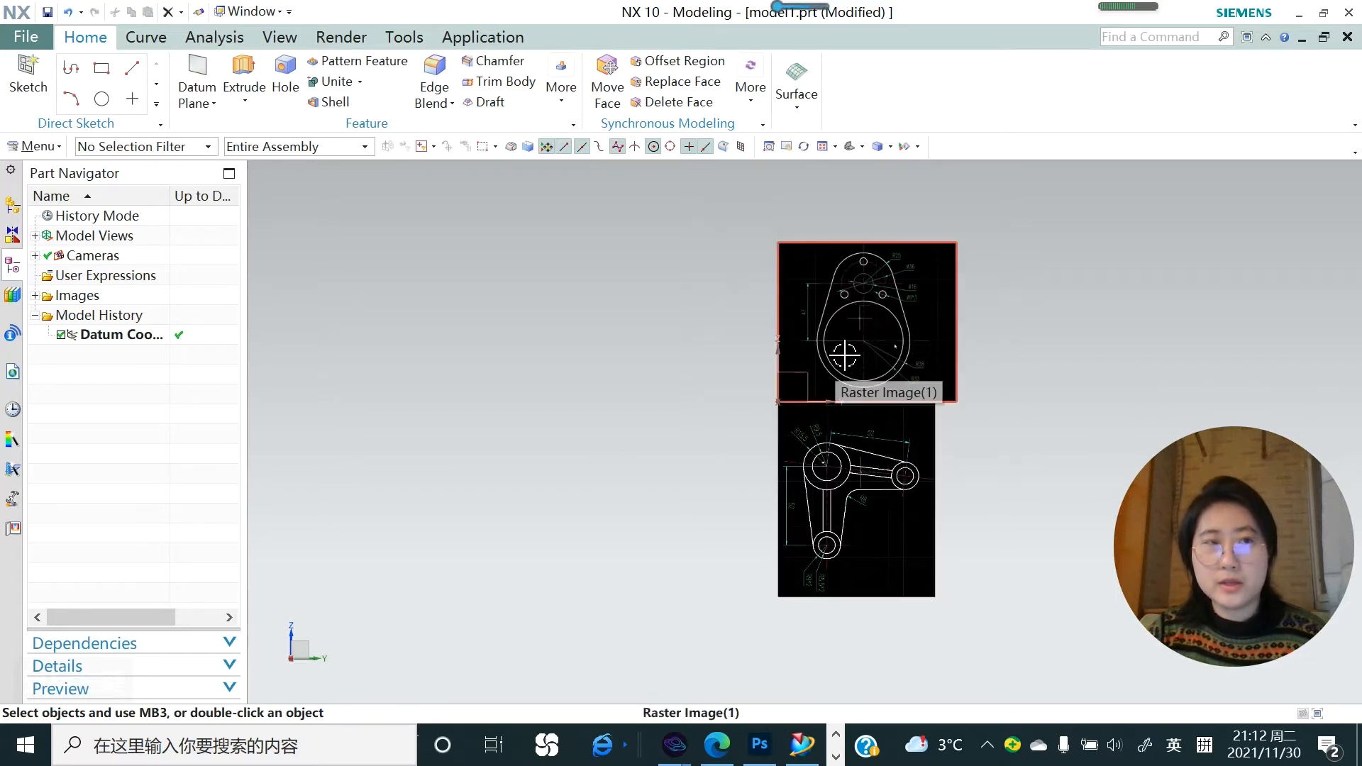
# - Create a new sketch on the YZ datum plane
pyautogui.click(43, 86)
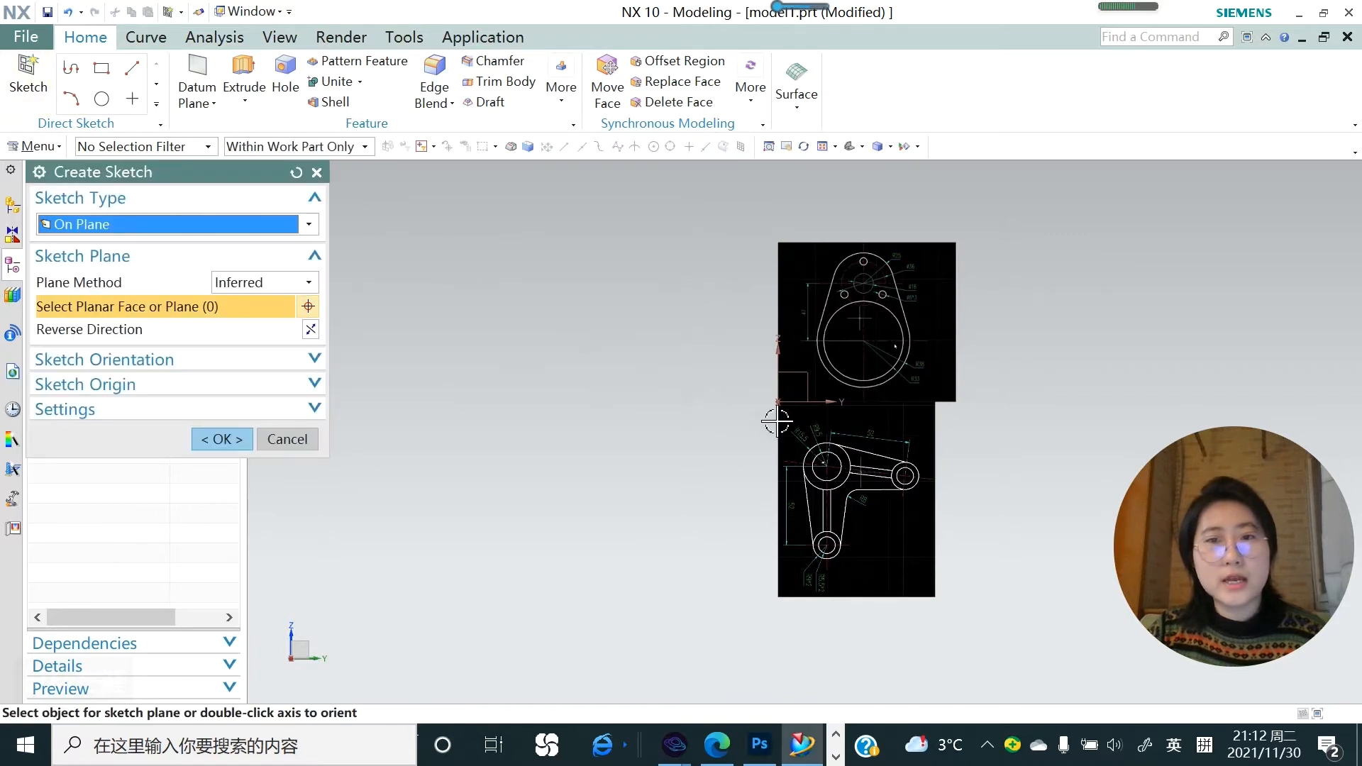
pyautogui.click(795, 369)
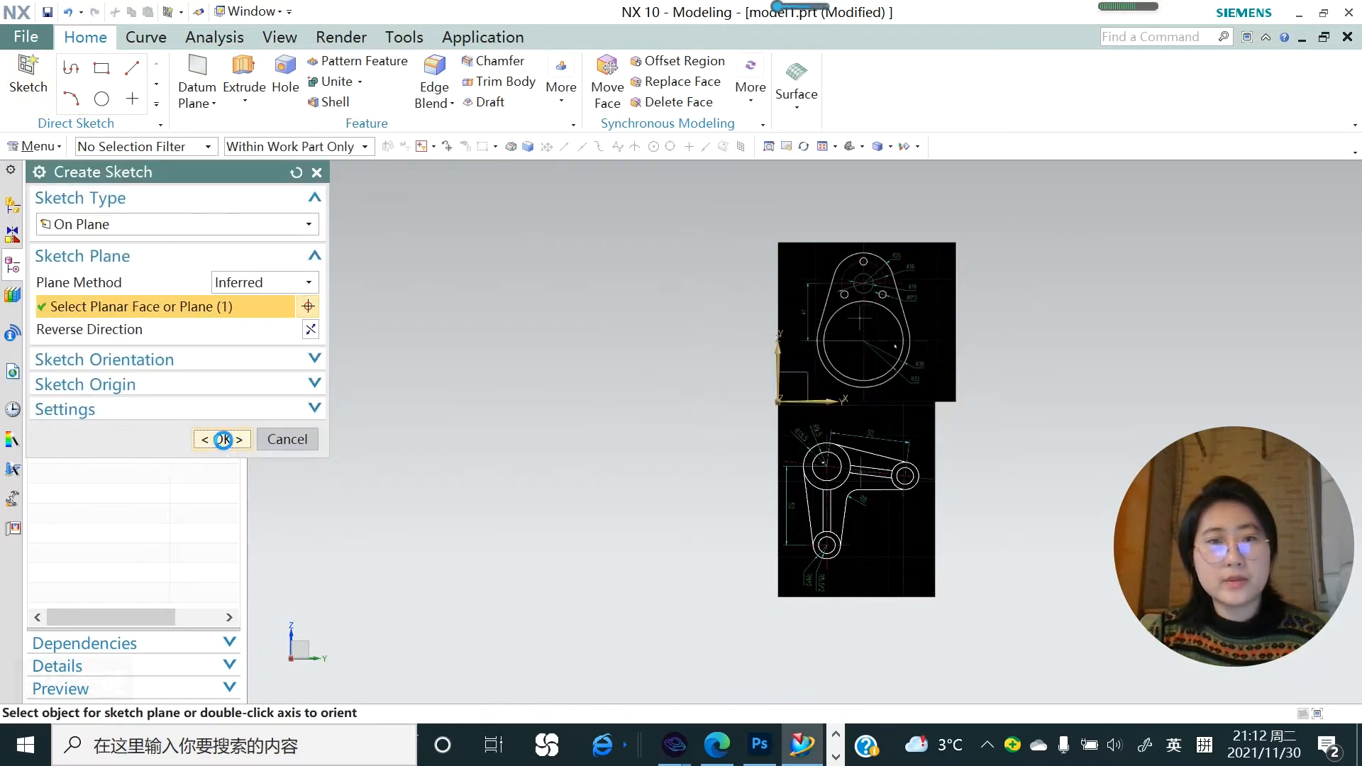
pyautogui.click(214, 439)
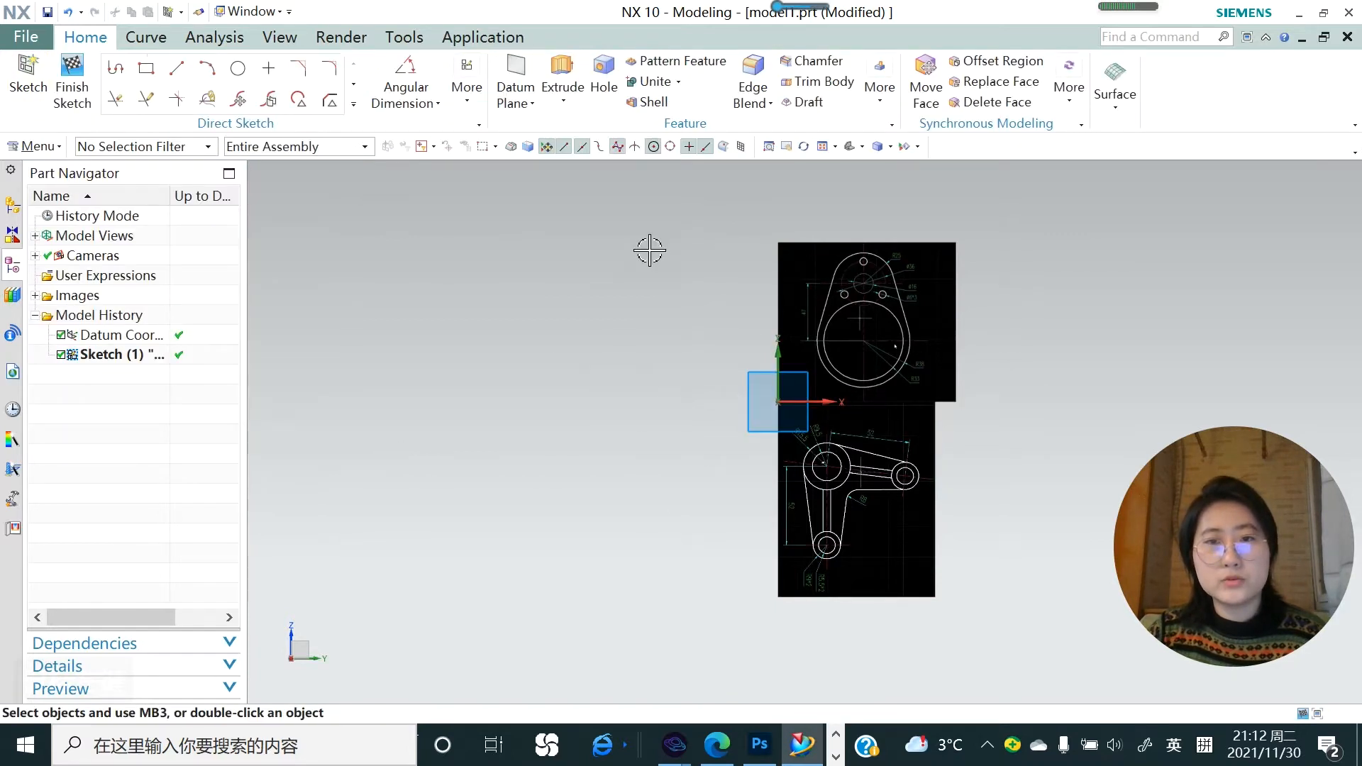
# - Sketch two concentric circles beside the reference images, the inner about 35.5 mm in diameter, and a smaller single circle directly above them
pyautogui.click(244, 80)
pyautogui.click(659, 345)
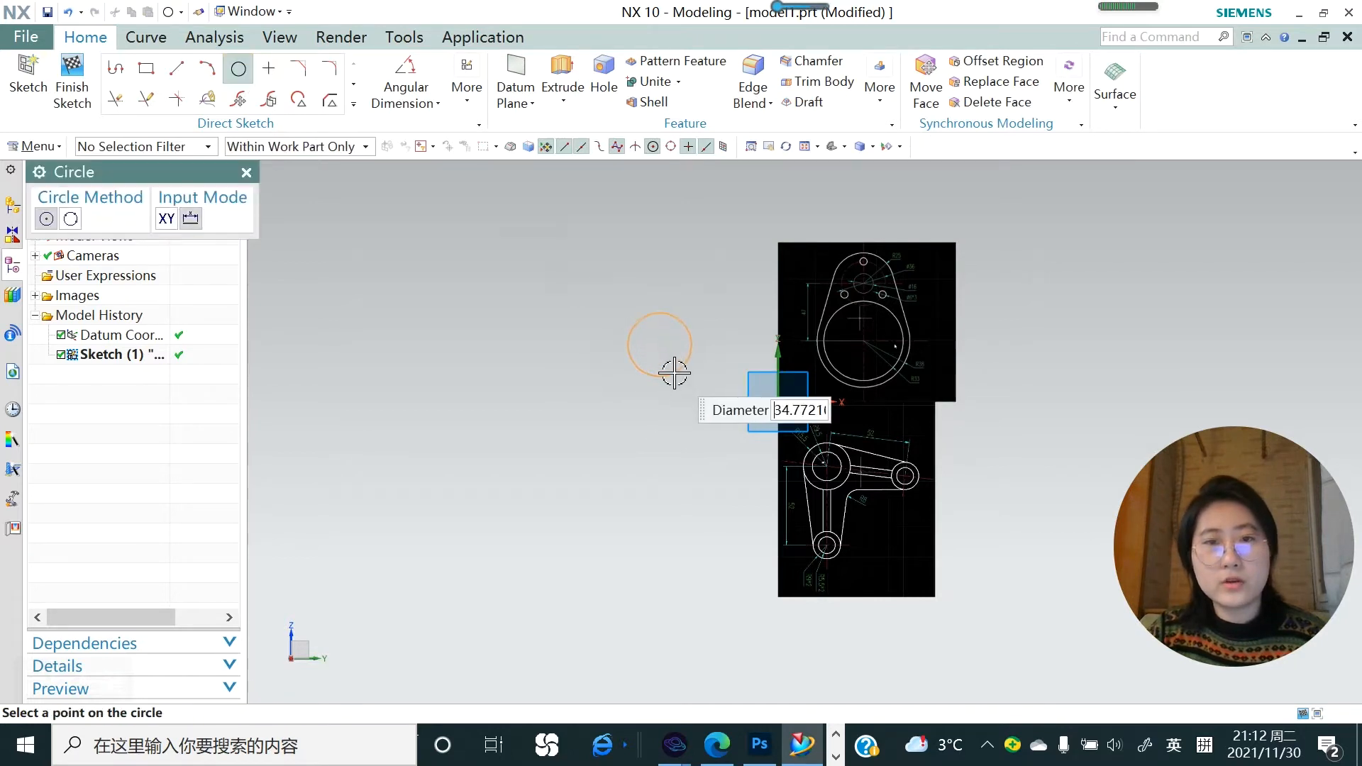
pyautogui.click(674, 373)
pyautogui.click(660, 345)
pyautogui.click(679, 390)
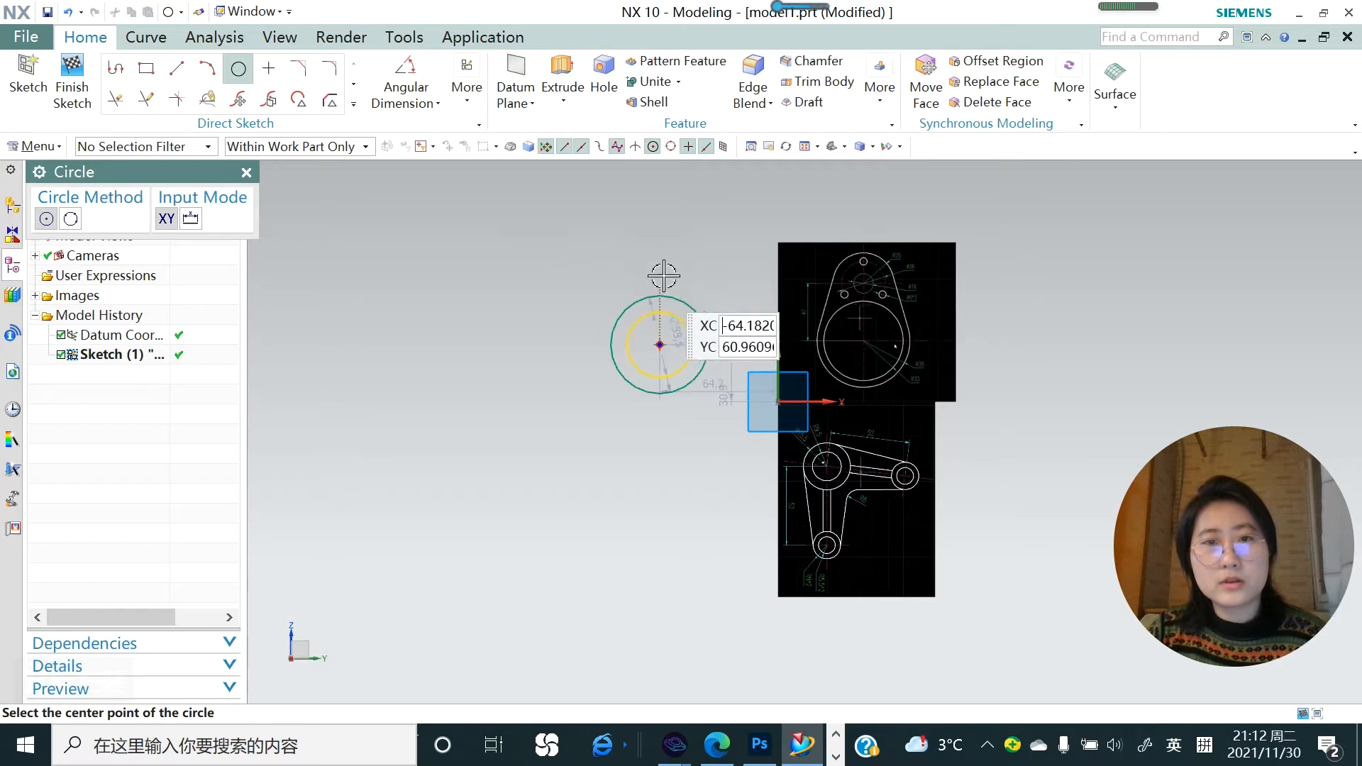
pyautogui.click(661, 254)
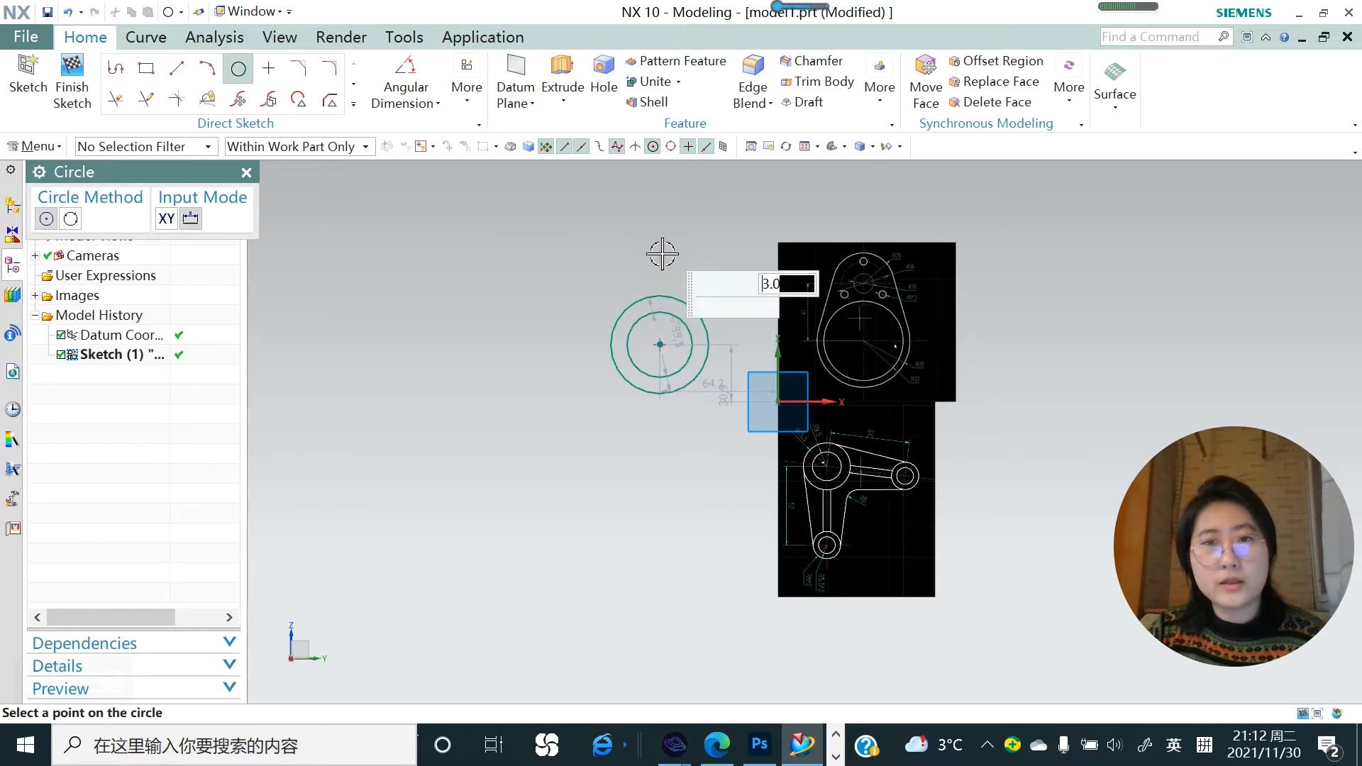
pyautogui.click(678, 269)
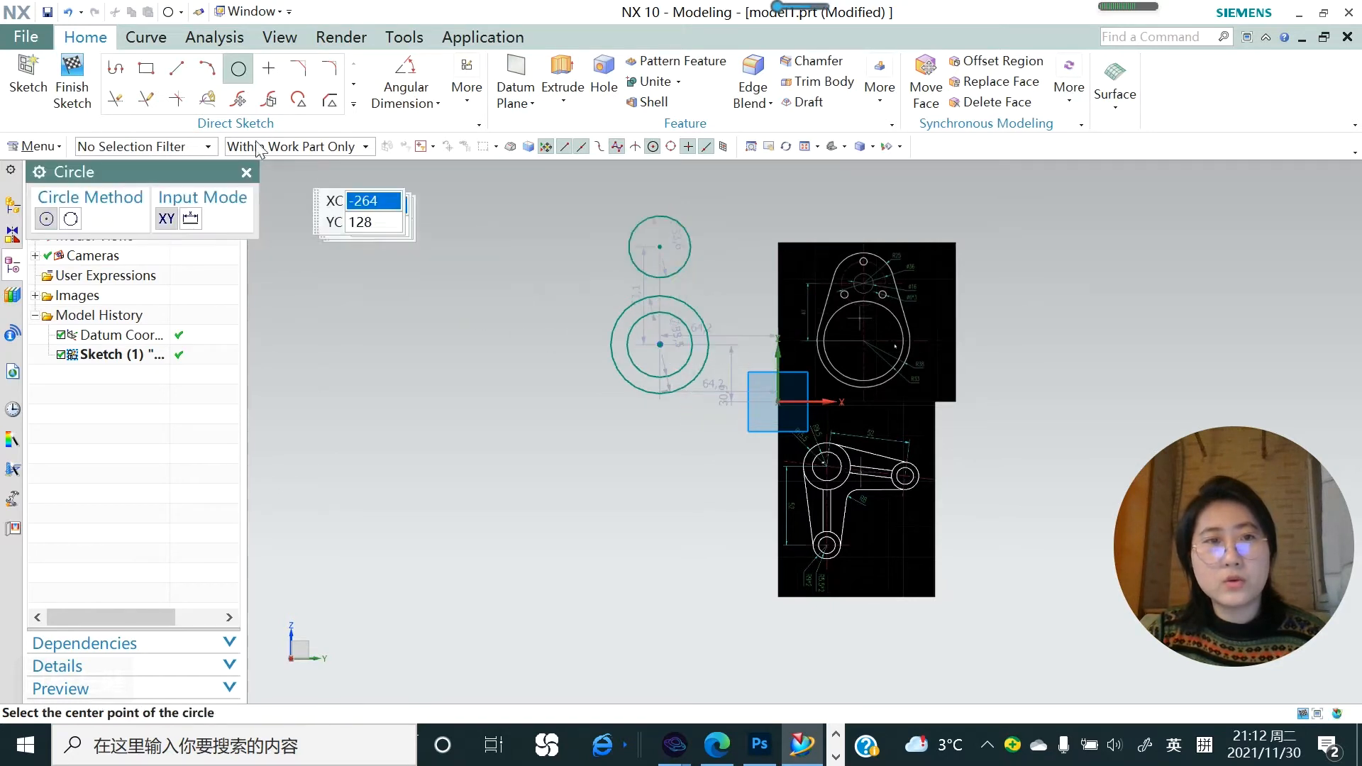
# - Draw a line about 52 mm long tangent to the left sides of the upper circle and the lower outer circle
pyautogui.click(186, 74)
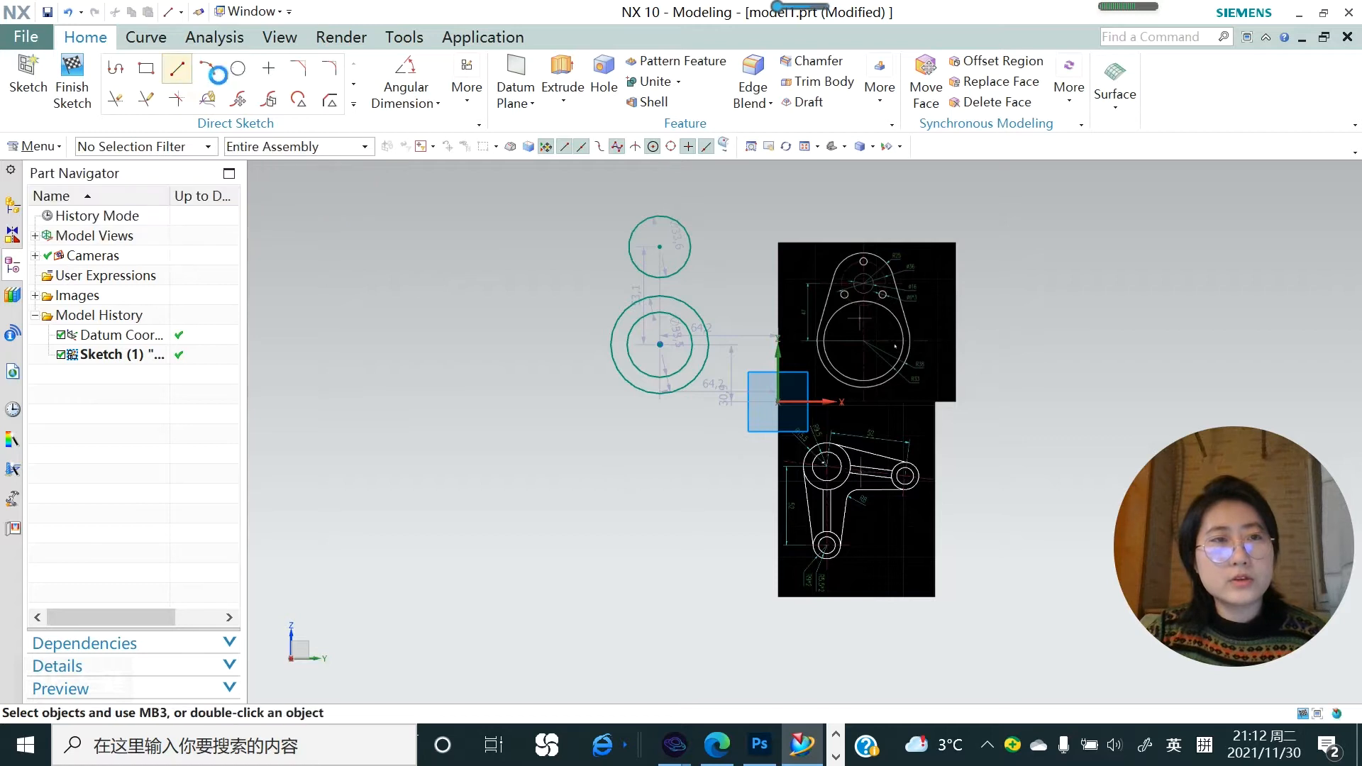
pyautogui.click(629, 246)
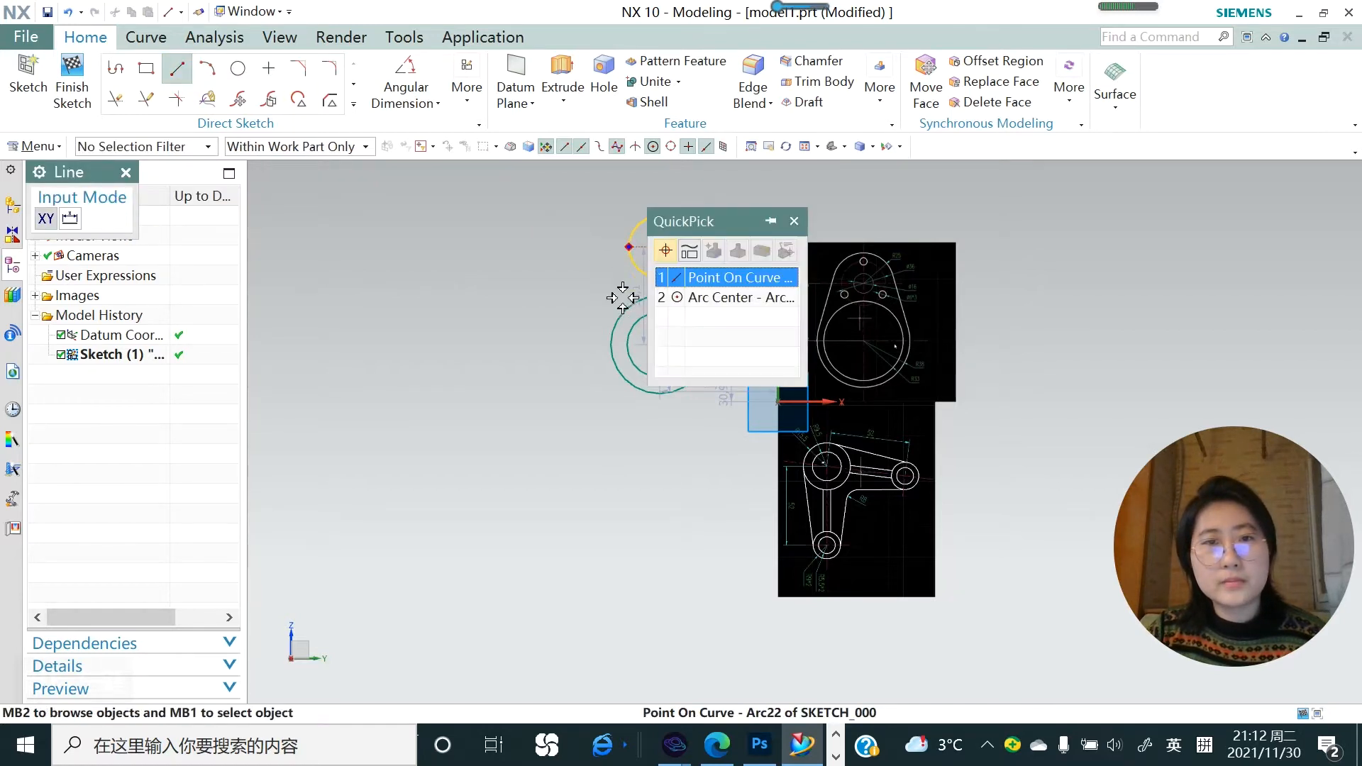
pyautogui.click(696, 281)
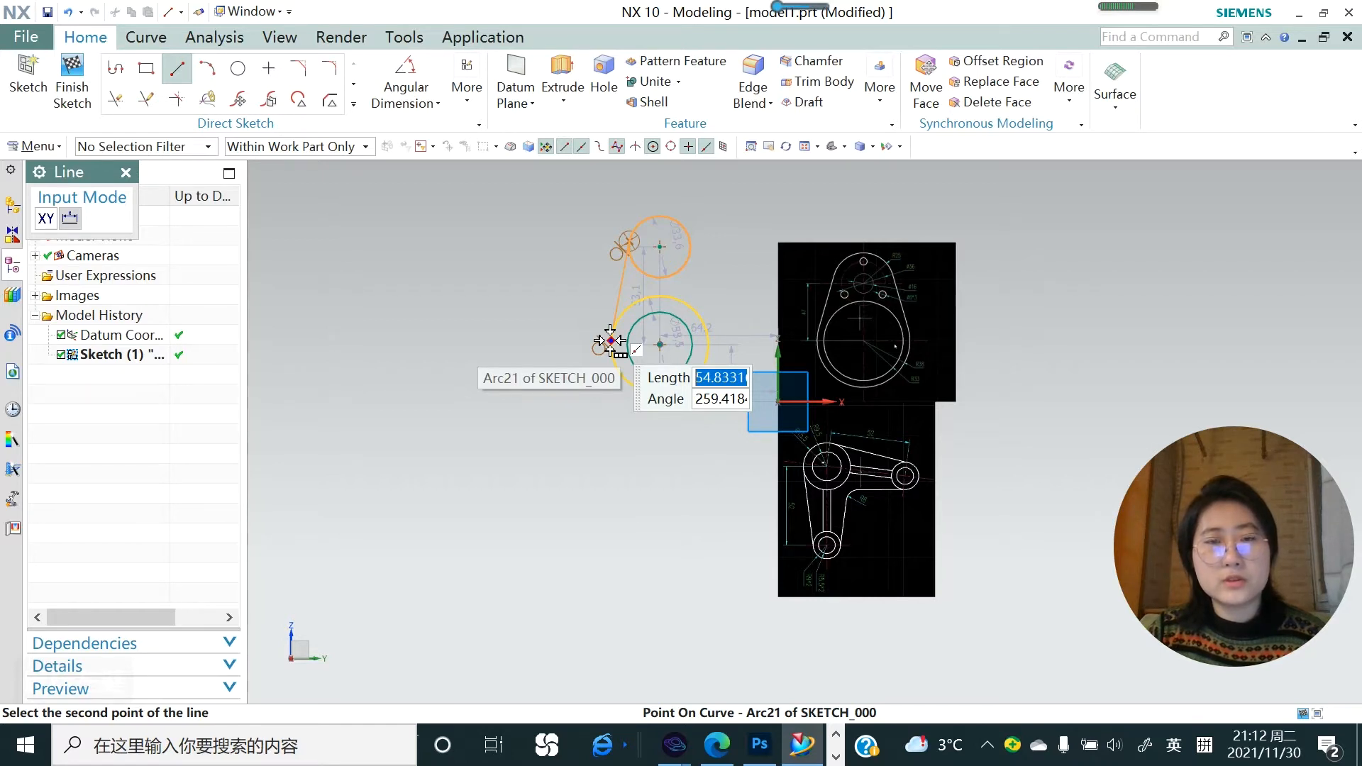
pyautogui.click(610, 341)
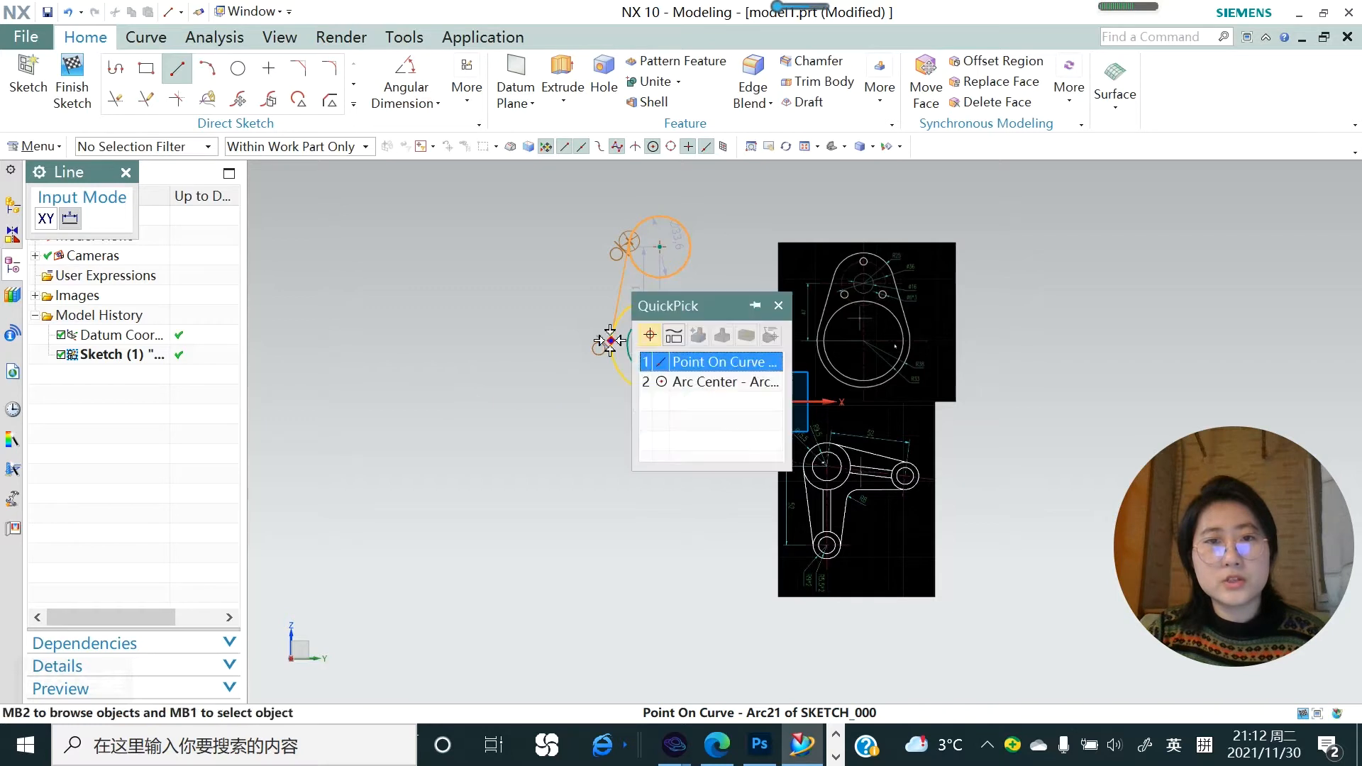
pyautogui.click(696, 363)
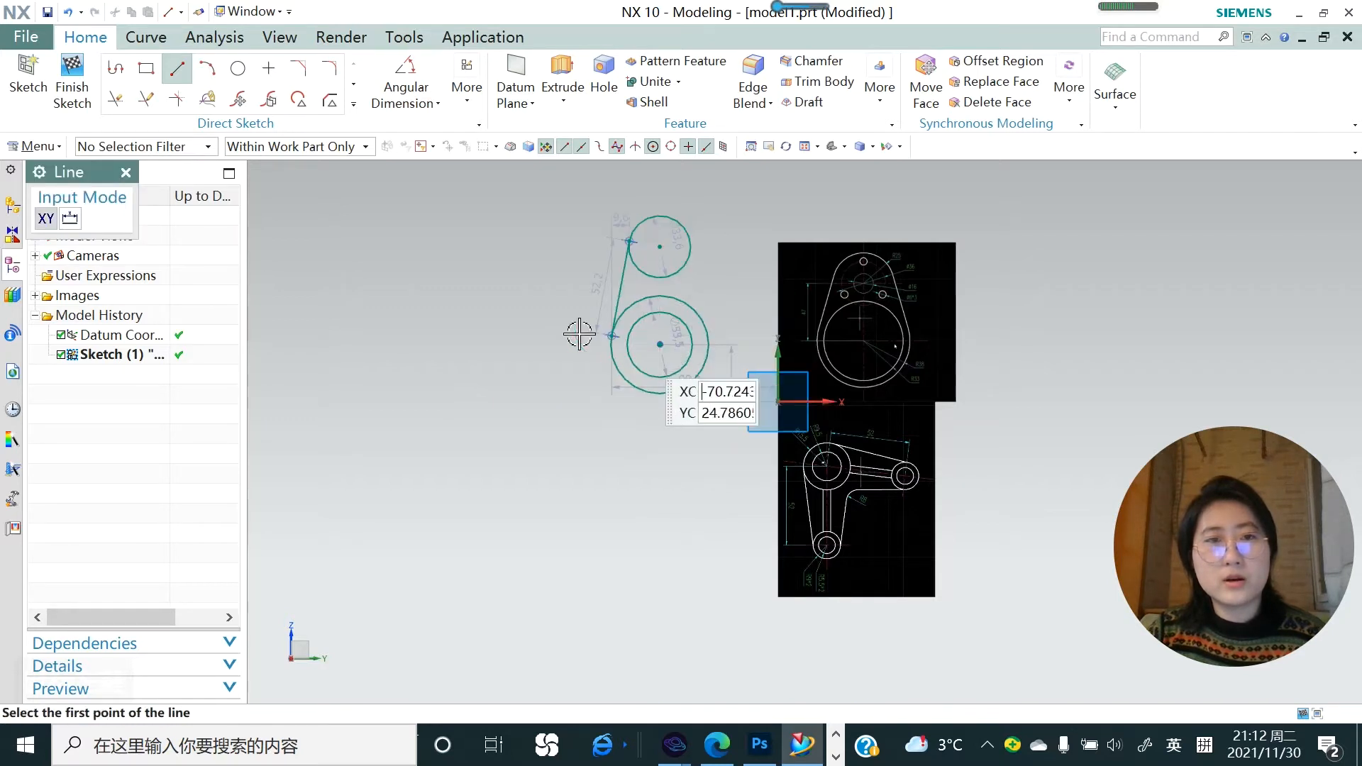
# - Draw a vertical line from the upper circle's centre to the centre of the concentric circles
pyautogui.click(181, 71)
pyautogui.press('l')
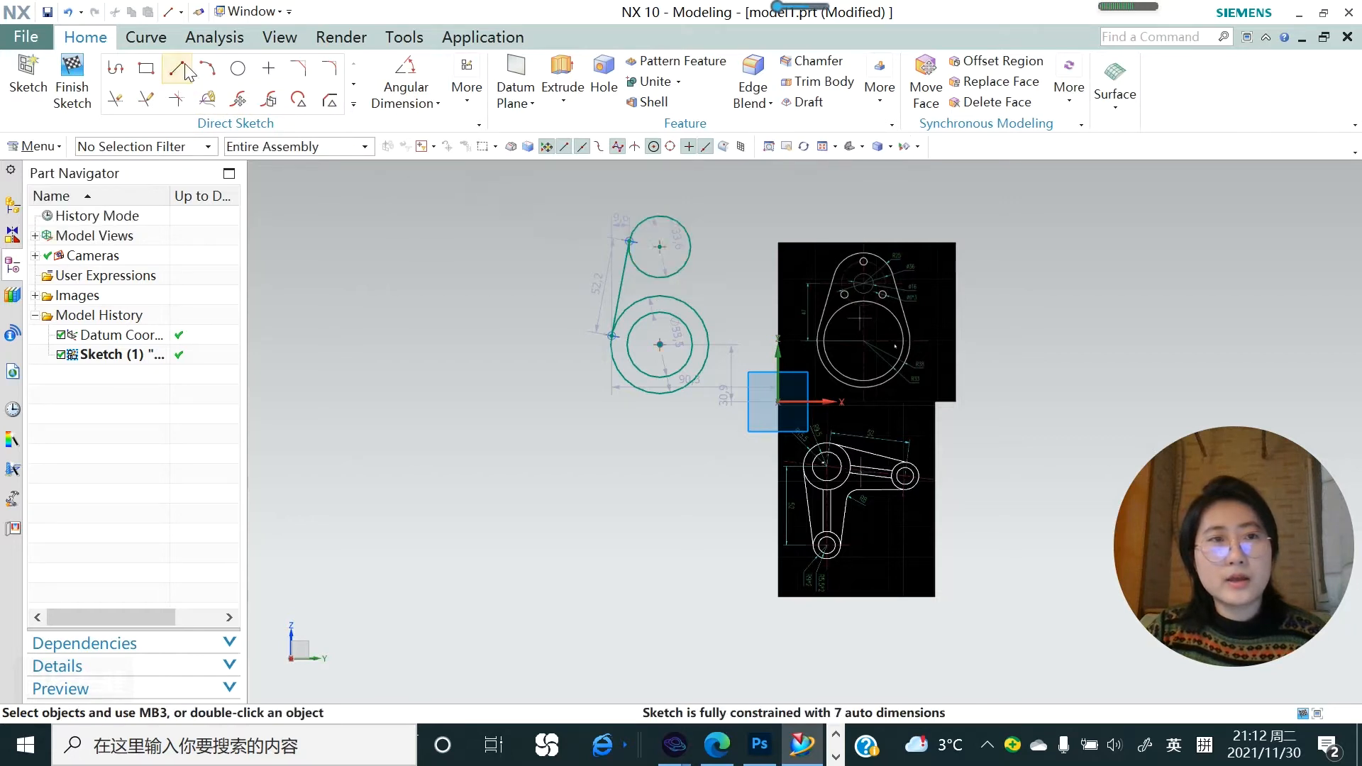
pyautogui.click(663, 247)
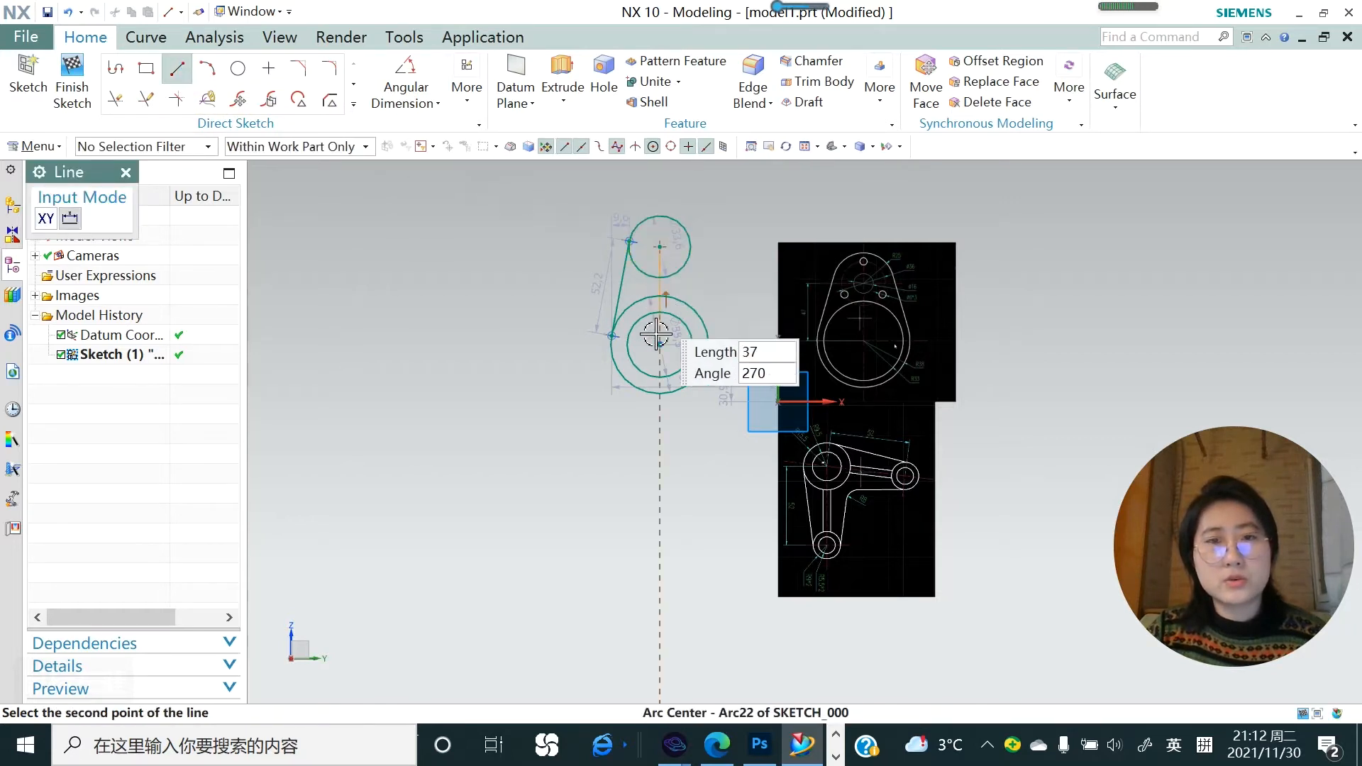
pyautogui.click(658, 344)
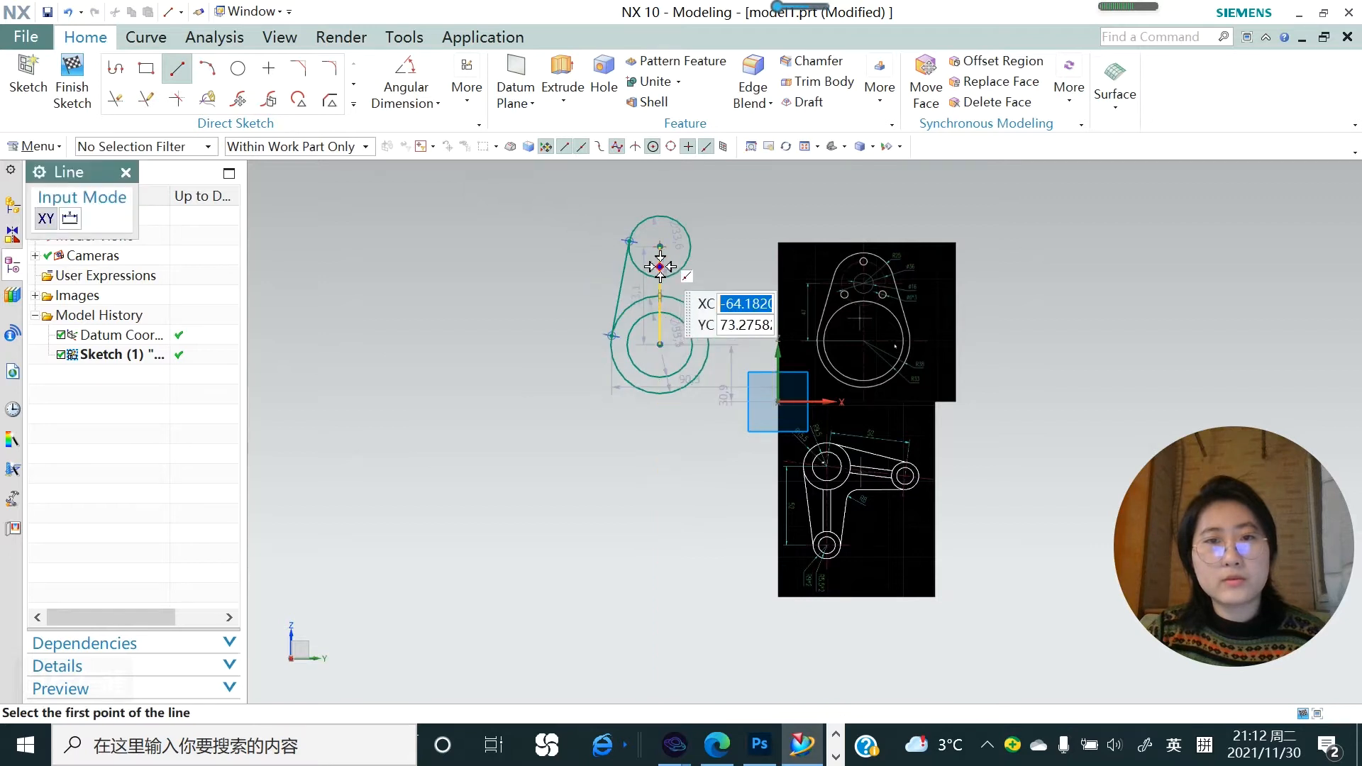
pyautogui.click(126, 173)
# - Convert the vertical line between the circle centres into a reference line
pyautogui.rightClick(661, 257)
pyautogui.click(535, 293)
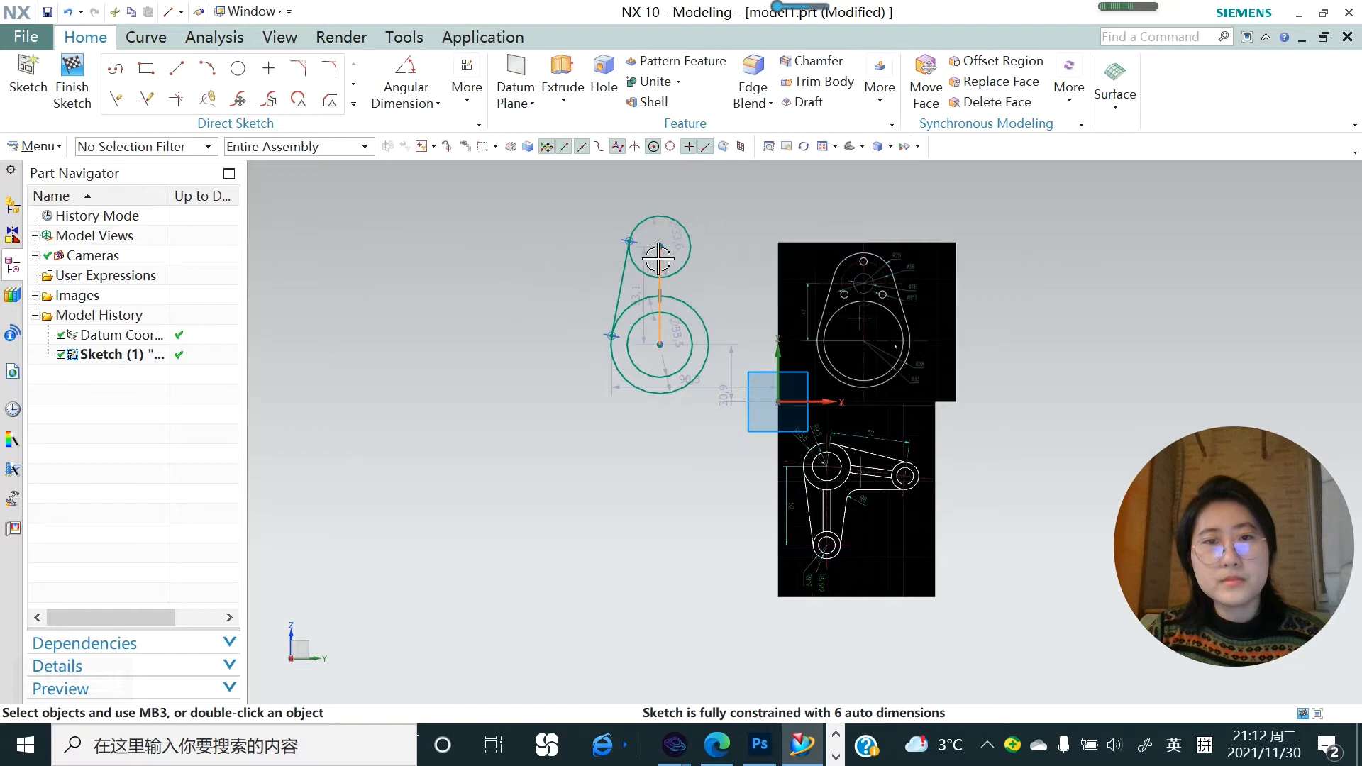
pyautogui.rightClick(659, 260)
pyautogui.click(718, 198)
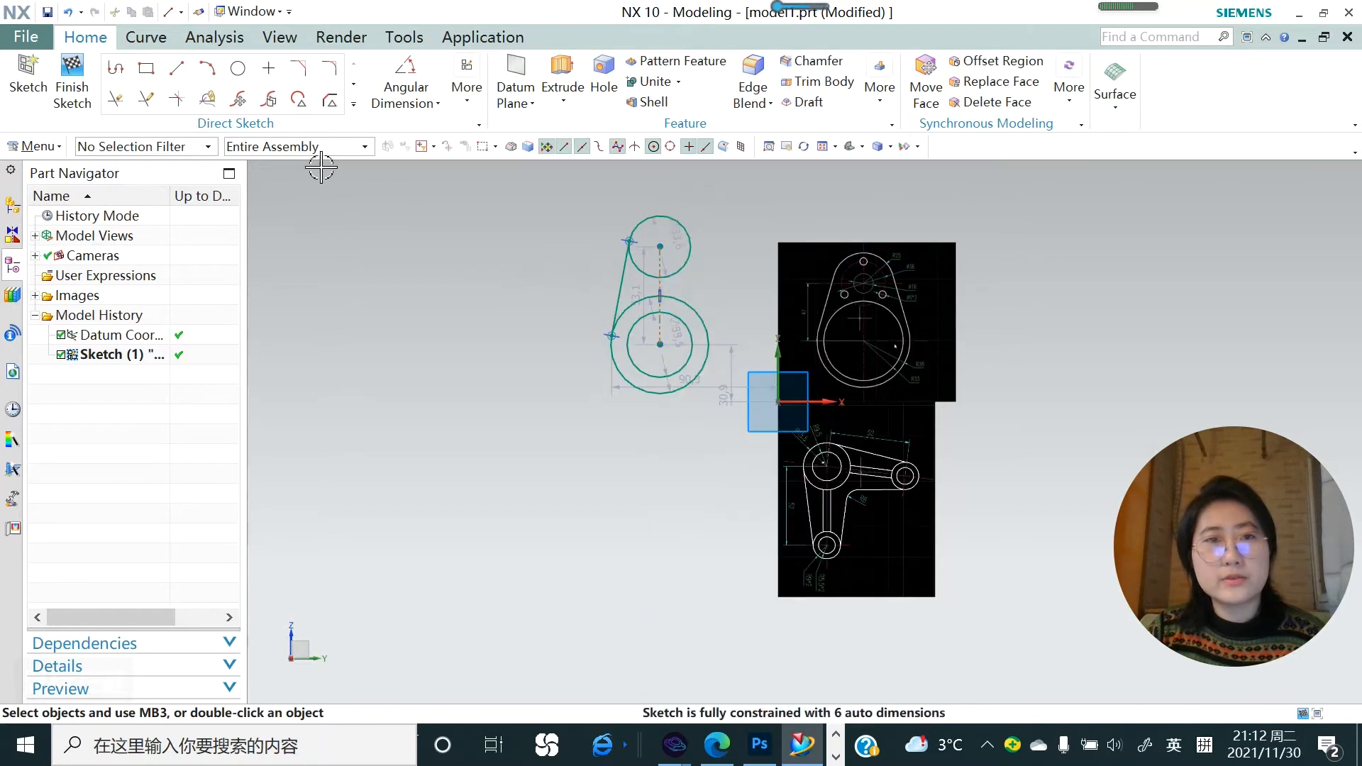
# - Mirror the left tangent line about the vertical reference line
pyautogui.click(354, 104)
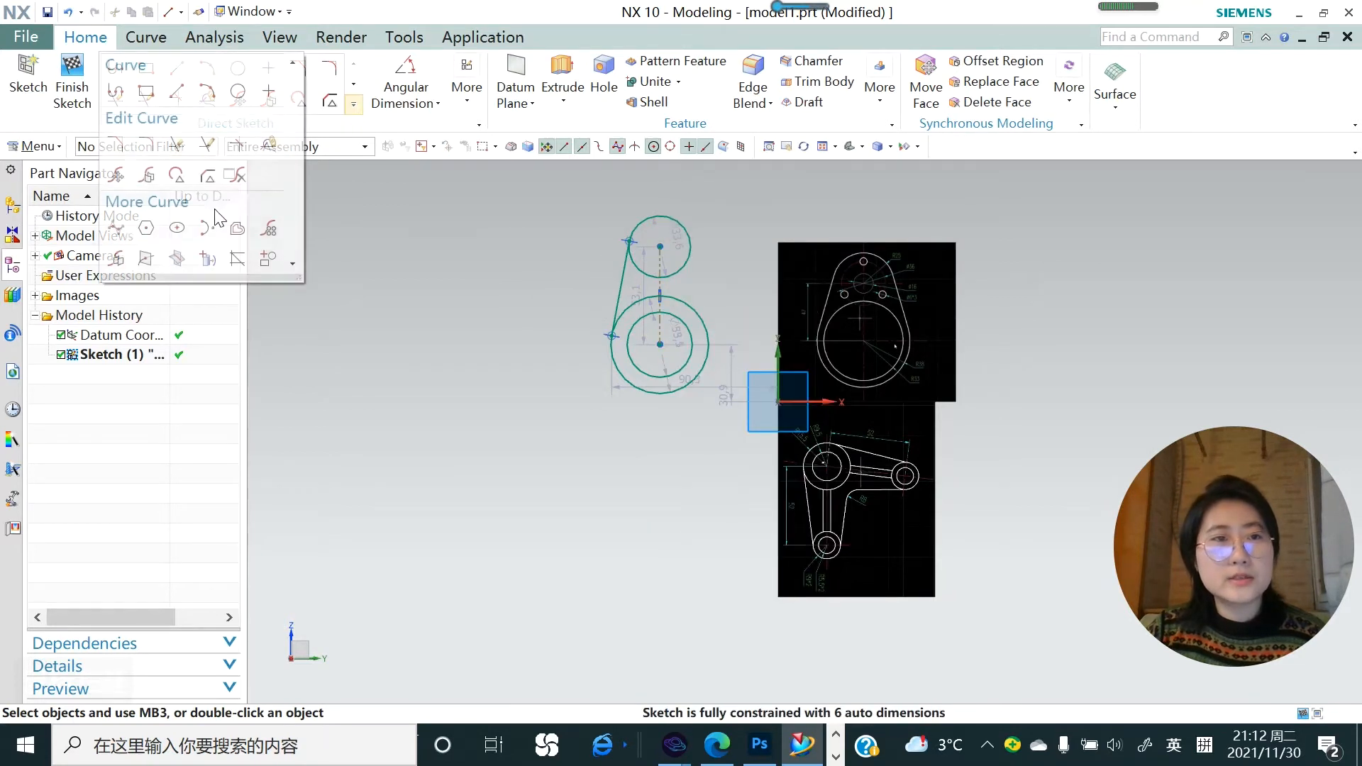
pyautogui.click(118, 260)
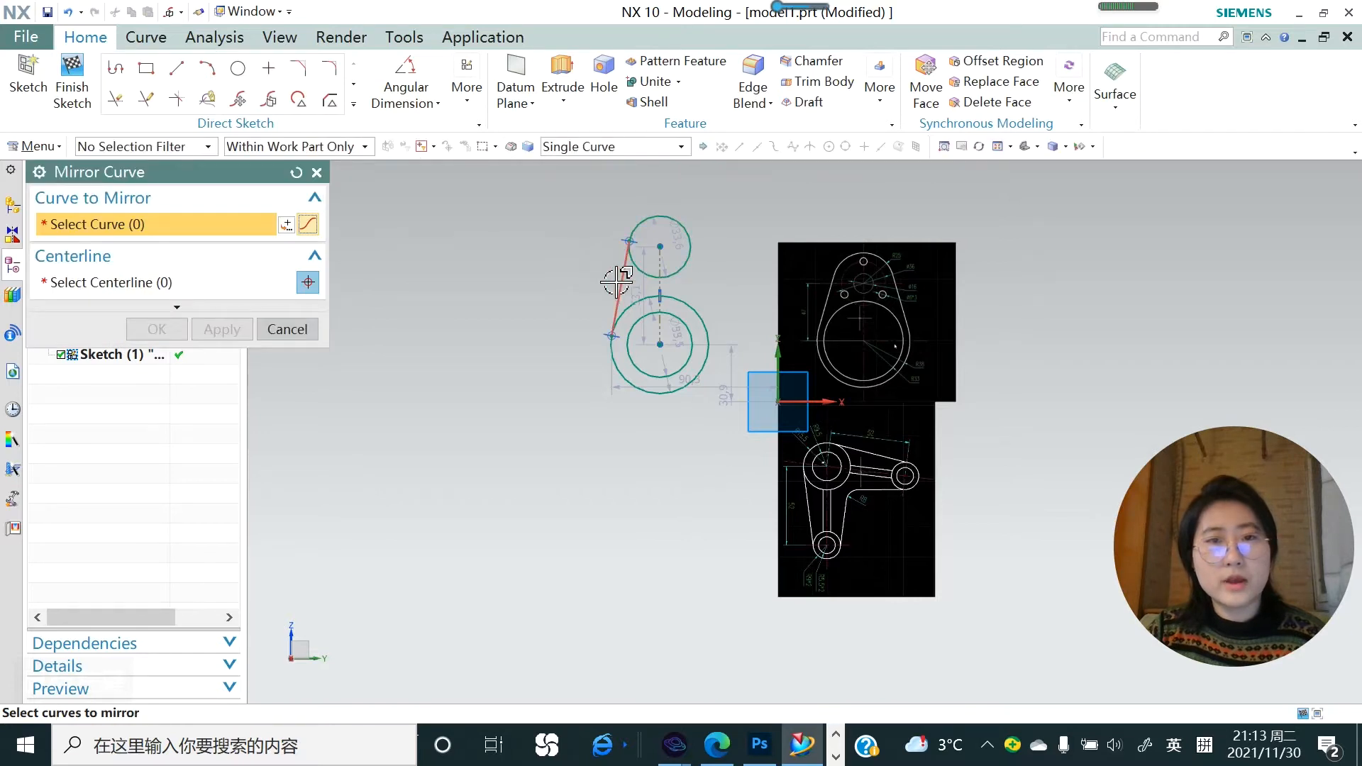
pyautogui.click(112, 283)
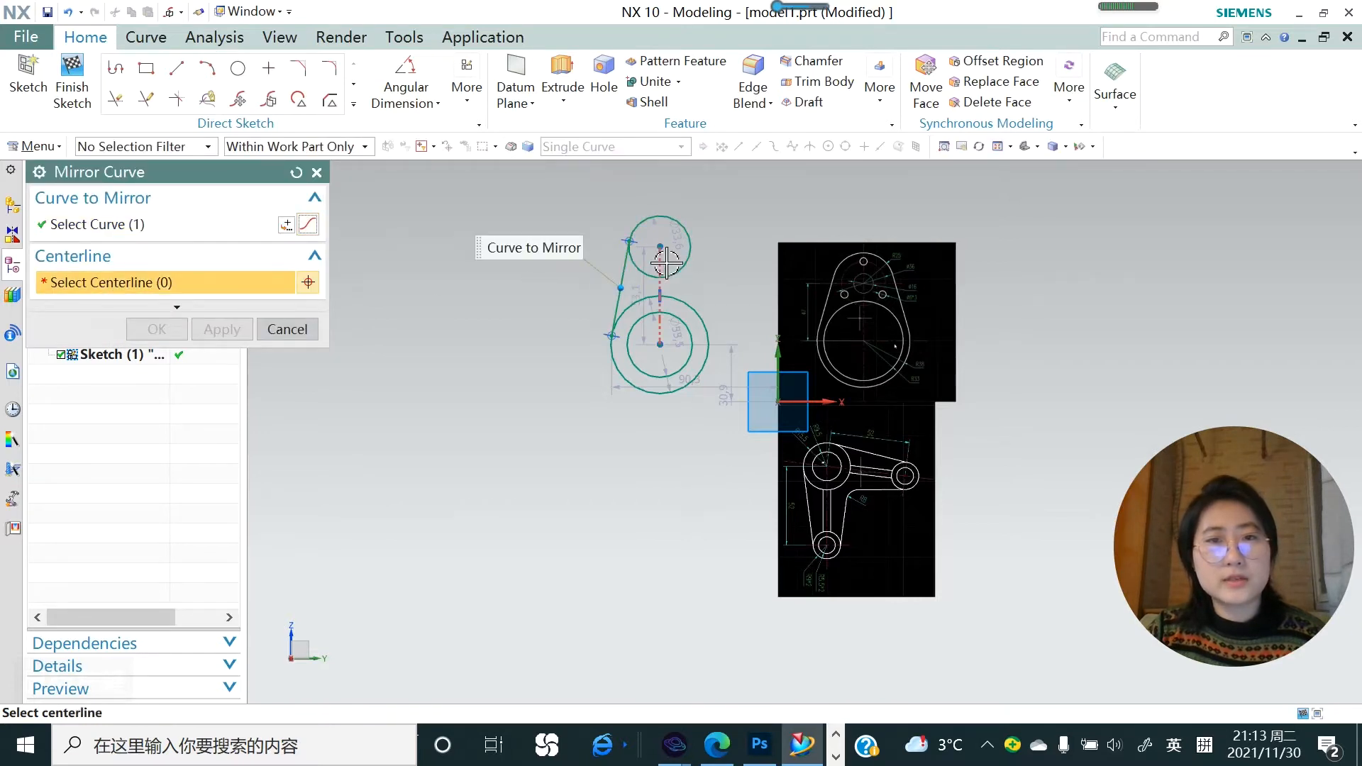
pyautogui.click(659, 298)
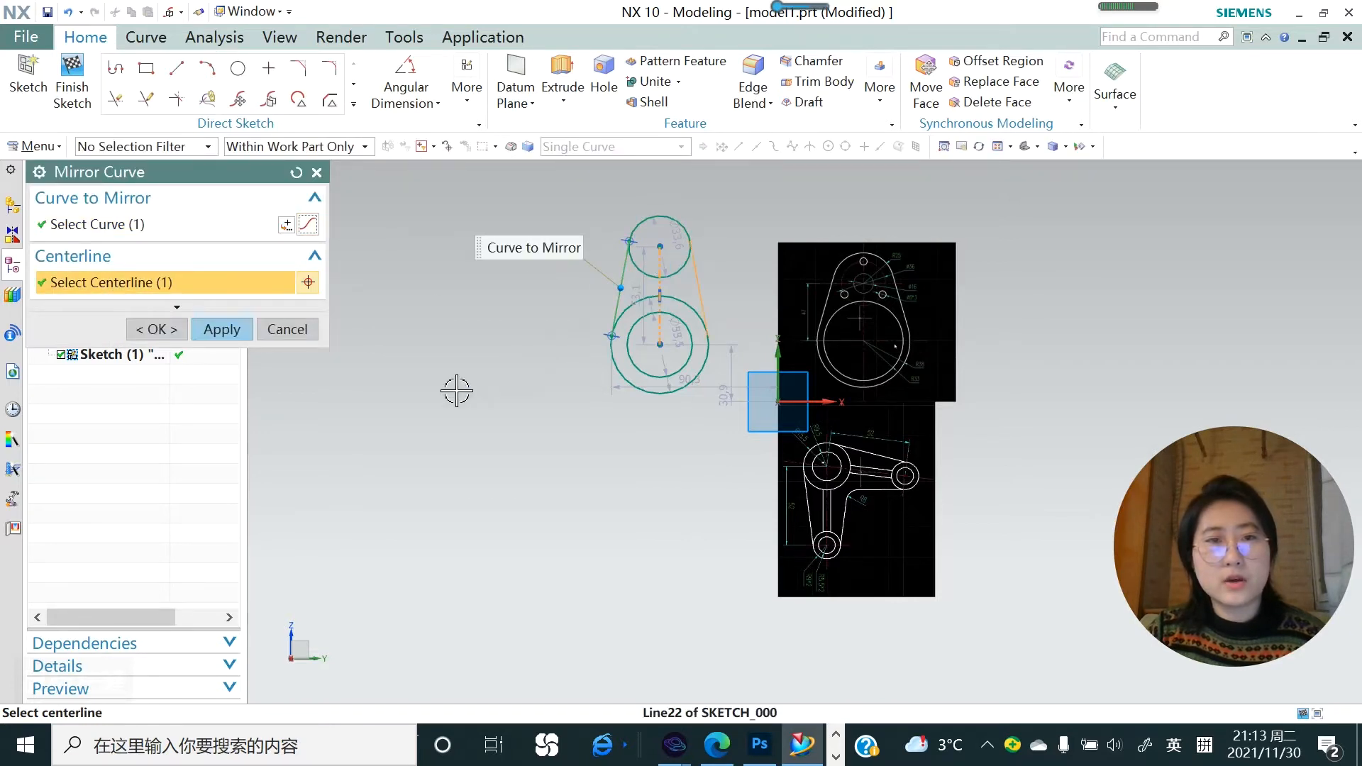
pyautogui.click(226, 332)
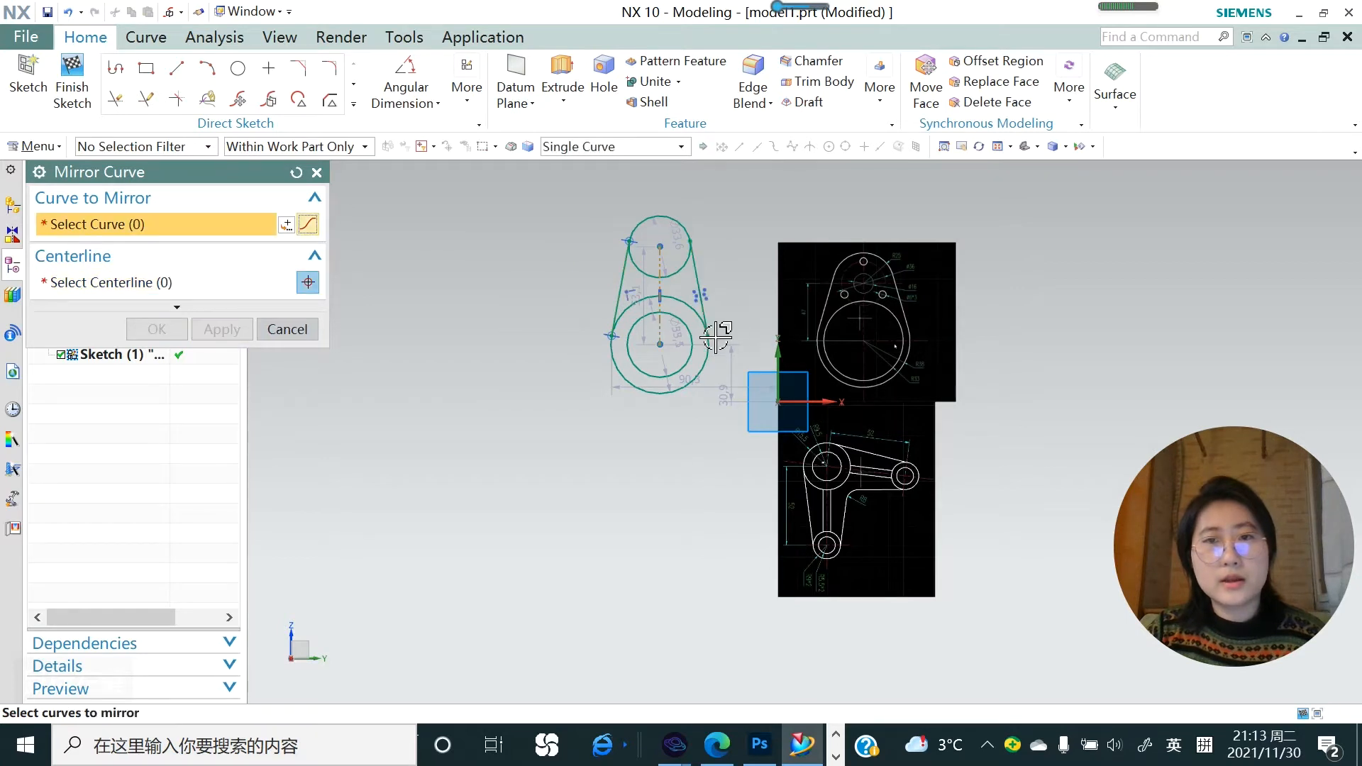
pyautogui.scroll(2, 712, 326)
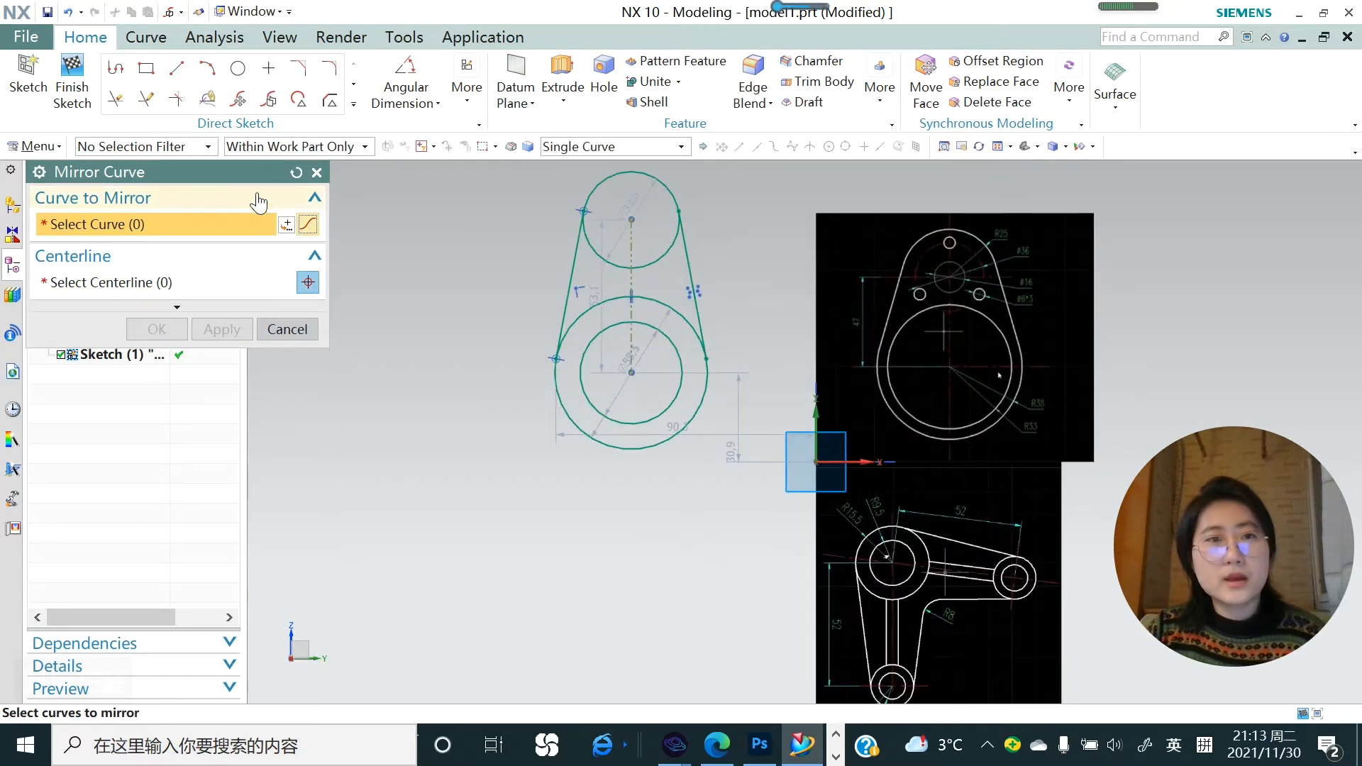
pyautogui.click(317, 172)
# - Dimension the vertical distance between the upper and lower circle centres as 47 mm
pyautogui.click(438, 105)
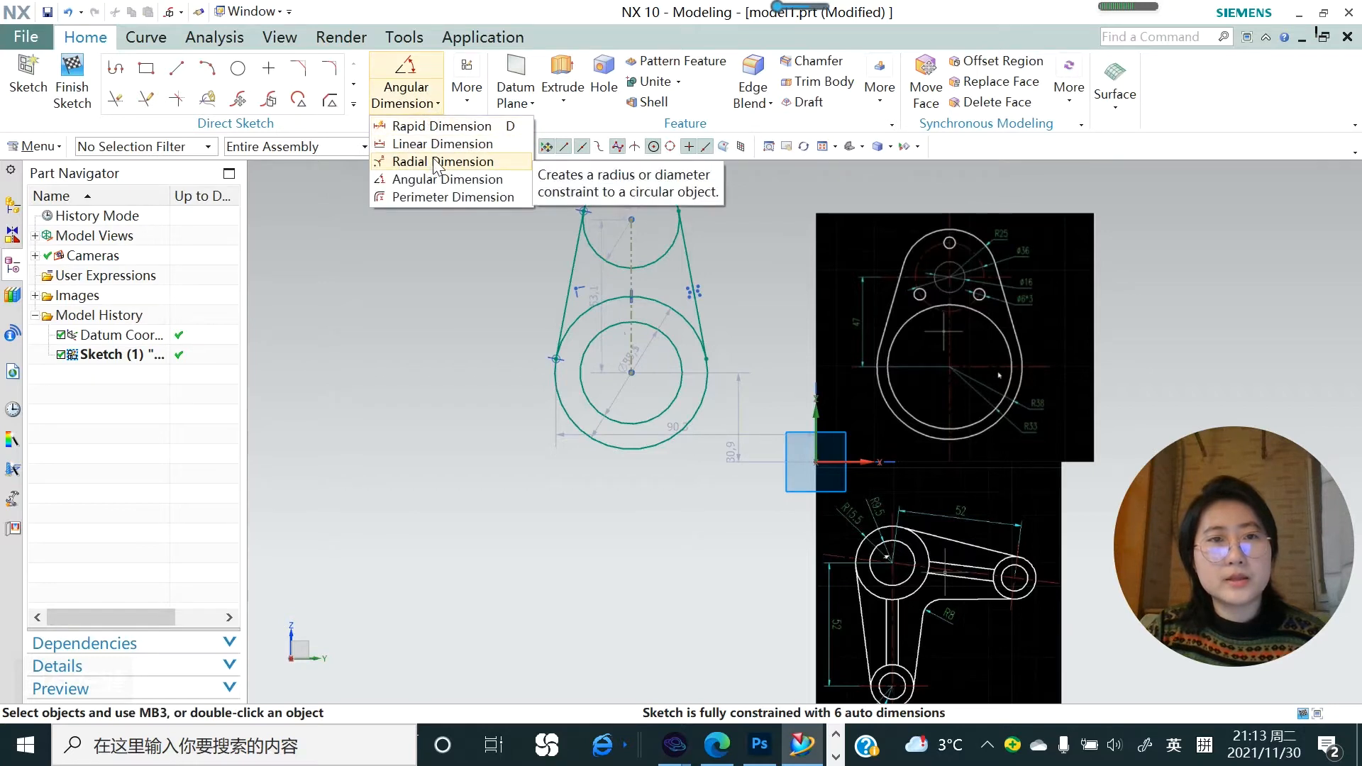
pyautogui.click(440, 125)
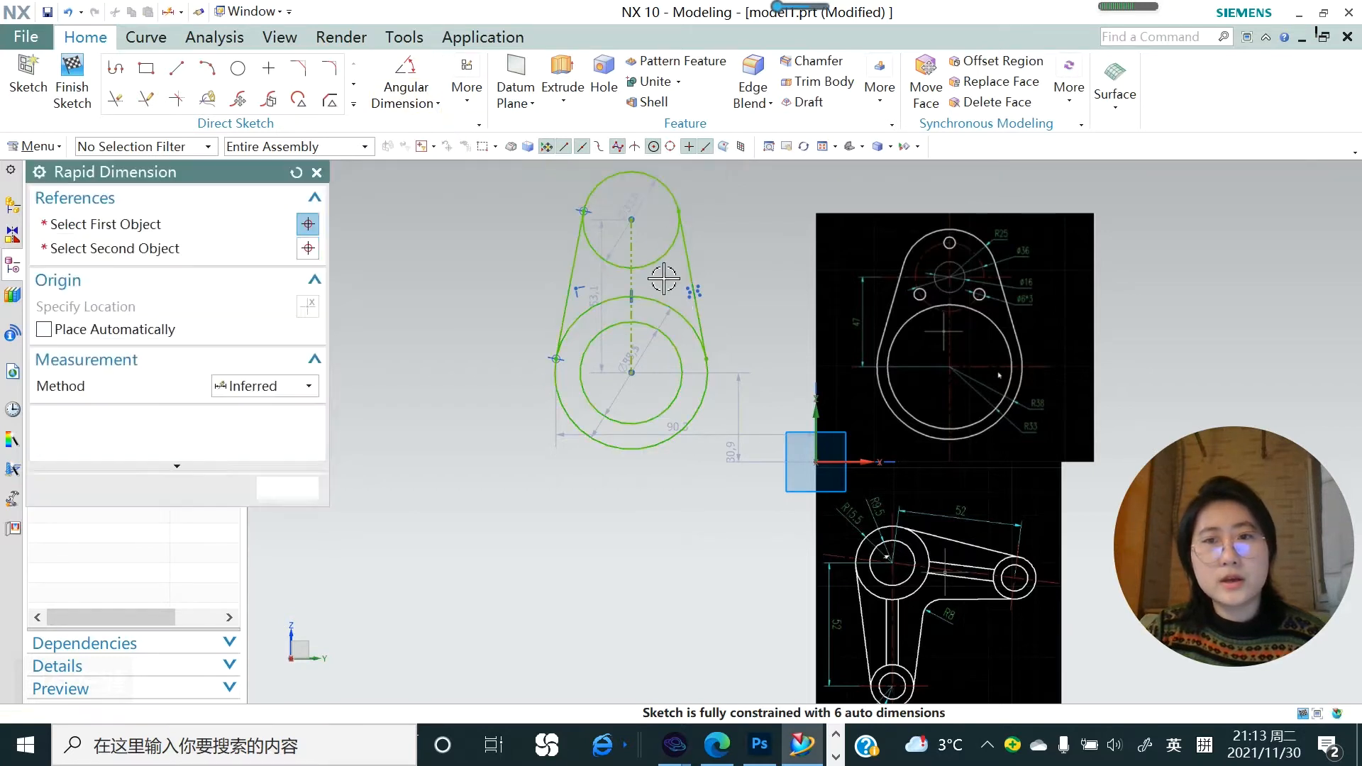
pyautogui.click(632, 221)
pyautogui.click(632, 372)
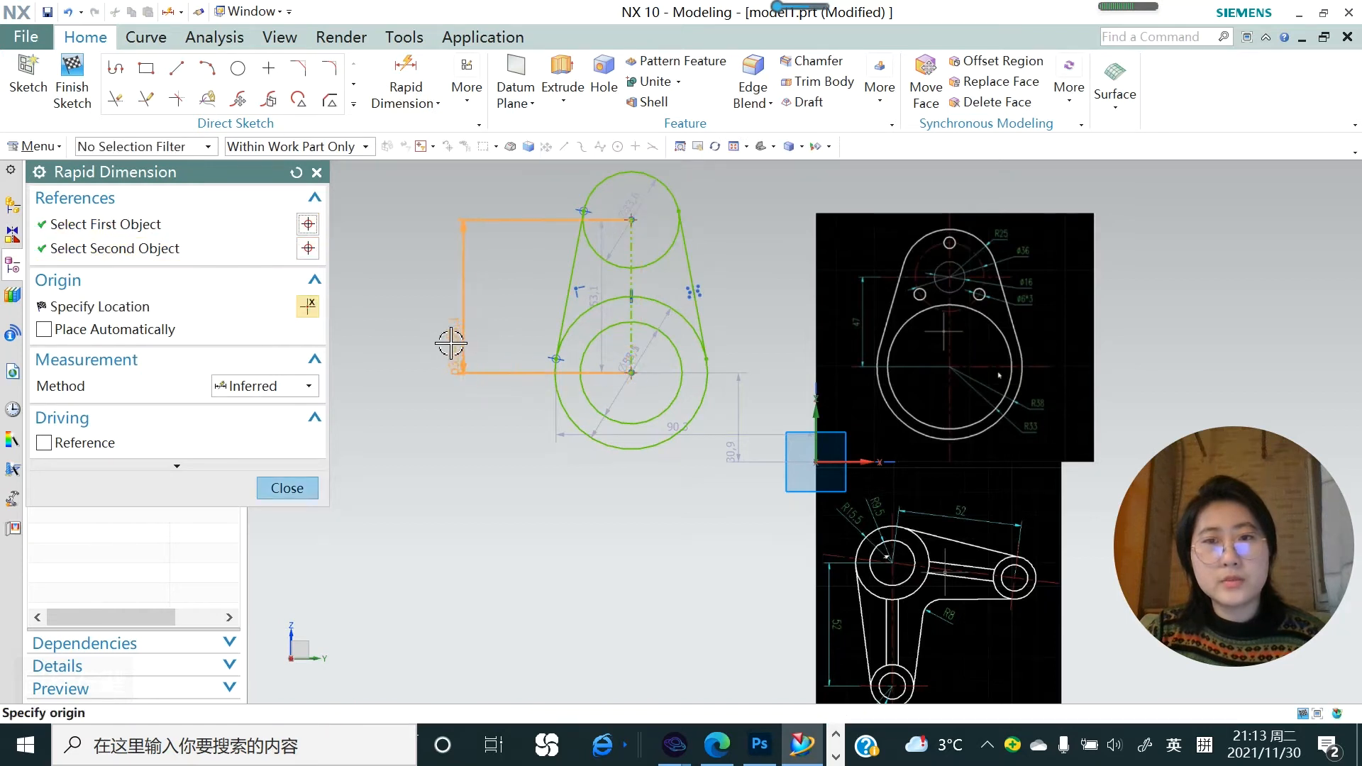
pyautogui.click(466, 380)
pyautogui.write('47')
pyautogui.press('Return')
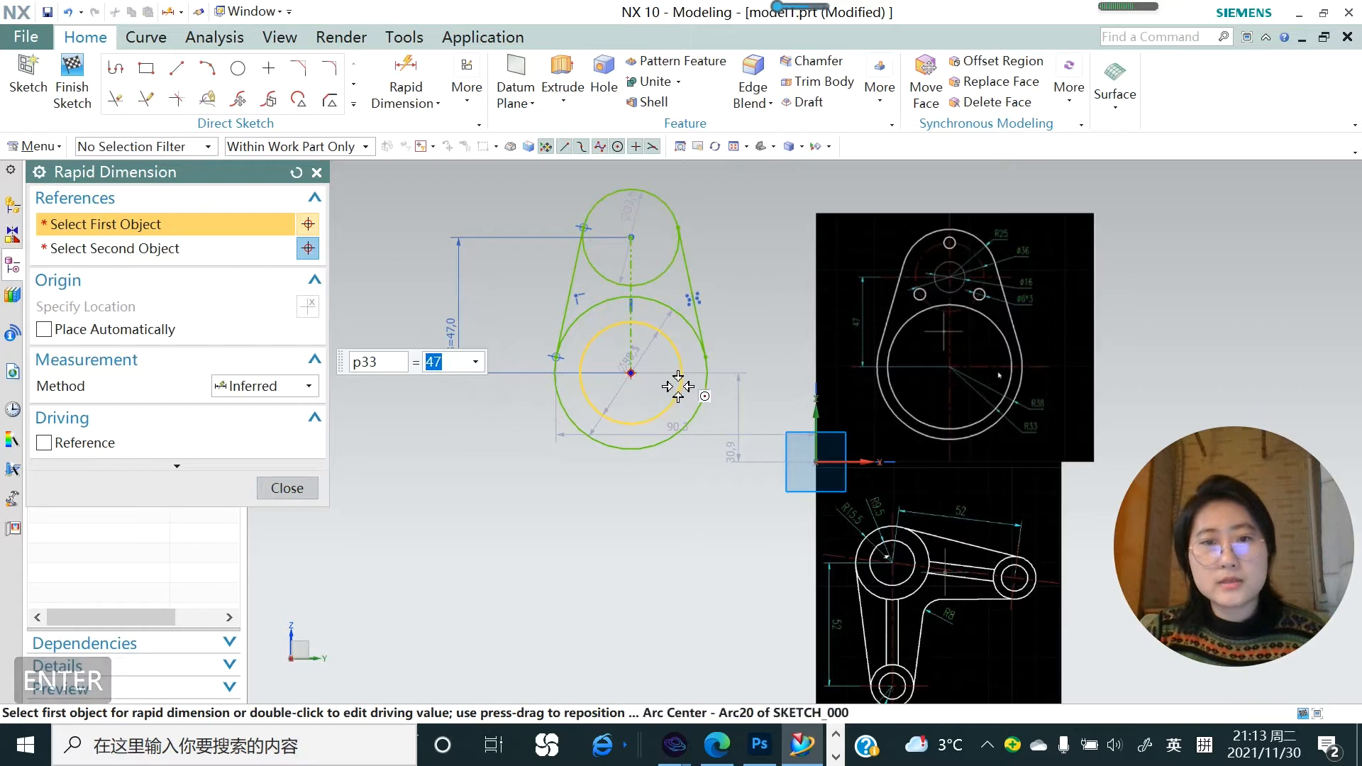
pyautogui.click(317, 173)
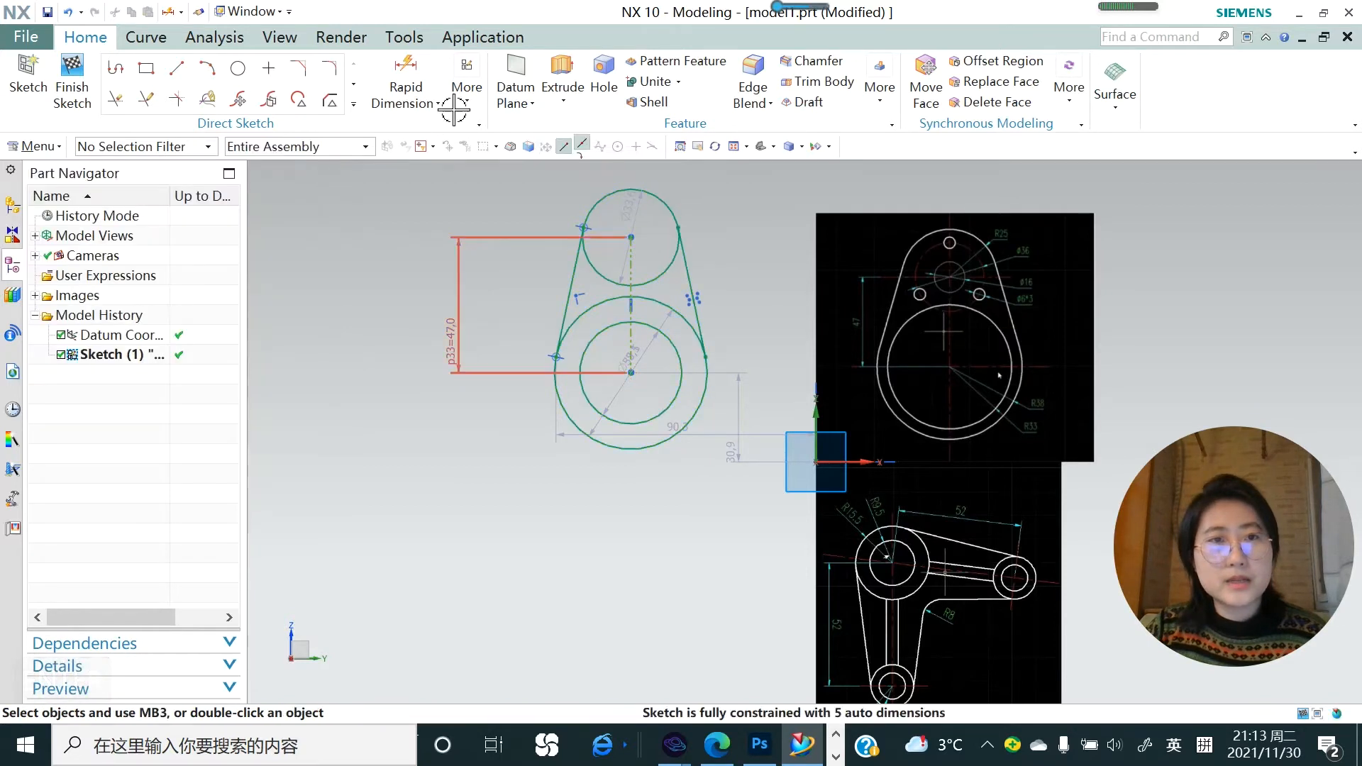
# - Dimension the inner circle of the lower concentric pair with a diameter of 66 mm
pyautogui.click(429, 103)
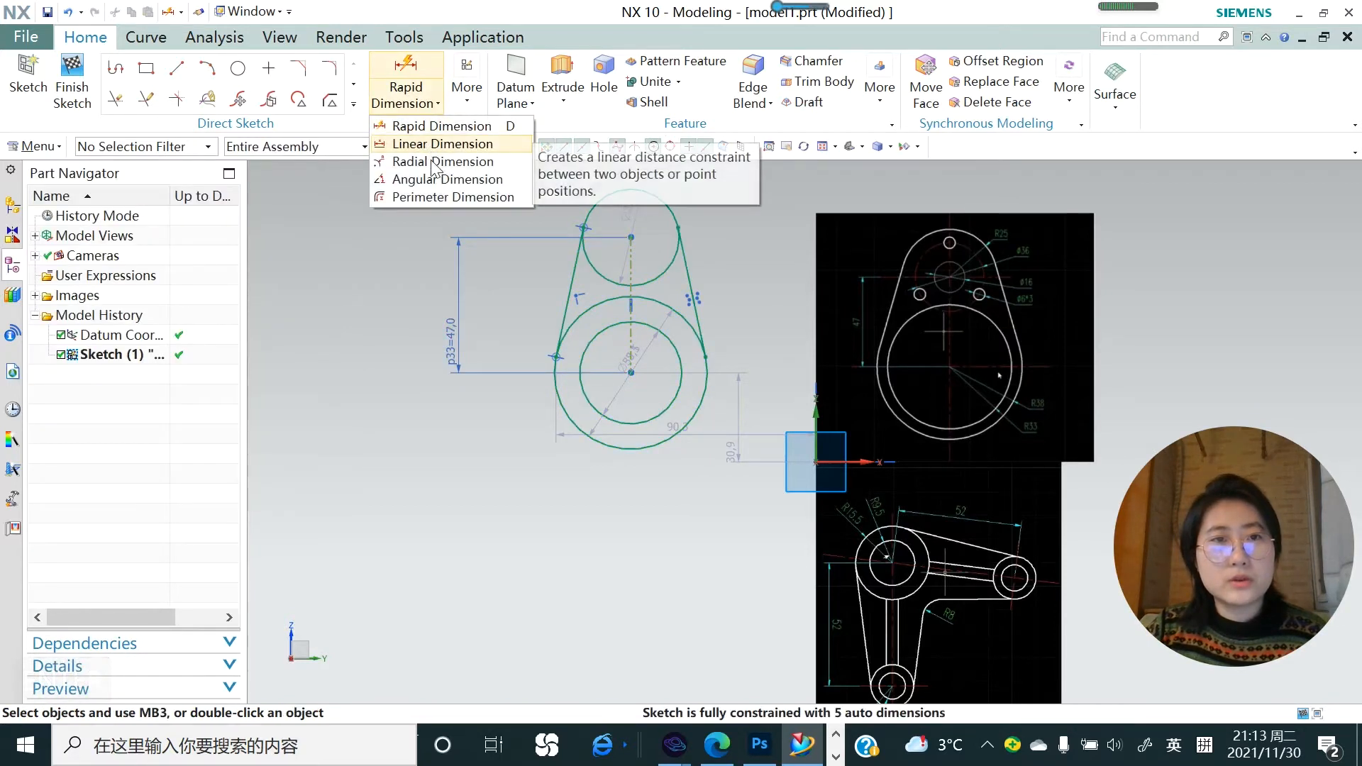
pyautogui.click(440, 162)
pyautogui.click(678, 360)
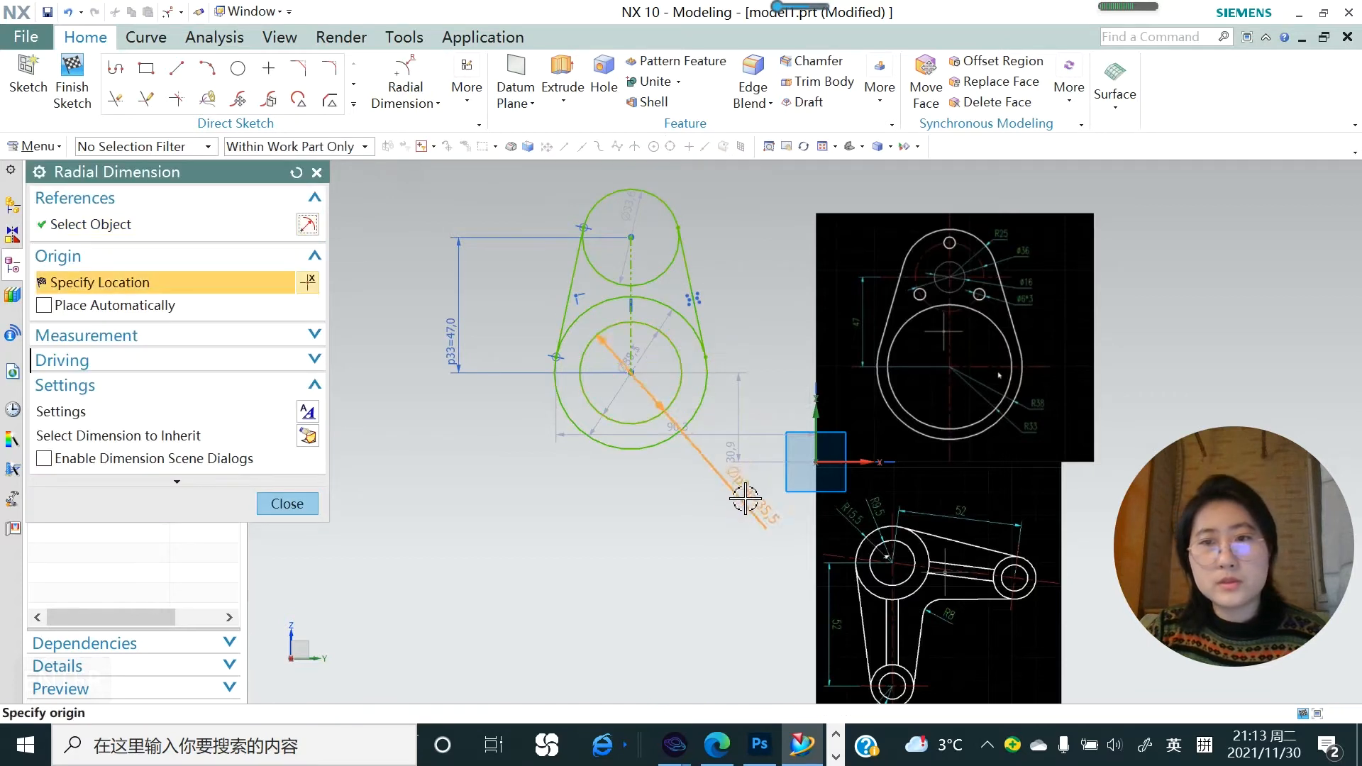
pyautogui.click(708, 480)
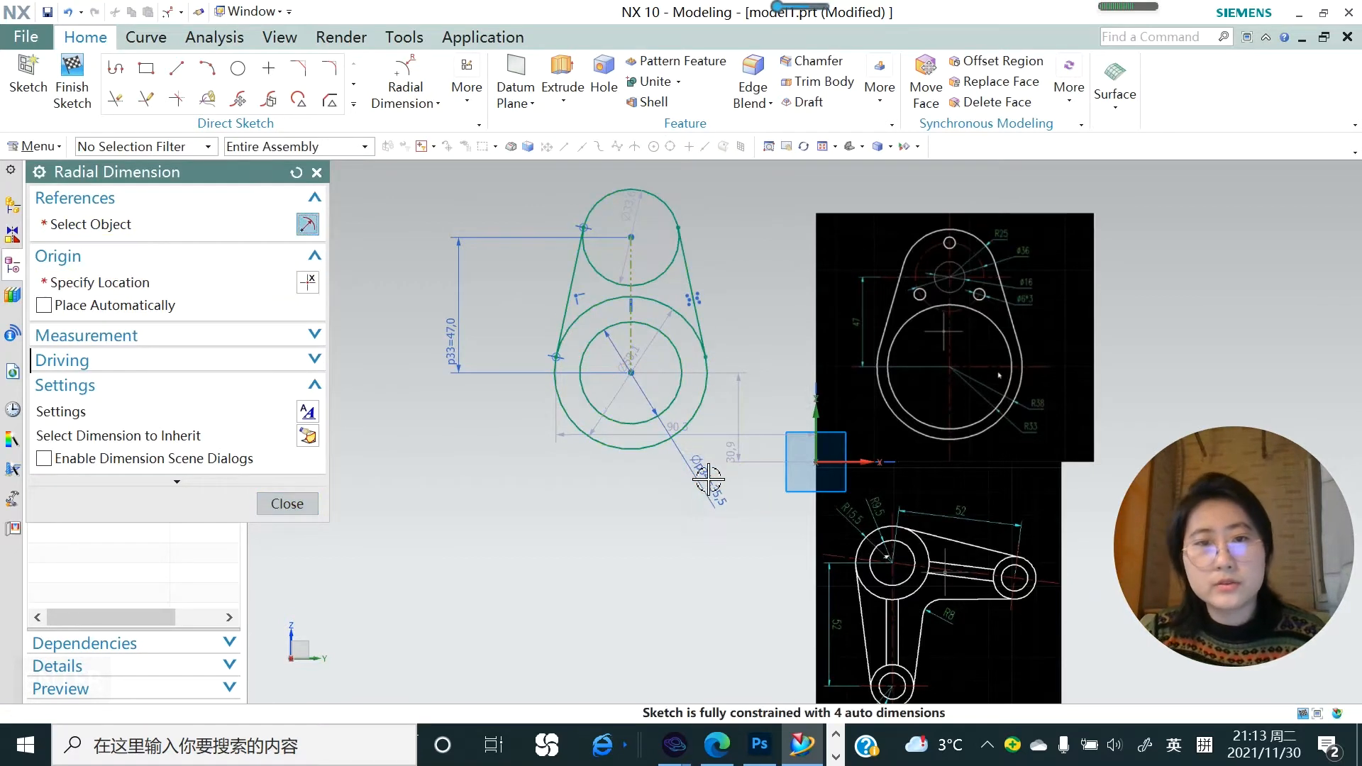
pyautogui.write('66')
pyautogui.press('Return')
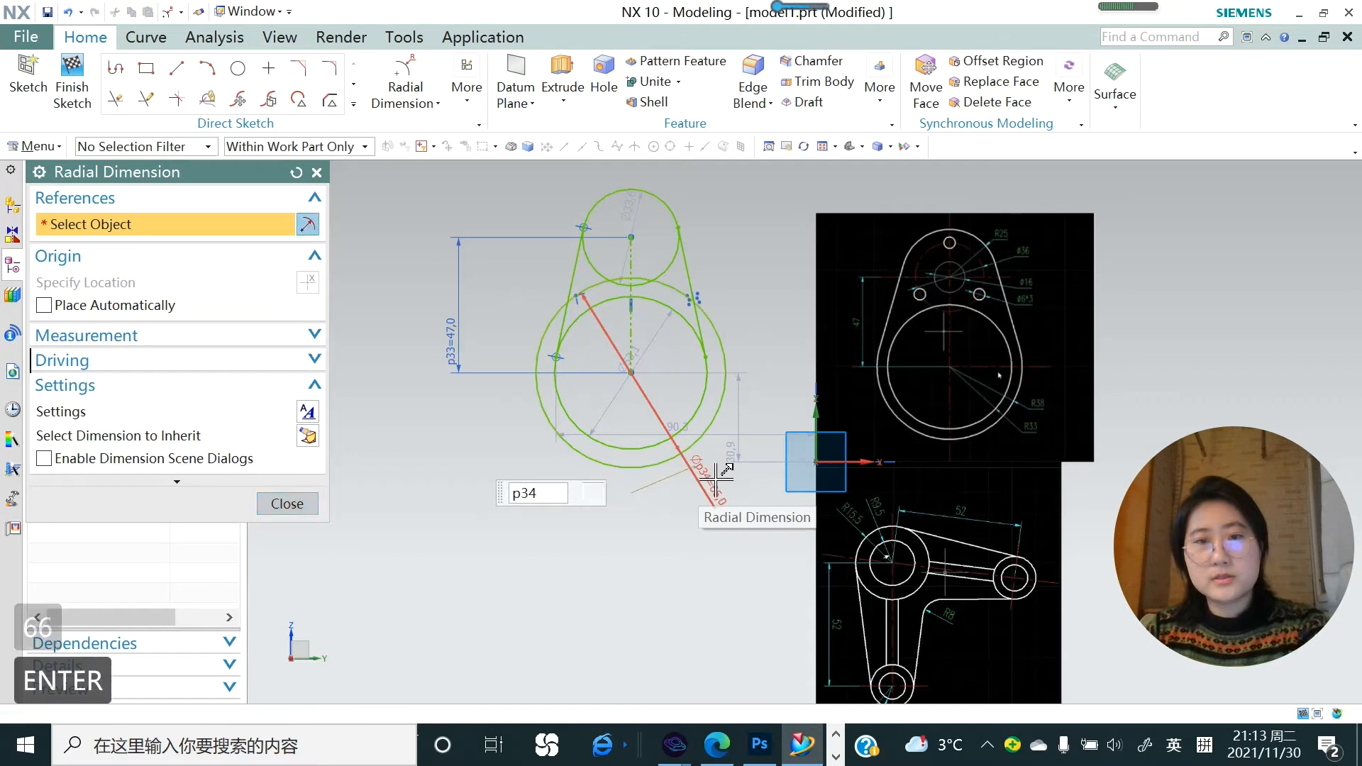
pyautogui.click(302, 505)
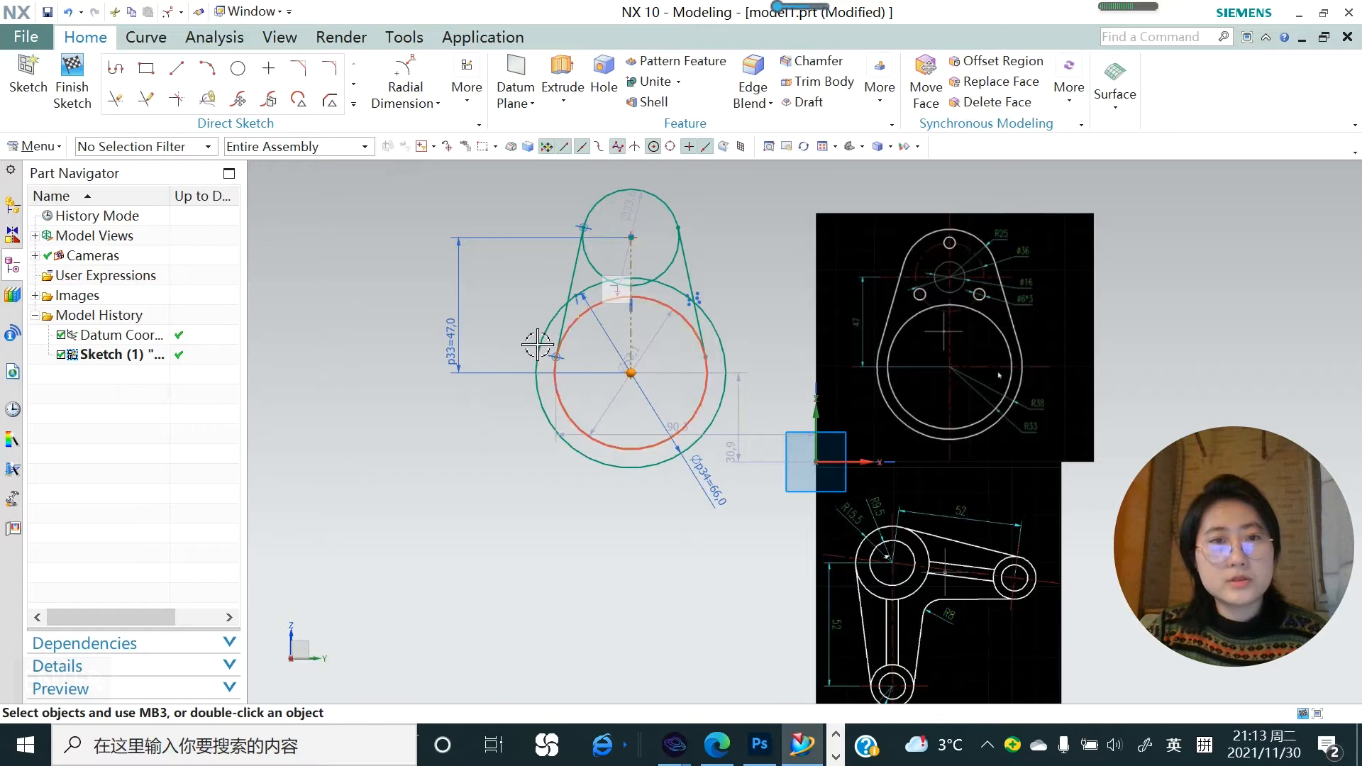
# - Dimension the diameter of the lower circle that is tangent to the side lines as 38+38 (76 mm)
pyautogui.click(438, 104)
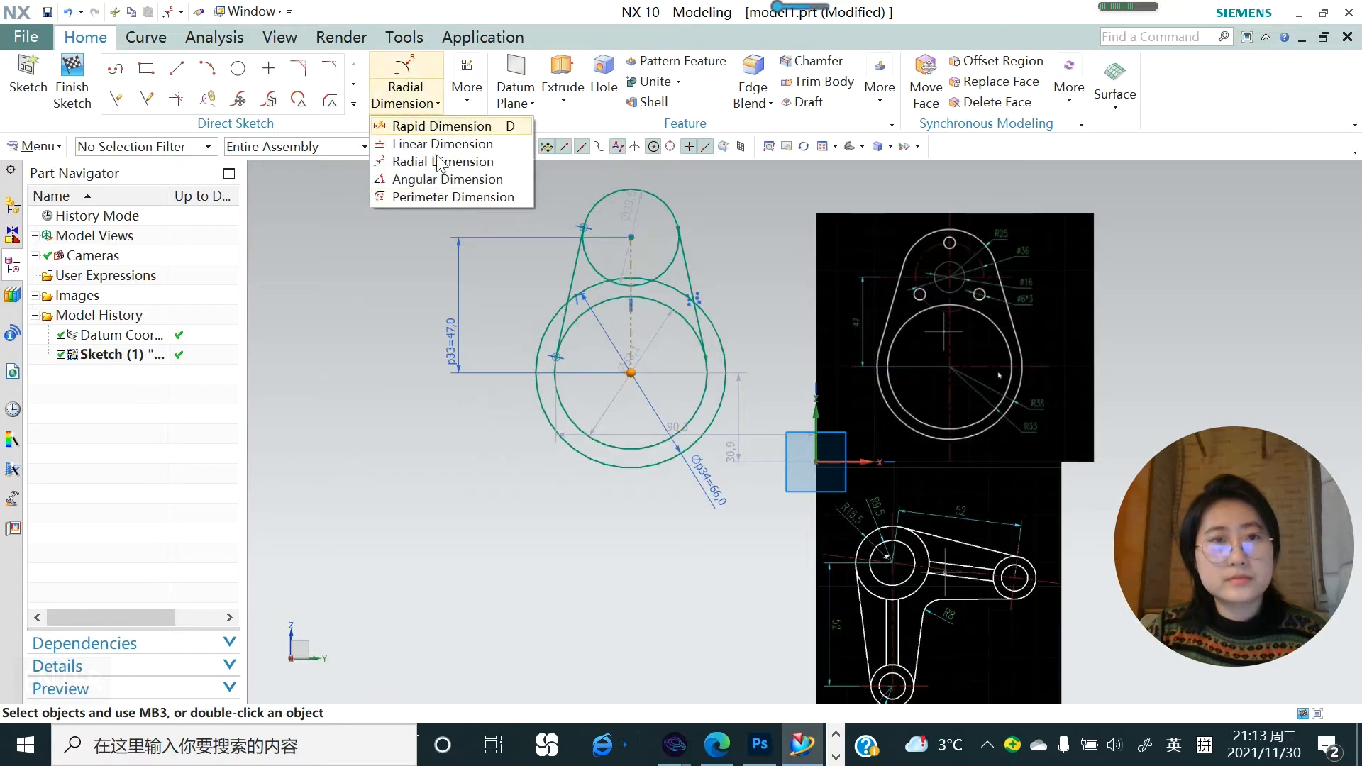
pyautogui.click(442, 162)
pyautogui.click(566, 414)
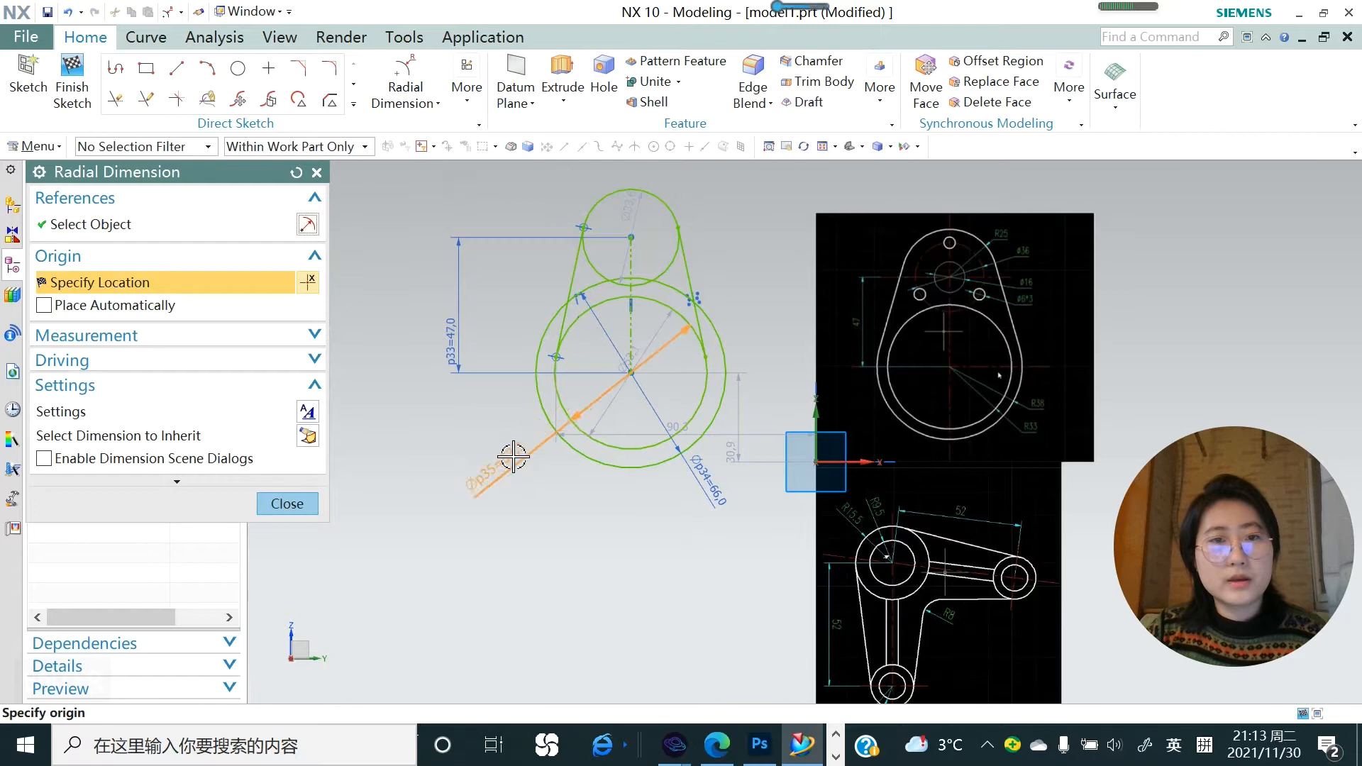
pyautogui.click(518, 457)
pyautogui.write('38*')
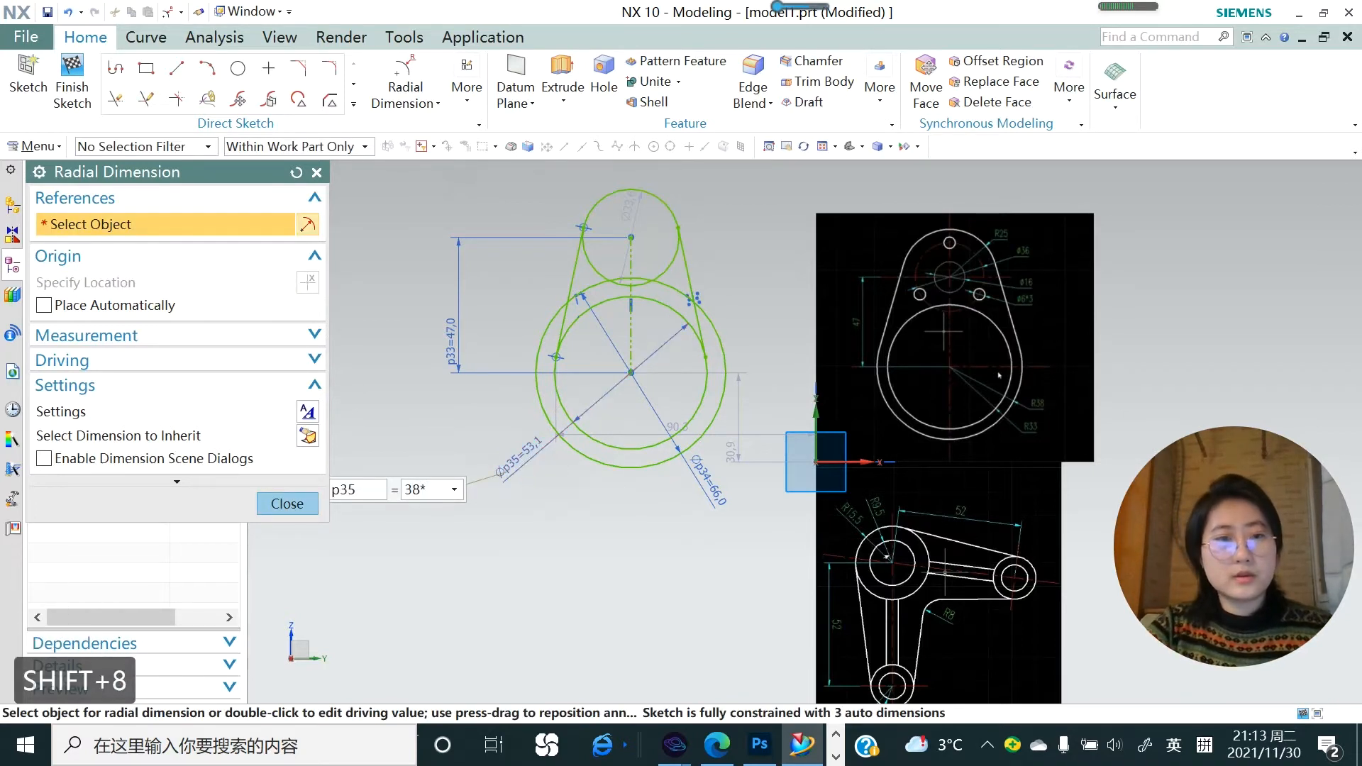
pyautogui.press('BackSpace')
pyautogui.write('+')
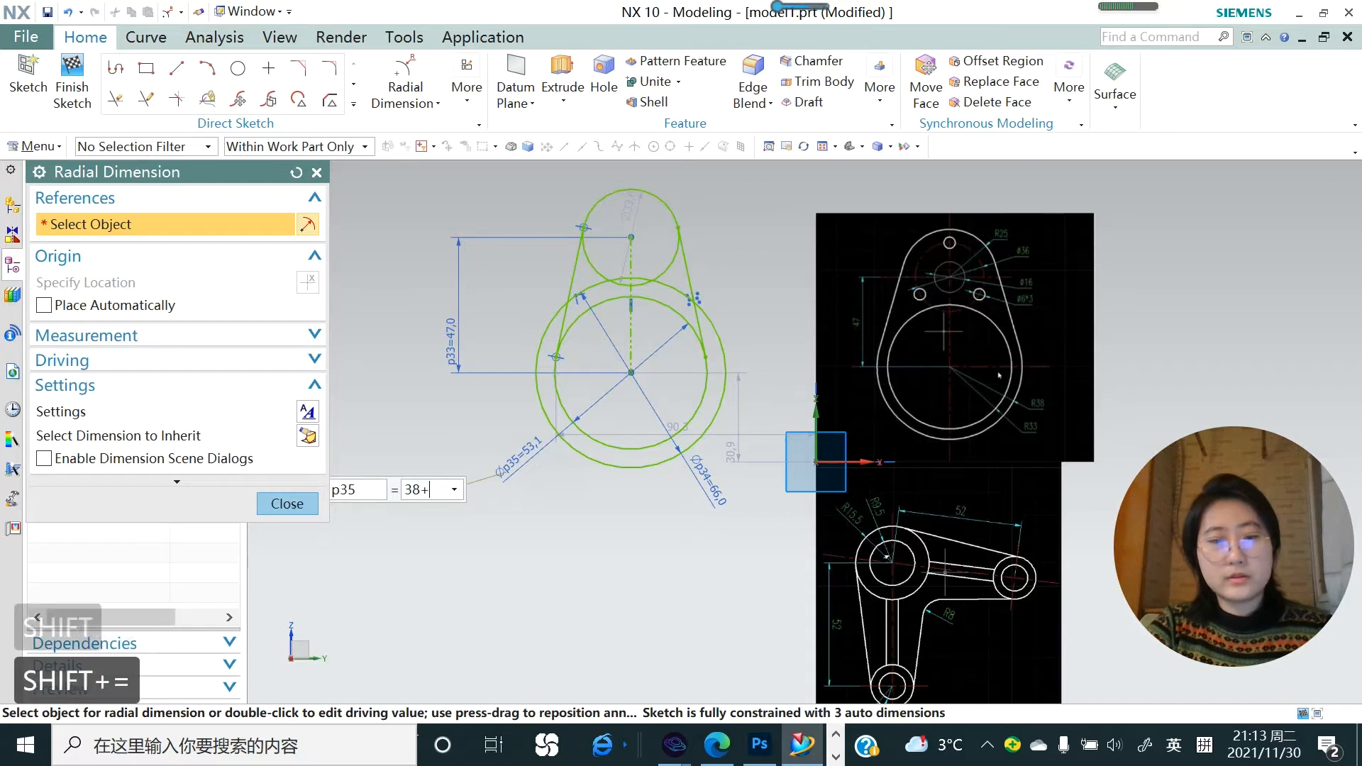
pyautogui.write('38')
pyautogui.press('Return')
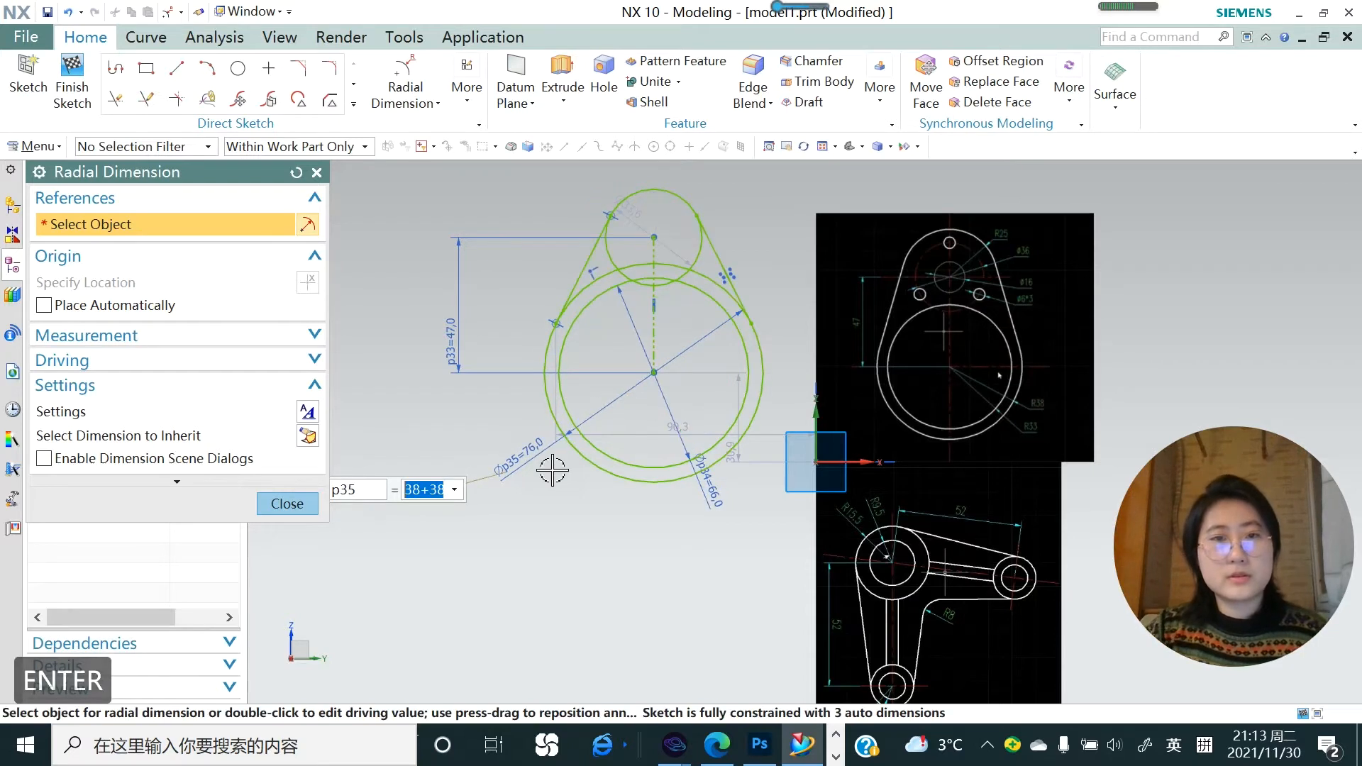
pyautogui.click(286, 504)
# - Dimension the upper circle with a diameter of 50 mm using Rapid Dimension
pyautogui.scroll(-1, 537, 508)
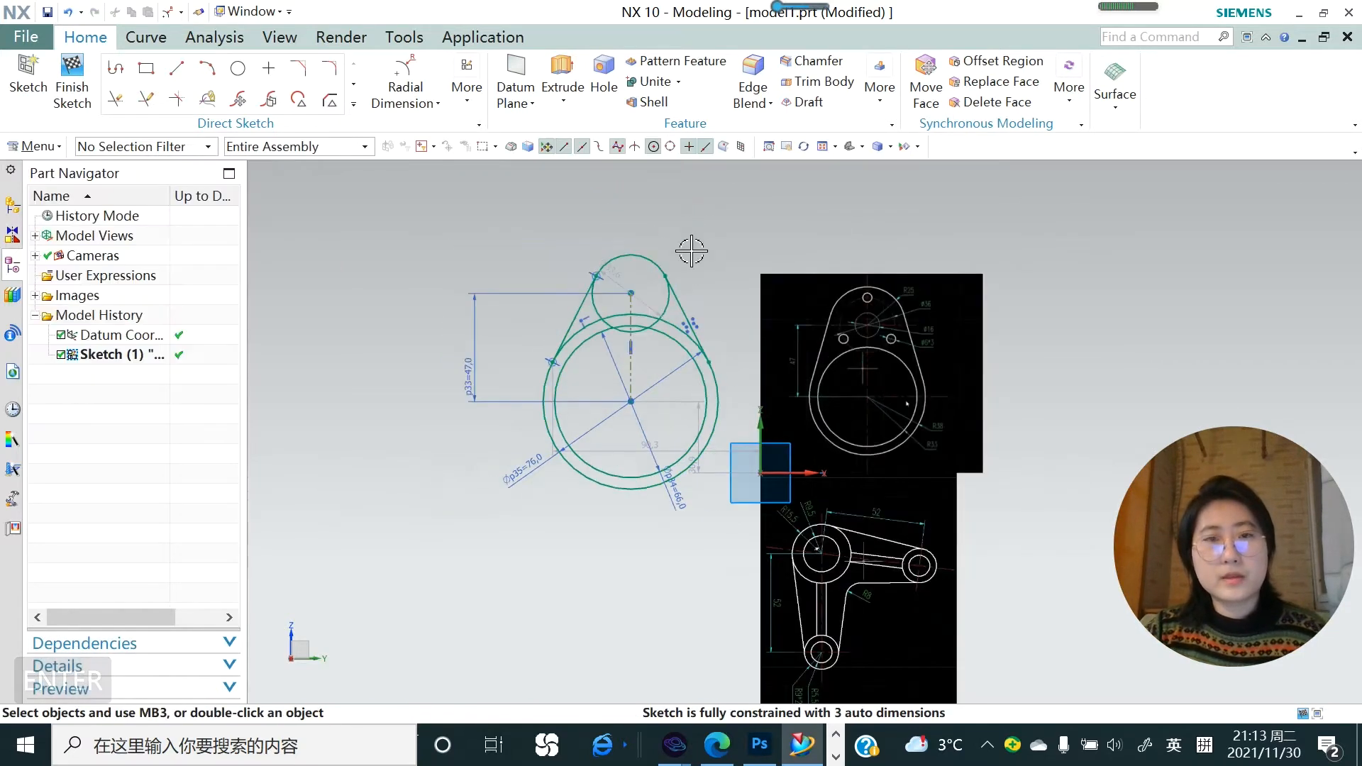
pyautogui.scroll(2, 691, 251)
pyautogui.click(437, 103)
pyautogui.click(442, 125)
pyautogui.click(645, 325)
pyautogui.click(691, 290)
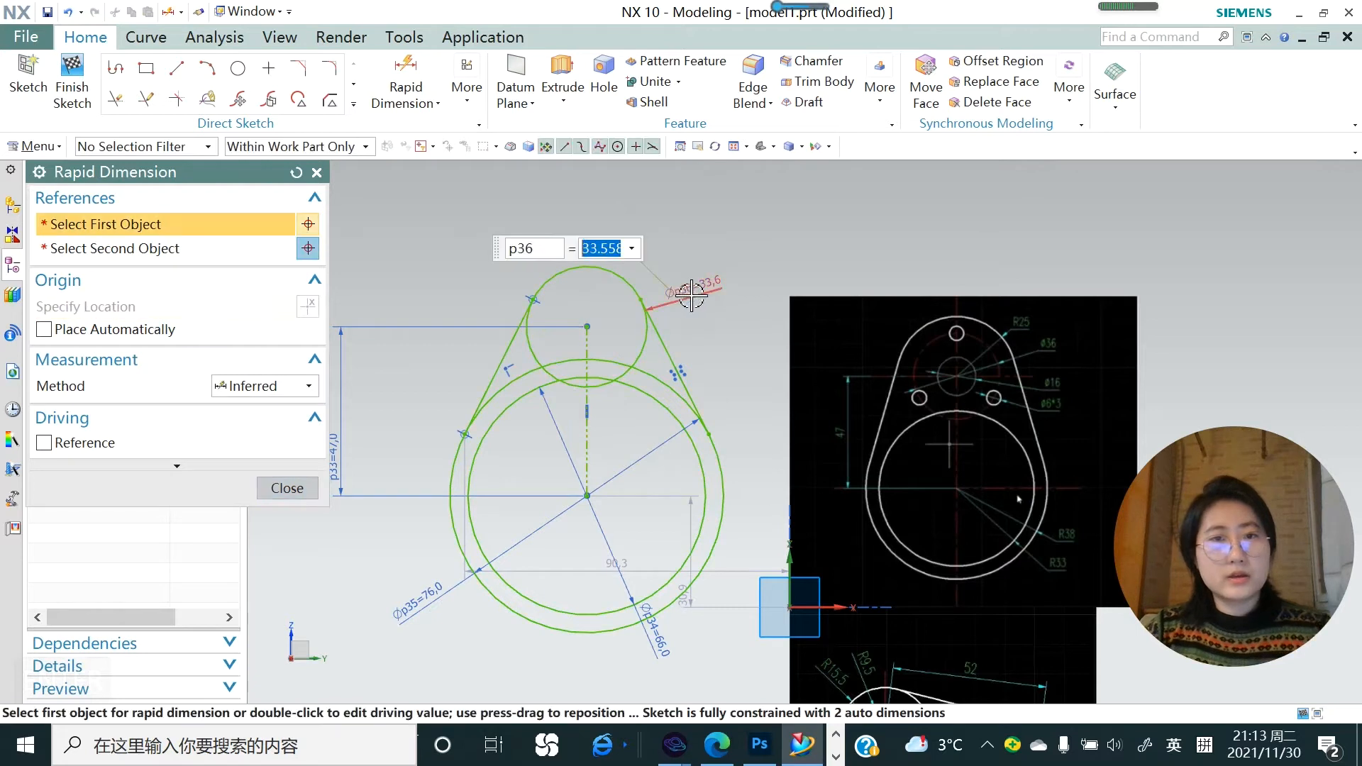
pyautogui.write('50')
pyautogui.press('Return')
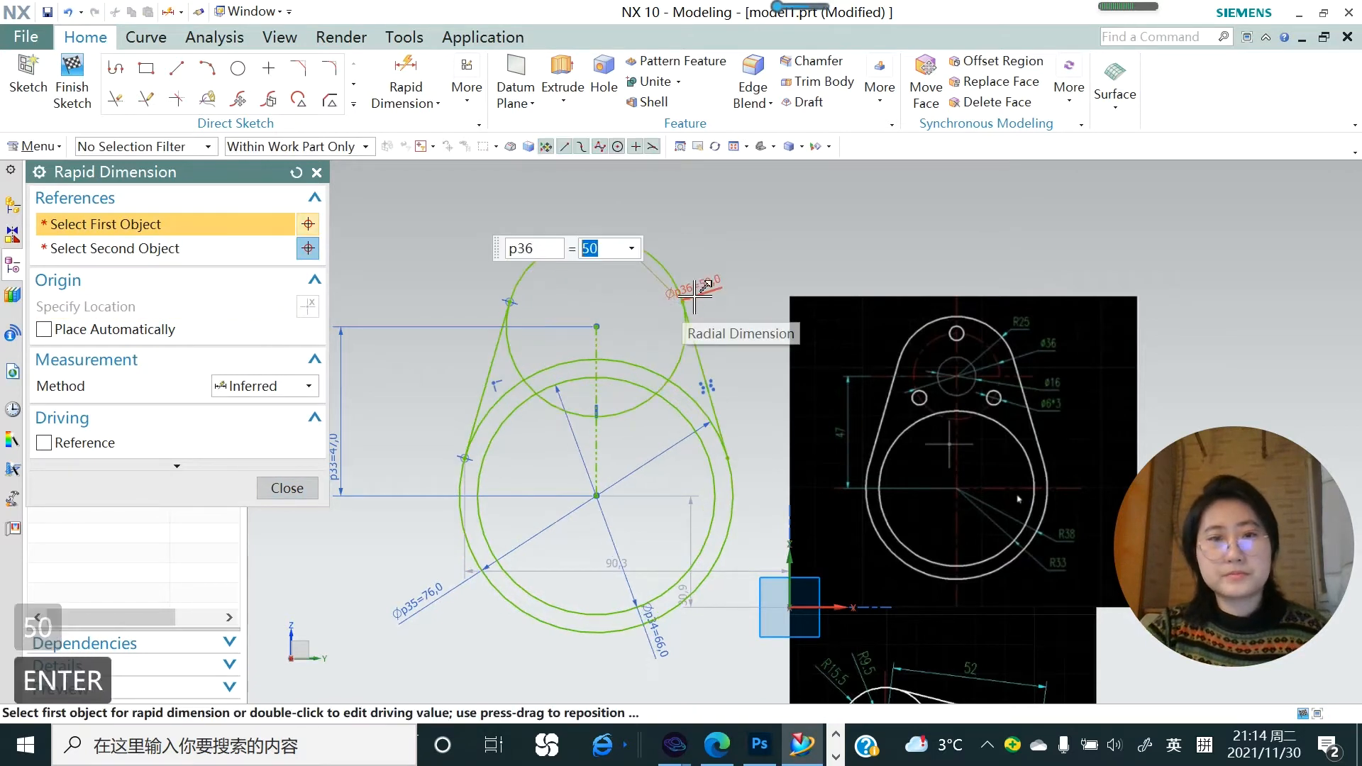
pyautogui.click(288, 488)
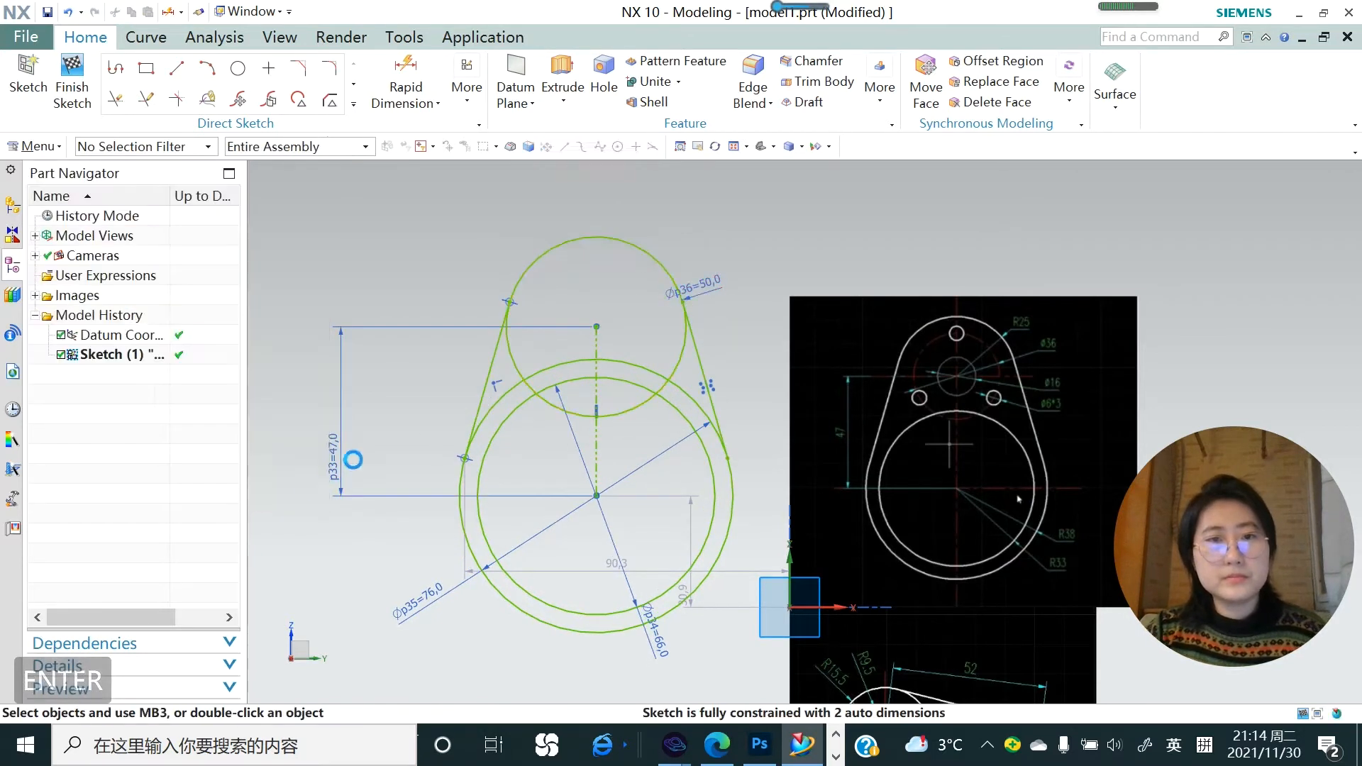
# - Draw a circle about 35 mm in diameter inside the upper circle, sharing its centre
pyautogui.click(238, 68)
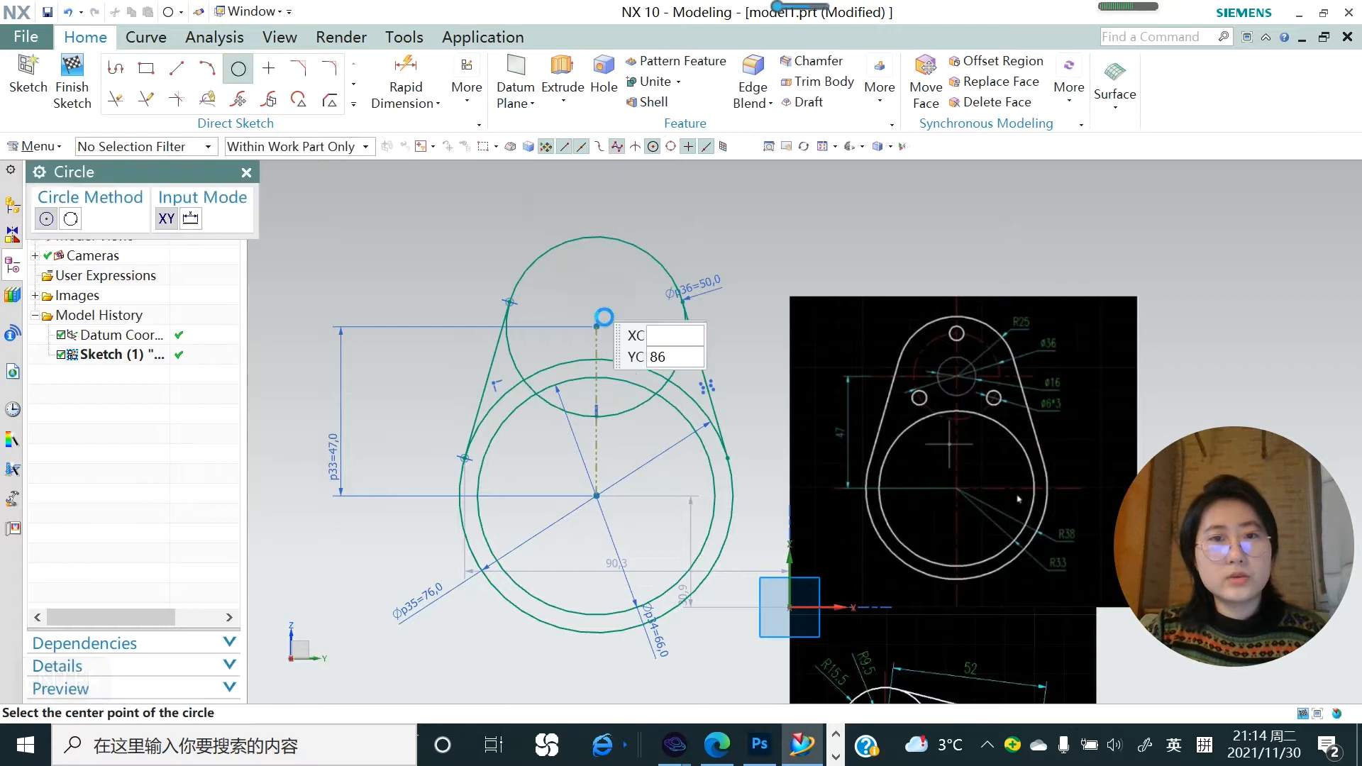
pyautogui.click(598, 323)
pyautogui.click(623, 383)
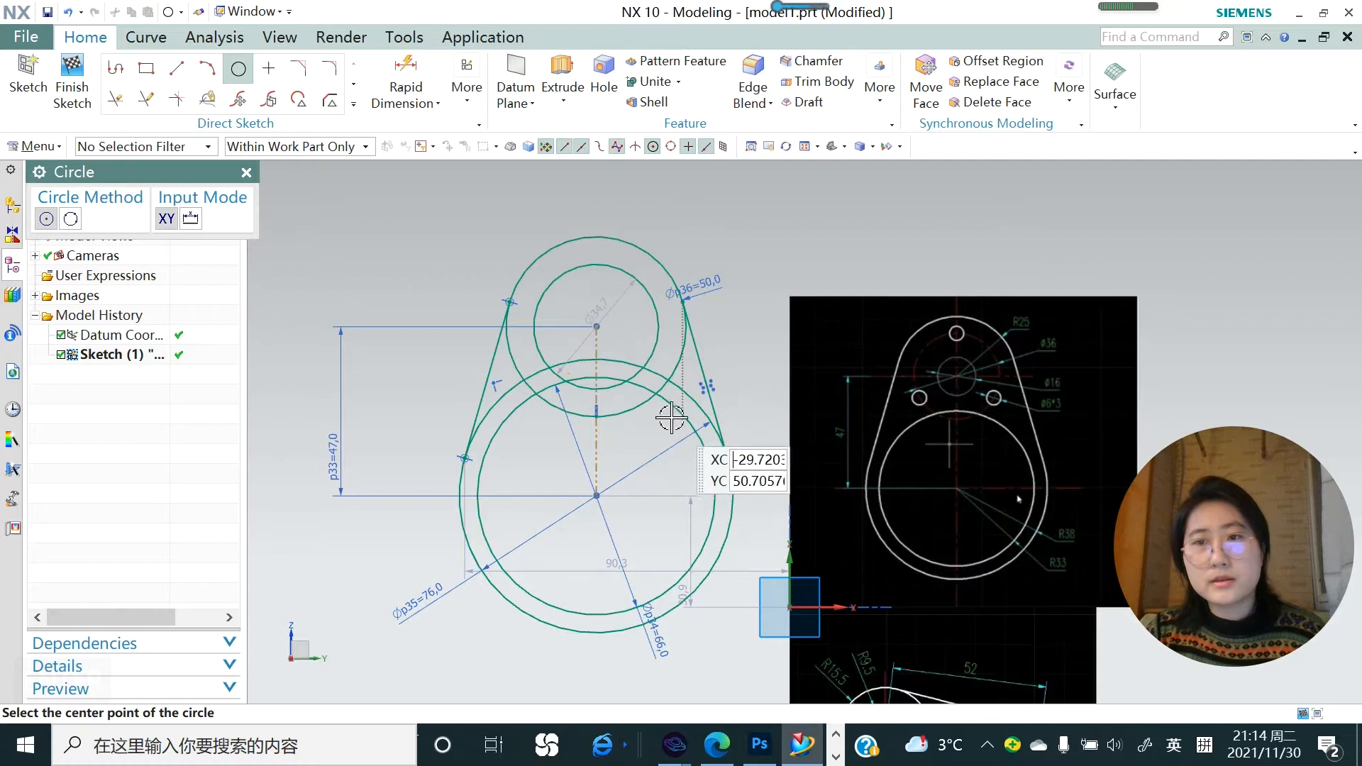
# - Dimension the inner circle of the upper pair with a diameter of 36 mm and convert it to a reference circle
pyautogui.click(434, 104)
pyautogui.click(422, 162)
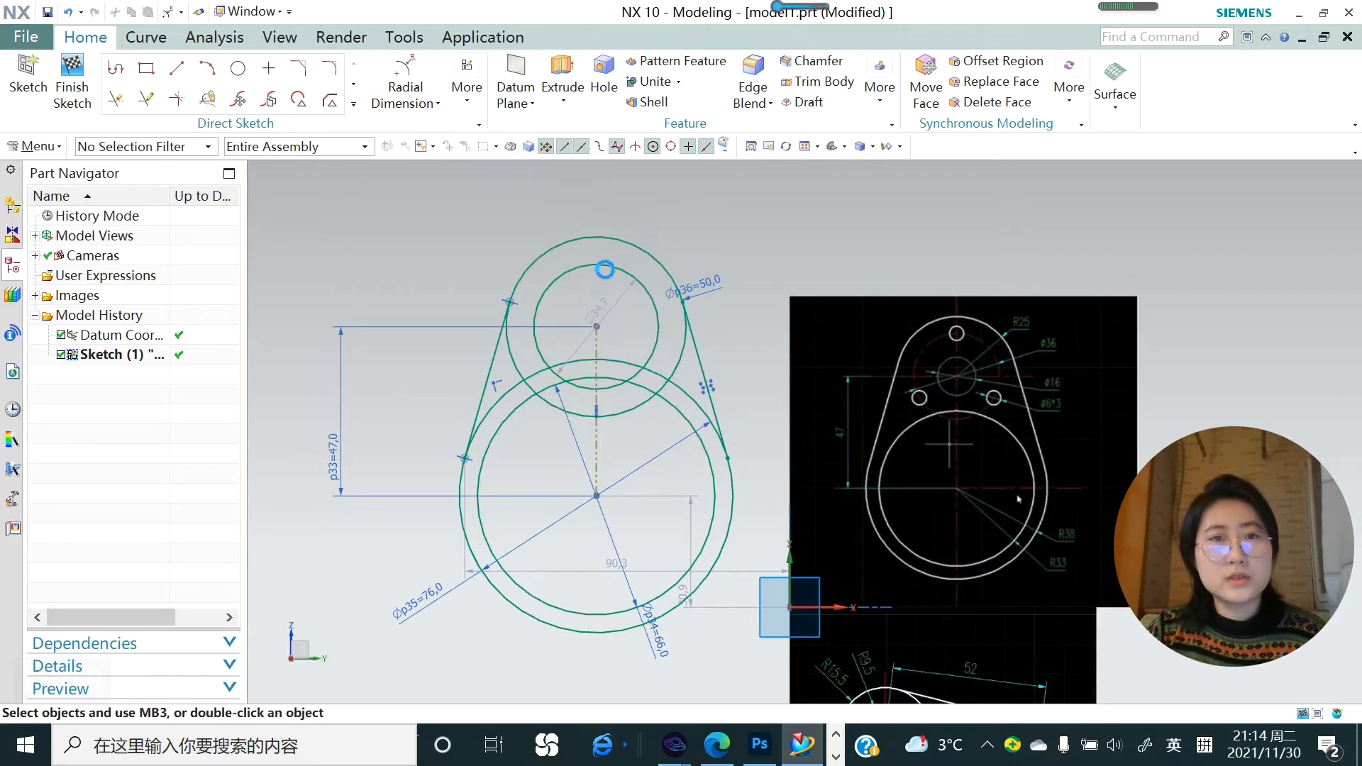
pyautogui.click(547, 284)
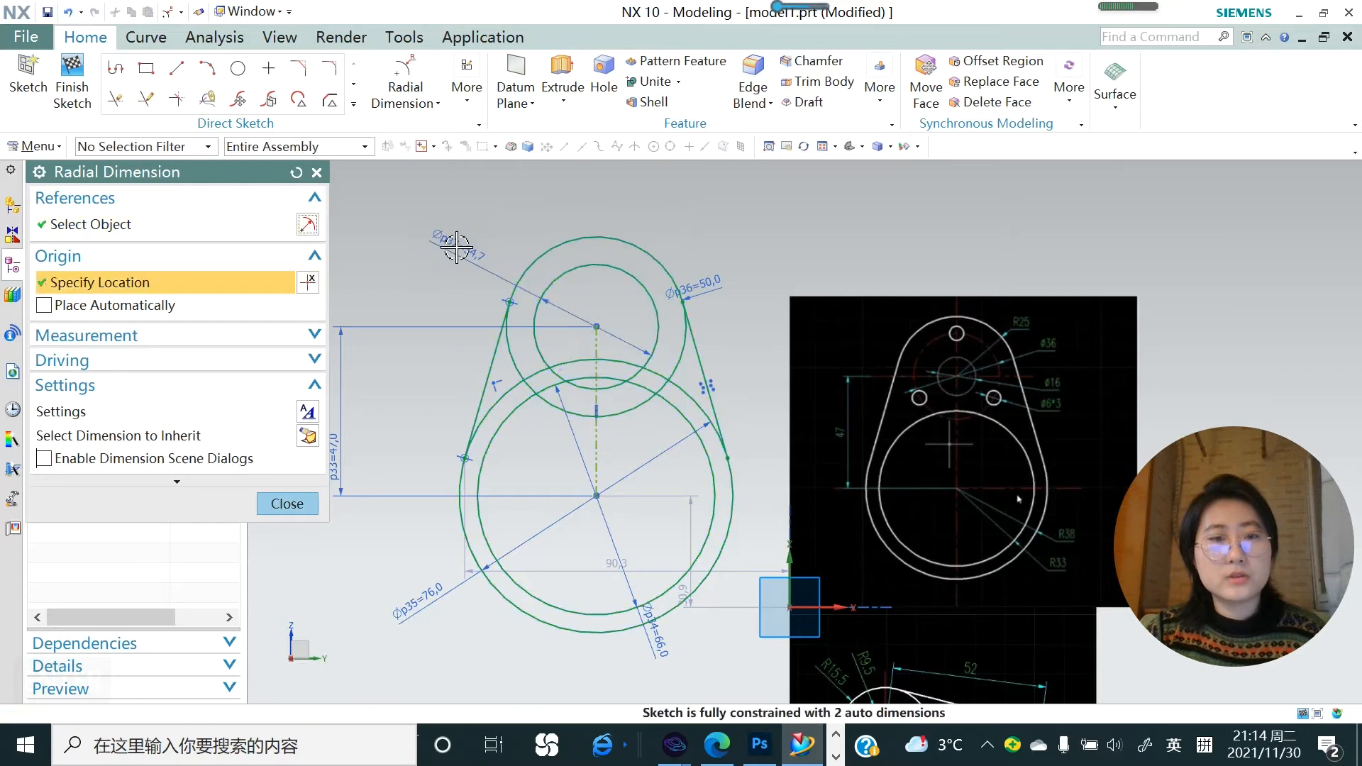
pyautogui.click(459, 244)
pyautogui.write('36')
pyautogui.press('Return')
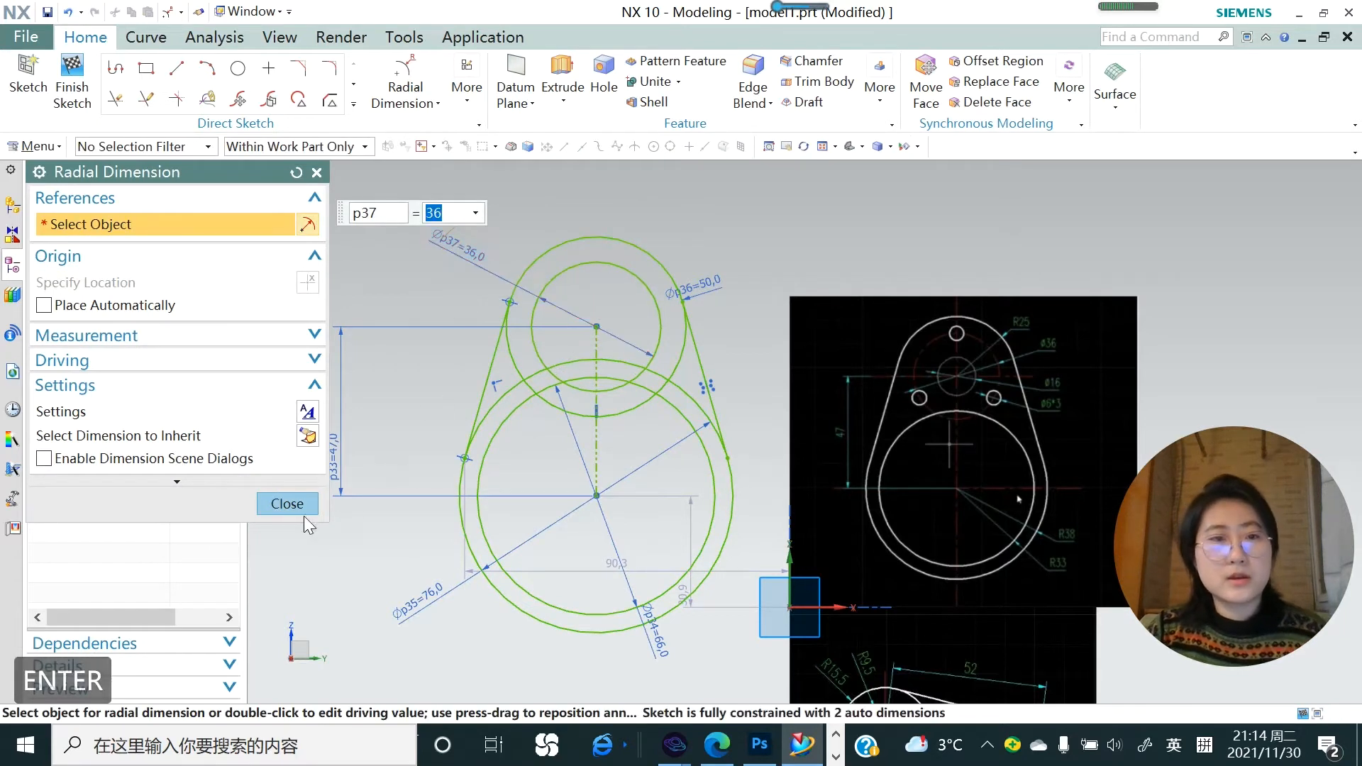
pyautogui.click(287, 503)
pyautogui.rightClick(565, 271)
pyautogui.click(642, 461)
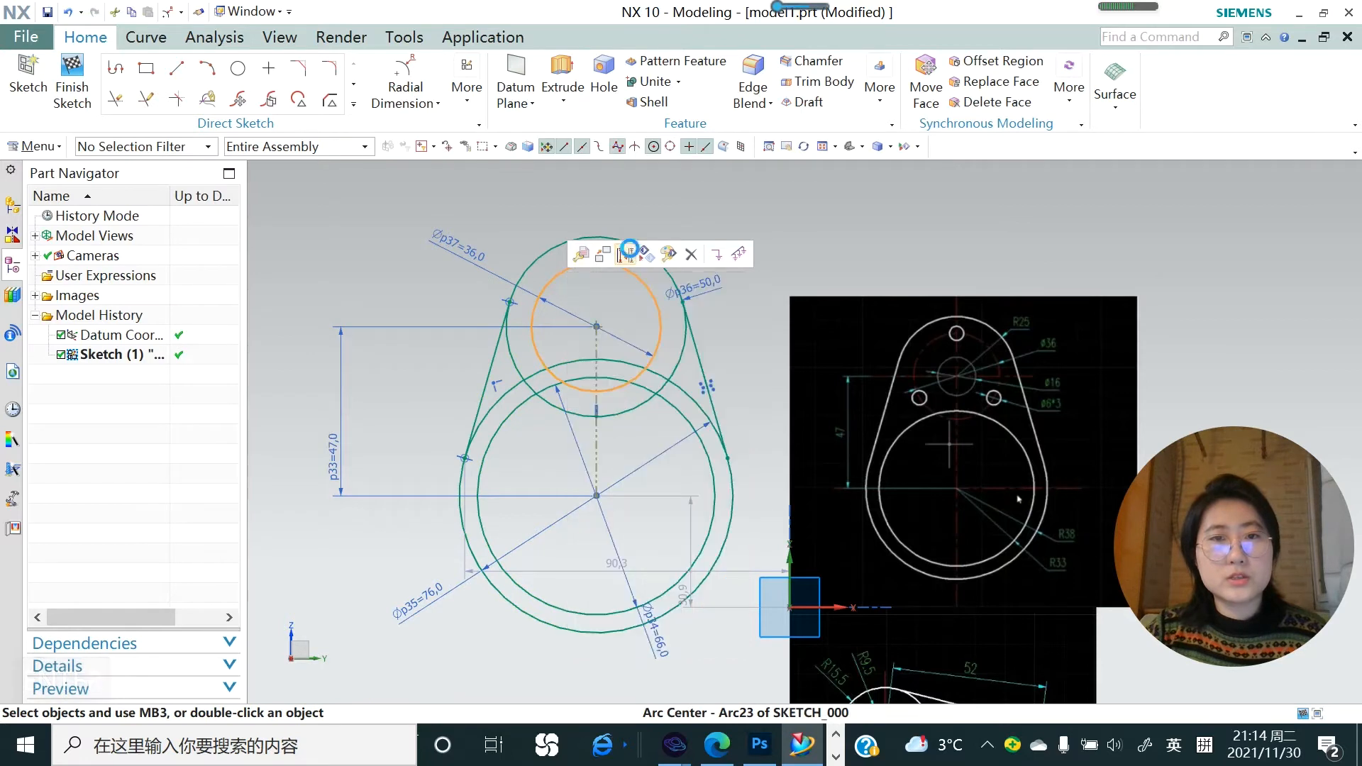
# - Draw a small hole circle centred on the uppermost point of the 36 mm reference circle
pyautogui.click(240, 74)
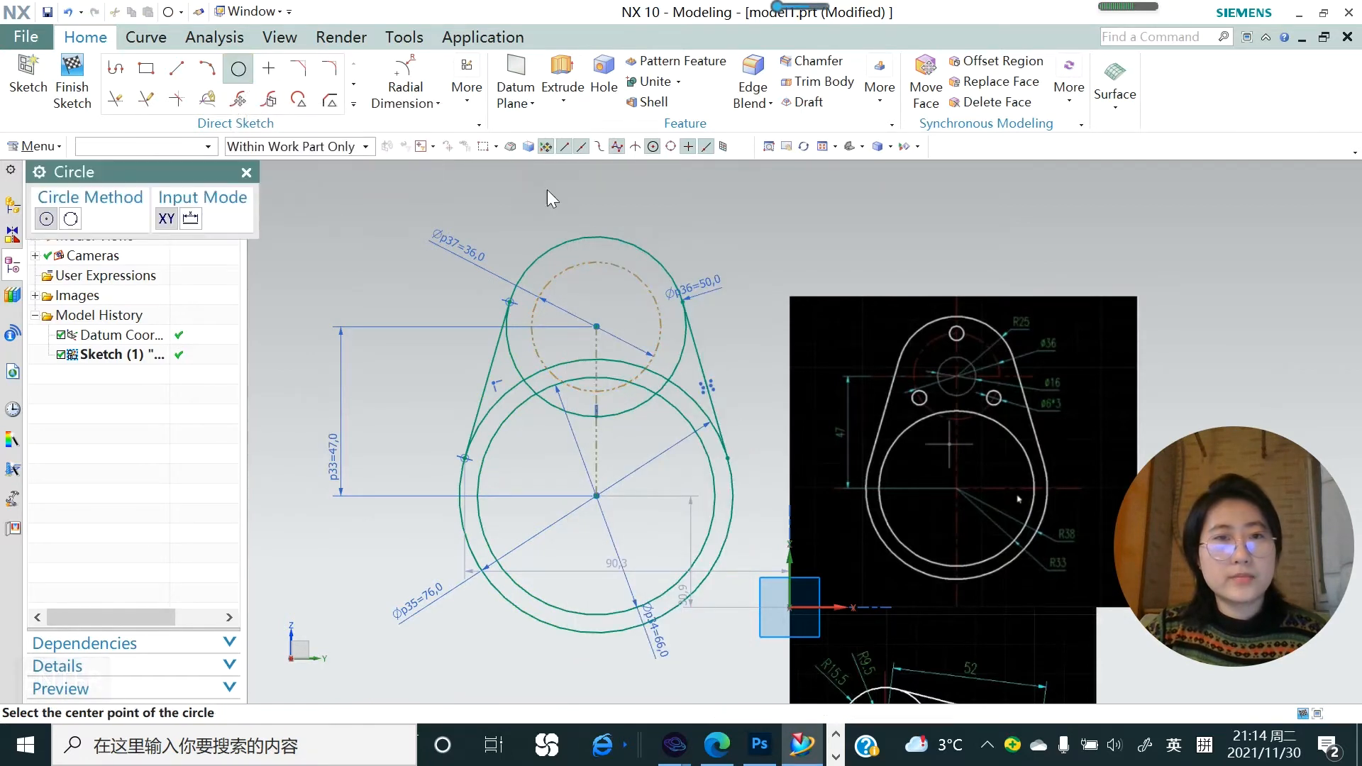
pyautogui.click(596, 261)
pyautogui.scroll(2, 615, 288)
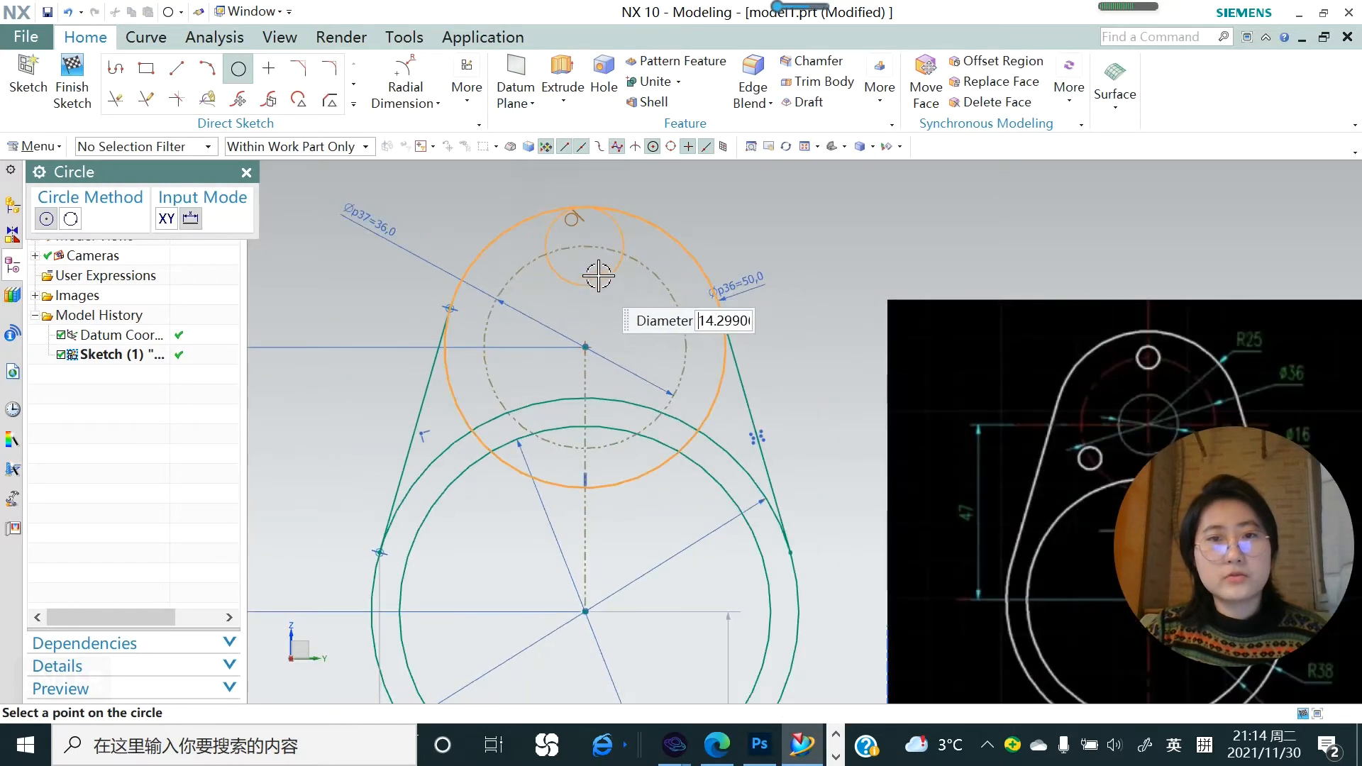
pyautogui.click(597, 269)
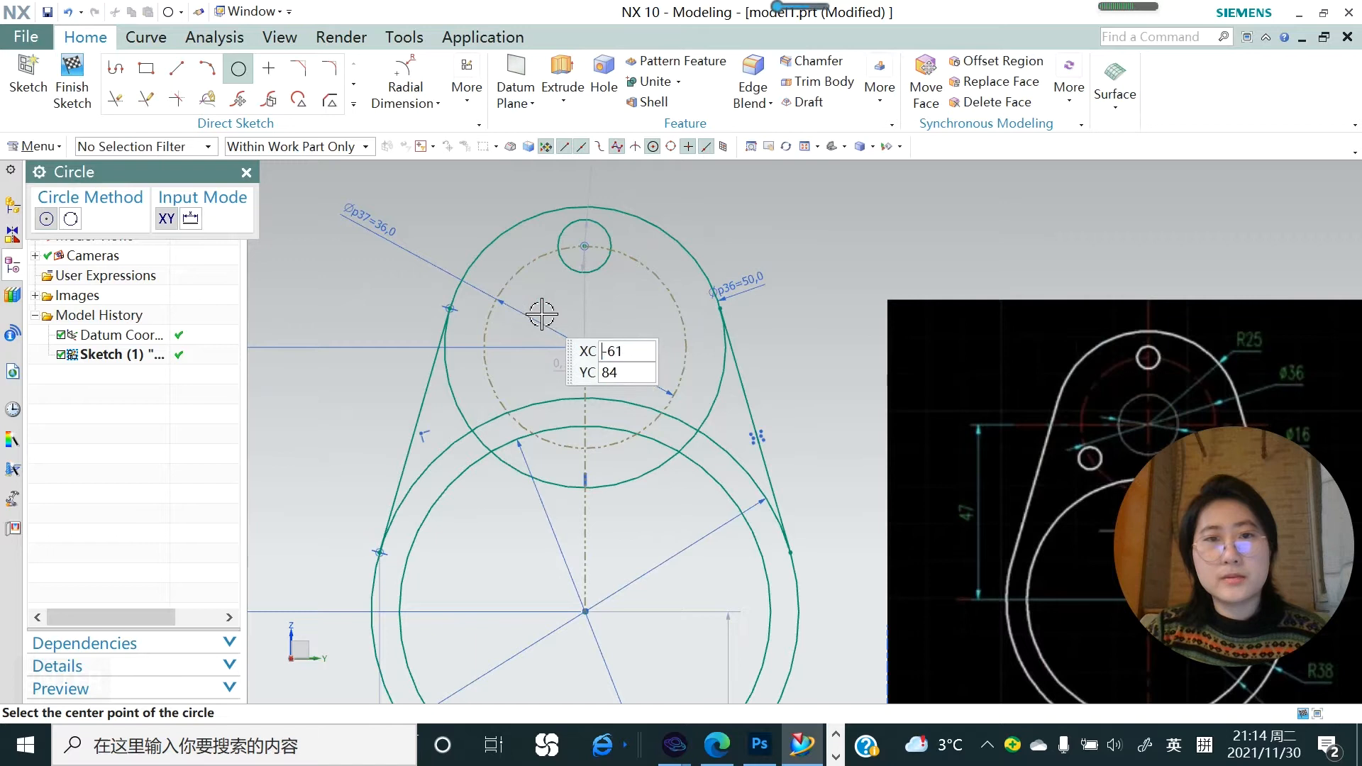
pyautogui.scroll(-2, 541, 309)
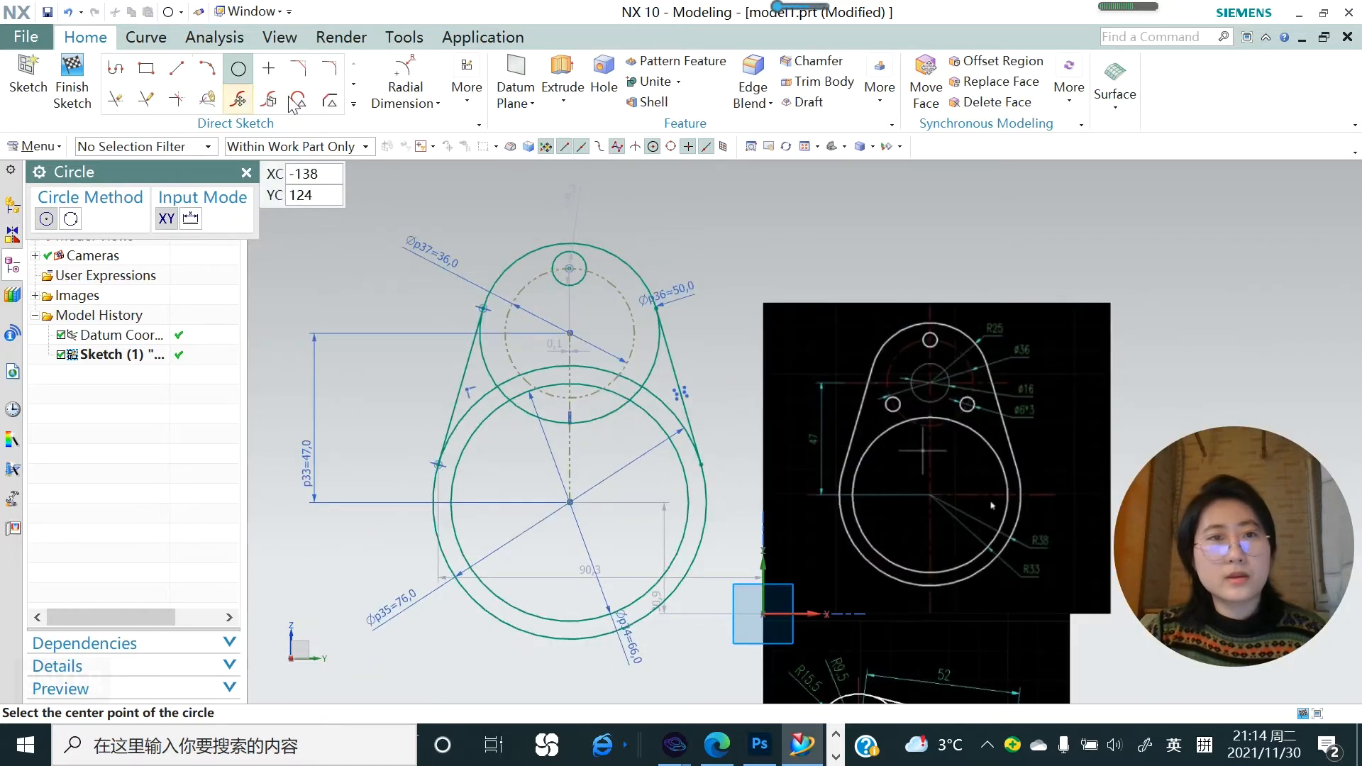
# - Dimension the small hole circle with a diameter of 6 mm
pyautogui.click(418, 99)
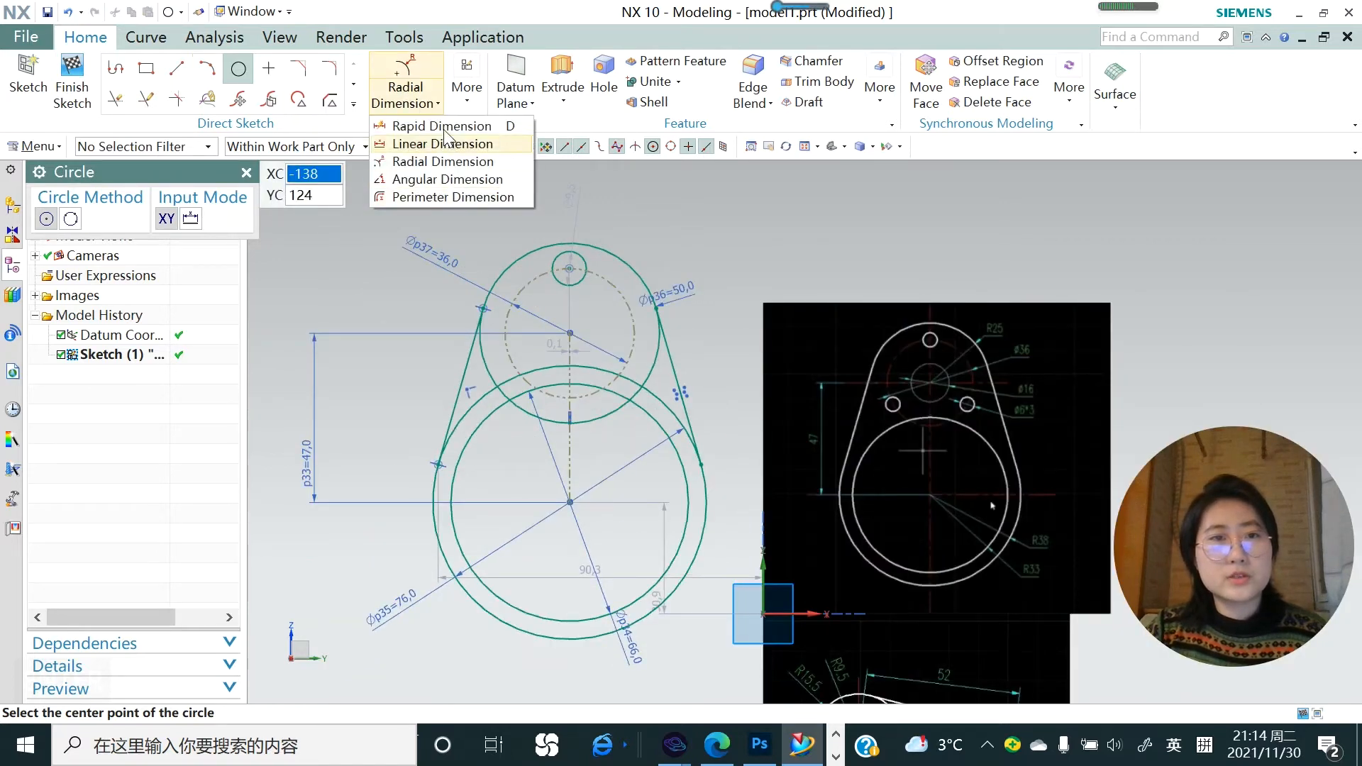
pyautogui.click(449, 162)
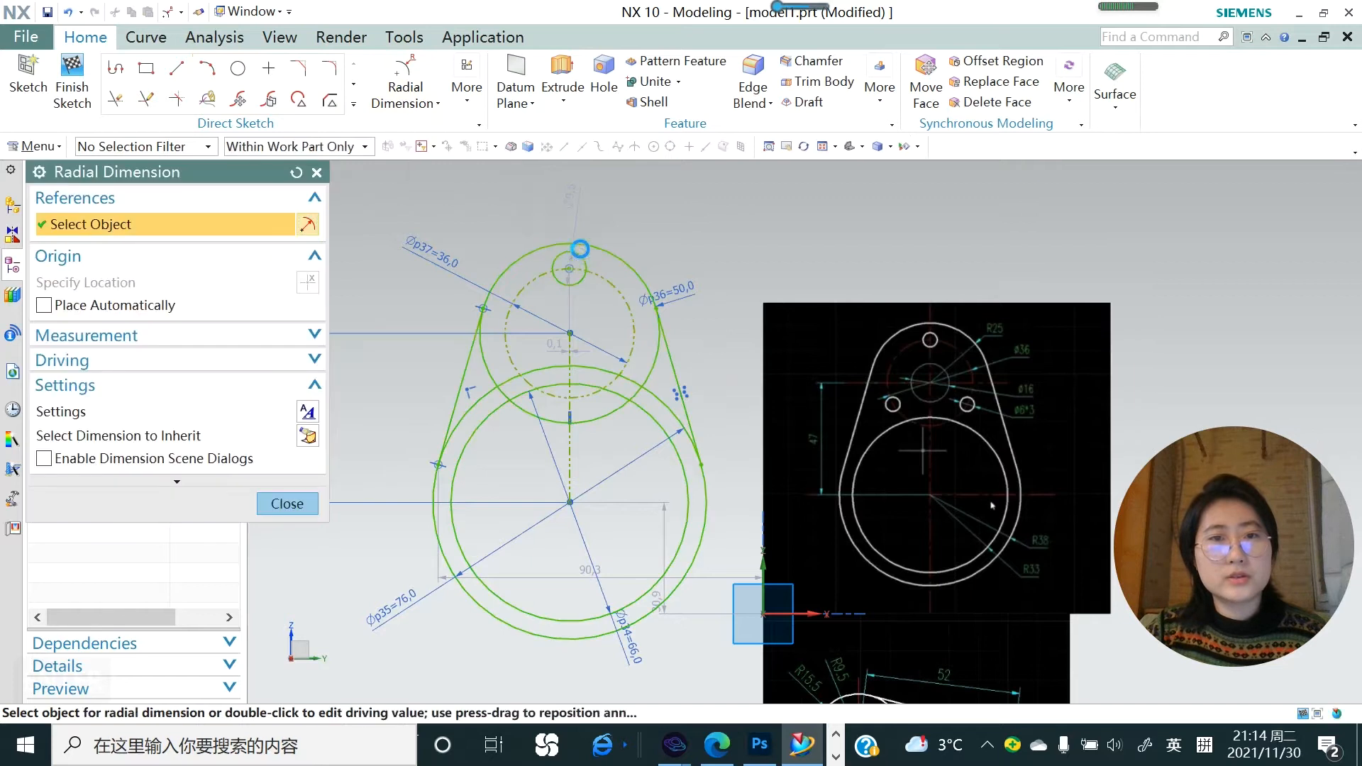
pyautogui.click(576, 254)
pyautogui.click(608, 207)
pyautogui.write('6')
pyautogui.press('Return')
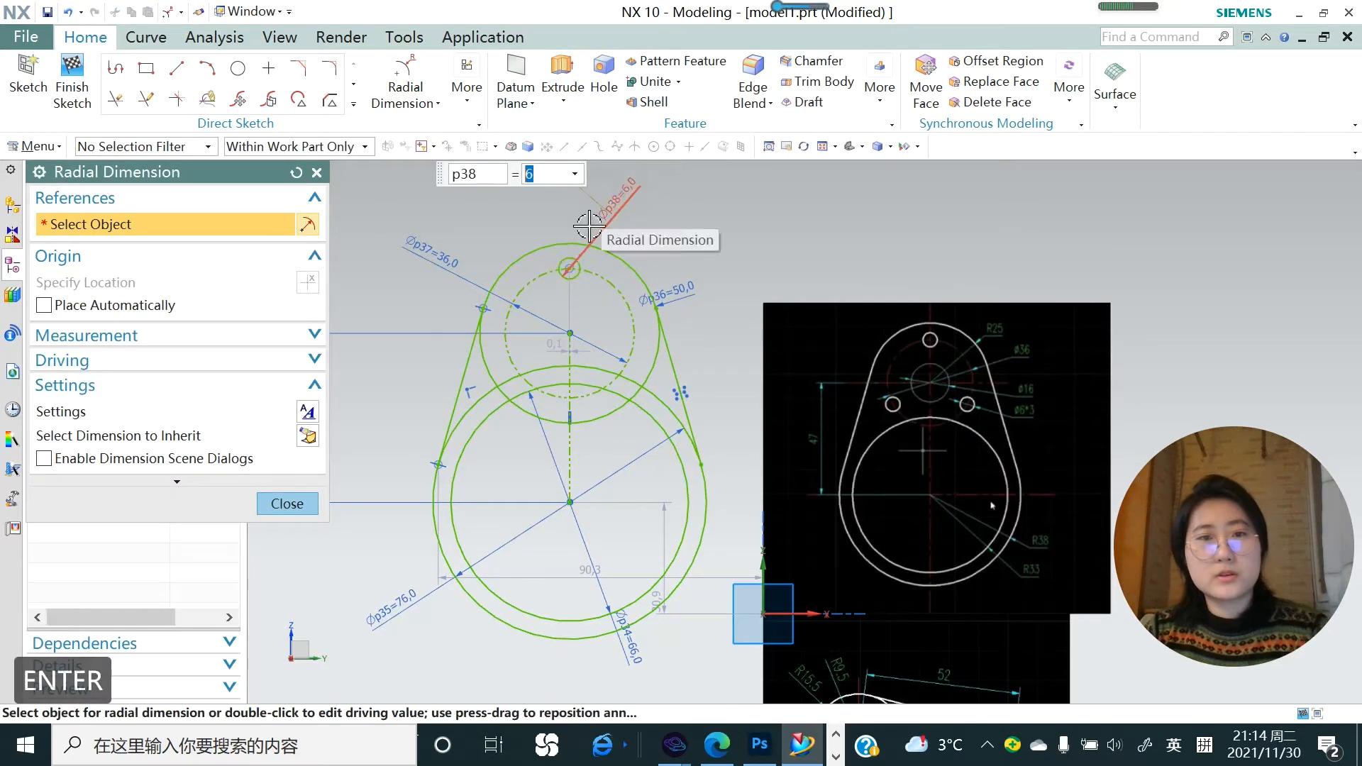
pyautogui.click(291, 505)
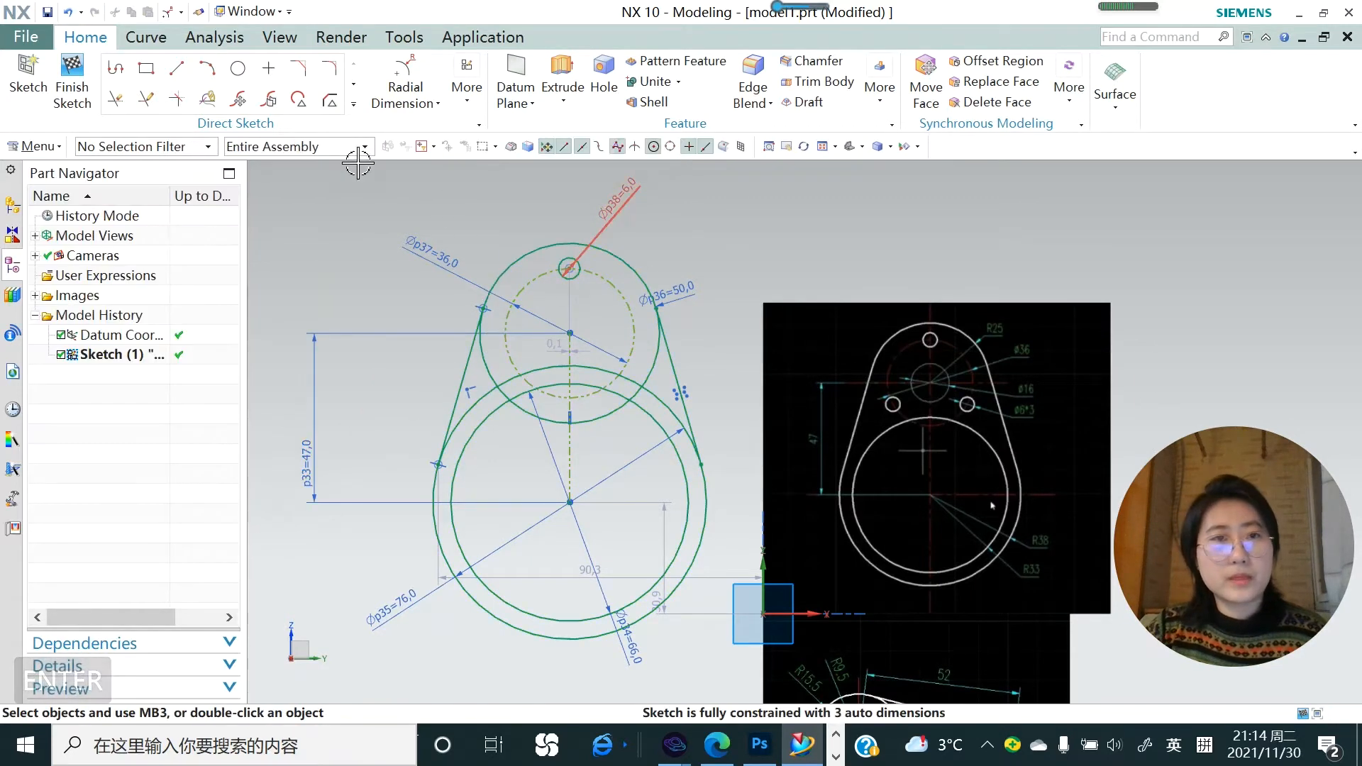
# - Set up a circular Pattern Curve of the 6 mm hole circle with the upper circle's centre as rotation point
pyautogui.click(353, 104)
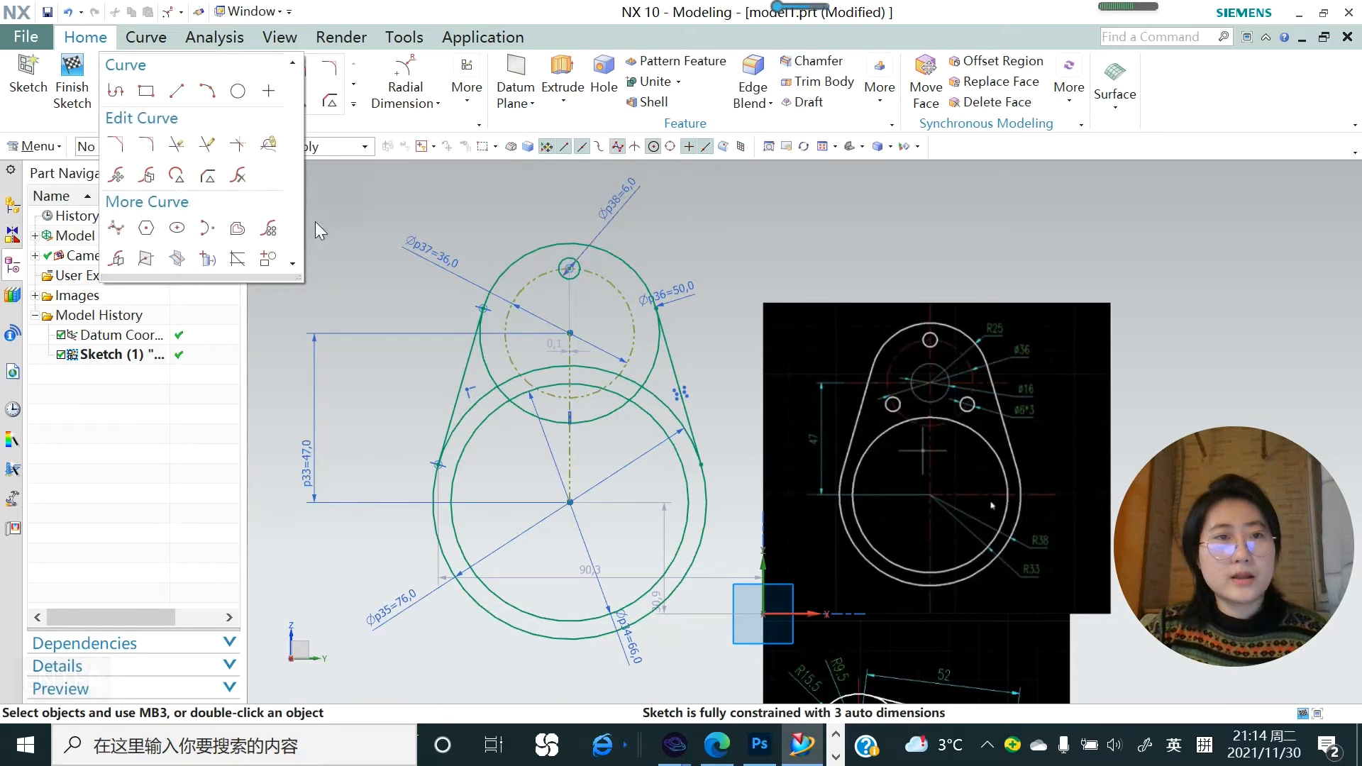
pyautogui.click(270, 233)
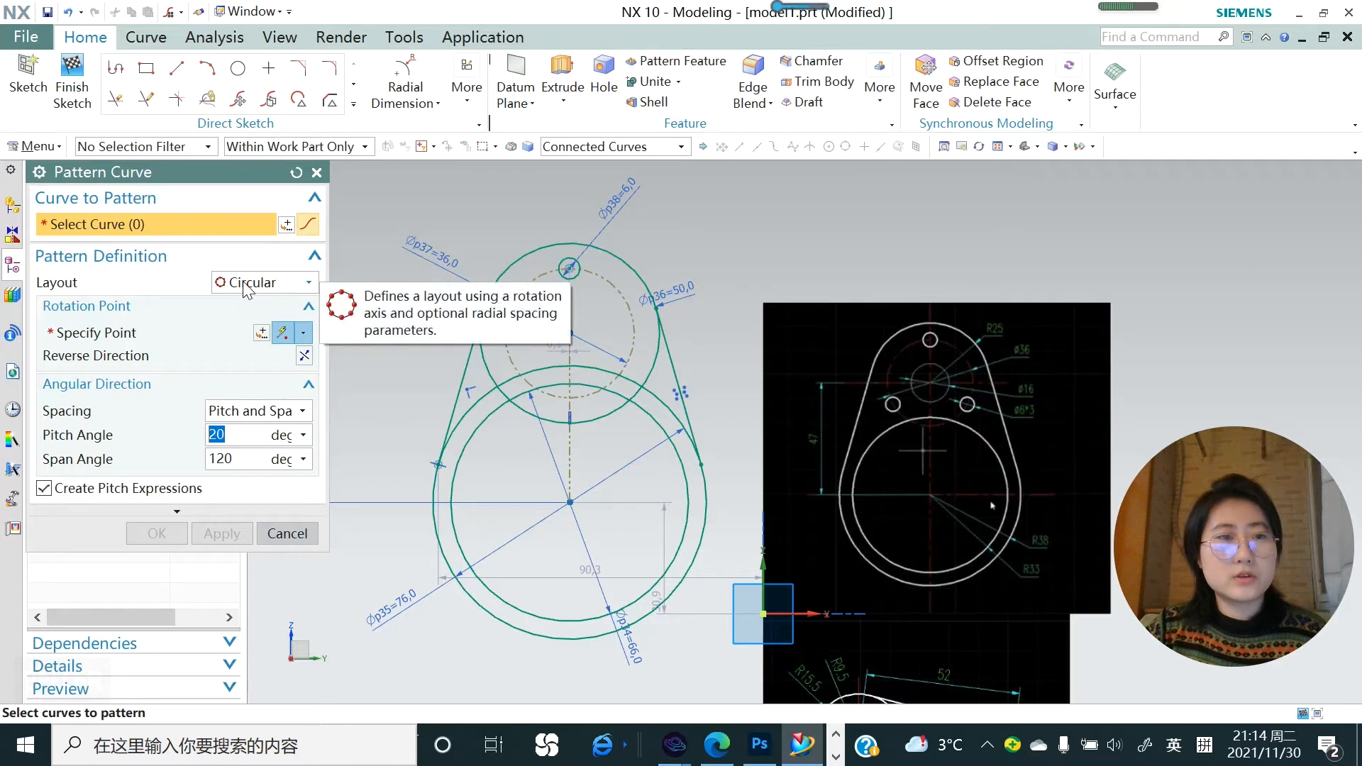
pyautogui.scroll(2, 585, 270)
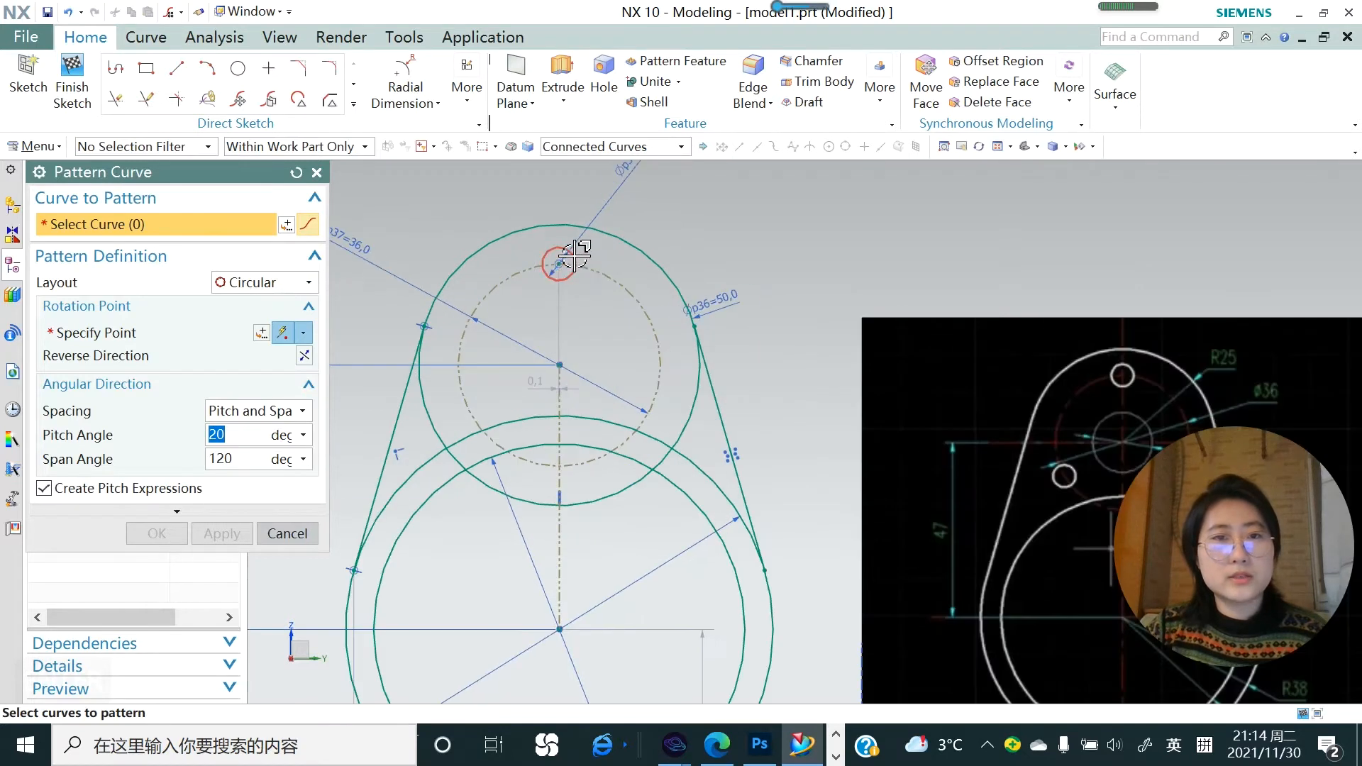
pyautogui.click(569, 260)
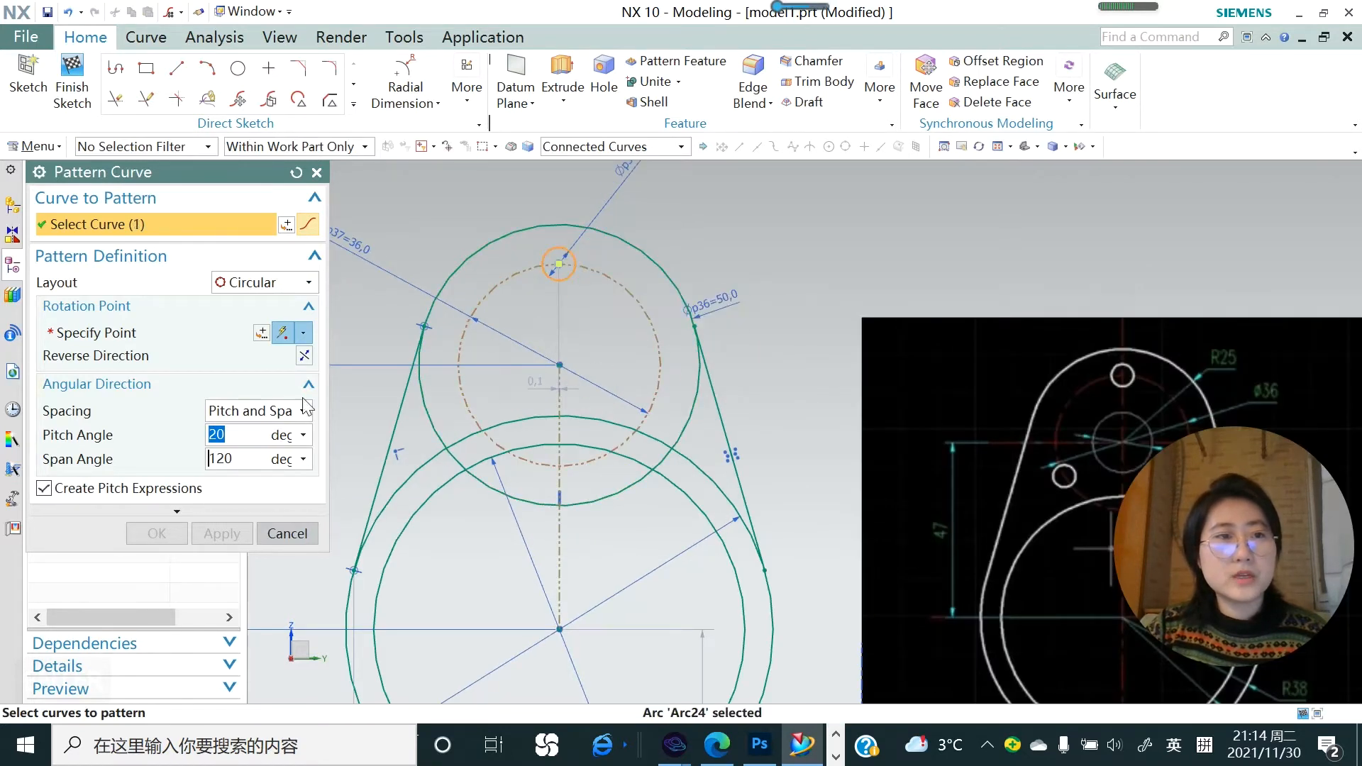
pyautogui.click(147, 333)
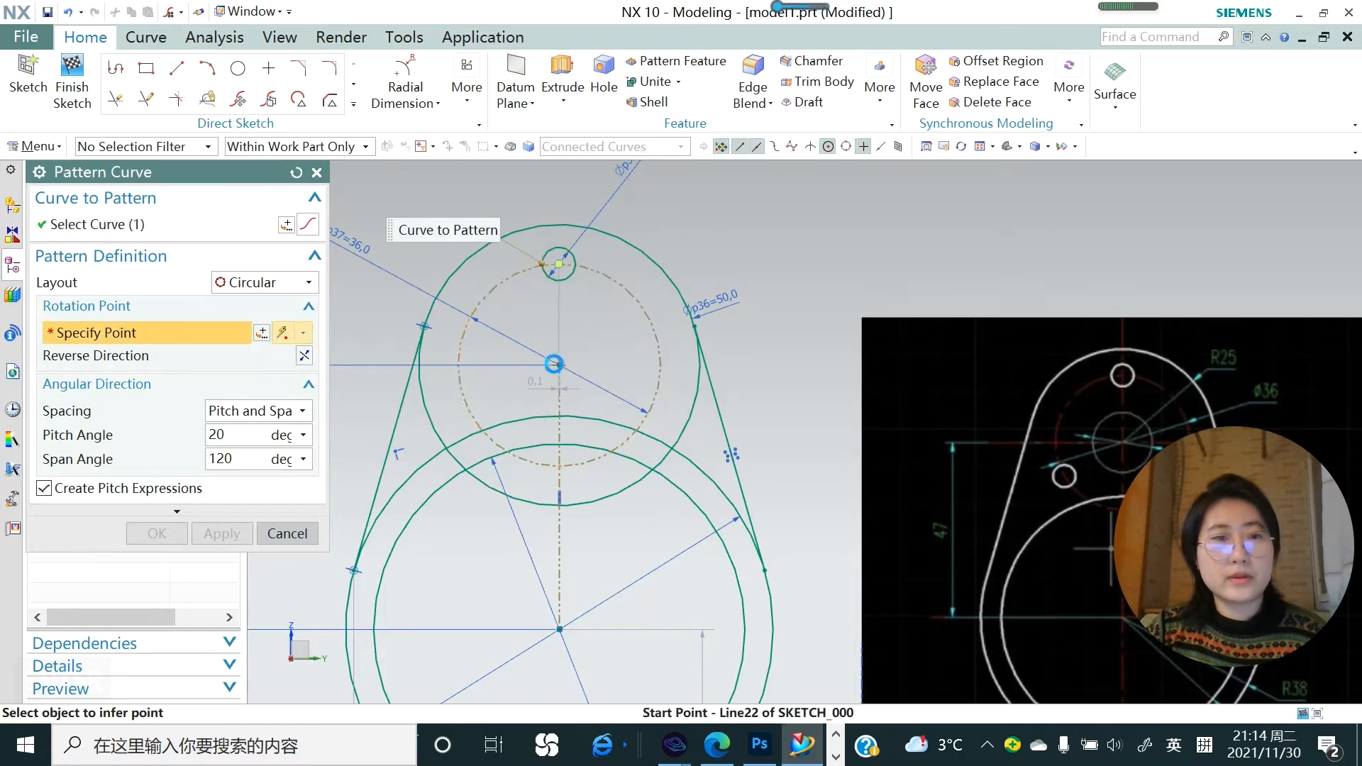
pyautogui.click(554, 364)
# - Set the pattern spacing to Count and Pitch with a count of 3 and a pitch angle of 120°, and apply it
pyautogui.click(302, 410)
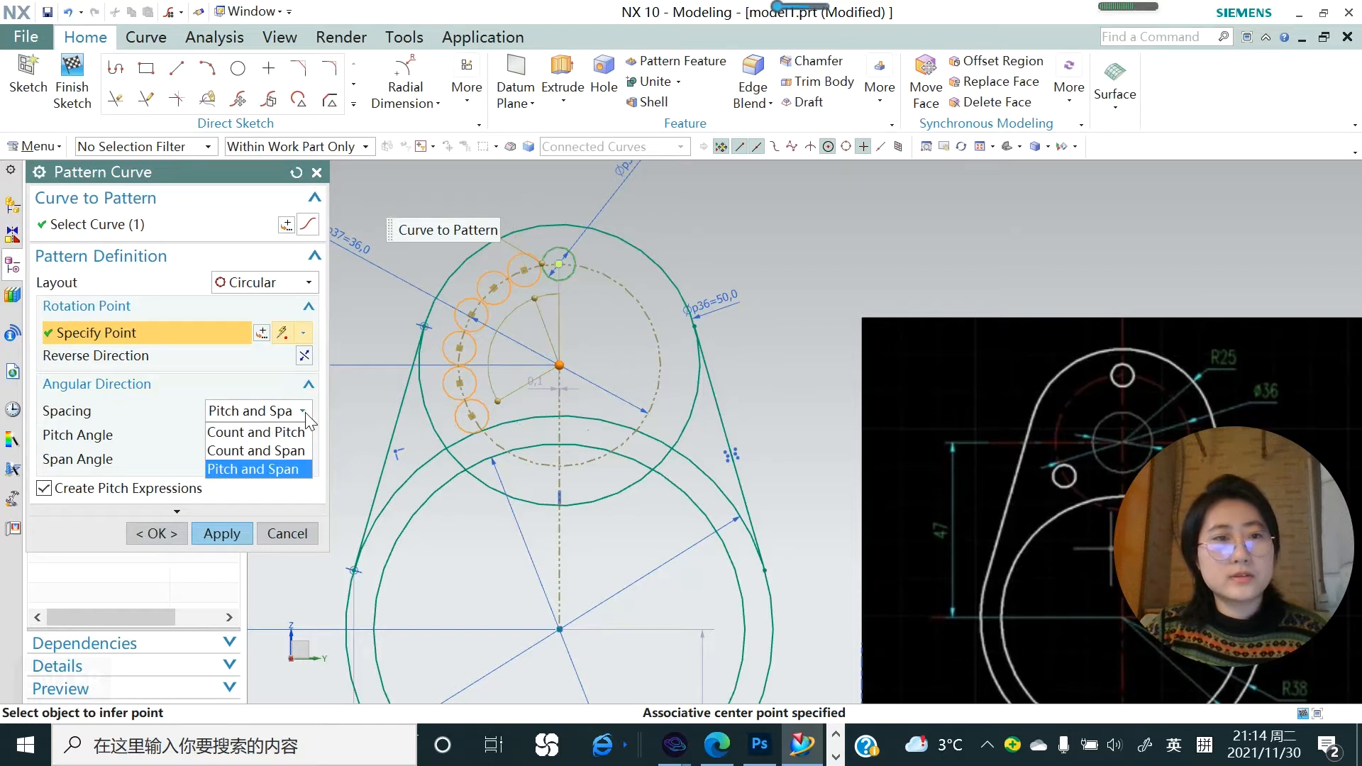
pyautogui.click(257, 433)
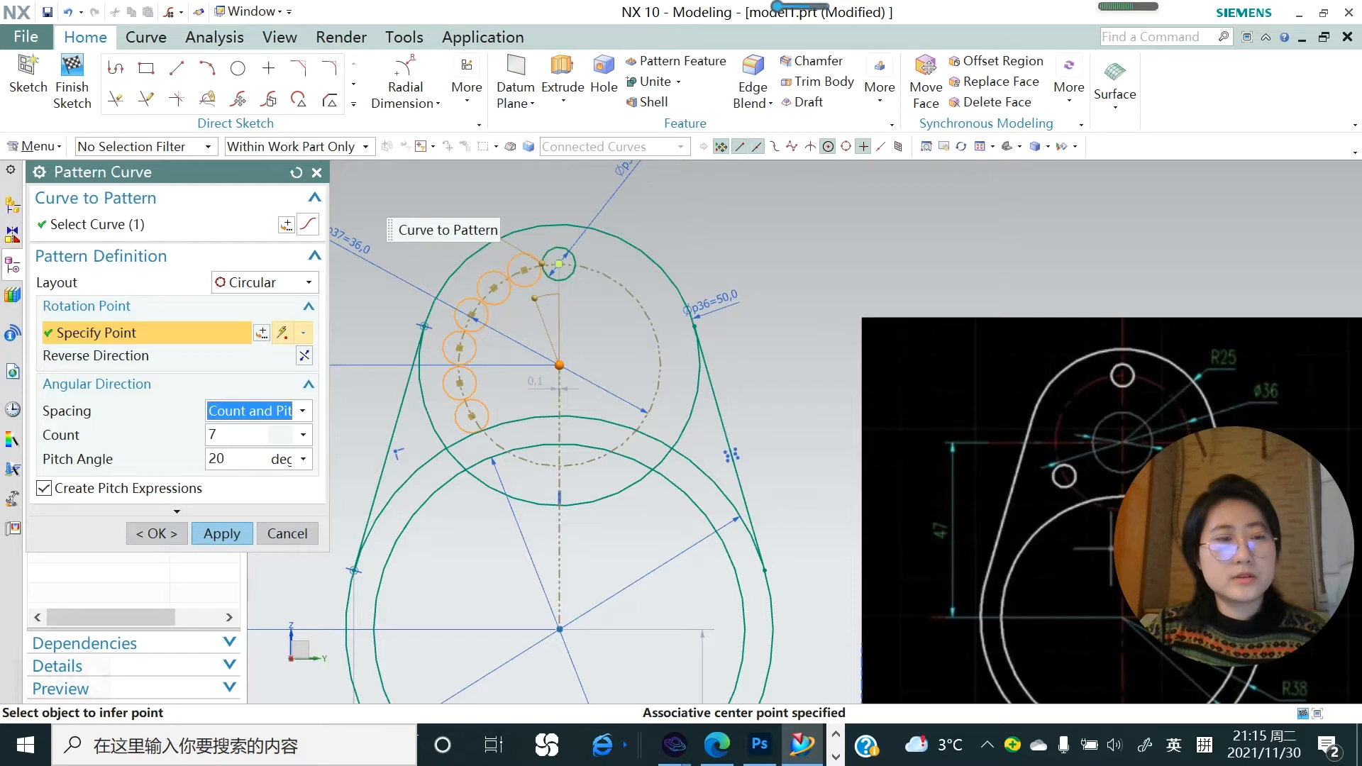
pyautogui.click(293, 409)
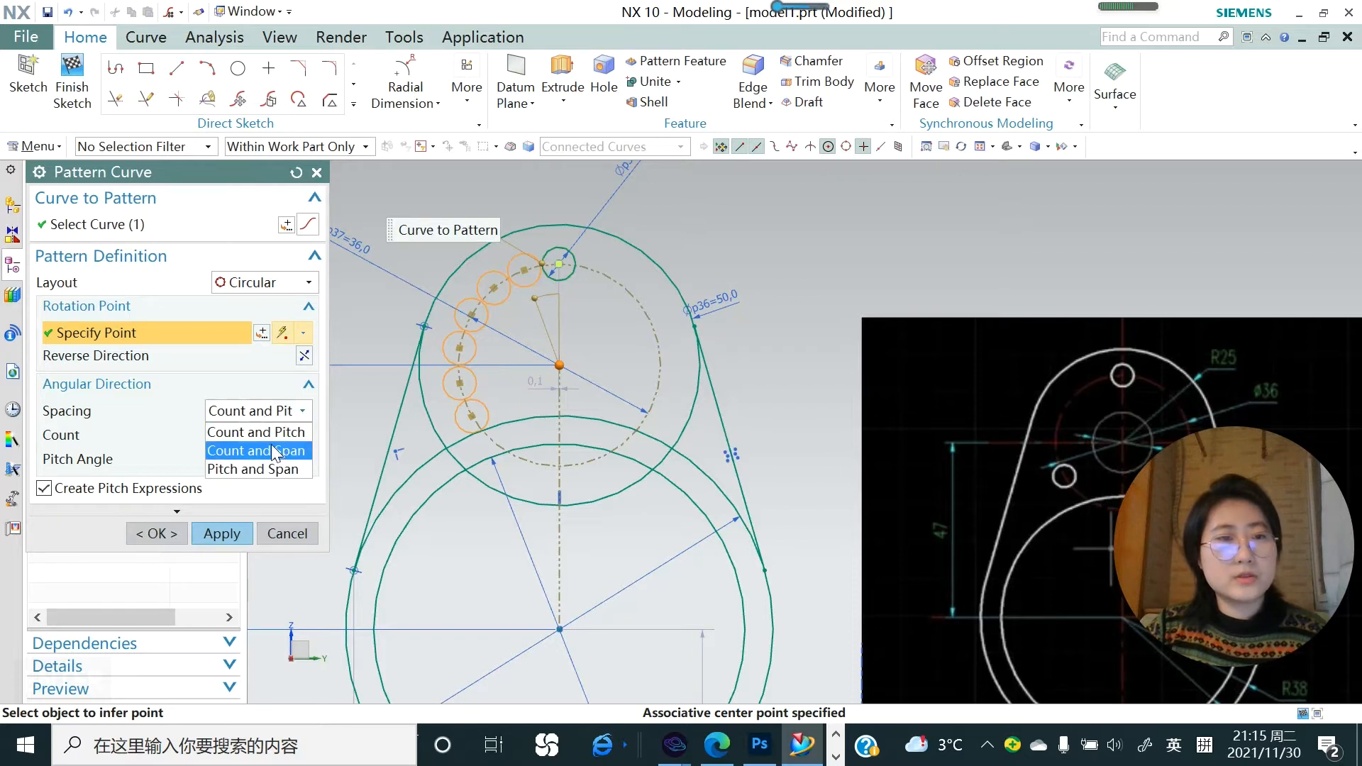
pyautogui.click(162, 439)
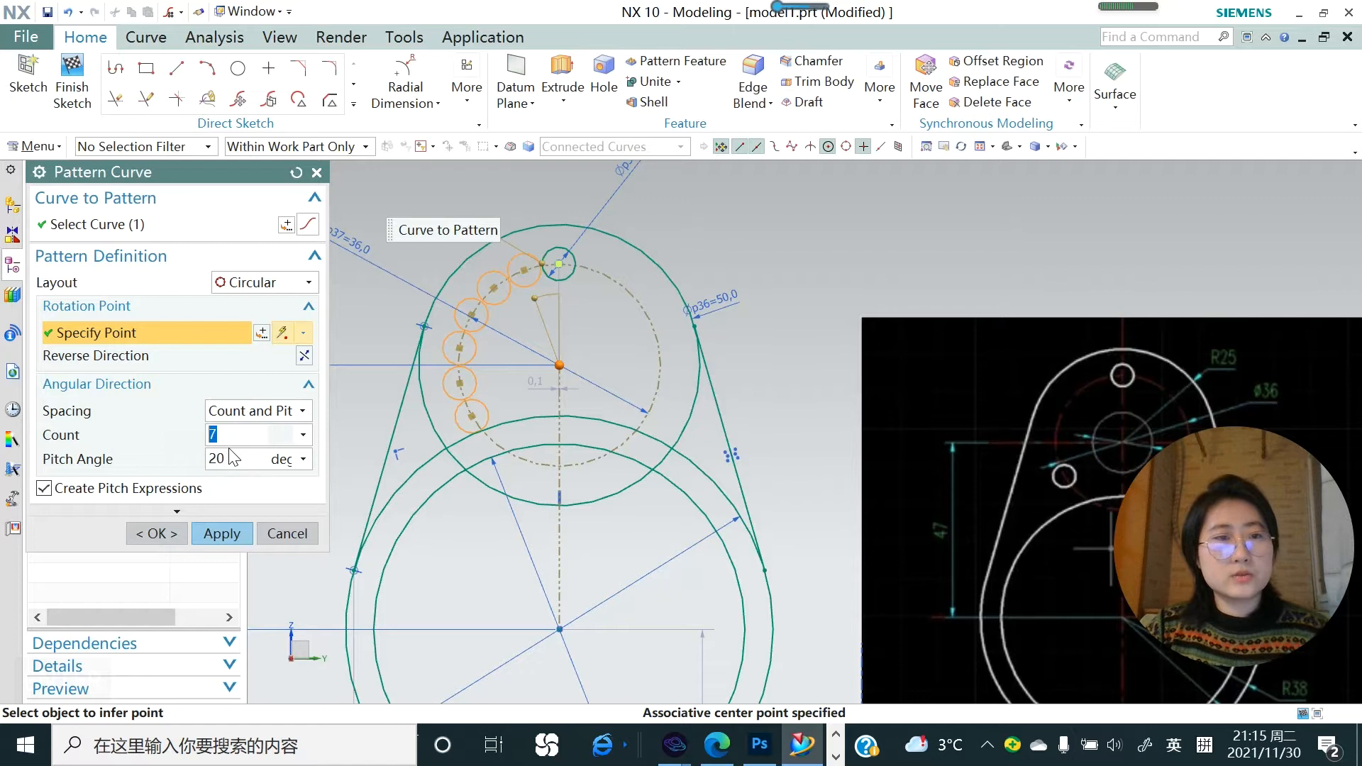
pyautogui.press('Return')
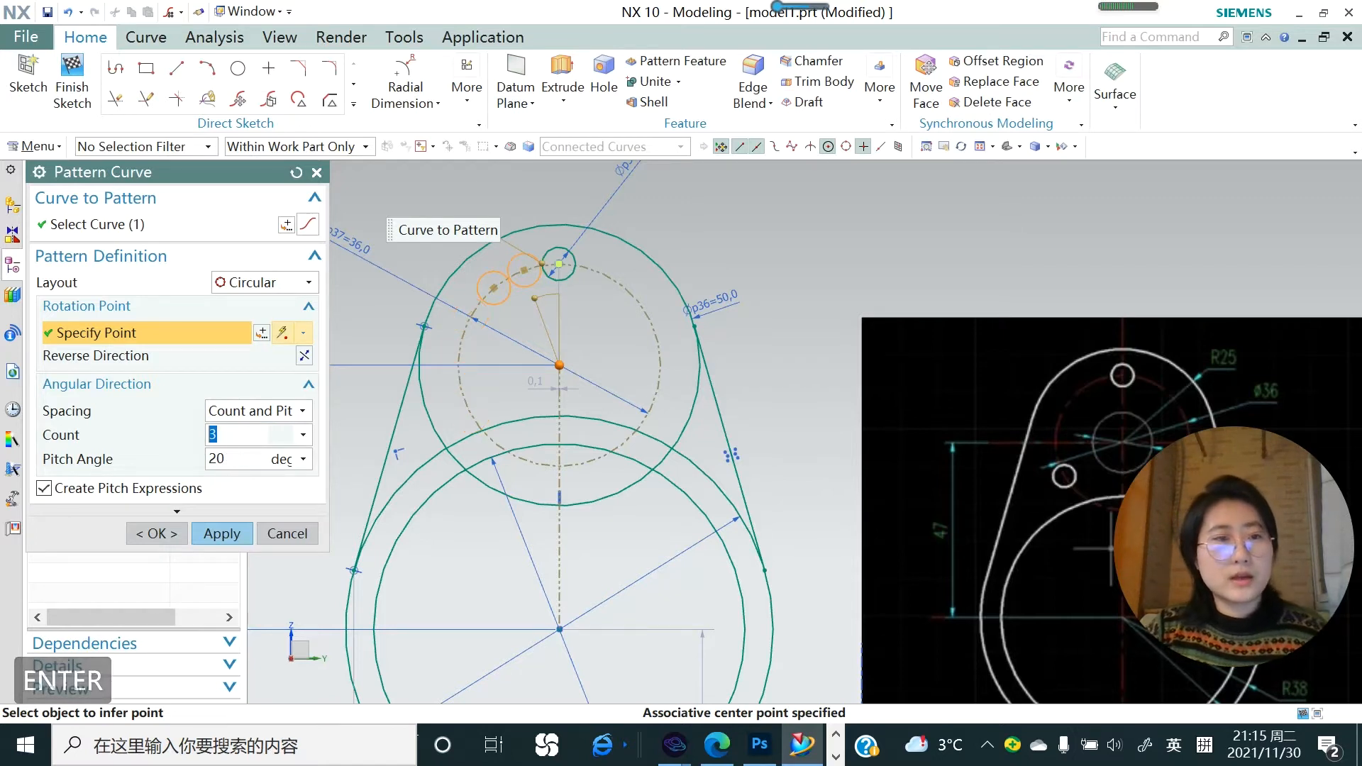
pyautogui.write('120')
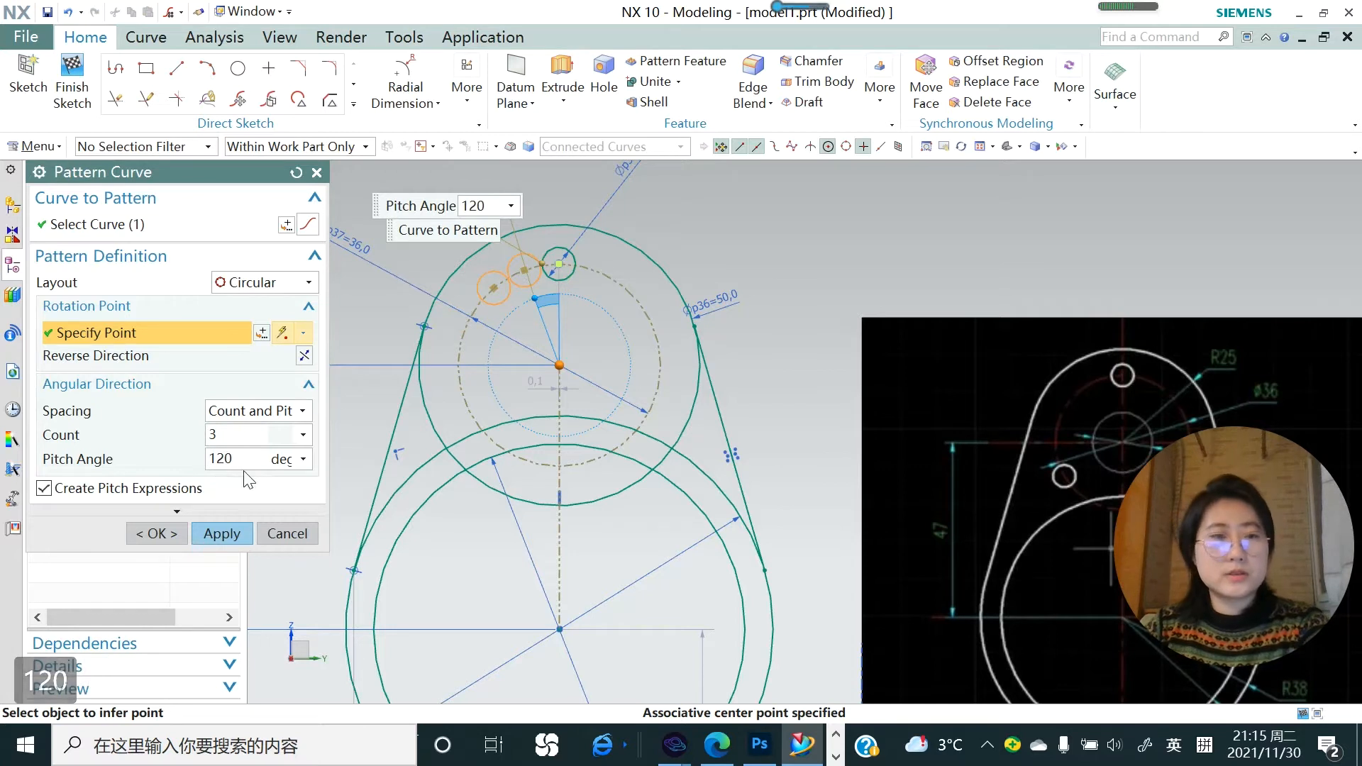
pyautogui.press('Return')
pyautogui.click(222, 534)
pyautogui.scroll(-2, 581, 402)
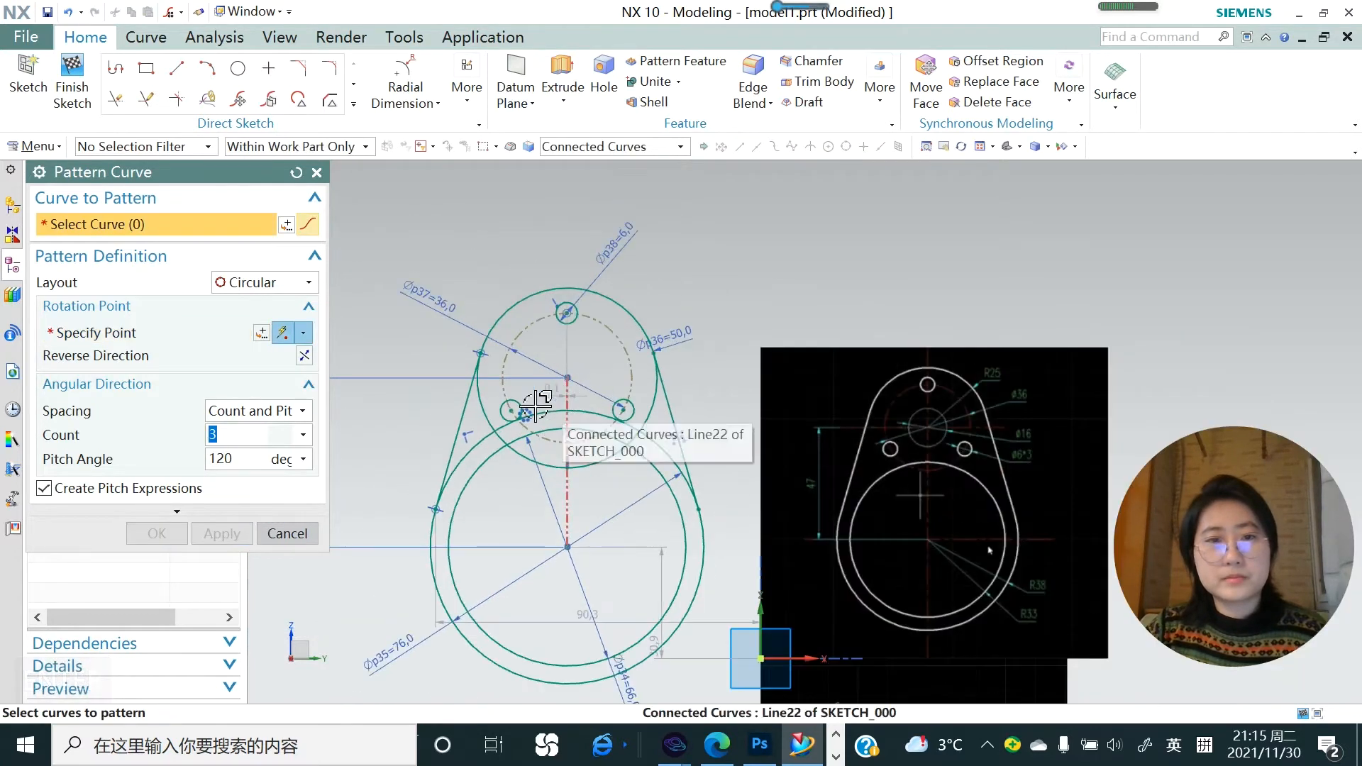
# - Try to trim the overlapping arcs of the 50 mm circle and the lower outer circle with Quick Trim, and undo the trims
pyautogui.click(287, 534)
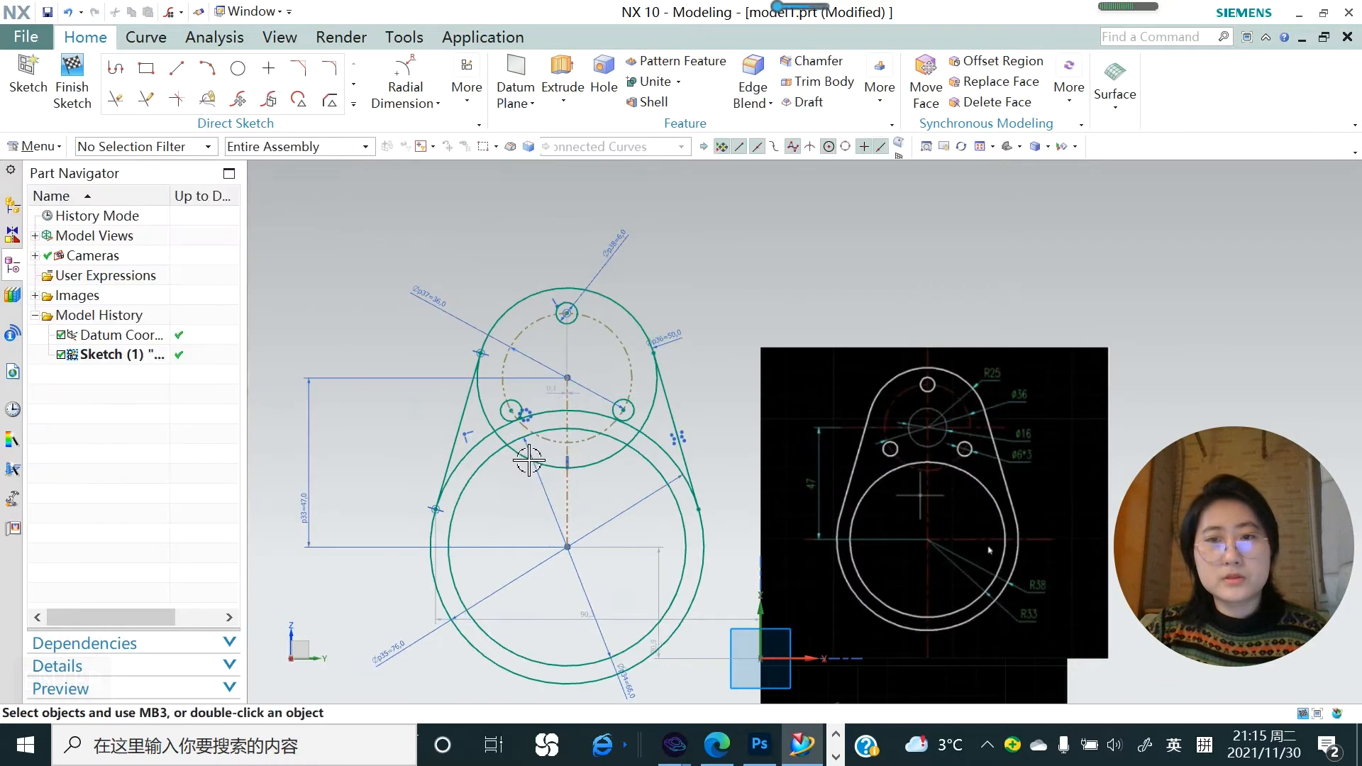
pyautogui.click(353, 105)
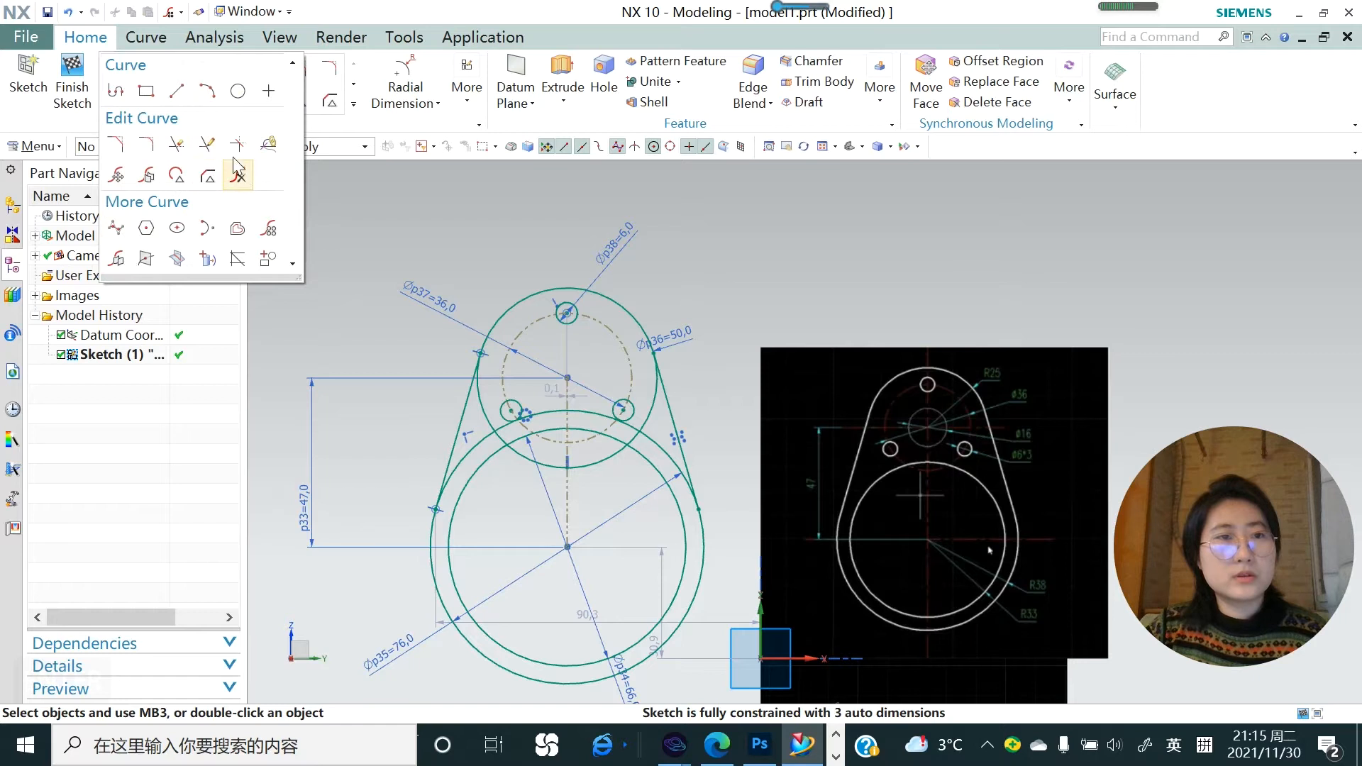
pyautogui.click(173, 149)
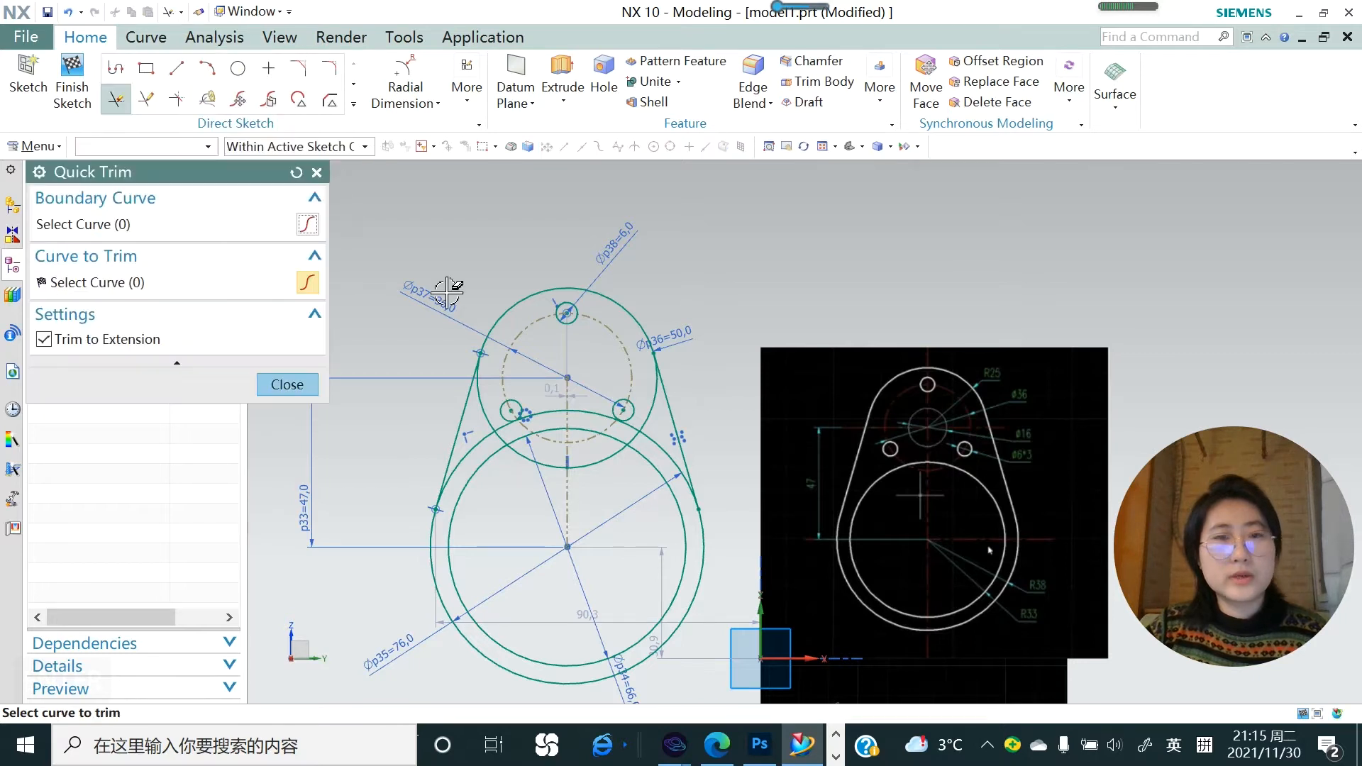
pyautogui.click(484, 404)
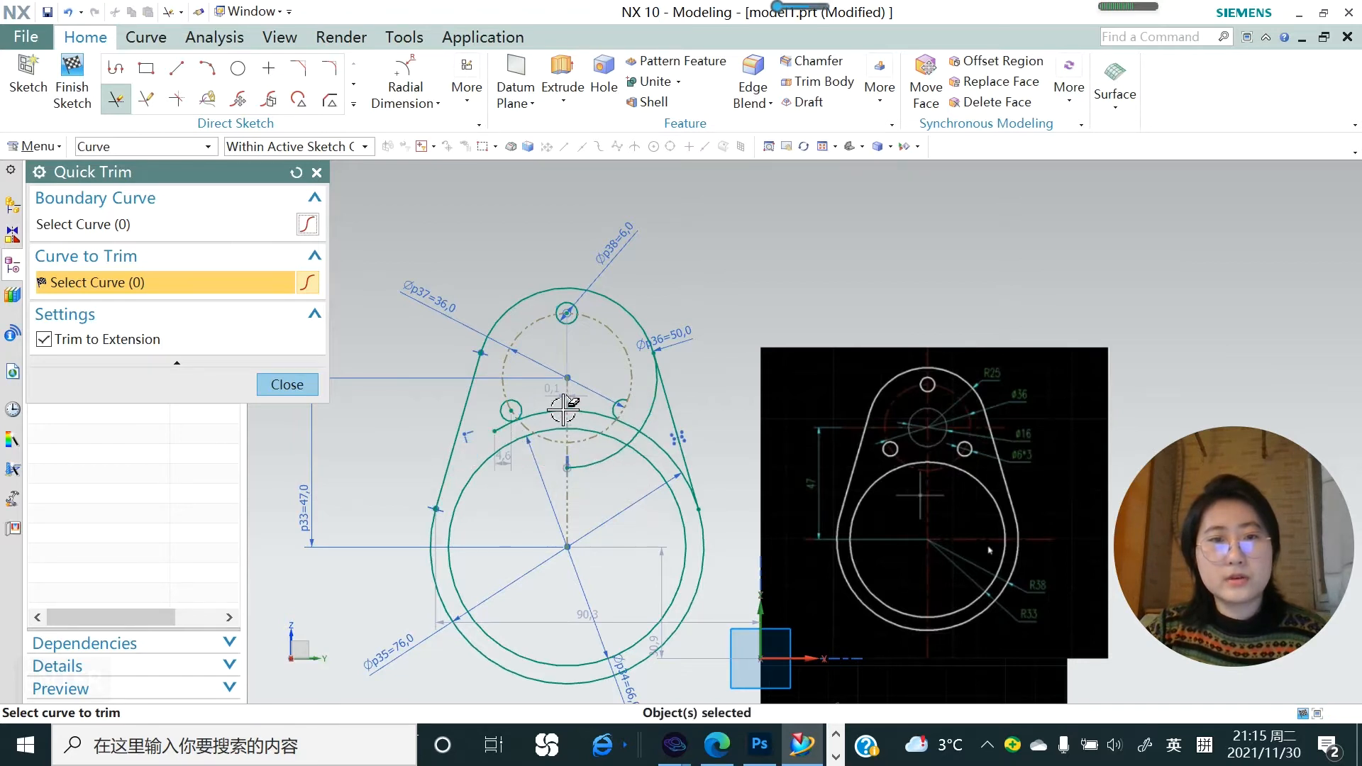
pyautogui.scroll(-1, 589, 426)
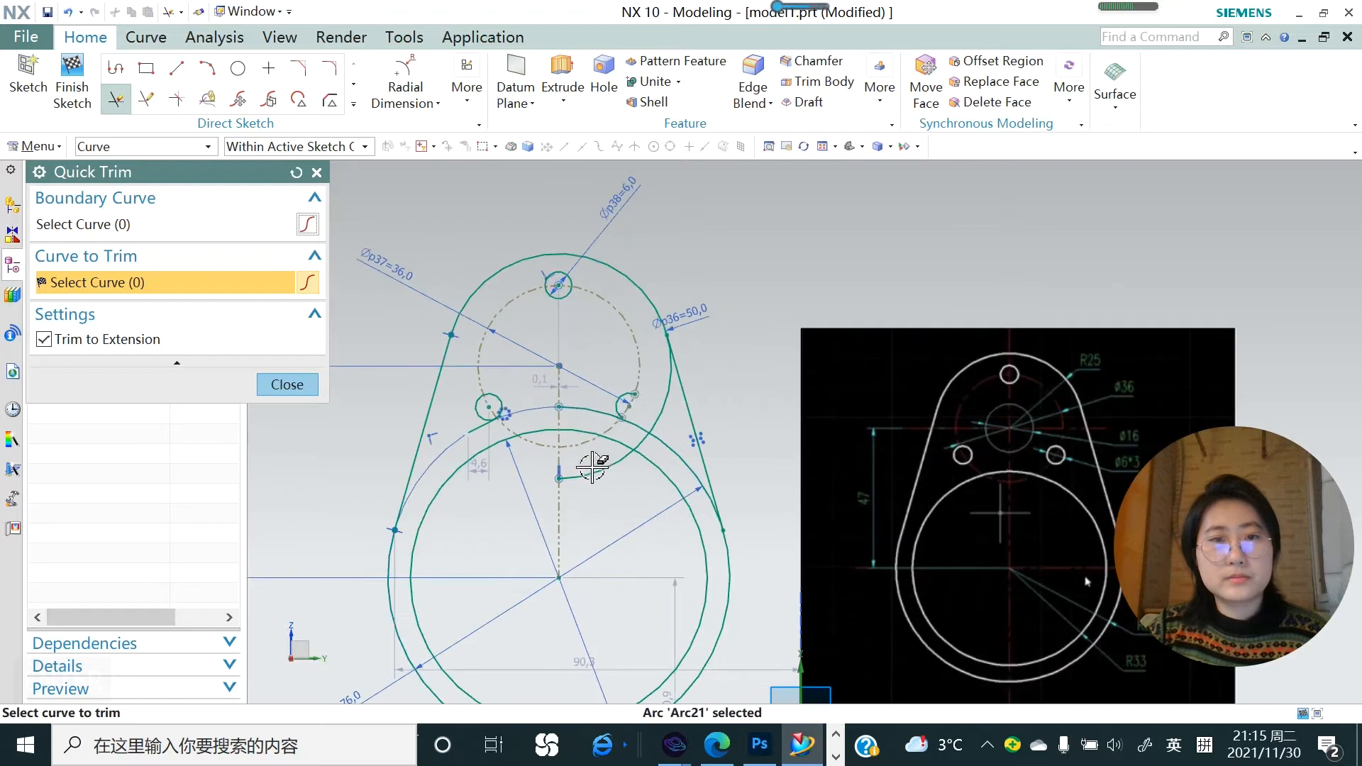
pyautogui.hotkey('ctrl', 'z')
pyautogui.hotkey('ctrl', 'z')
pyautogui.hotkey('ctrl', 'z')
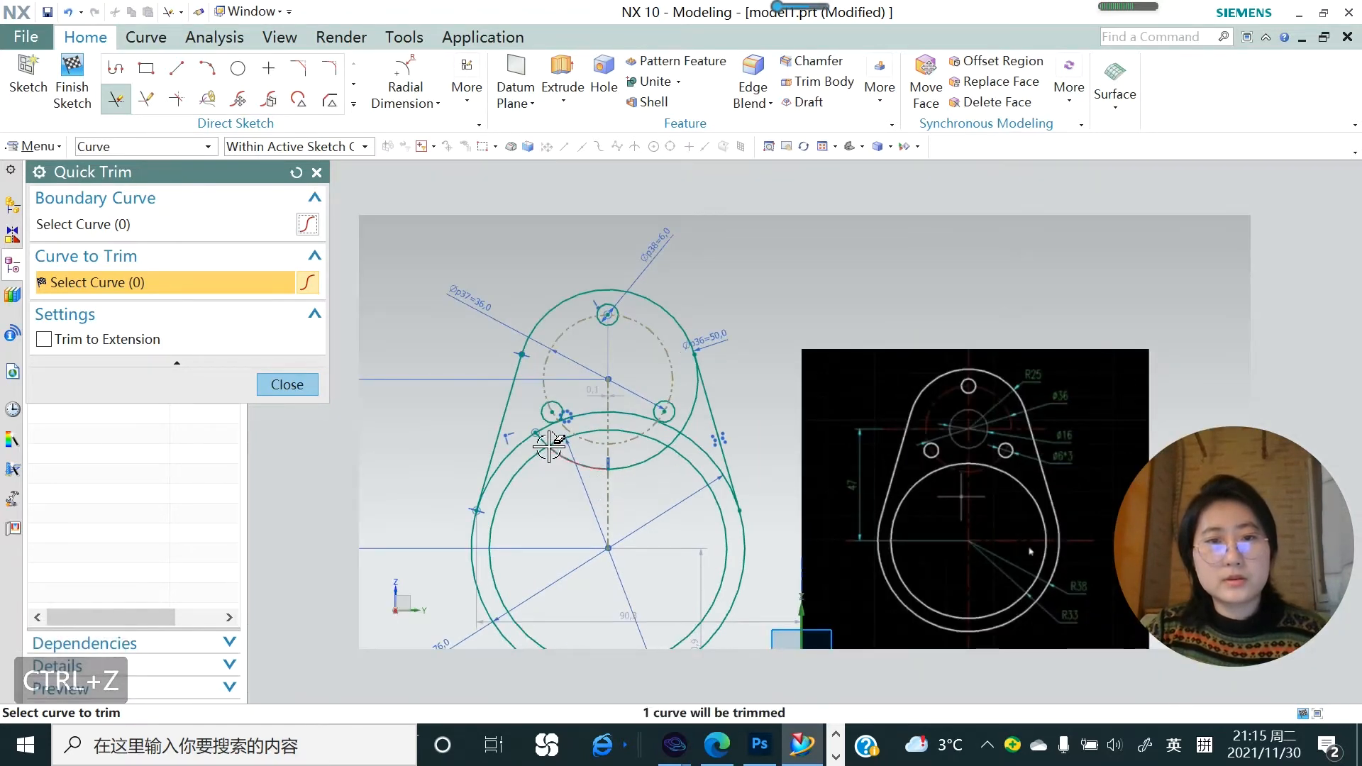
# - Trim away the overlapping inner arcs of the 50 mm and 76 mm circles with Trim to Extension off, leaving only the pear-shaped outline
pyautogui.scroll(-2, 689, 445)
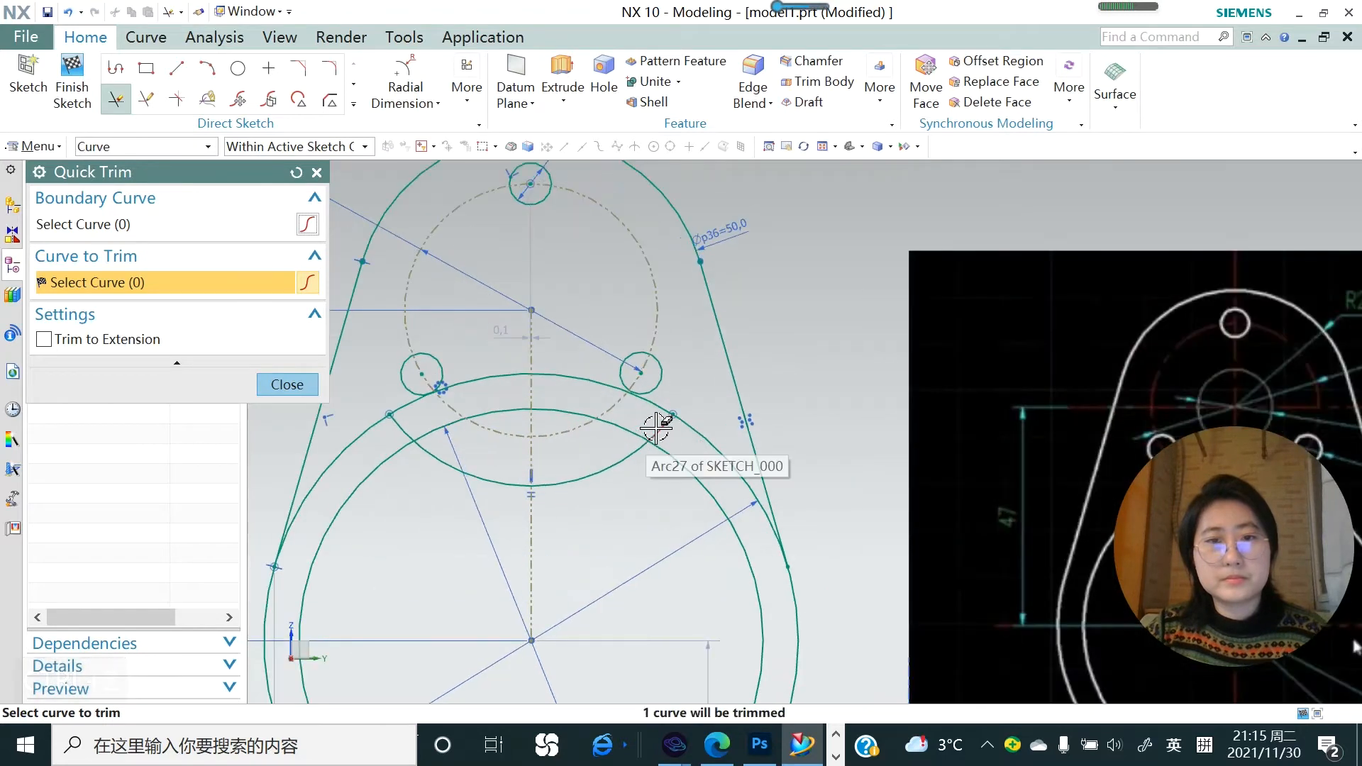
pyautogui.click(512, 376)
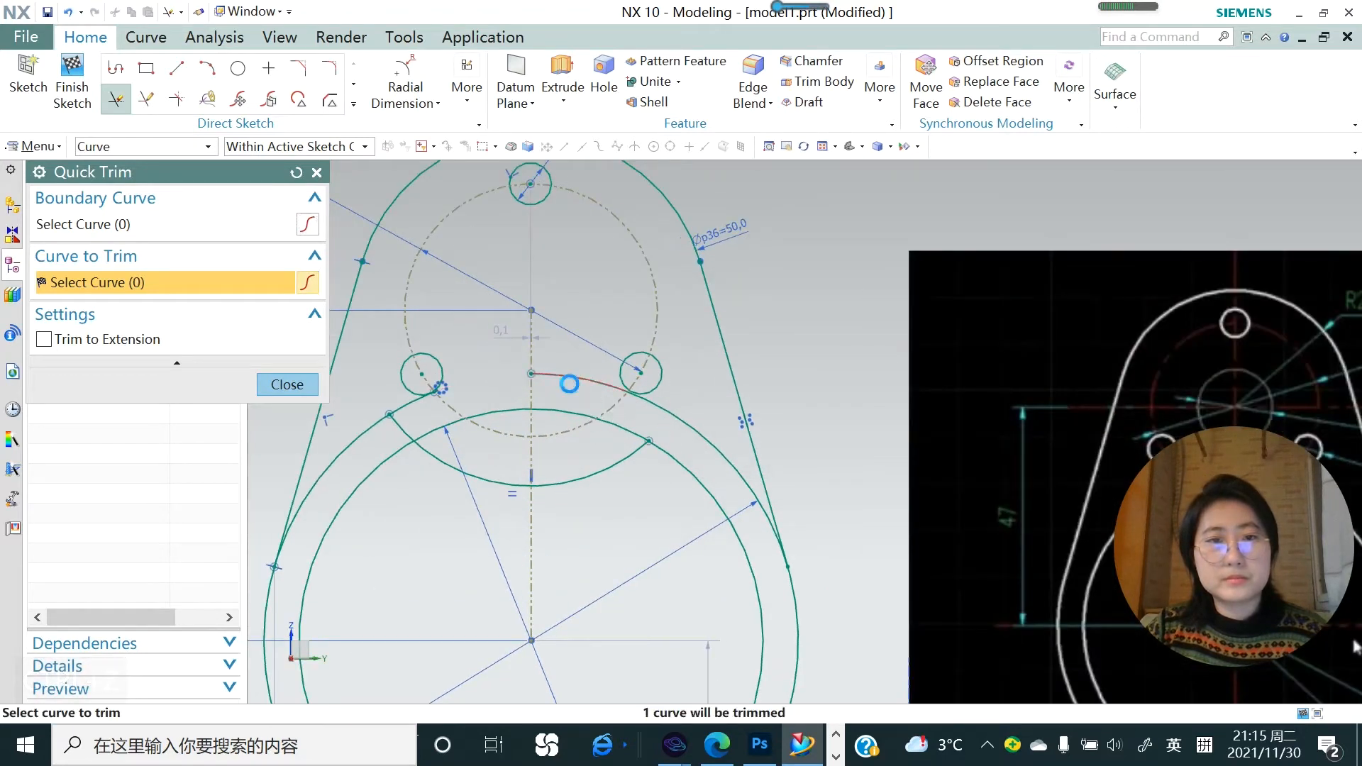
pyautogui.click(672, 417)
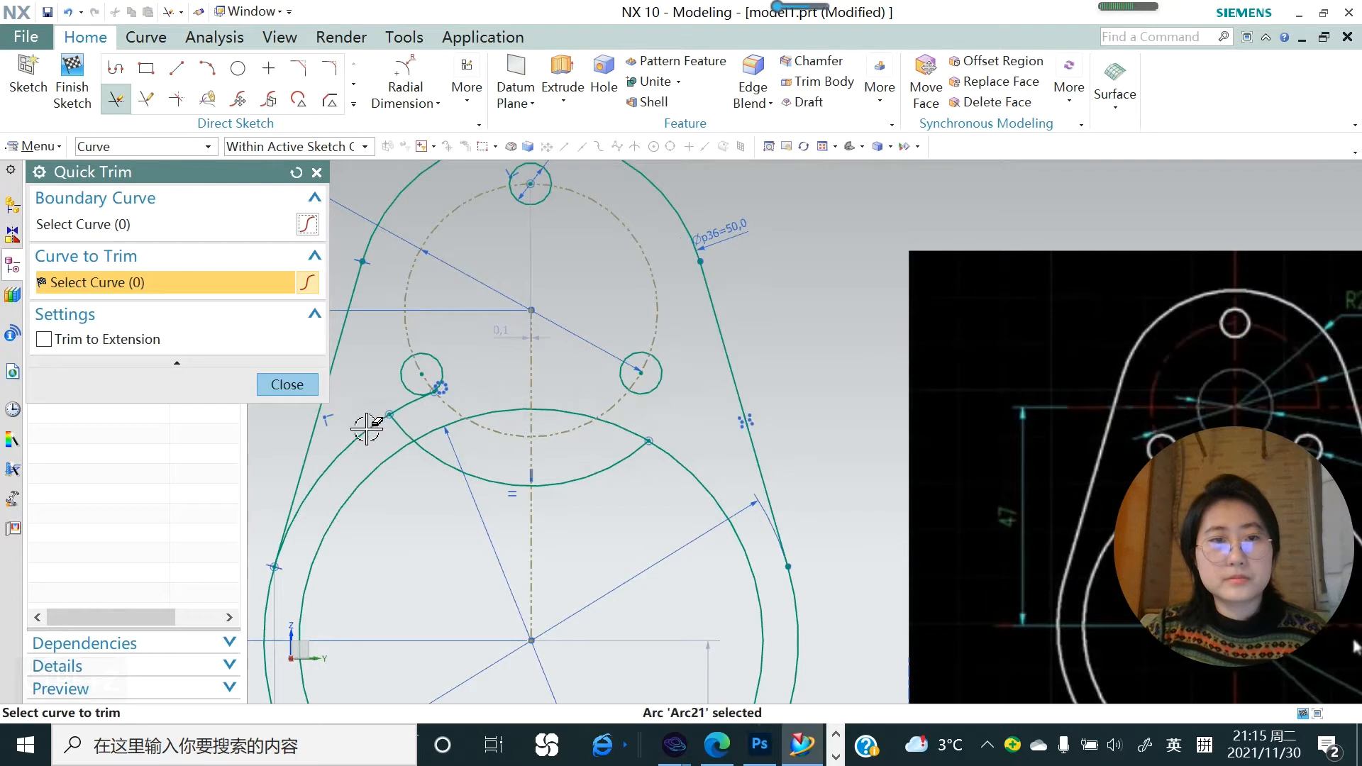
pyautogui.click(399, 411)
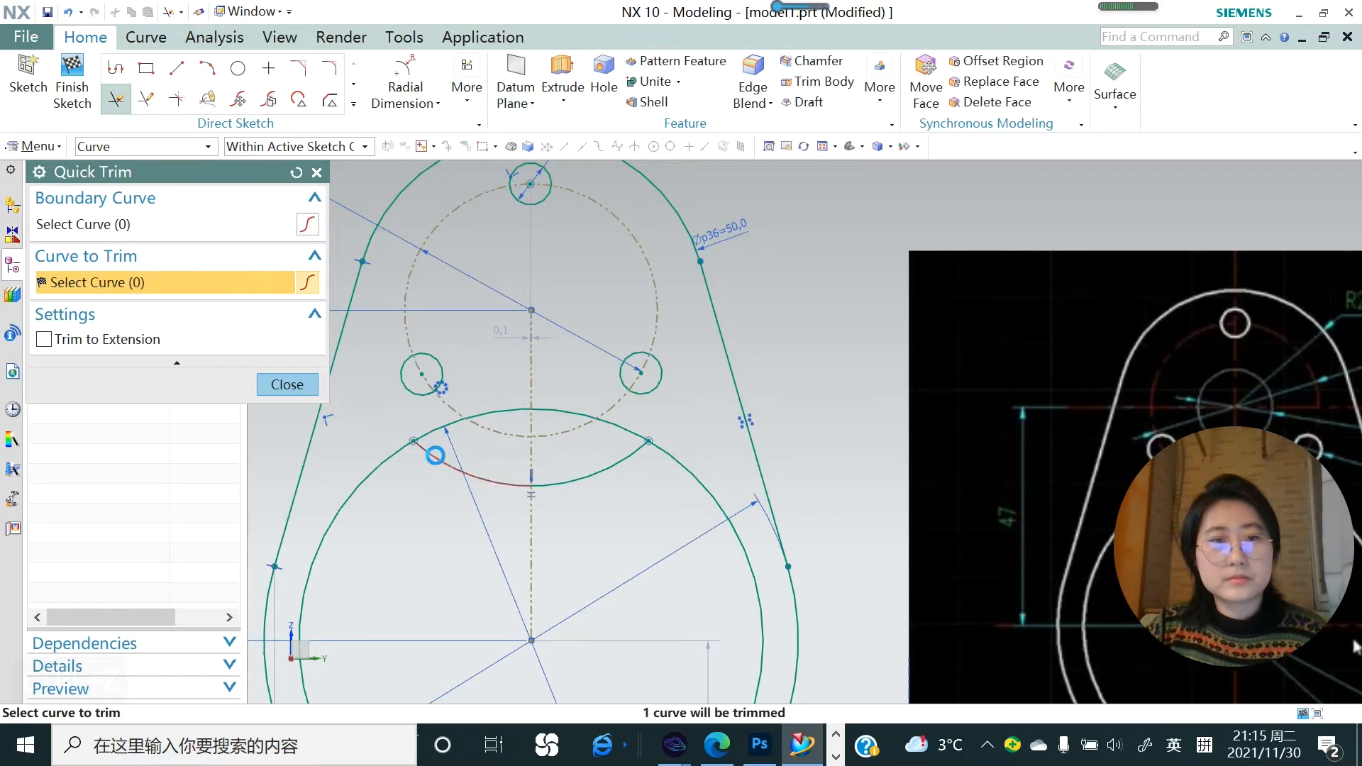
pyautogui.click(560, 481)
pyautogui.scroll(-4, 578, 418)
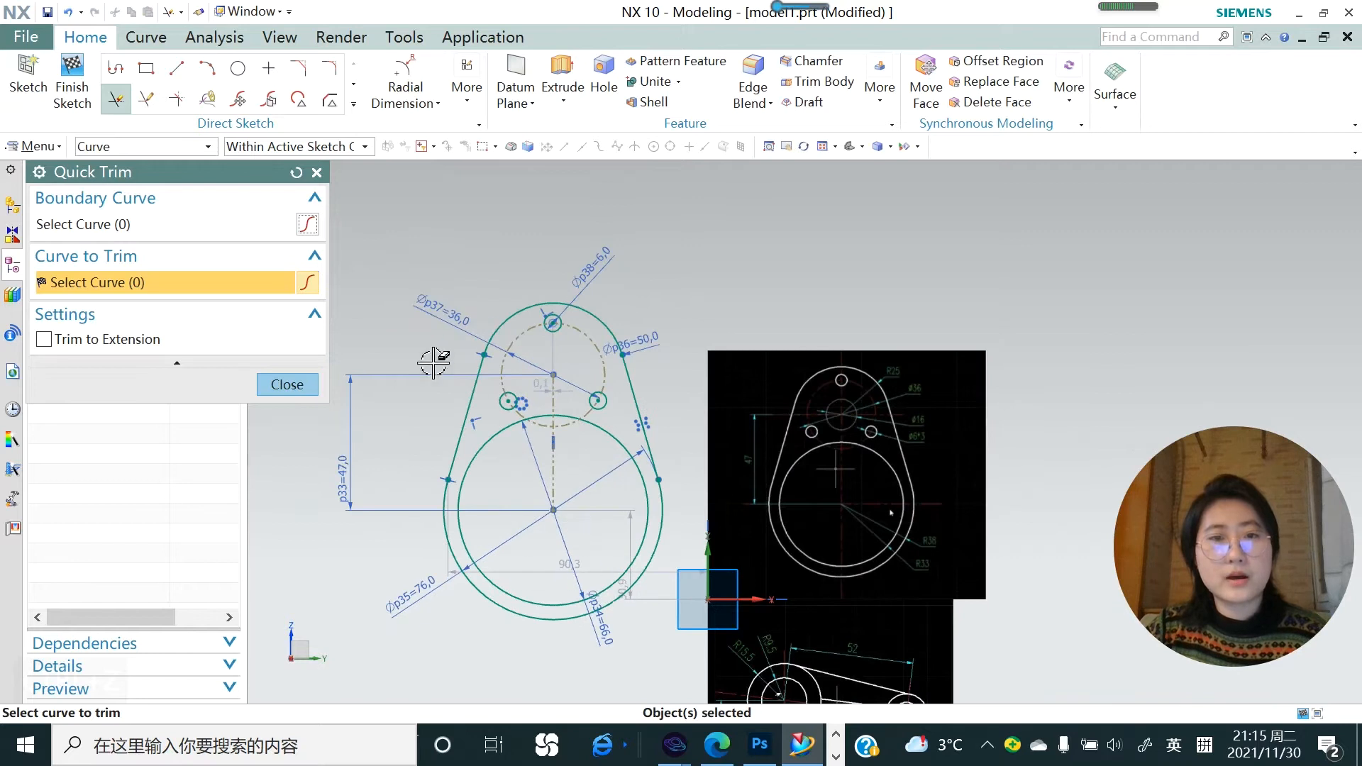
pyautogui.click(282, 384)
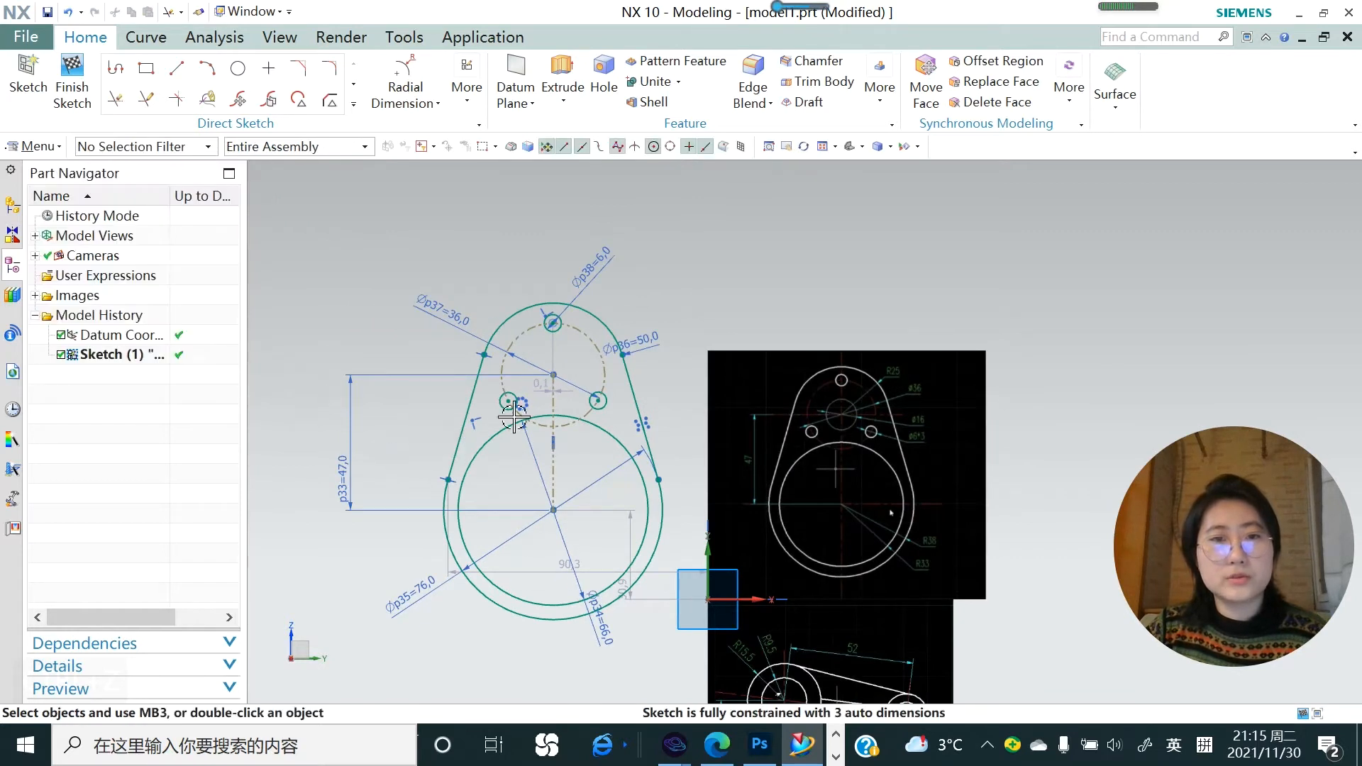
# - Finish the plate sketch and bring the second reference drawing, the two-armed lever, into view
pyautogui.click(87, 97)
pyautogui.click(581, 311)
pyautogui.click(603, 540)
pyautogui.scroll(2, 572, 567)
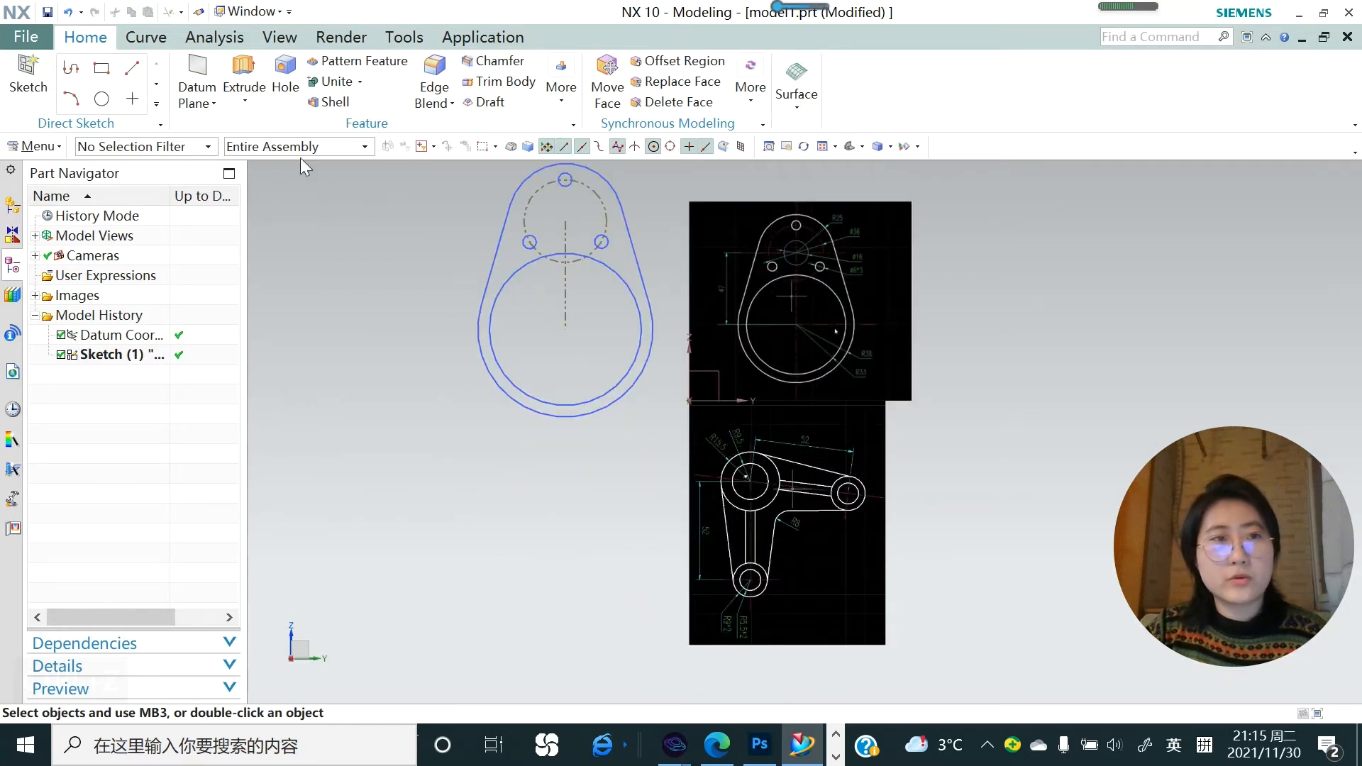
pyautogui.click(102, 99)
pyautogui.click(463, 492)
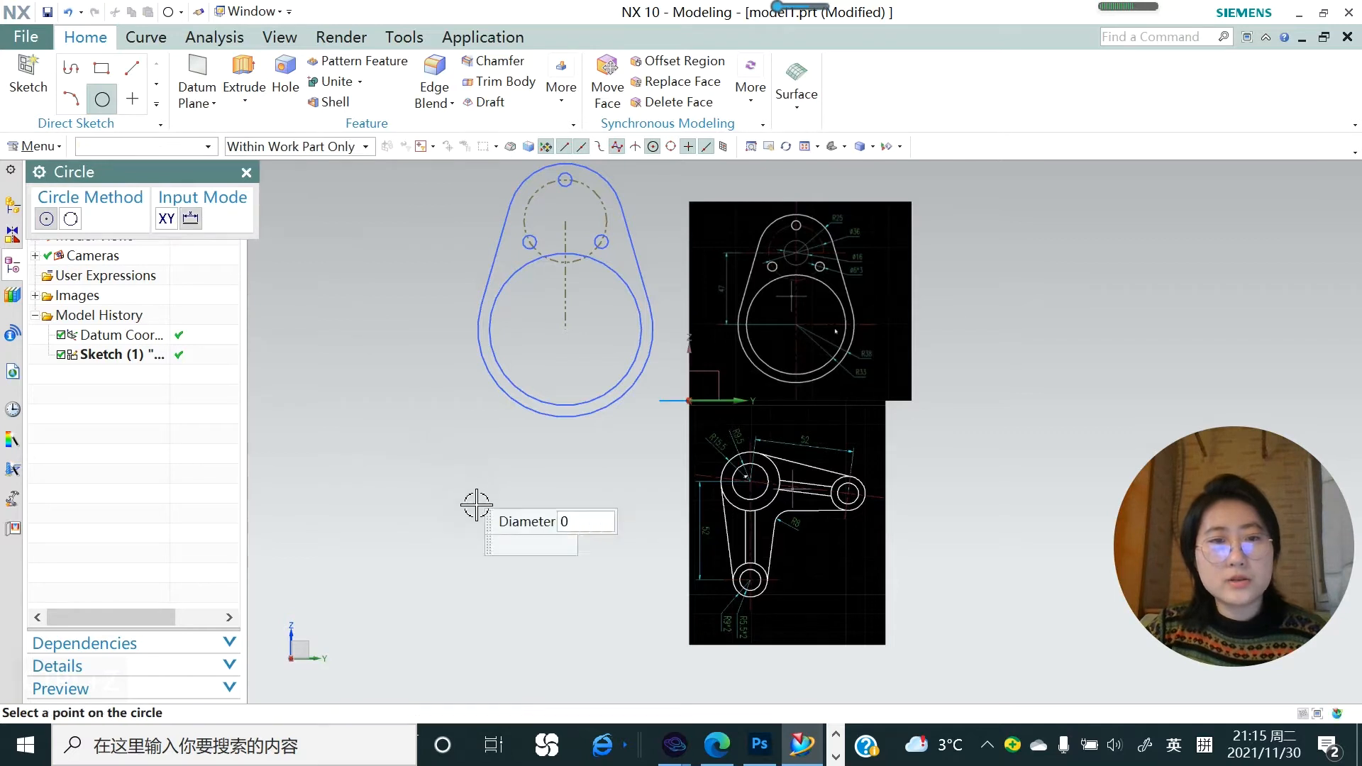
pyautogui.press('Escape')
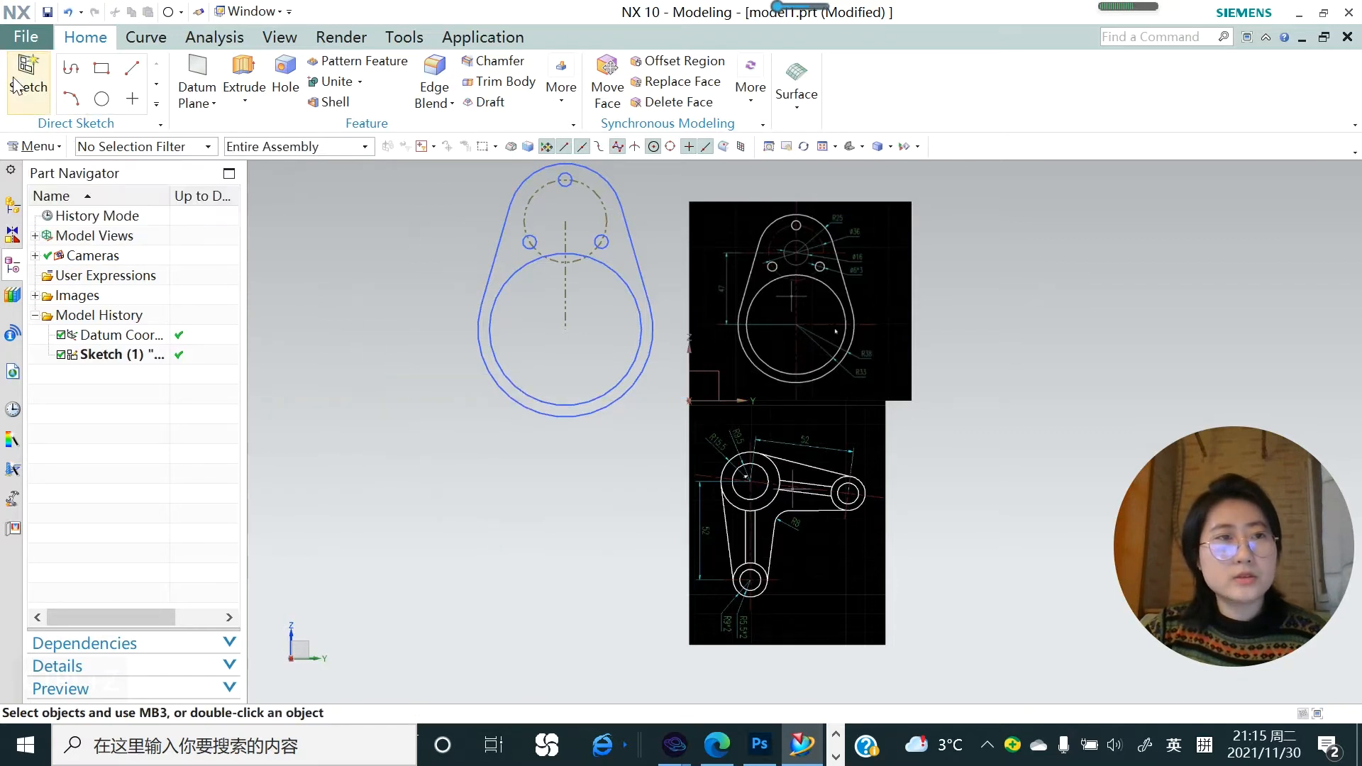
# - Start a new sketch on the YZ datum plane and draw two concentric circles, about 29.5 mm and 41 mm in diameter, below the plate
pyautogui.click(714, 374)
pyautogui.click(222, 439)
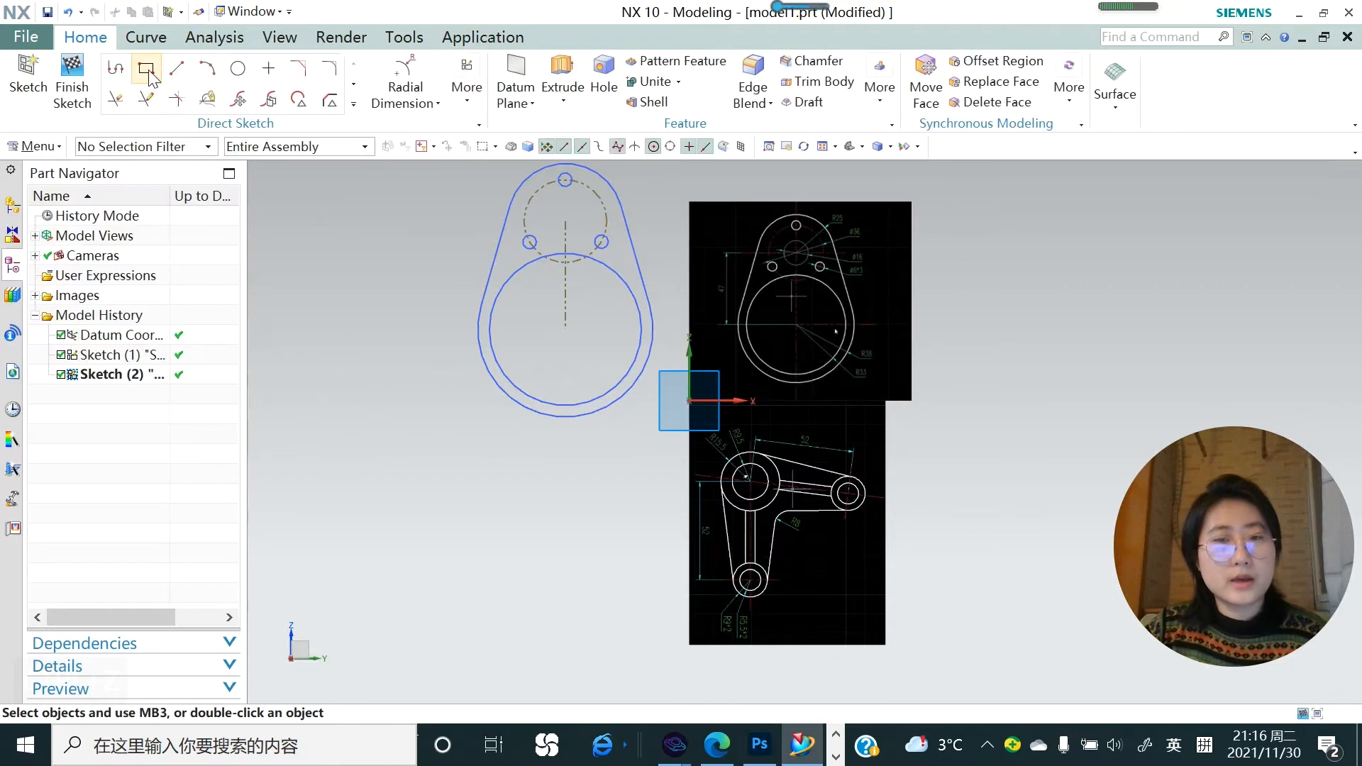
pyautogui.click(237, 68)
pyautogui.click(444, 471)
pyautogui.click(460, 496)
pyautogui.click(444, 471)
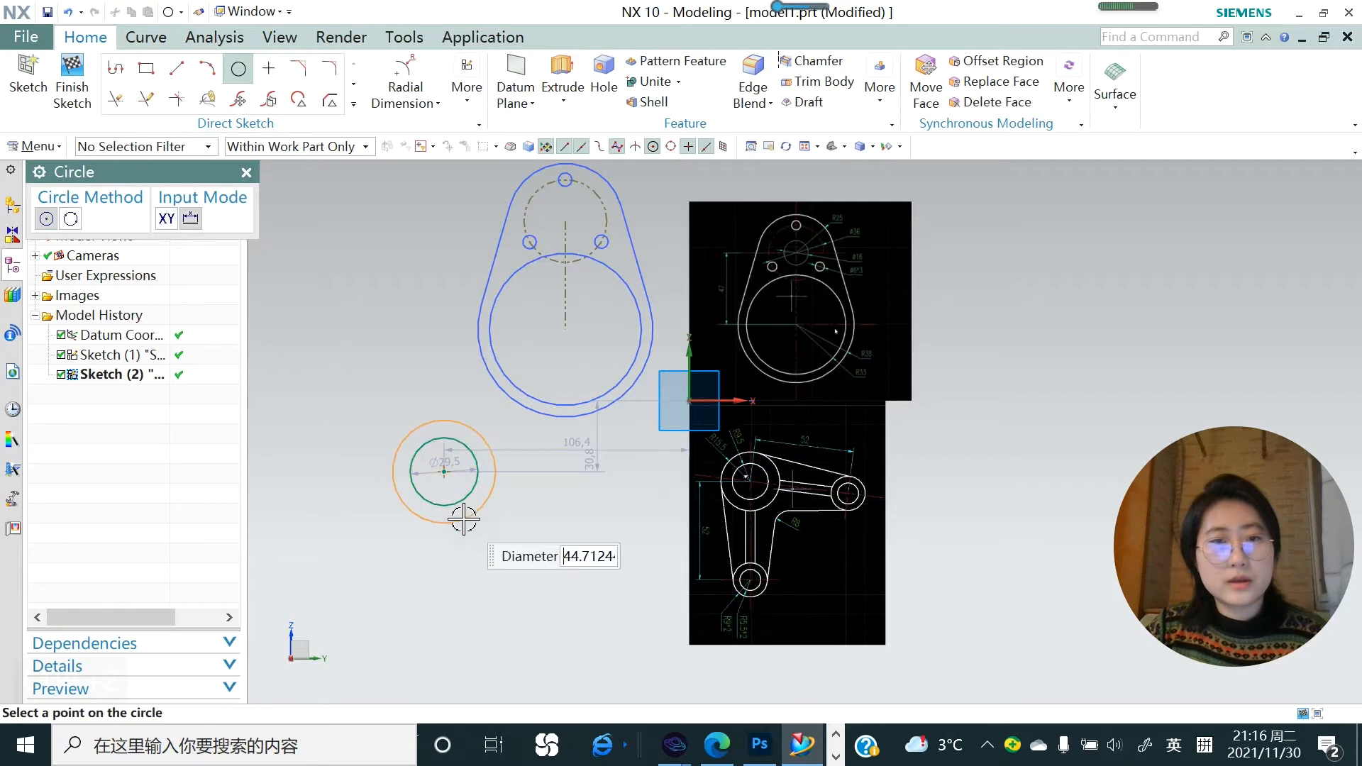
pyautogui.click(462, 516)
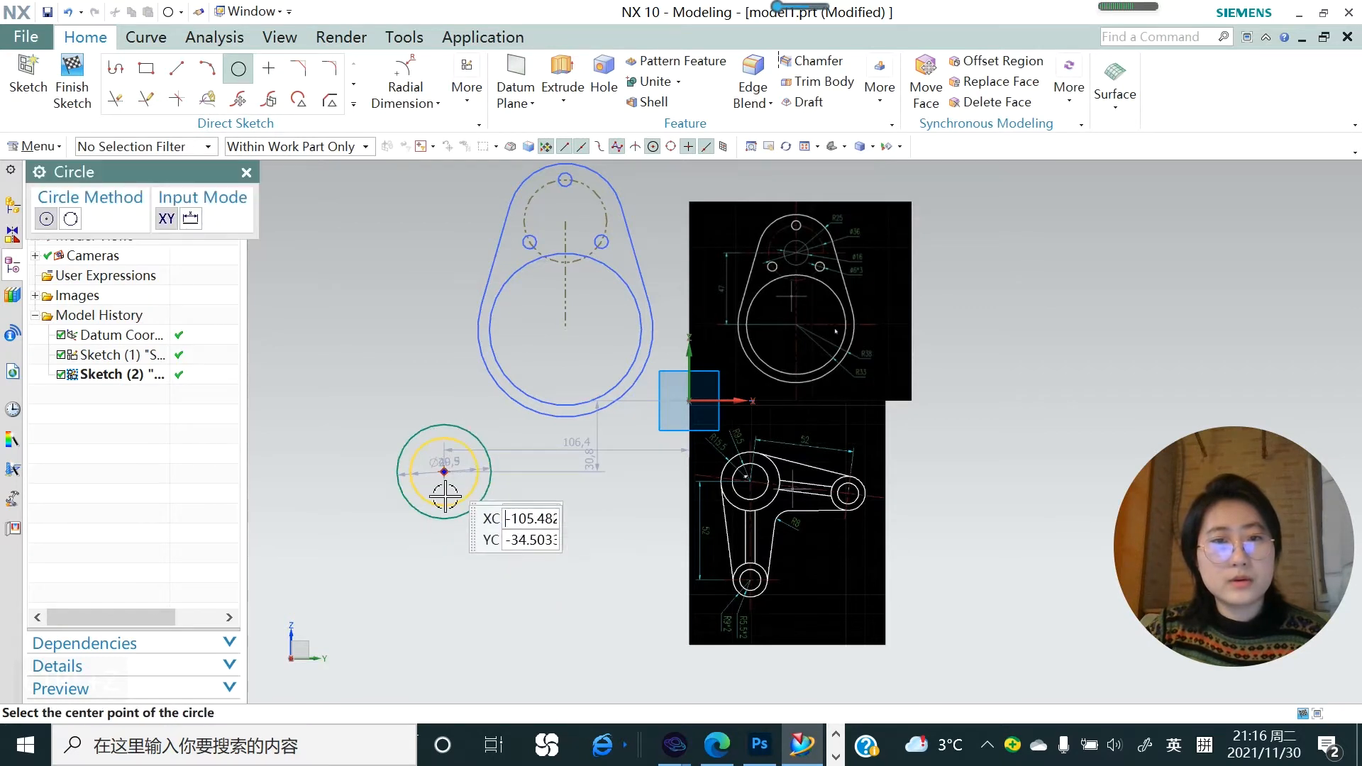
# - Draw two smaller concentric circles, the inner about 15 mm in diameter, centred about 63 mm straight below the first pair
pyautogui.click(448, 618)
pyautogui.click(456, 629)
pyautogui.click(444, 618)
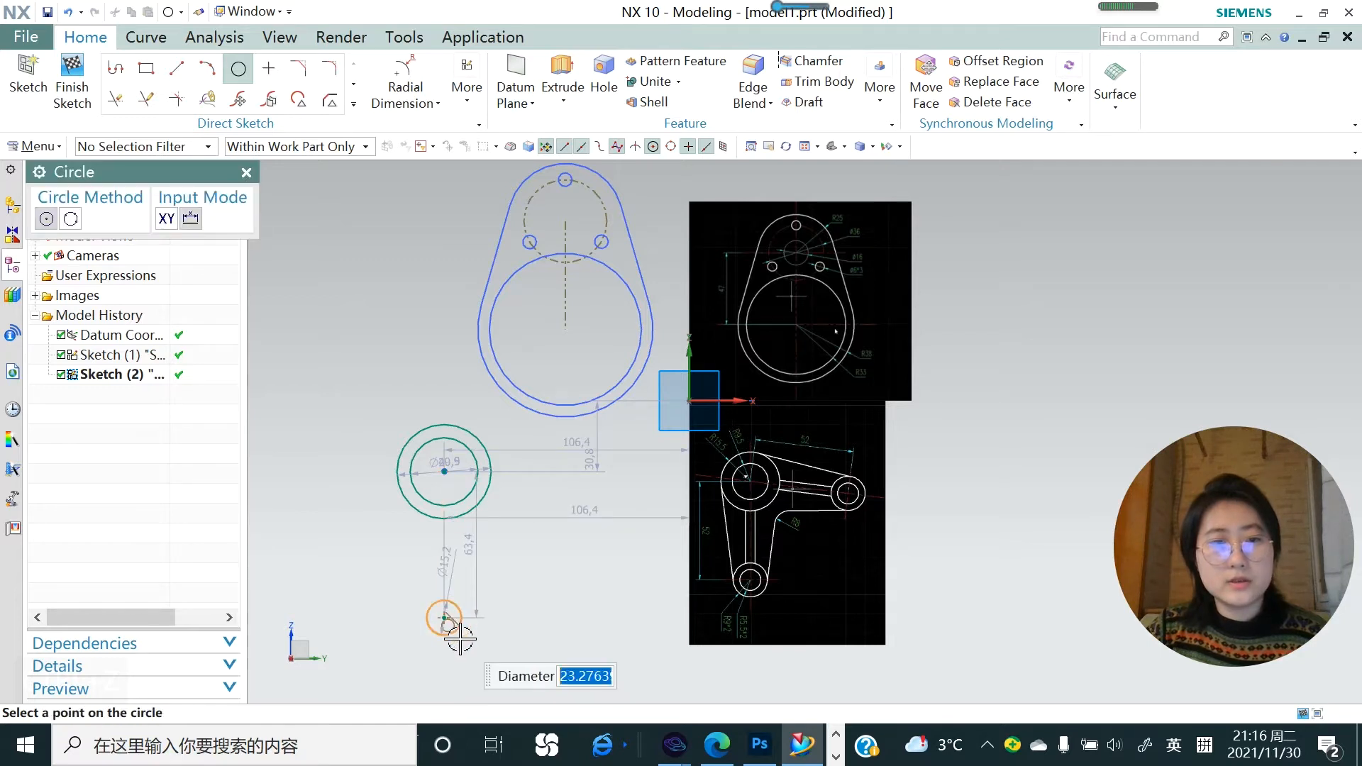
pyautogui.click(454, 632)
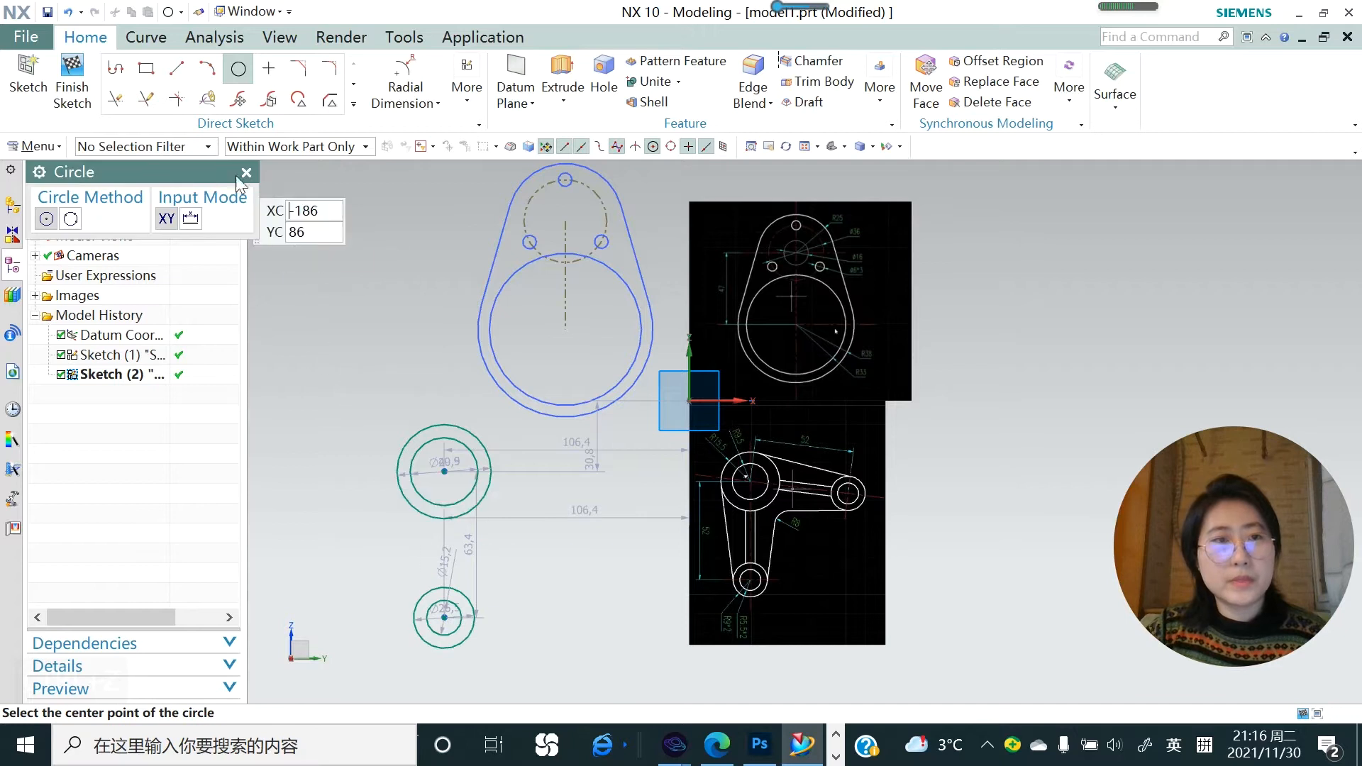
pyautogui.press('Escape')
# - Draw a tangent line about 63 mm long joining the left sides of the large and small outer circles
pyautogui.press('l')
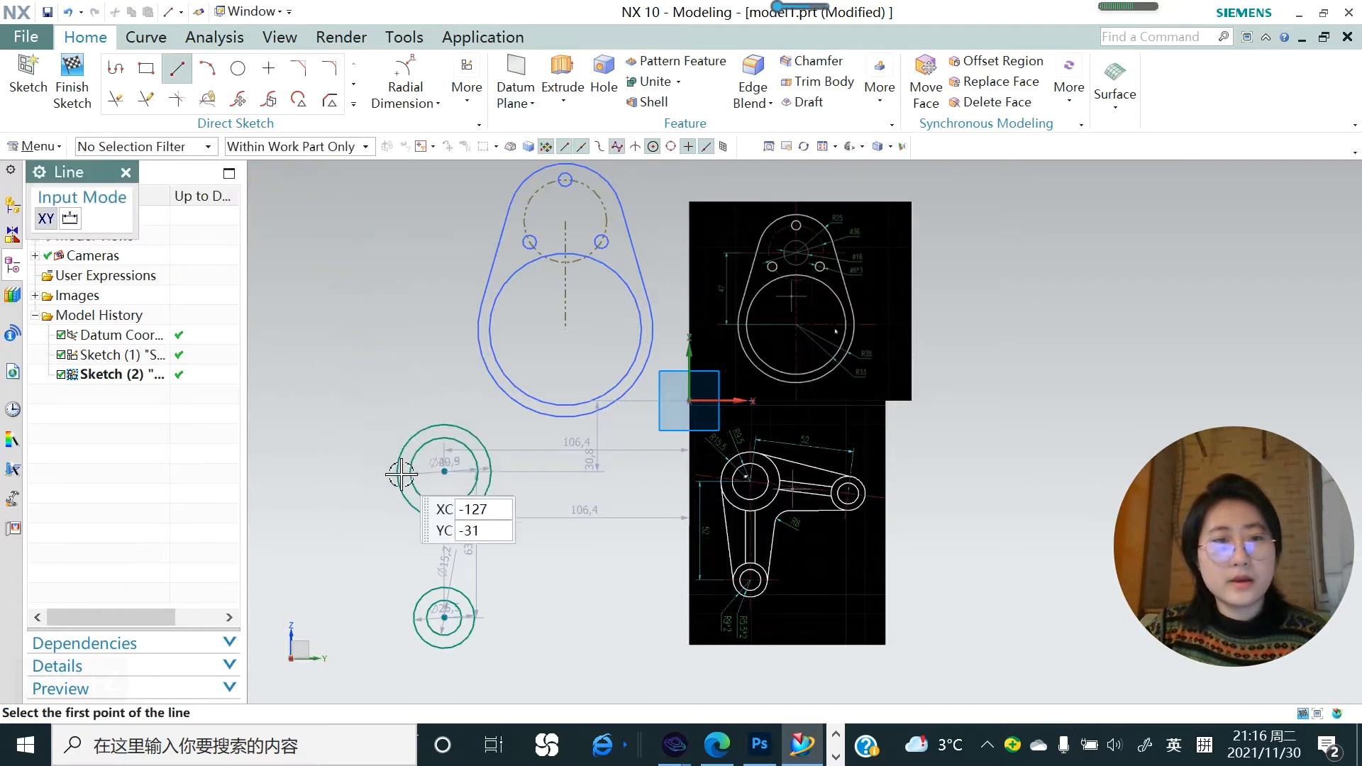
pyautogui.click(396, 476)
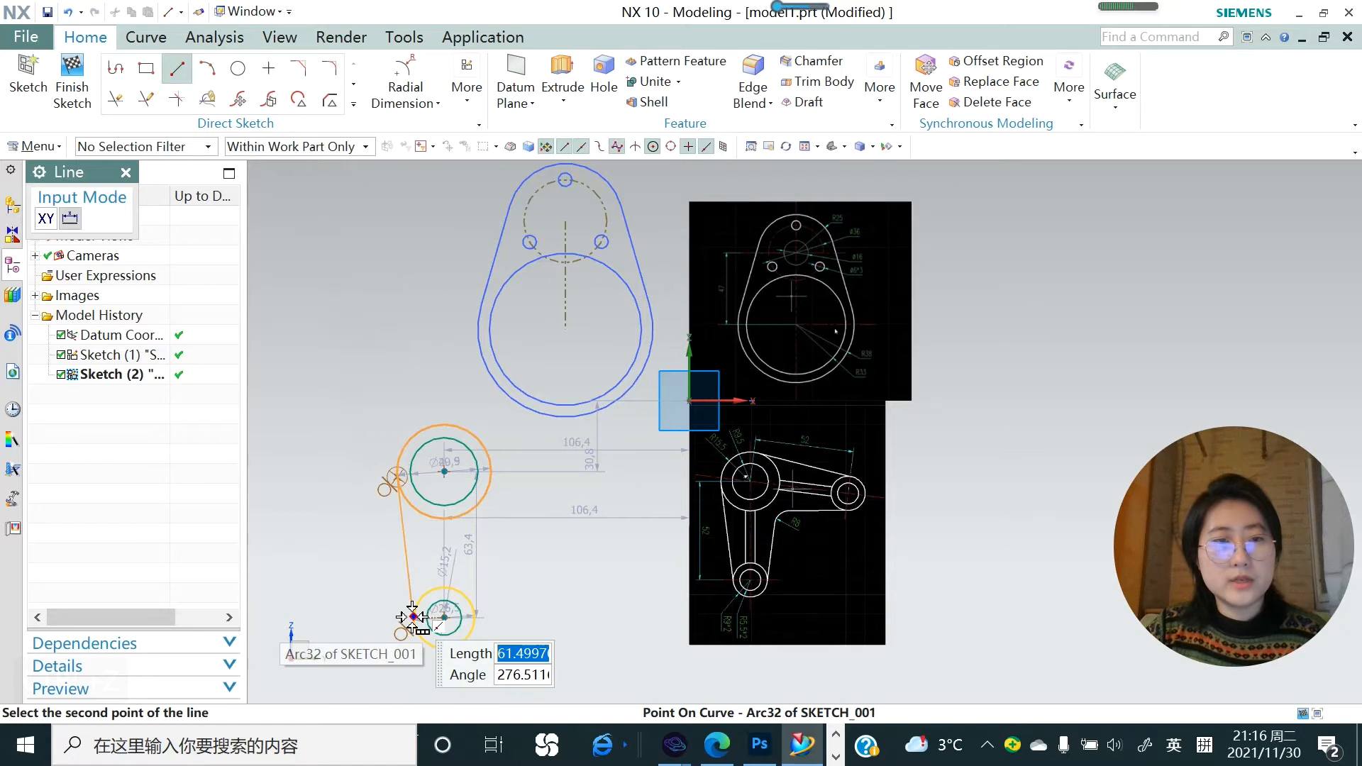
pyautogui.click(412, 618)
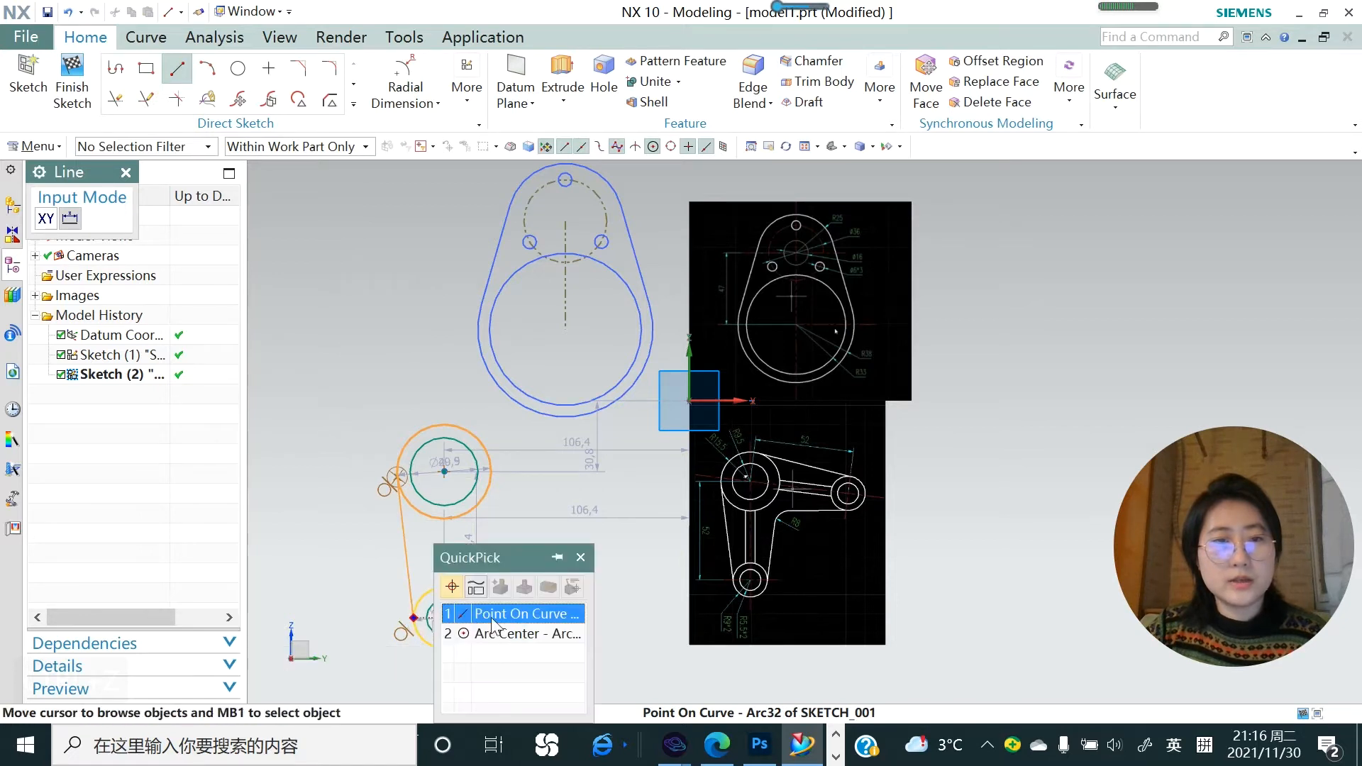
pyautogui.click(499, 616)
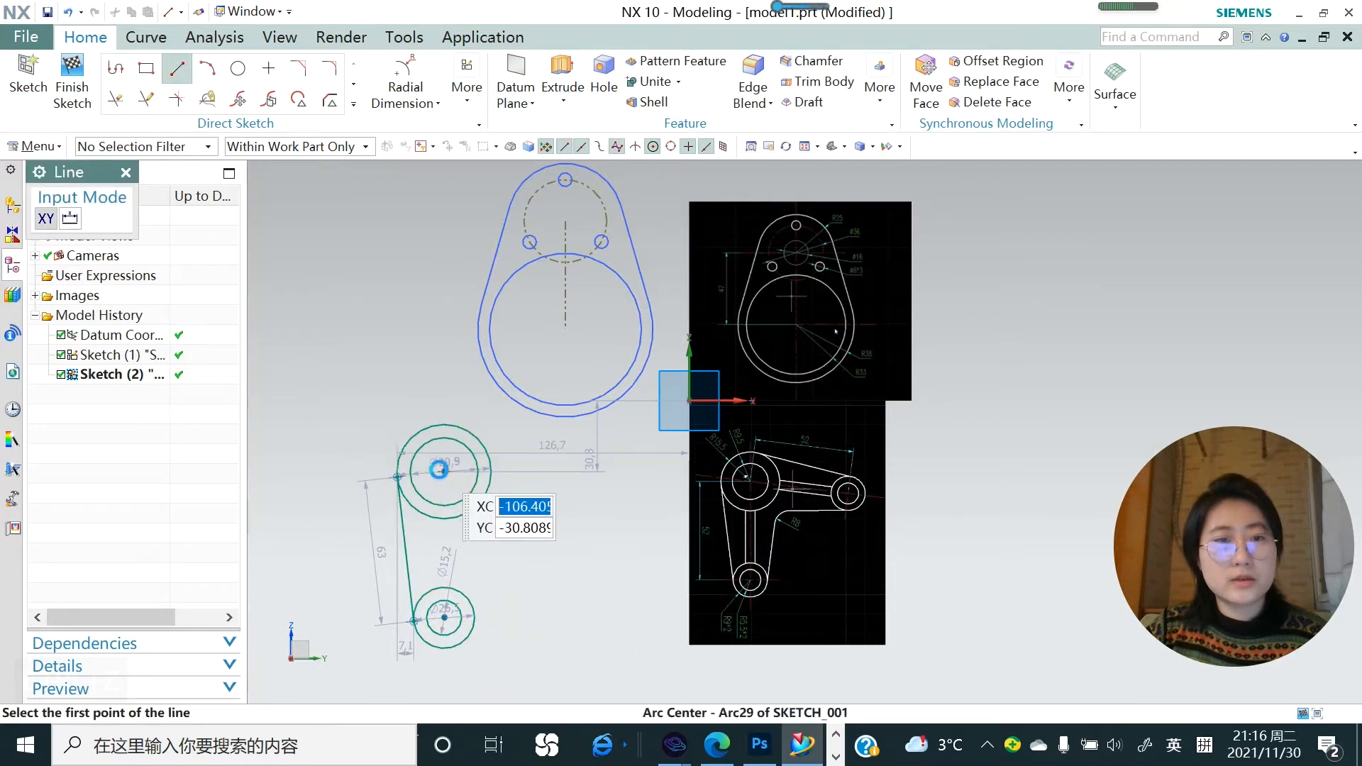
# - Draw a vertical line between the centres of the two circle pairs and convert it to a reference line
pyautogui.click(444, 471)
pyautogui.click(444, 618)
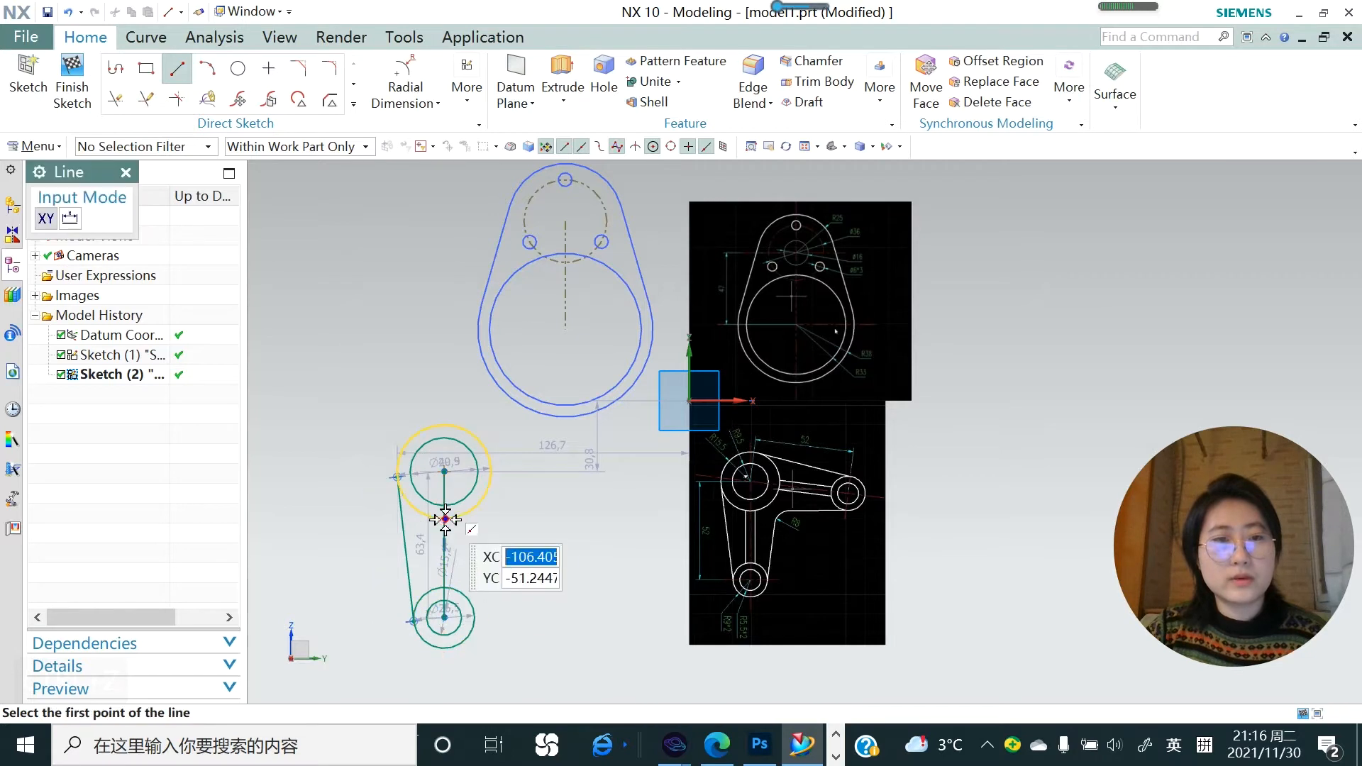
pyautogui.press('Escape')
pyautogui.rightClick(445, 534)
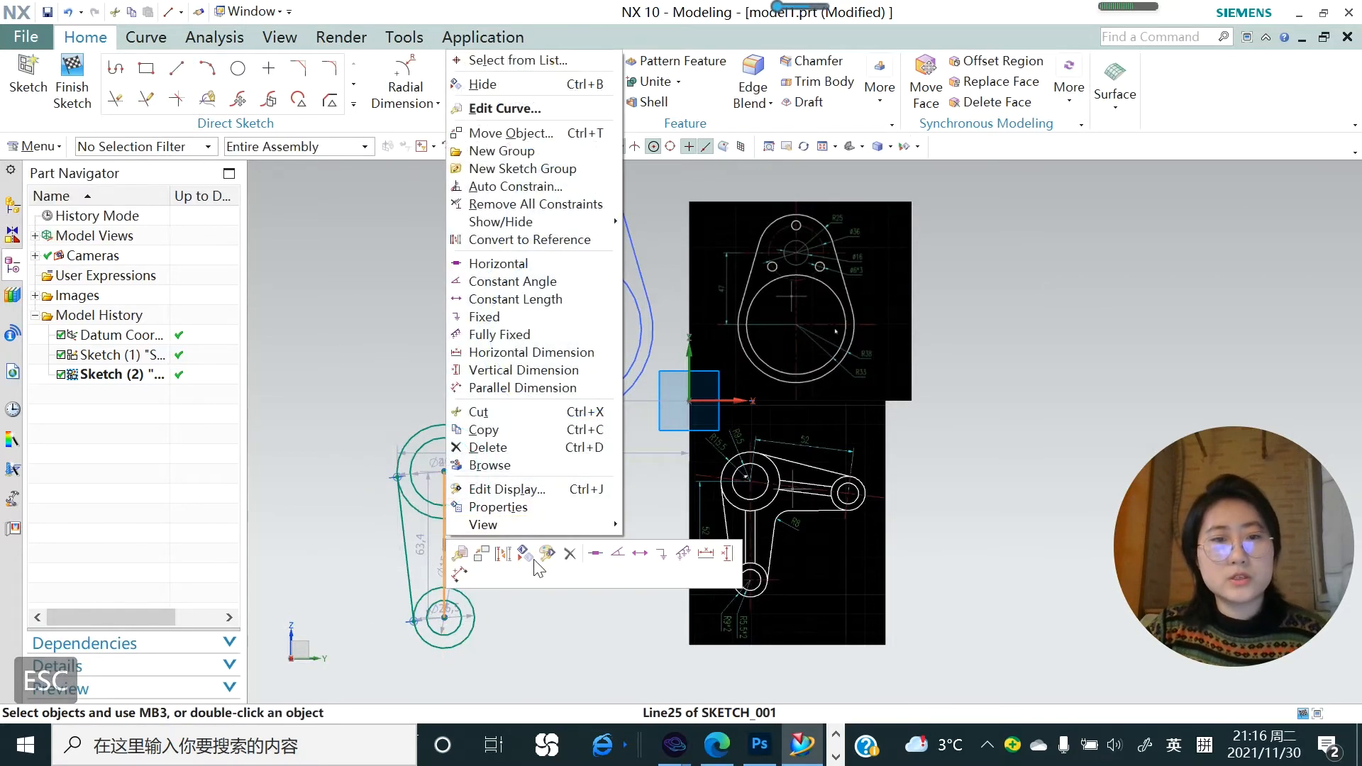
pyautogui.click(503, 554)
# - Offset the vertical reference line symmetrically by 2 mm to both sides to form the arm's rib lines
pyautogui.click(353, 104)
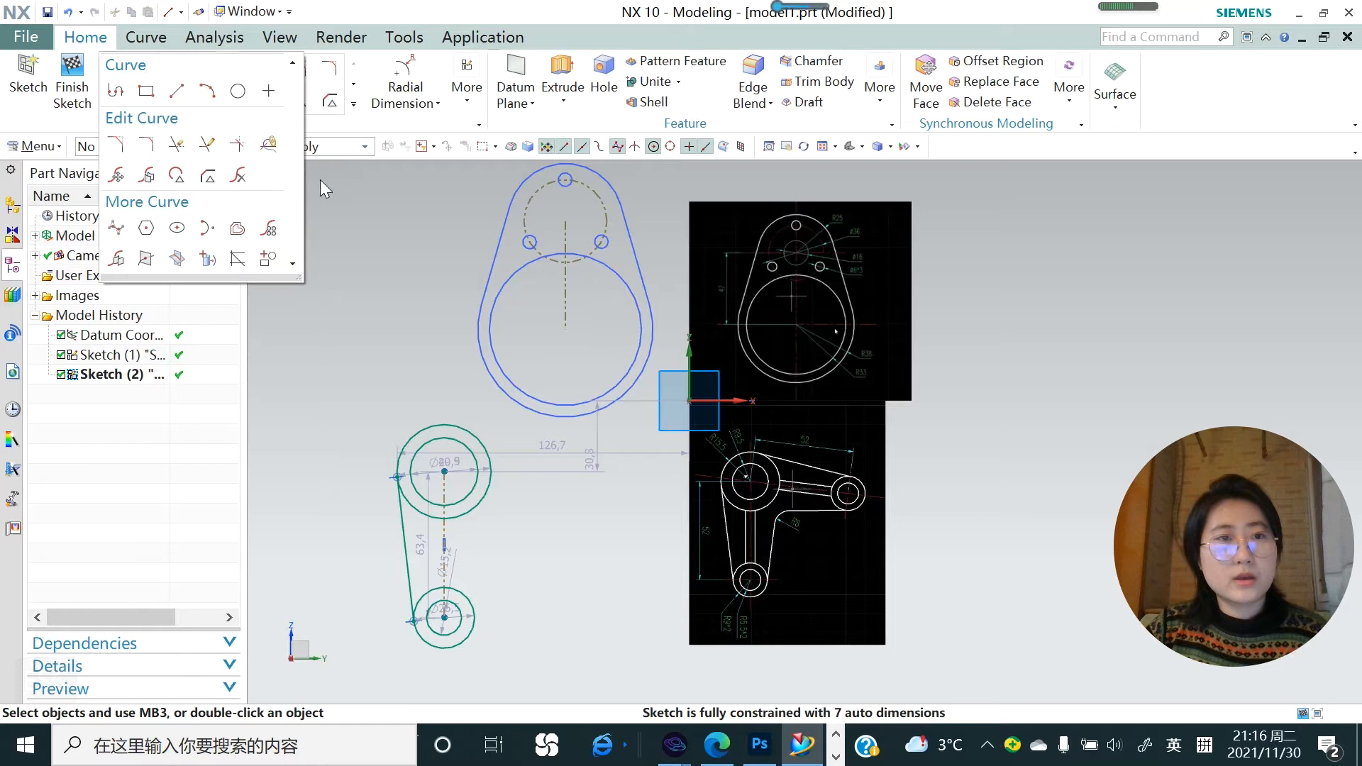
pyautogui.click(238, 230)
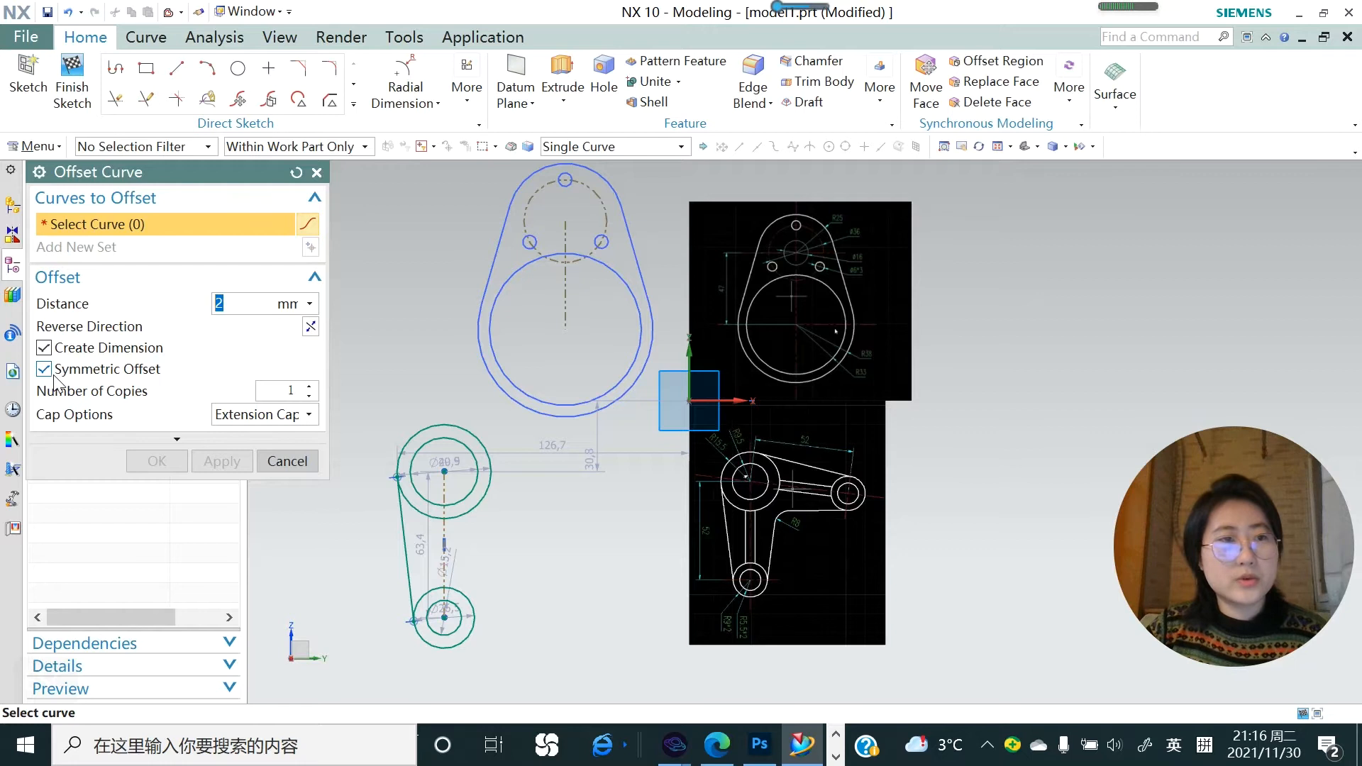
pyautogui.click(444, 540)
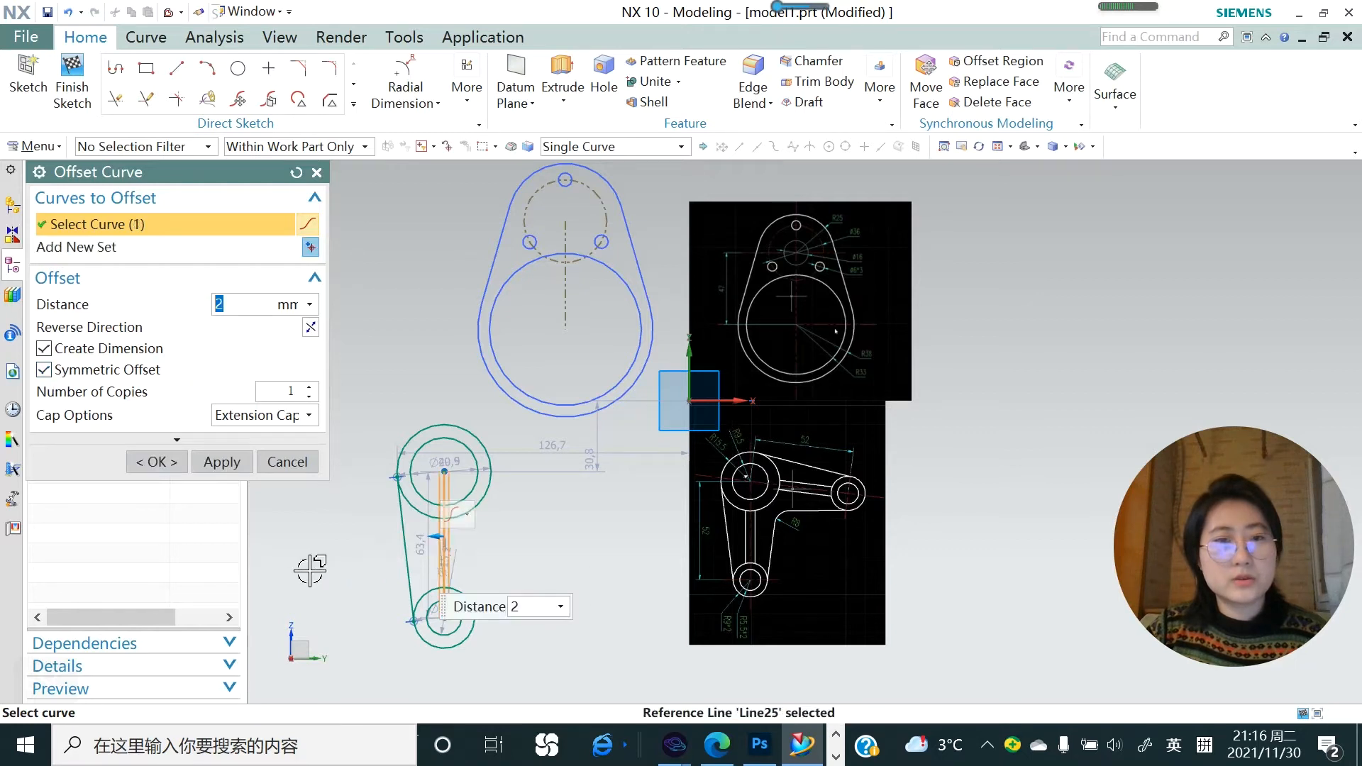
pyautogui.click(209, 466)
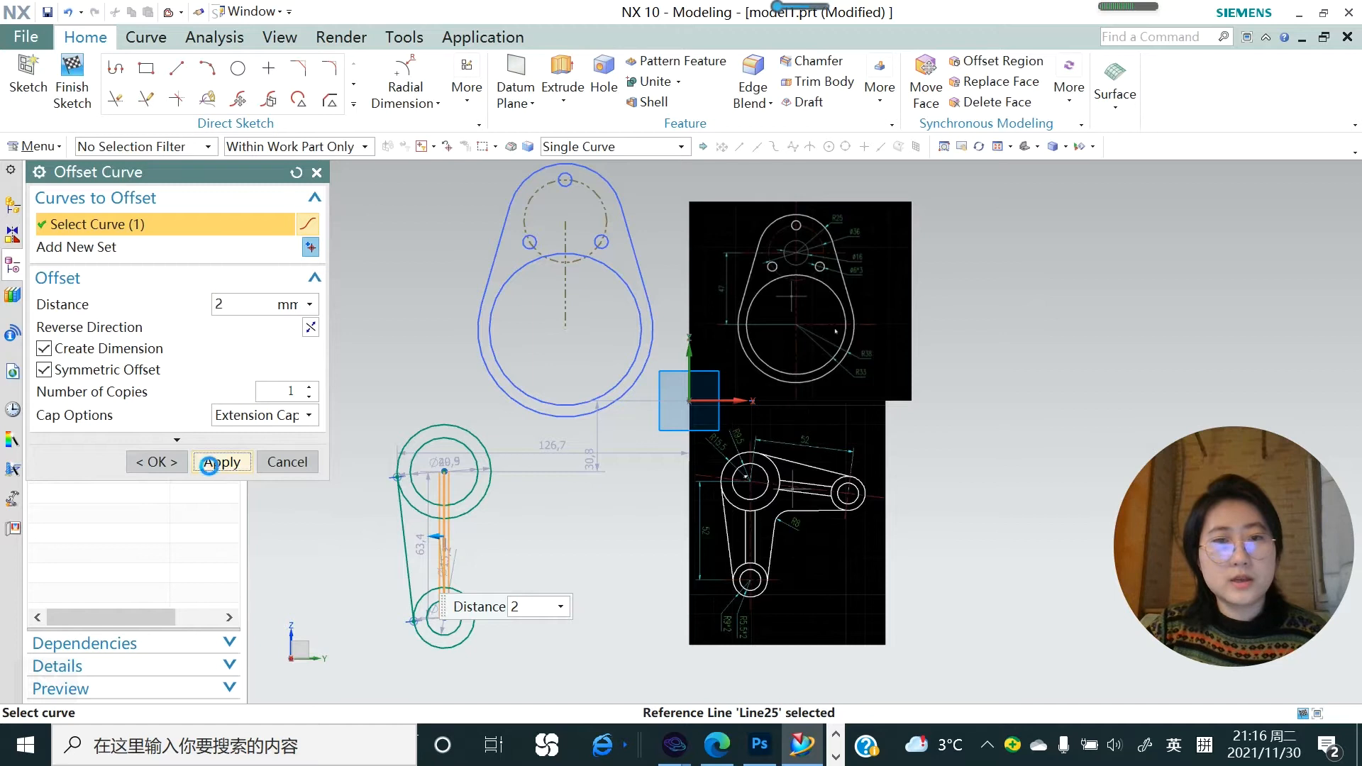
pyautogui.click(291, 462)
# - Draw a line about 87 mm long from the large circles' centre, sloping down to the right
pyautogui.press('l')
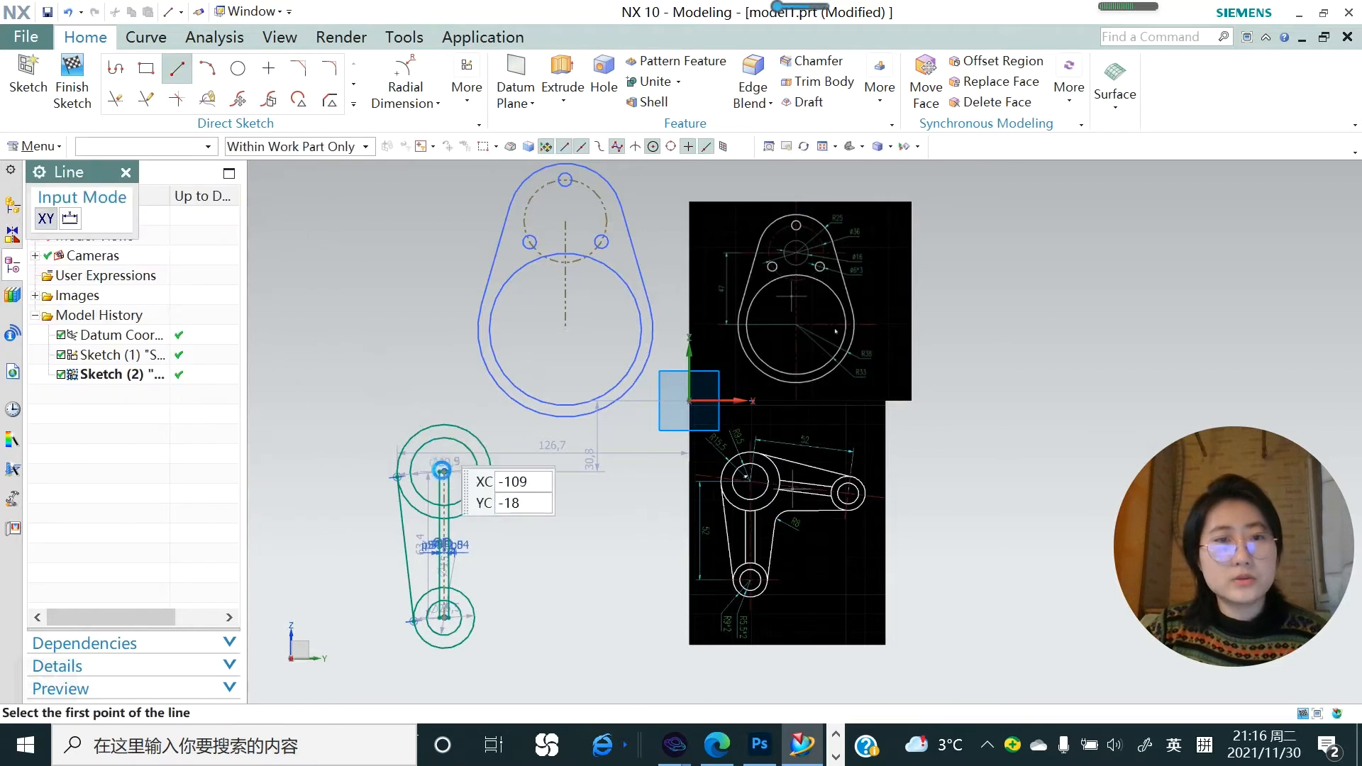
pyautogui.click(444, 471)
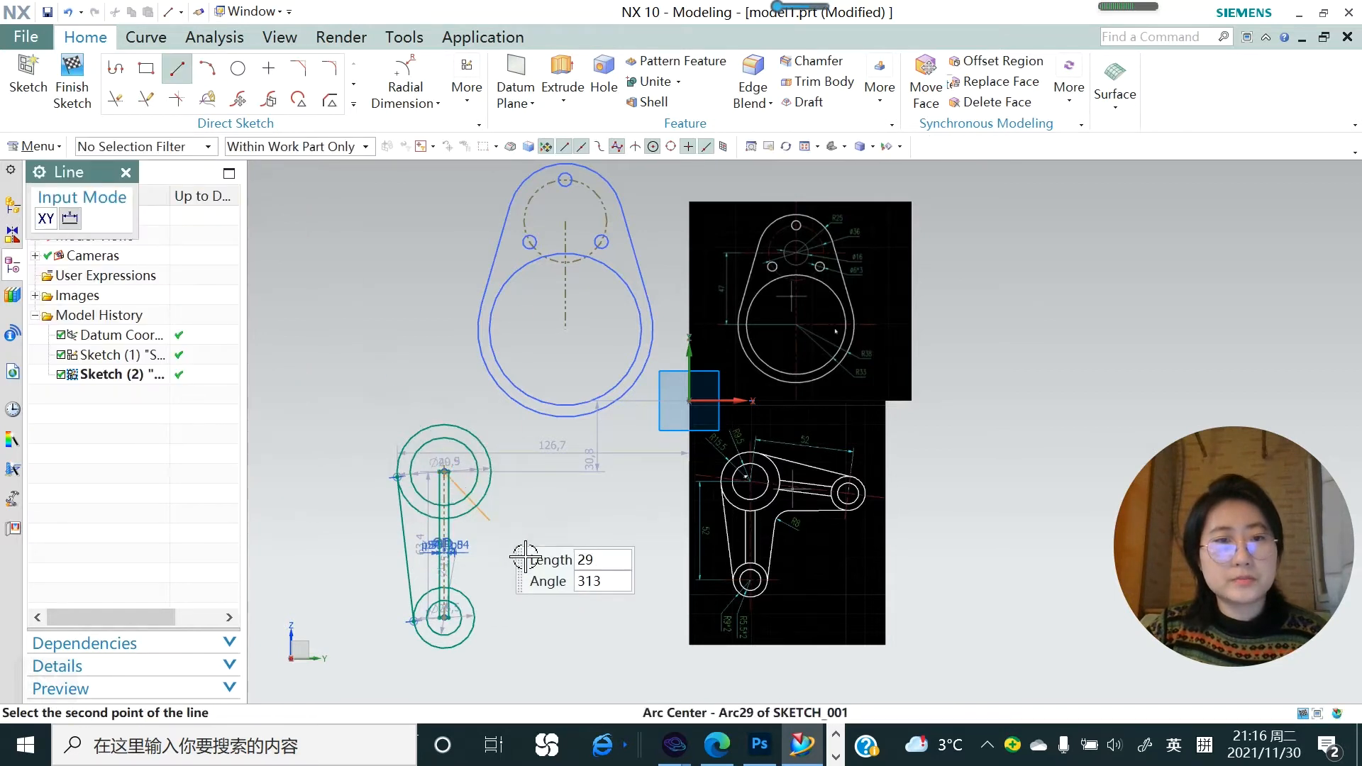
pyautogui.click(581, 617)
pyautogui.press('Escape')
# - Add an angular dimension of 45° between the arm's vertical line and the sloping line from the large circles' centre
pyautogui.click(437, 103)
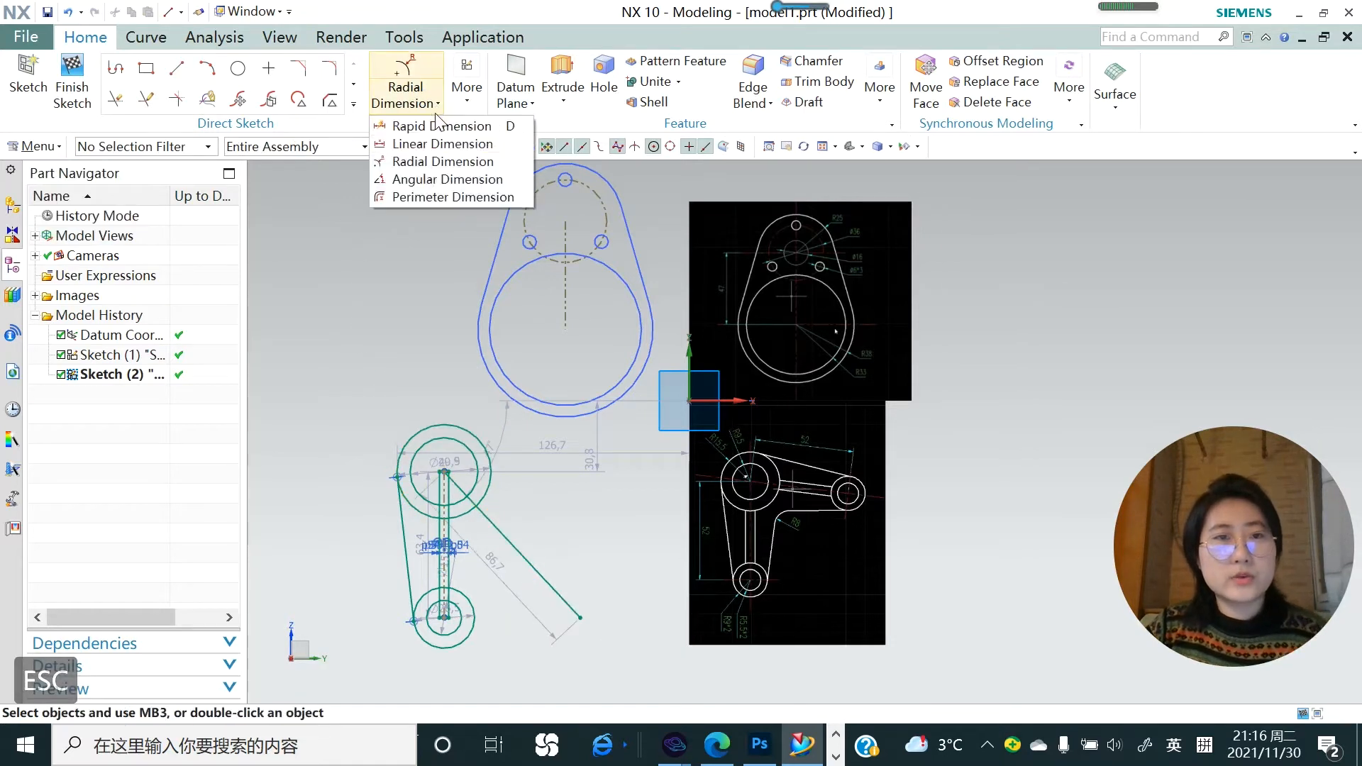
pyautogui.click(441, 176)
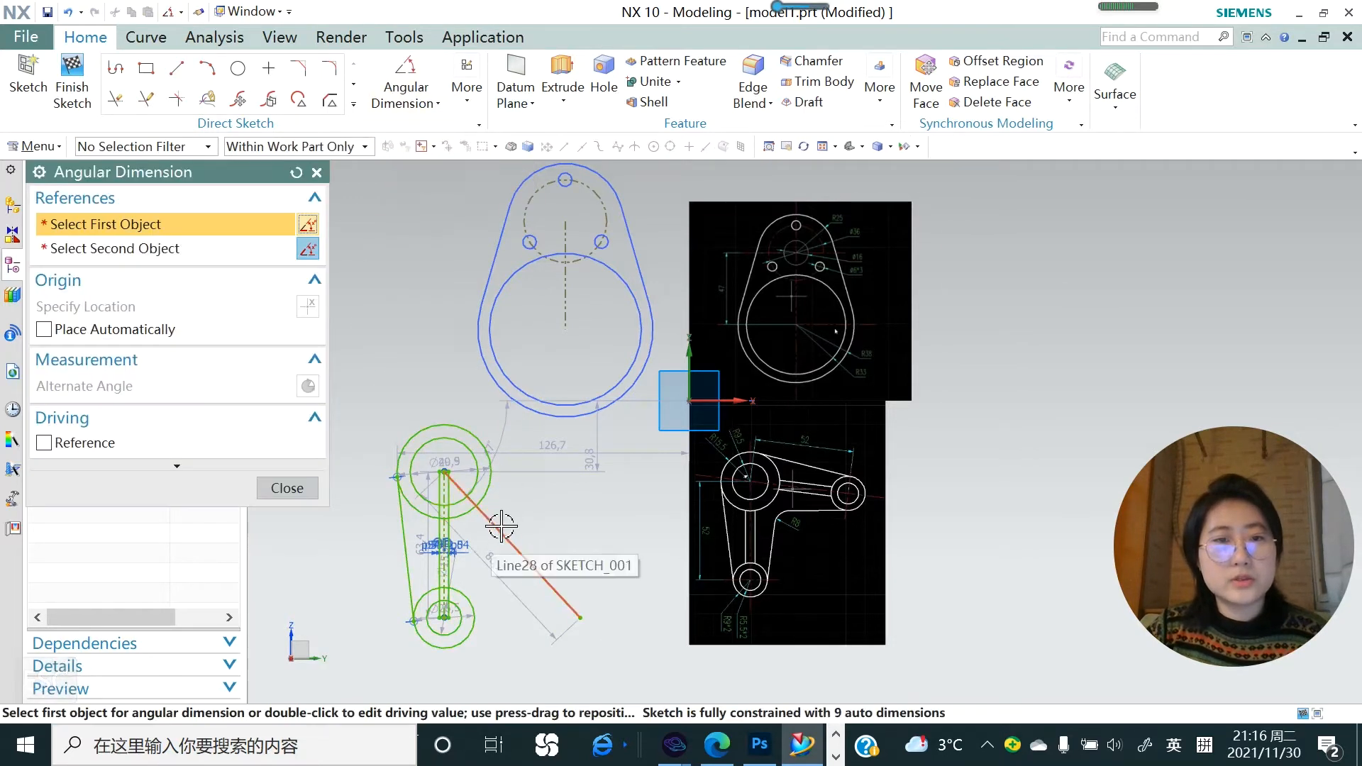
pyautogui.click(445, 527)
pyautogui.scroll(2, 444, 527)
pyautogui.click(539, 534)
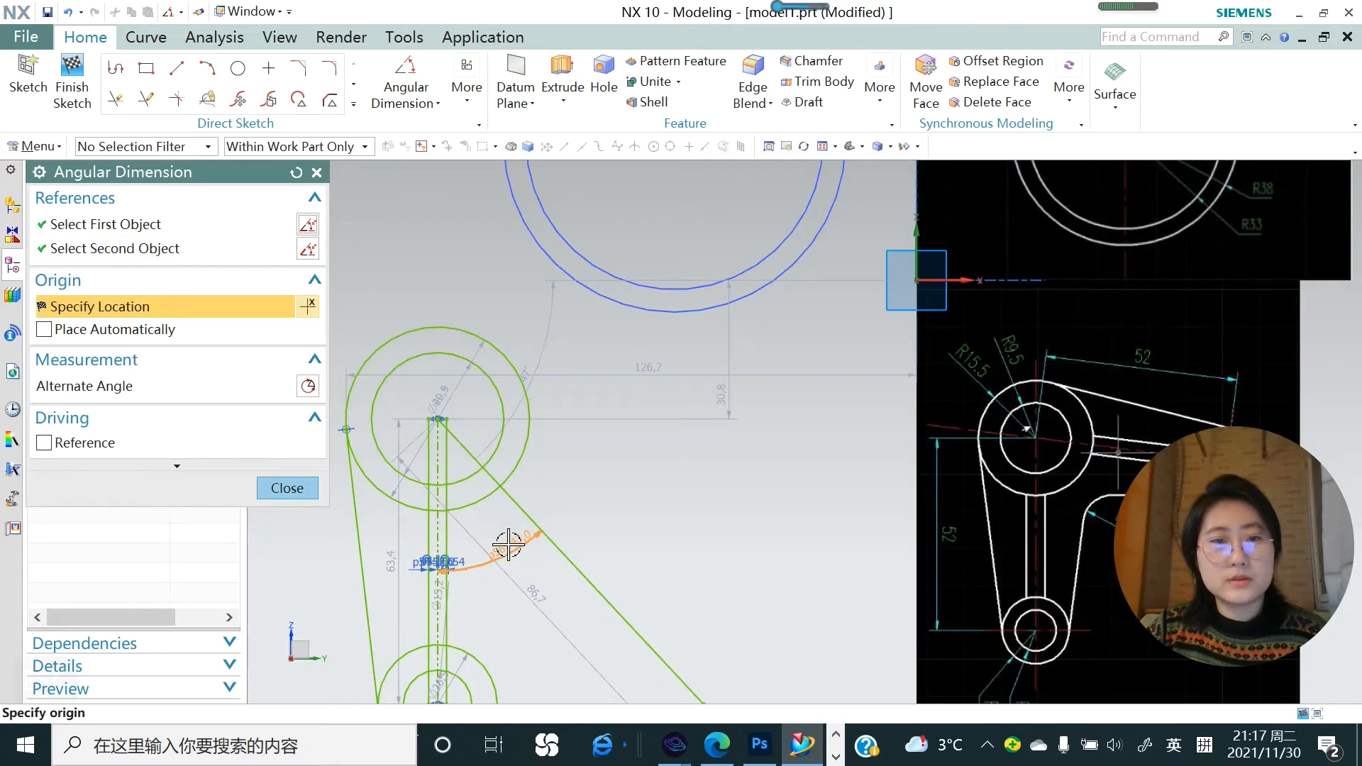
pyautogui.click(560, 578)
pyautogui.write('45')
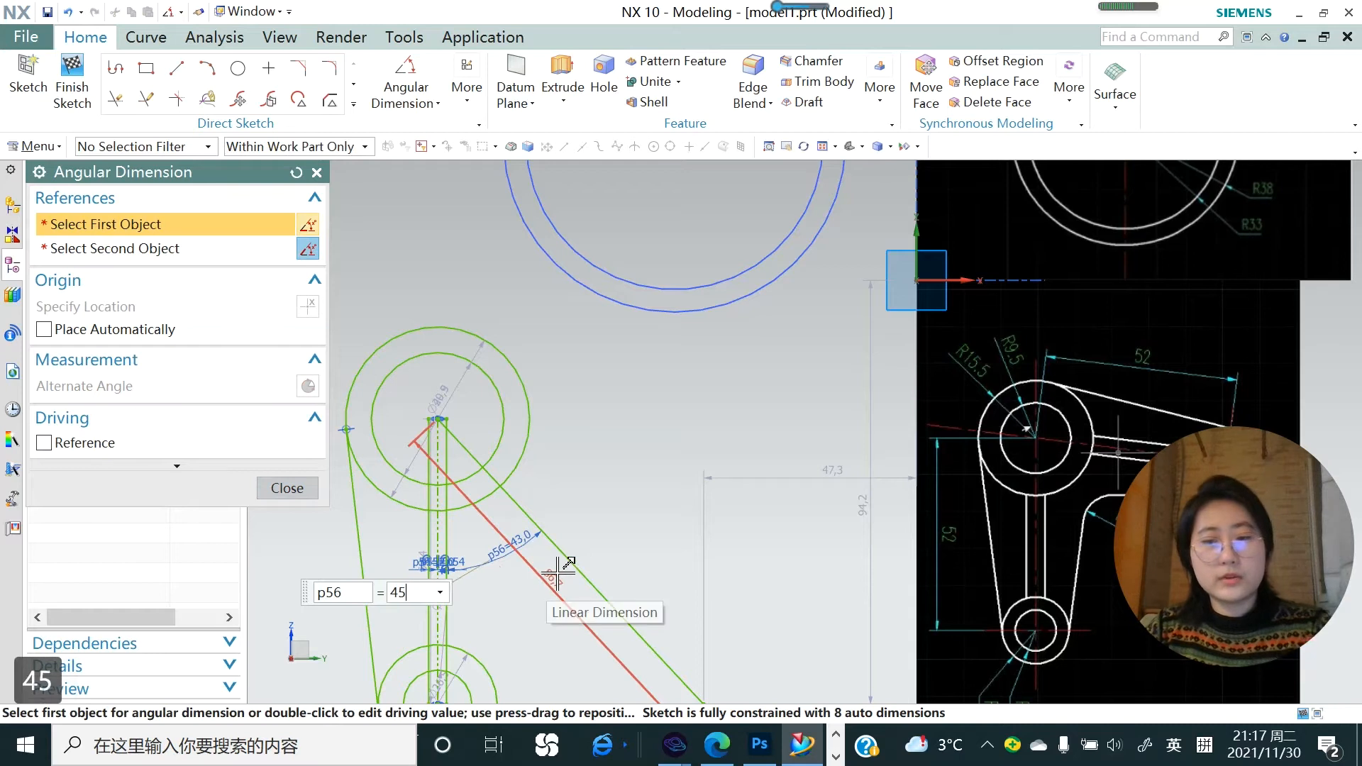
pyautogui.press('Return')
pyautogui.click(286, 488)
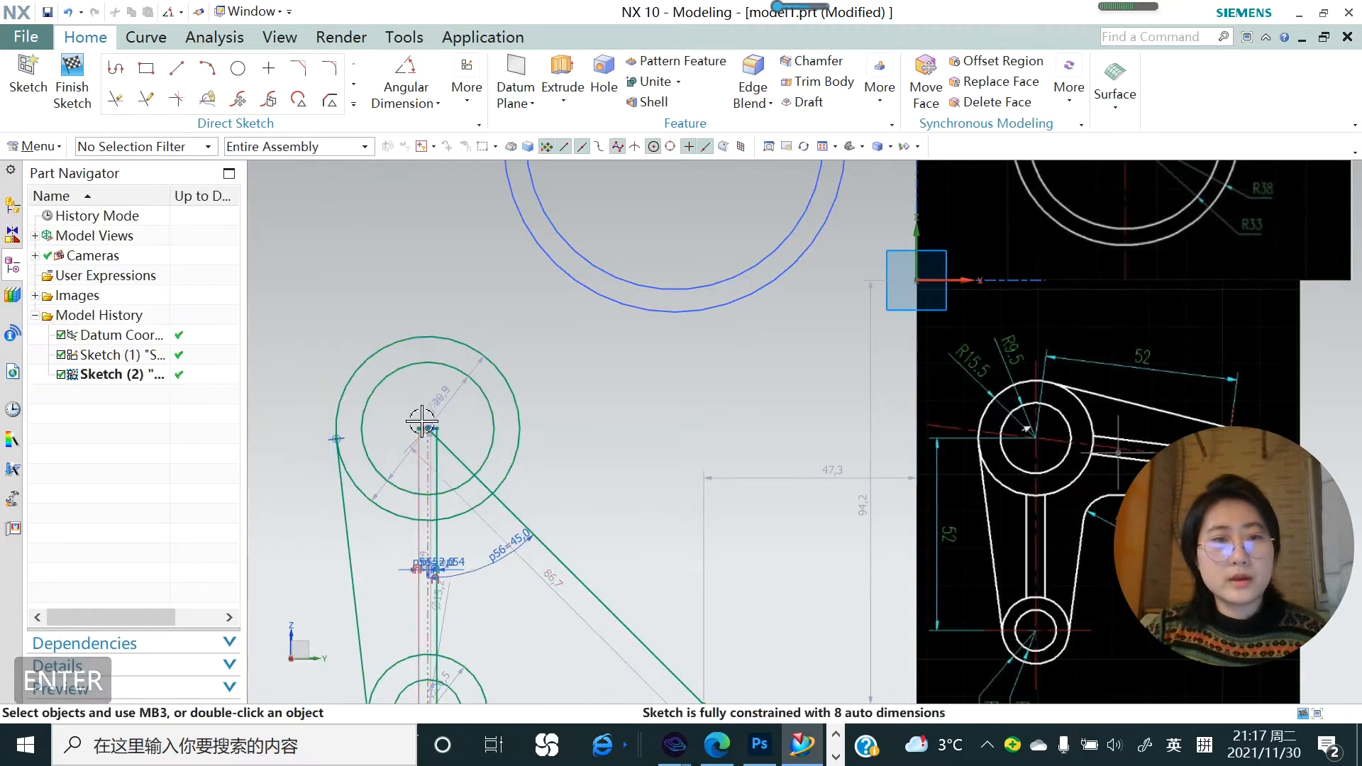
# - Convert the sloping line from the large circles' centre to a reference line
pyautogui.scroll(-2, 426, 425)
pyautogui.rightClick(511, 503)
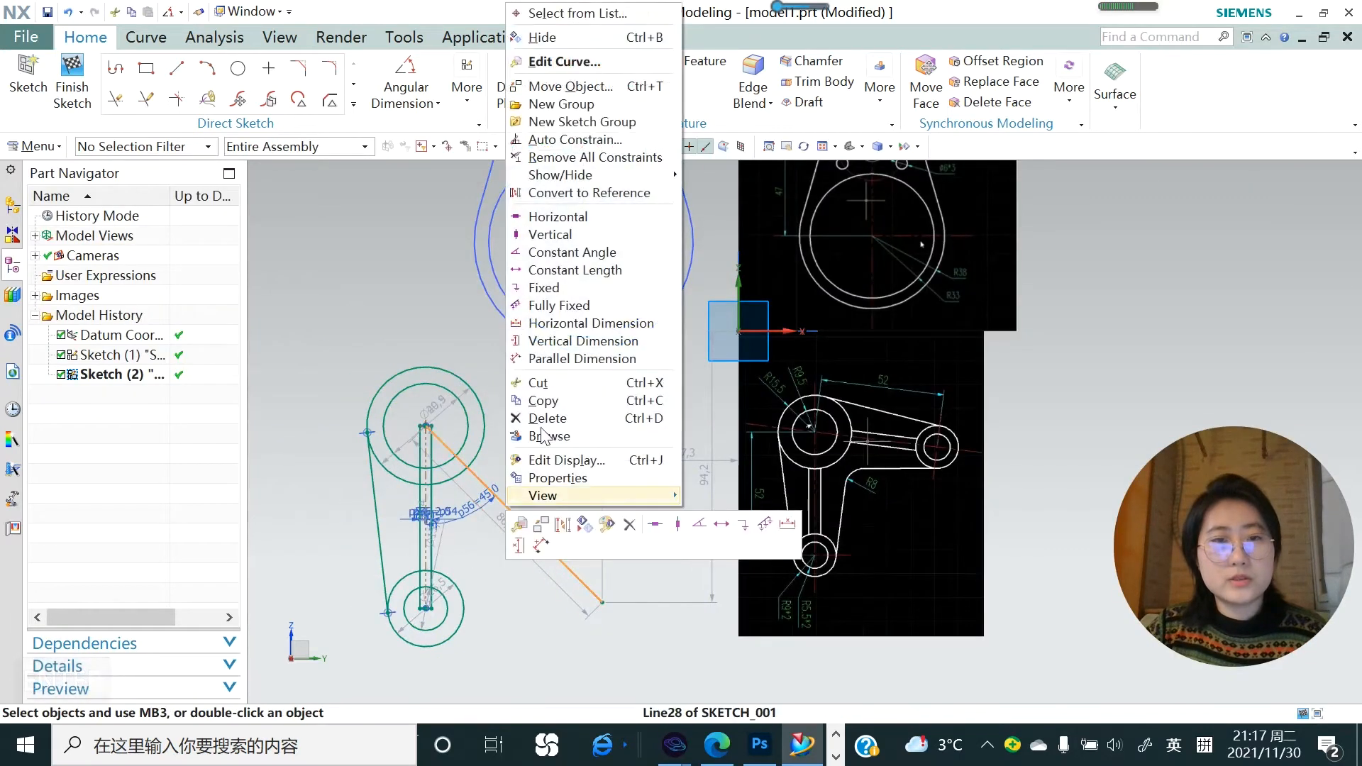
pyautogui.click(562, 526)
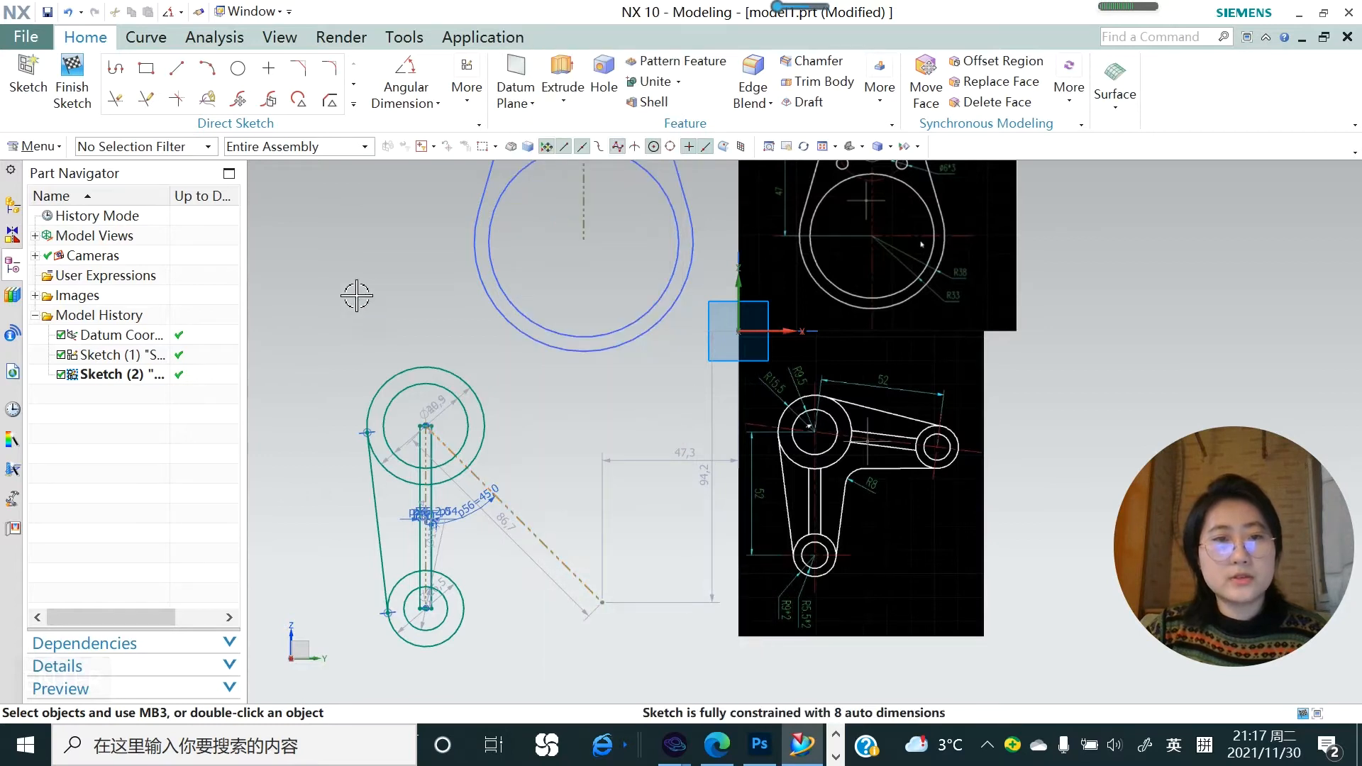
# - Dimension the vertical distance between the centres of the large and small circle pairs and set it to 52 mm
pyautogui.click(383, 103)
pyautogui.click(433, 125)
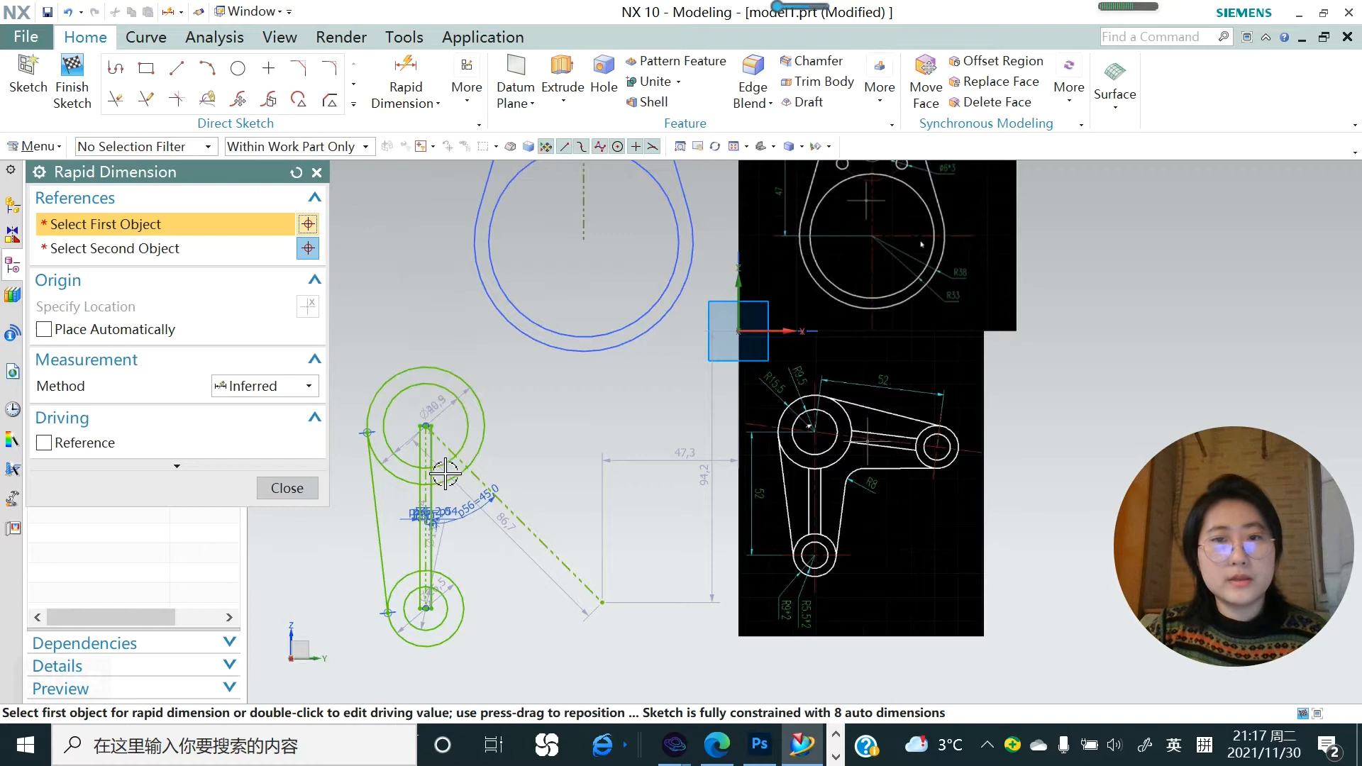
pyautogui.click(427, 426)
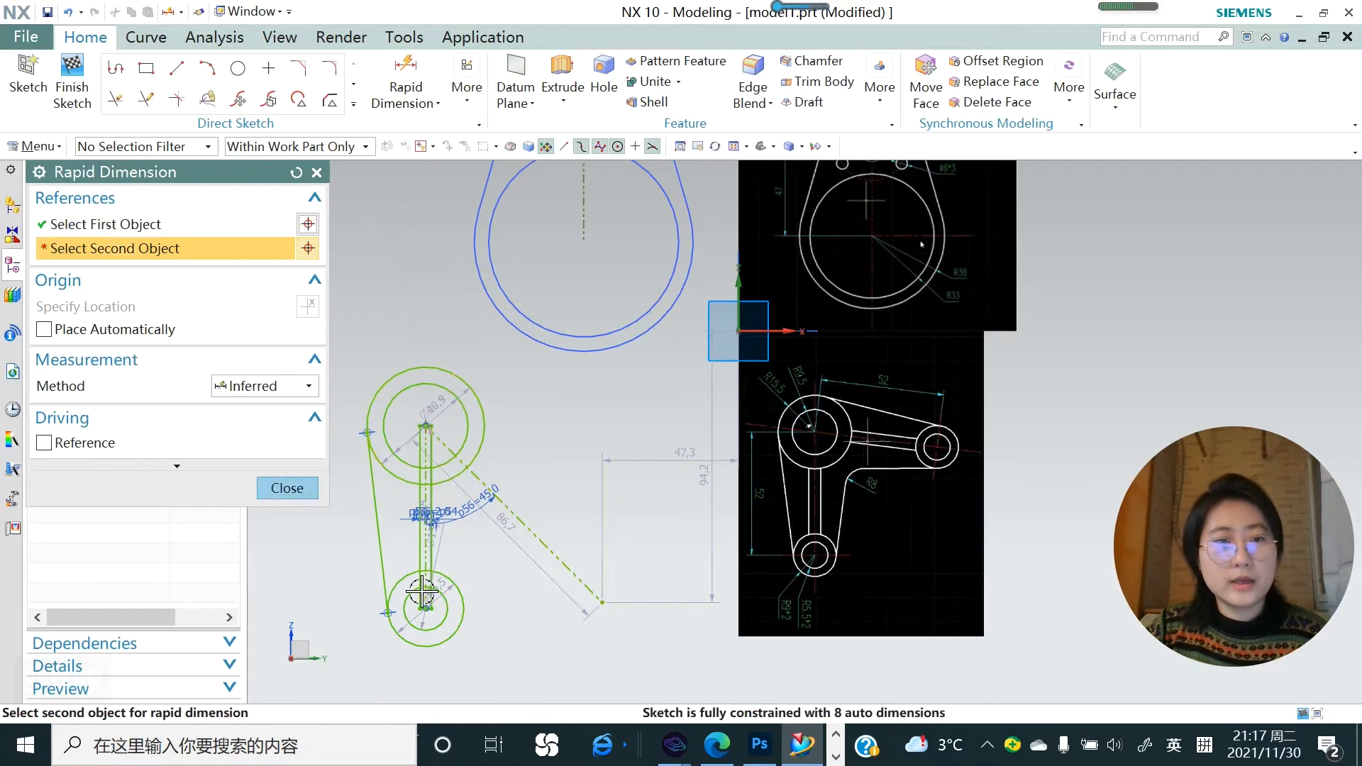
pyautogui.click(425, 607)
pyautogui.scroll(-2, 525, 567)
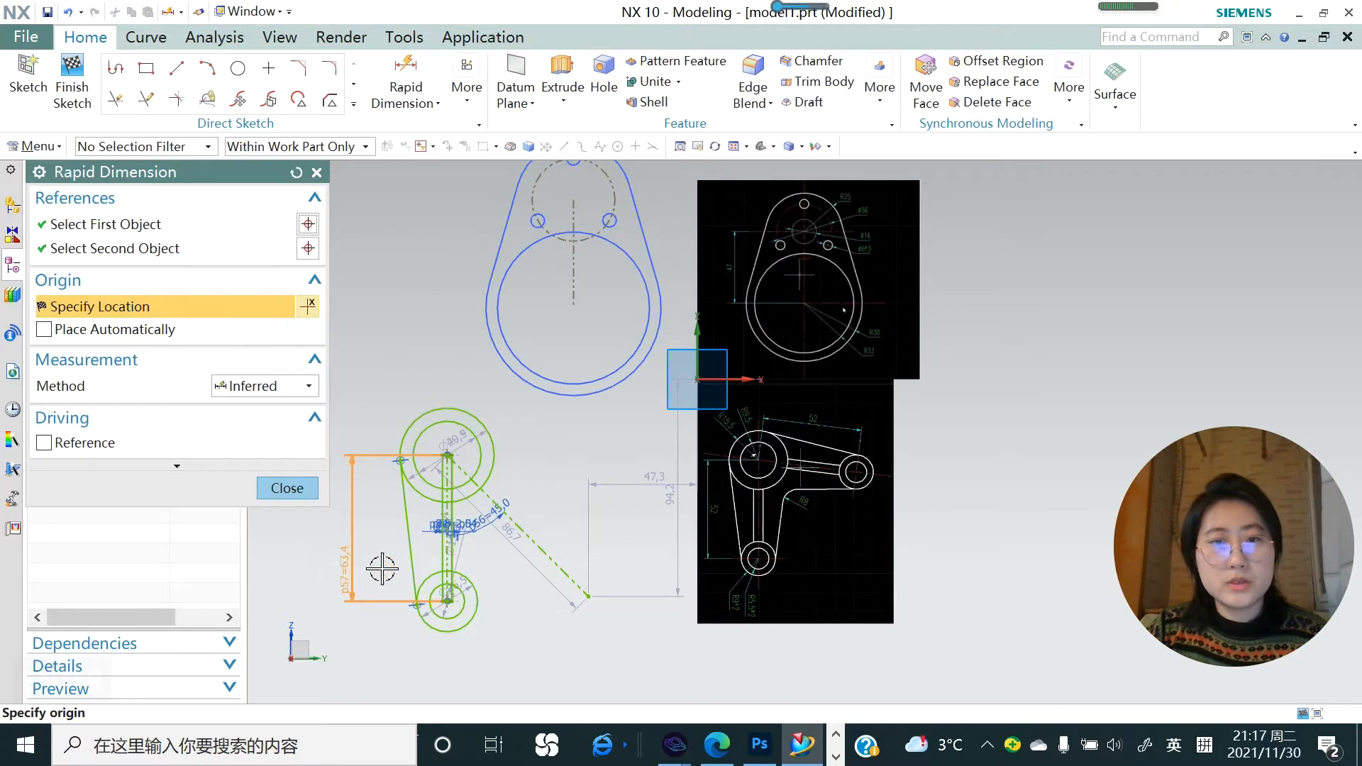
pyautogui.scroll(3, 674, 538)
pyautogui.scroll(-5, 667, 521)
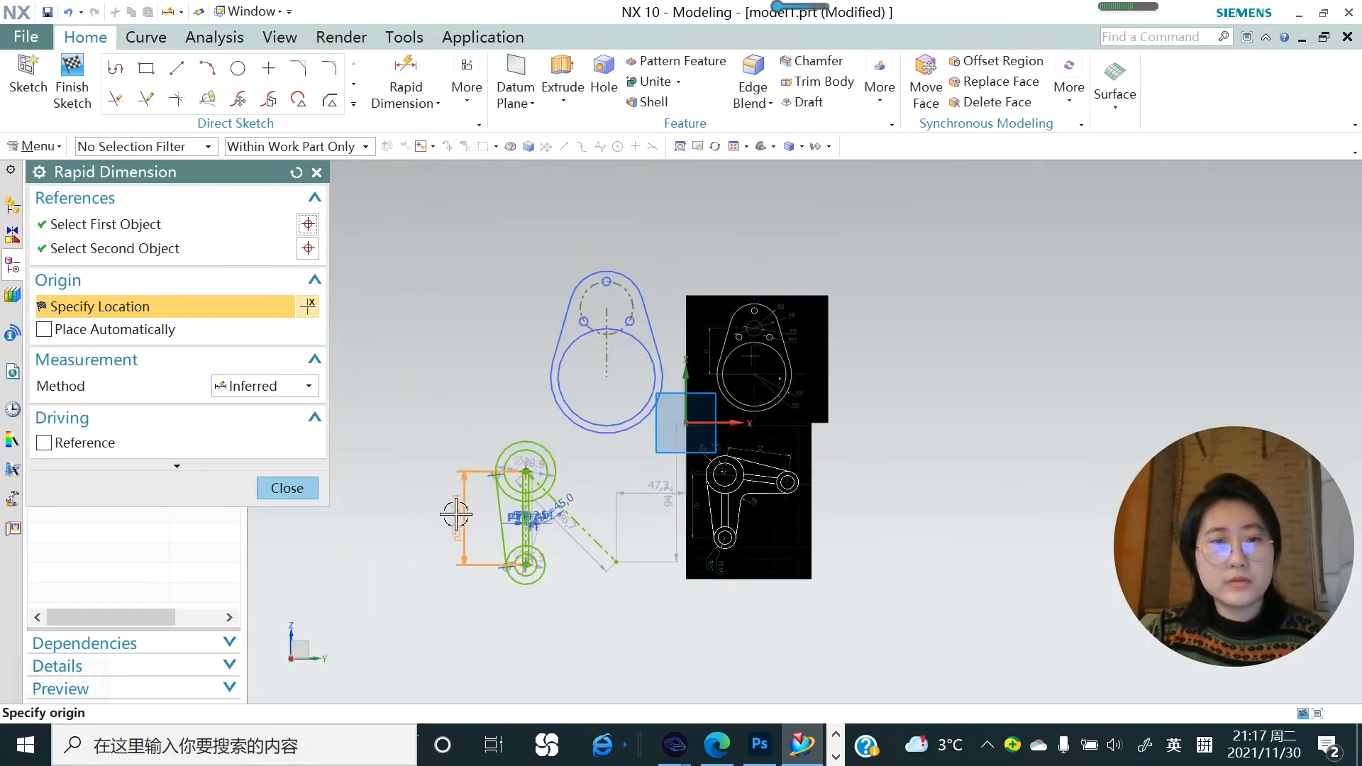
pyautogui.scroll(2, 455, 513)
pyautogui.click(466, 514)
pyautogui.write('52')
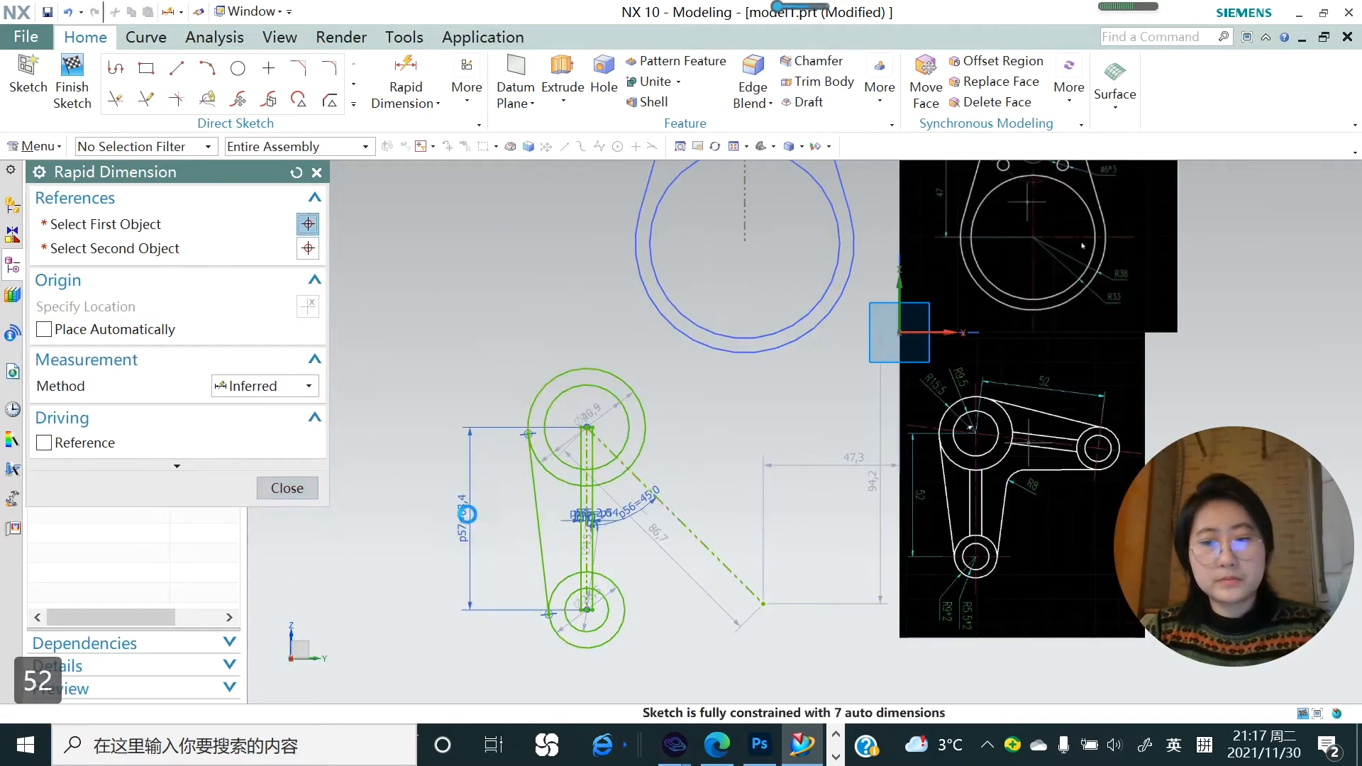
pyautogui.press('Return')
pyautogui.click(287, 488)
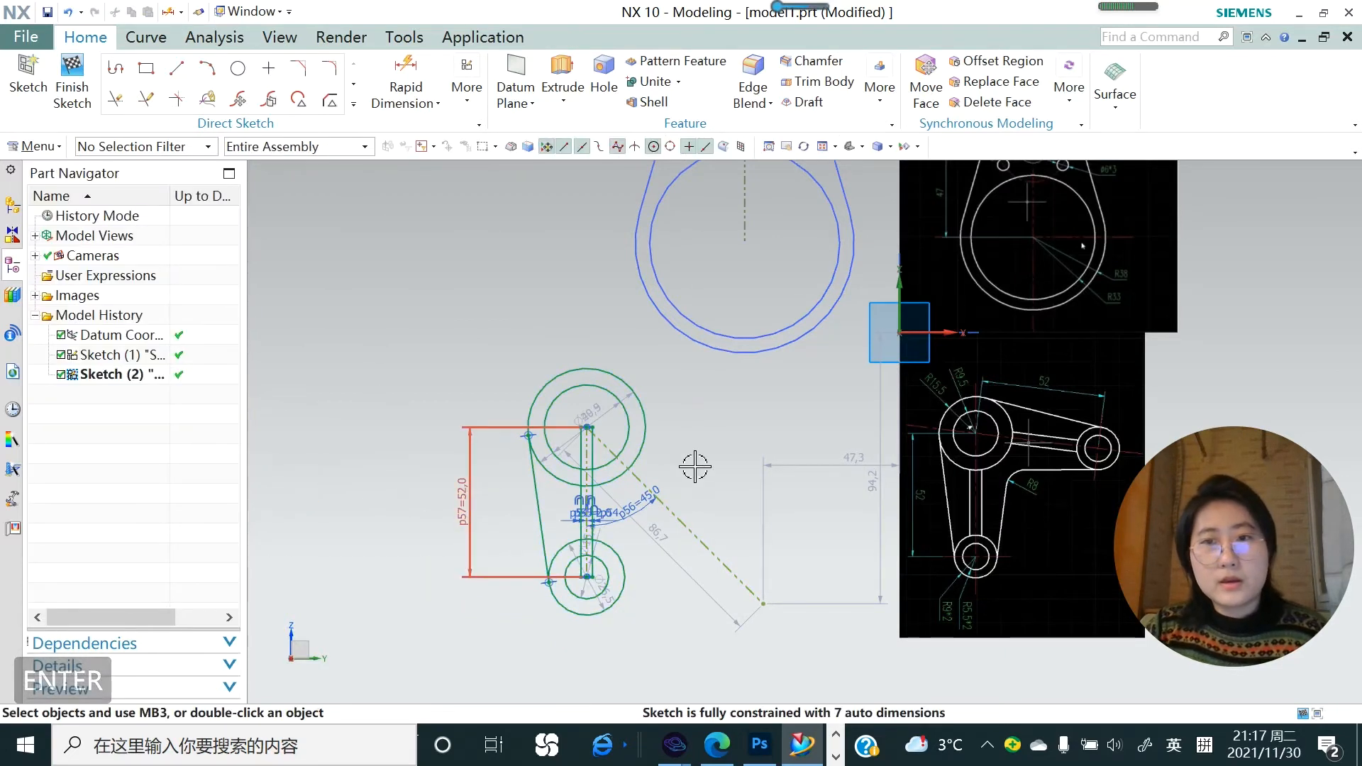
# - Add a diameter dimension of 19 mm to the inner circle of the large pair
pyautogui.click(437, 105)
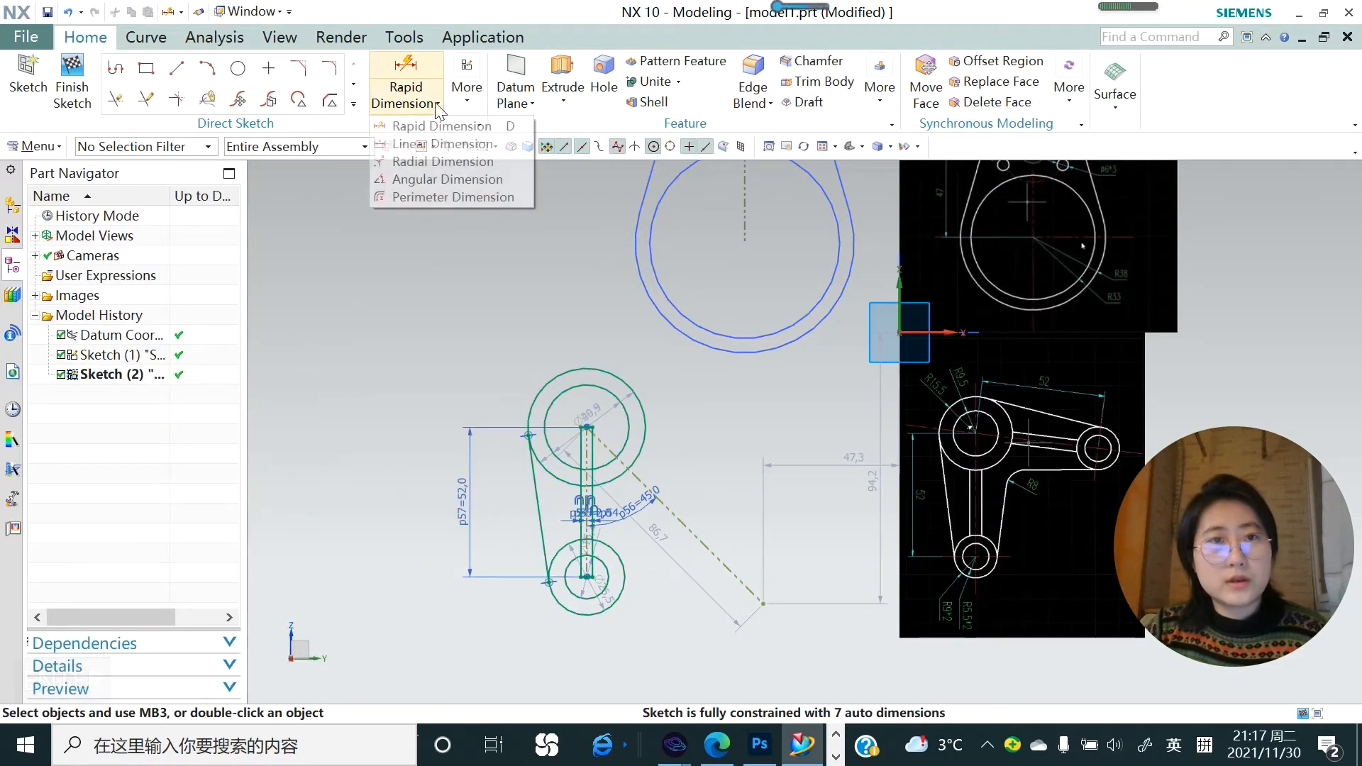
pyautogui.click(443, 162)
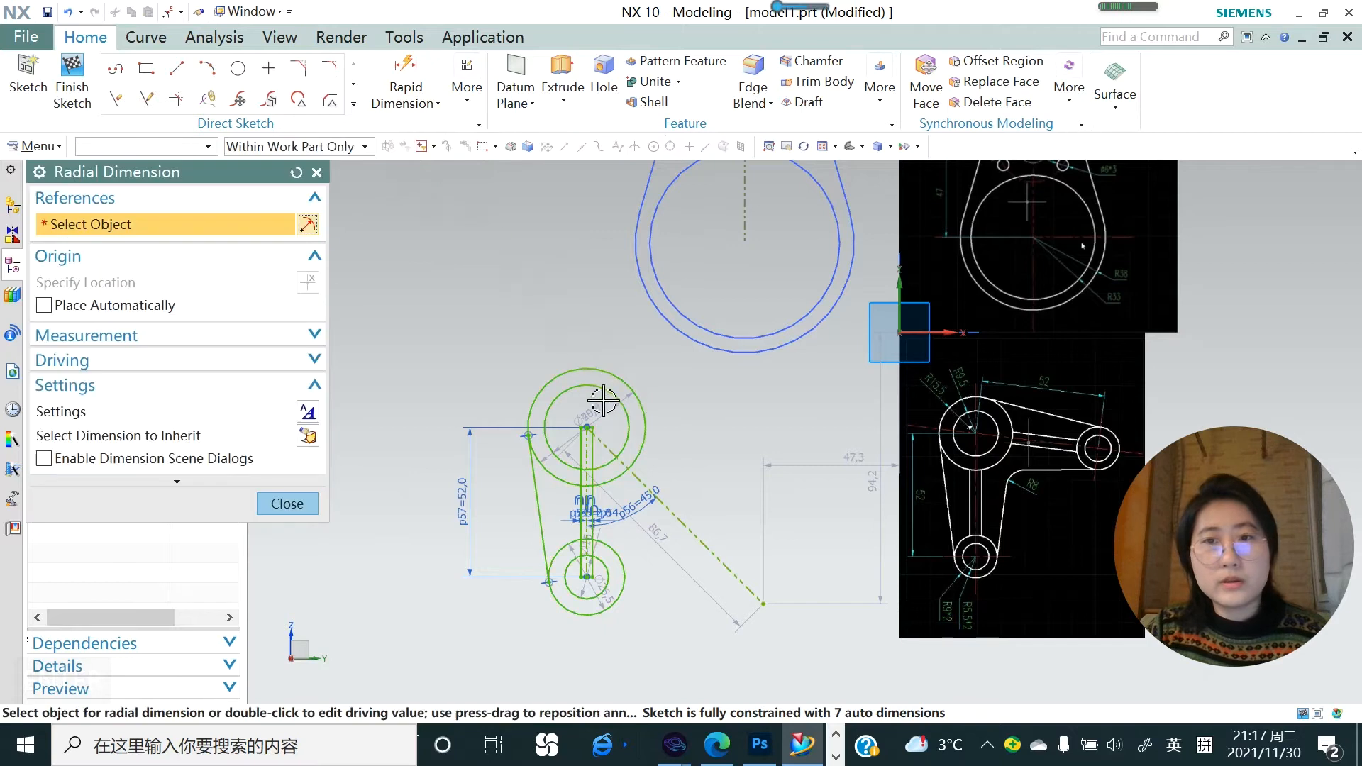
pyautogui.click(603, 452)
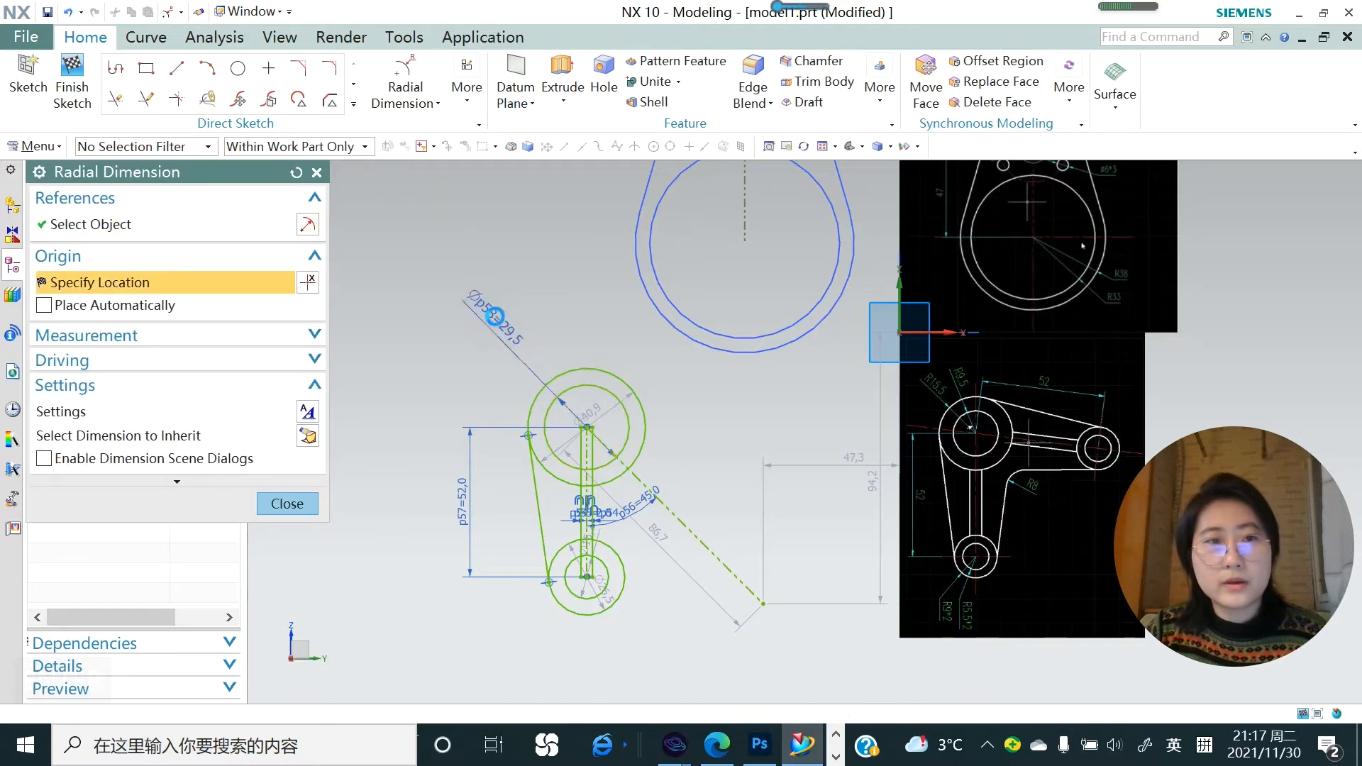
pyautogui.click(495, 317)
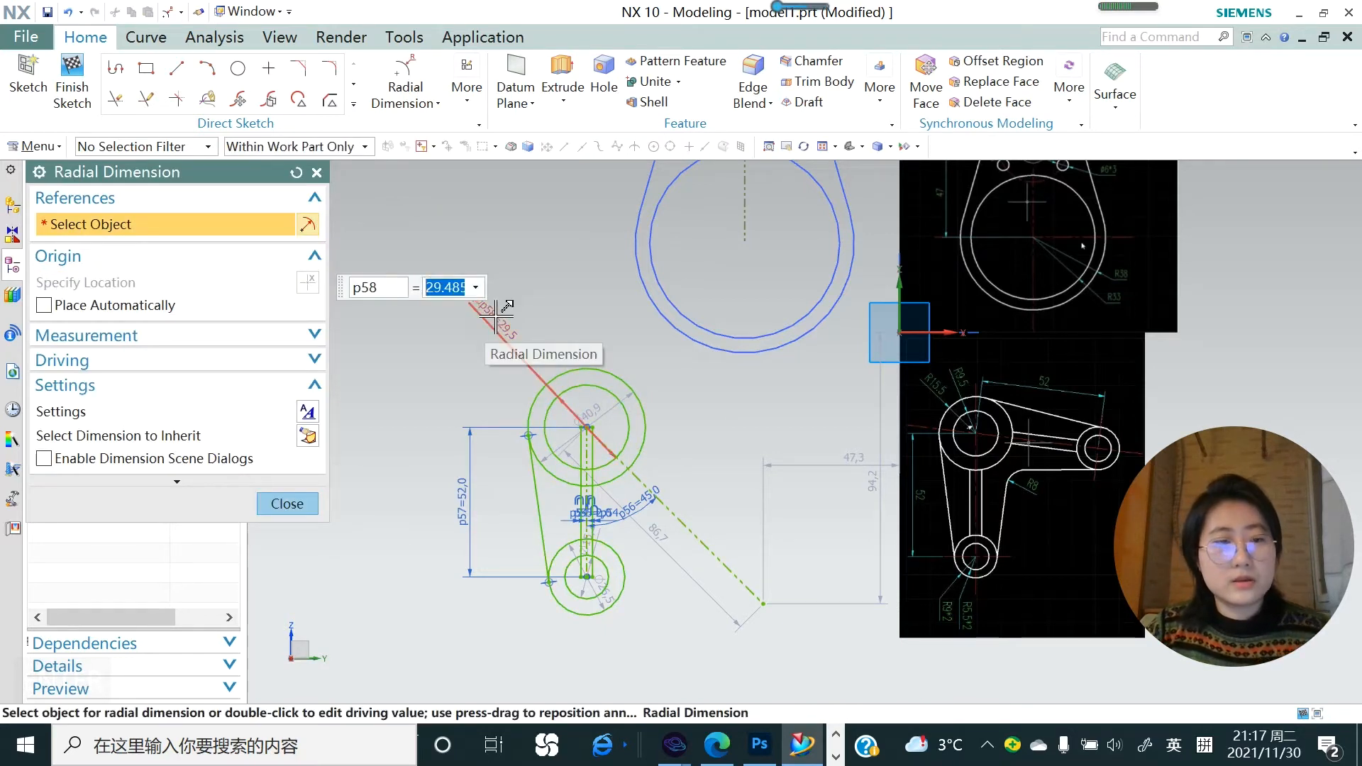
pyautogui.press('Return')
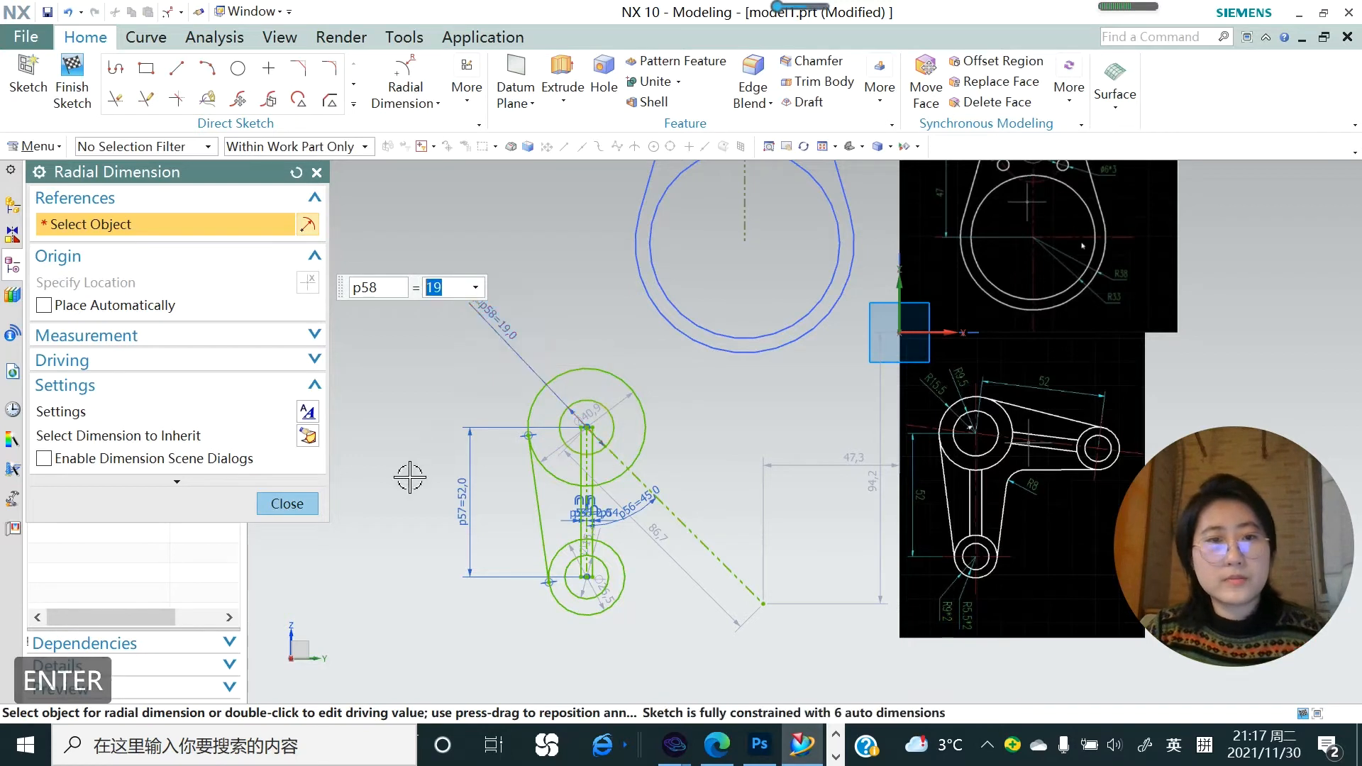
pyautogui.click(298, 504)
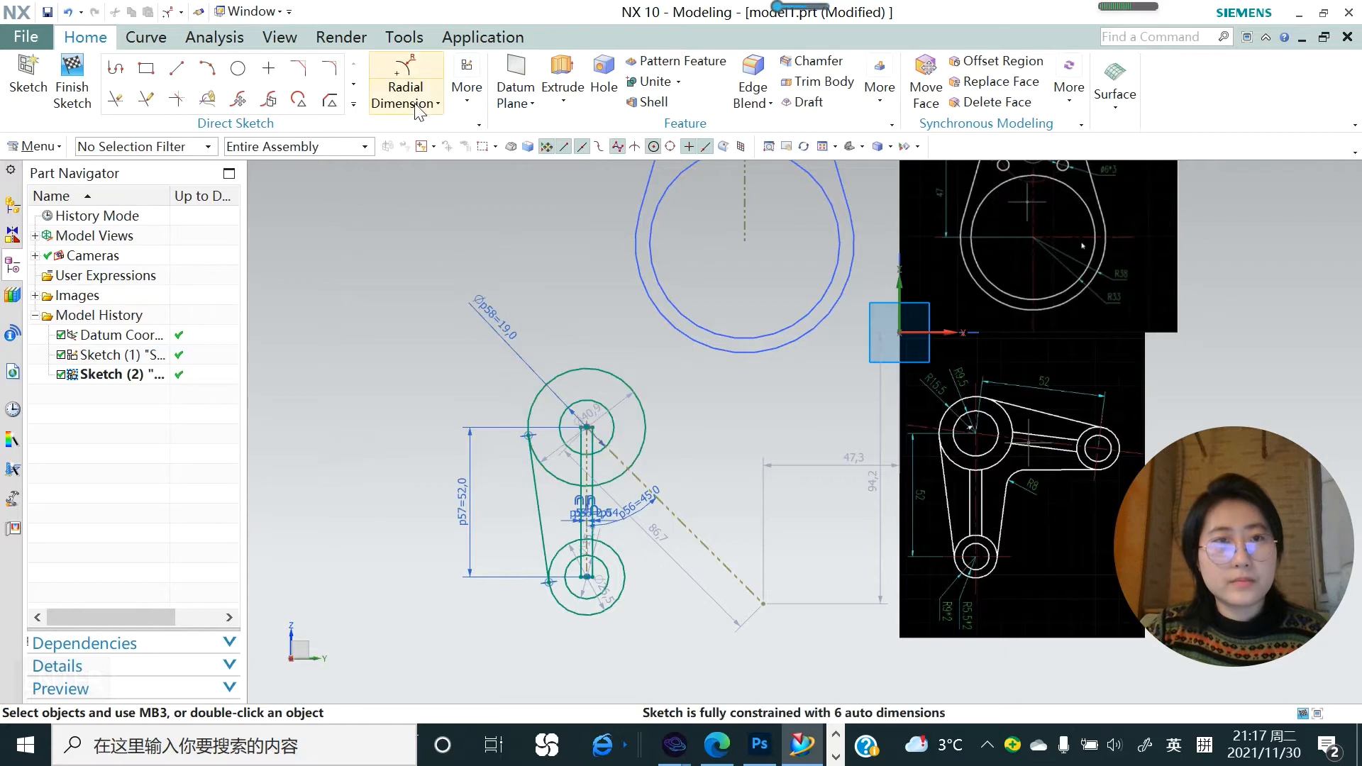
# - Add a diameter dimension of 31 mm to the outer circle of the large pair
pyautogui.click(436, 103)
pyautogui.click(442, 127)
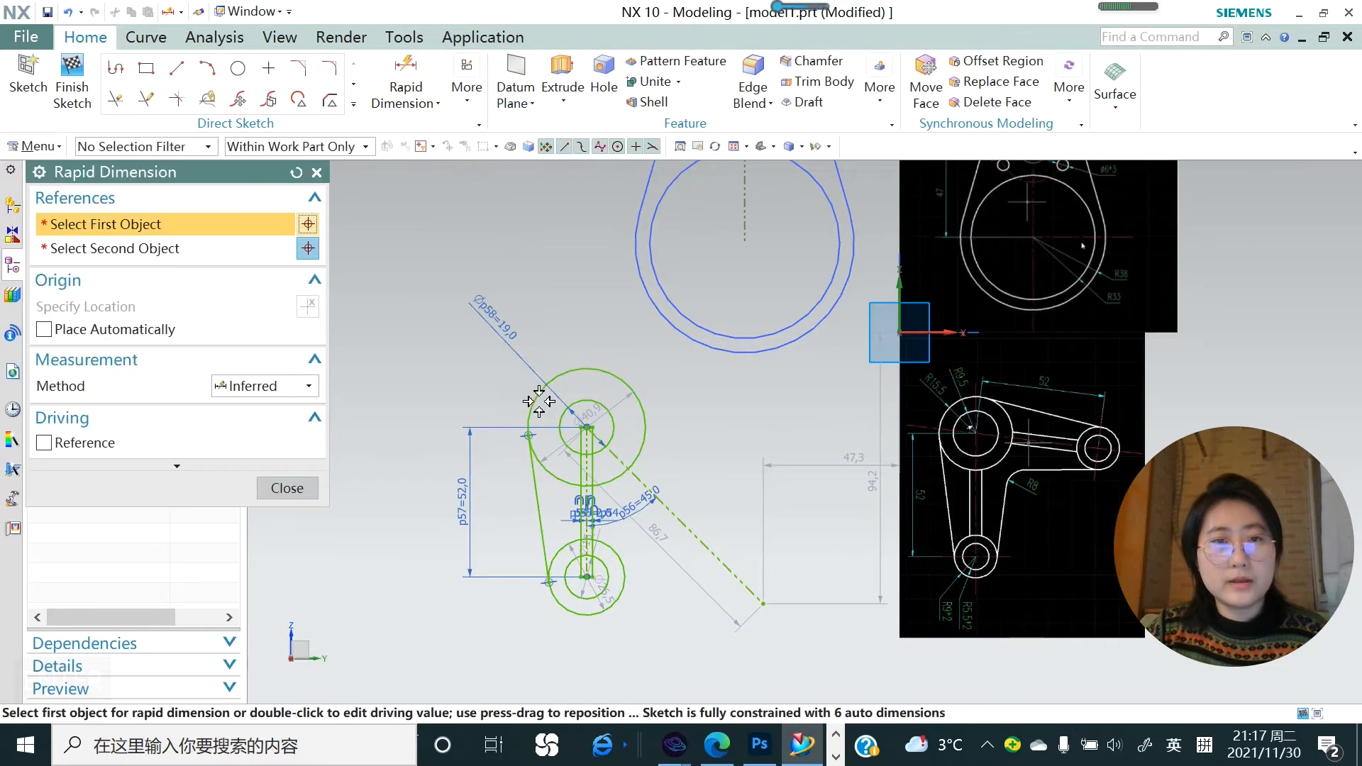
pyautogui.click(422, 104)
pyautogui.click(432, 162)
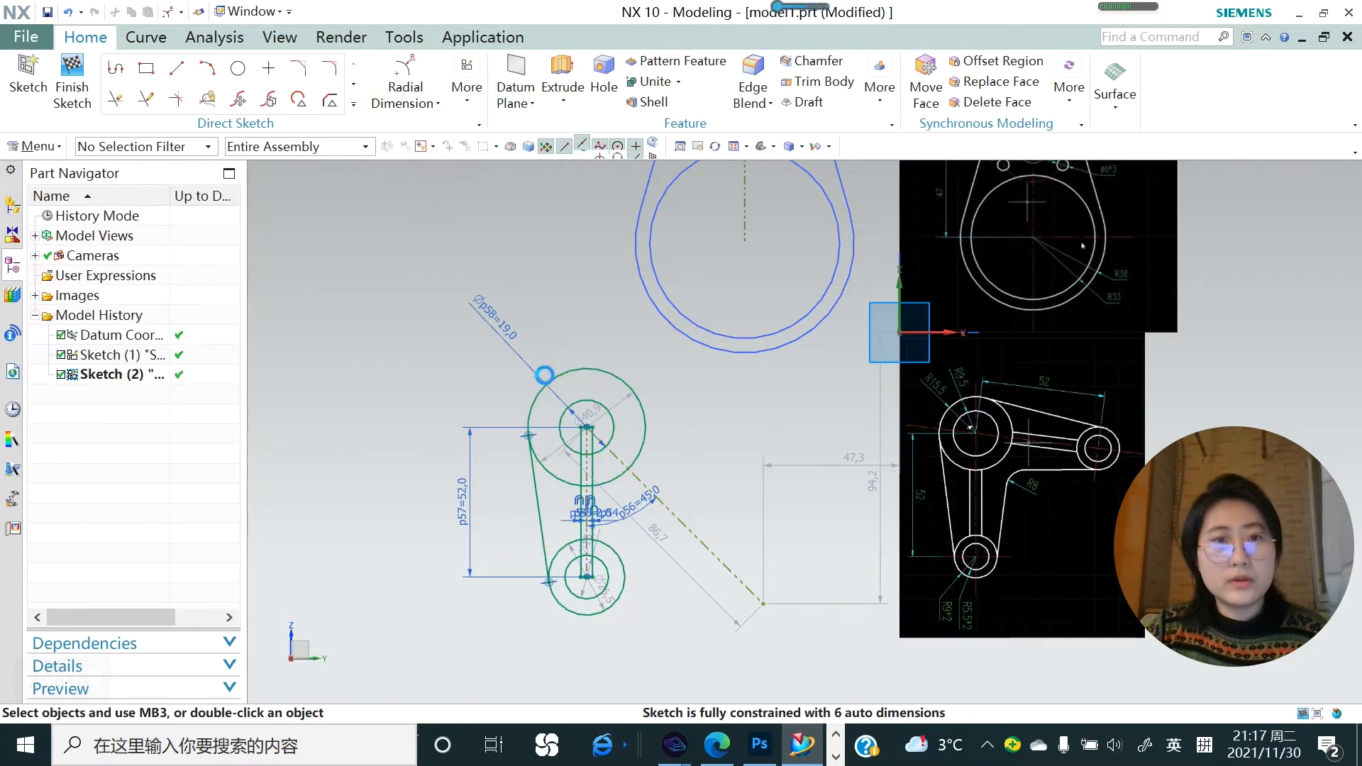
pyautogui.click(494, 394)
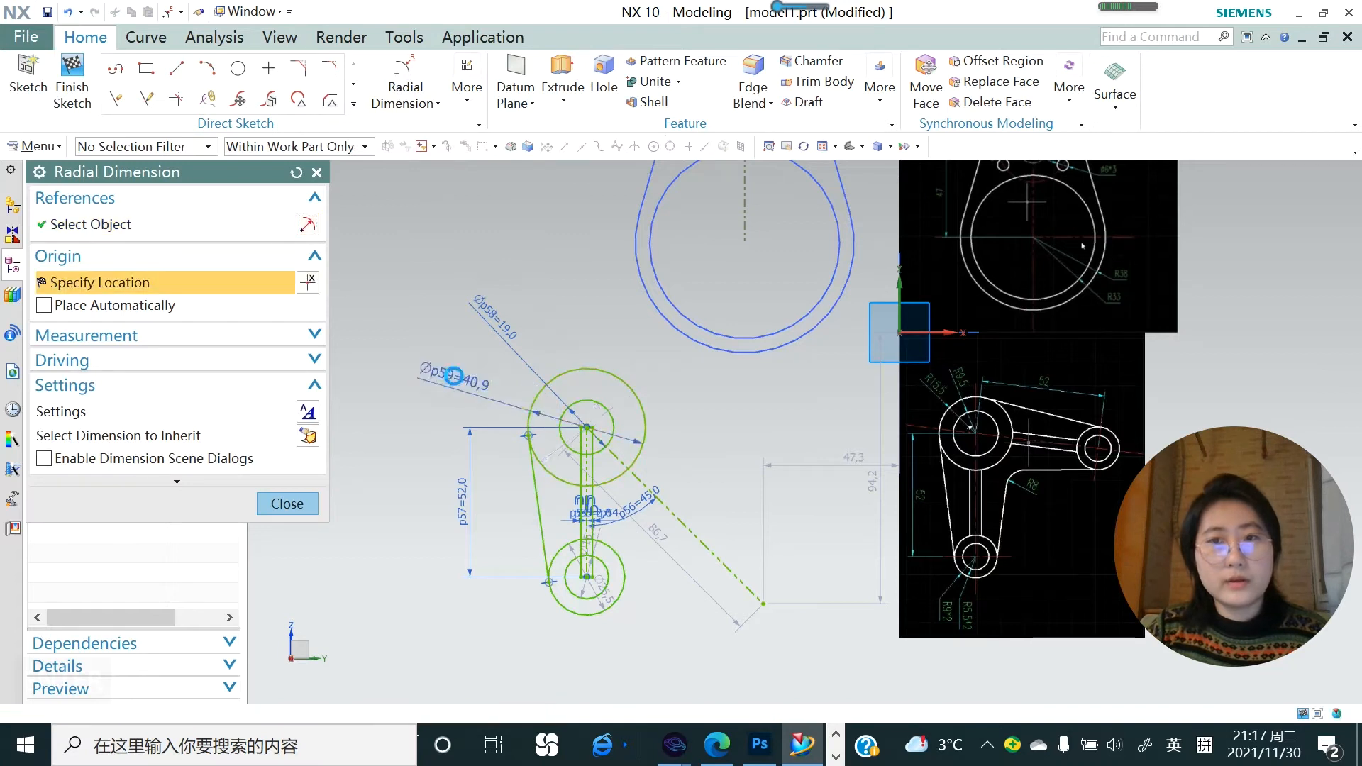
pyautogui.click(454, 376)
pyautogui.write('31')
pyautogui.press('Return')
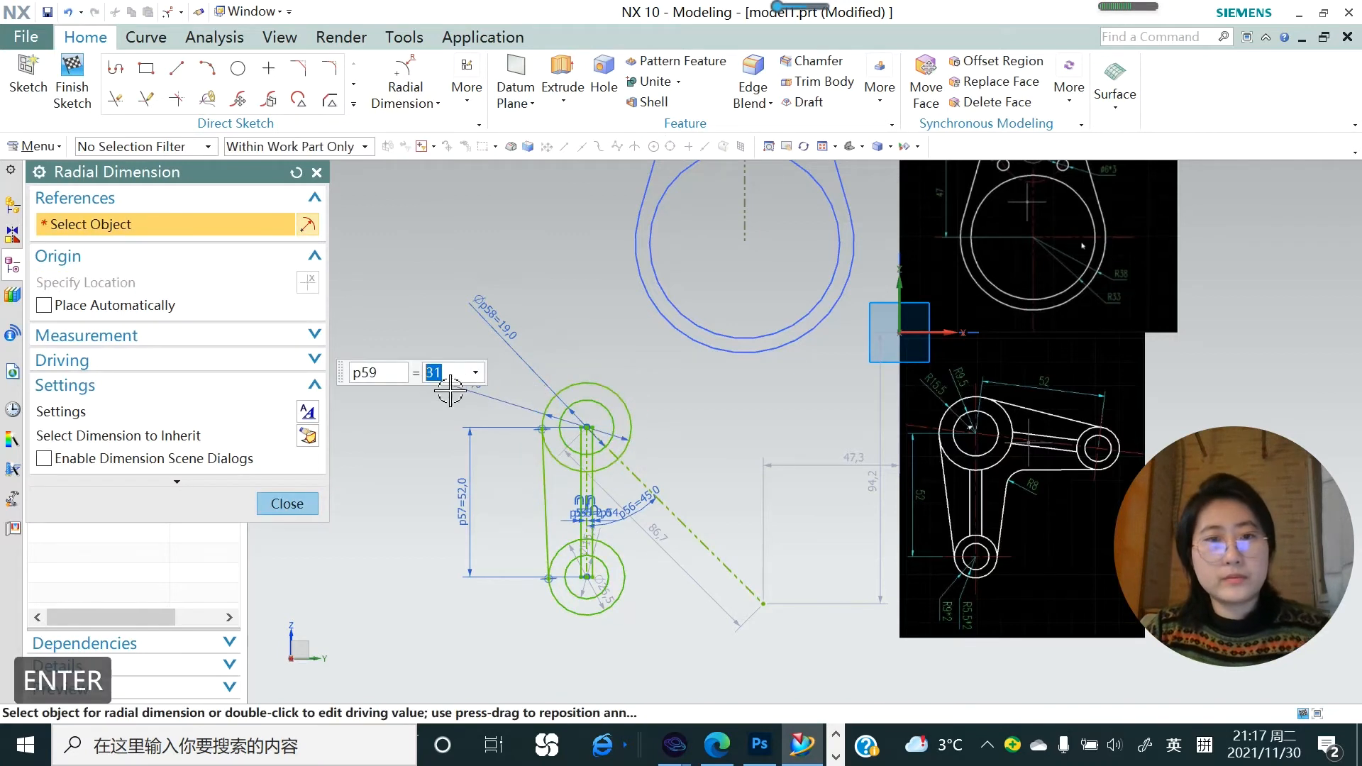
pyautogui.click(300, 503)
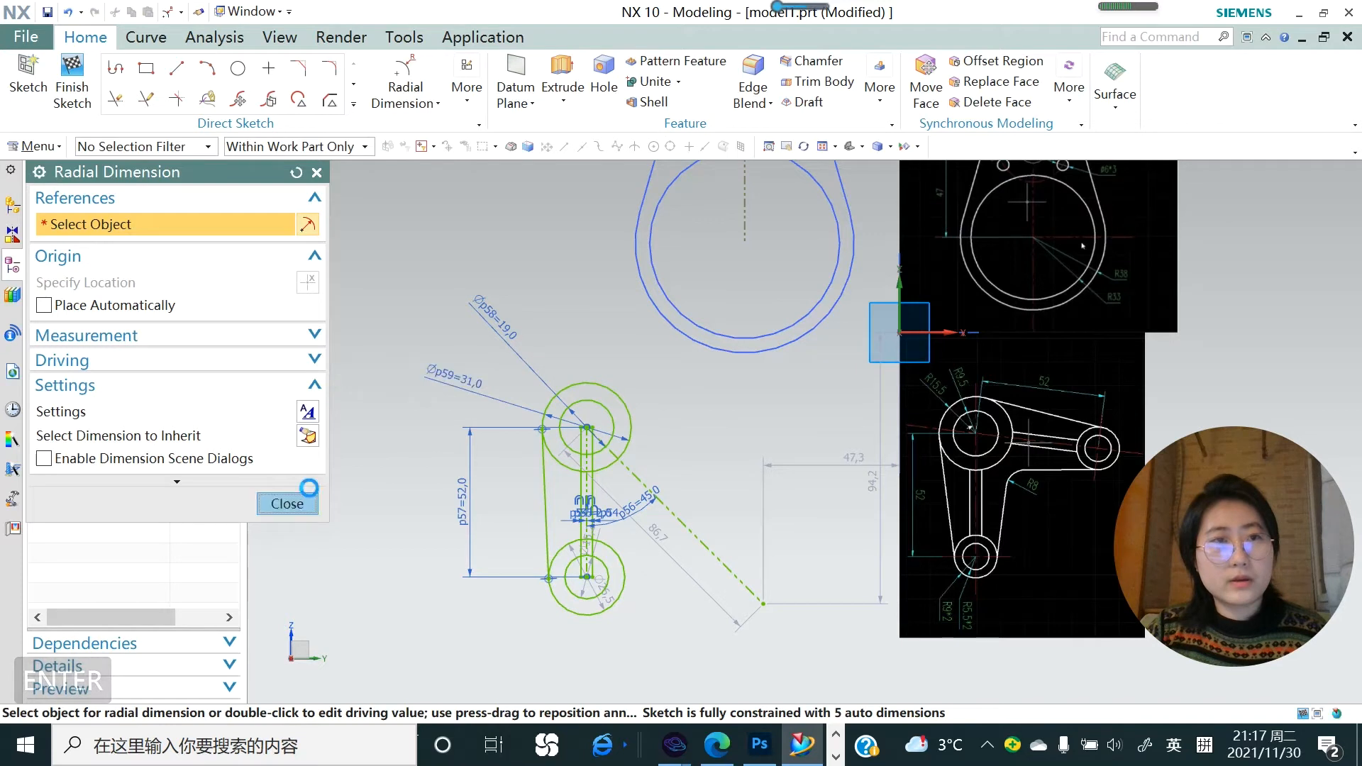
# - Add a diameter dimension of 10 mm to the inner circle of the small lower pair
pyautogui.click(410, 105)
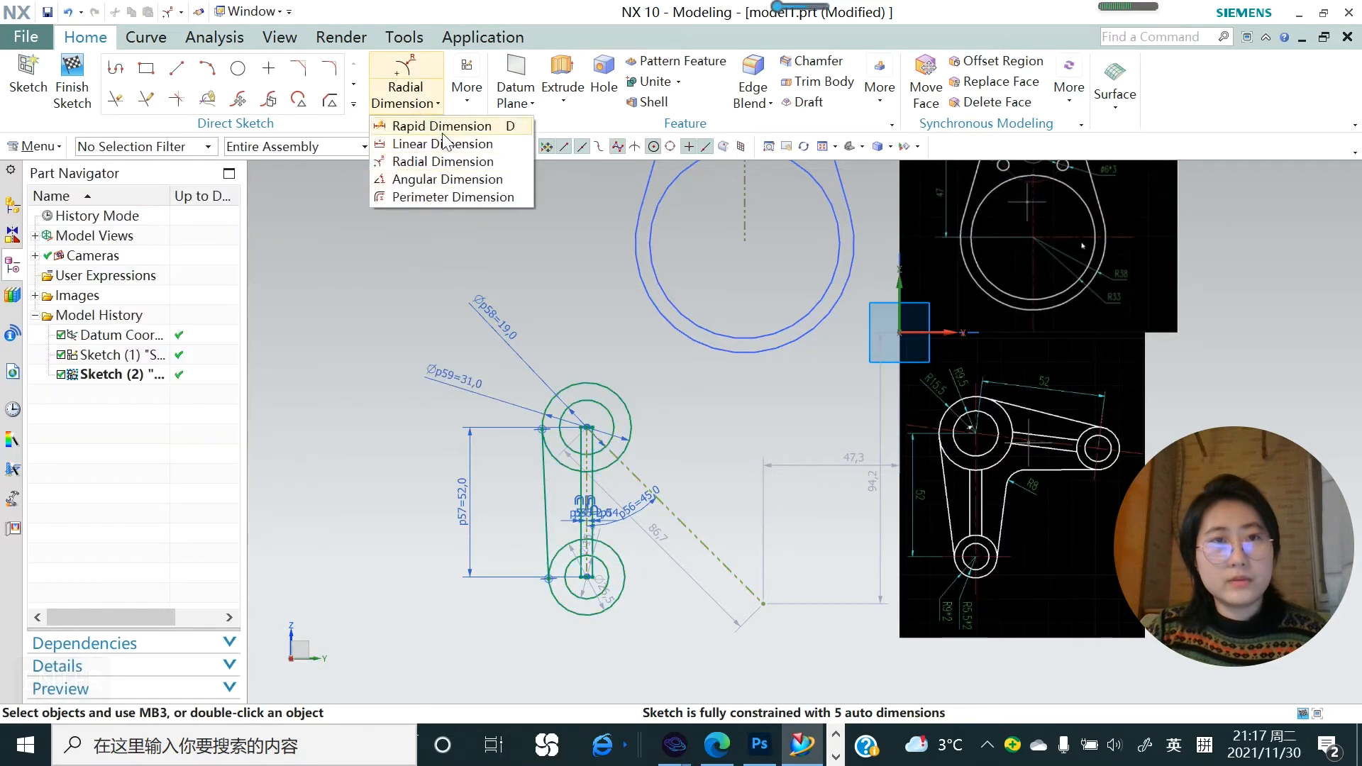
pyautogui.click(432, 156)
pyautogui.scroll(-3, 611, 589)
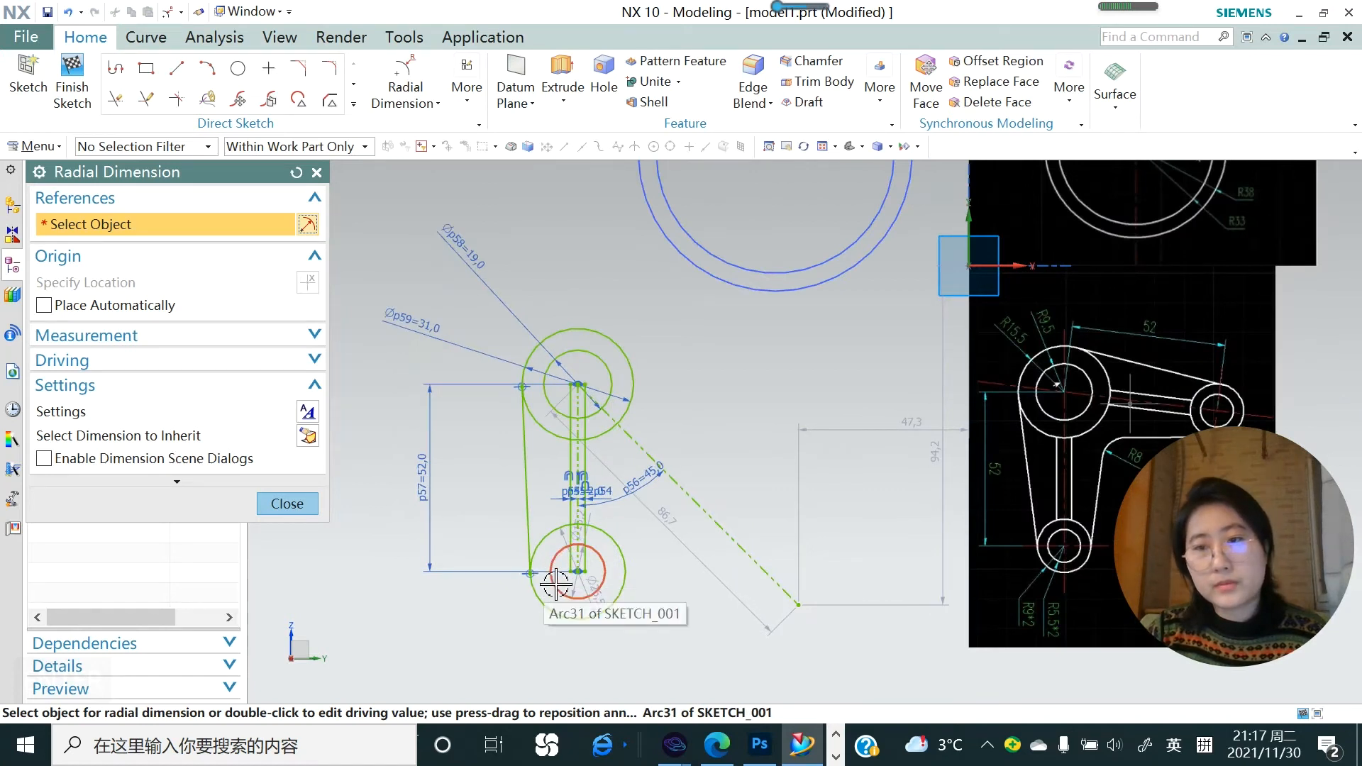
pyautogui.click(557, 583)
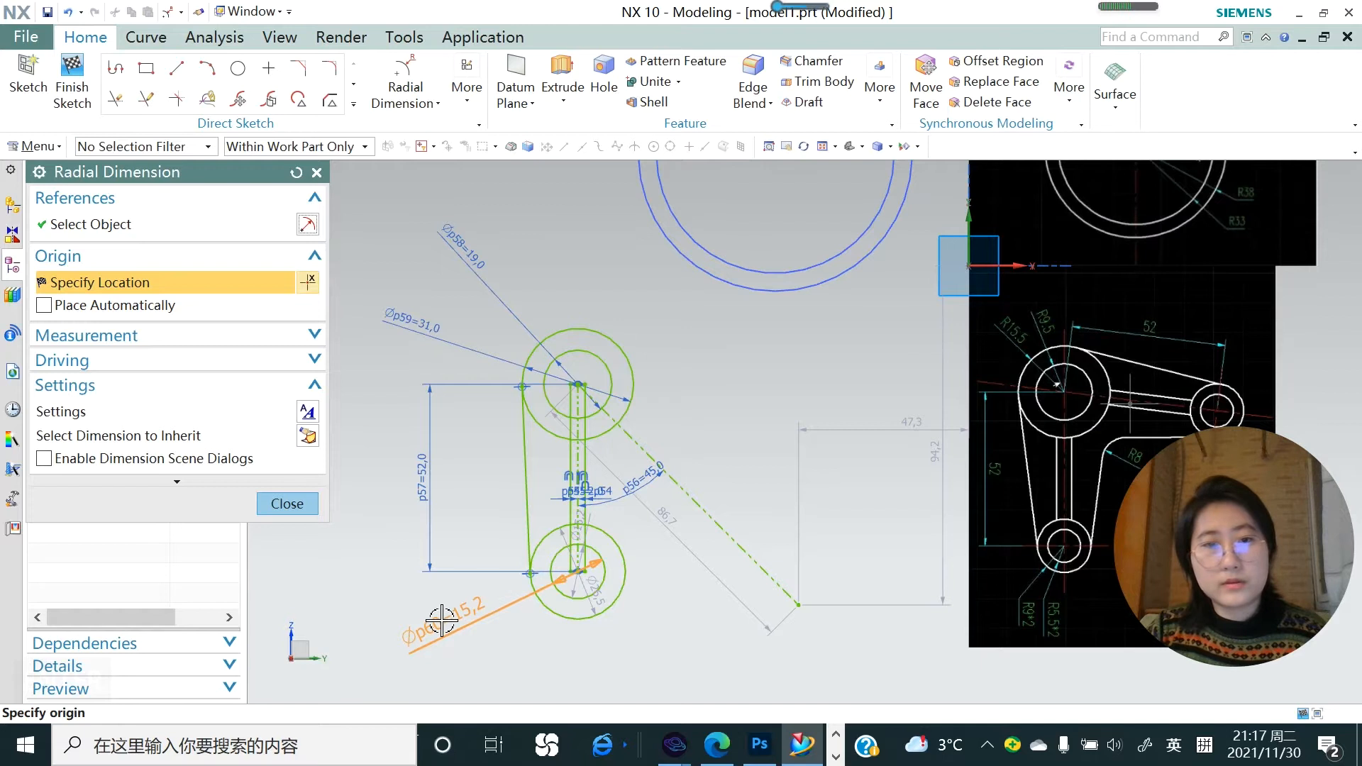
pyautogui.click(440, 621)
pyautogui.write('10')
pyautogui.press('Return')
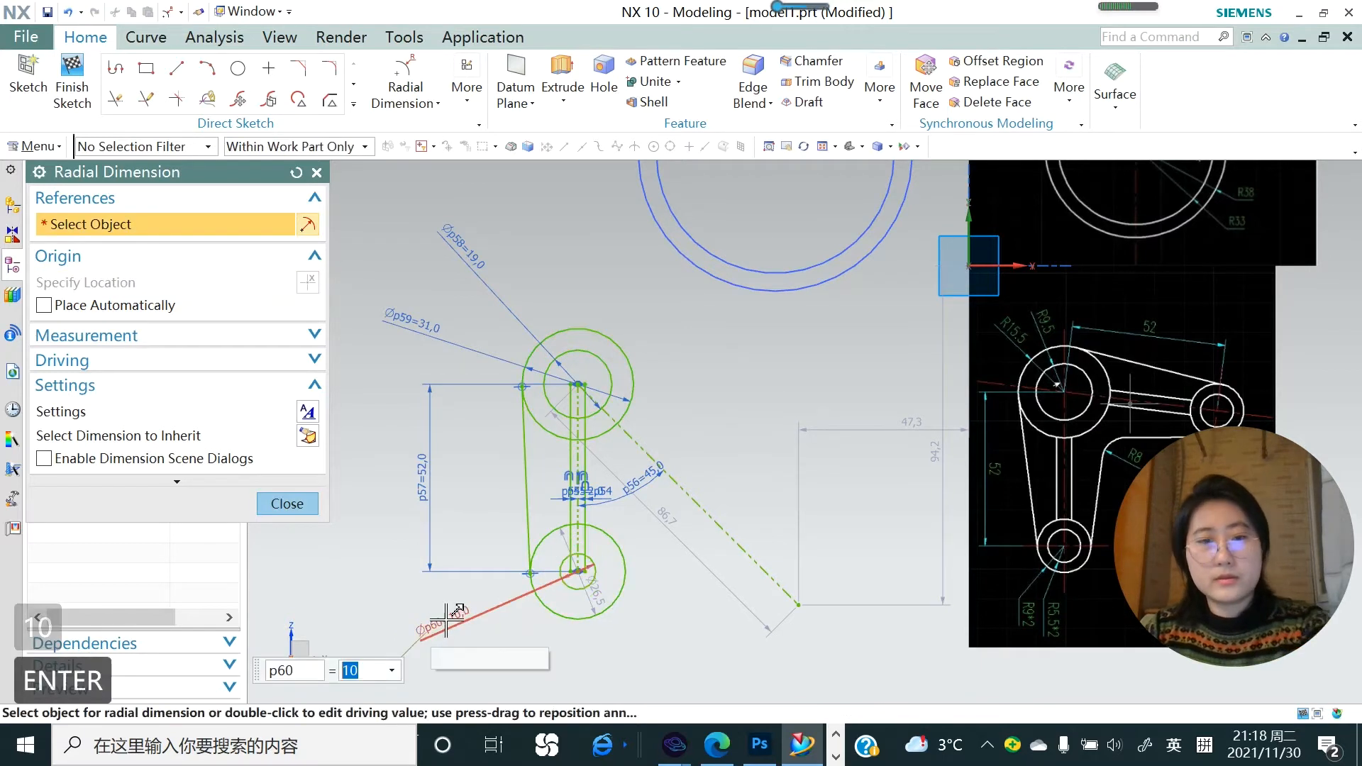
# - Add a diameter dimension of 18 mm to the outer circle of the small lower pair
pyautogui.click(532, 560)
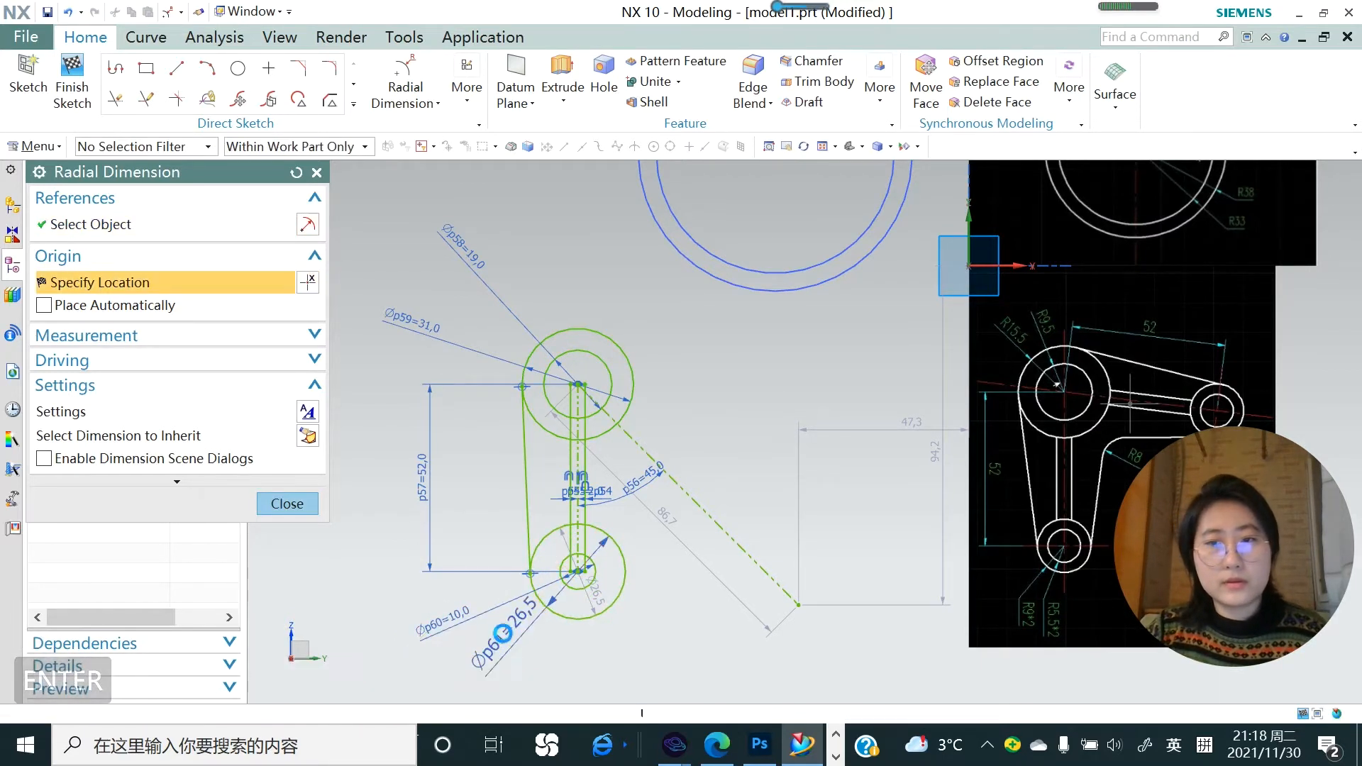
pyautogui.click(502, 634)
pyautogui.write('18')
pyautogui.press('Return')
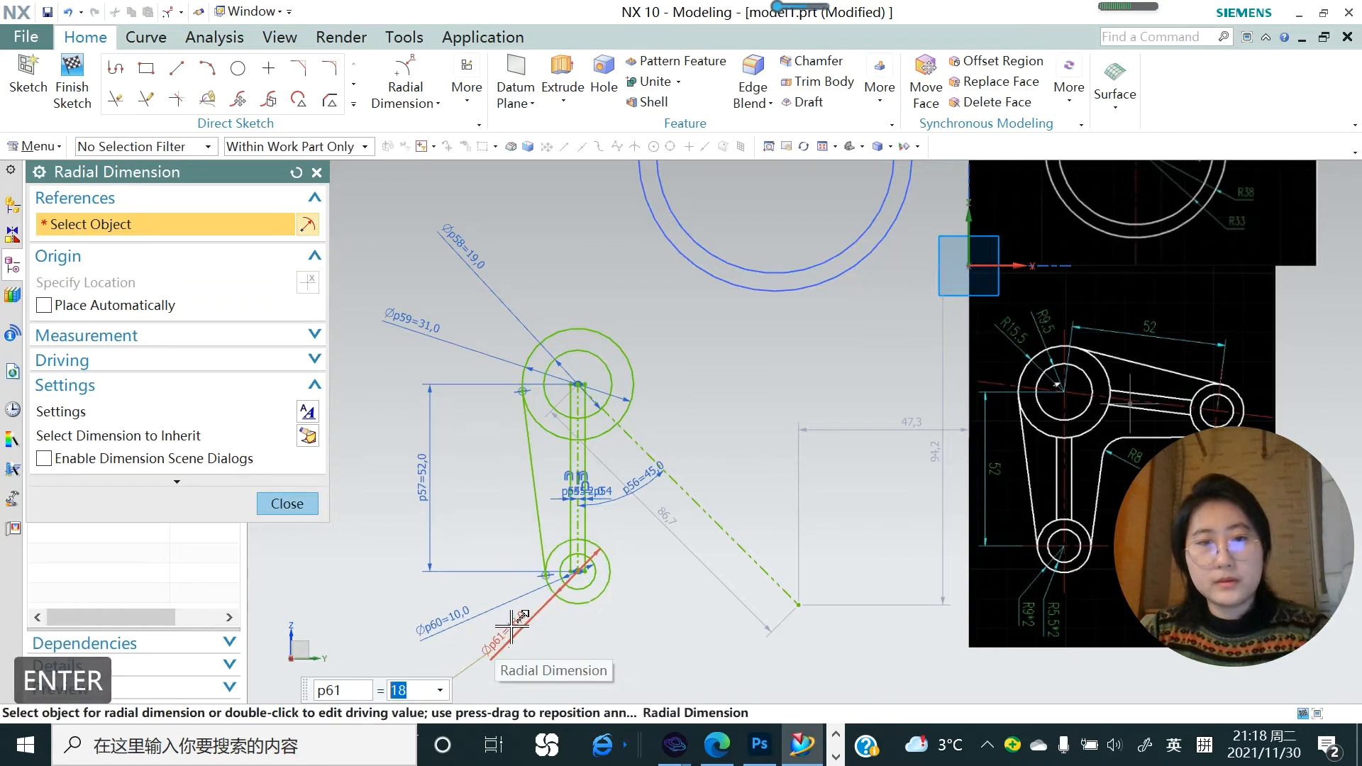
pyautogui.click(289, 506)
# - Mirror the outer tangent line of the lower arm about the vertical centerline
pyautogui.scroll(-2, 407, 479)
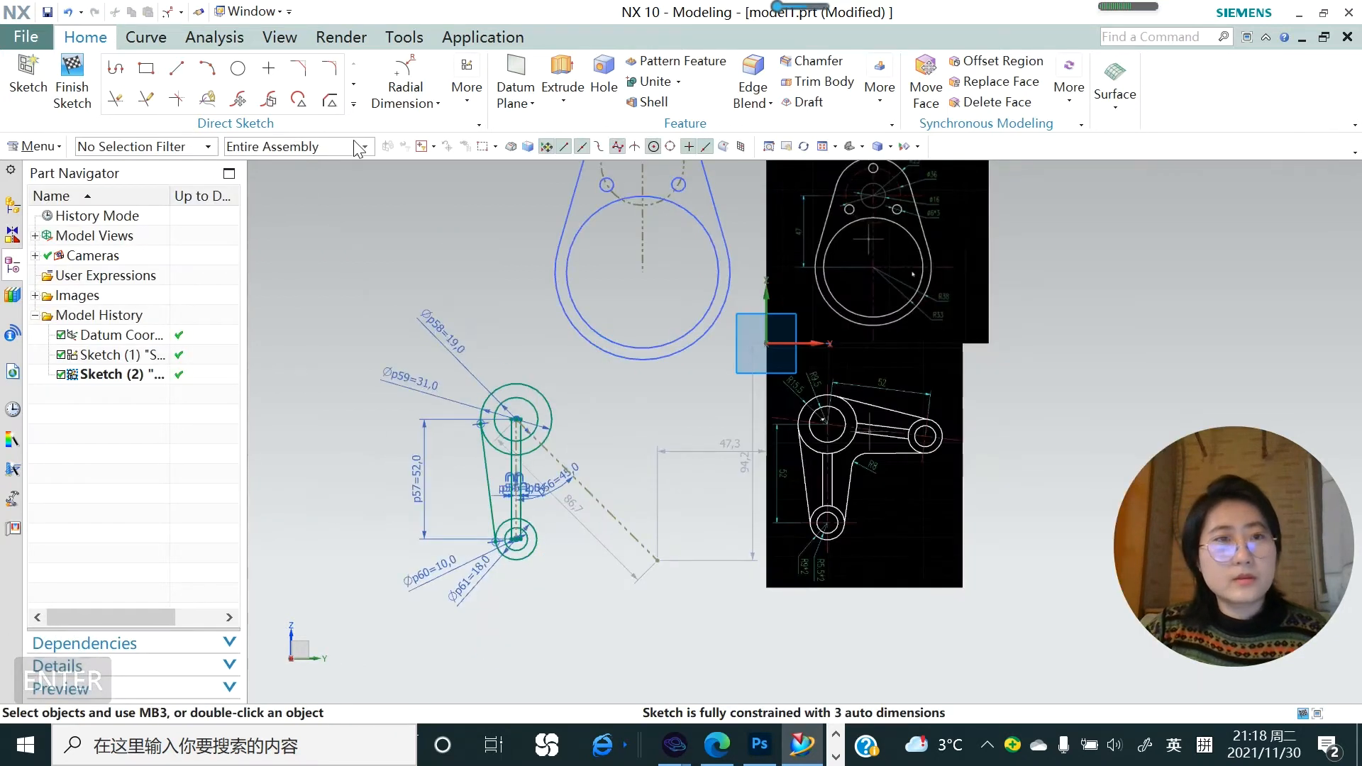
pyautogui.click(353, 107)
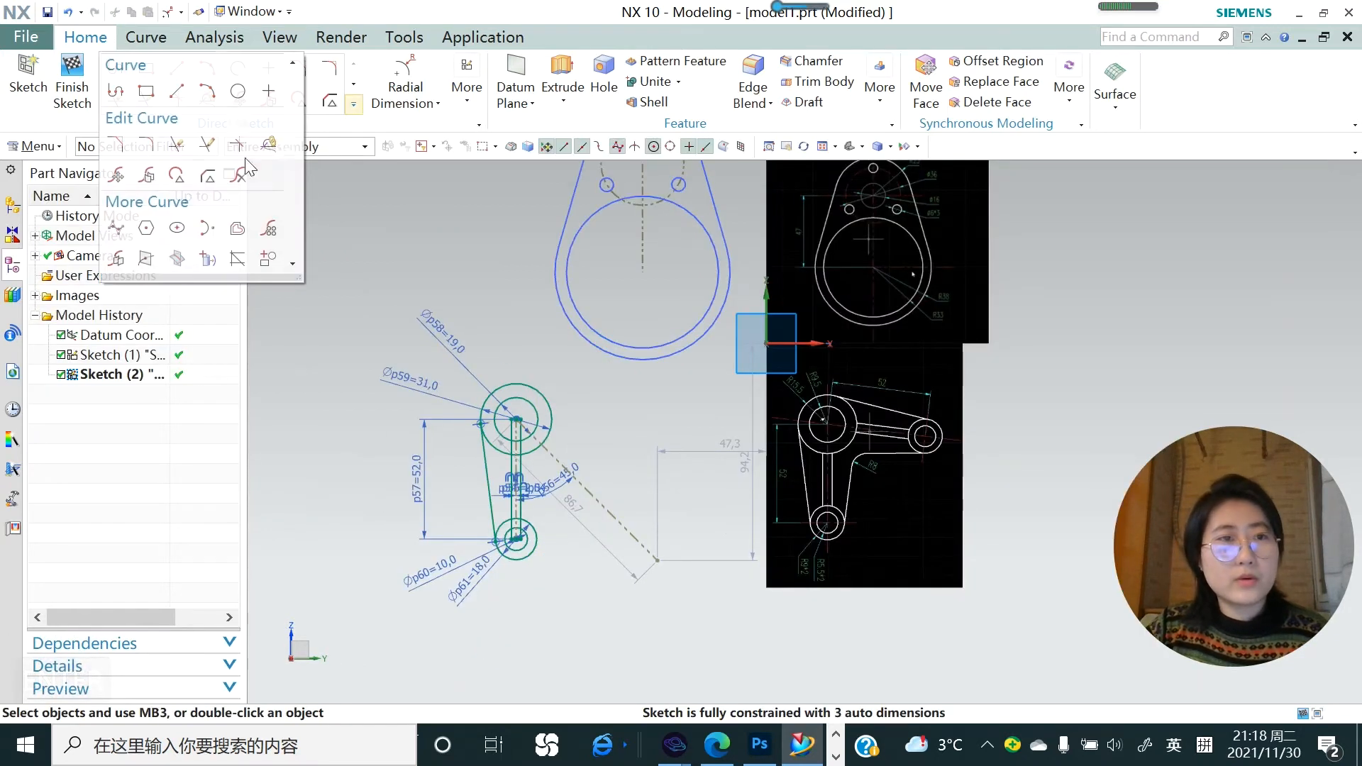
pyautogui.click(120, 261)
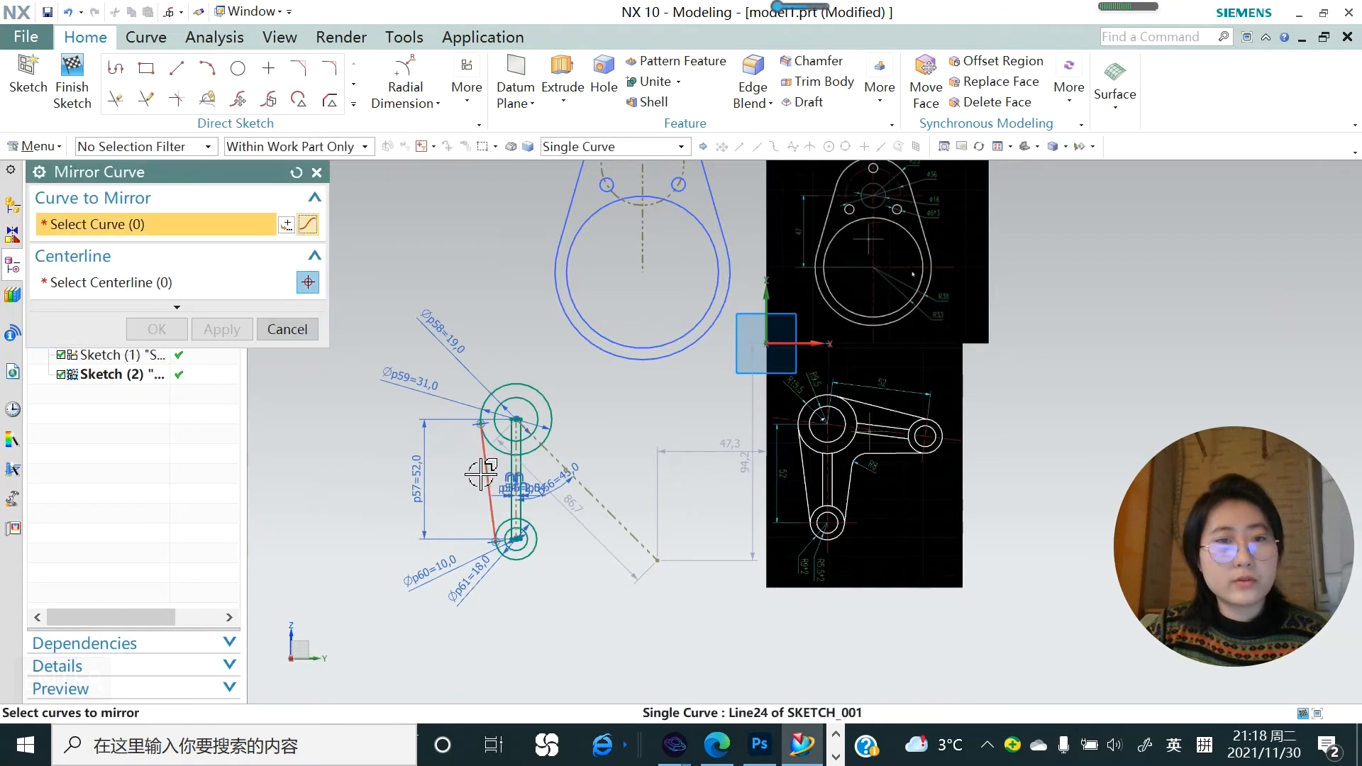
pyautogui.click(139, 283)
pyautogui.scroll(3, 503, 465)
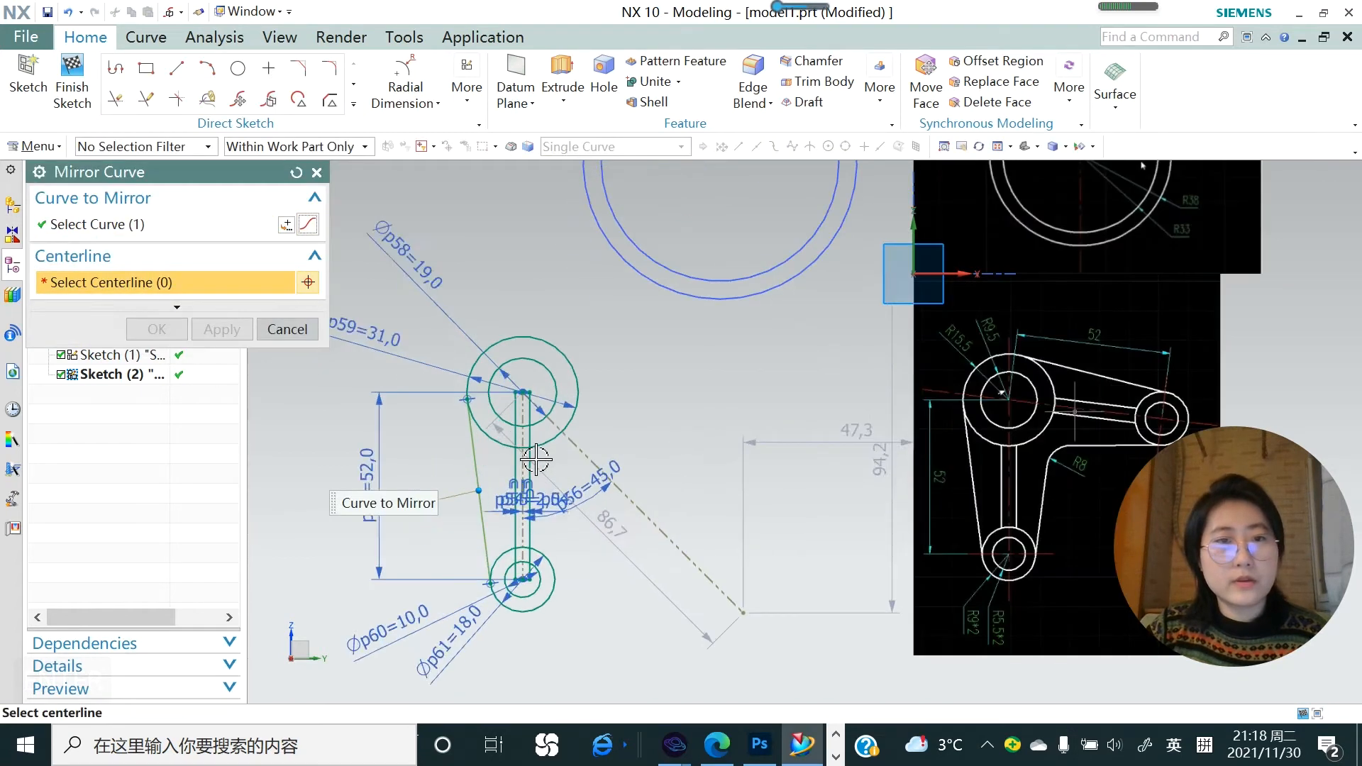
pyautogui.click(523, 451)
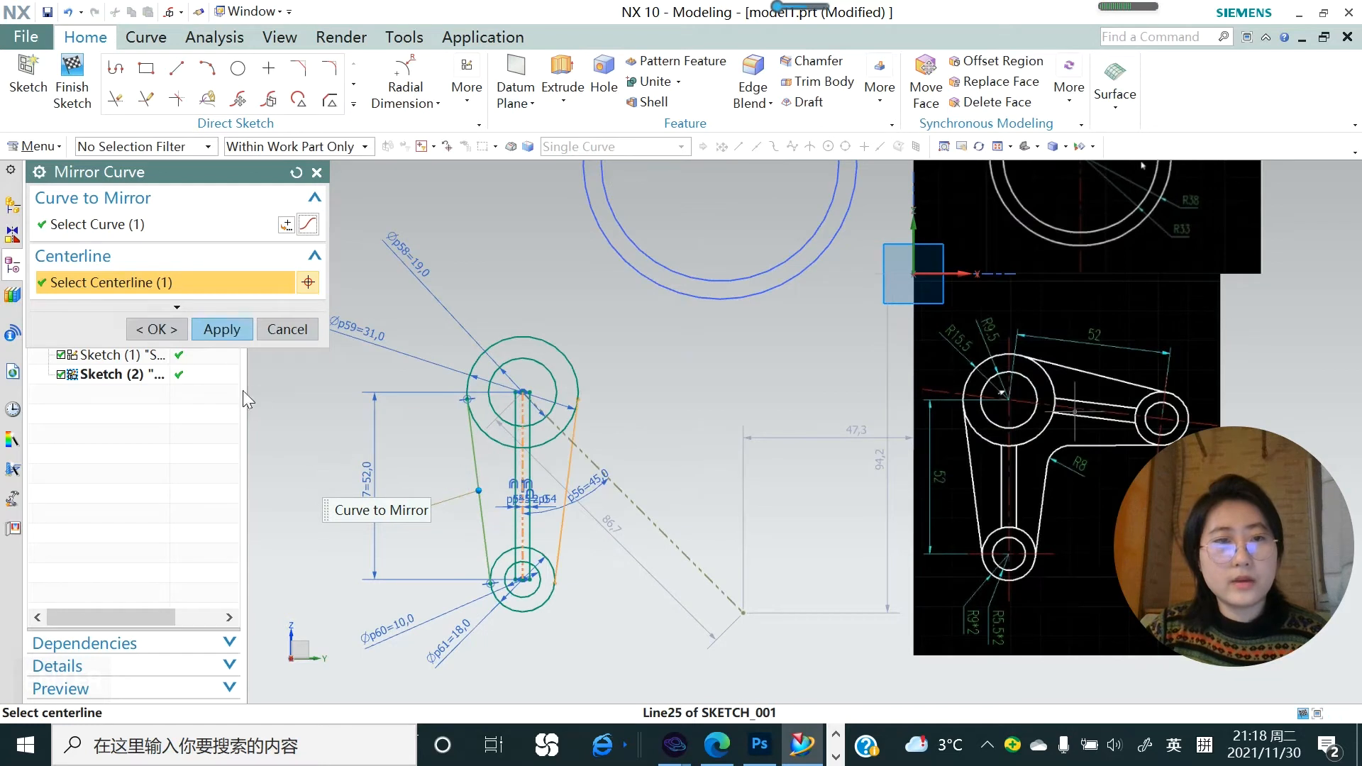
pyautogui.click(221, 330)
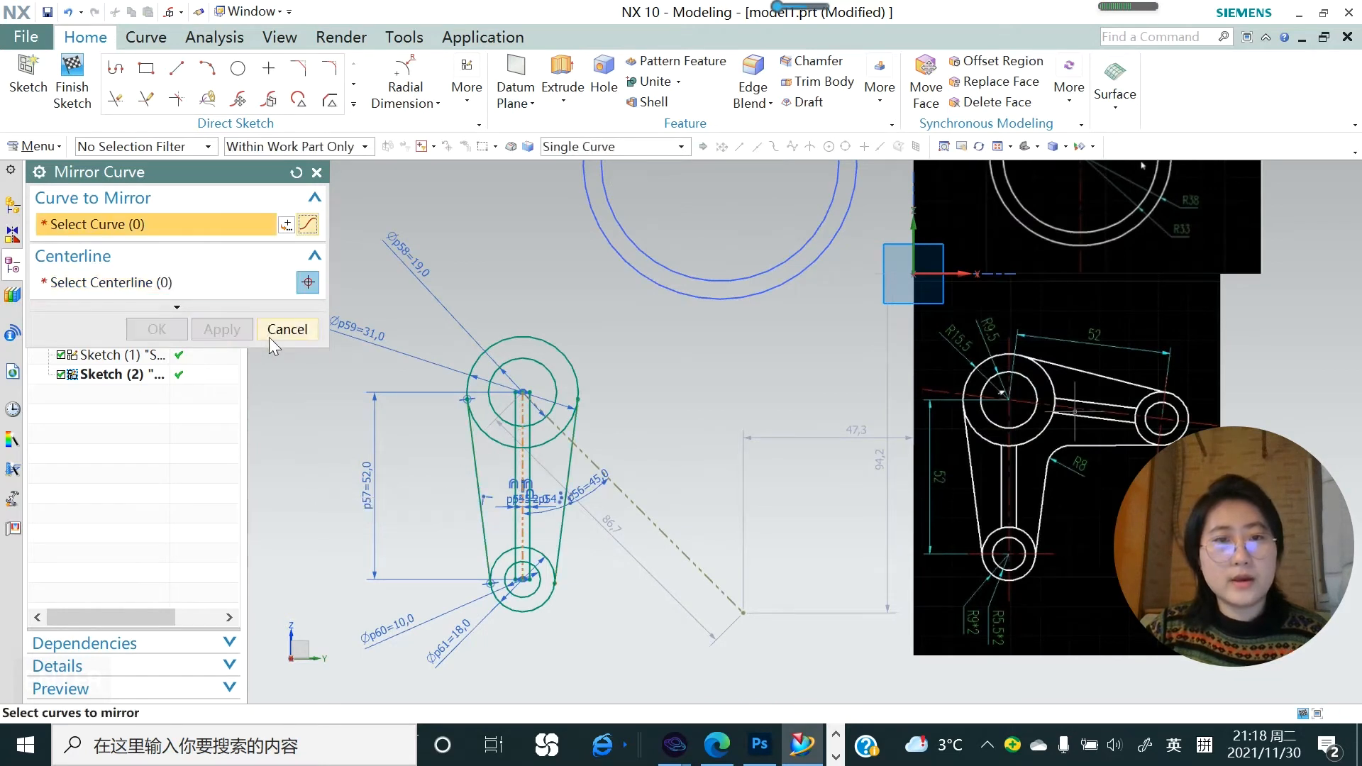
pyautogui.click(474, 474)
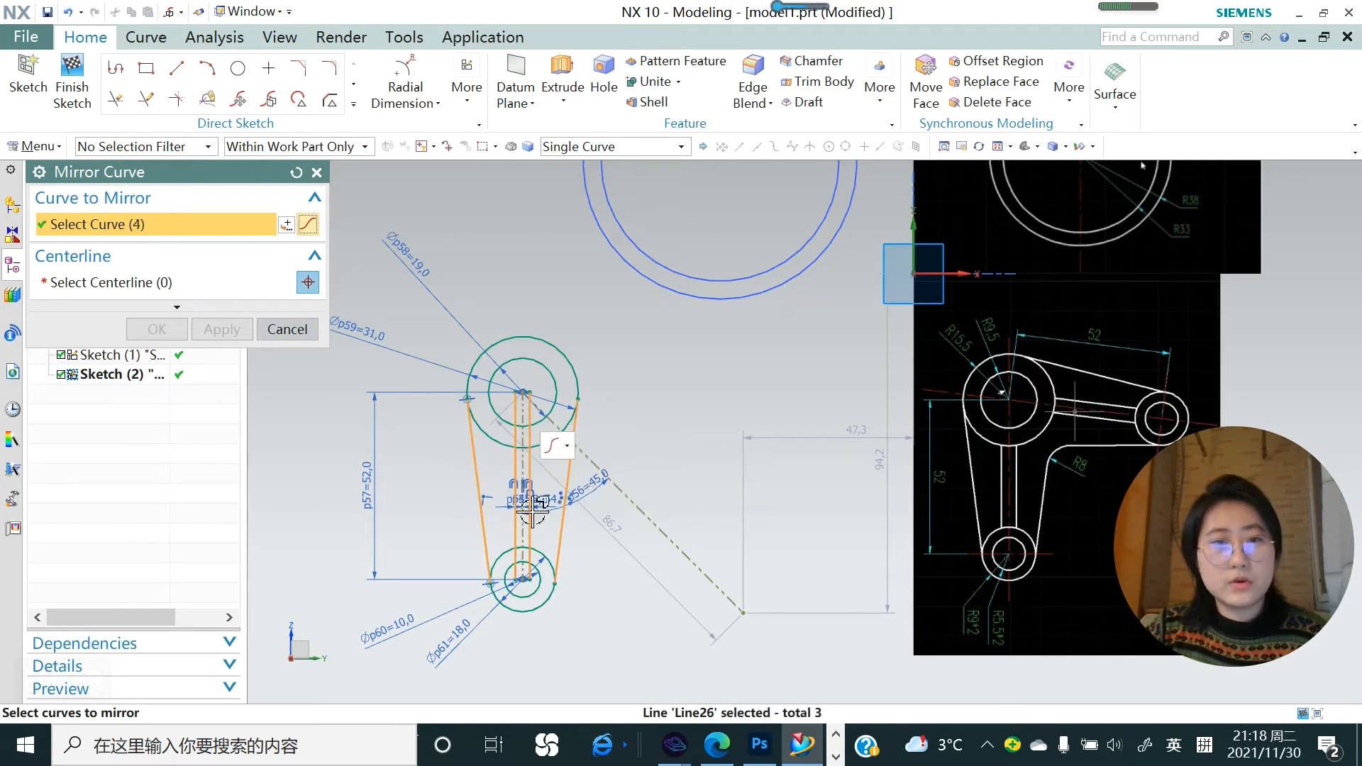
pyautogui.click(514, 566)
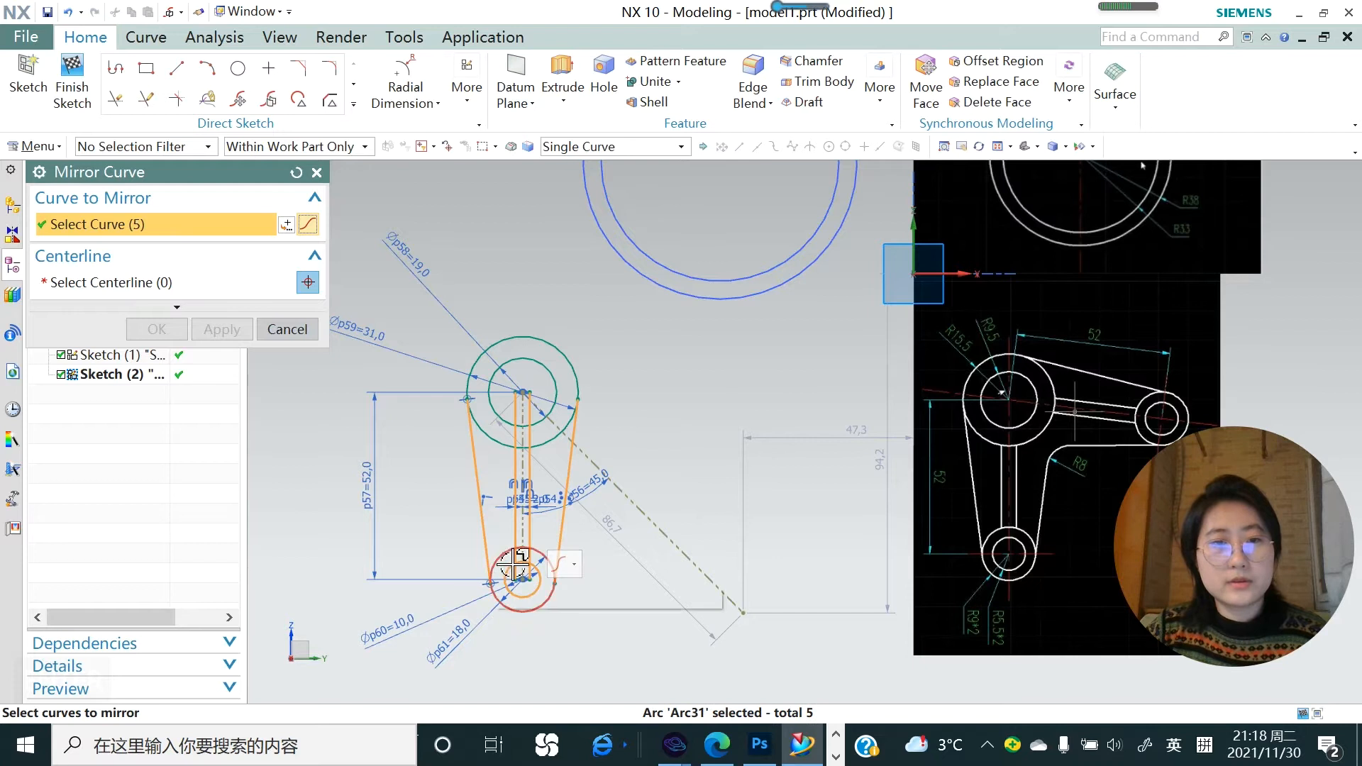
pyautogui.click(317, 171)
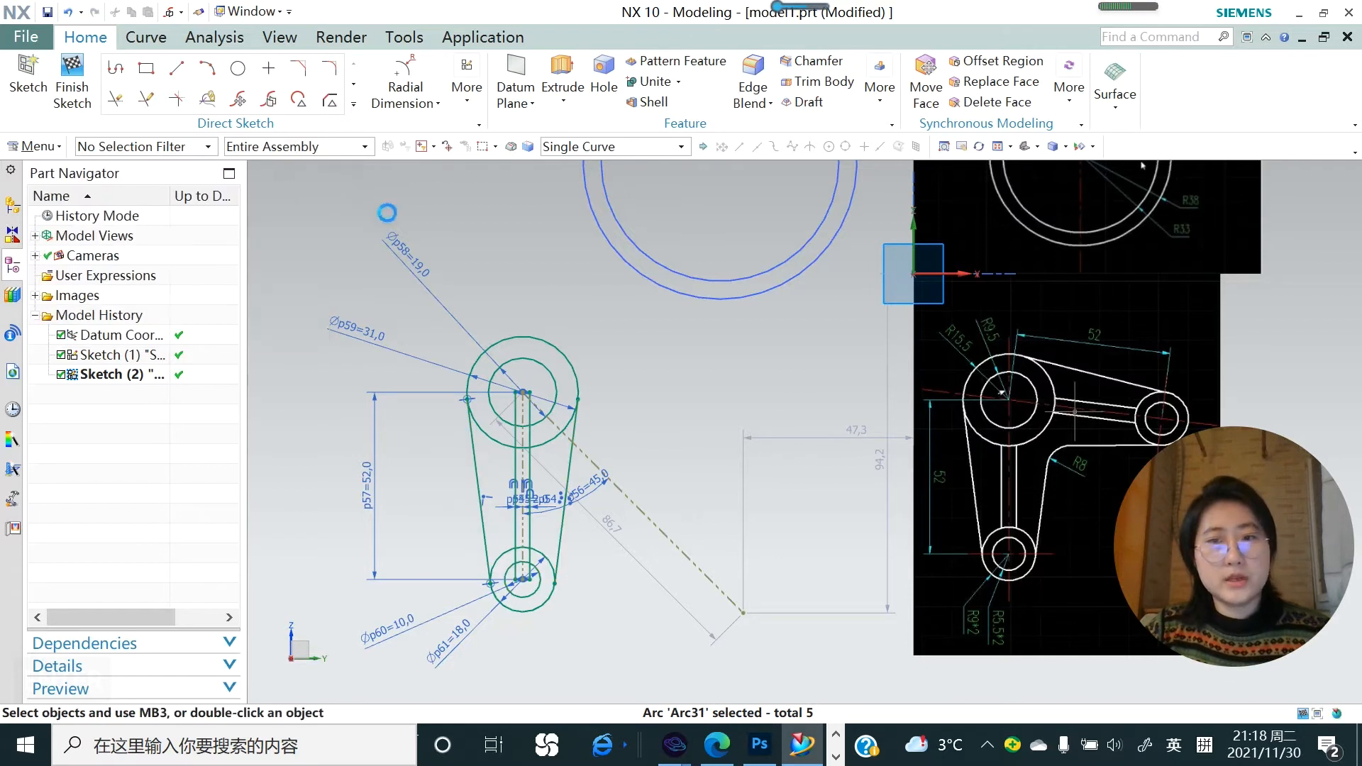
# - Set the diameter of the inner circle of the small lower pair to 11 mm
pyautogui.scroll(5, 980, 645)
pyautogui.scroll(-5, 978, 642)
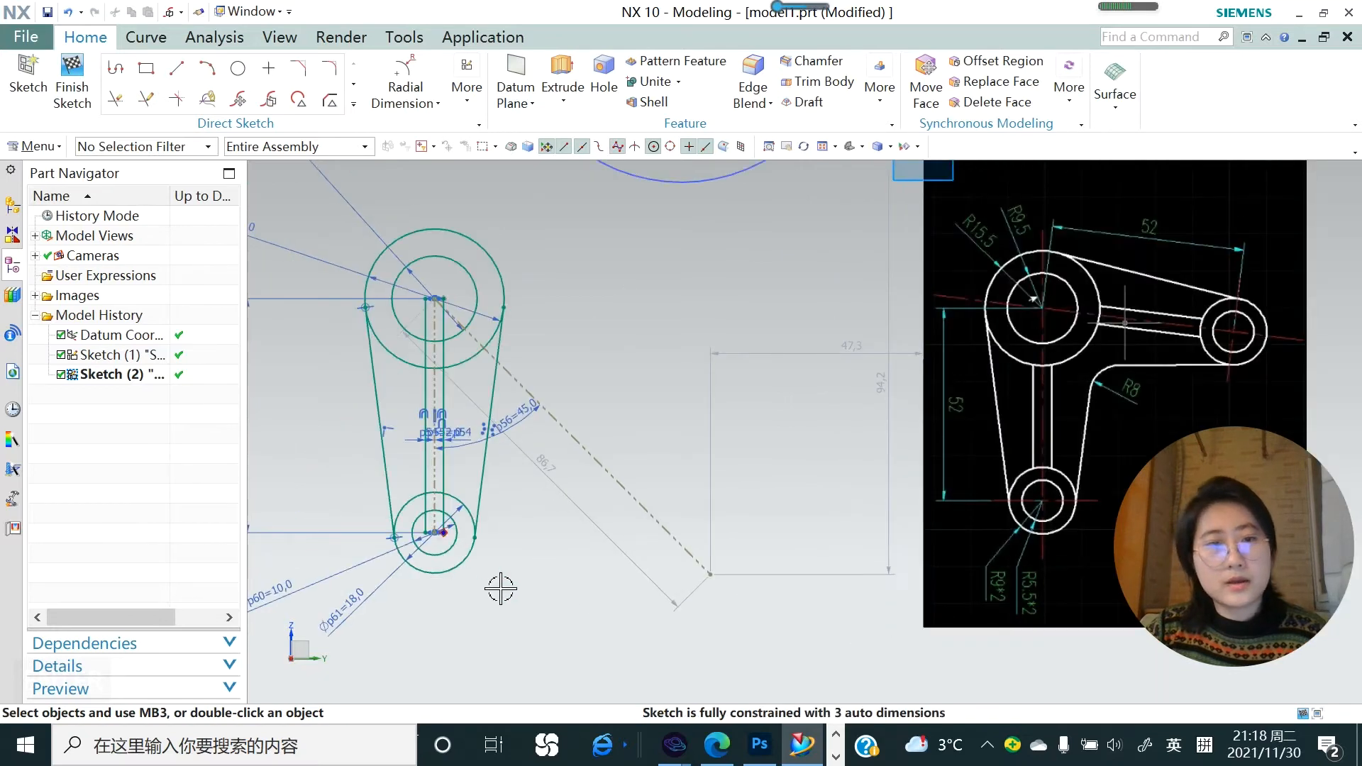
pyautogui.doubleClick(284, 591)
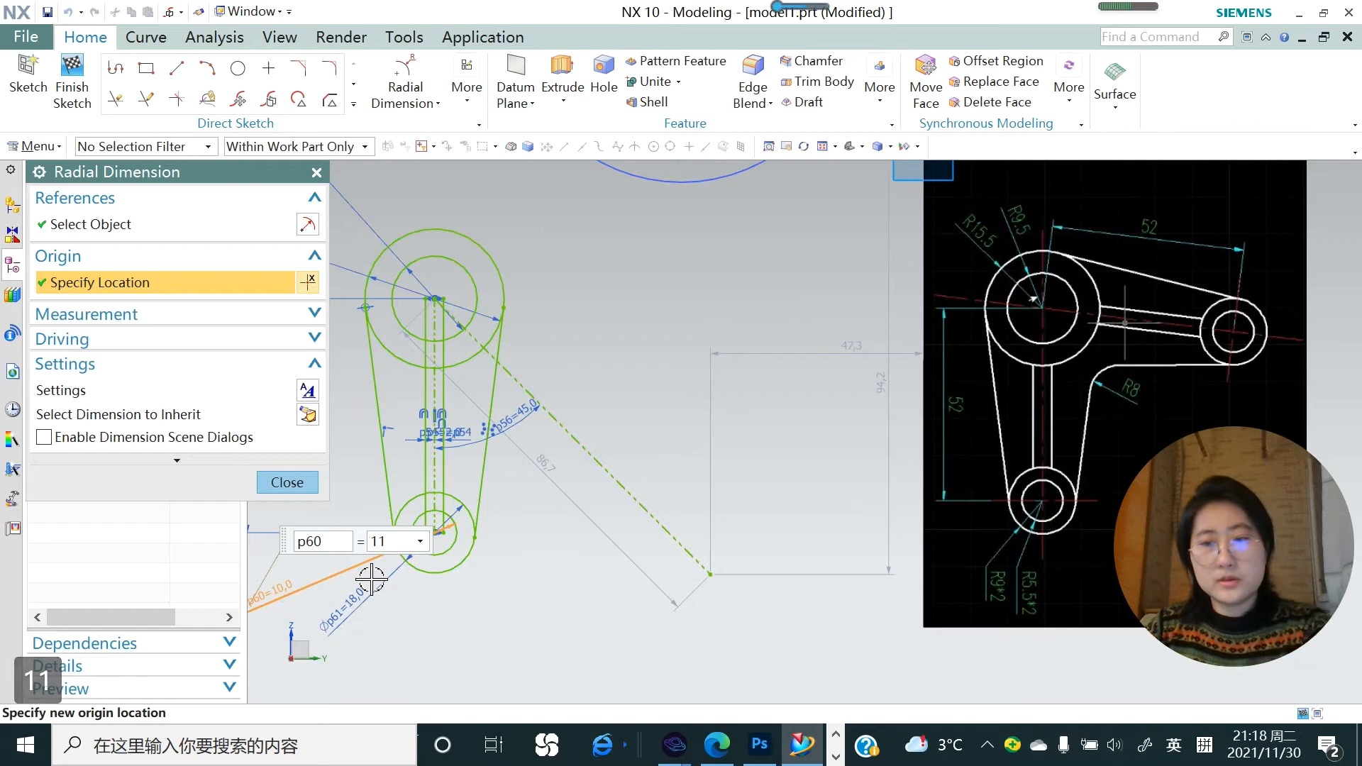
pyautogui.write('11')
pyautogui.press('Return')
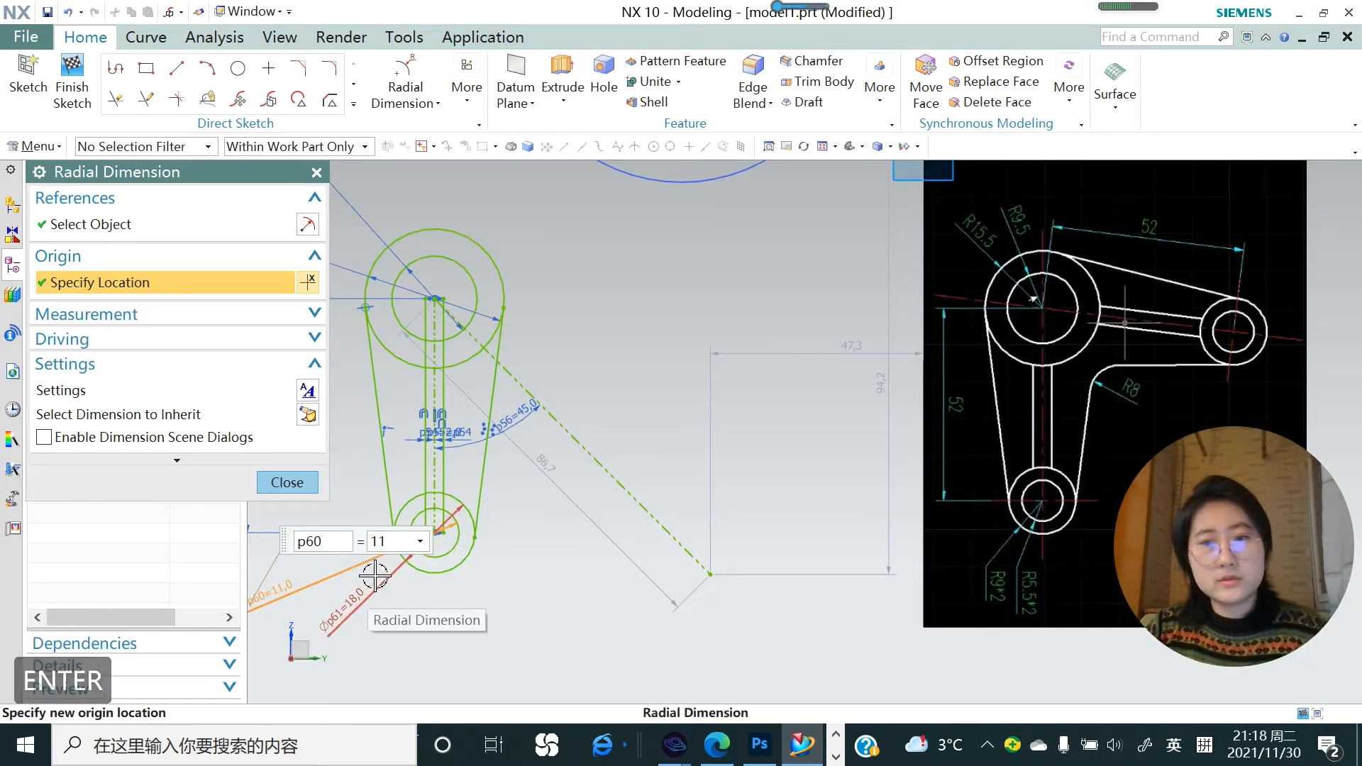
pyautogui.click(287, 482)
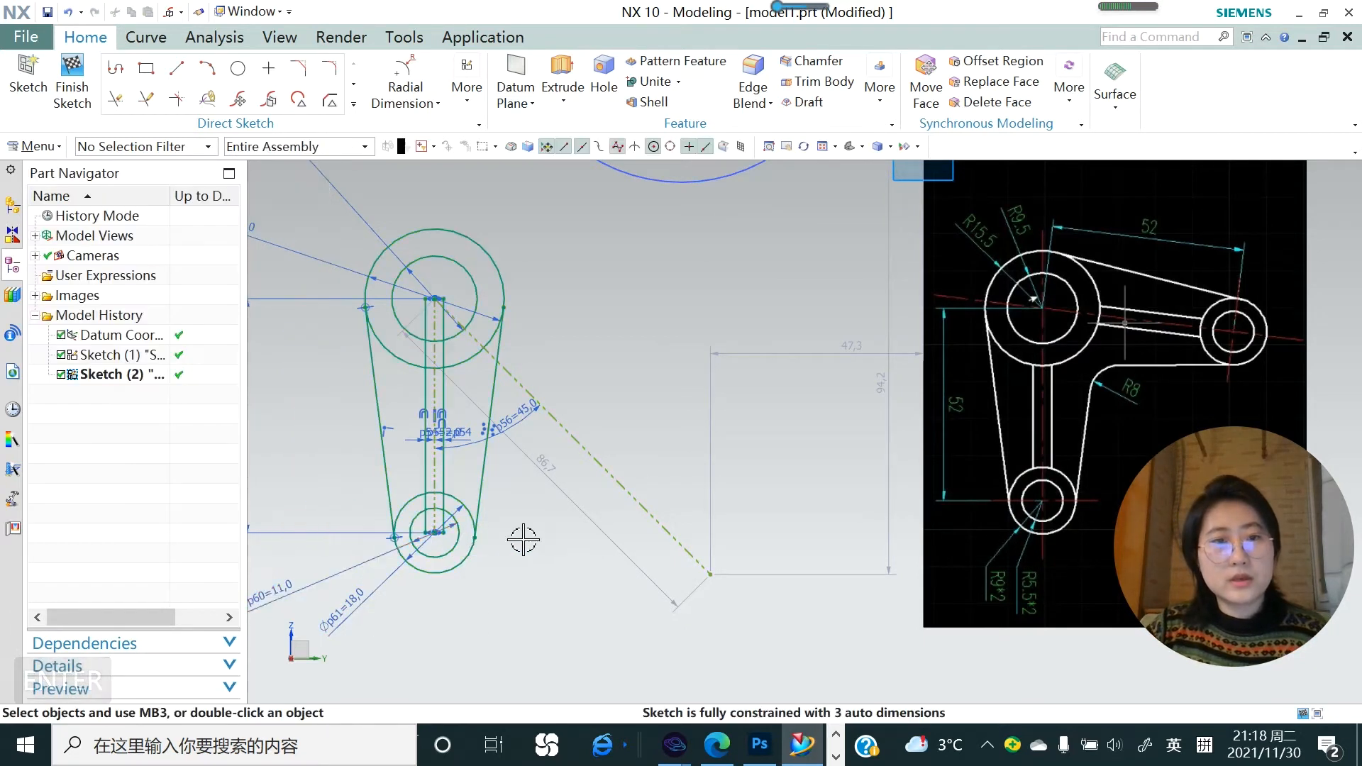
# - Try to mirror the lower arm's tangent lines, rib lines and two small circles about the diagonal centerline
pyautogui.scroll(-1, 523, 541)
pyautogui.click(354, 107)
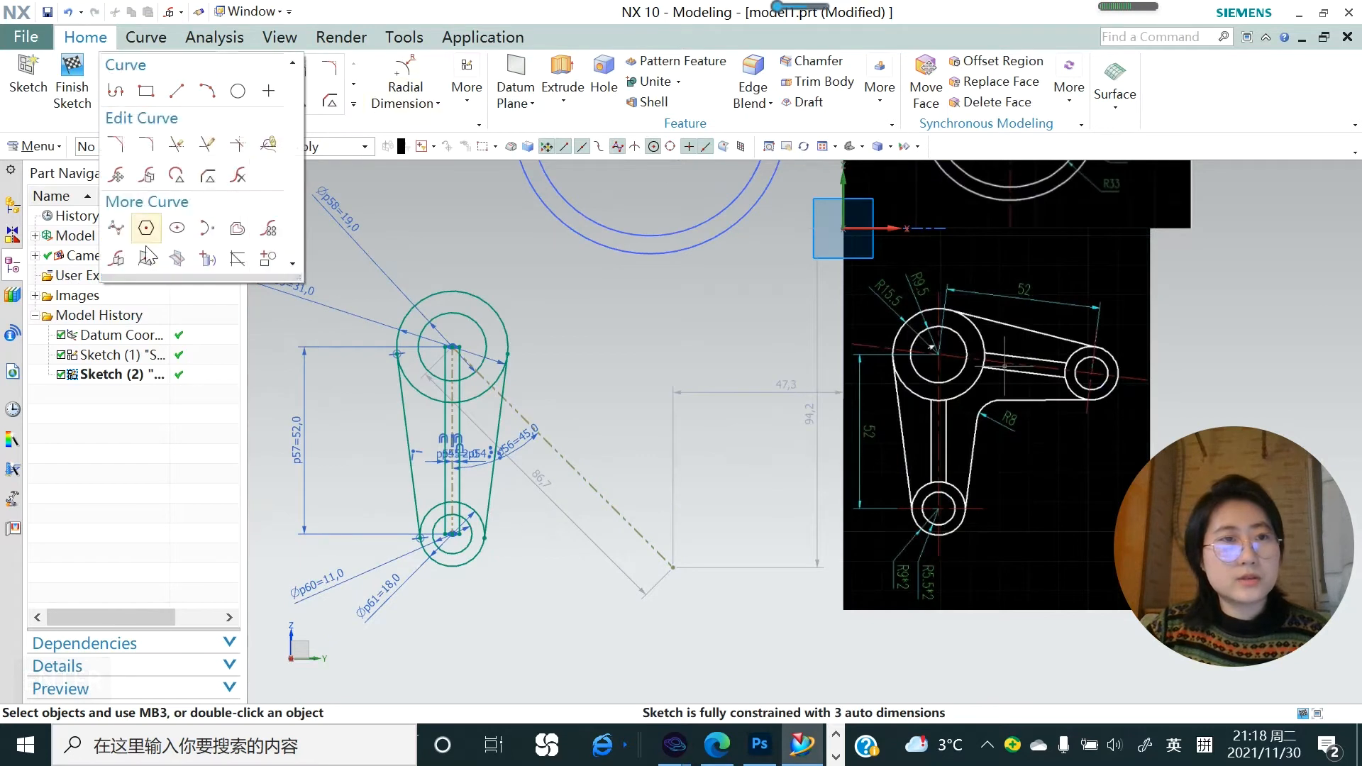
pyautogui.click(118, 259)
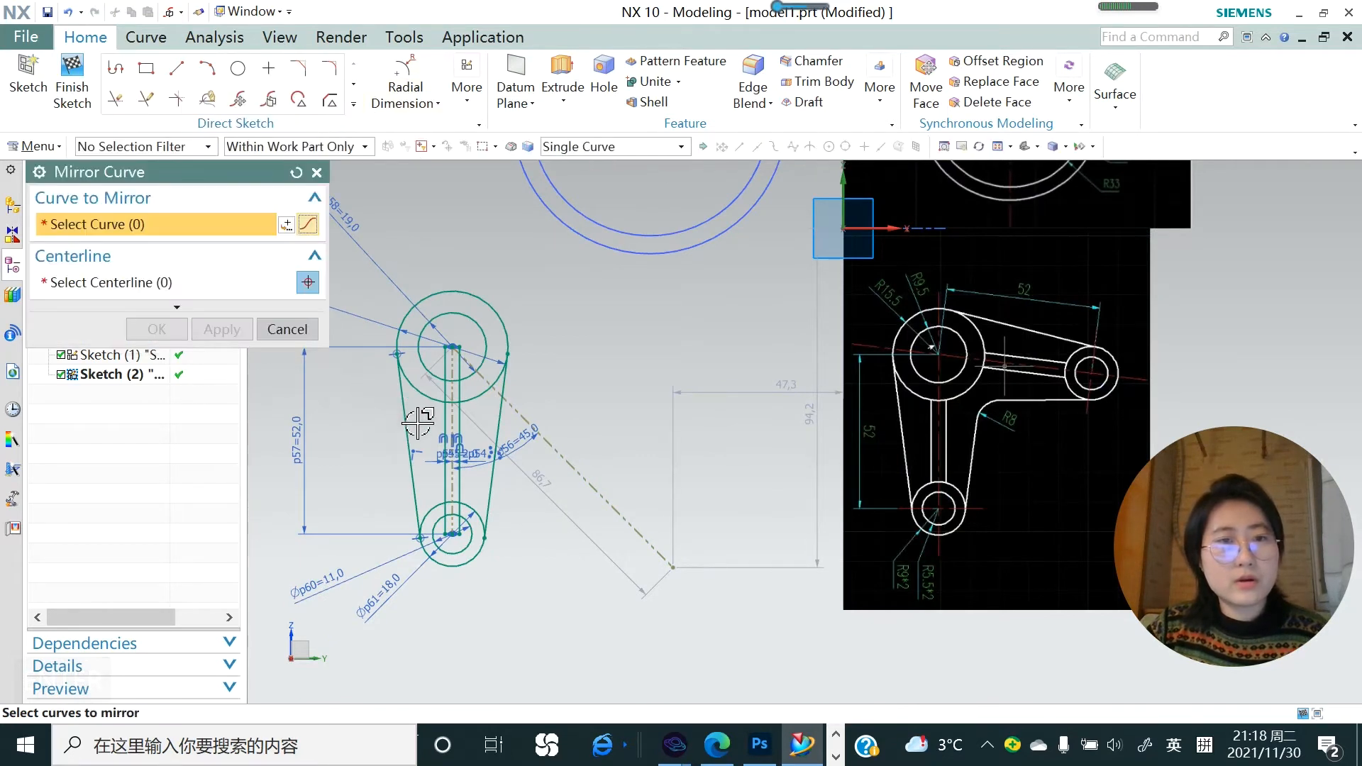
pyautogui.click(408, 436)
pyautogui.click(499, 425)
pyautogui.click(446, 421)
pyautogui.click(458, 393)
pyautogui.click(444, 551)
pyautogui.click(427, 517)
pyautogui.click(142, 288)
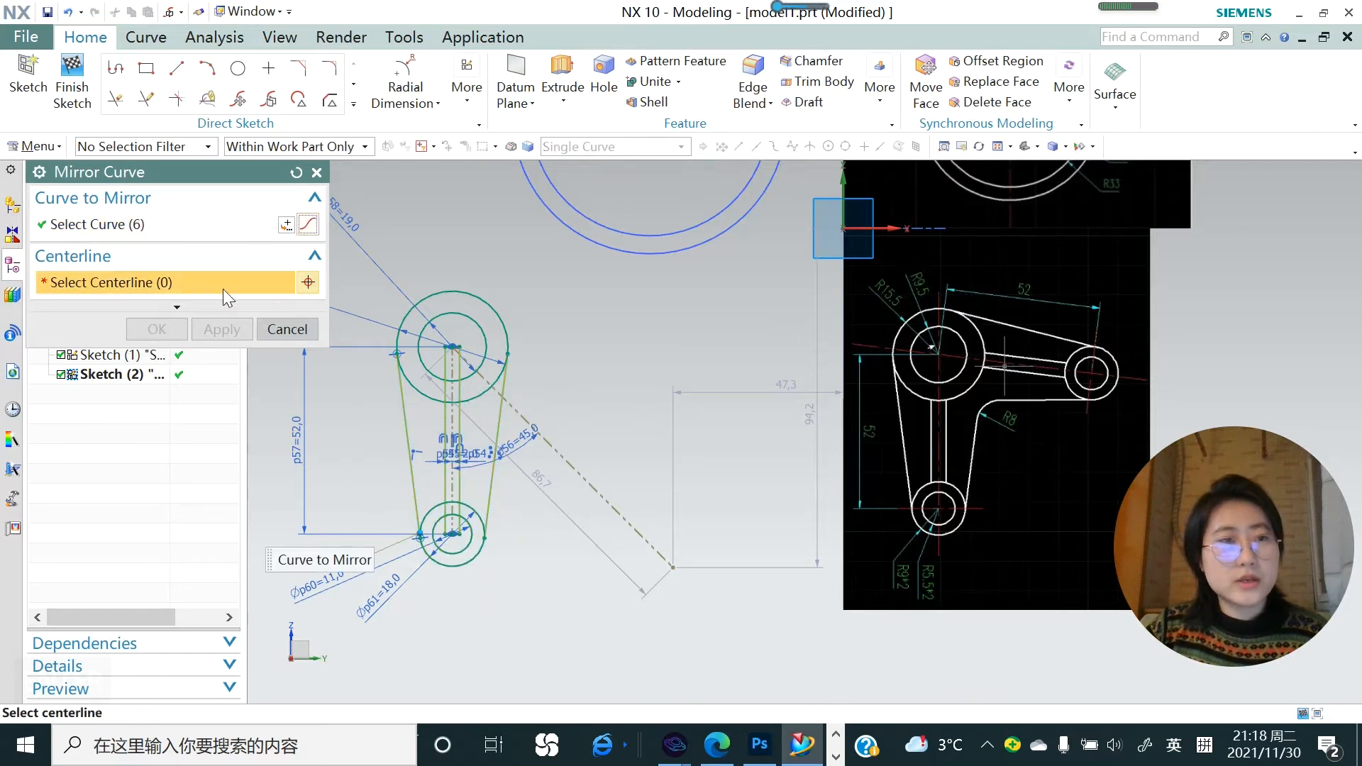
pyautogui.click(562, 463)
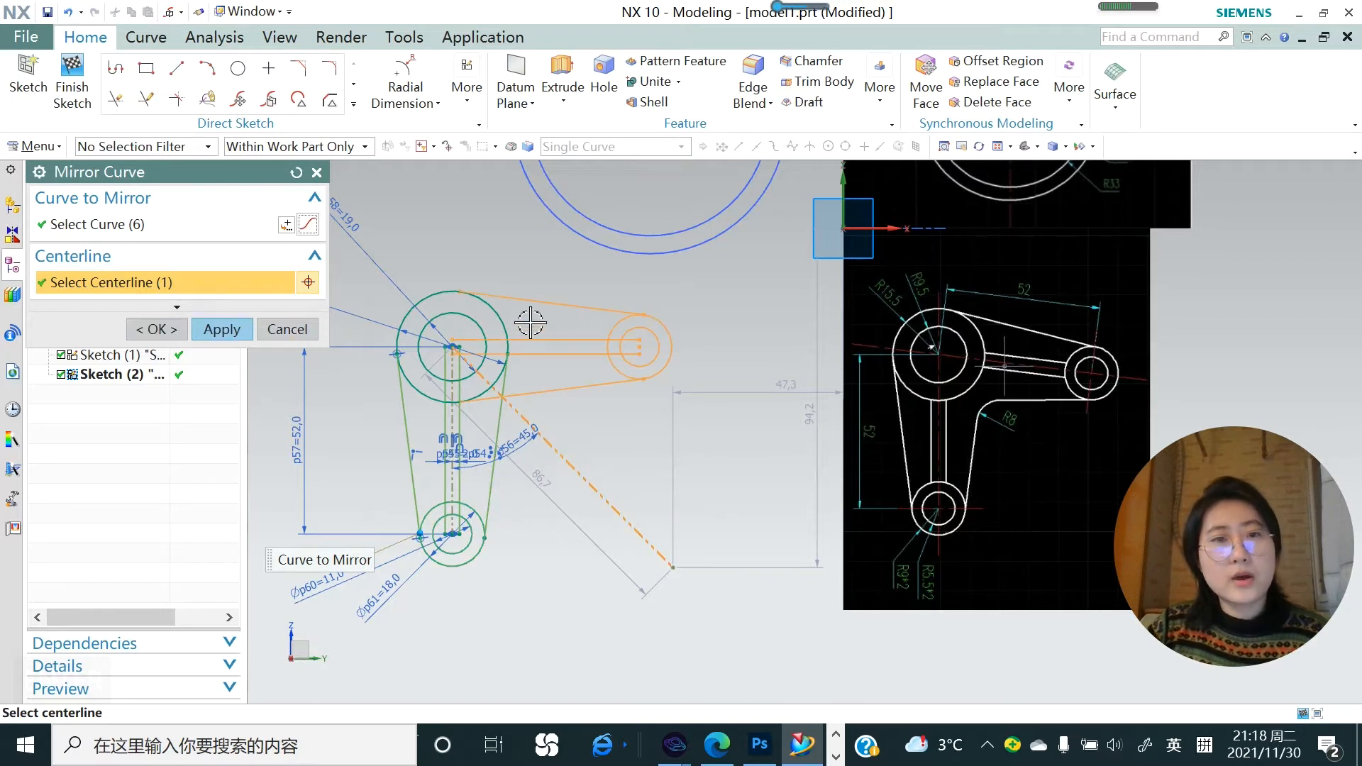
pyautogui.click(303, 330)
# - Set the angle between the vertical and diagonal centerlines to 42 degrees
pyautogui.doubleClick(520, 441)
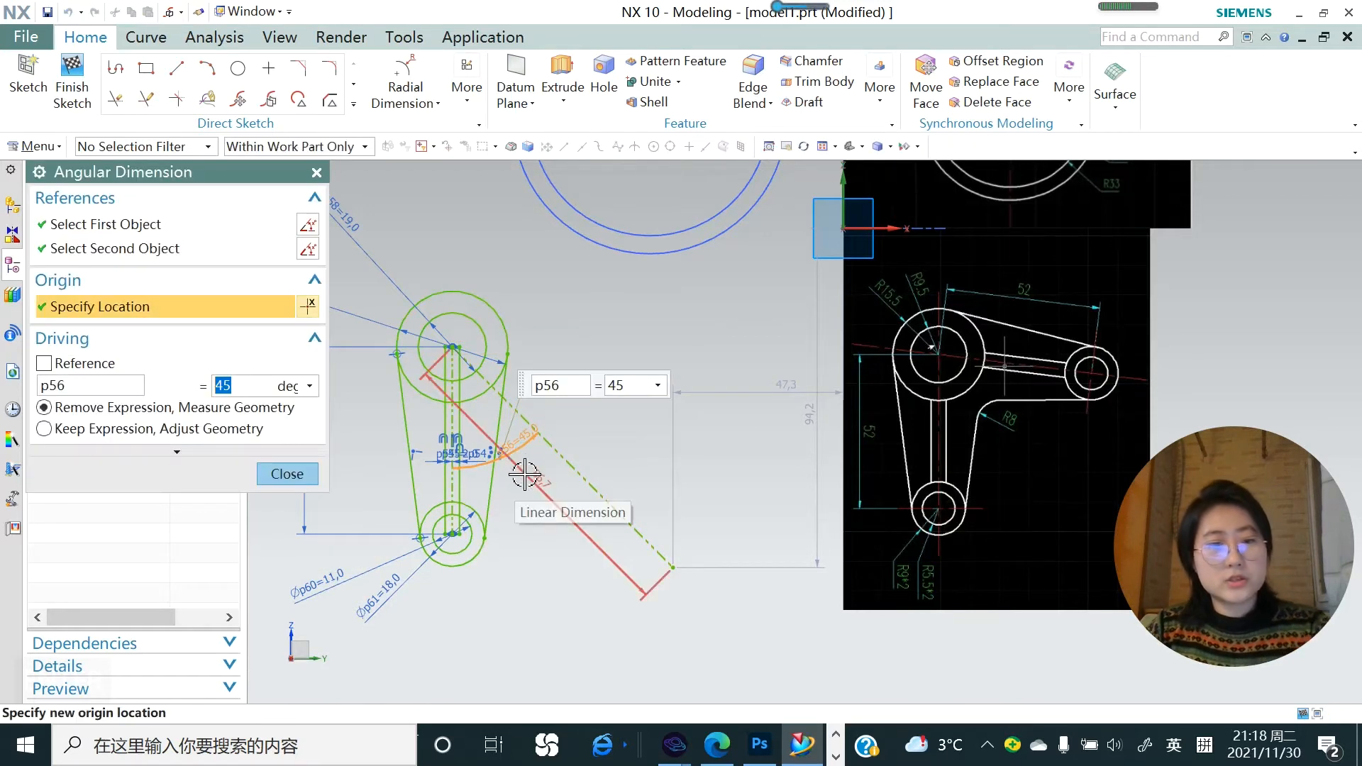
pyautogui.write('42')
pyautogui.press('Return')
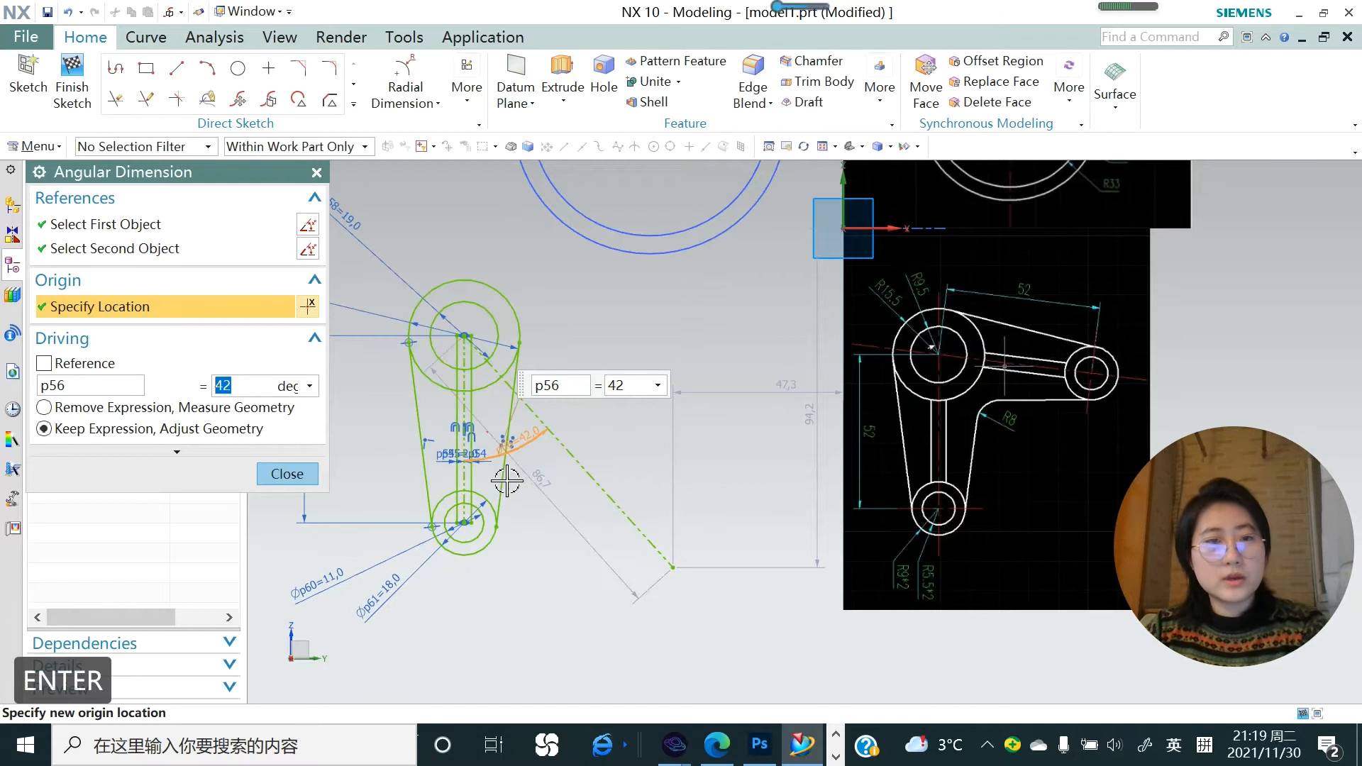
pyautogui.click(286, 474)
# - Mirror the lower arm's two tangent lines, two rib lines and two small circles about the diagonal centerline to create the second arm
pyautogui.click(353, 104)
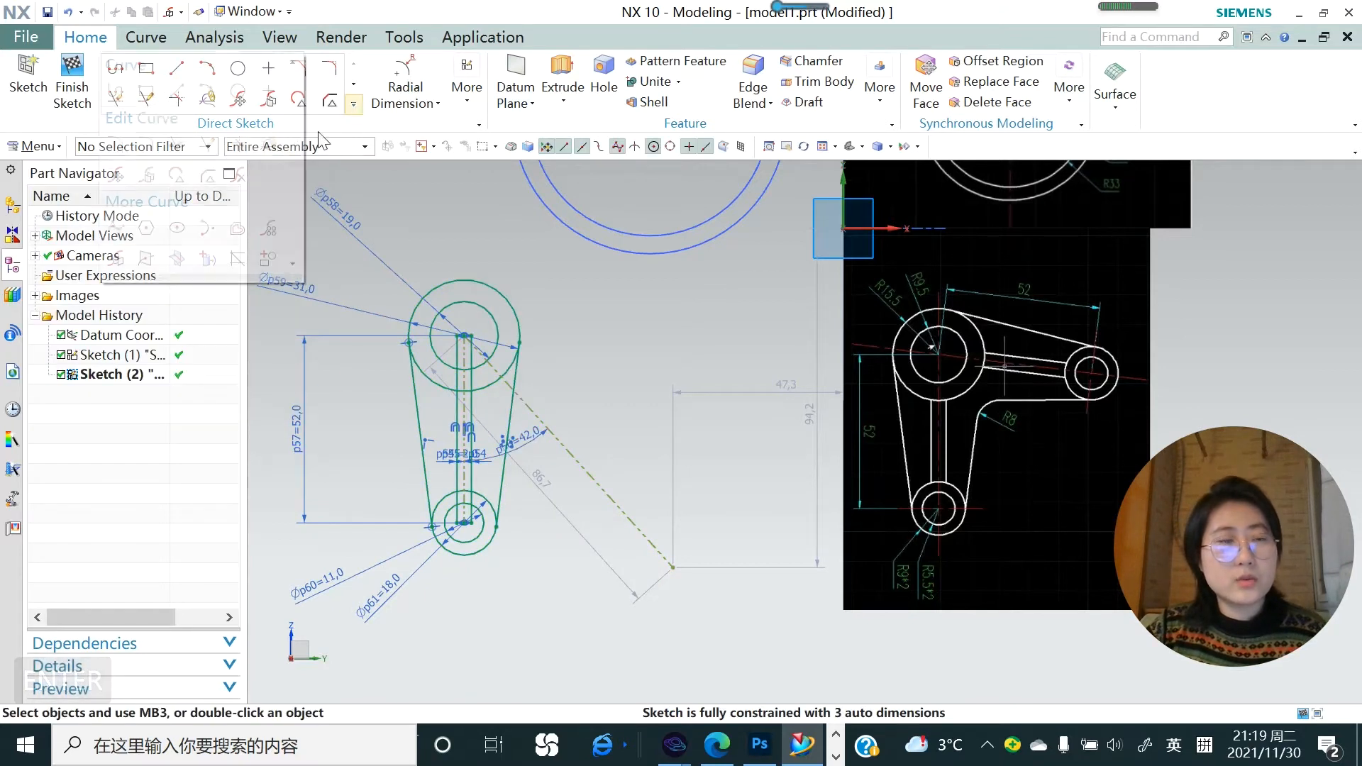
pyautogui.click(119, 261)
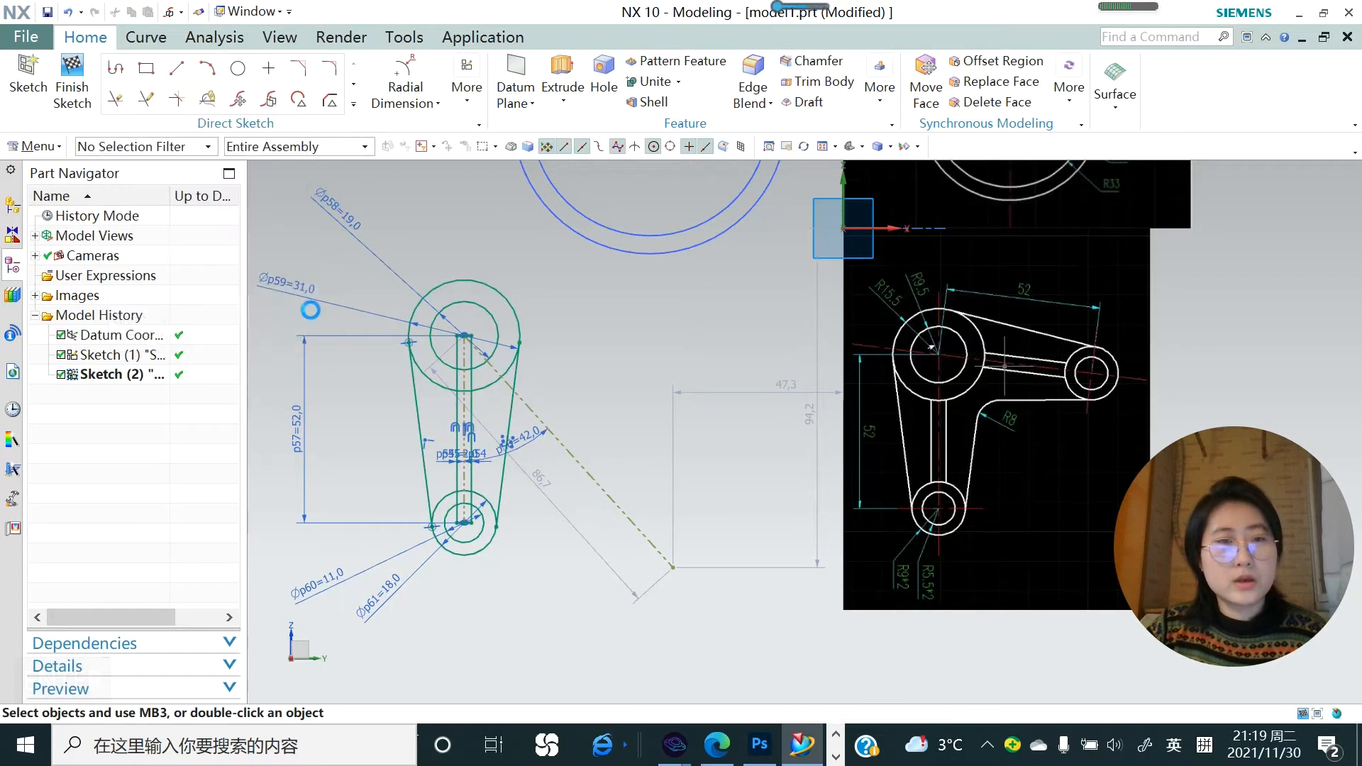
pyautogui.click(420, 419)
pyautogui.click(509, 426)
pyautogui.click(458, 401)
pyautogui.click(472, 415)
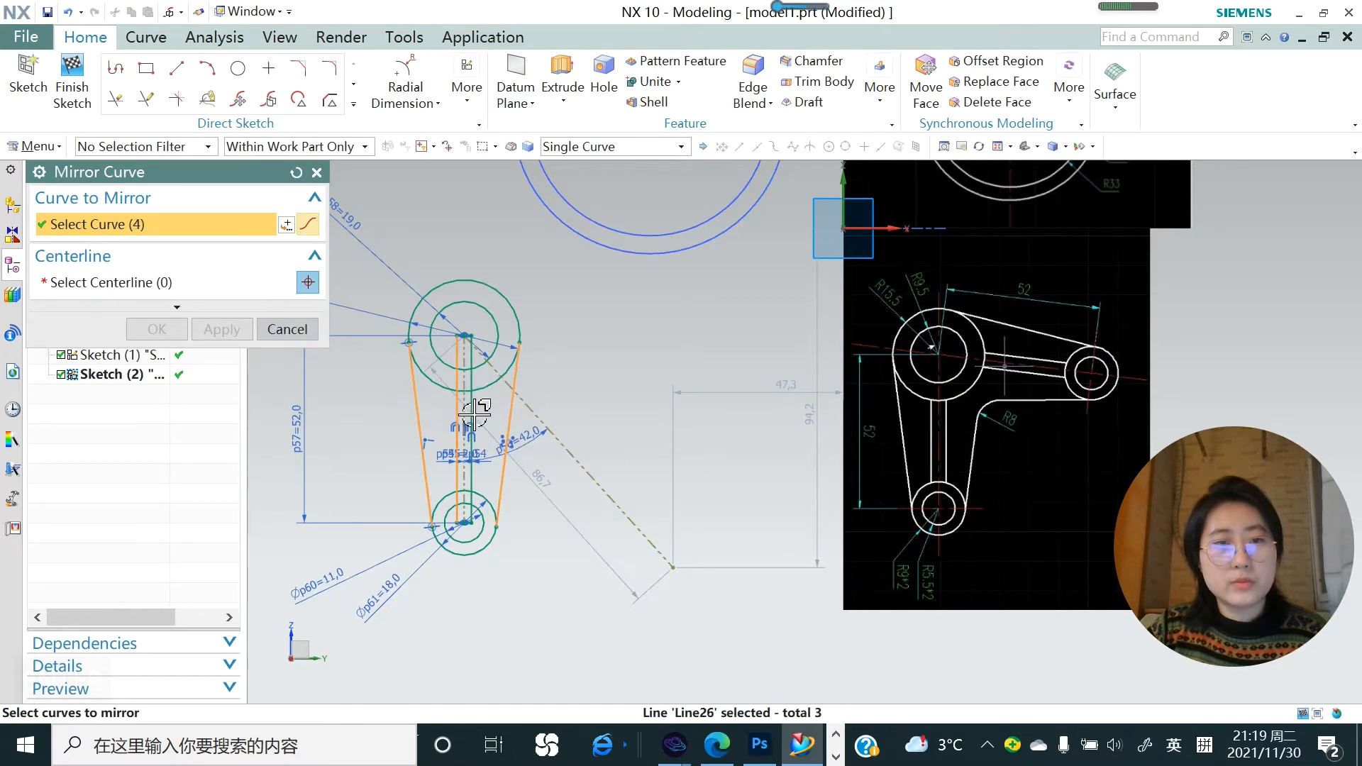
pyautogui.click(481, 536)
pyautogui.click(489, 544)
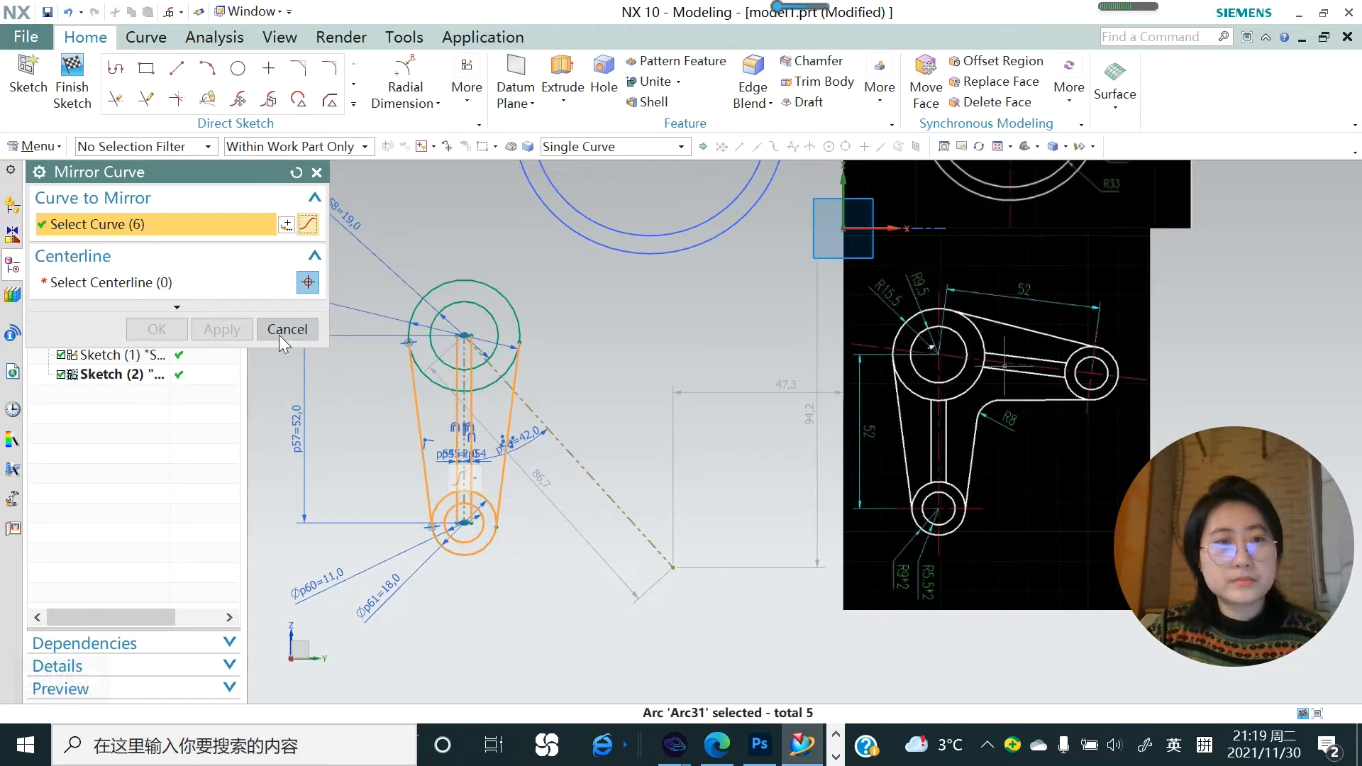
pyautogui.click(145, 285)
pyautogui.click(525, 411)
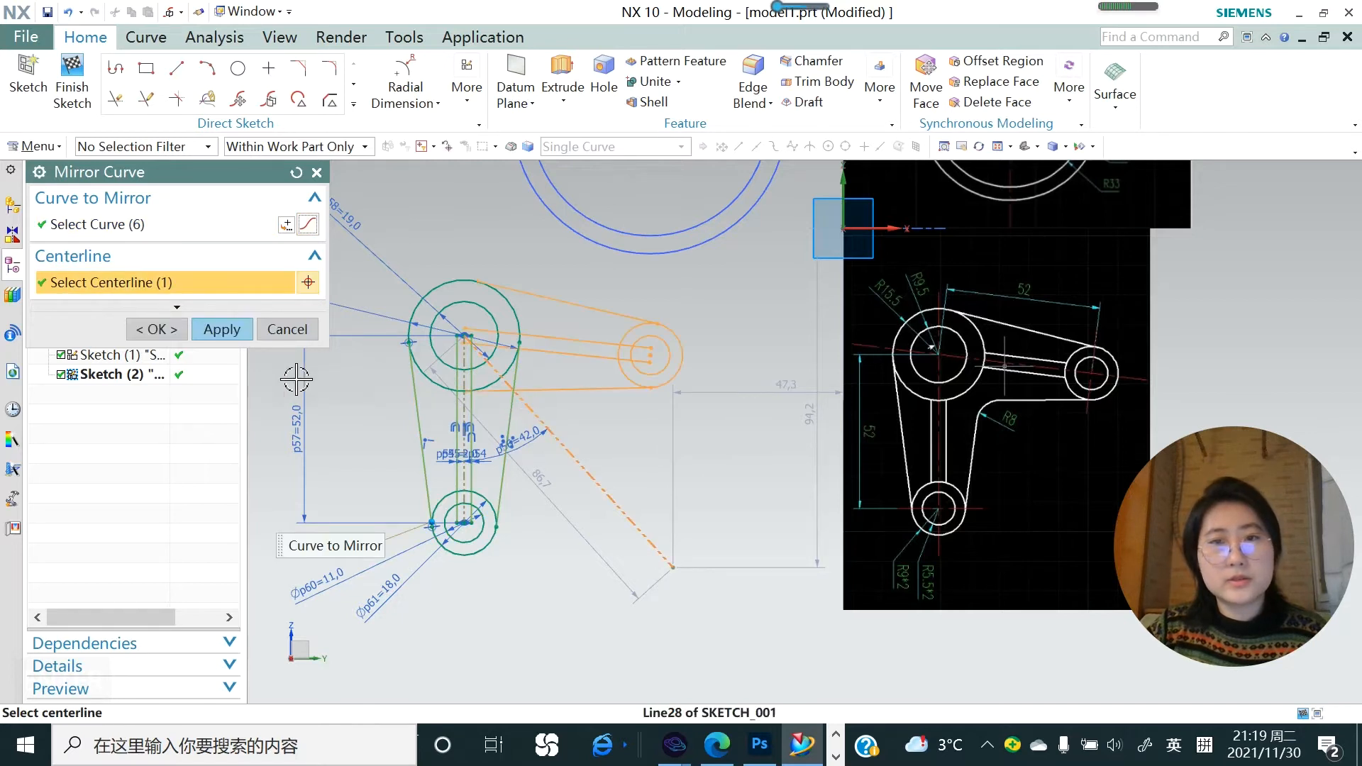
pyautogui.click(215, 328)
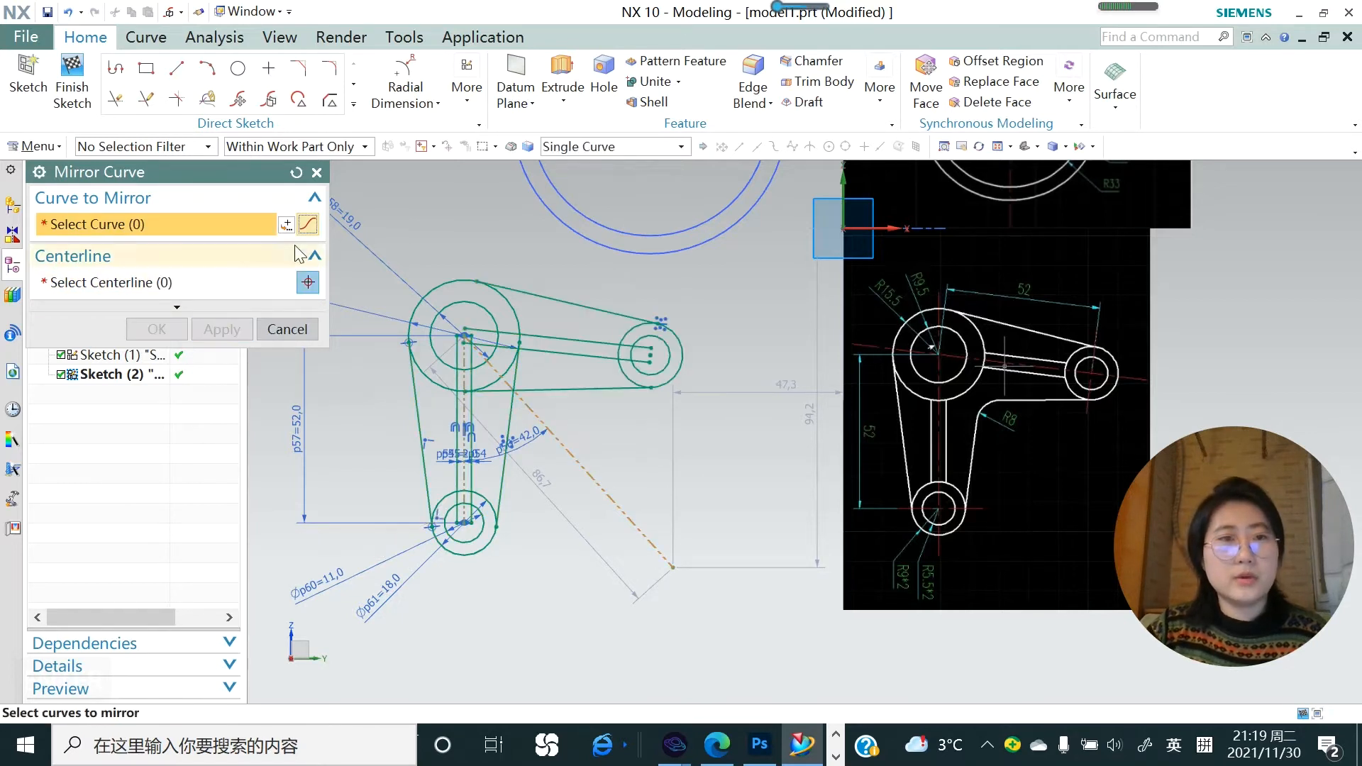
pyautogui.click(287, 328)
pyautogui.click(353, 105)
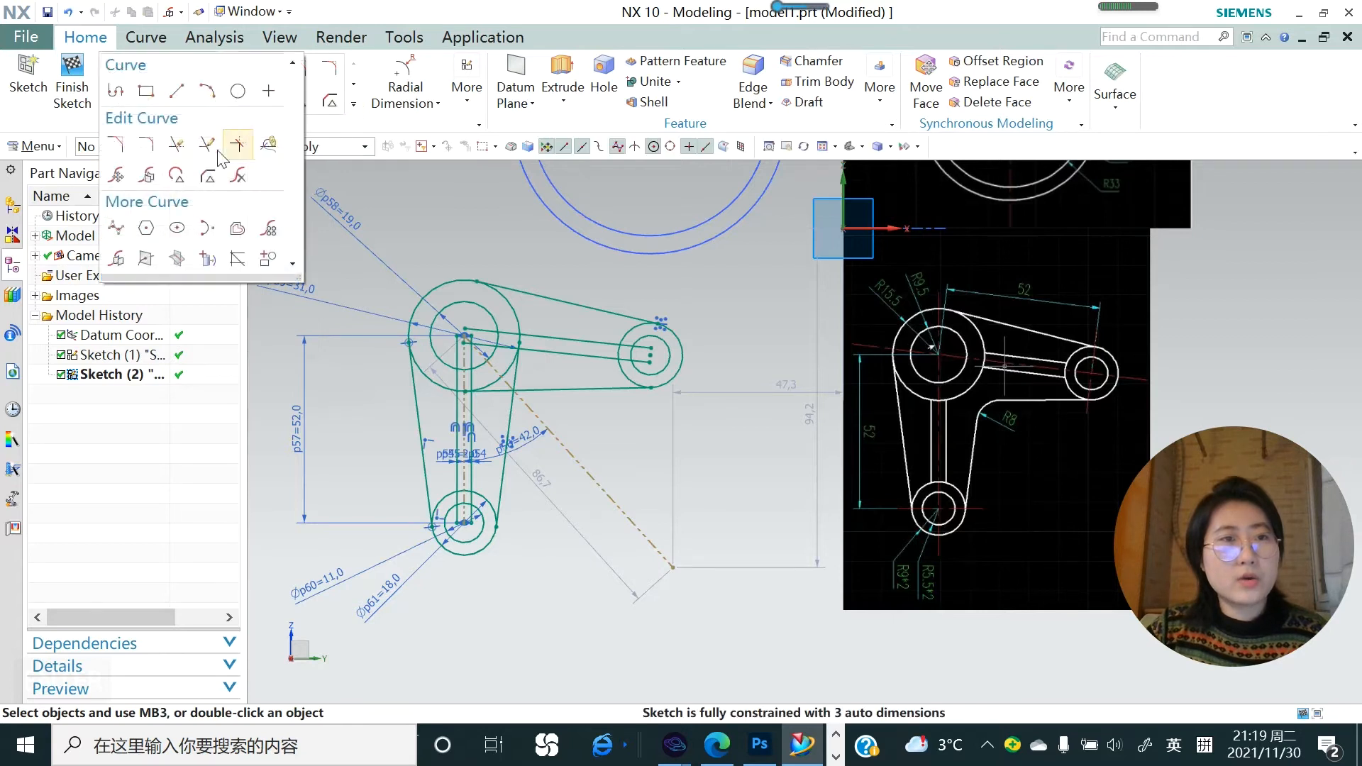
pyautogui.click(178, 145)
pyautogui.scroll(2, 435, 352)
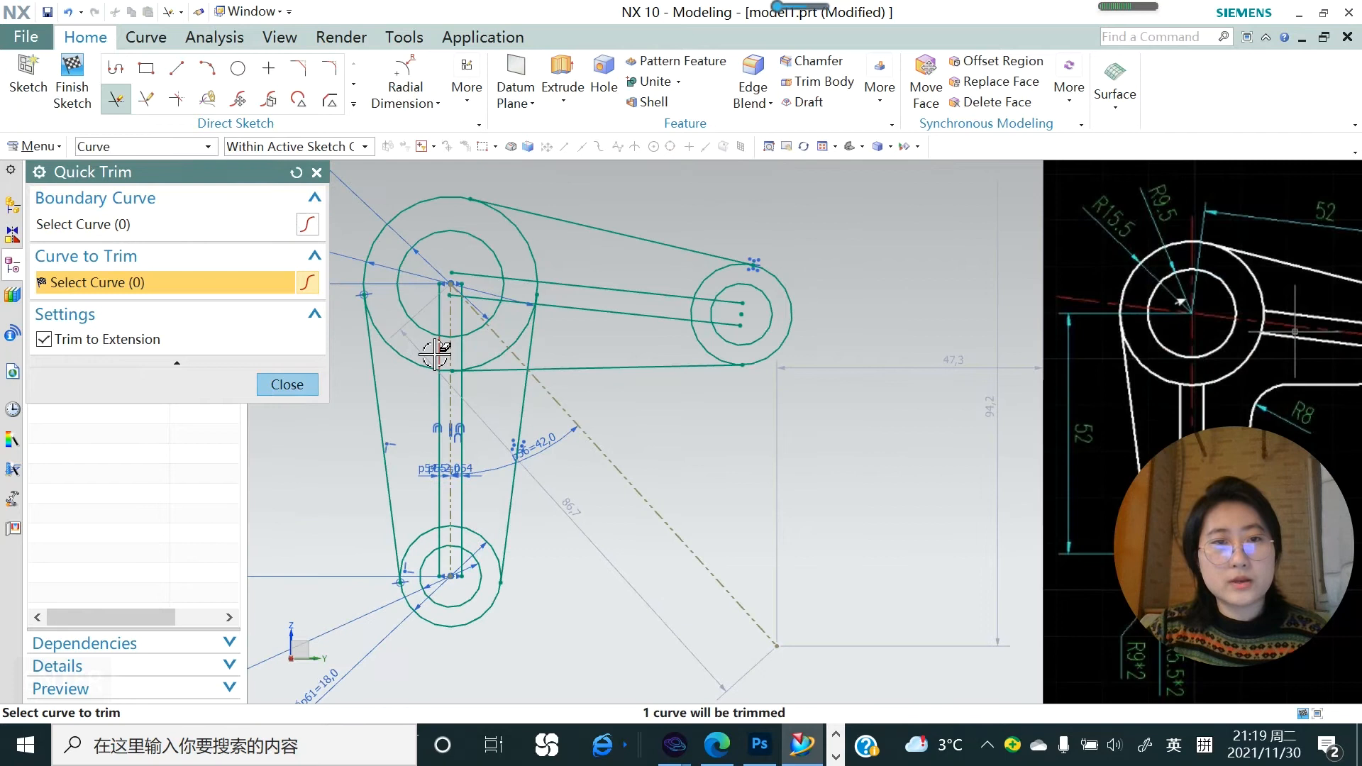
pyautogui.click(435, 352)
pyautogui.click(679, 399)
pyautogui.scroll(-2, 489, 465)
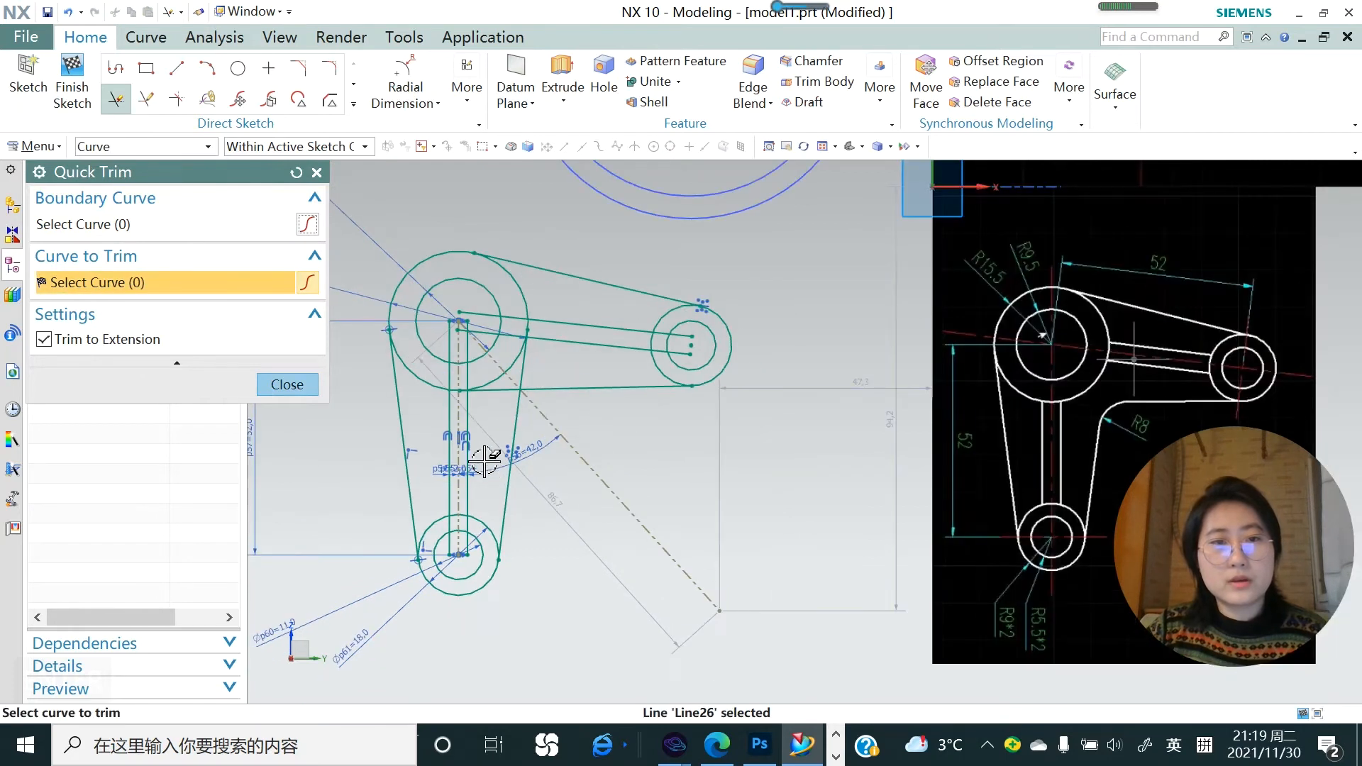
pyautogui.press('Escape')
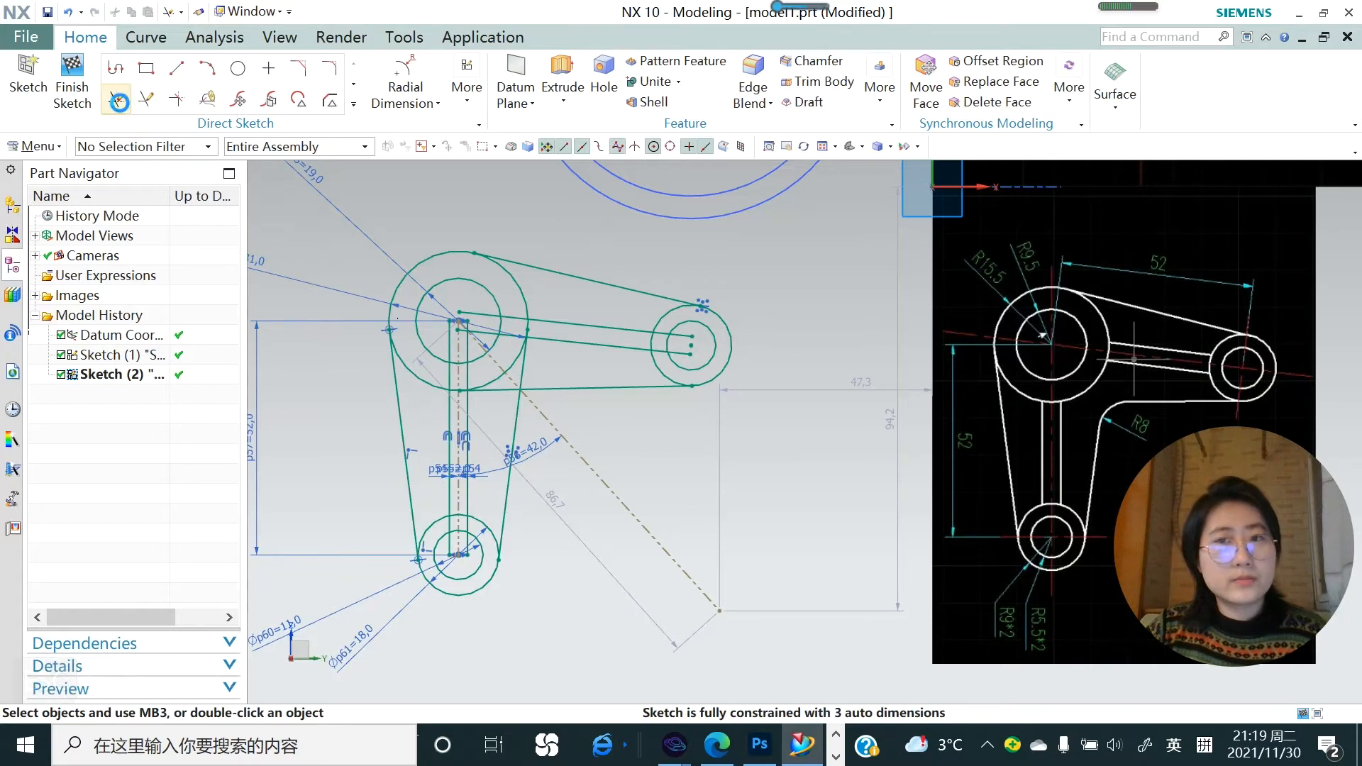
# - Trim the mirrored arm's two rib lines back to the outer circles at both ends, with Trim to Extension turned off
pyautogui.click(119, 102)
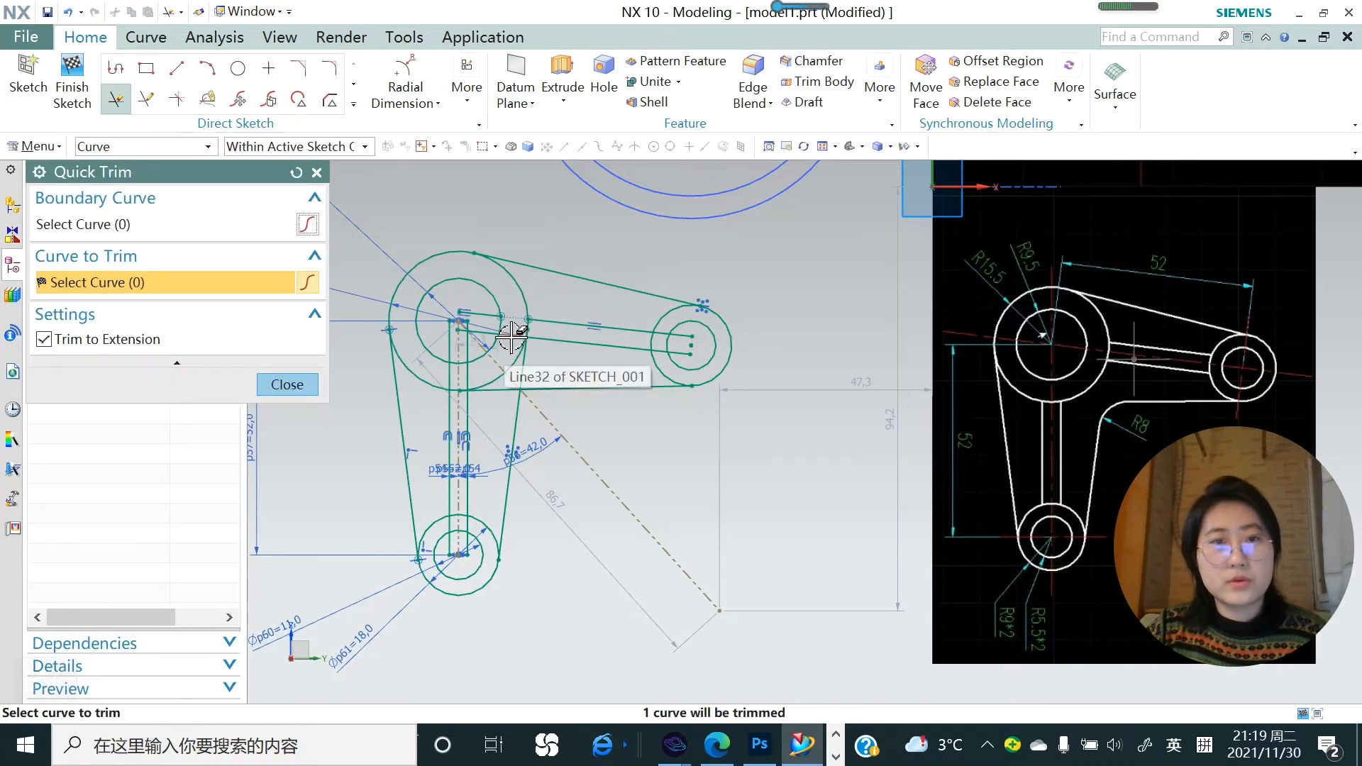
pyautogui.click(487, 316)
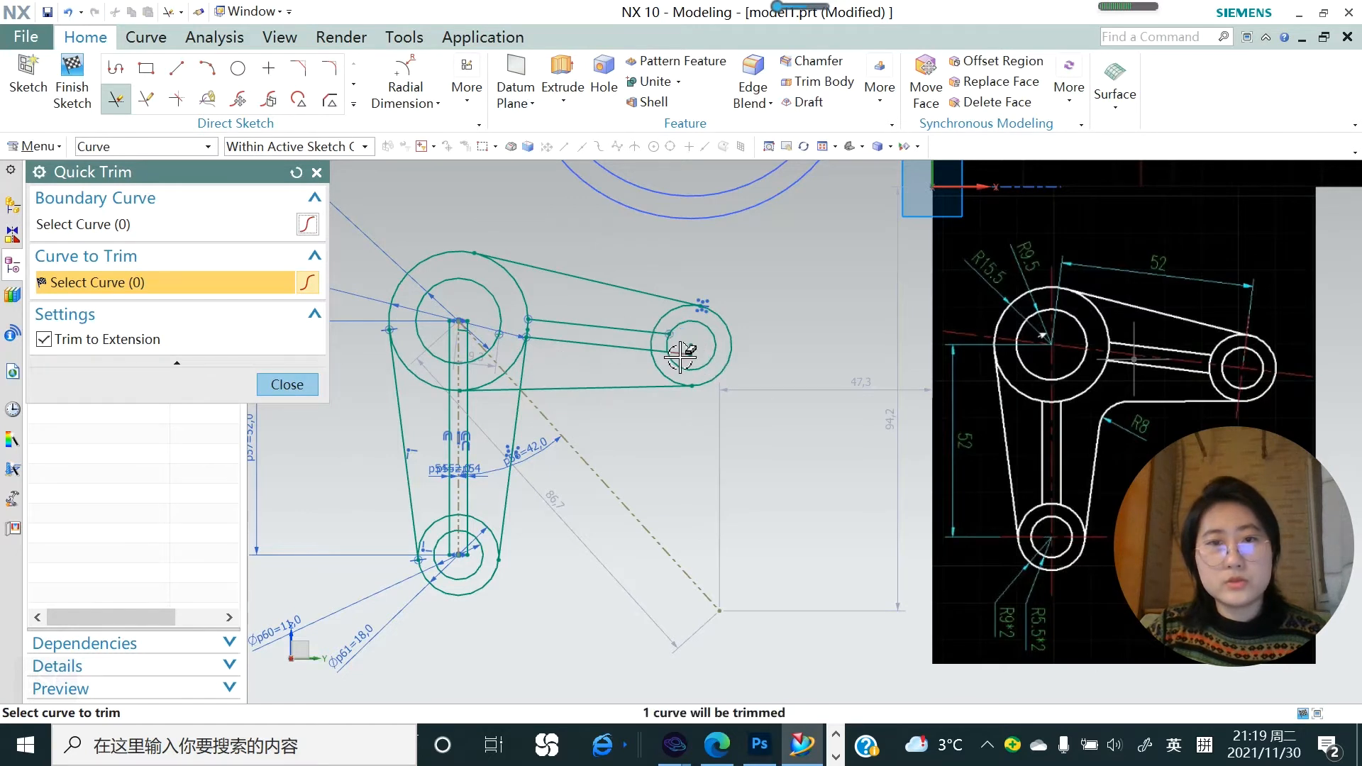
pyautogui.click(657, 334)
pyautogui.click(652, 342)
pyautogui.hotkey('ctrl', 'z')
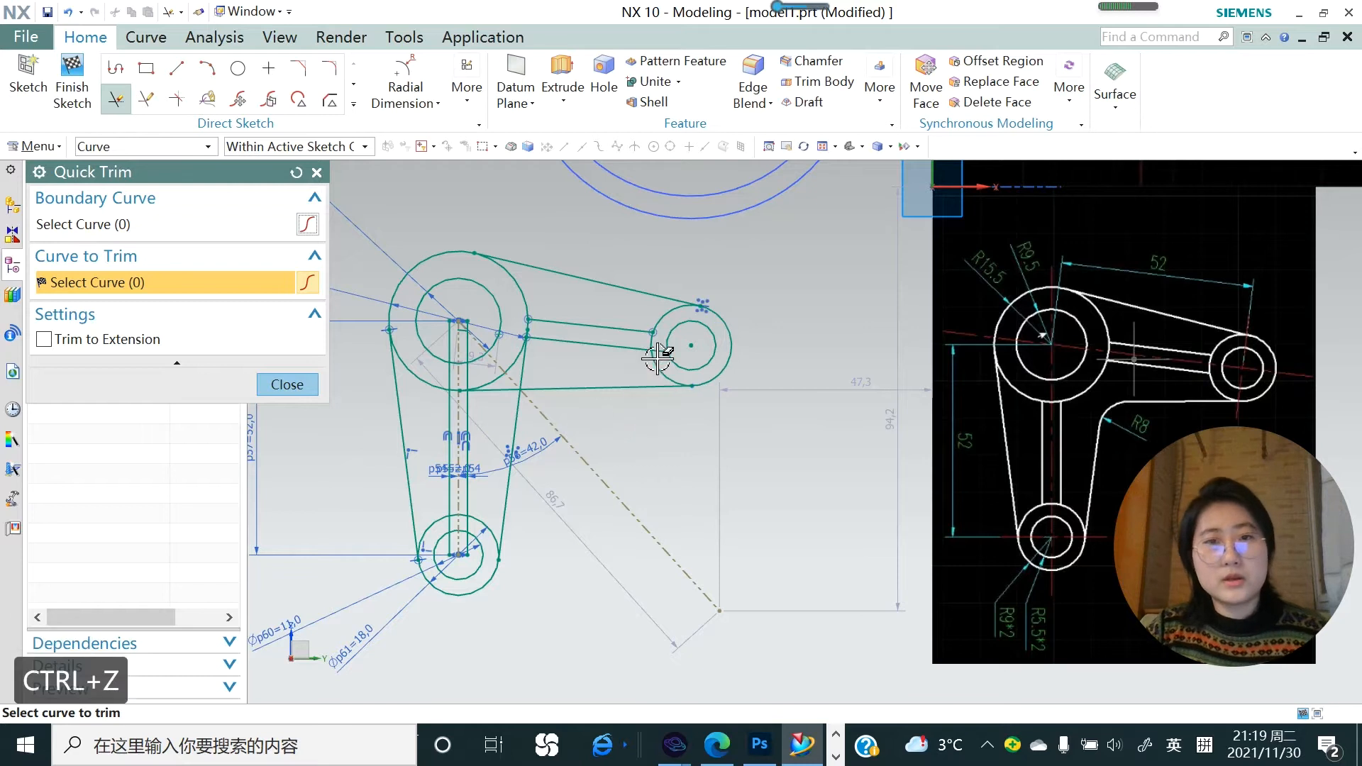
pyautogui.hotkey('ctrl', 'z')
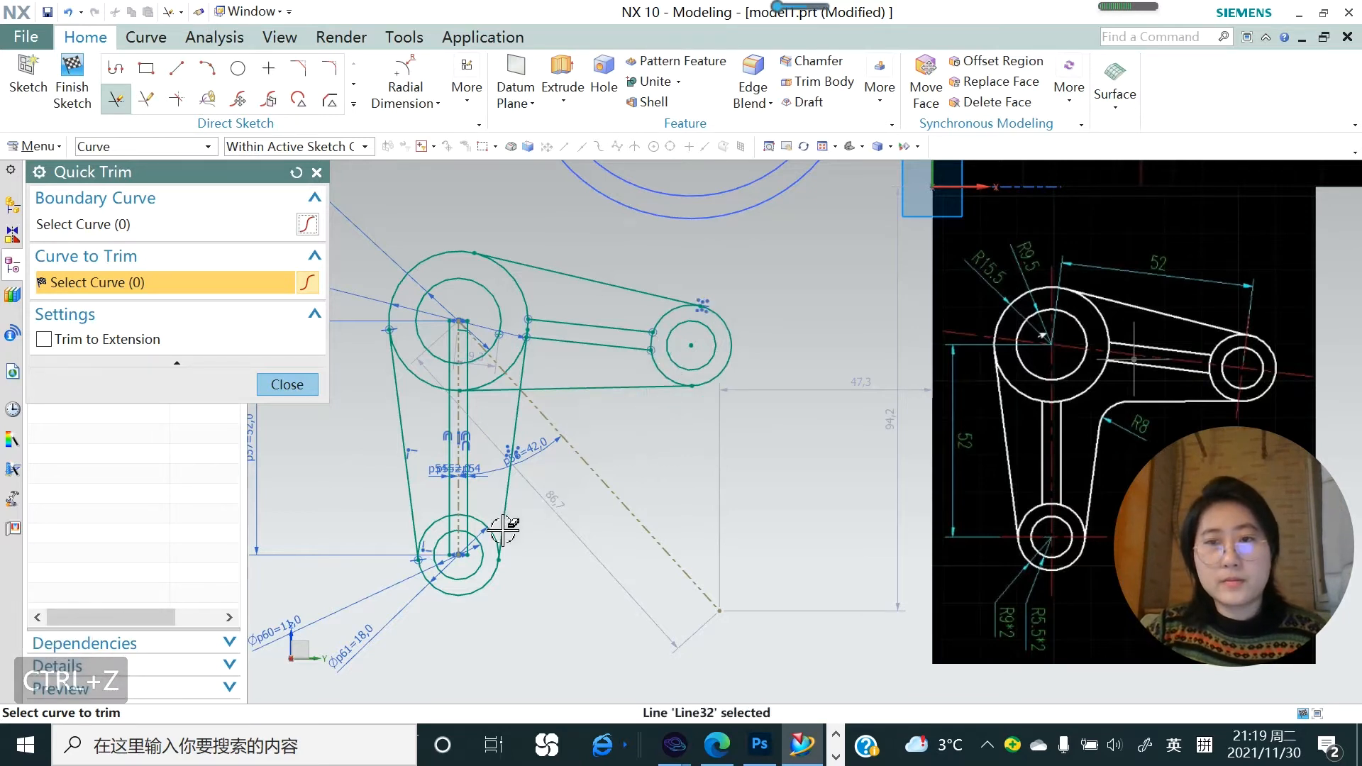
# - Trim the lower ends of the vertical rib lines back to the outer circle of the small lower pair
pyautogui.scroll(2, 453, 564)
pyautogui.click(450, 540)
pyautogui.click(469, 528)
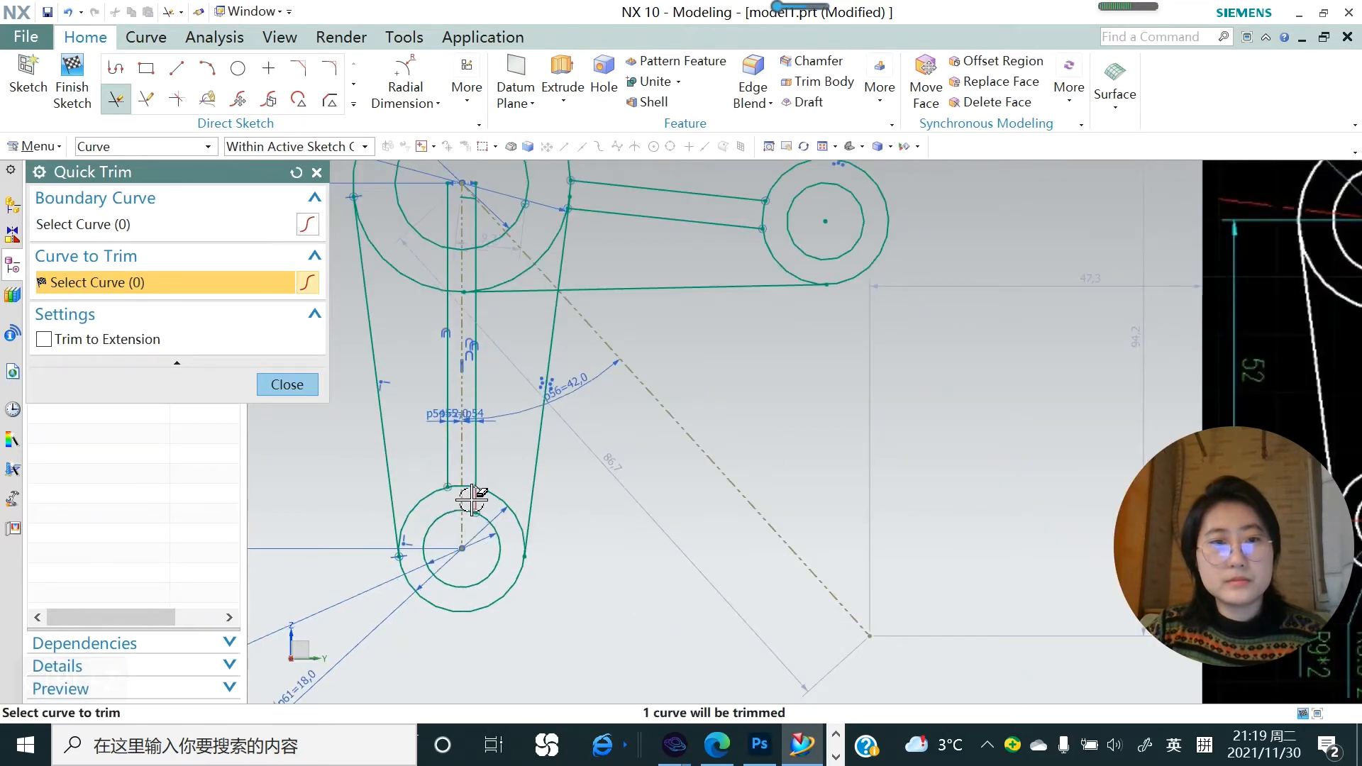
pyautogui.scroll(-2, 474, 502)
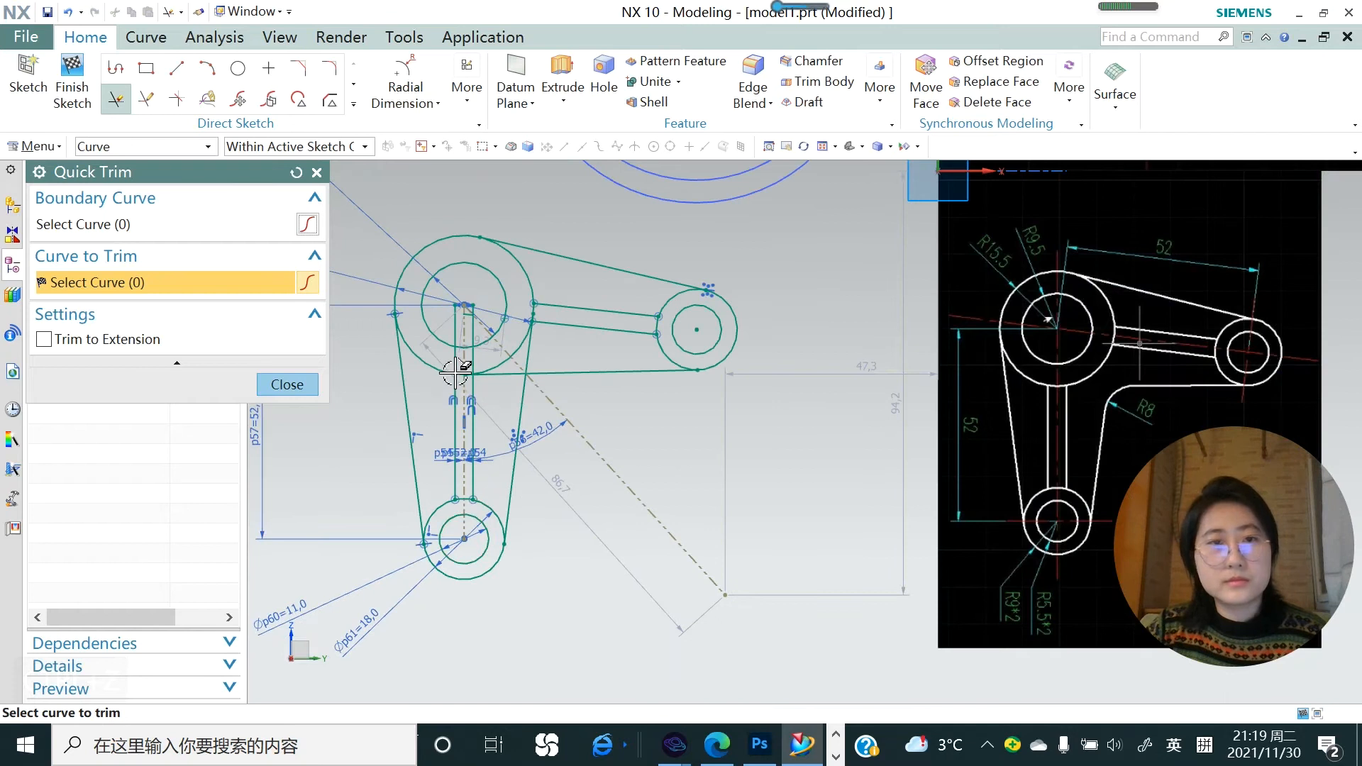
# - Try to trim the upper ends of the vertical rib lines inside the large circle pair
pyautogui.click(683, 395)
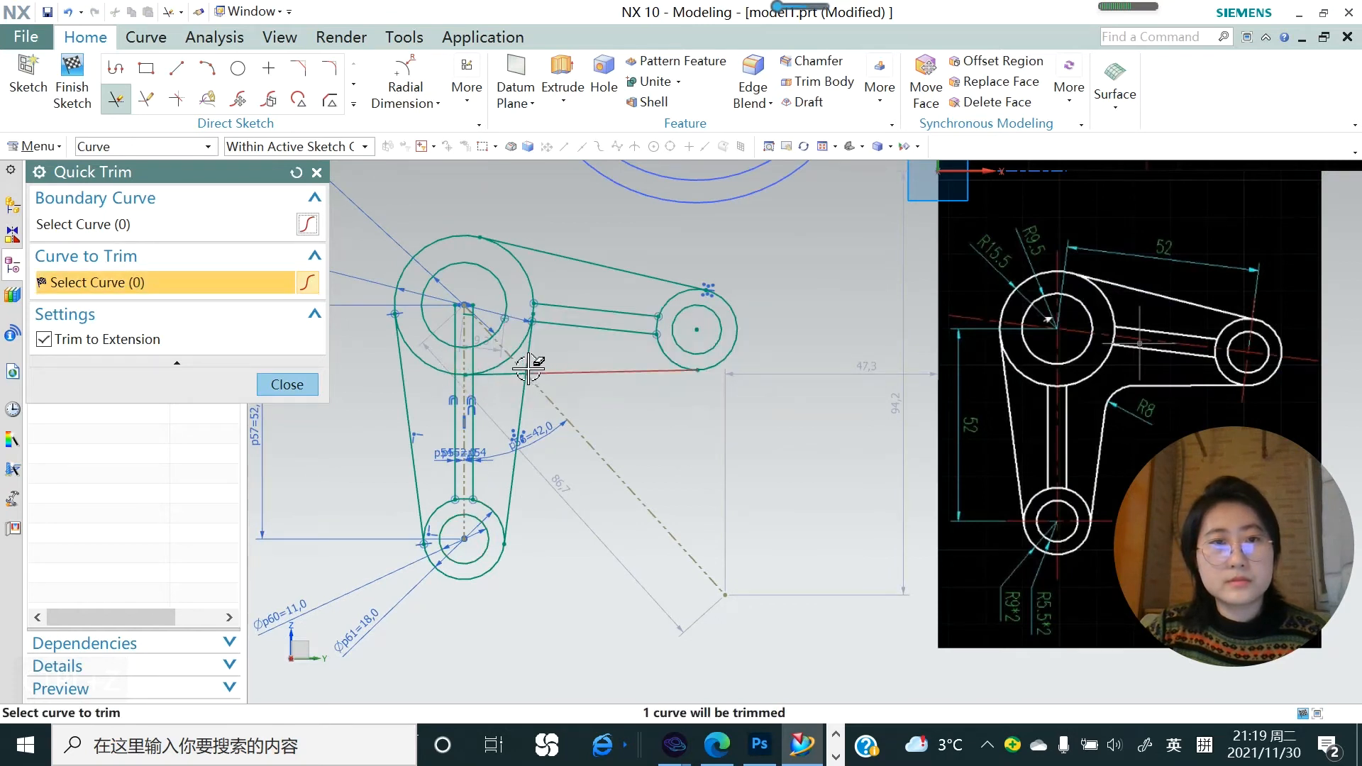
pyautogui.click(472, 328)
pyautogui.click(683, 395)
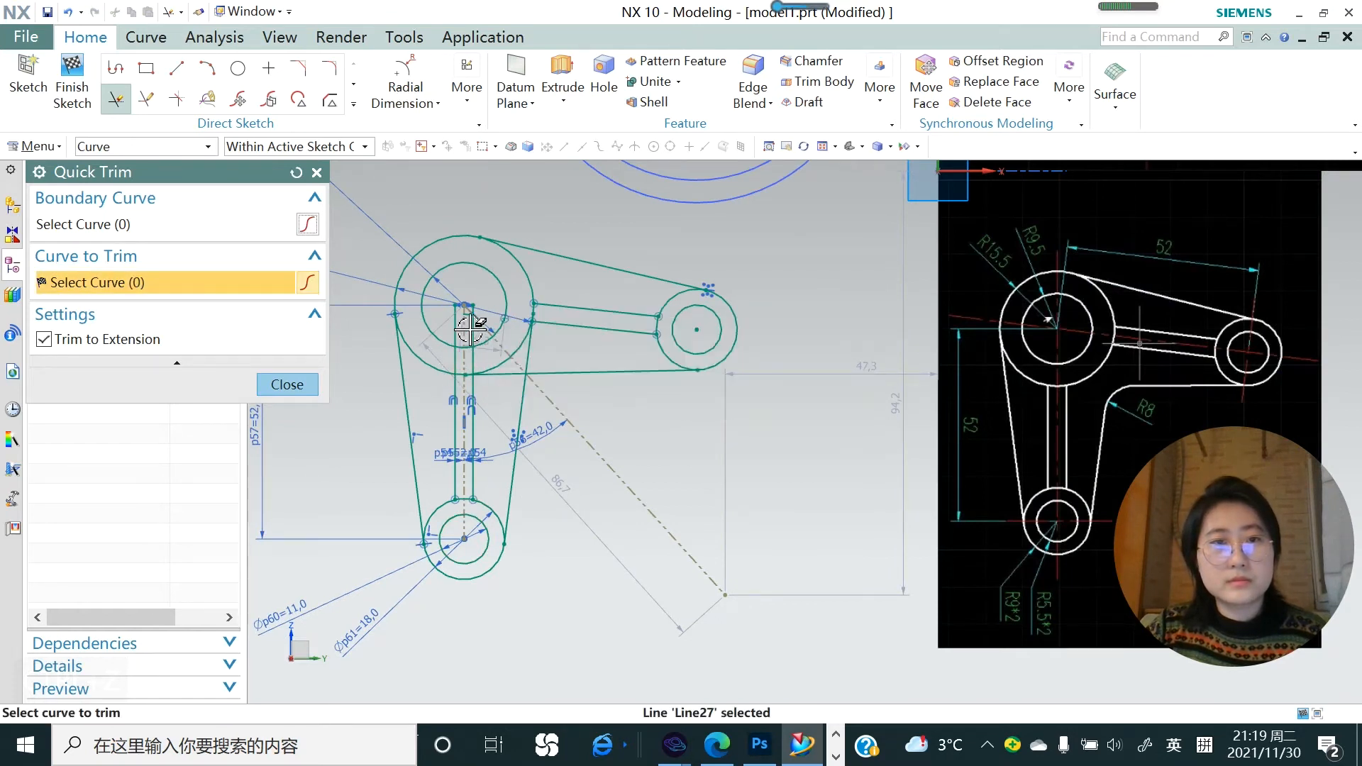
pyautogui.click(471, 355)
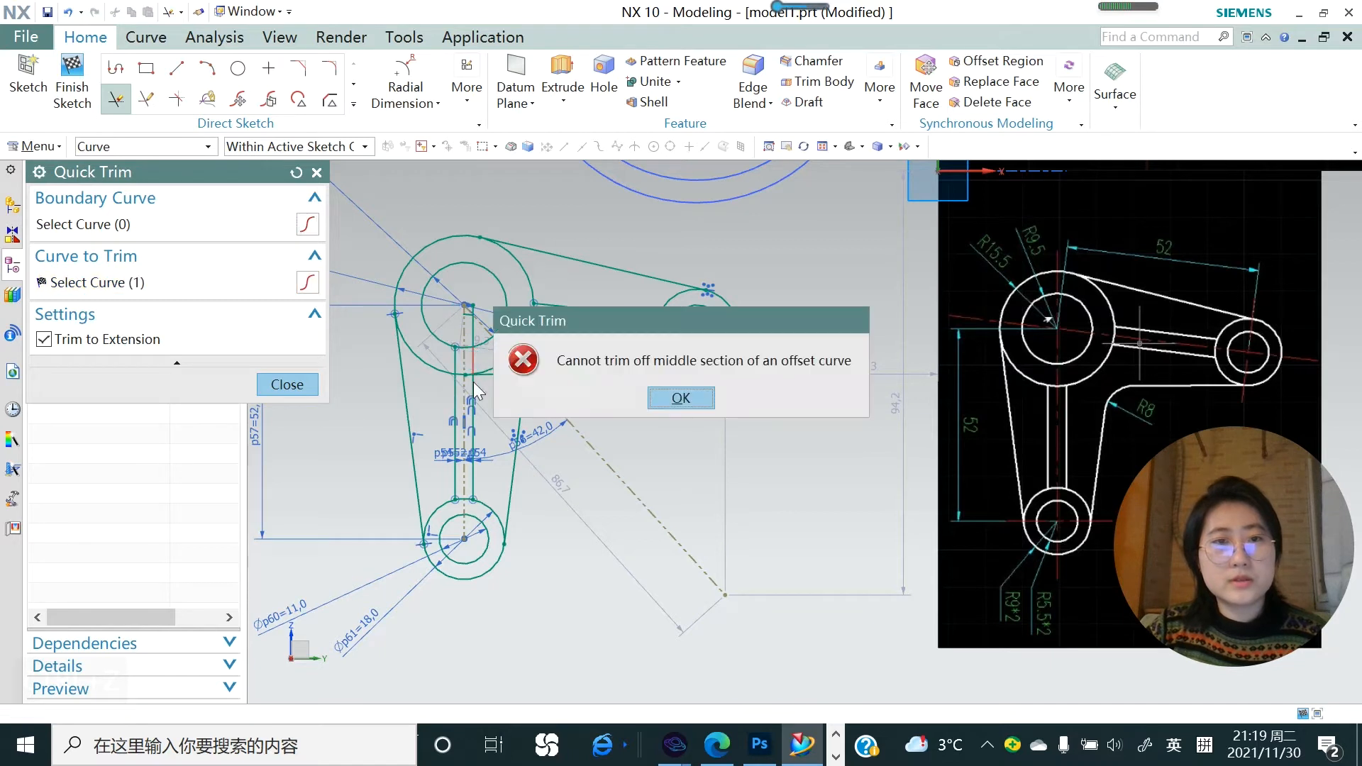
pyautogui.click(664, 405)
pyautogui.click(287, 384)
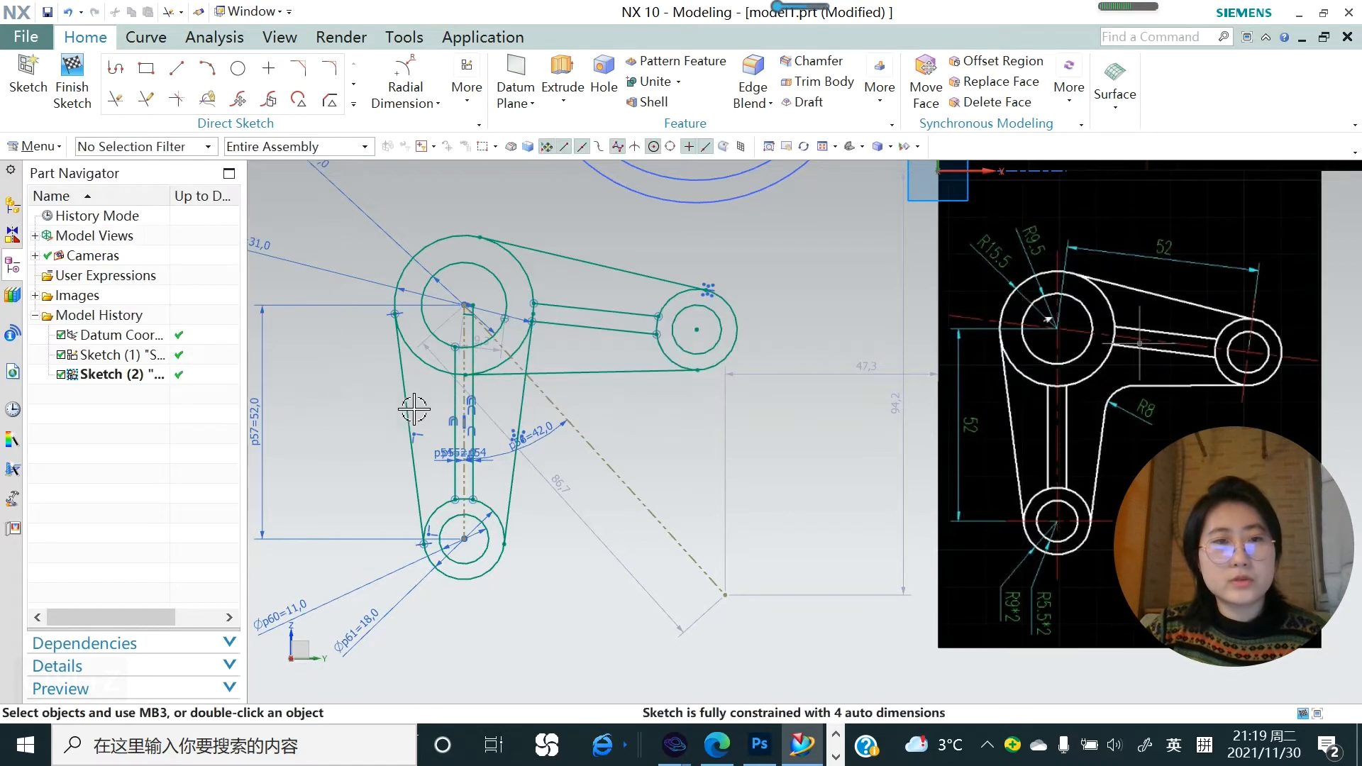
# - Delete the offset constraints that tie the two vertical rib lines to the vertical centerline
pyautogui.rightClick(469, 406)
pyautogui.click(500, 462)
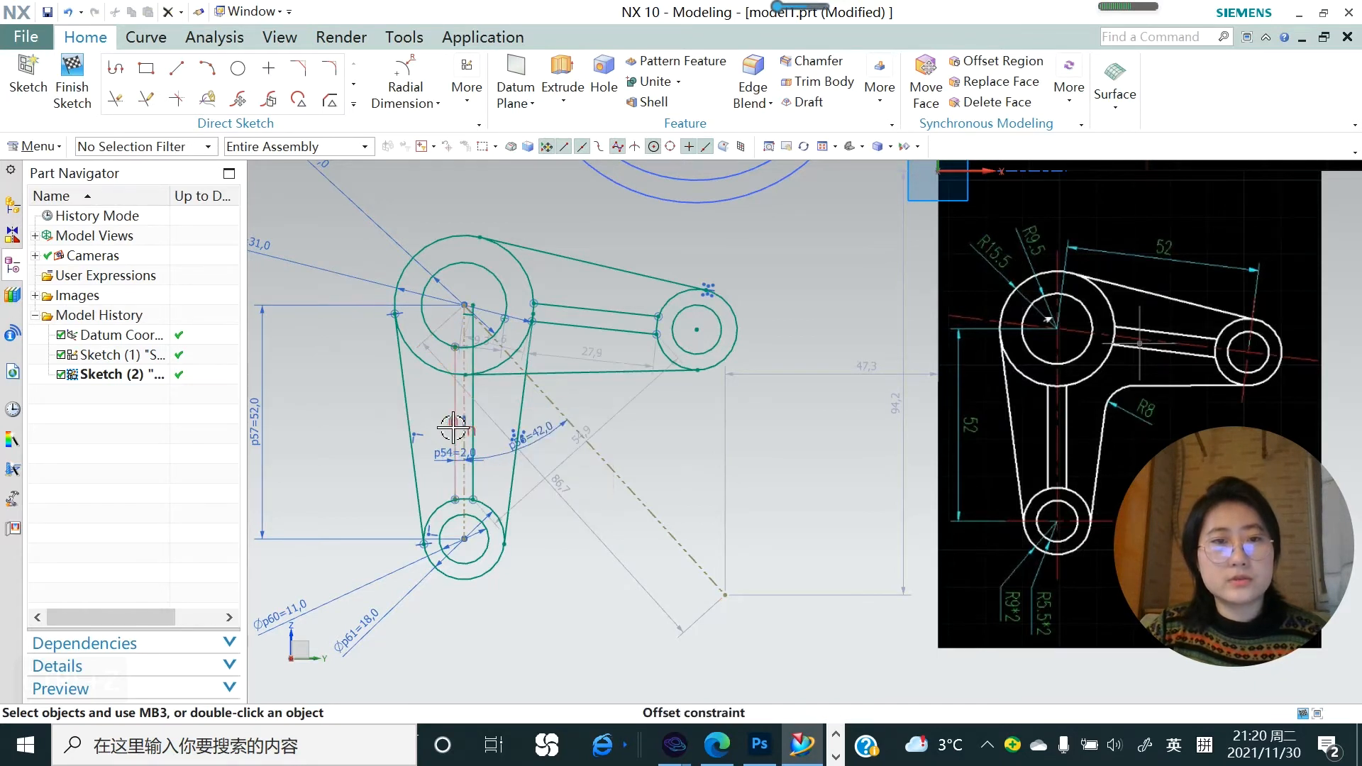
pyautogui.rightClick(454, 401)
pyautogui.click(489, 480)
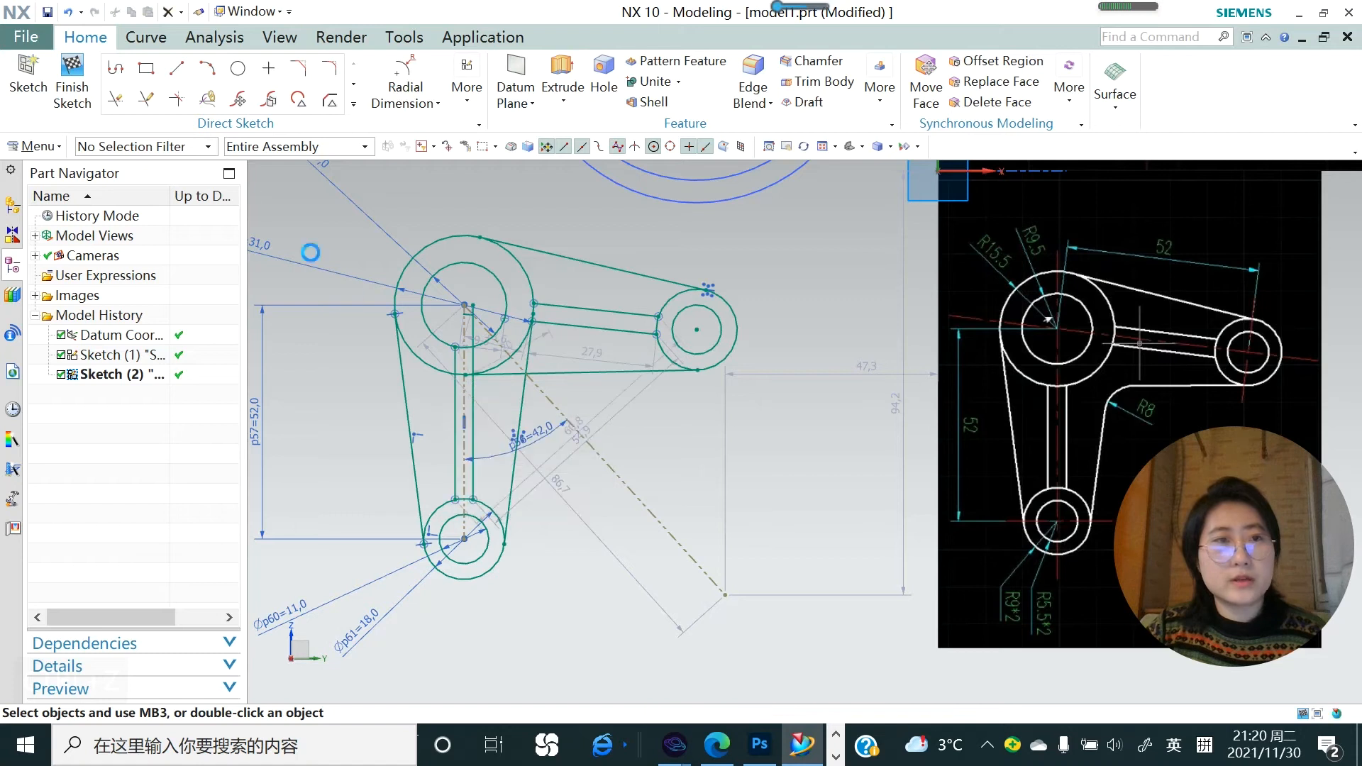
# - Trim the vertical rib lines' upper ends back to the large outer circle and trim the leftover line segments near its center
pyautogui.click(115, 99)
pyautogui.click(470, 363)
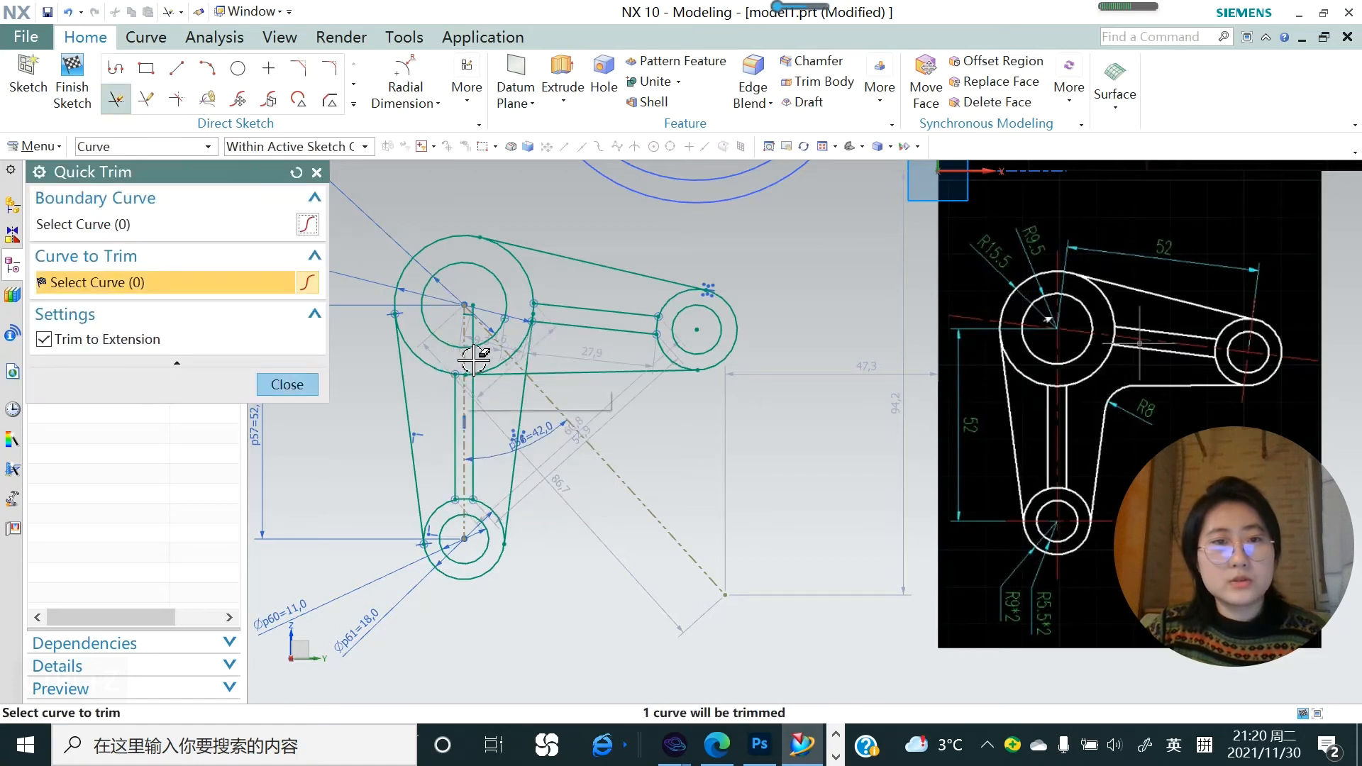
pyautogui.click(471, 335)
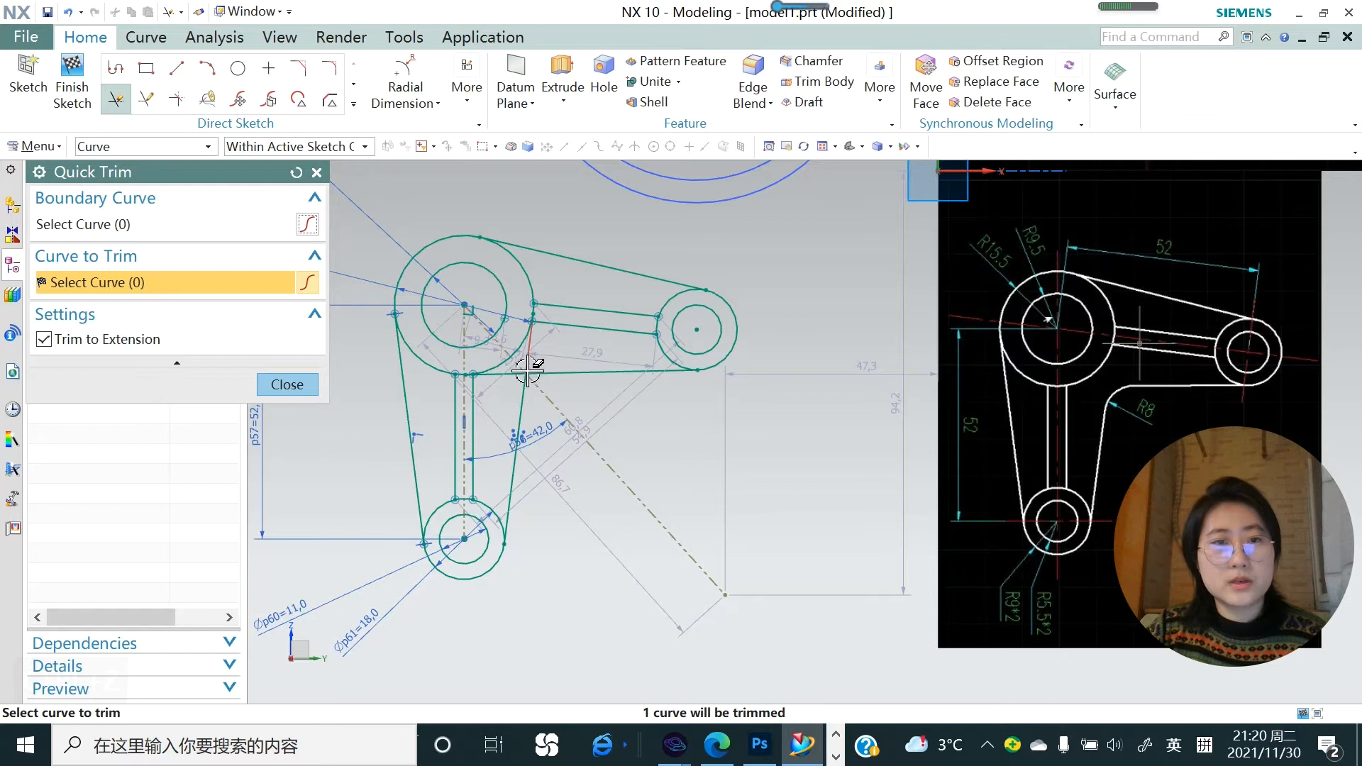
pyautogui.scroll(5, 499, 332)
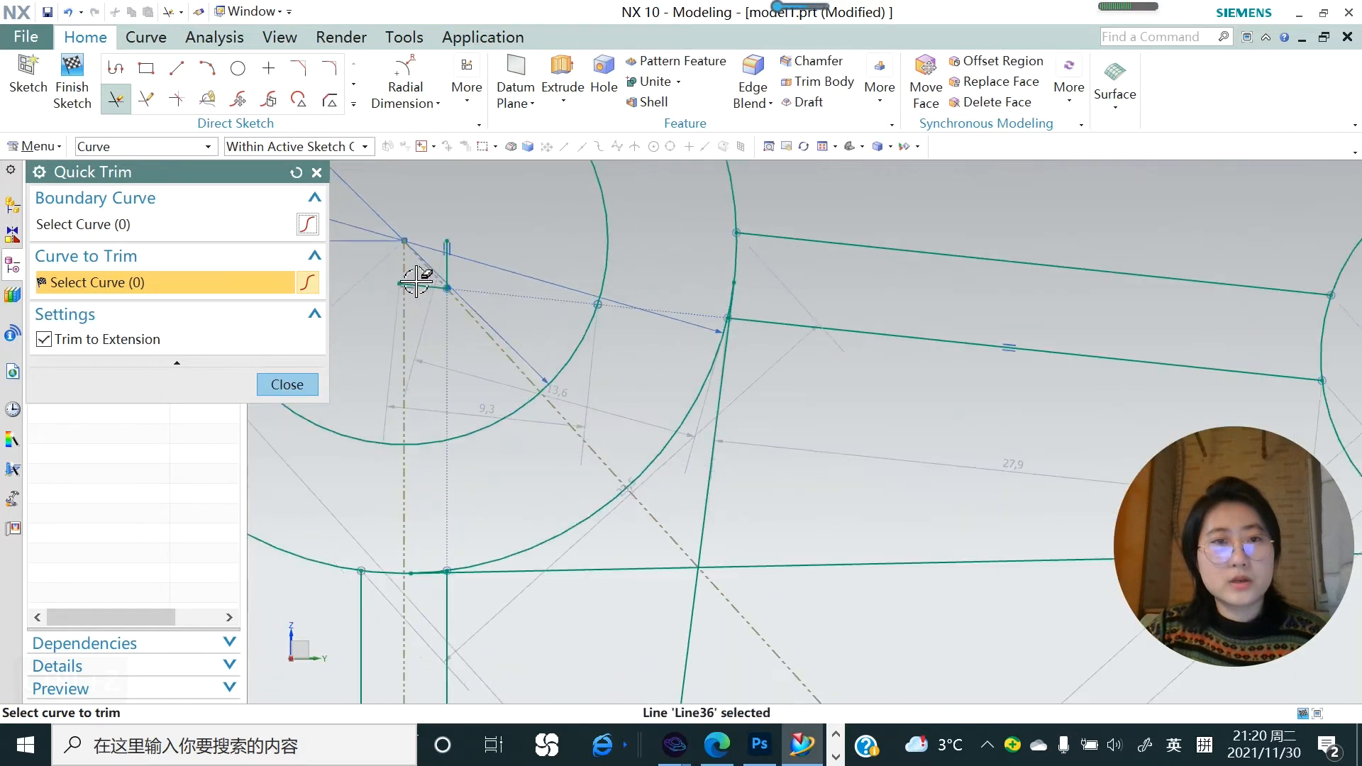
pyautogui.click(424, 286)
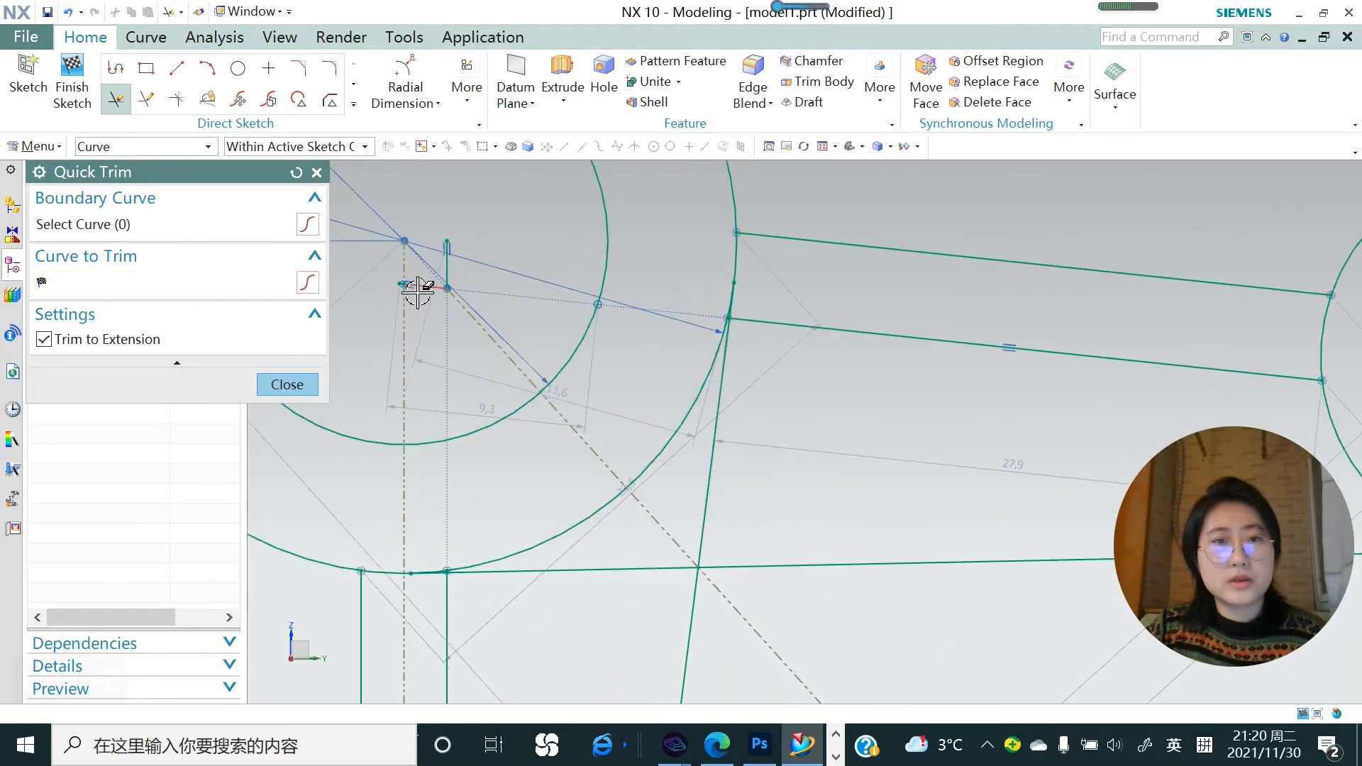
pyautogui.scroll(4, 387, 270)
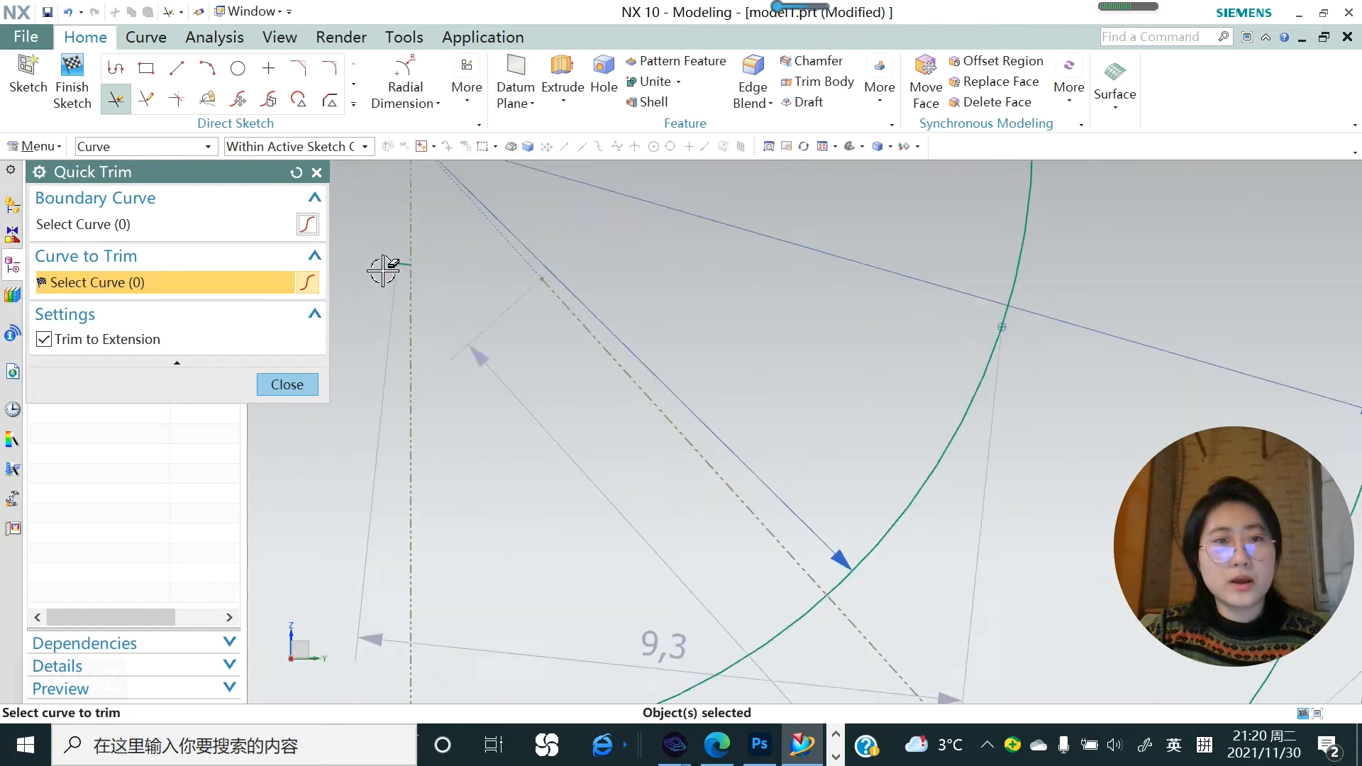
pyautogui.scroll(-6, 474, 299)
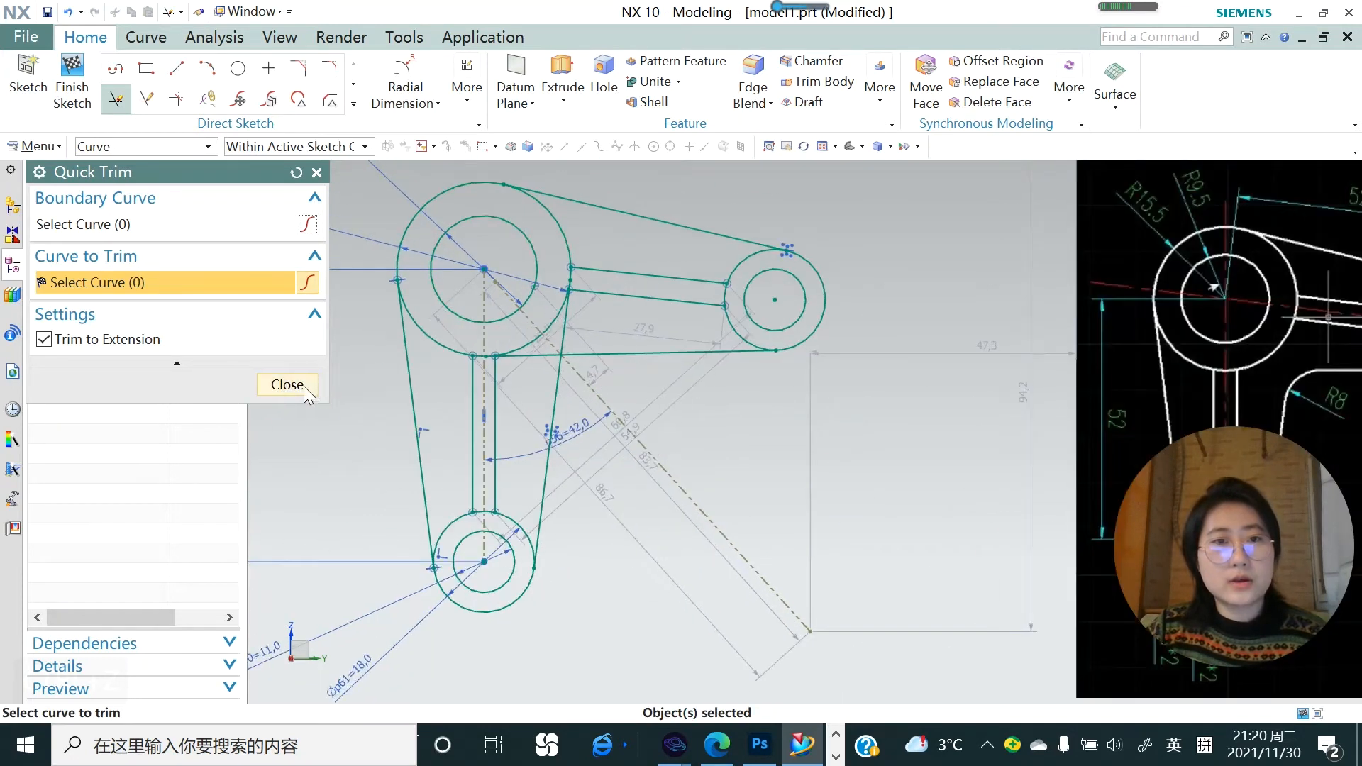
pyautogui.click(303, 386)
pyautogui.scroll(-2, 432, 390)
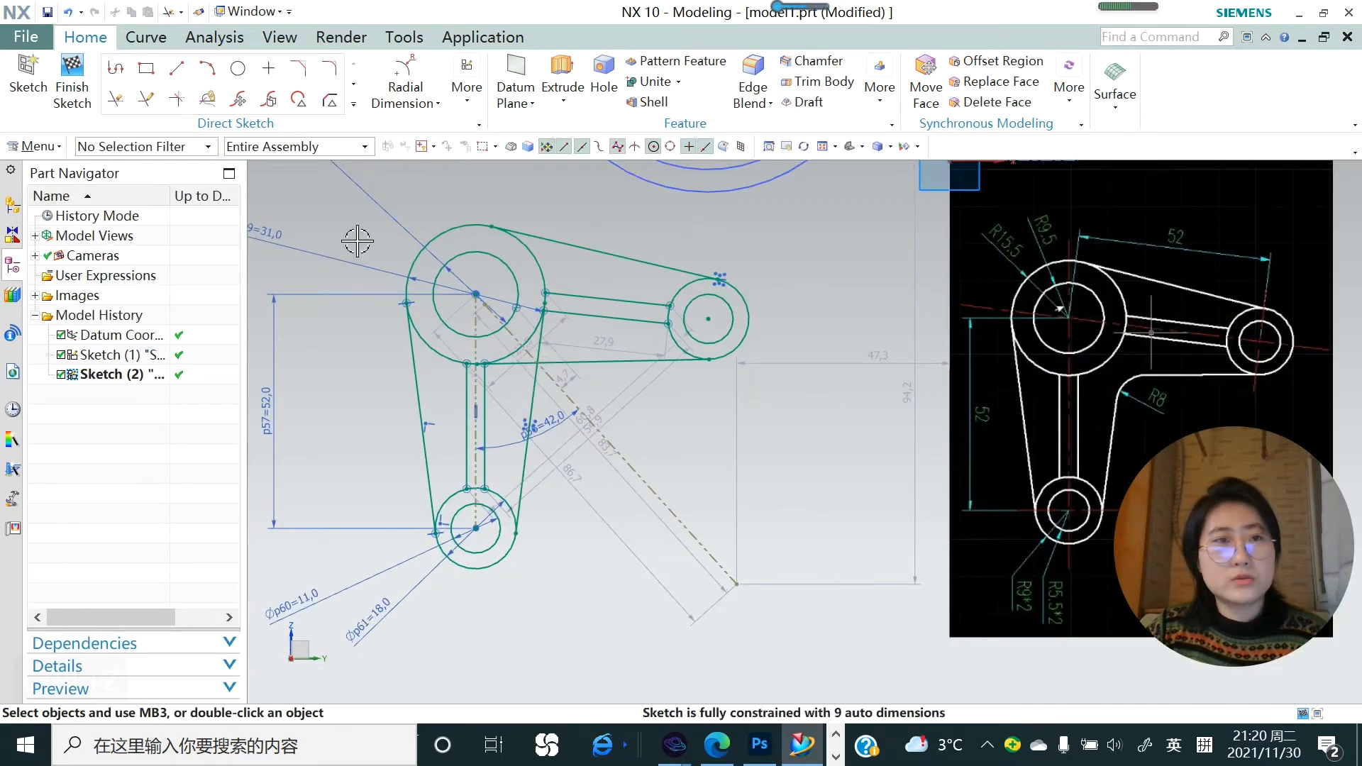
# - Fillet the corner between the two arms' inner tangent lines with a radius of 8, and finish the sketch
pyautogui.click(329, 71)
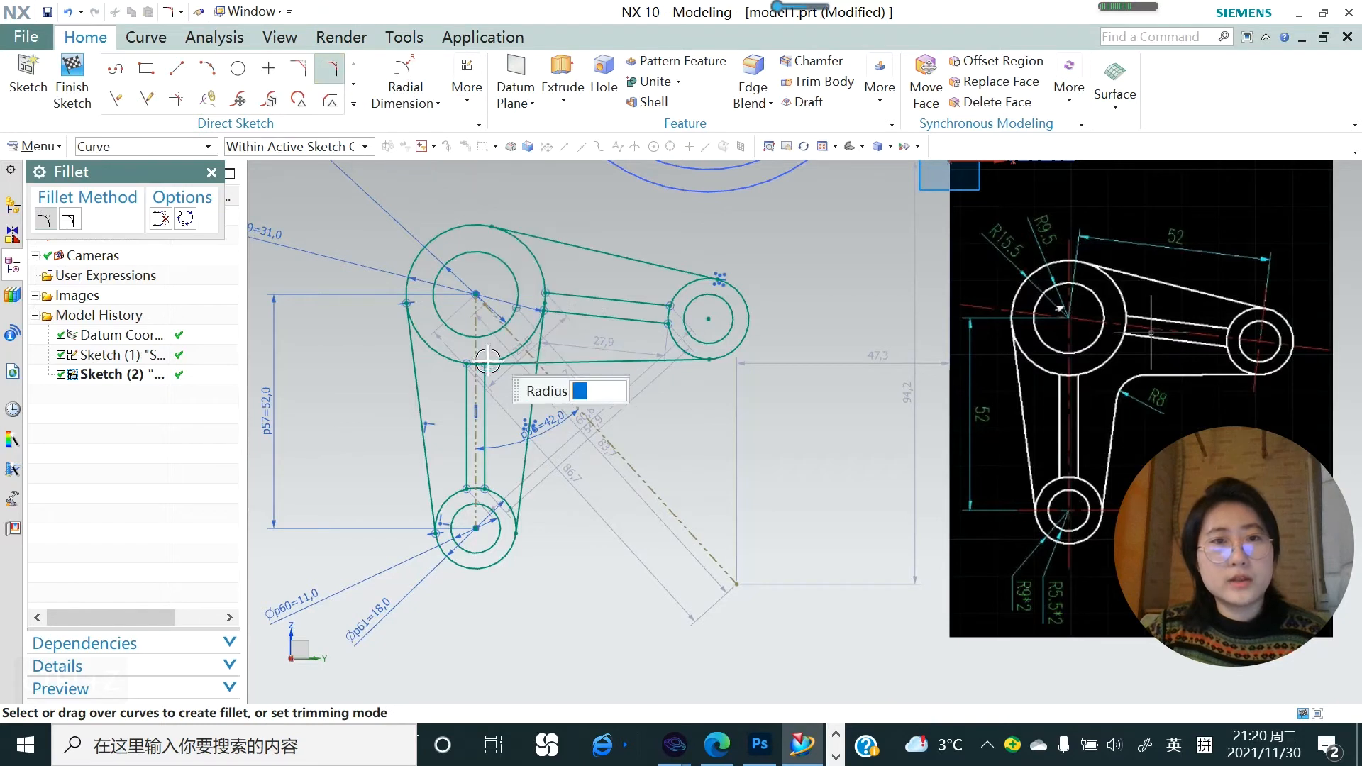
pyautogui.write('8')
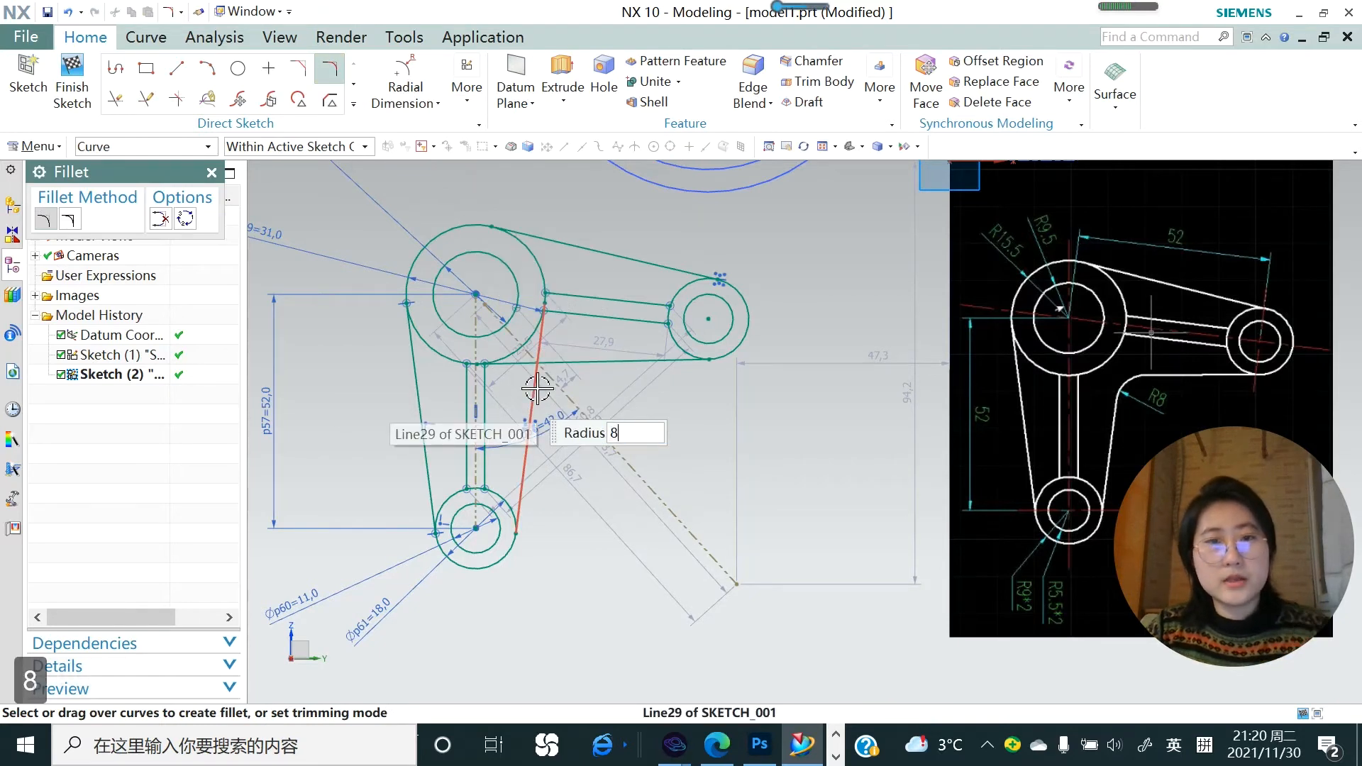
pyautogui.click(569, 365)
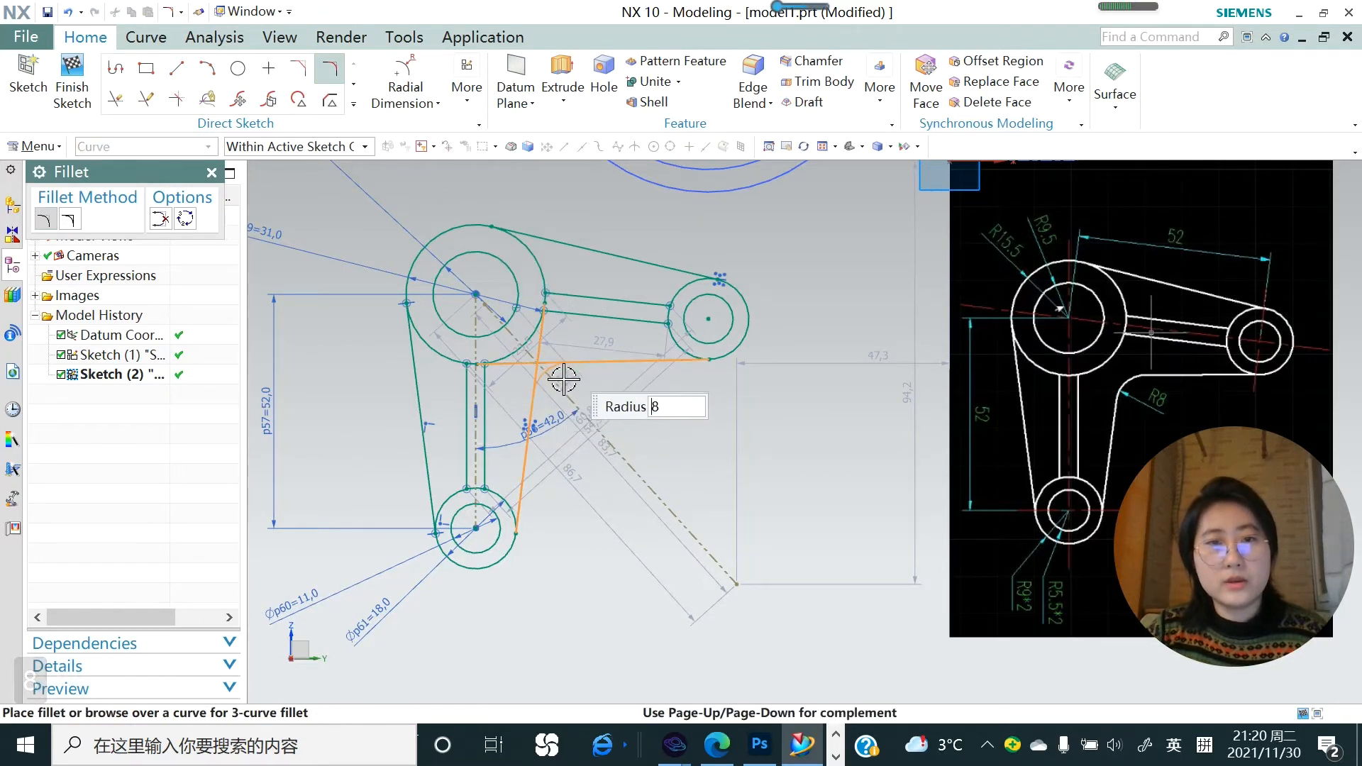
pyautogui.click(560, 392)
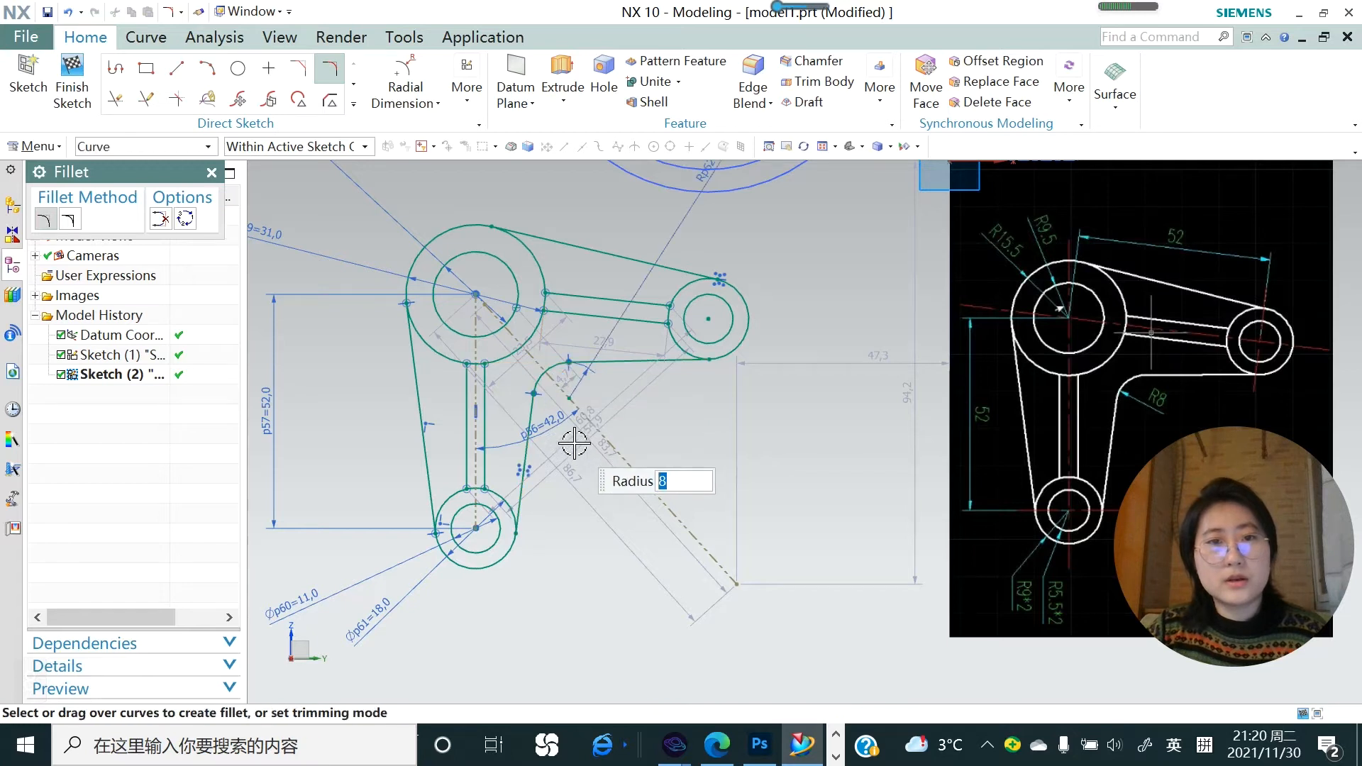
pyautogui.scroll(-3, 569, 433)
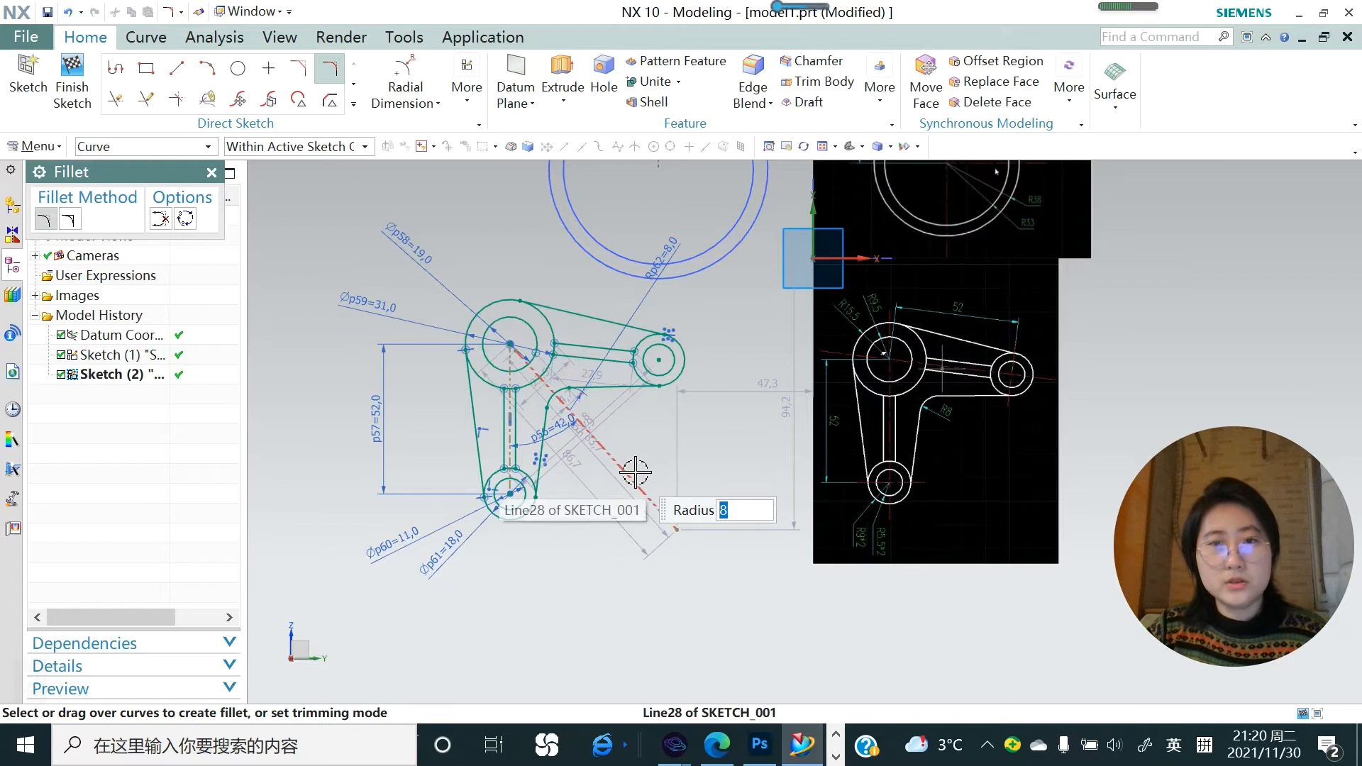
pyautogui.click(72, 78)
pyautogui.scroll(-3, 774, 430)
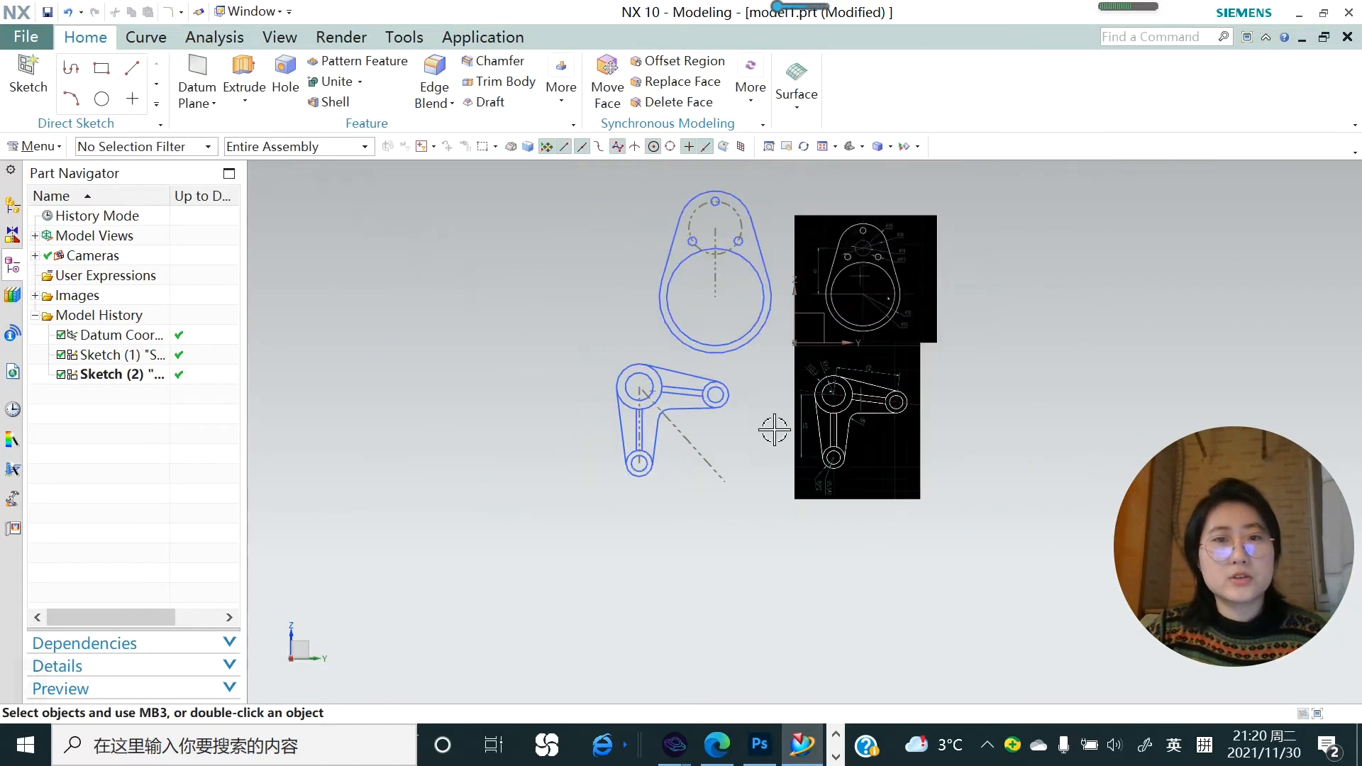
# - Create a new sketch on the YZ datum plane
pyautogui.click(28, 78)
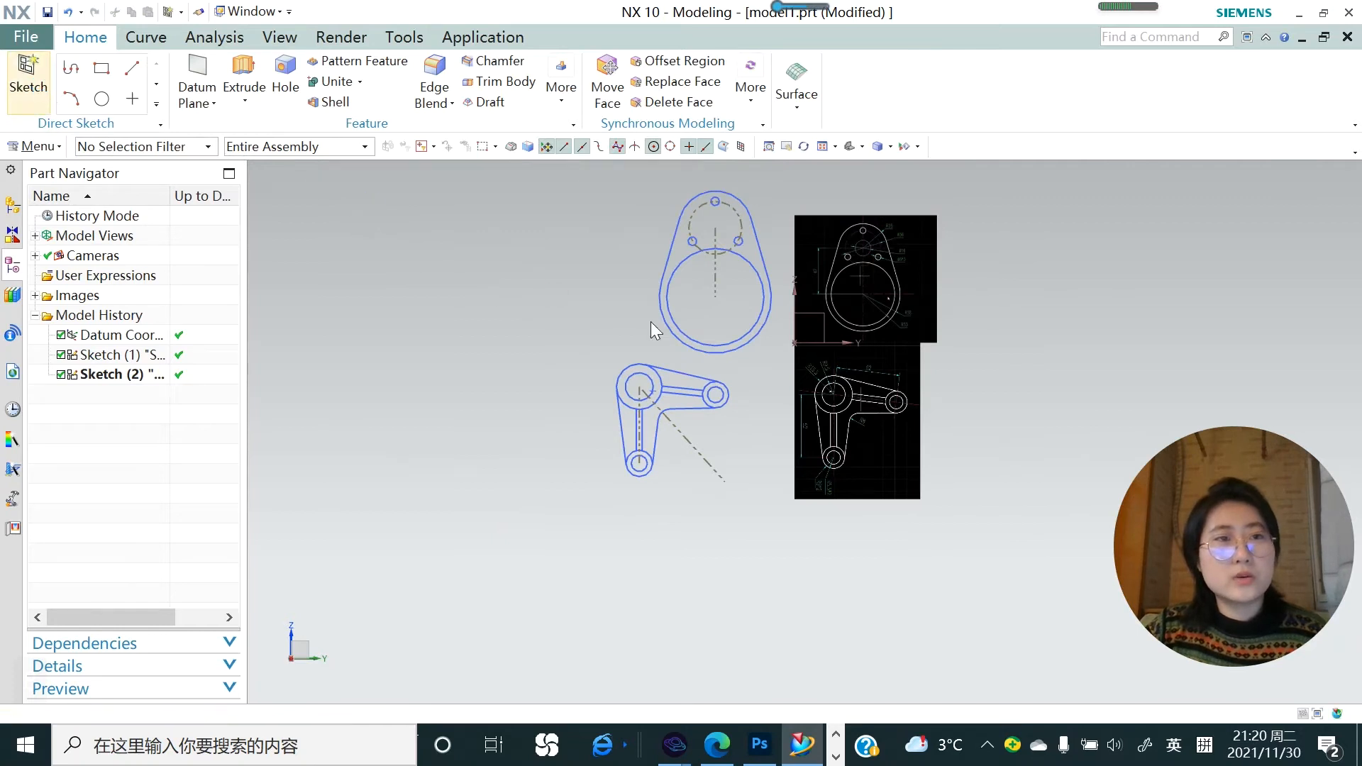
pyautogui.click(818, 321)
pyautogui.click(222, 439)
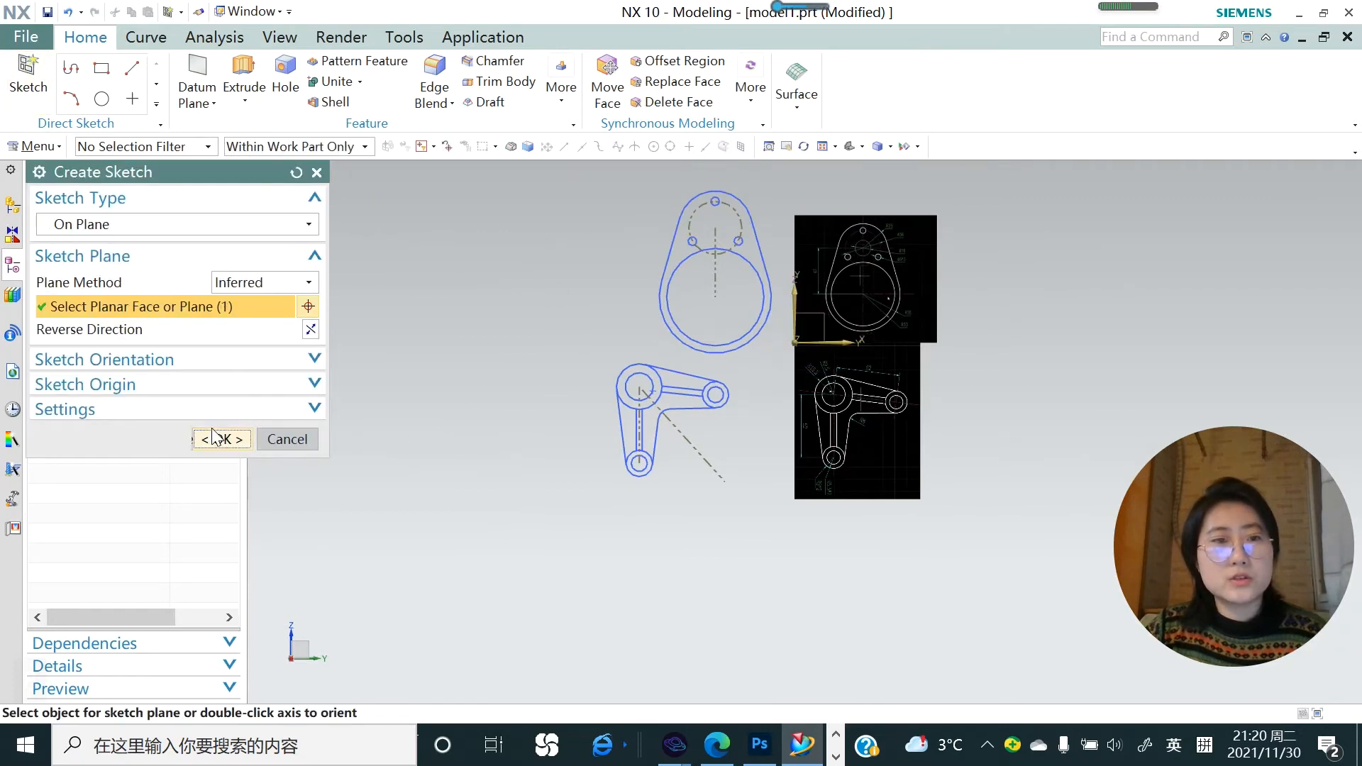
# - Draw a circle about 16 mm in diameter with a circle about 122 mm in diameter below it, and convert the large one to reference
pyautogui.click(352, 106)
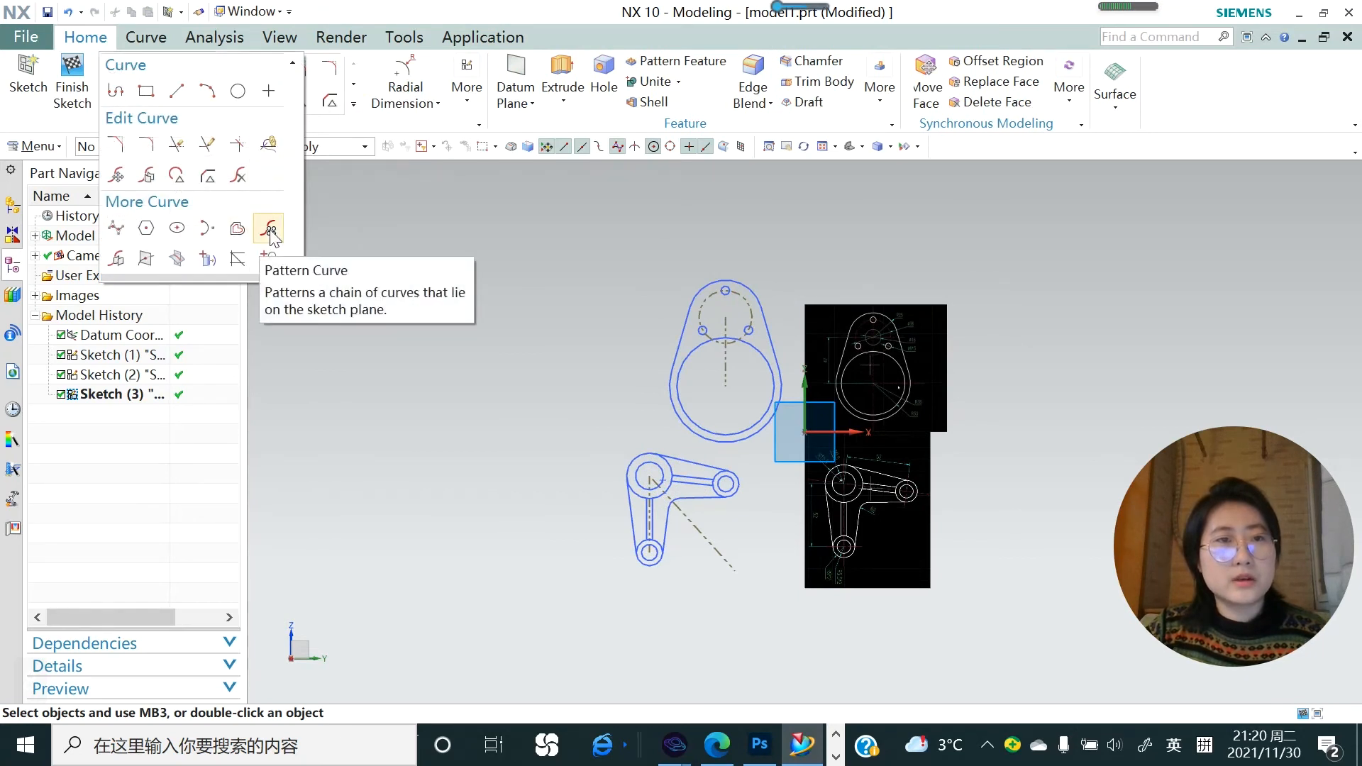
pyautogui.click(243, 103)
pyautogui.click(501, 287)
pyautogui.click(502, 299)
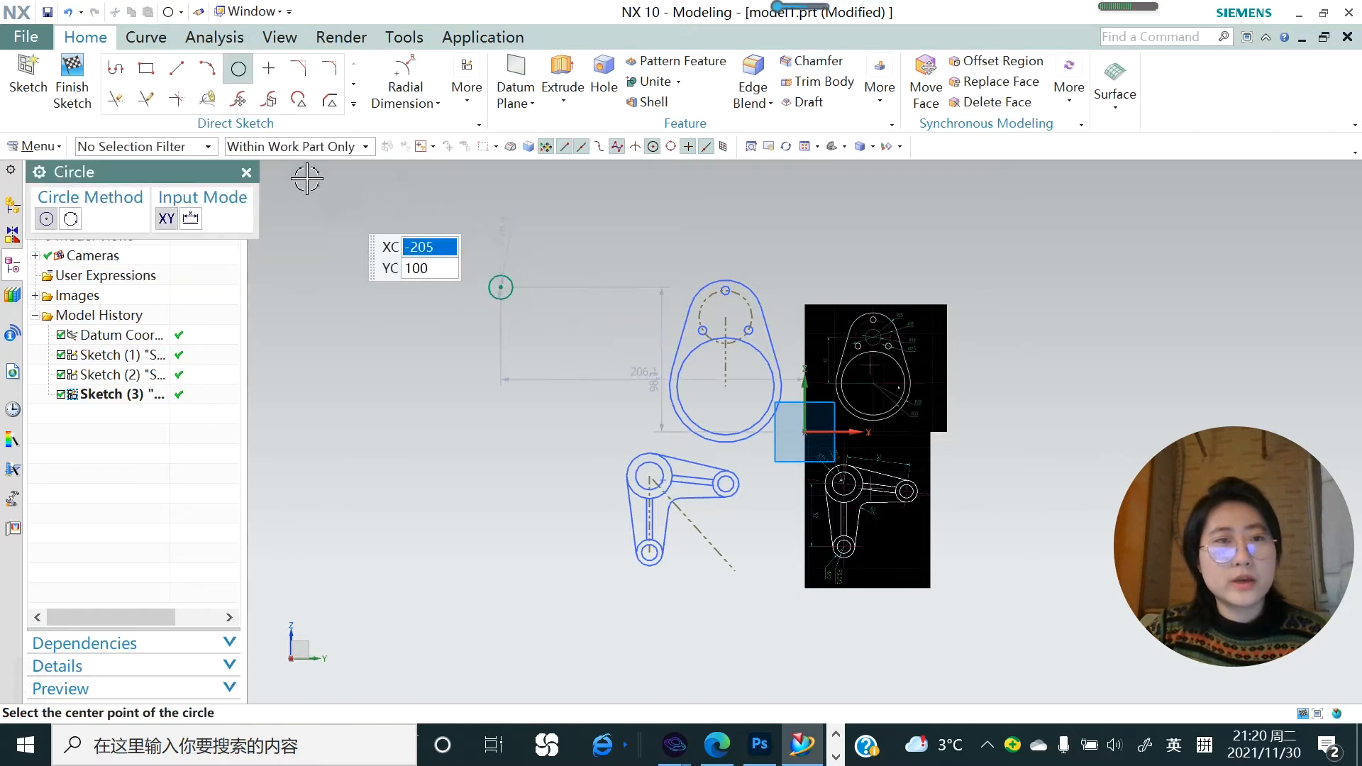
pyautogui.click(501, 410)
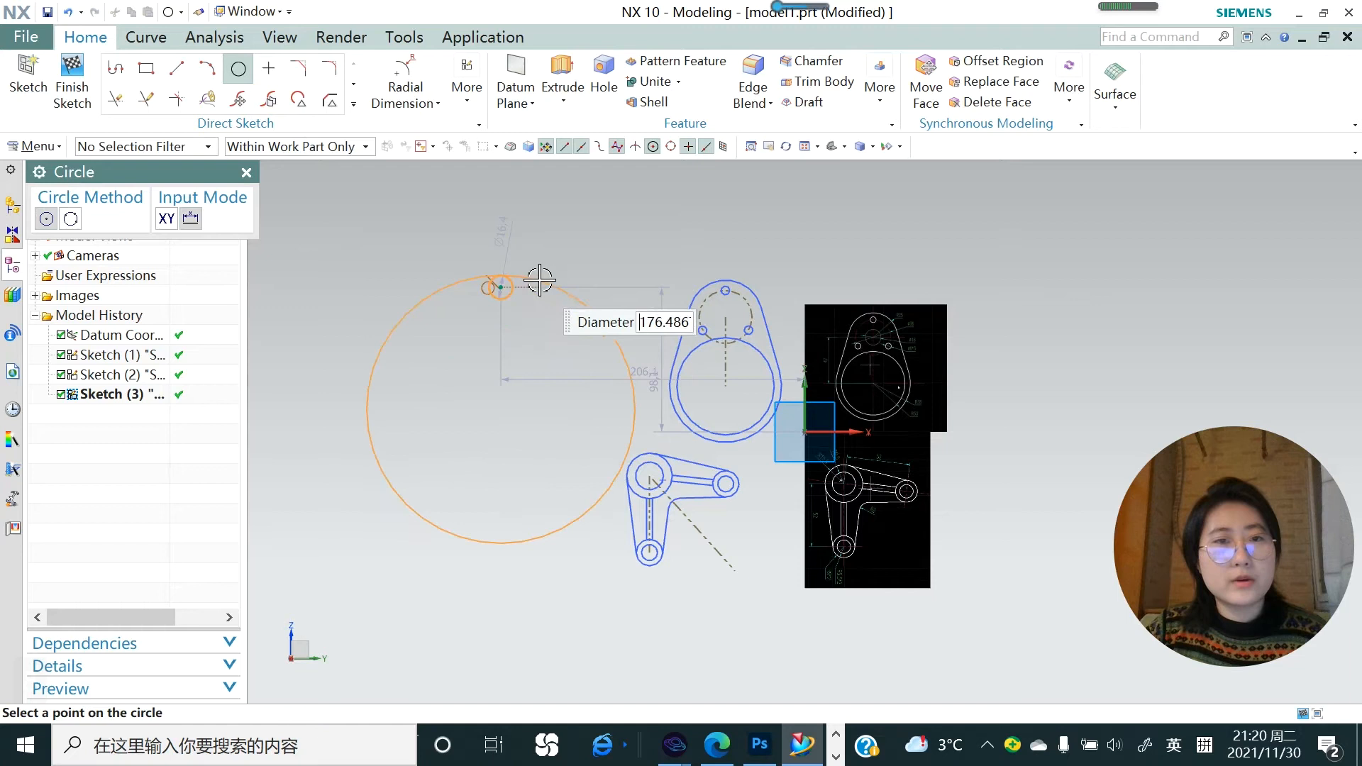
pyautogui.click(499, 319)
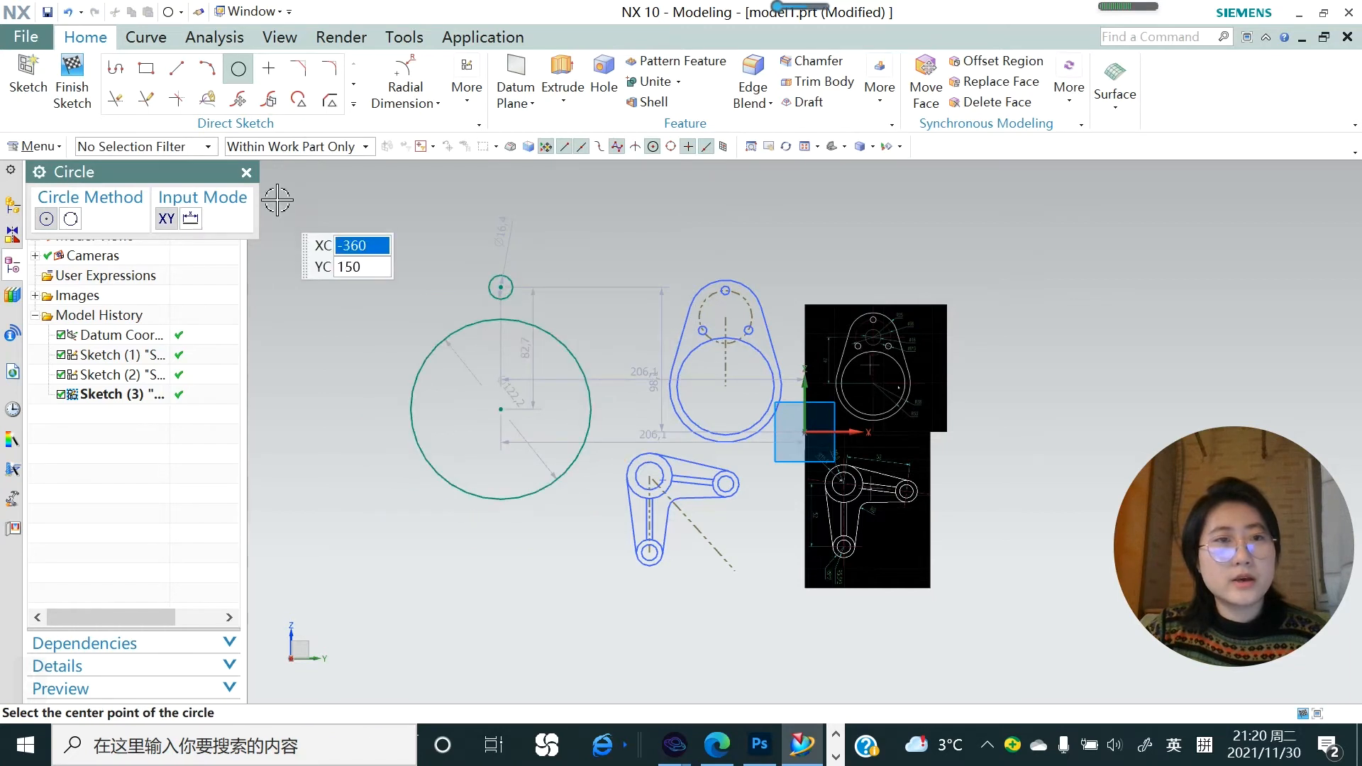
pyautogui.press('Escape')
pyautogui.rightClick(481, 321)
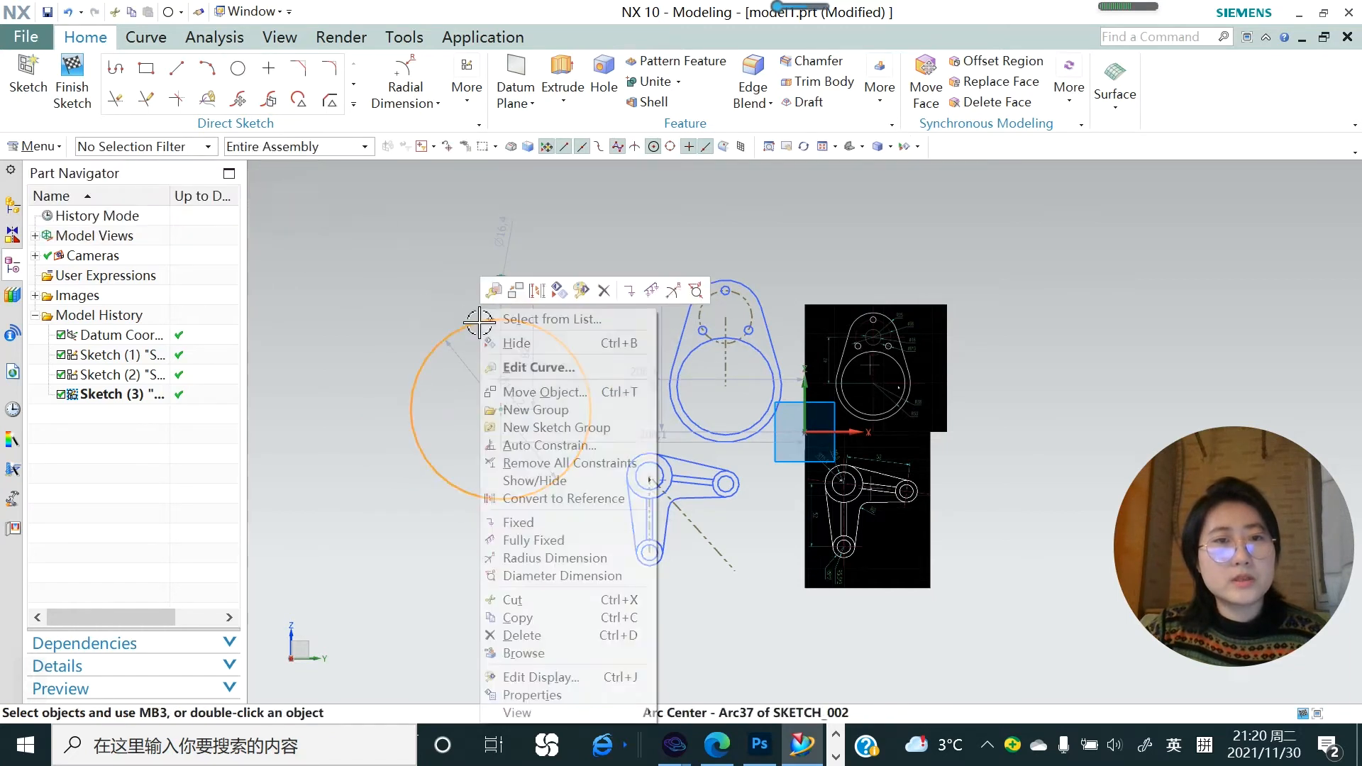
pyautogui.click(533, 292)
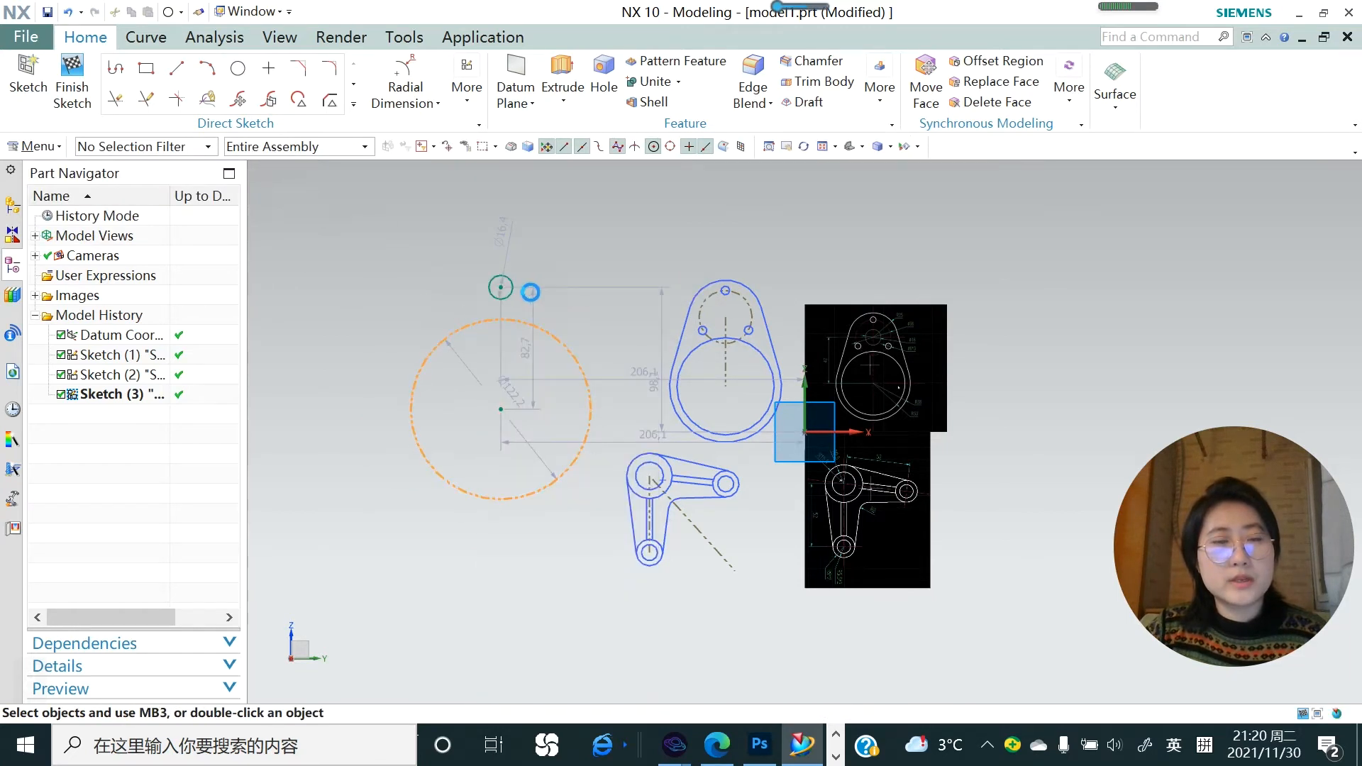
# - Set up a circular curve pattern of the small circle about the center of the large reference circle
pyautogui.click(352, 105)
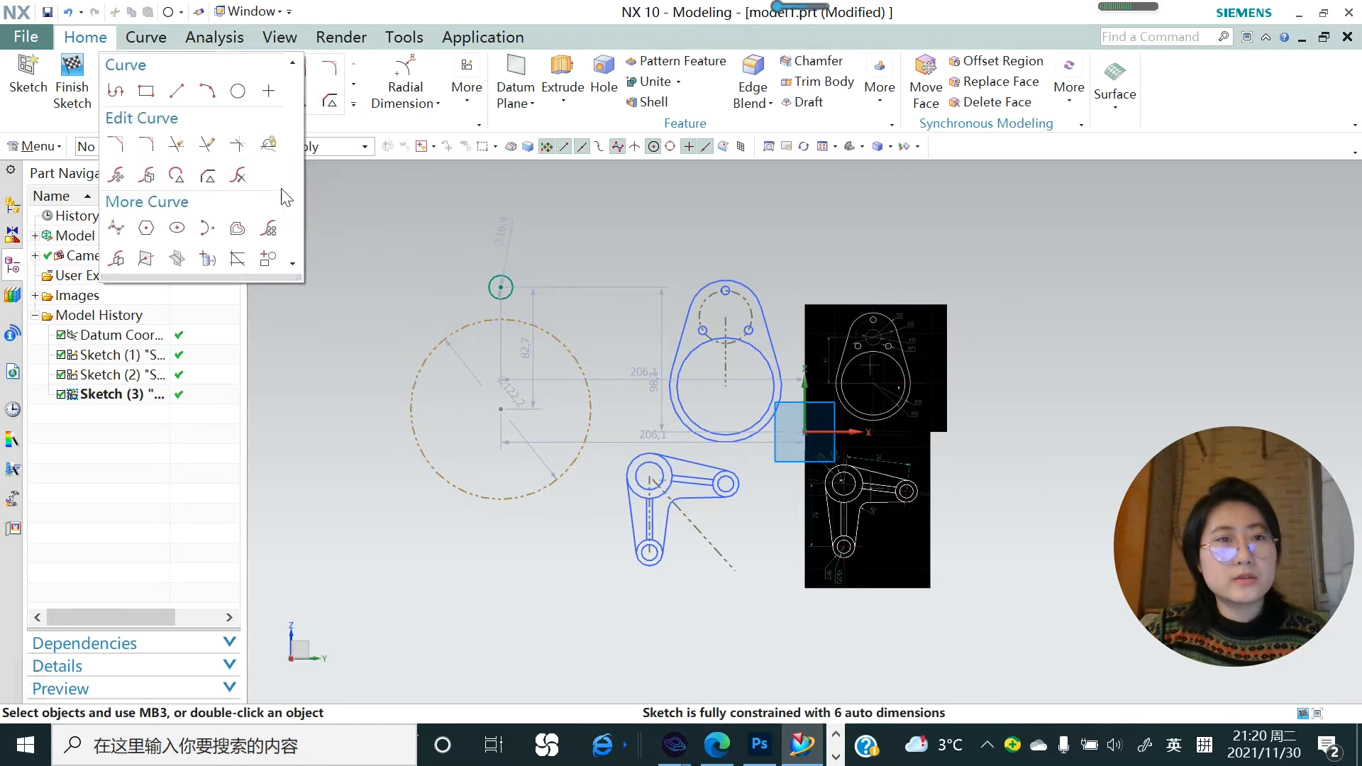
pyautogui.click(270, 232)
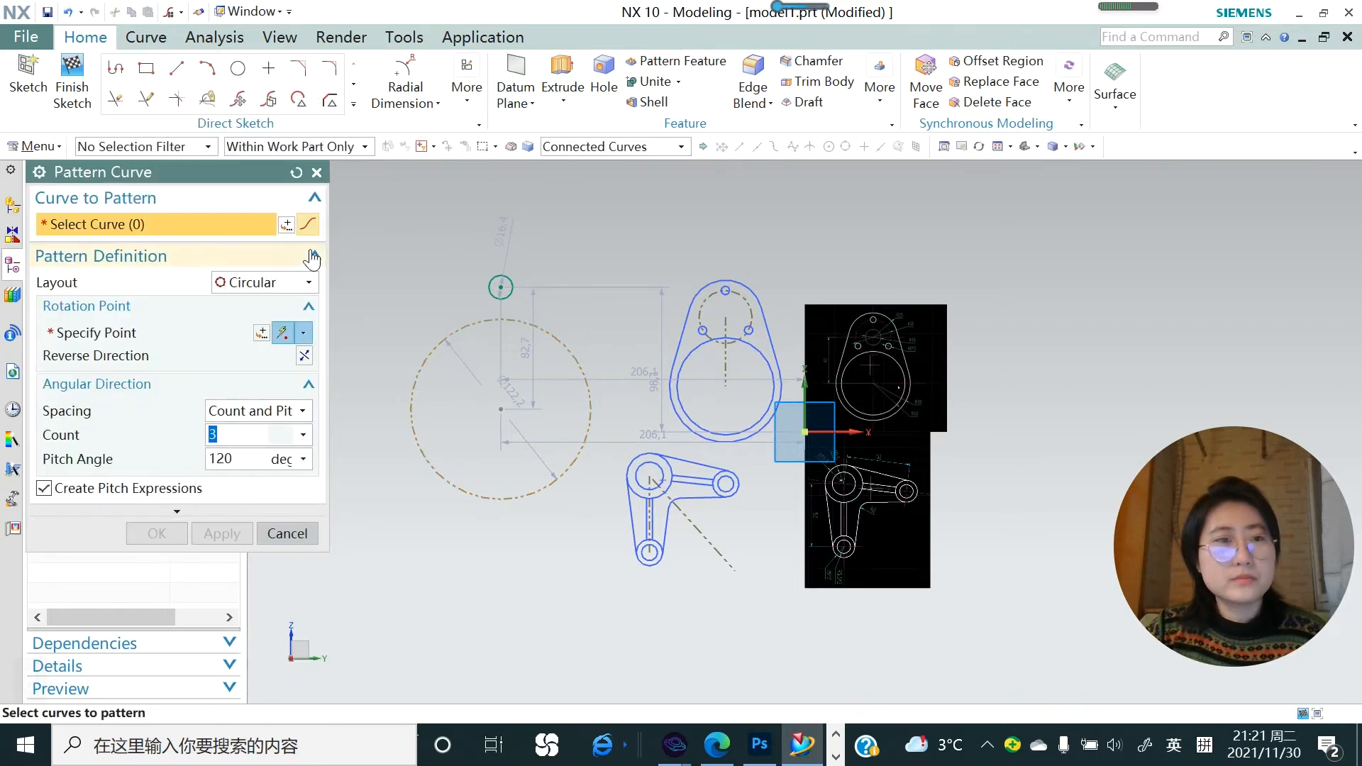
pyautogui.click(493, 296)
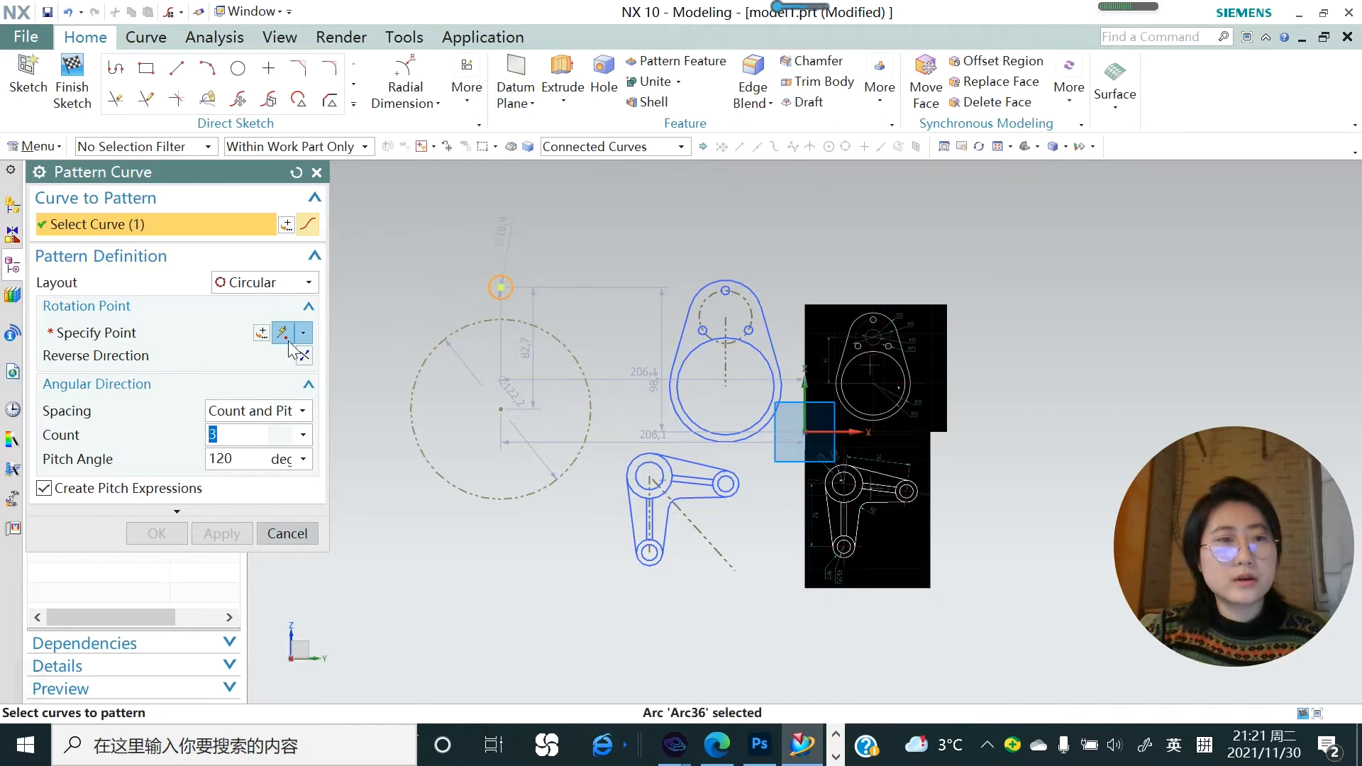
pyautogui.click(135, 333)
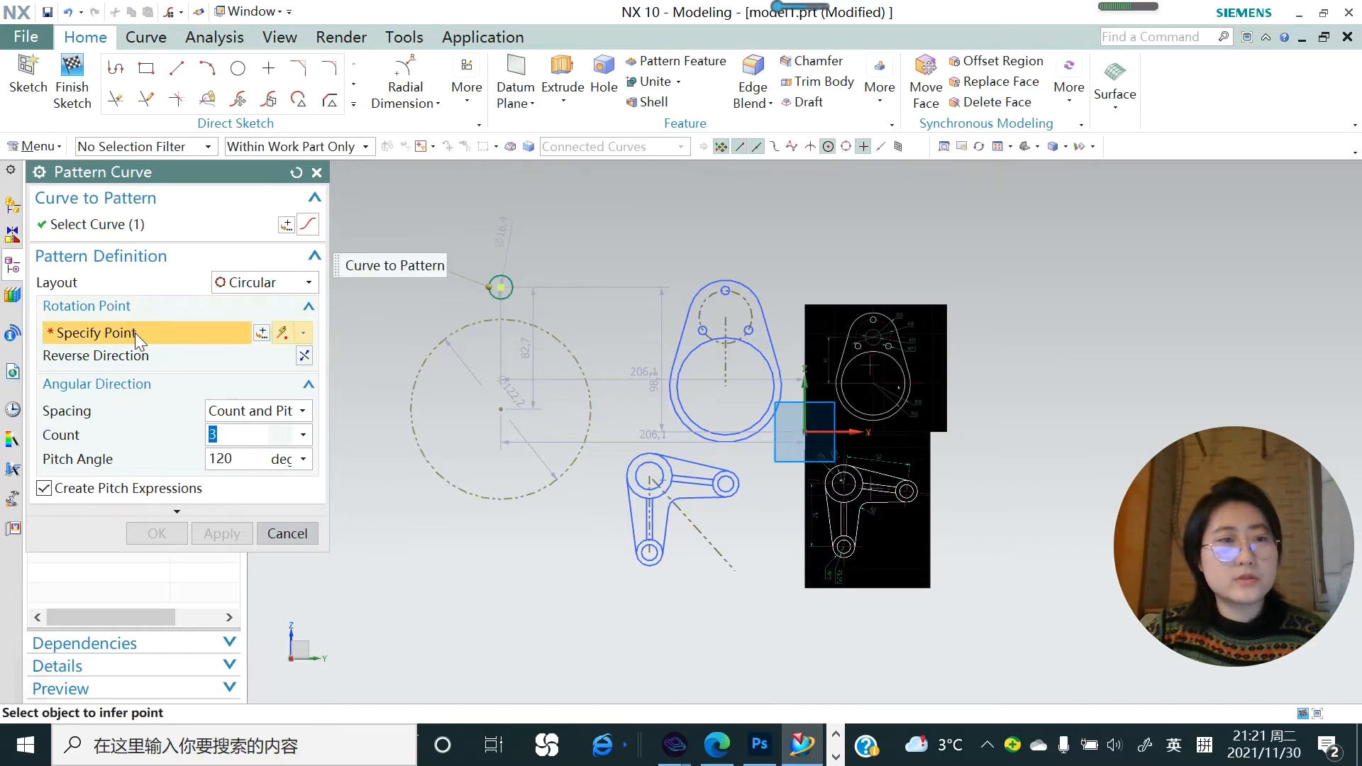
pyautogui.click(503, 408)
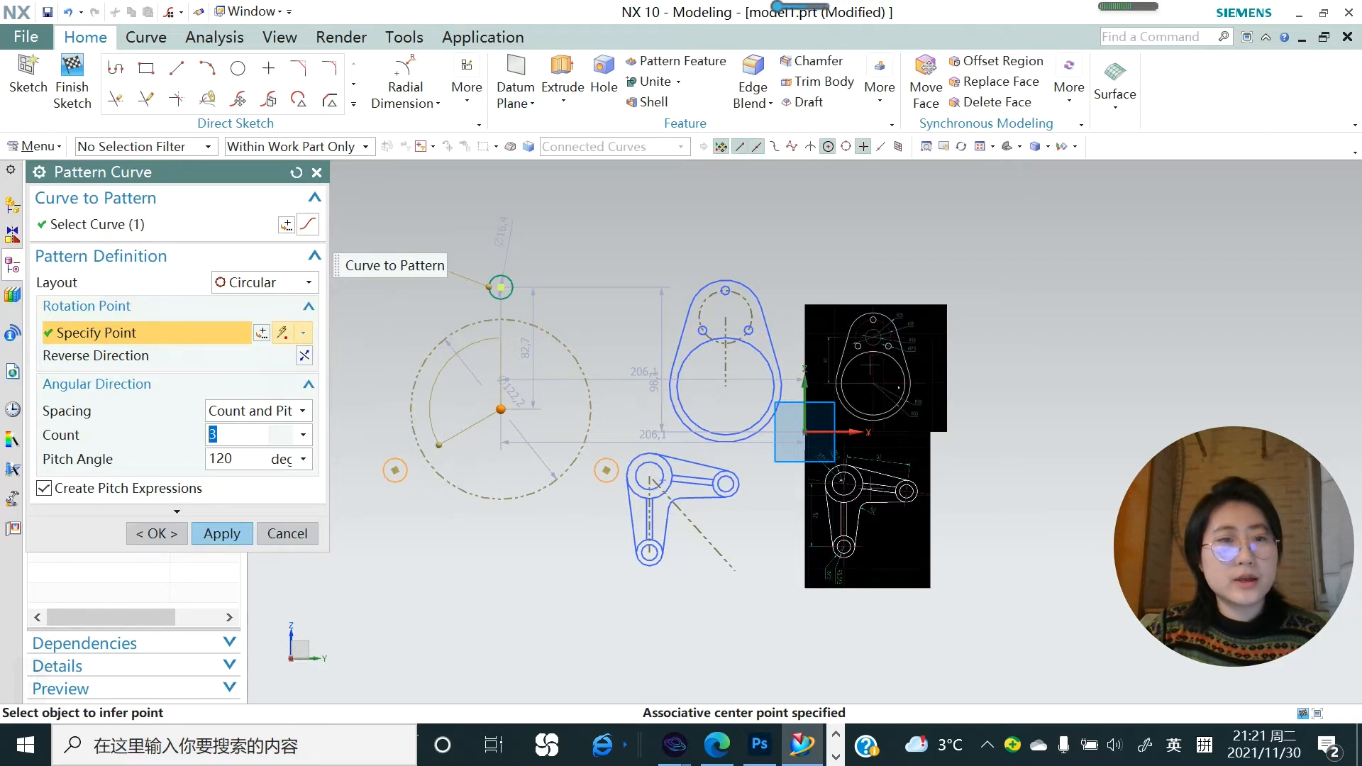
# - Set the circular pattern's count to 12 and its pitch angle to 20 degrees
pyautogui.write('12')
pyautogui.press('Return')
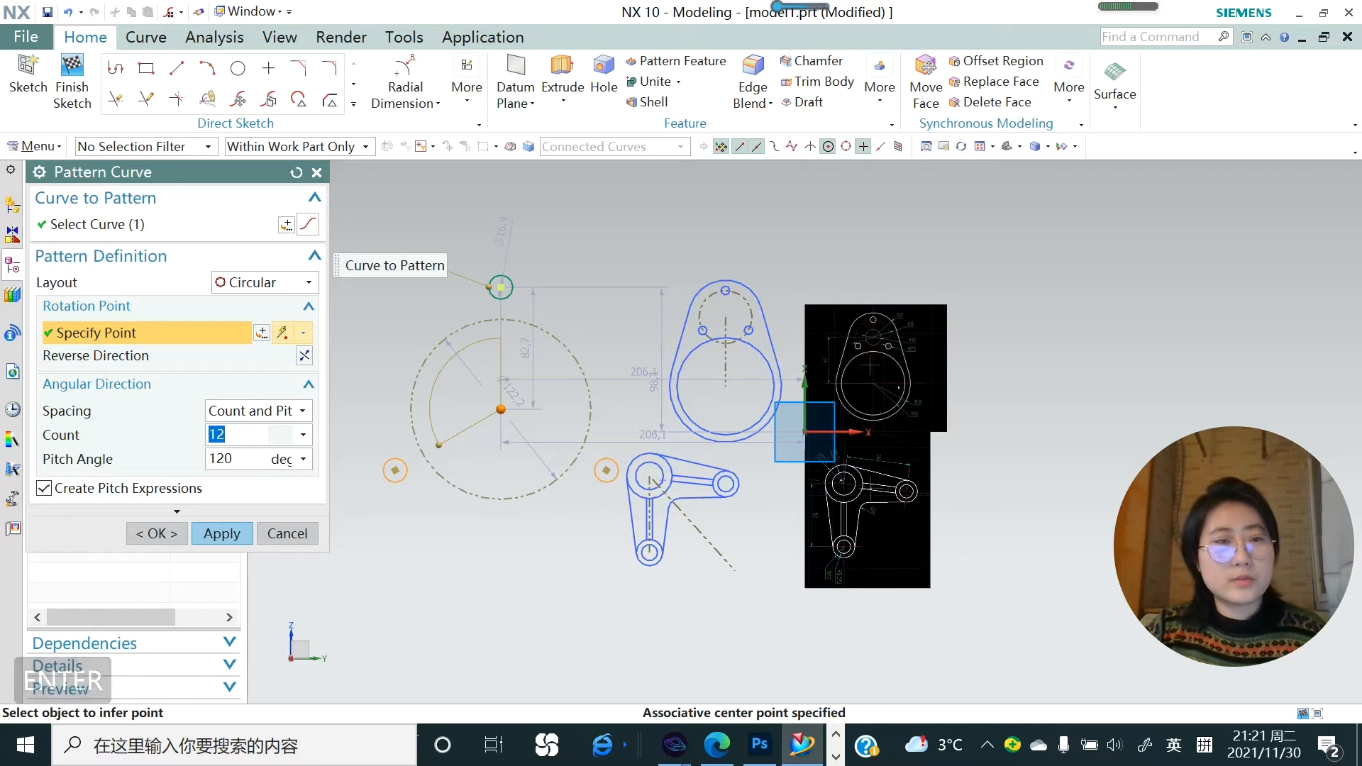
pyautogui.press('Tab')
pyautogui.write('20')
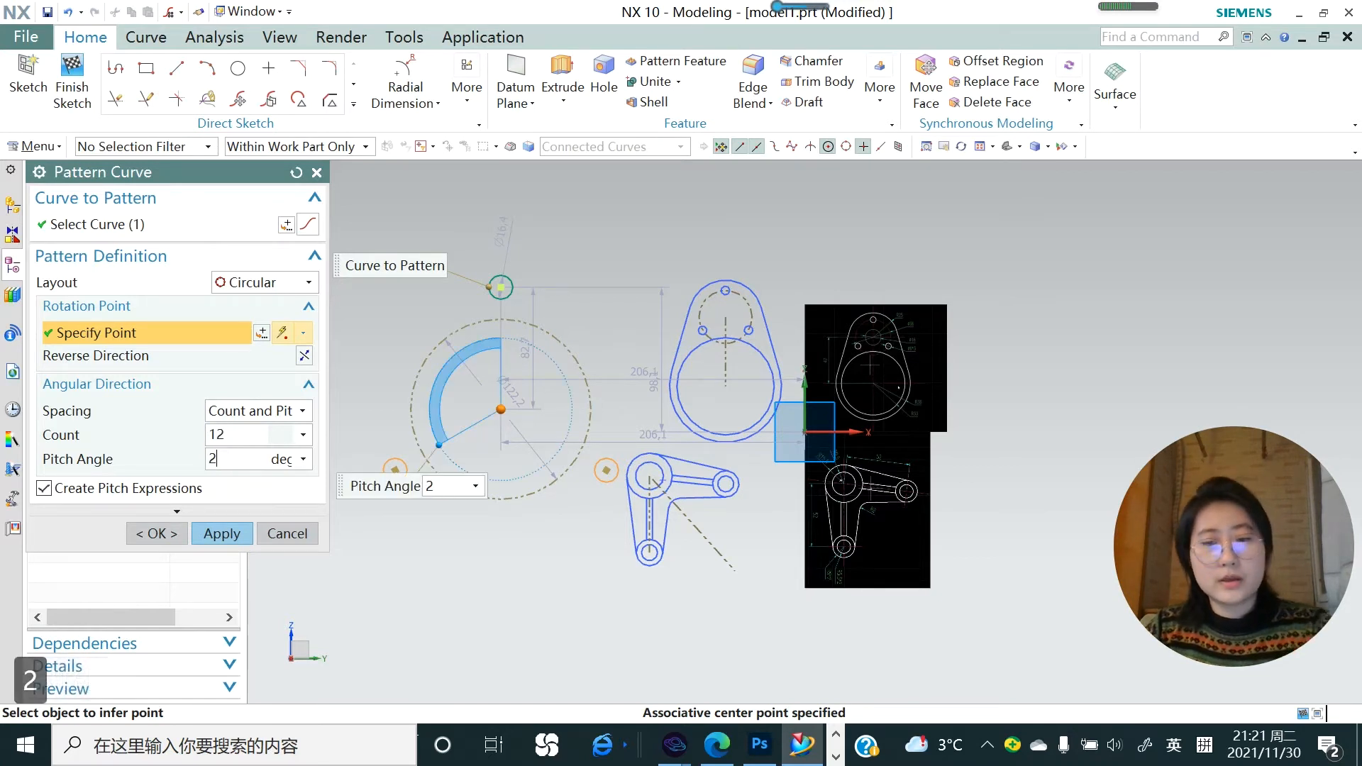
pyautogui.press('Return')
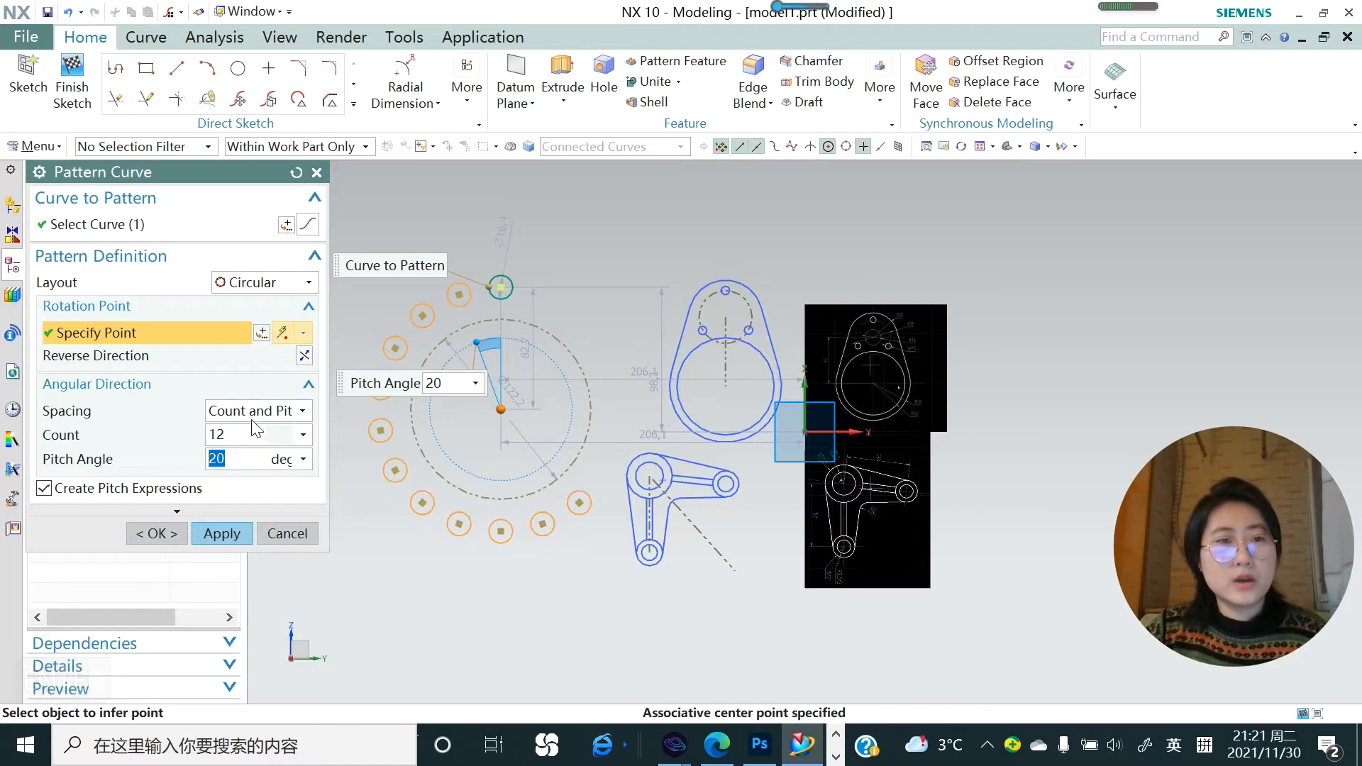
# - Switch the circular pattern's spacing to Count and Span and set its span angle to 300 degrees
pyautogui.click(303, 412)
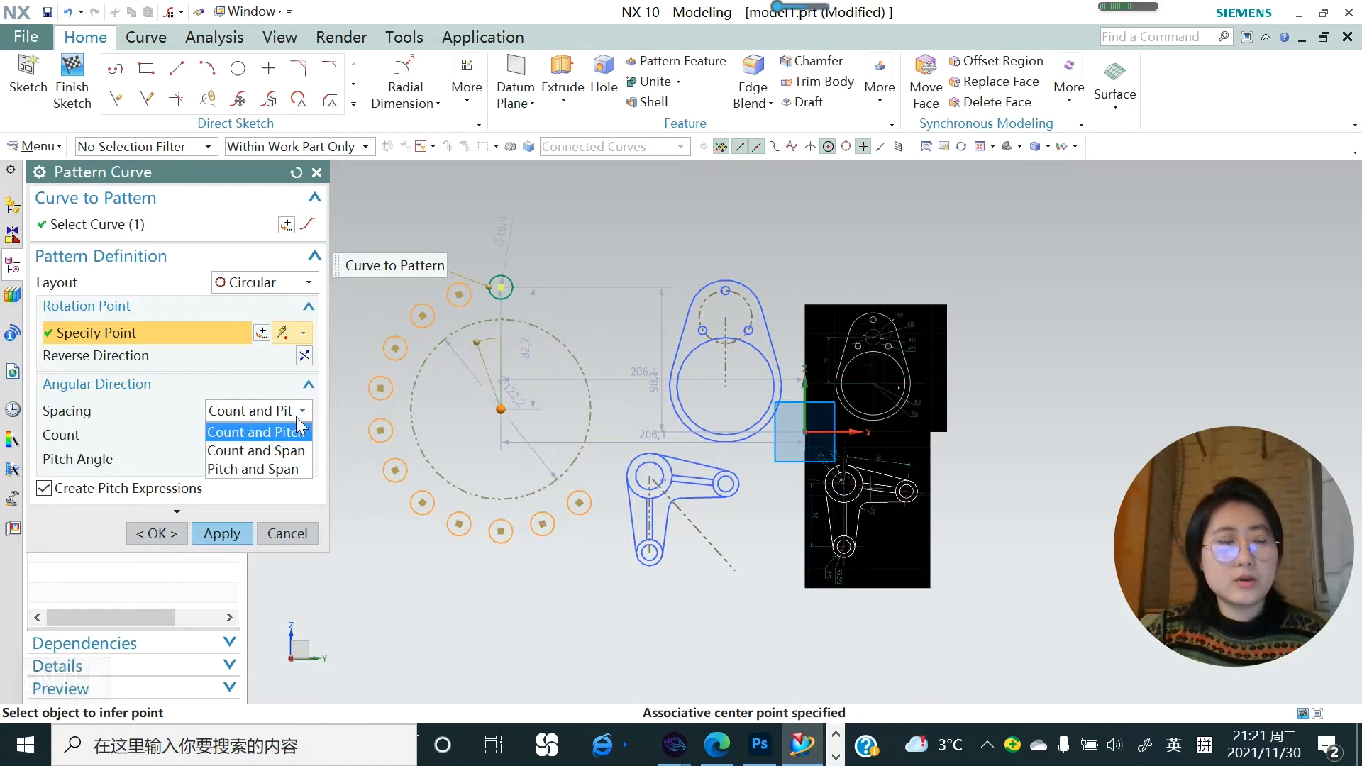
pyautogui.click(245, 450)
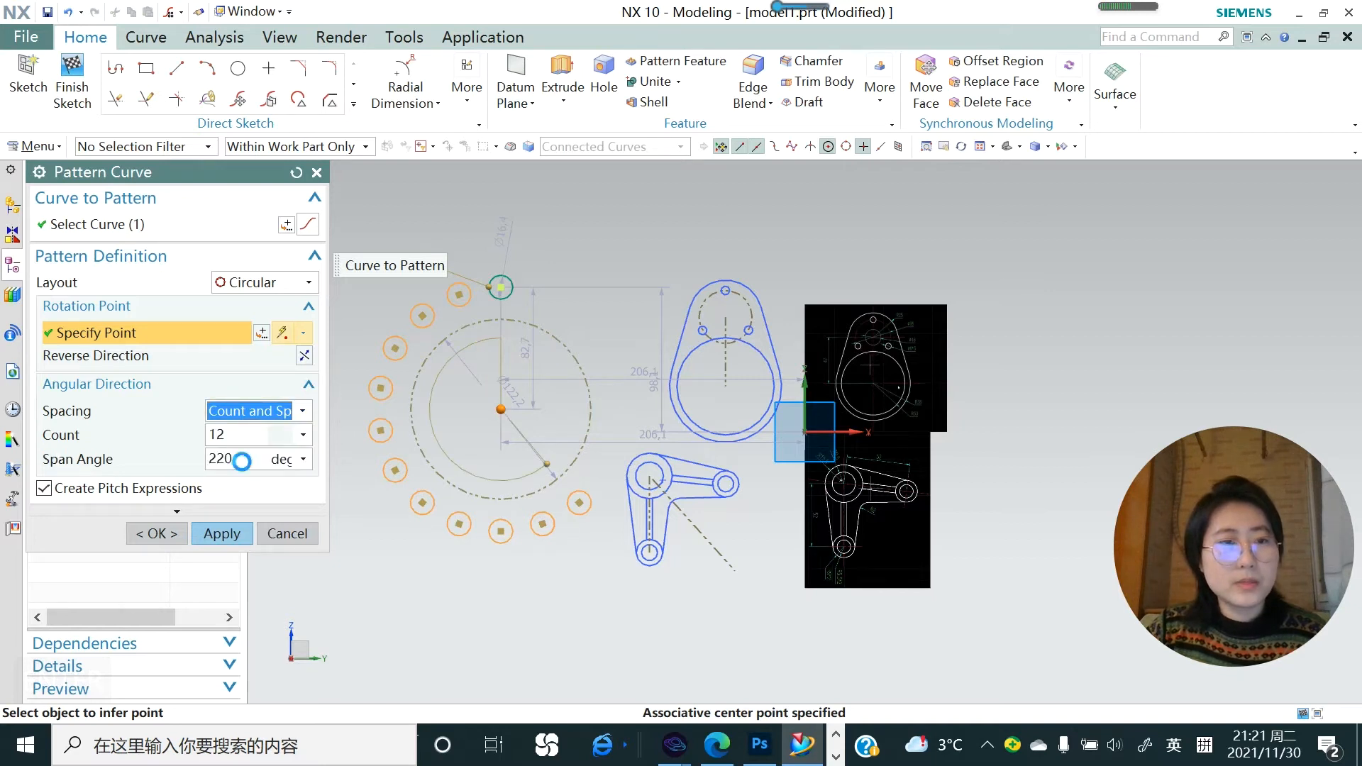
pyautogui.click(242, 461)
pyautogui.write('3')
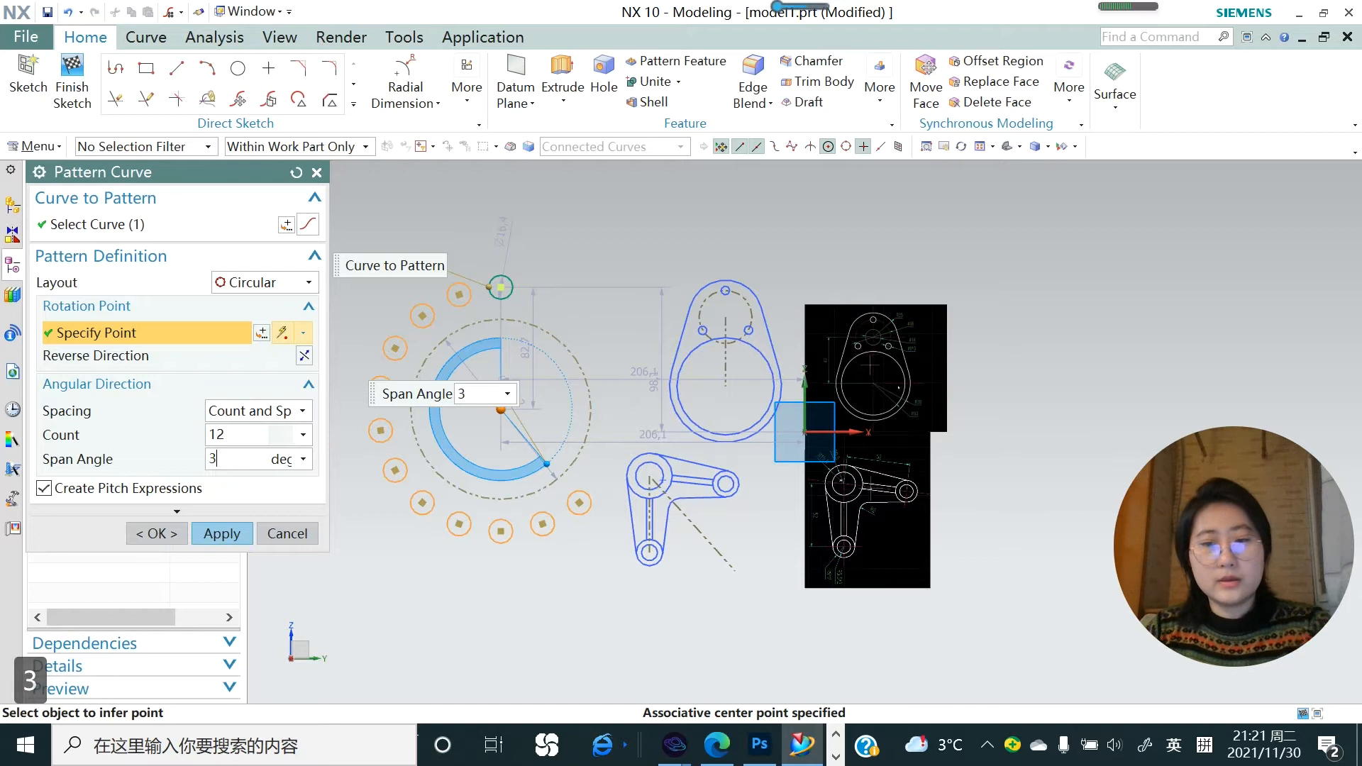
pyautogui.write('00')
pyautogui.press('Return')
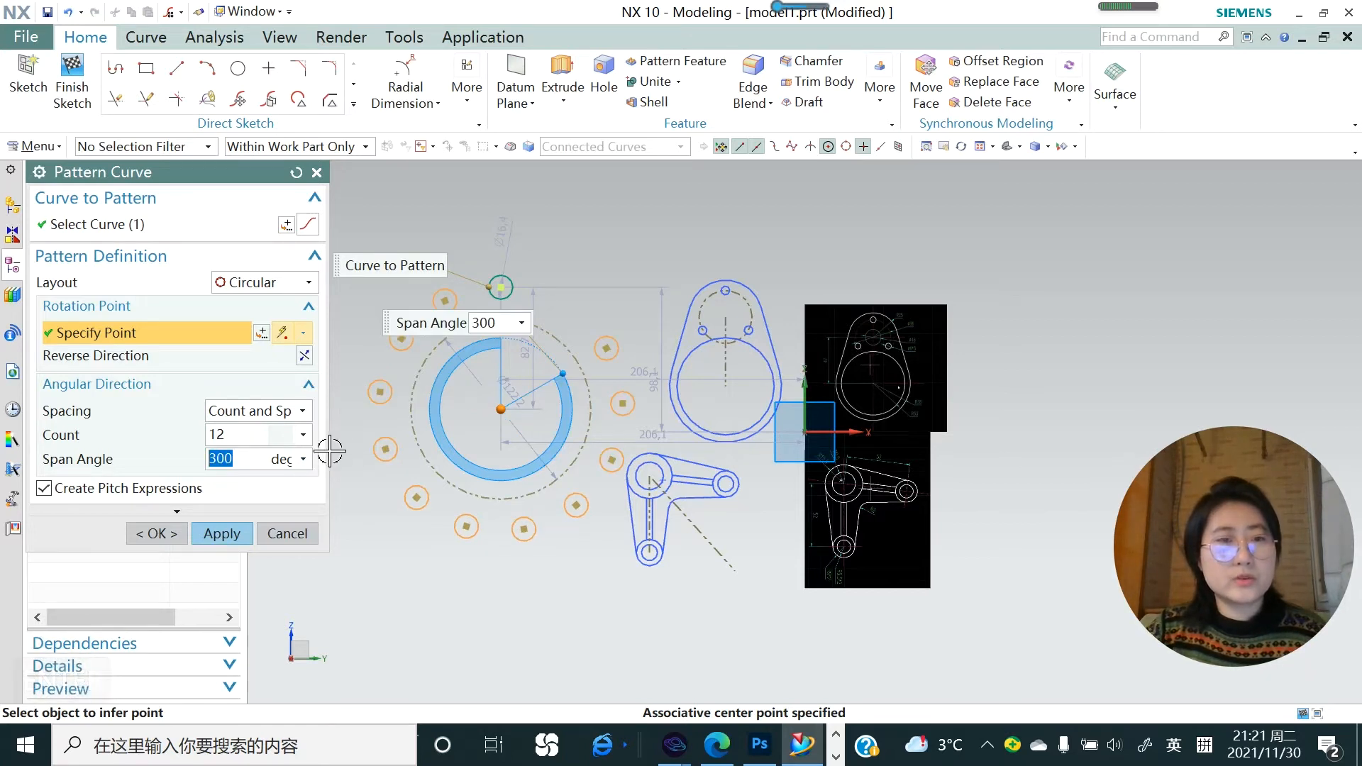
# - Create the circular pattern with Pitch and Span spacing, a 20-degree pitch angle and a 360-degree span angle
pyautogui.click(301, 417)
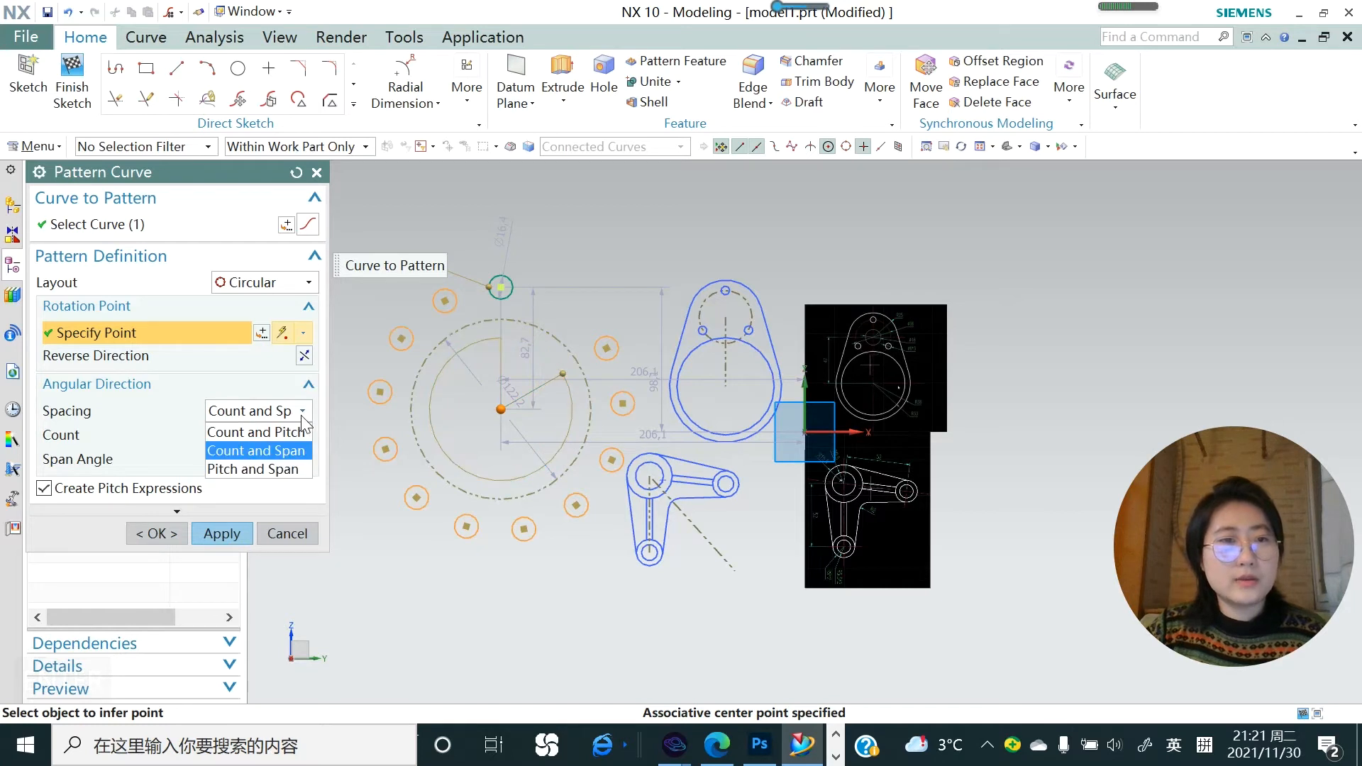
pyautogui.click(271, 468)
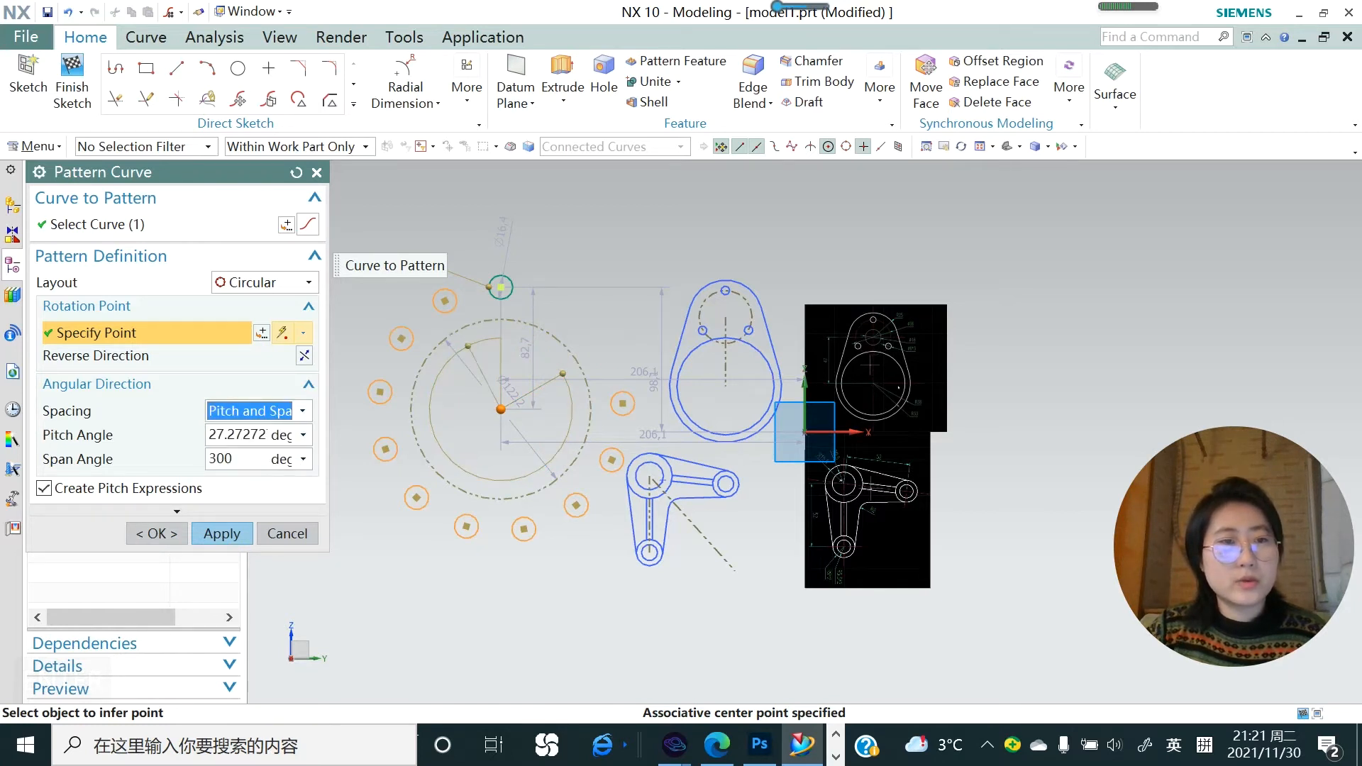
pyautogui.press('Tab')
pyautogui.write('20')
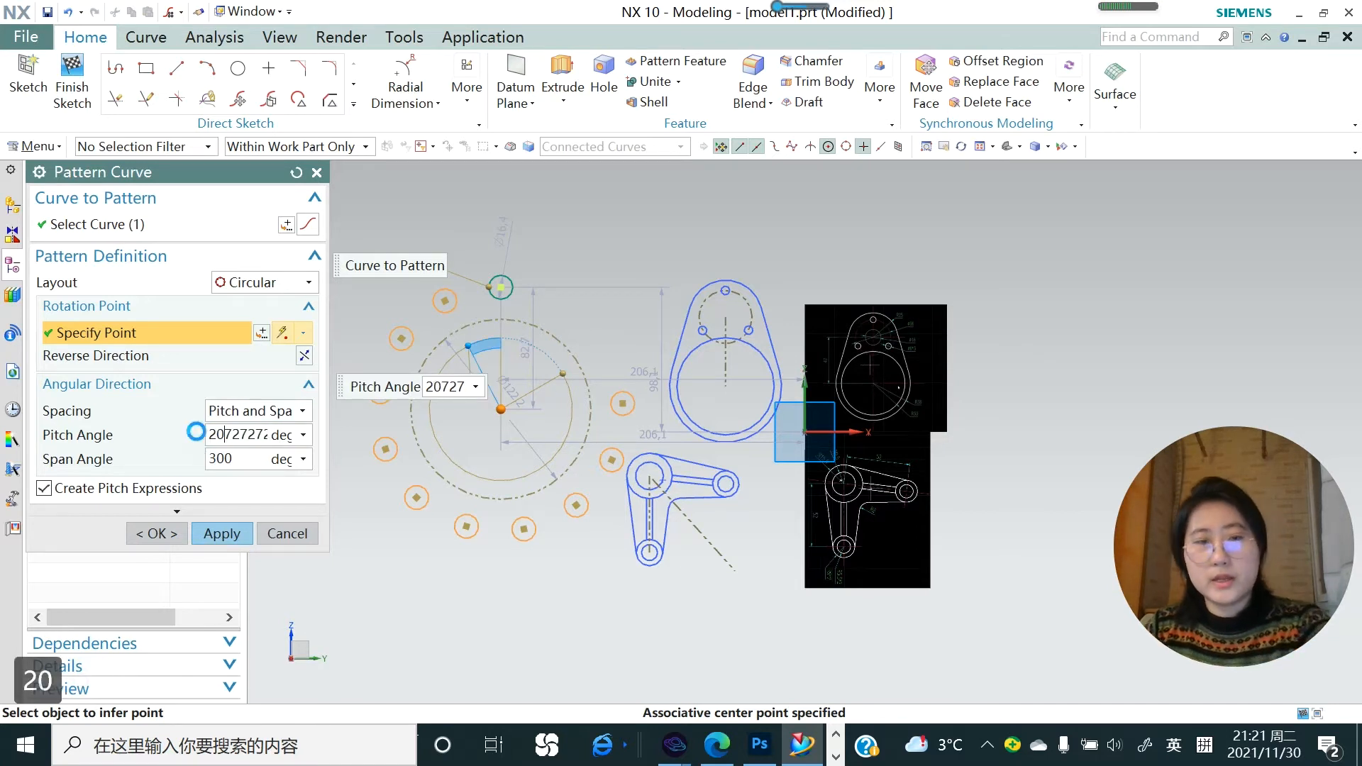
pyautogui.press('Return')
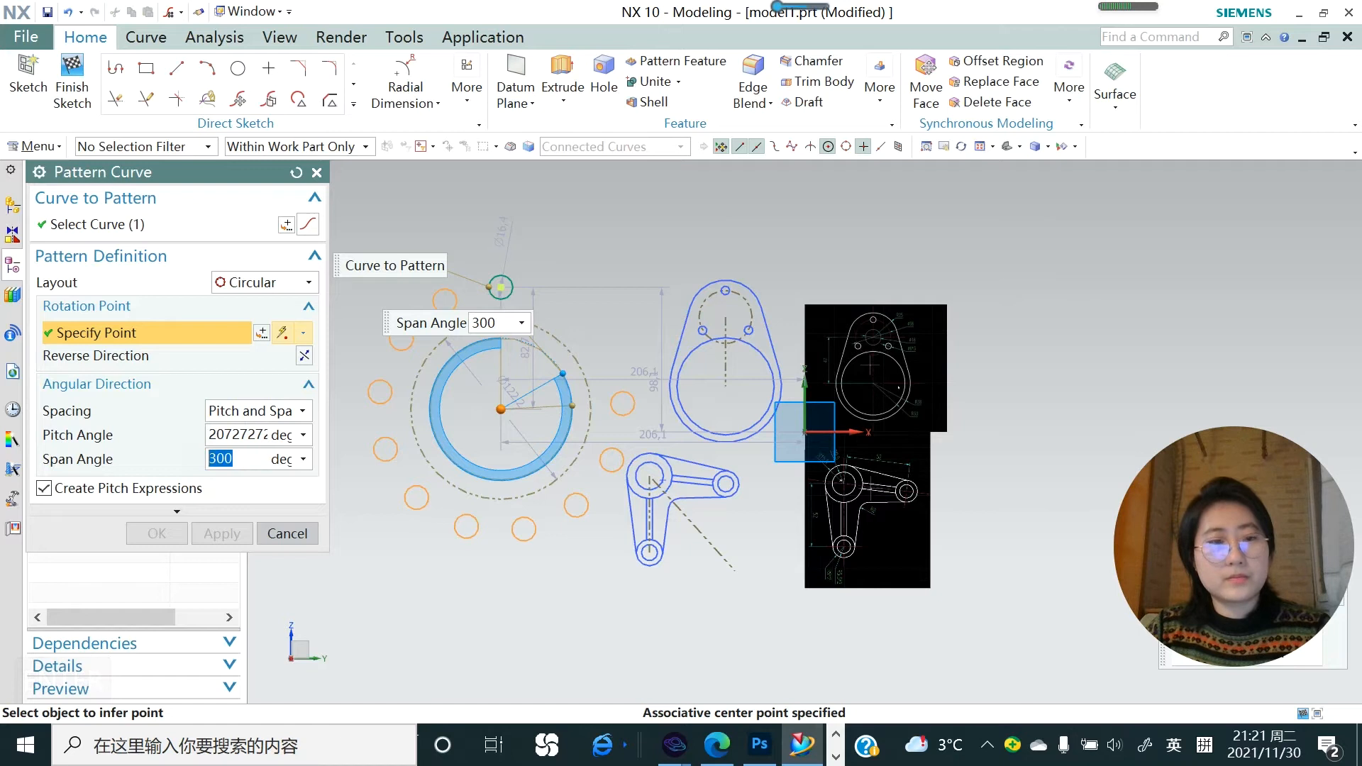
pyautogui.write('3')
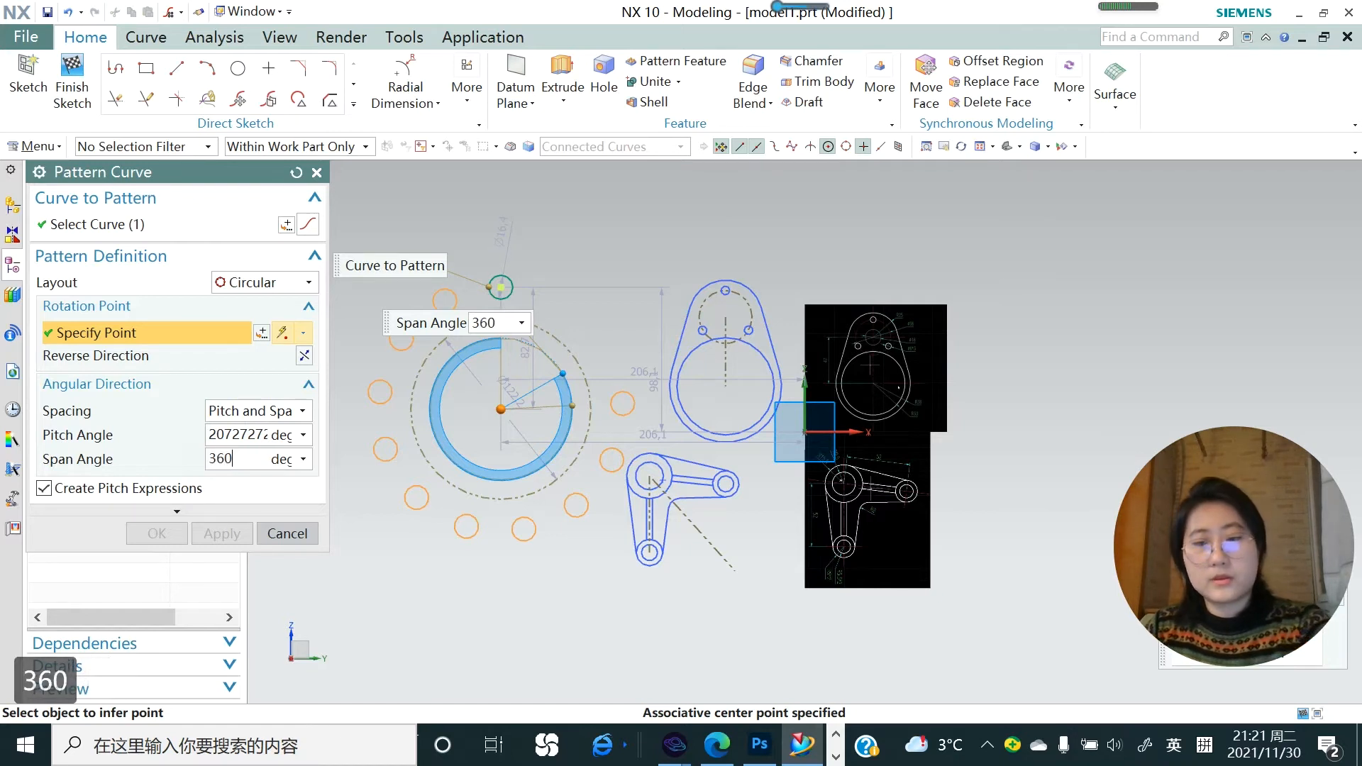
pyautogui.press('Return')
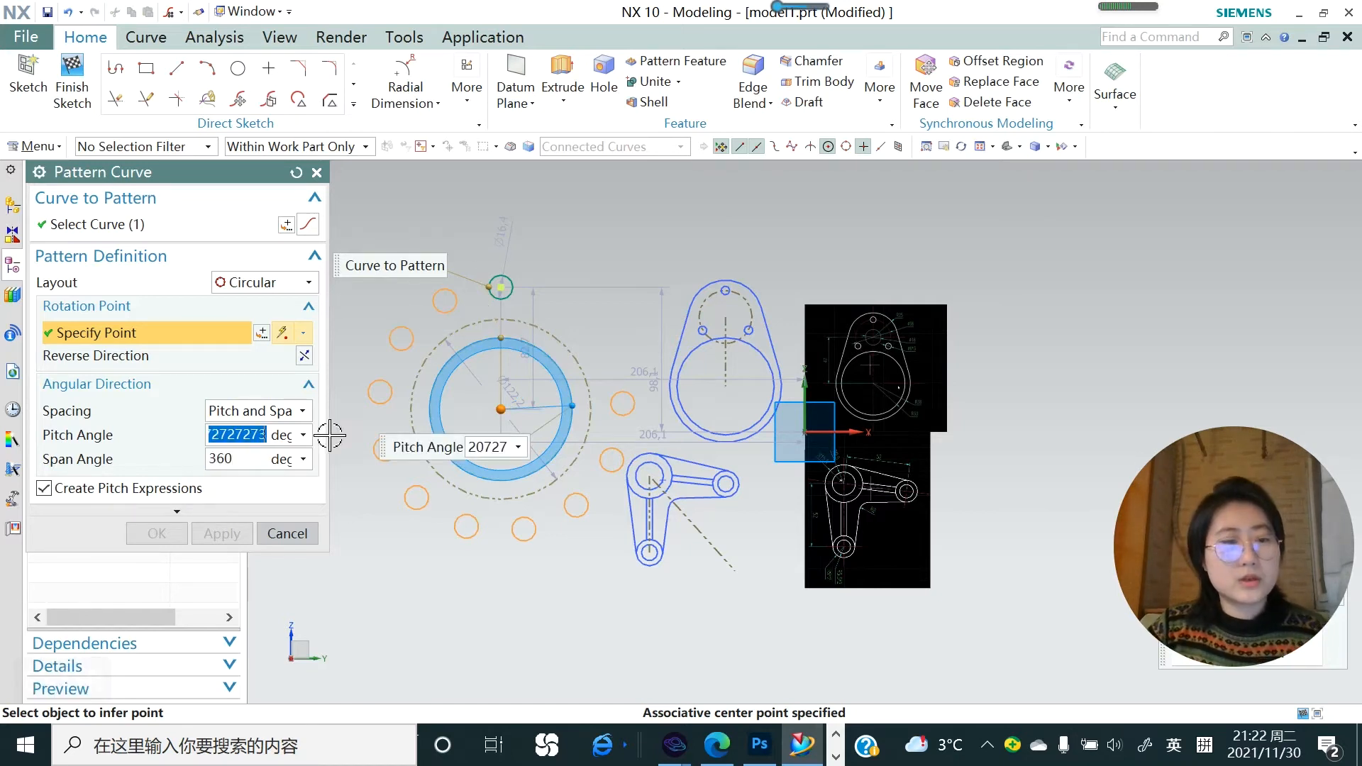
pyautogui.write('20')
pyautogui.press('Return')
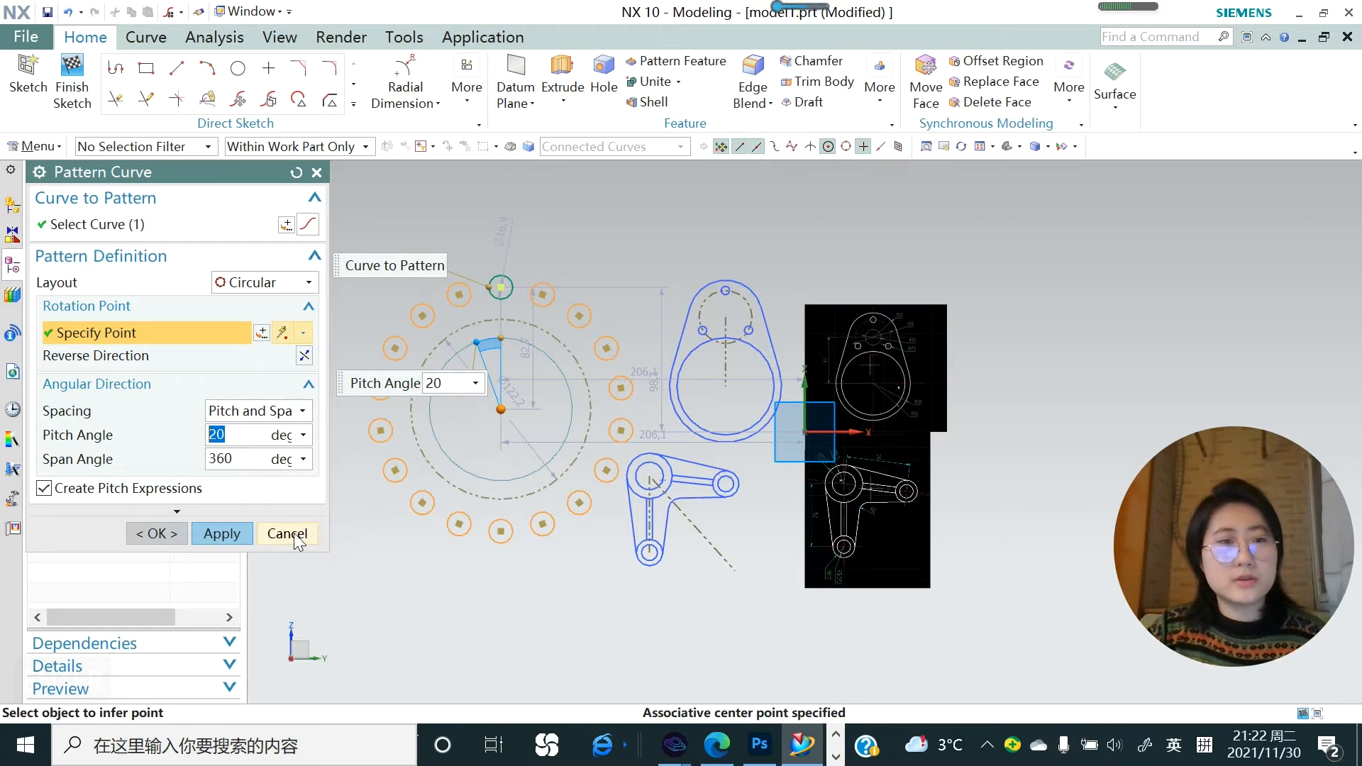
pyautogui.click(246, 538)
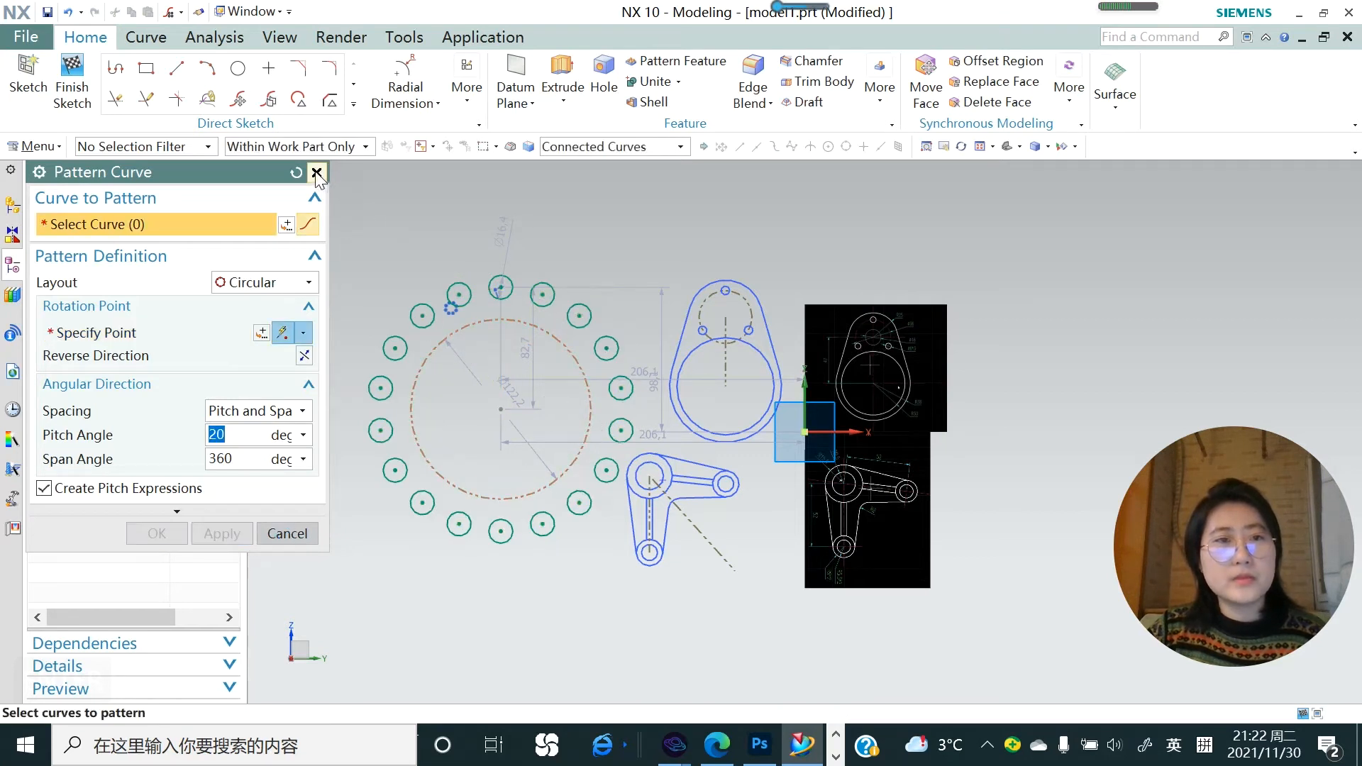
pyautogui.click(316, 172)
# - Draw a slanted line about 110 mm long above and left of the circle pattern and constrain it horizontal
pyautogui.scroll(-3, 627, 379)
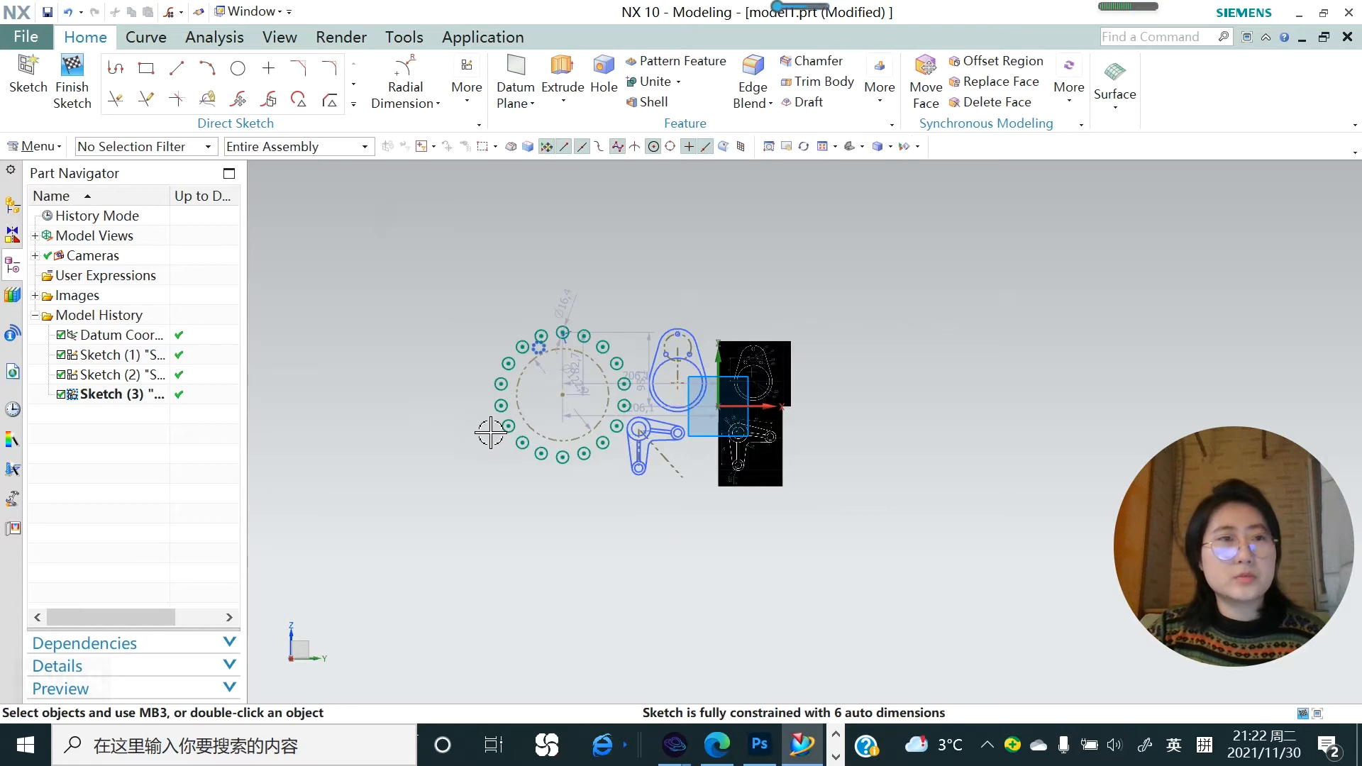
pyautogui.click(177, 68)
pyautogui.scroll(3, 412, 275)
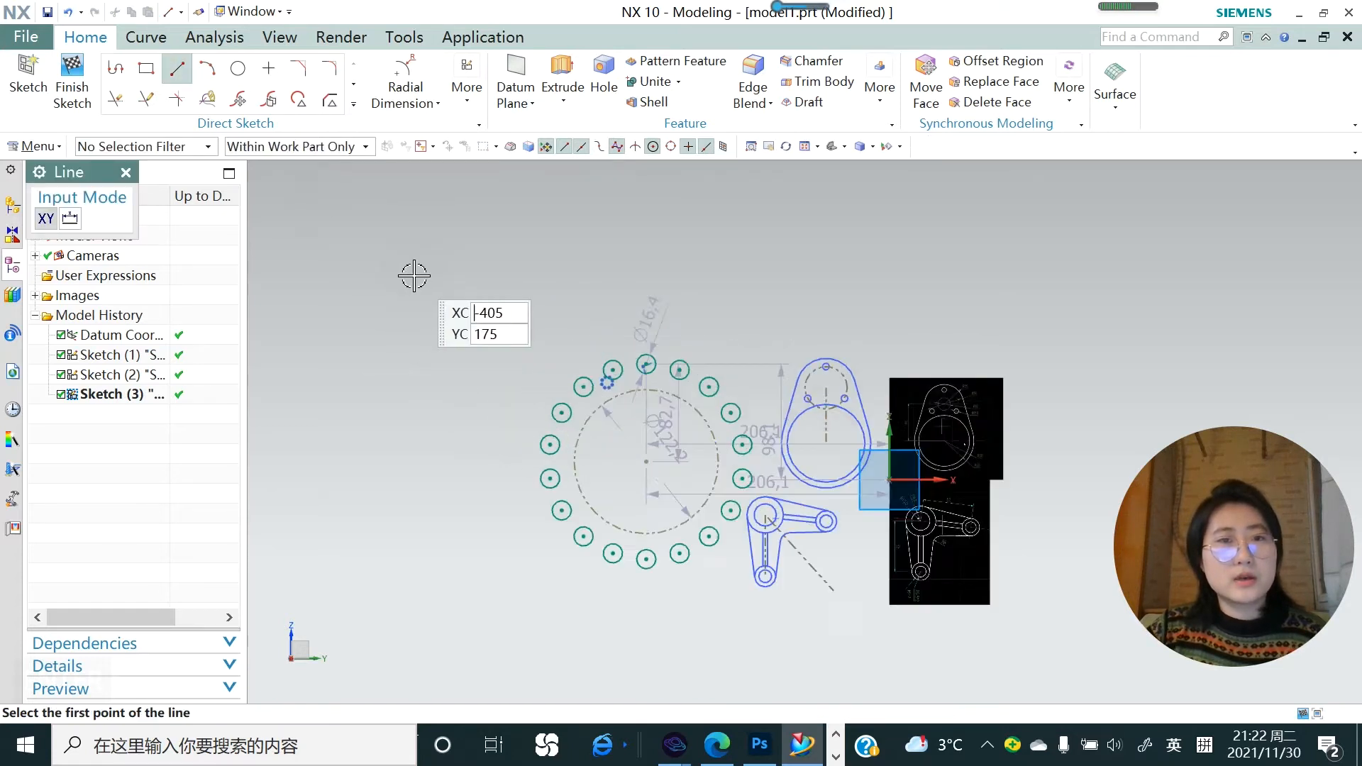
pyautogui.click(389, 292)
pyautogui.click(548, 267)
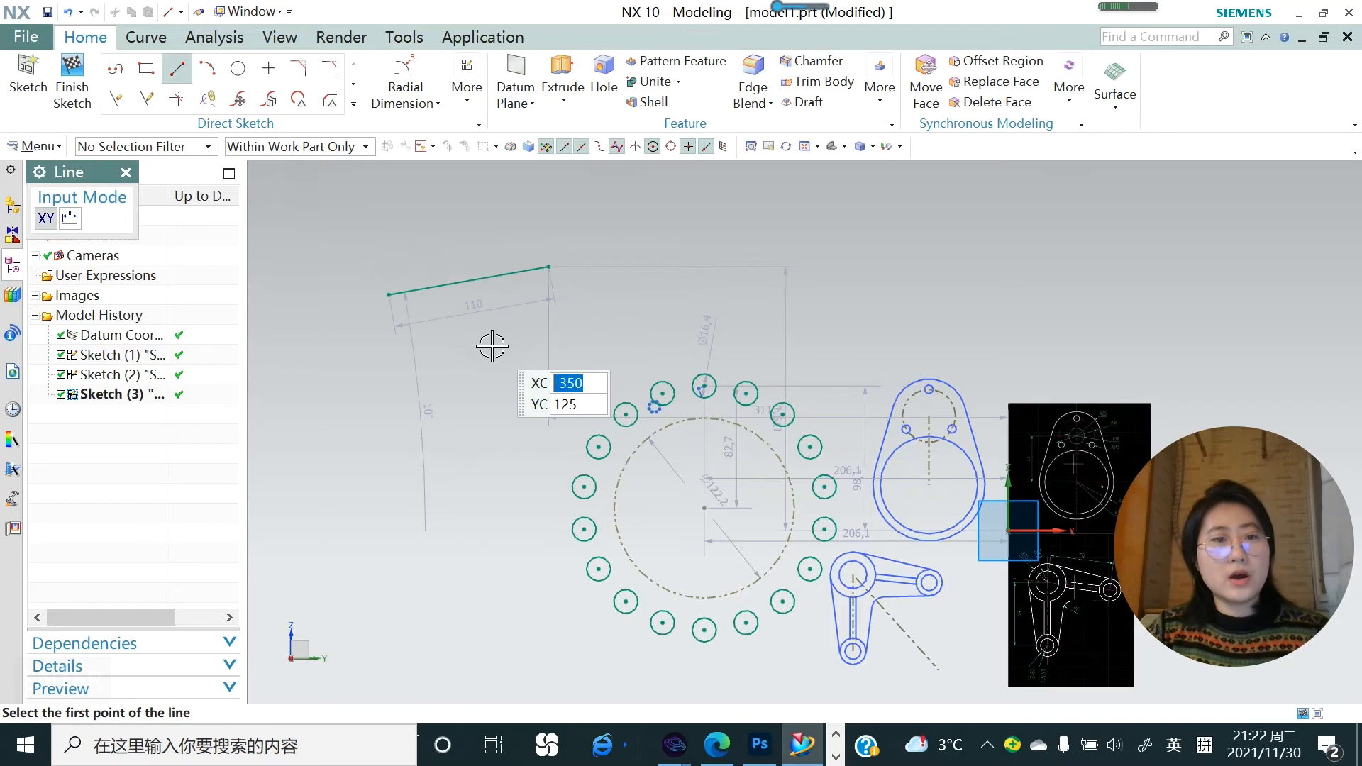
pyautogui.press('Escape')
pyautogui.rightClick(471, 280)
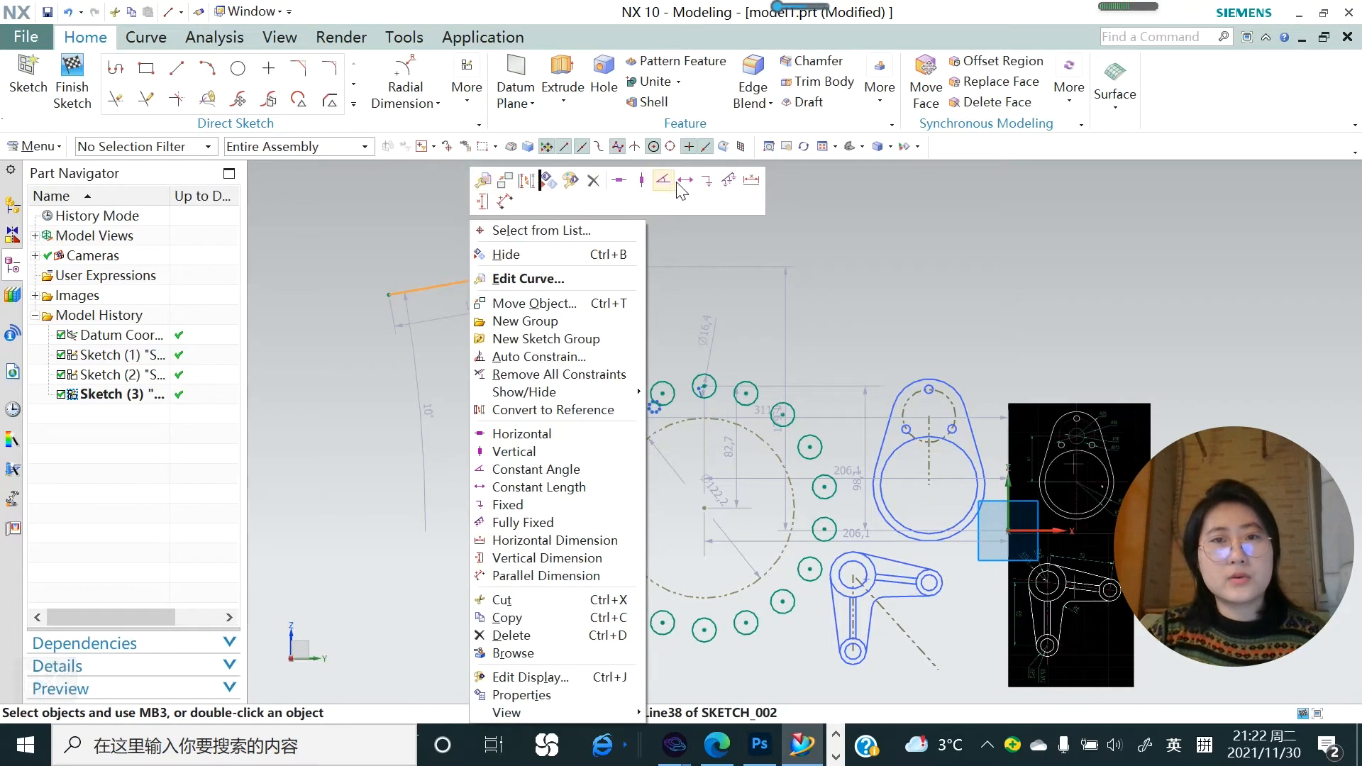
pyautogui.click(619, 182)
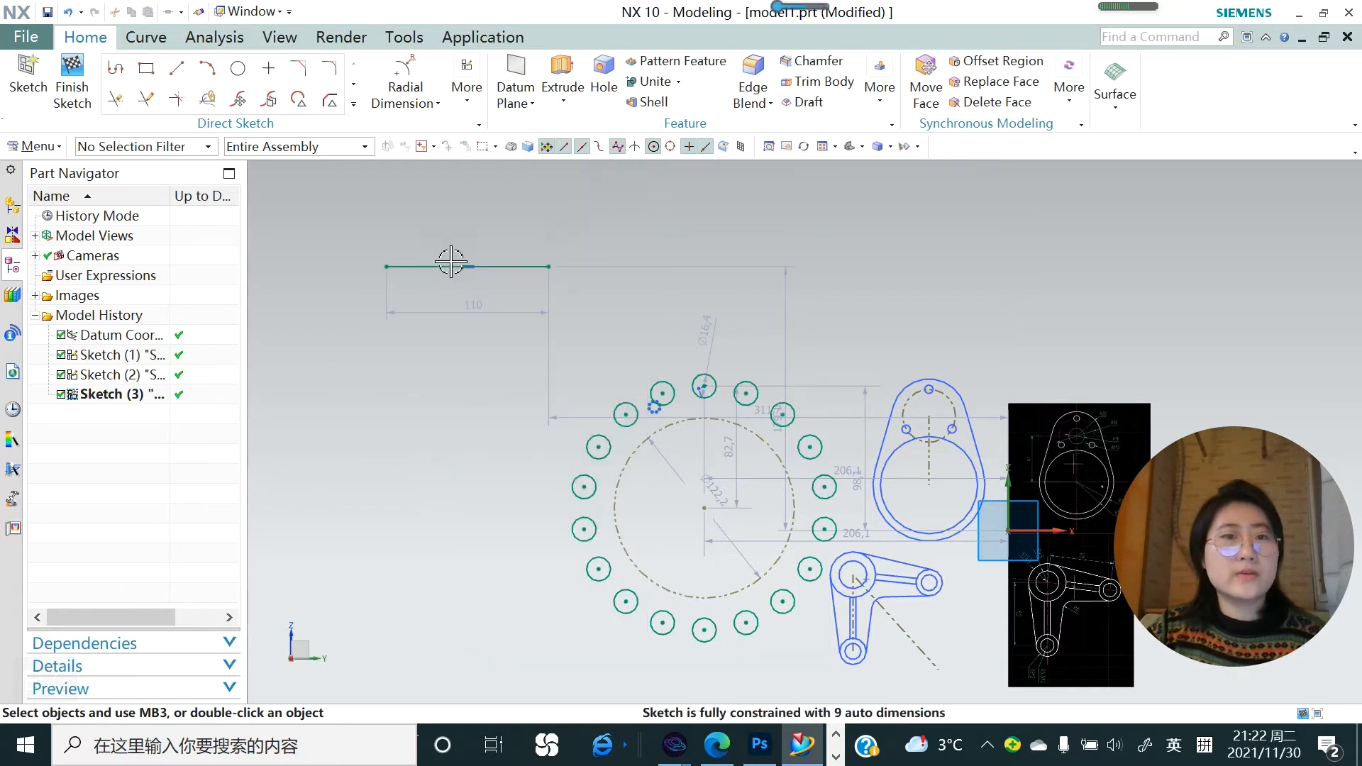
# - Add a linear dimension above the horizontal line and set its length to 100 mm
pyautogui.click(434, 103)
pyautogui.click(426, 144)
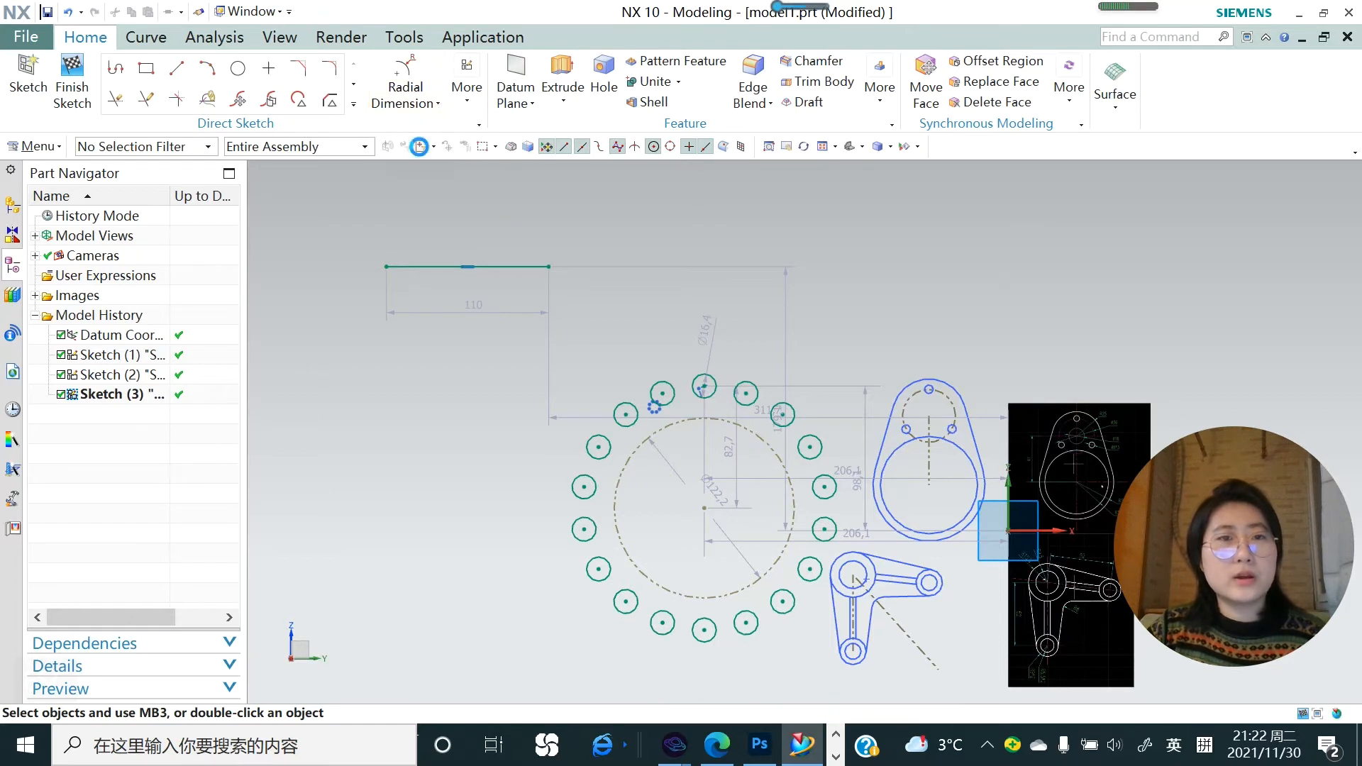
pyautogui.click(457, 267)
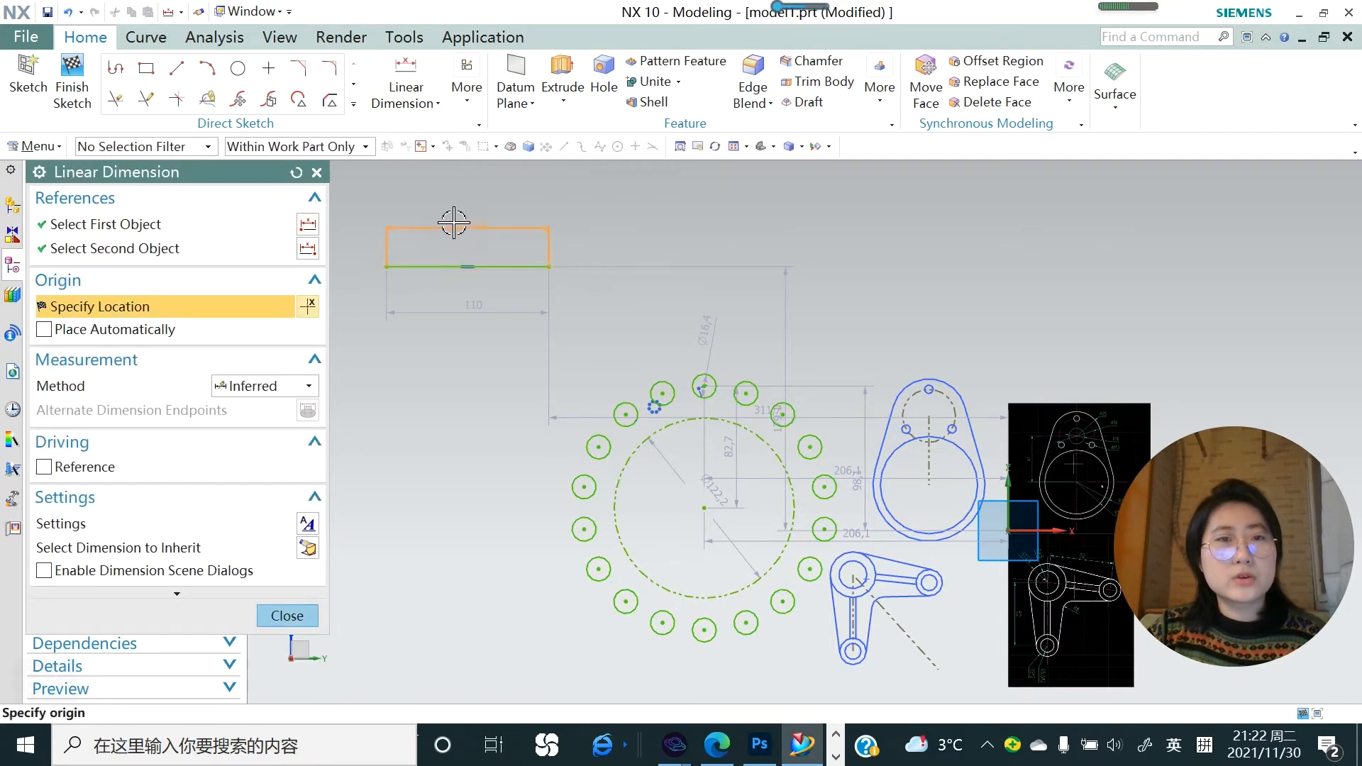
pyautogui.click(453, 231)
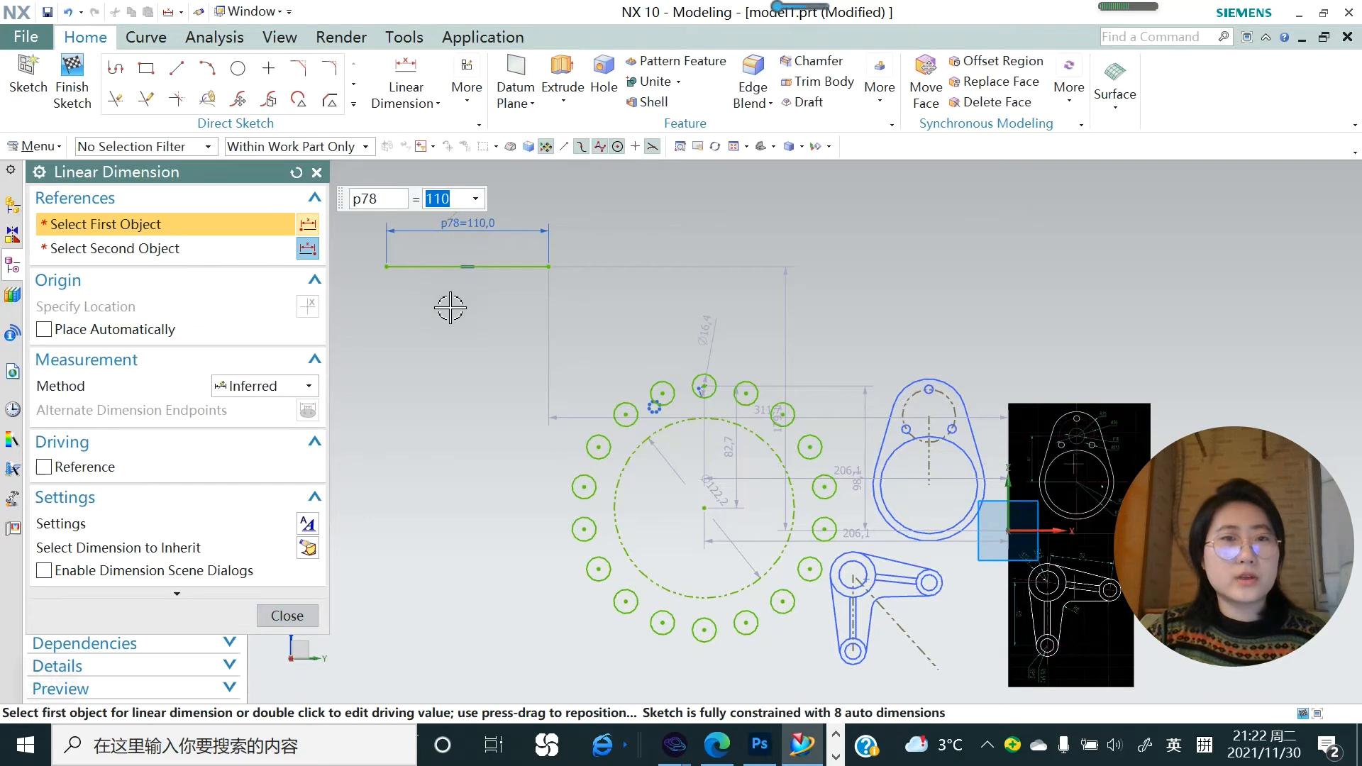
pyautogui.write('10')
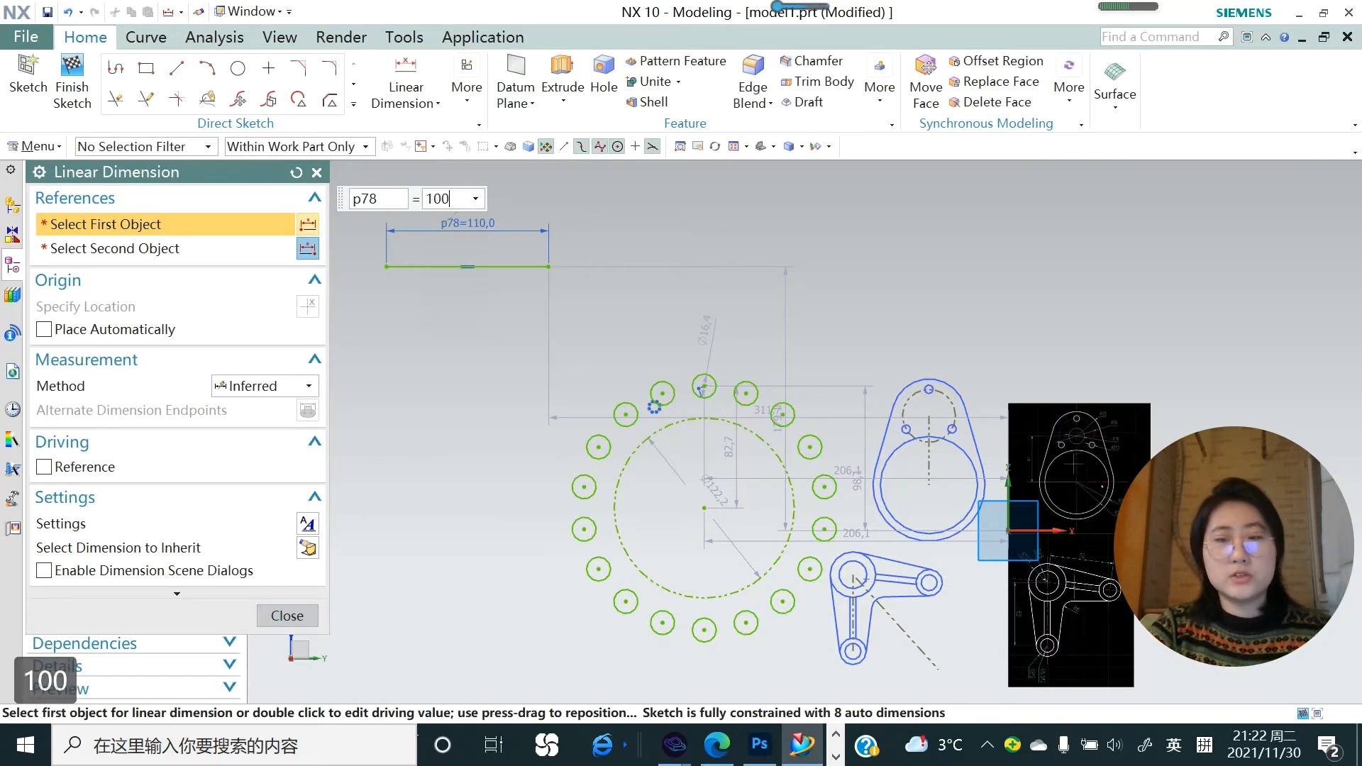
pyautogui.write('0')
pyautogui.press('Return')
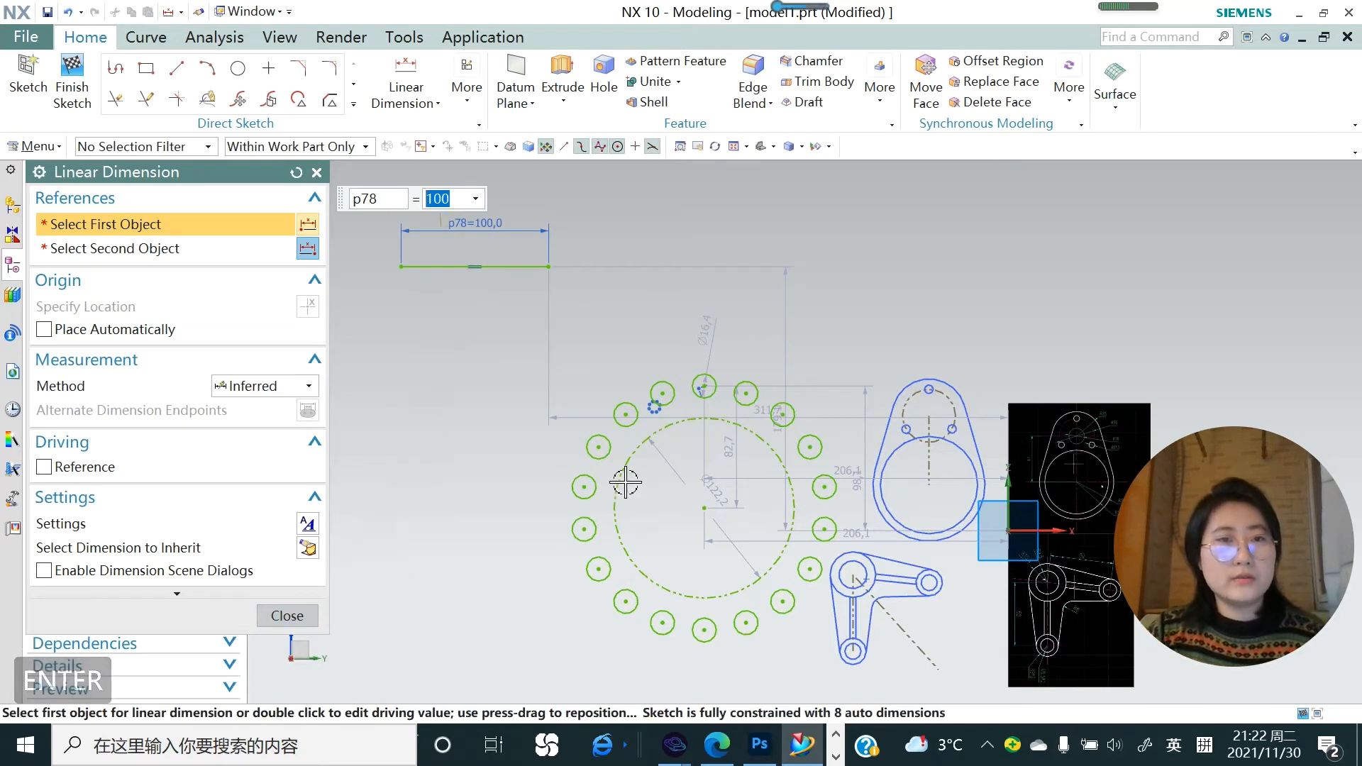
pyautogui.click(287, 616)
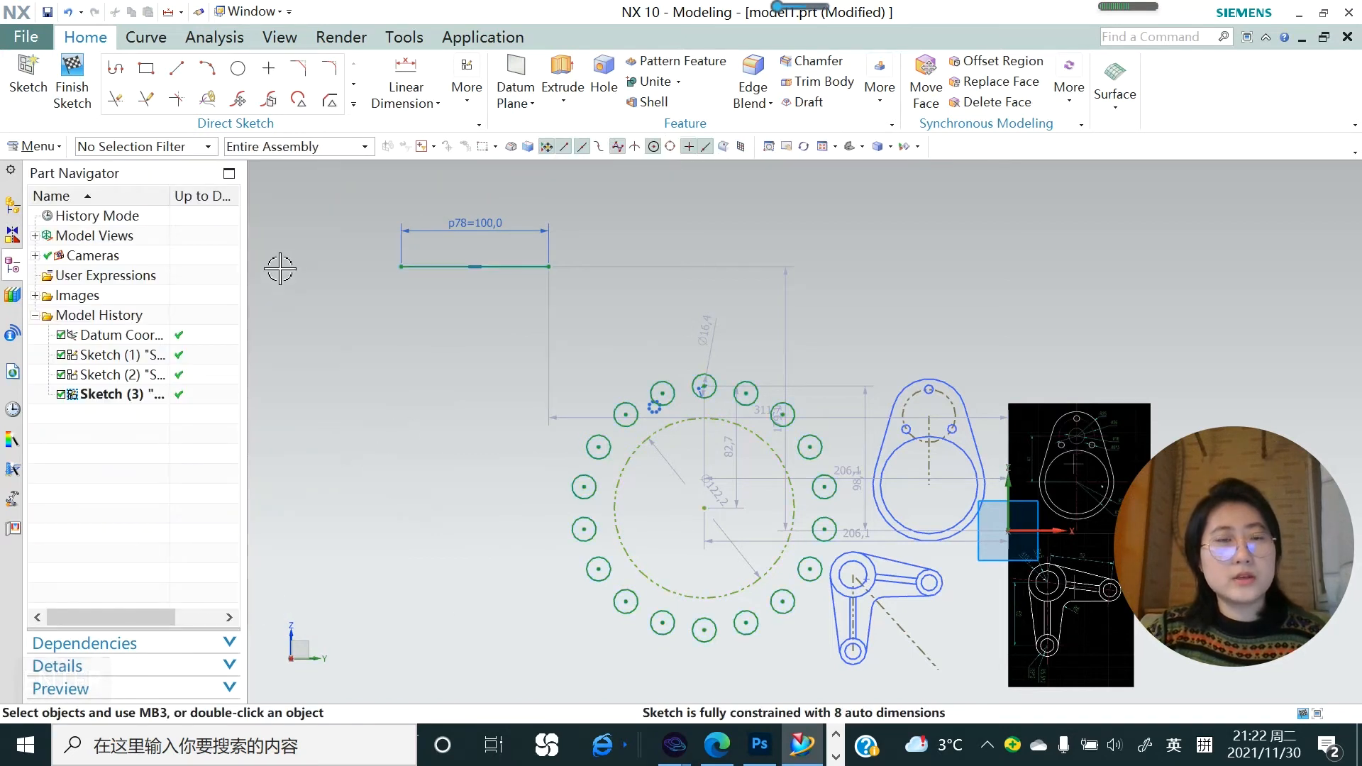
# - Draw a slanted line about 95 mm long below the dimensioned line and constrain it vertical
pyautogui.click(176, 68)
pyautogui.click(369, 360)
pyautogui.click(416, 381)
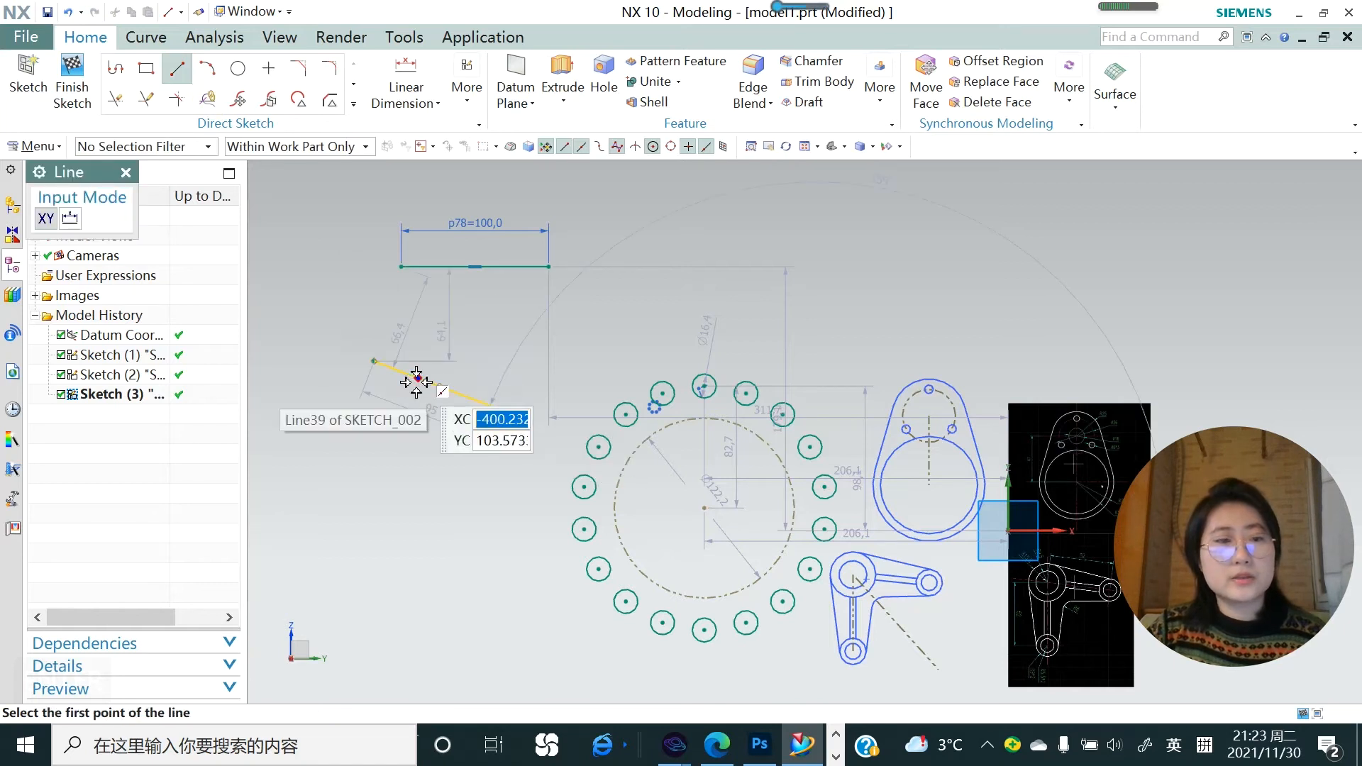
pyautogui.press('Escape')
pyautogui.rightClick(420, 382)
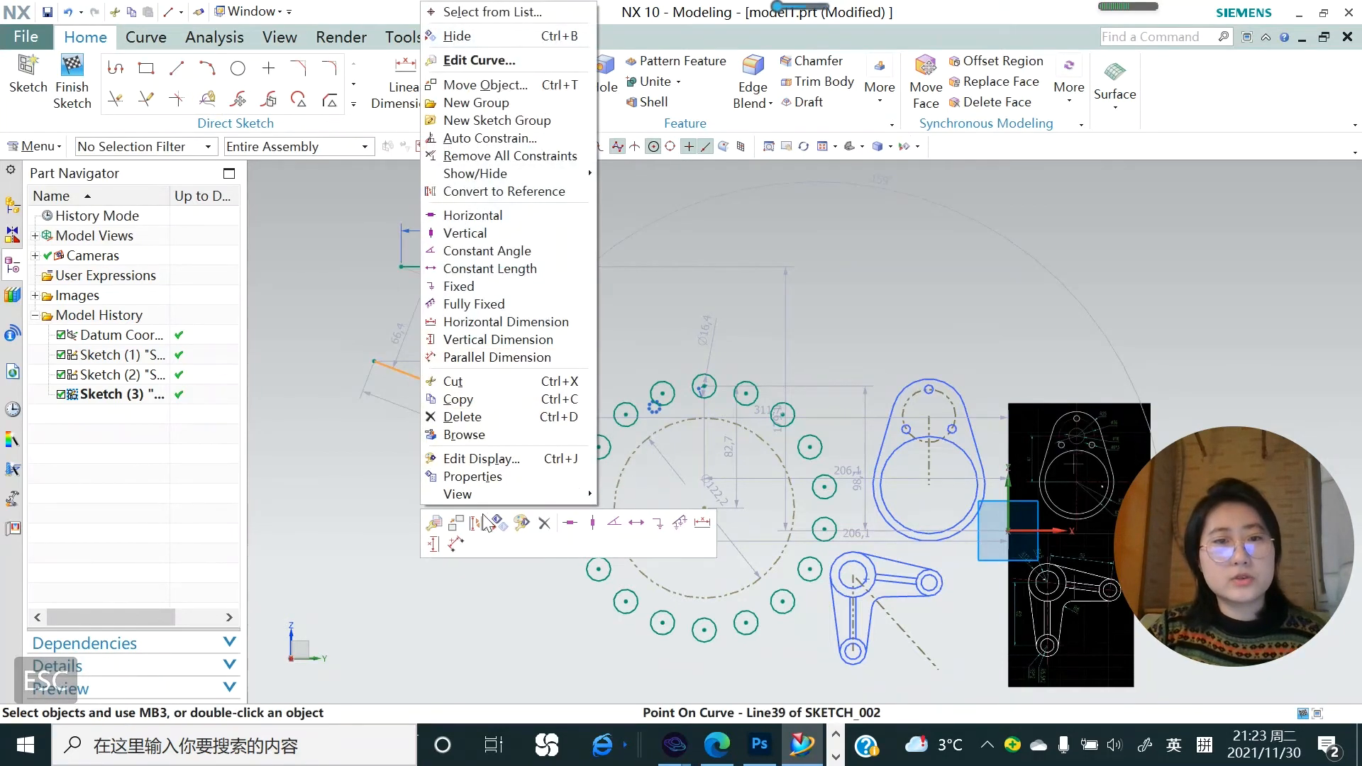
pyautogui.click(593, 524)
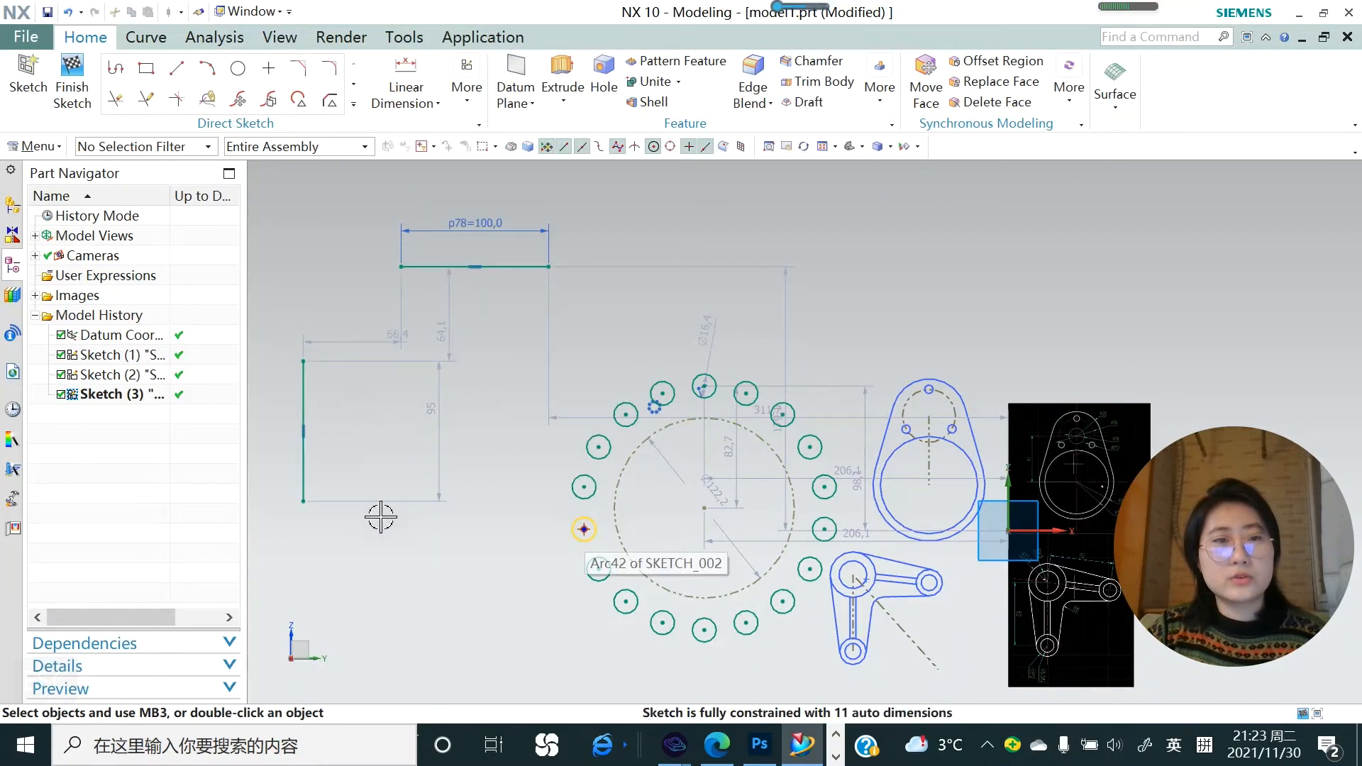
# - Draw two separate slanted lines, about 110 mm and 77 mm long, below the vertical line
pyautogui.scroll(-2, 497, 364)
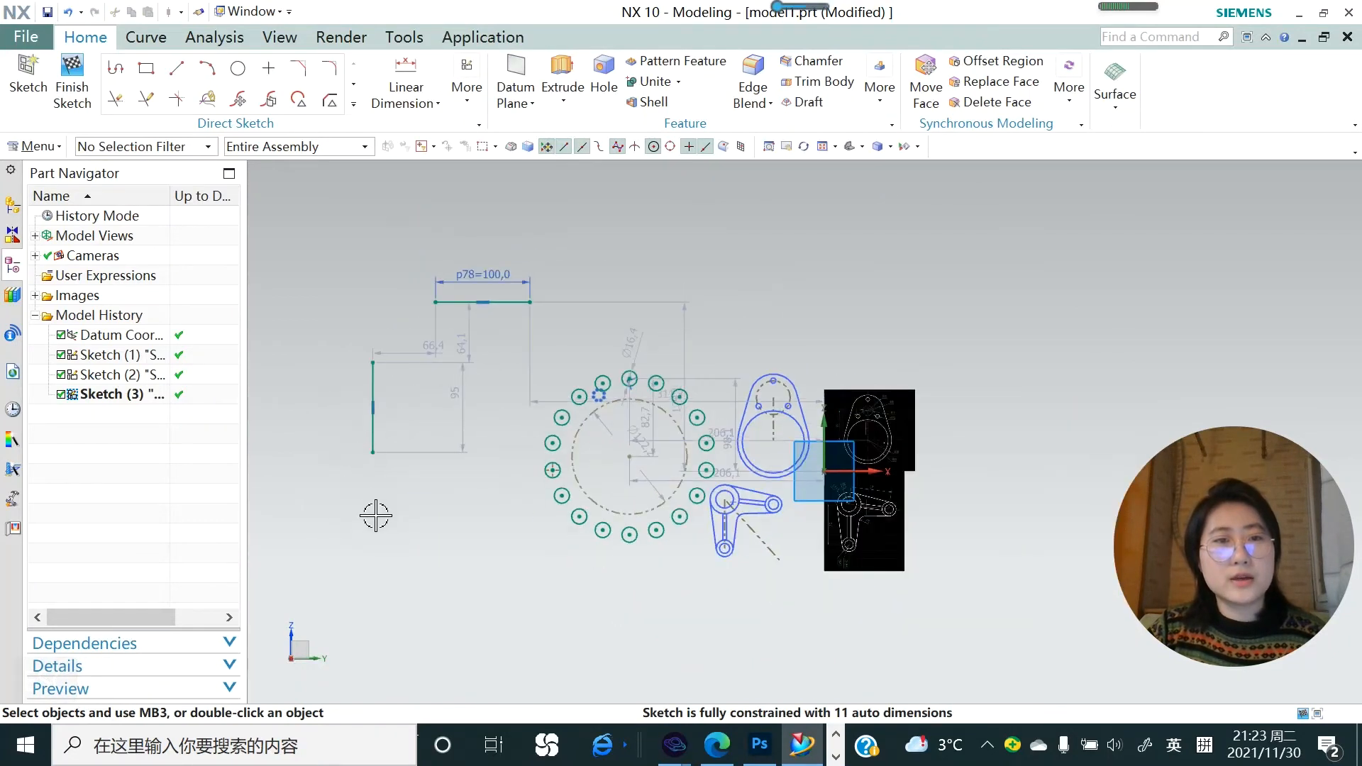
pyautogui.scroll(1, 388, 477)
pyautogui.click(176, 68)
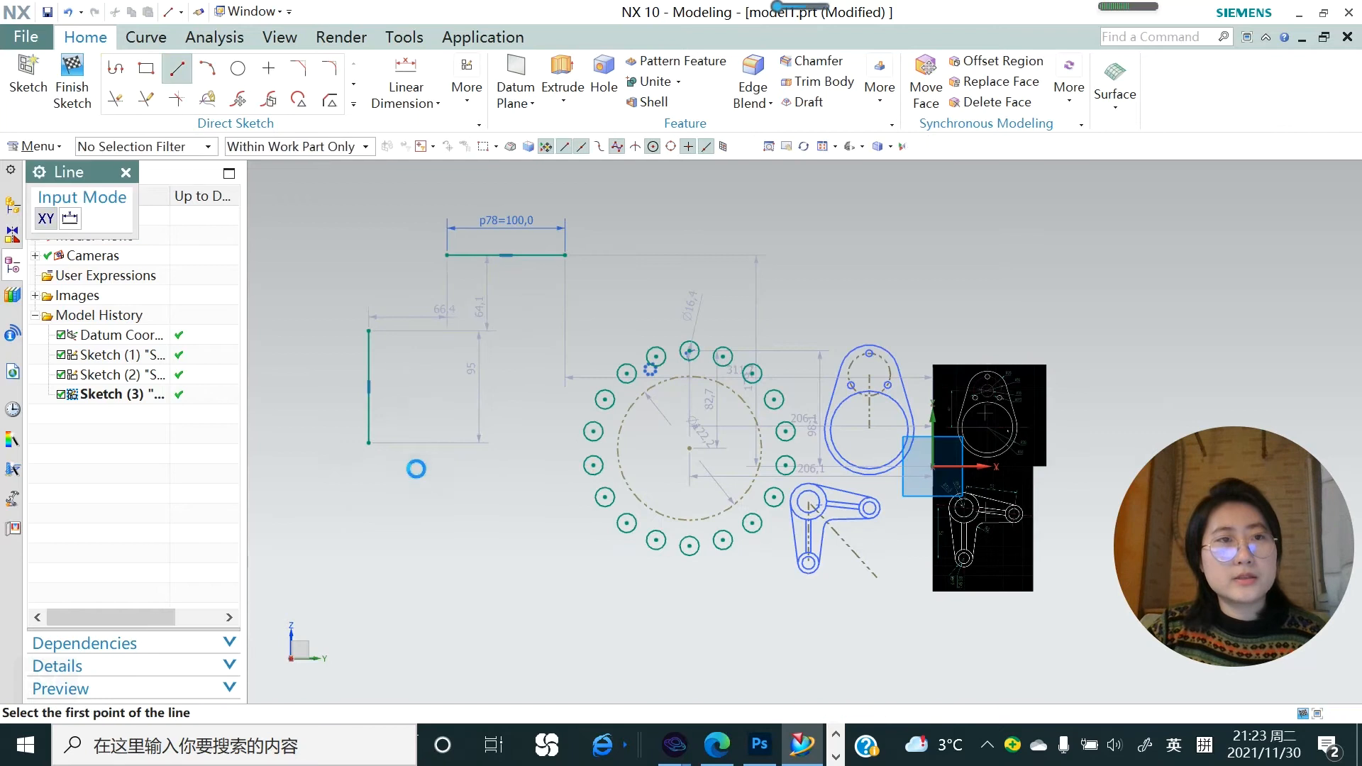
pyautogui.click(396, 496)
pyautogui.click(524, 518)
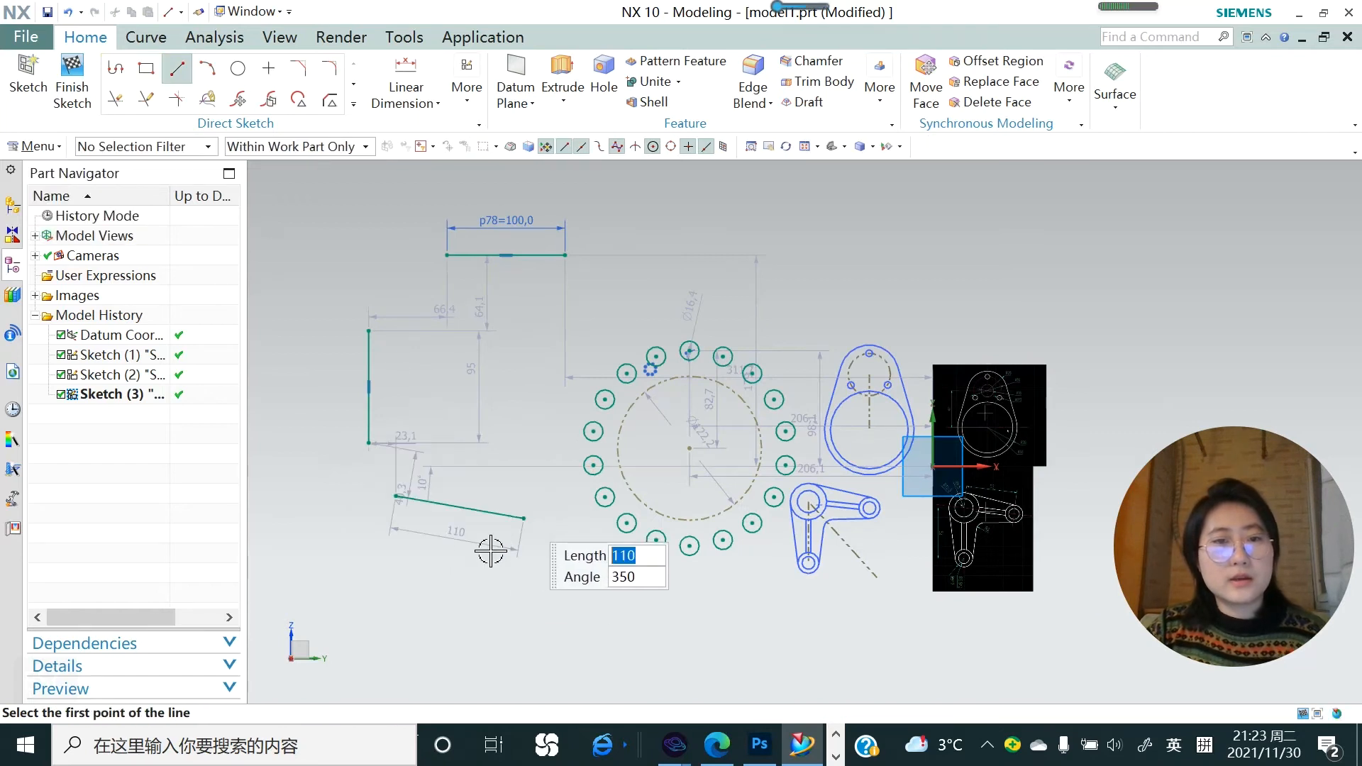
pyautogui.click(383, 543)
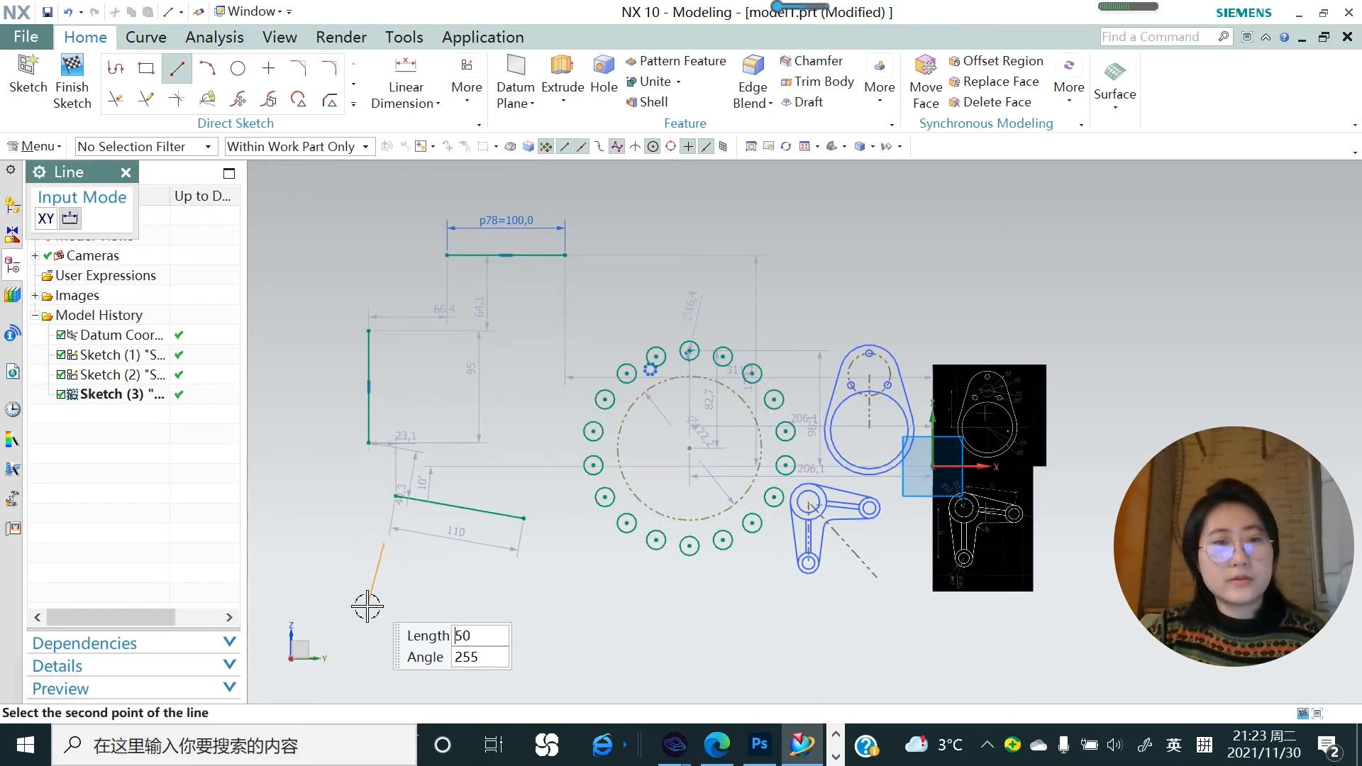
pyautogui.click(395, 633)
pyautogui.press('Escape')
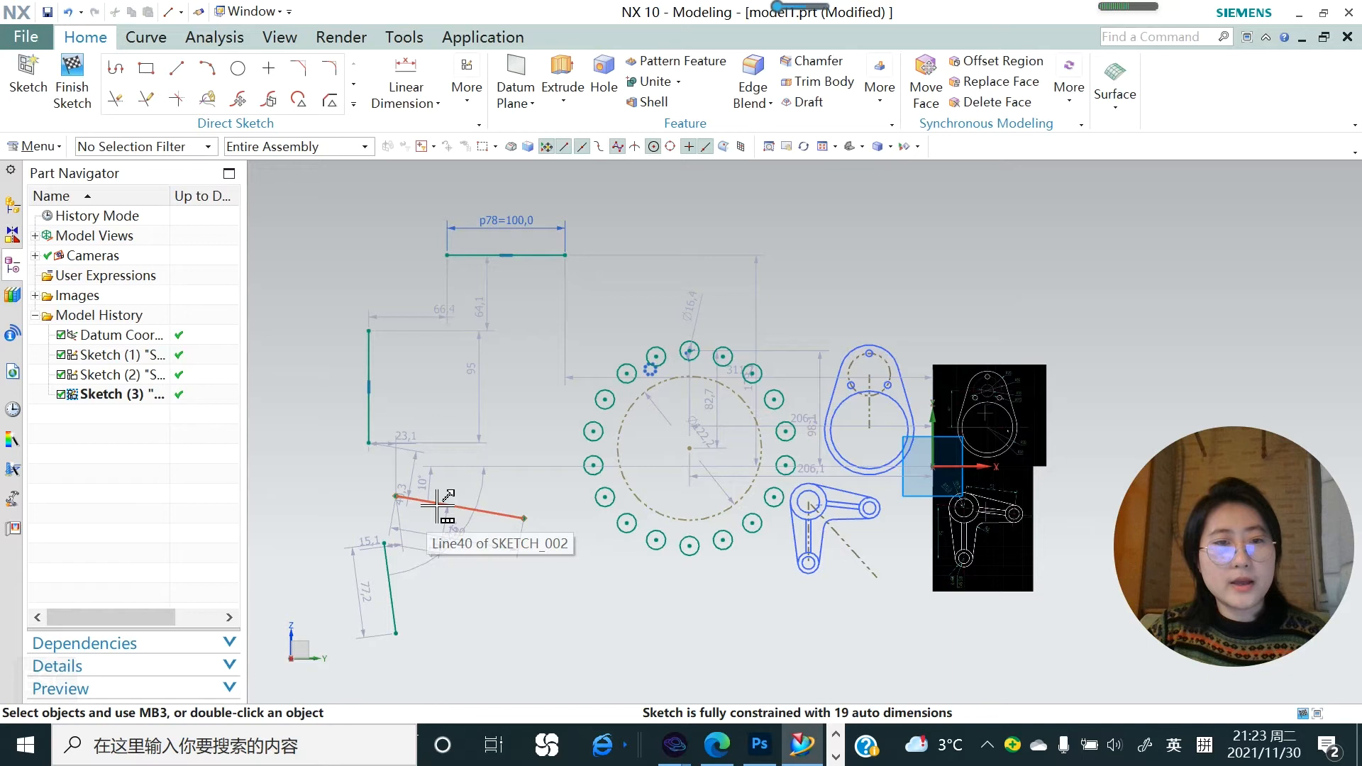
# - Constrain the two slanted lines below the vertical line parallel to each other
pyautogui.click(434, 503)
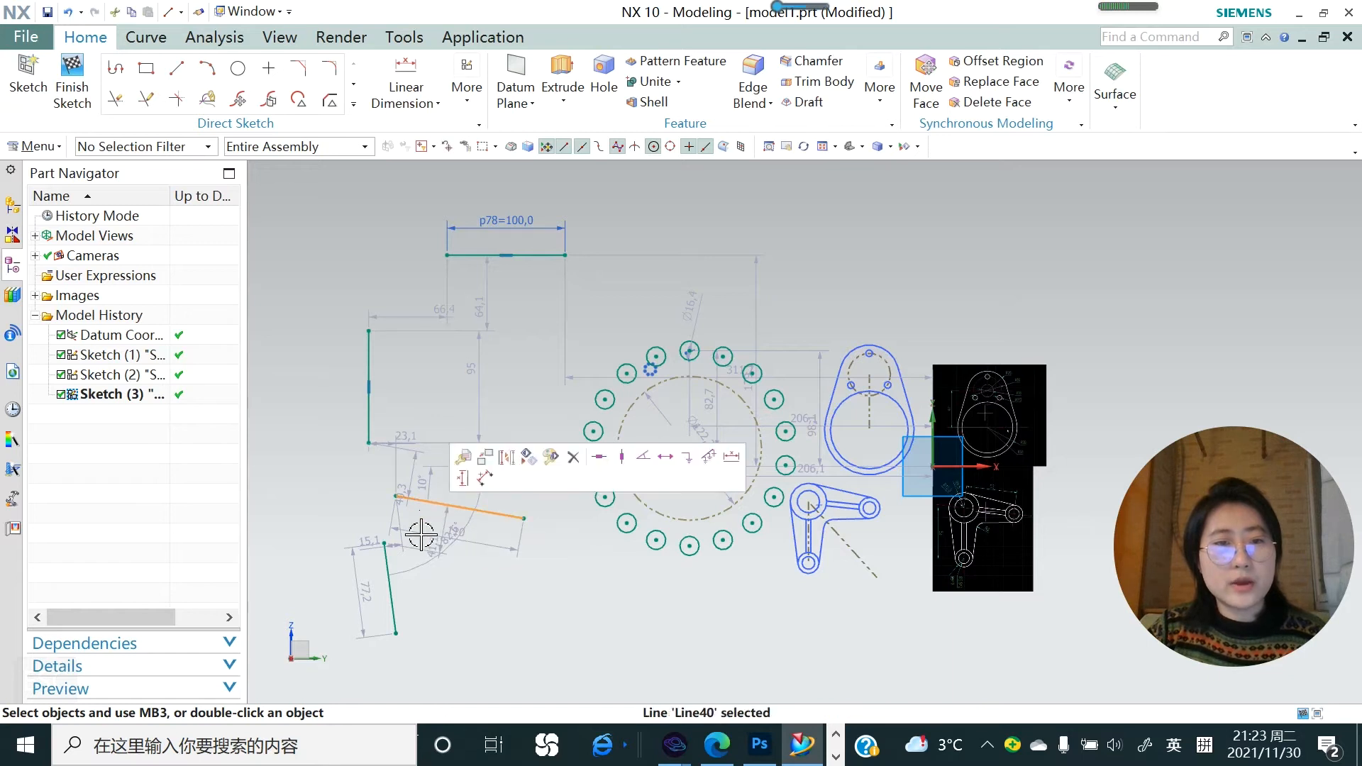
pyautogui.click(389, 568)
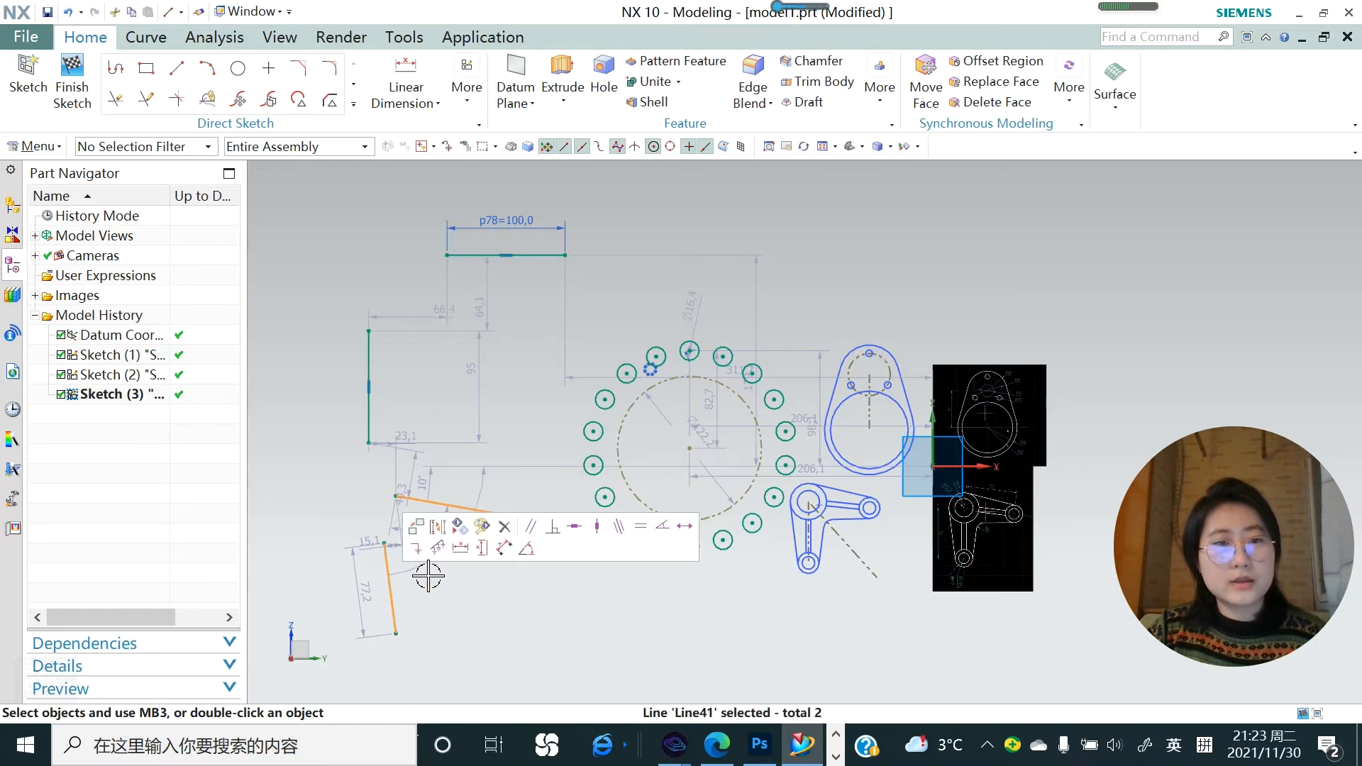
pyautogui.click(532, 526)
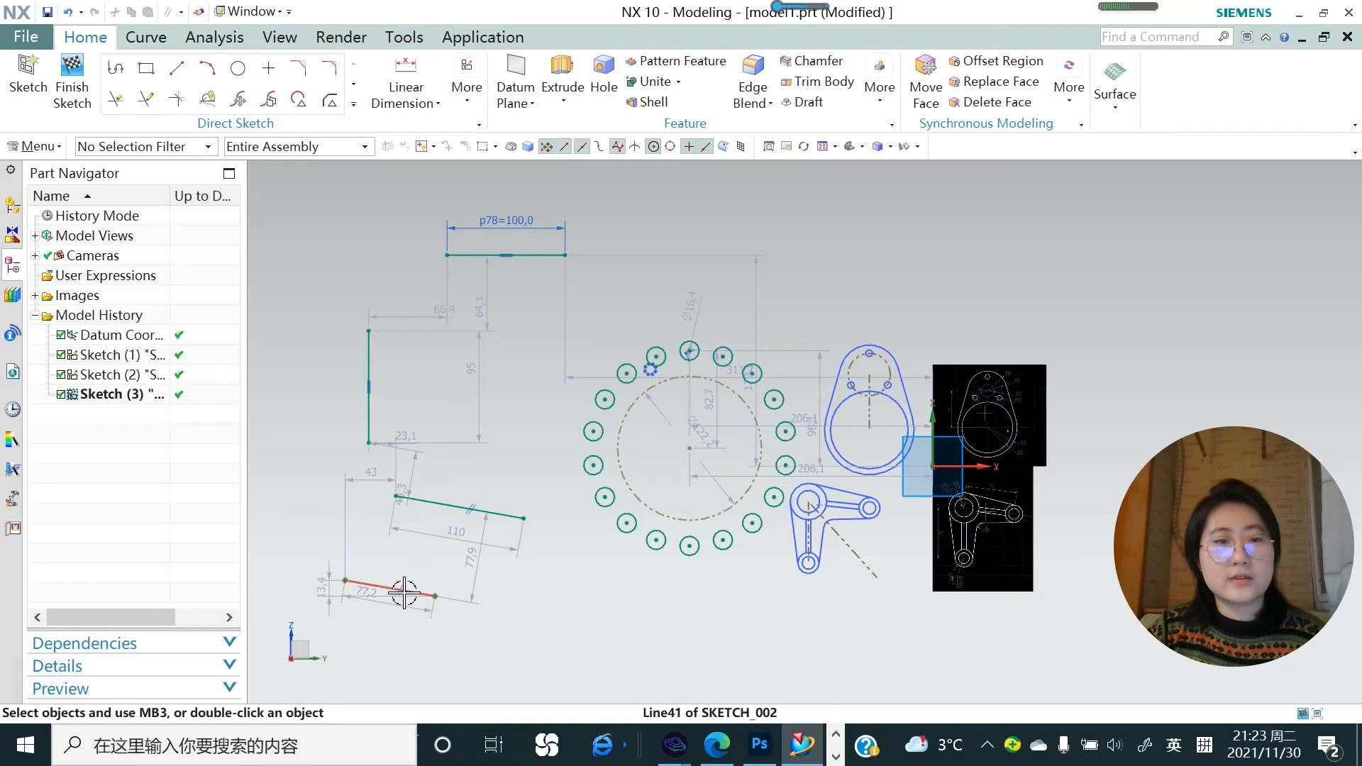
pyautogui.scroll(-1, 462, 582)
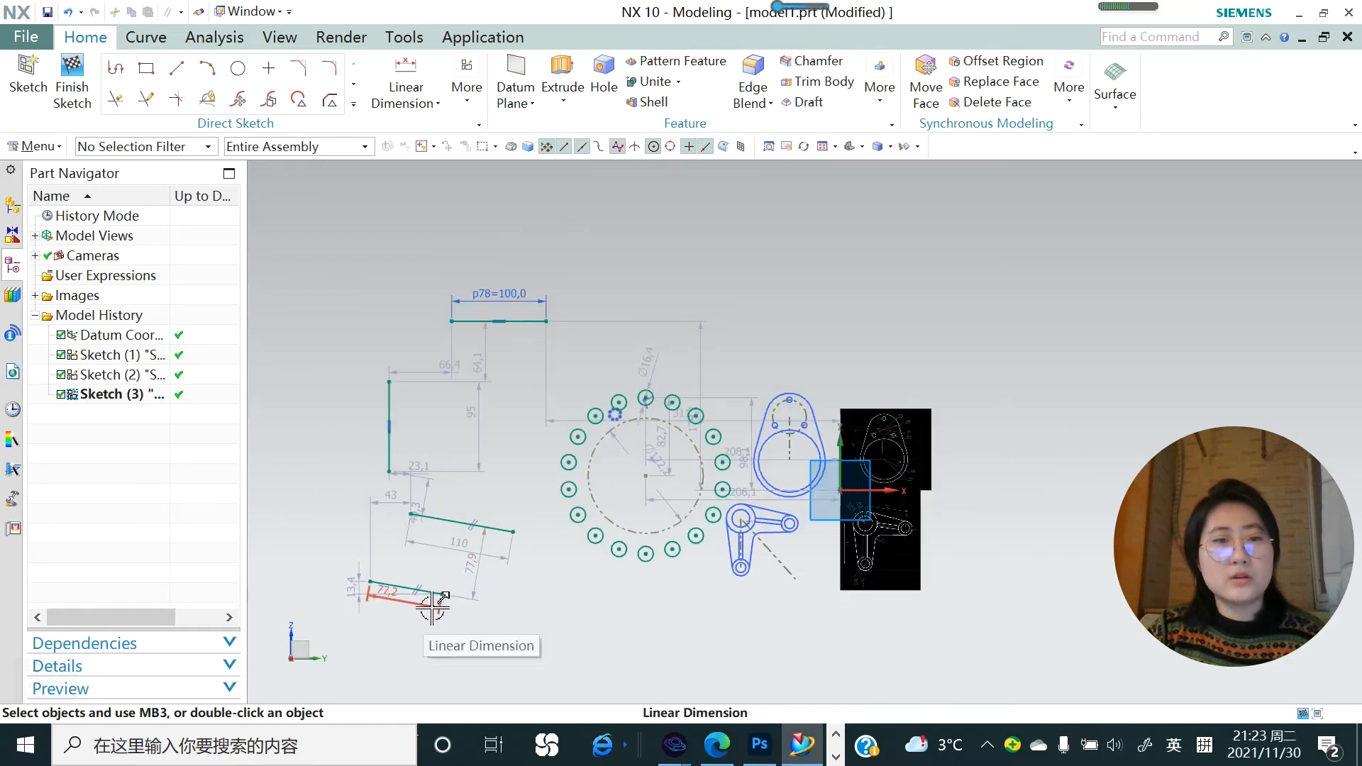
# - Delete the parallel constraint between the two slanted lines below the vertical line and lengthen the lower one to about 224 mm
pyautogui.scroll(1, 424, 604)
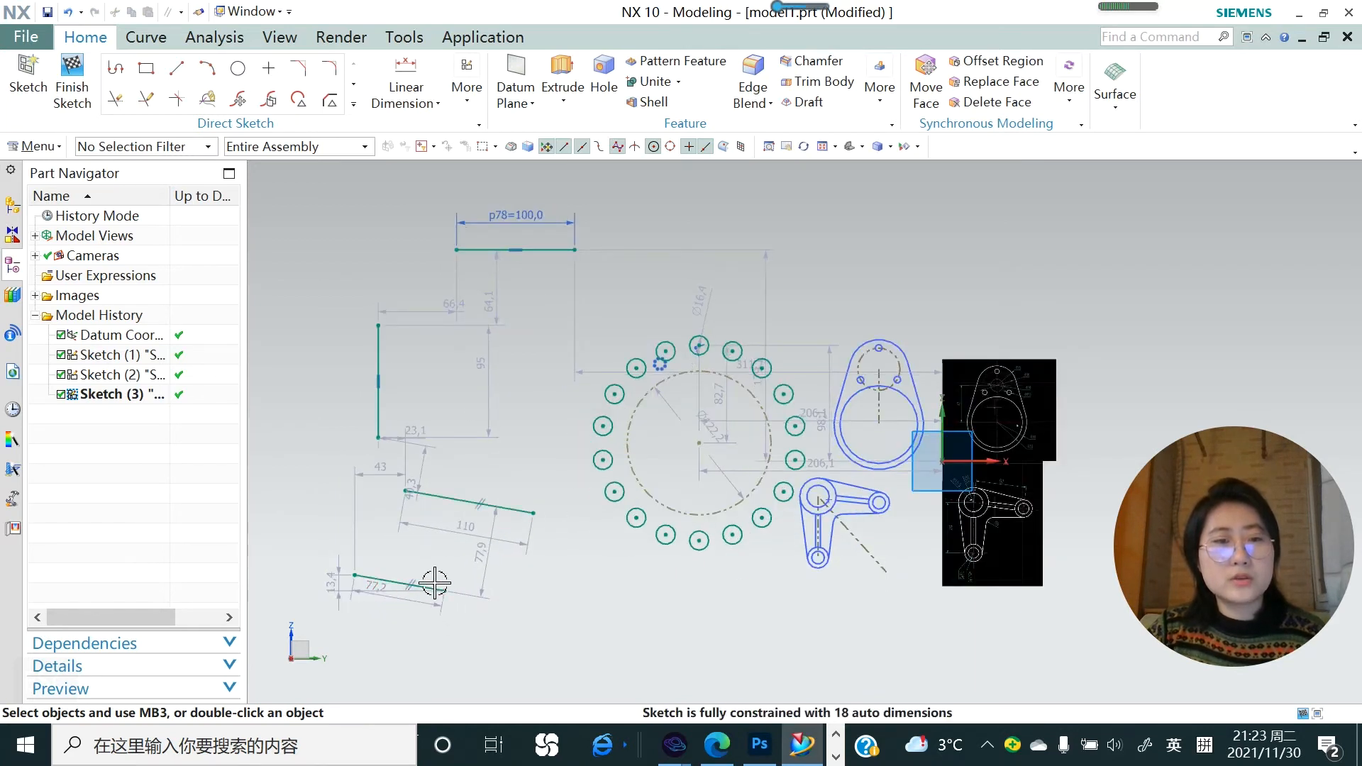
pyautogui.moveTo(573, 623); pyautogui.dragTo(576, 576)
pyautogui.rightClick(476, 559)
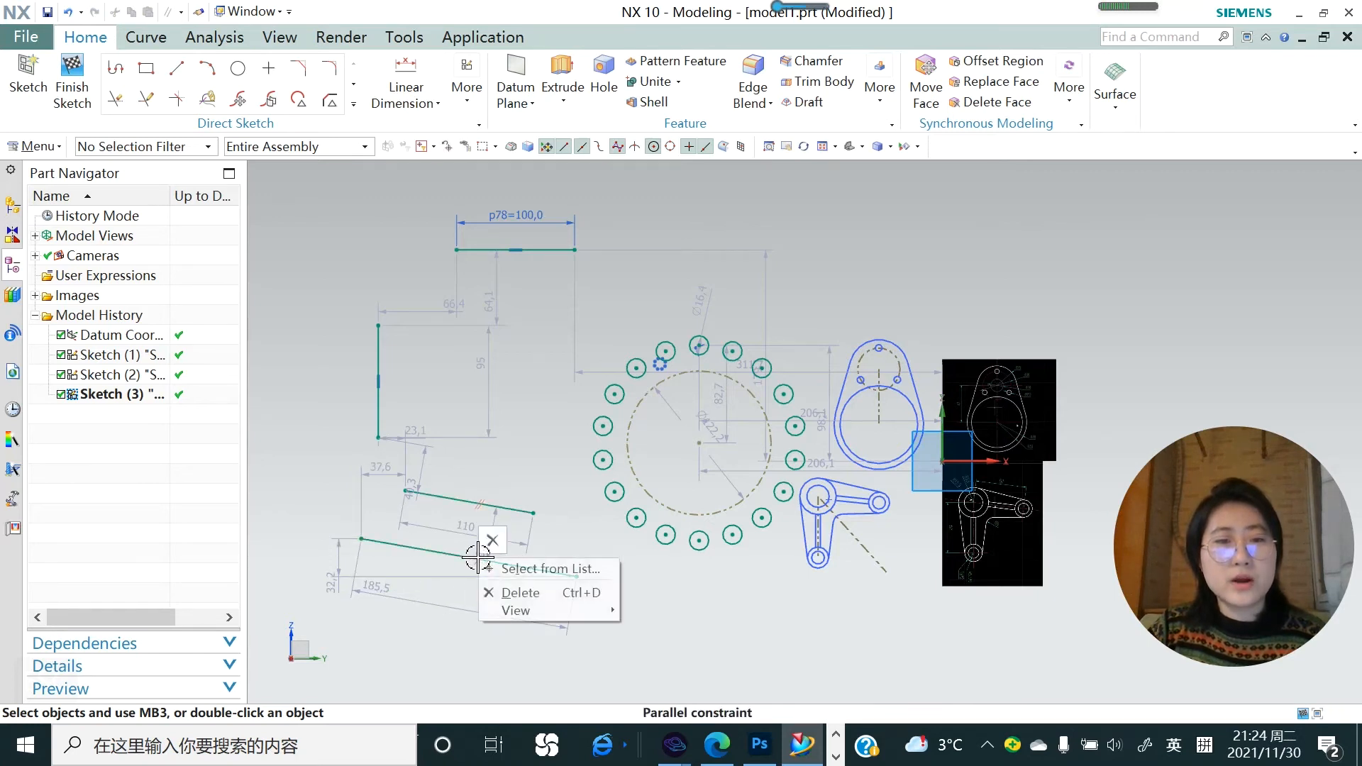
pyautogui.click(509, 593)
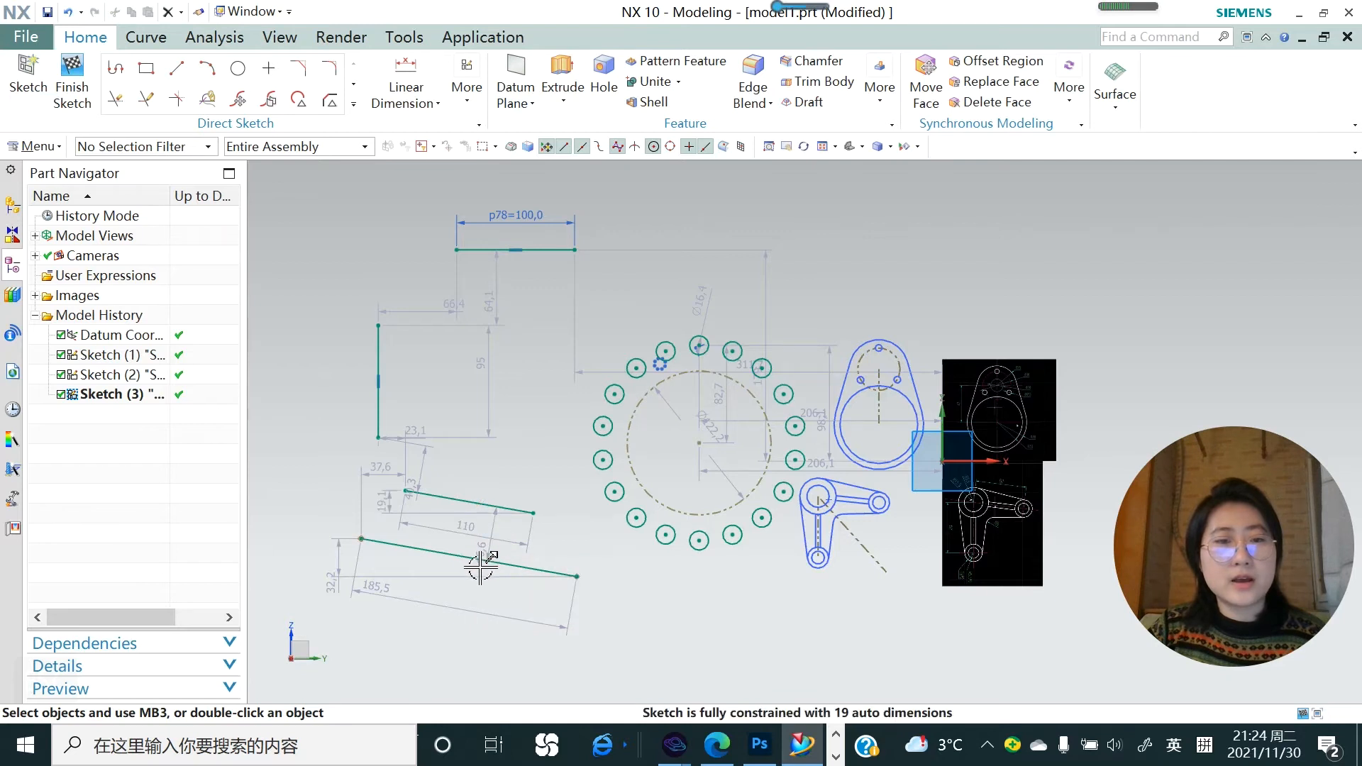
pyautogui.moveTo(577, 577)
pyautogui.mouseDown()
pyautogui.moveTo(492, 657)
pyautogui.moveTo(649, 614)
pyautogui.moveTo(587, 632)
pyautogui.moveTo(681, 624)
pyautogui.moveTo(656, 654)
pyautogui.moveTo(623, 640)
pyautogui.moveTo(642, 644)
pyautogui.moveTo(633, 625)
pyautogui.mouseUp()
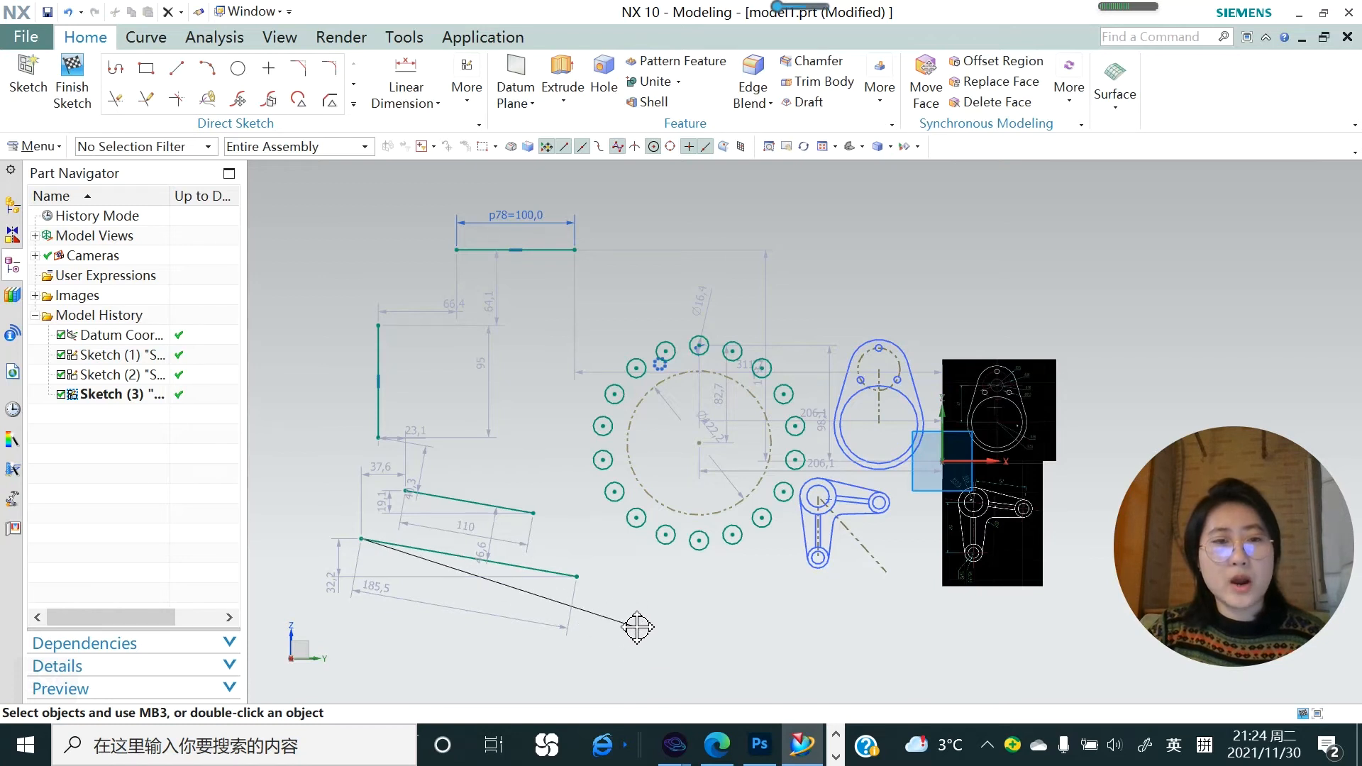
pyautogui.moveTo(637, 624); pyautogui.dragTo(621, 586)
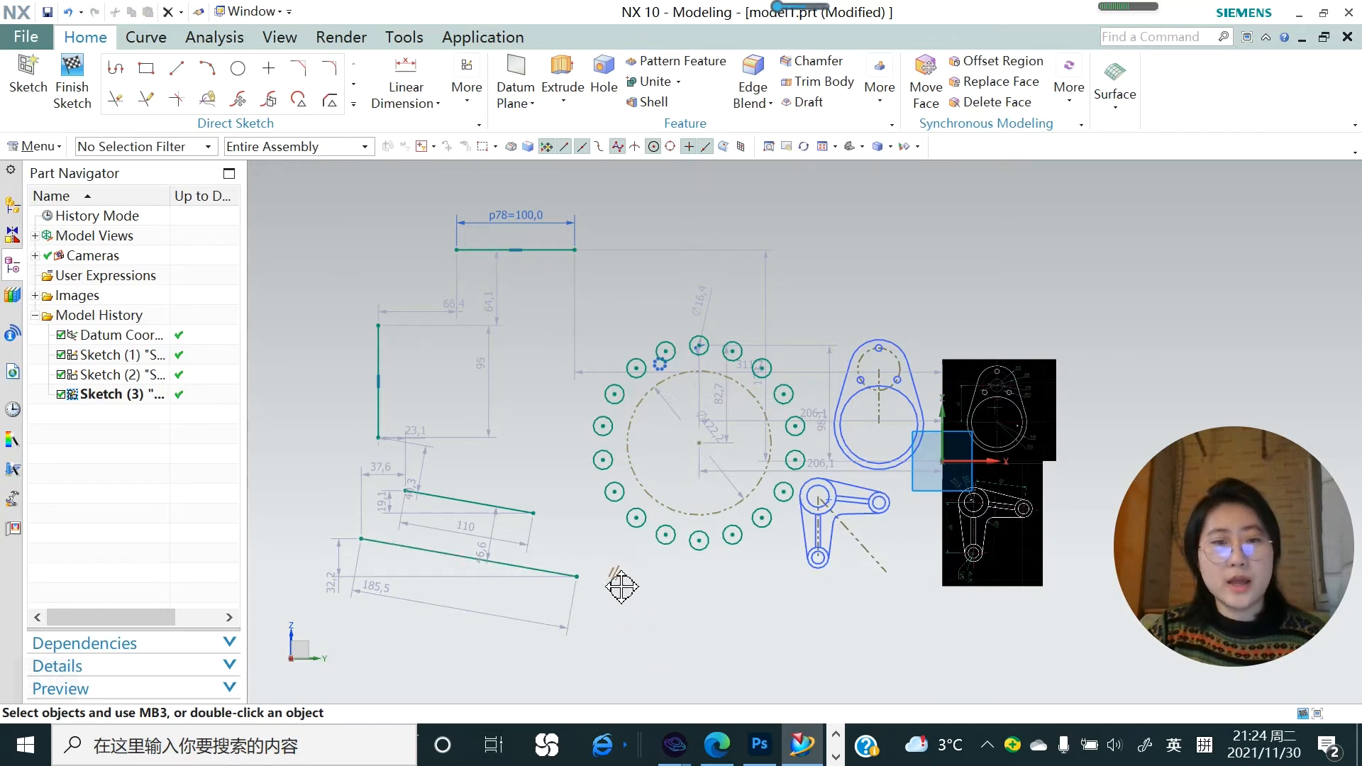
# - Draw a horizontal line about 145 mm long above the circle pattern and a slanted line about 170 mm long just below it
pyautogui.scroll(-2, 520, 589)
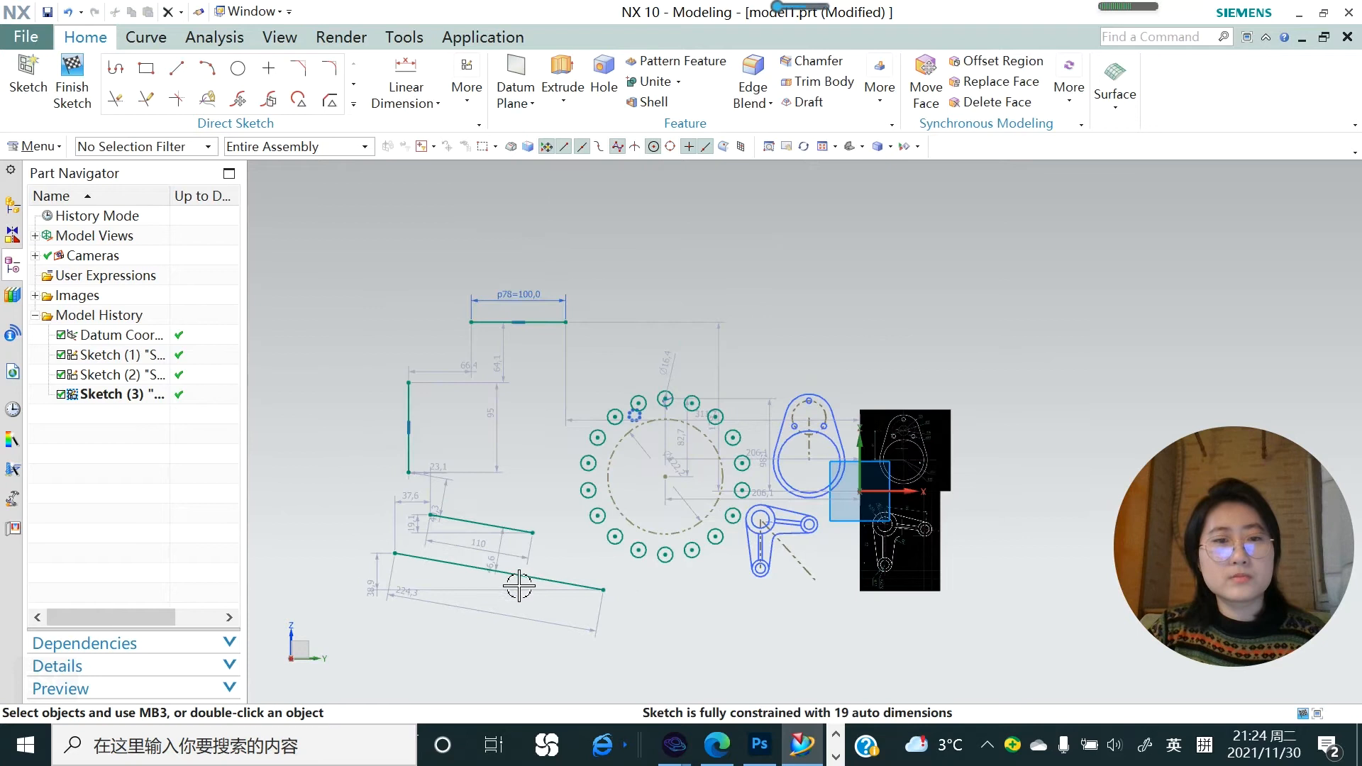
pyautogui.click(177, 68)
pyautogui.click(708, 247)
pyautogui.click(816, 247)
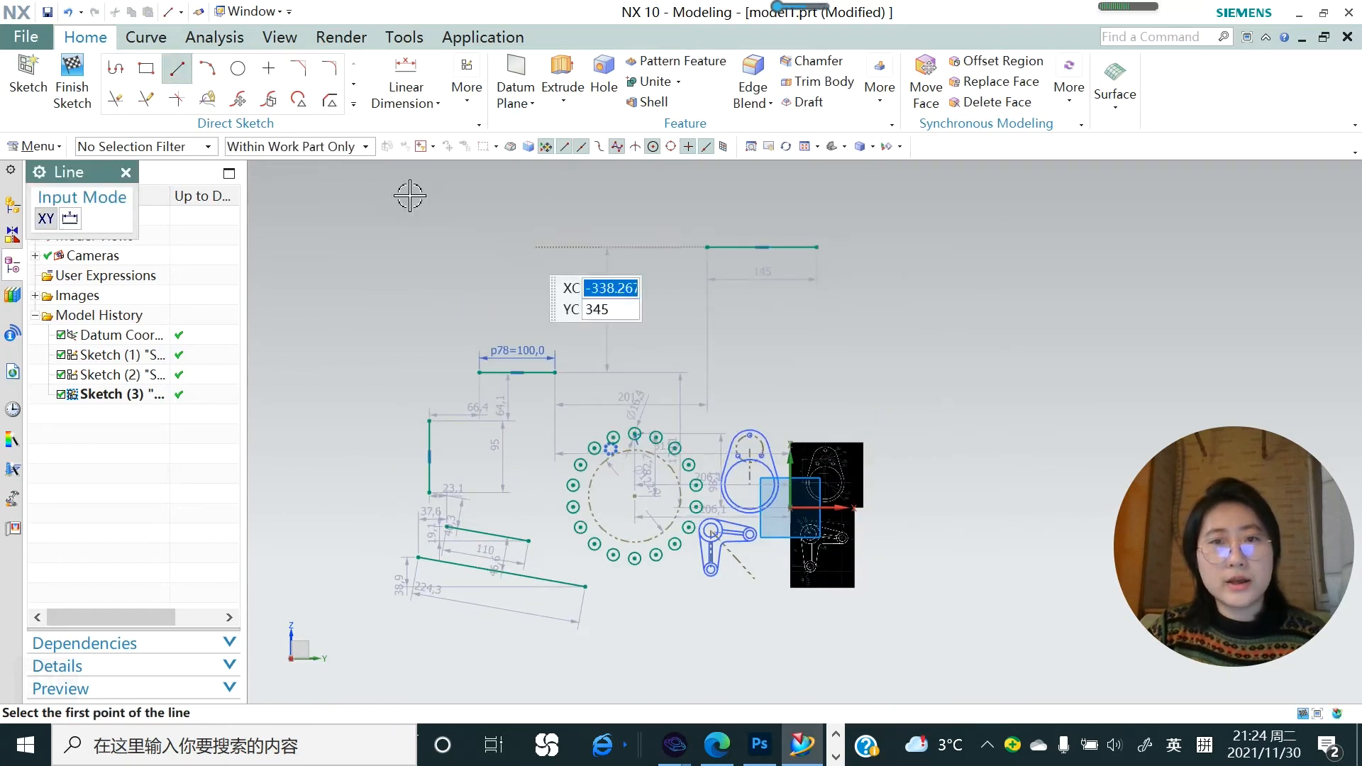
pyautogui.click(176, 68)
pyautogui.click(177, 69)
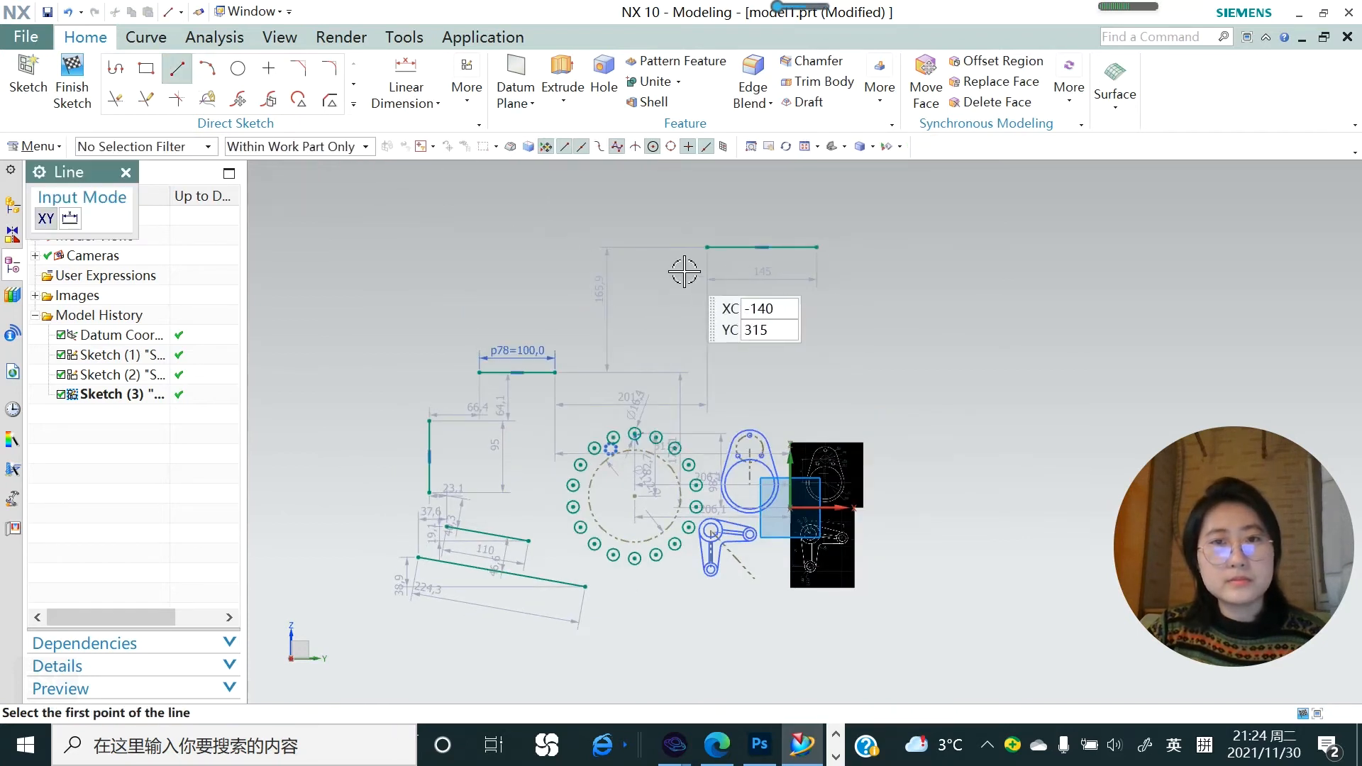
pyautogui.click(685, 270)
pyautogui.click(798, 328)
pyautogui.press('Escape')
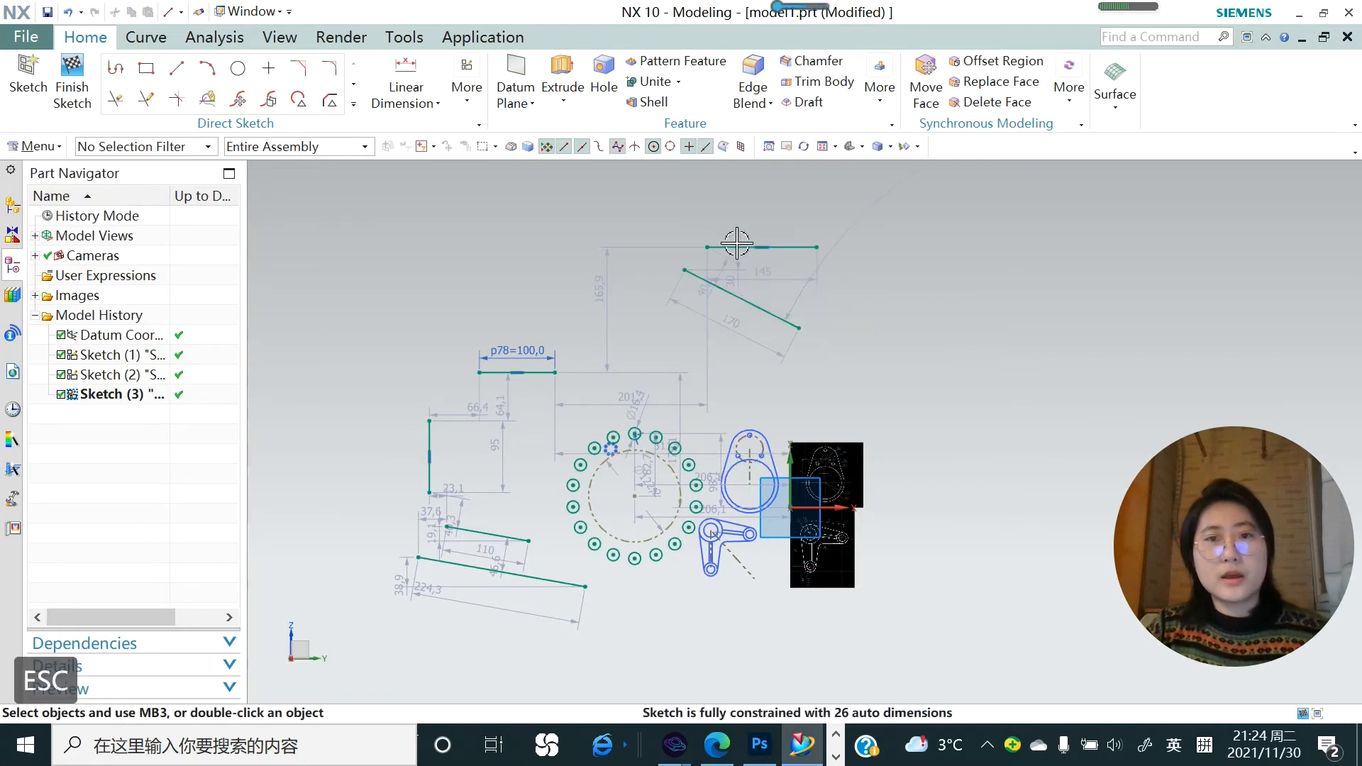
# - Constrain the 170 mm slanted line perpendicular to the horizontal line above it
pyautogui.click(724, 247)
pyautogui.click(717, 290)
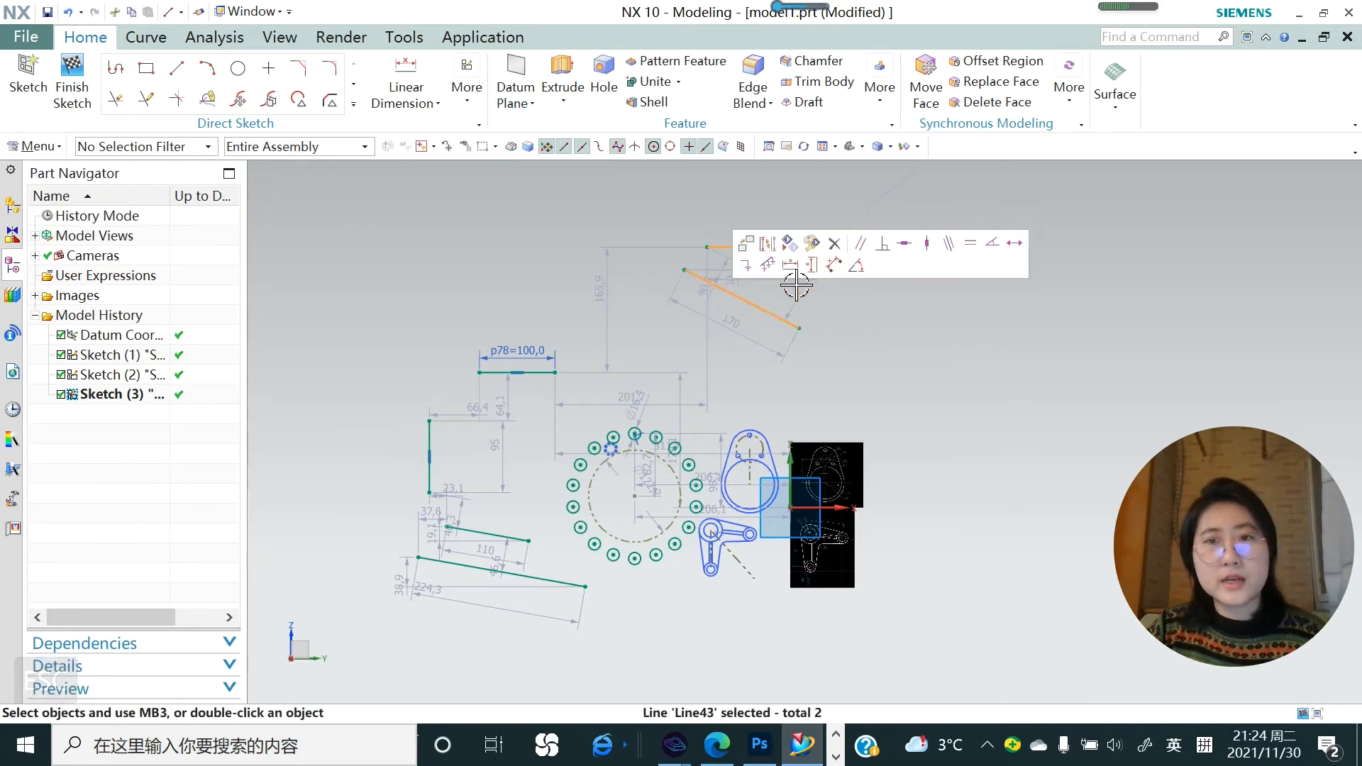
pyautogui.click(884, 248)
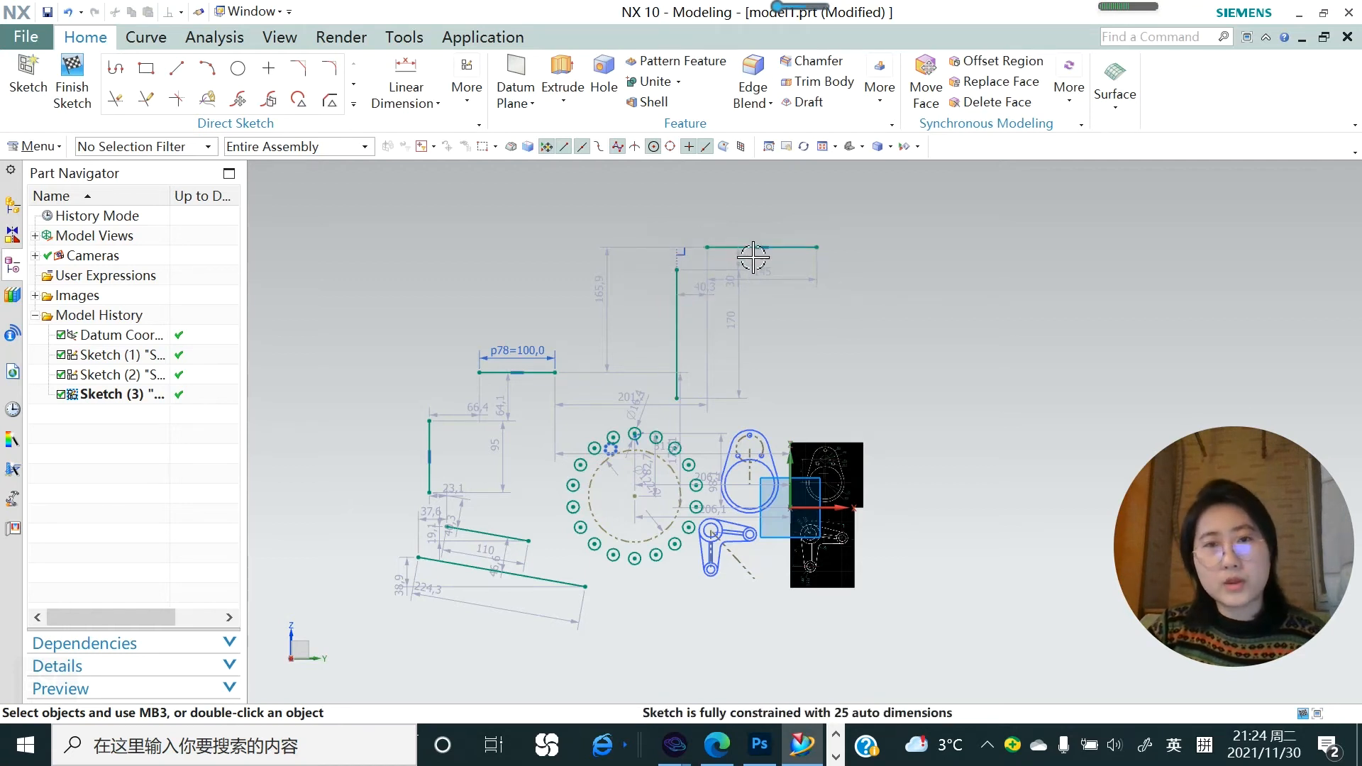
# - Draw two separate slanted lines, about 145 mm and 170 mm long, above and left of the 100 mm horizontal line
pyautogui.click(177, 68)
pyautogui.click(357, 194)
pyautogui.click(461, 219)
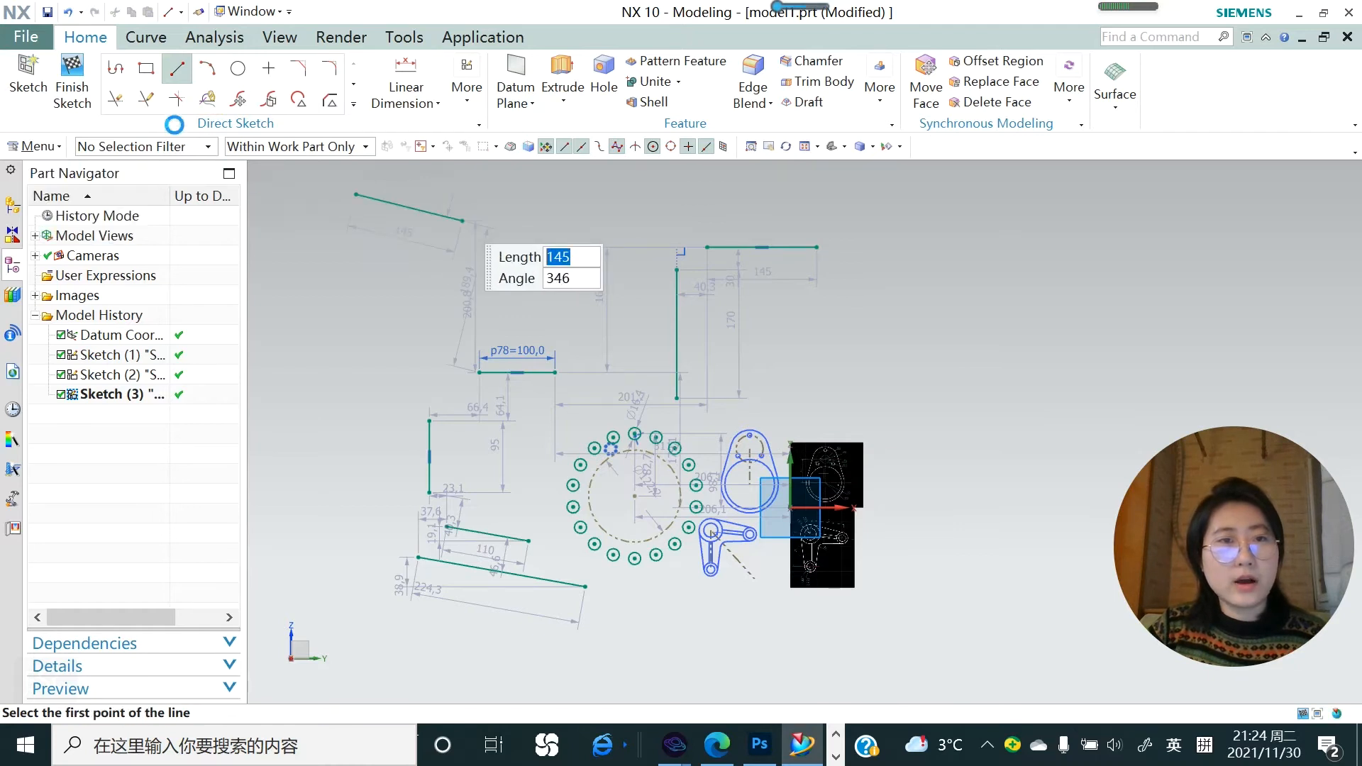
pyautogui.click(335, 220)
pyautogui.click(432, 303)
pyautogui.press('Escape')
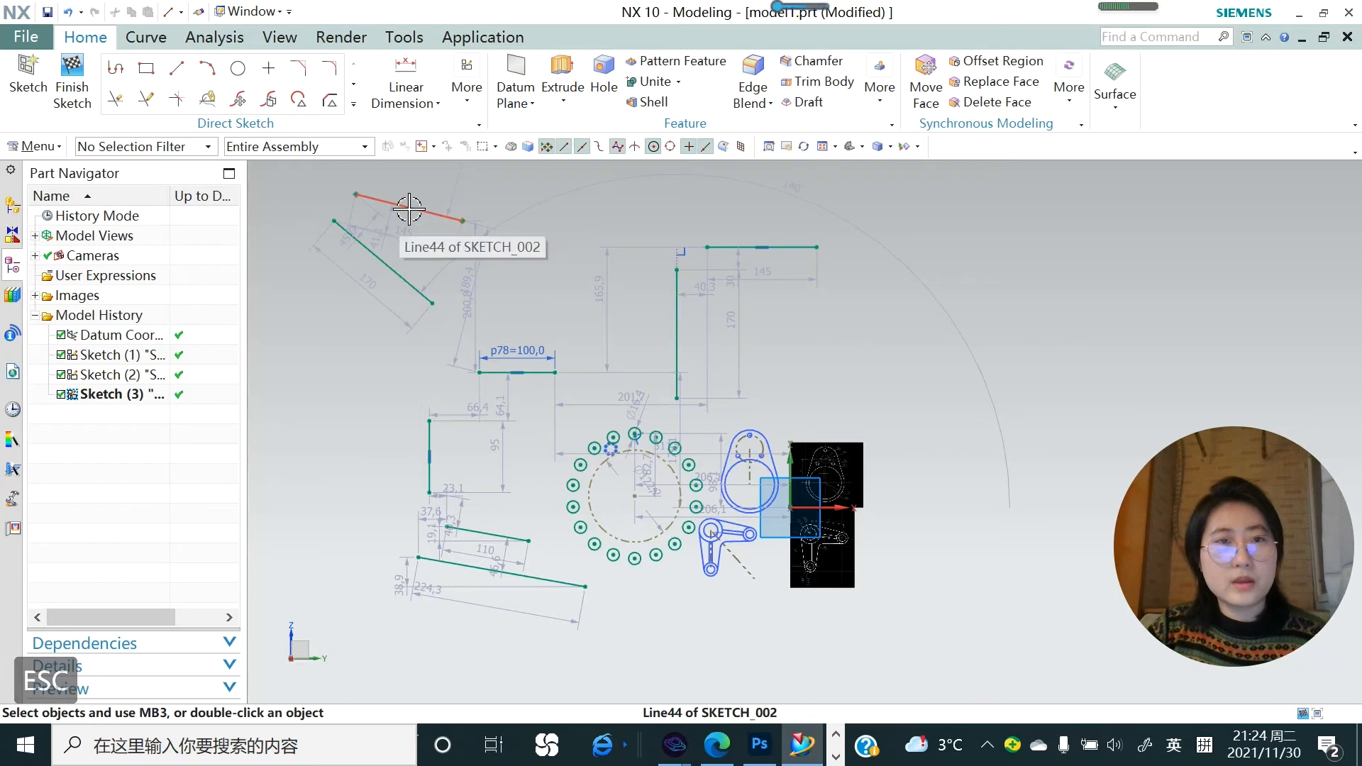
# - Try a collinear constraint on the two new slanted lines and undo it
pyautogui.click(395, 205)
pyautogui.click(388, 259)
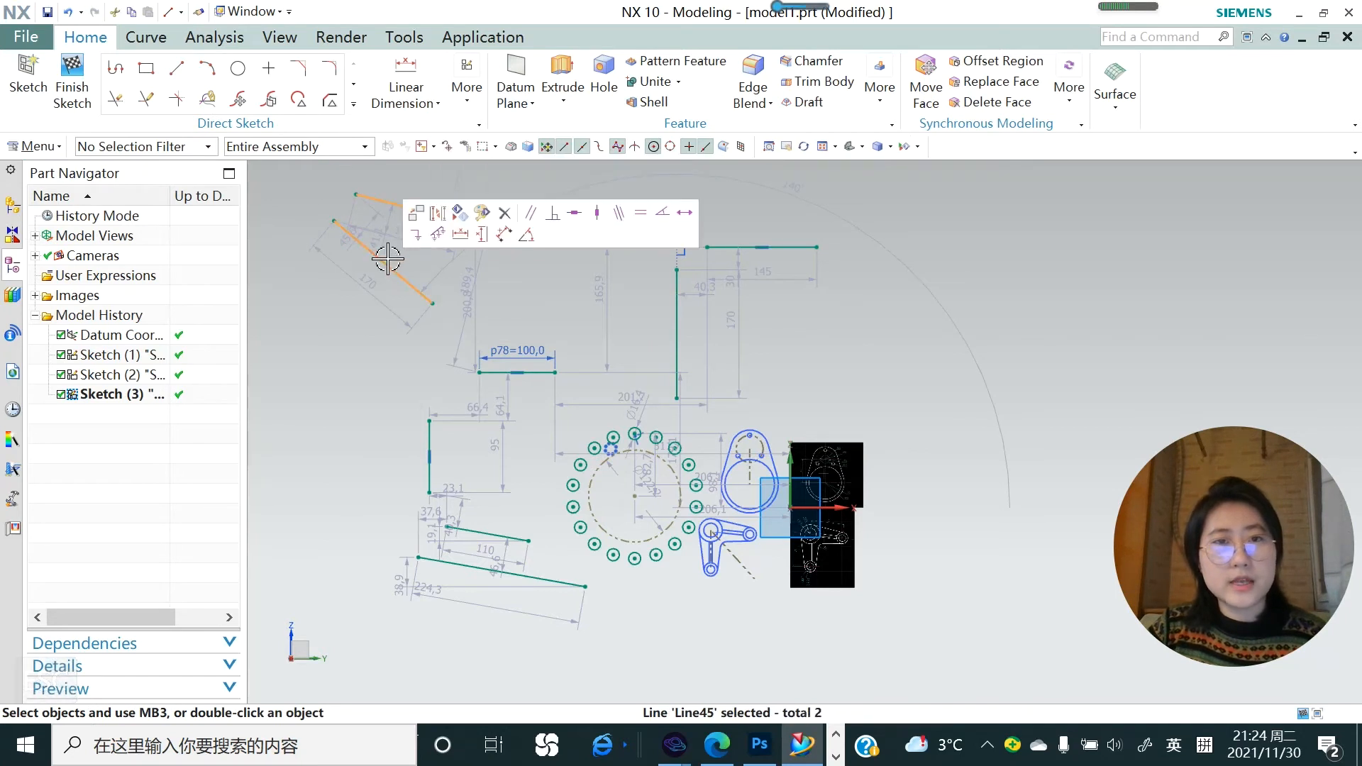
pyautogui.click(620, 216)
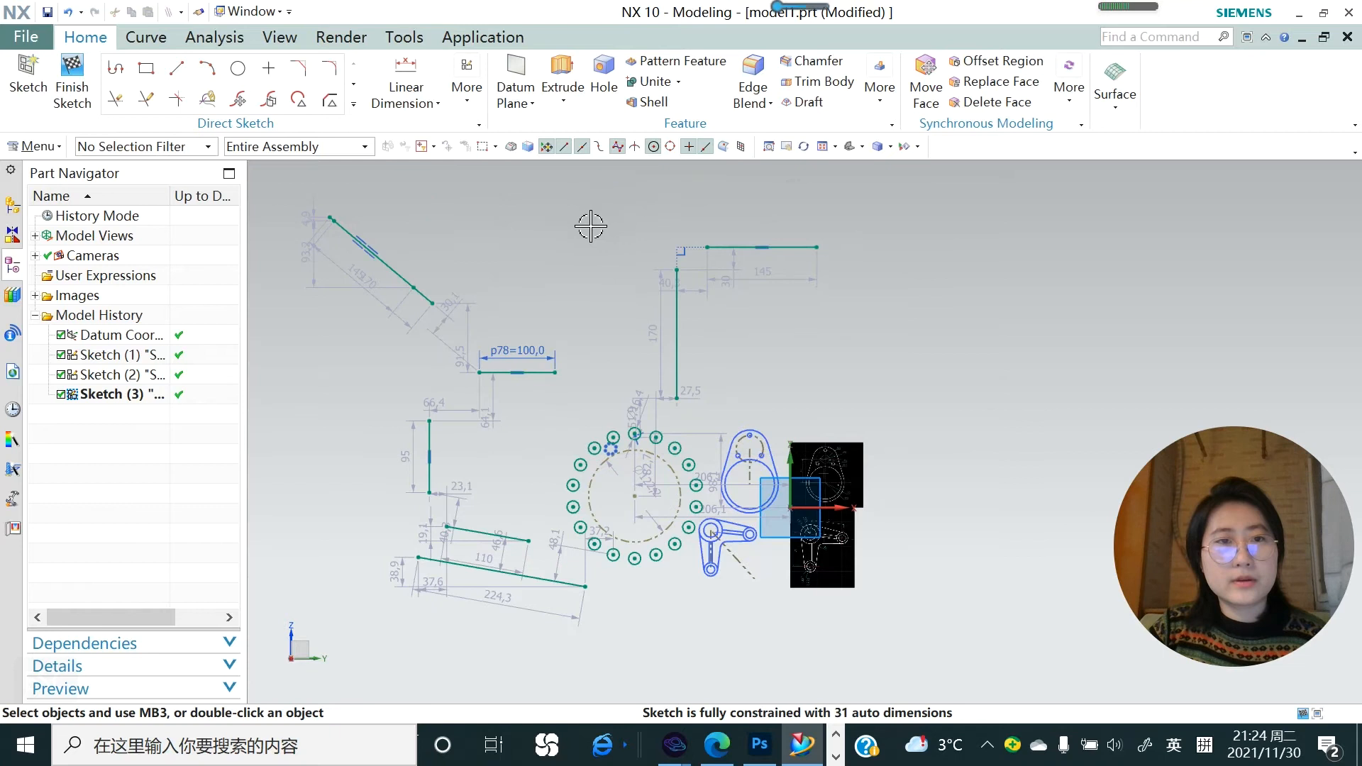
pyautogui.scroll(2, 347, 243)
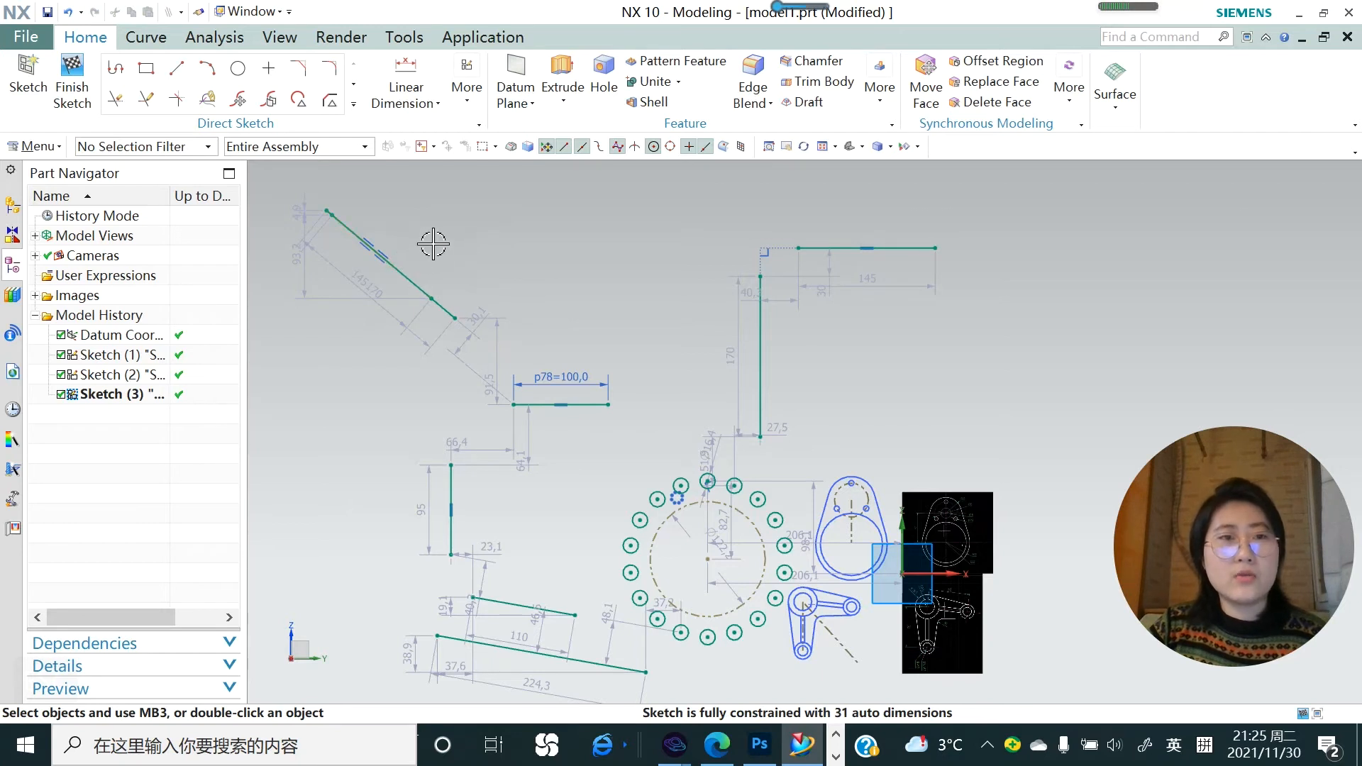
pyautogui.scroll(1, 546, 269)
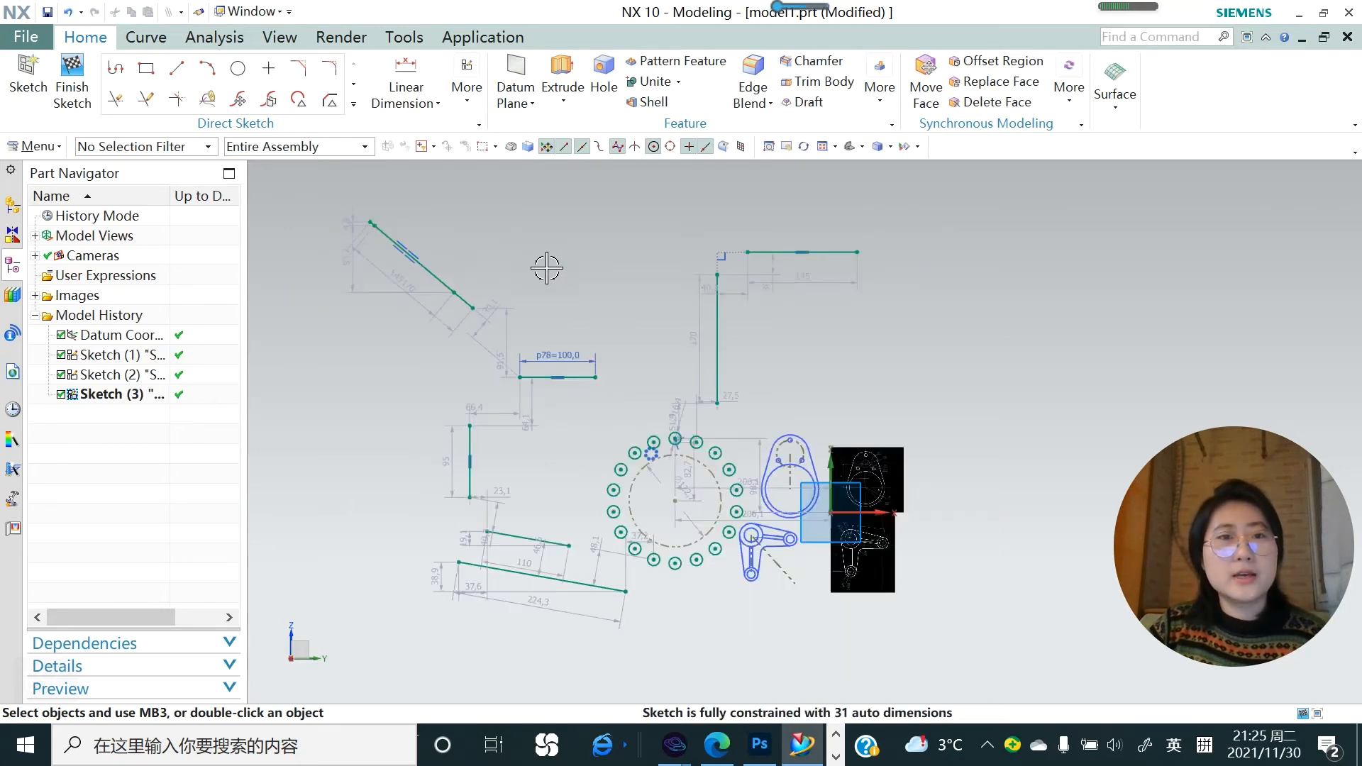
pyautogui.scroll(1, 419, 291)
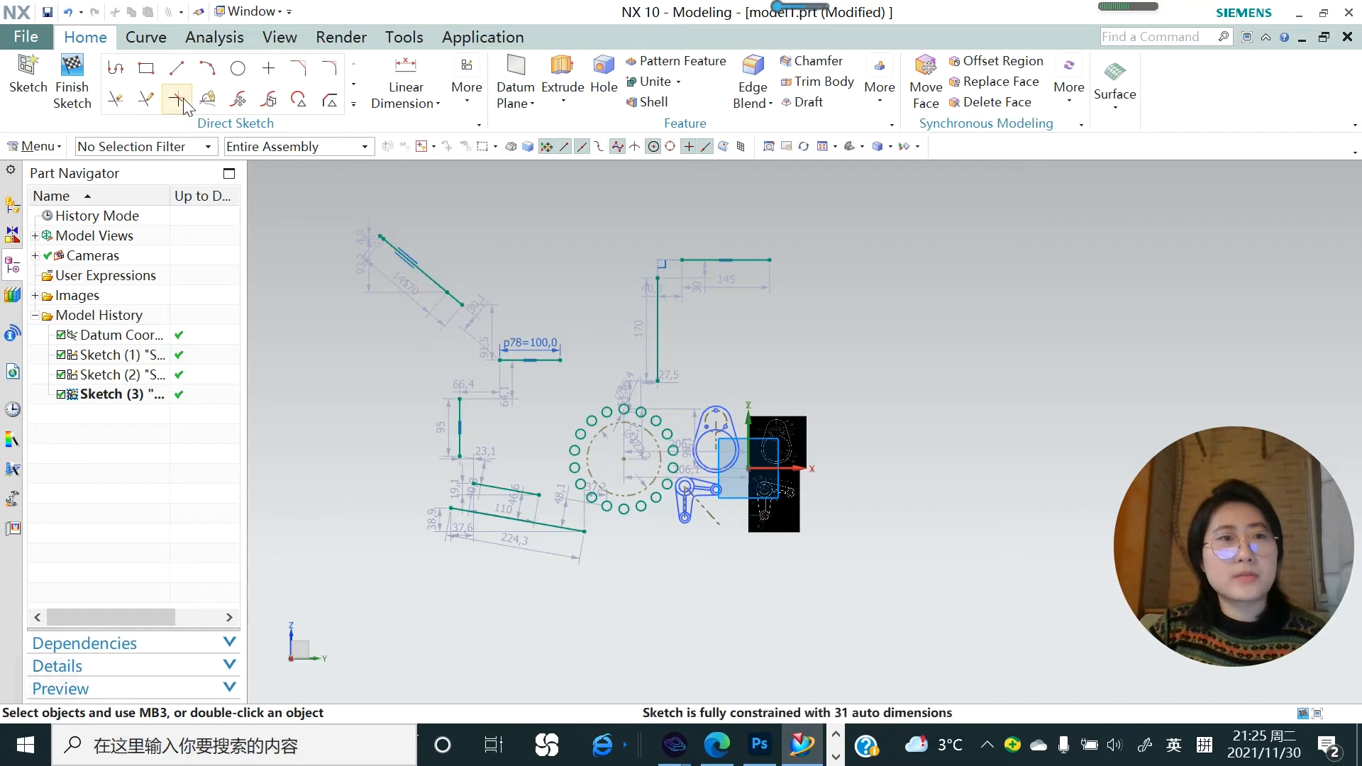
pyautogui.click(177, 68)
pyautogui.press('Escape')
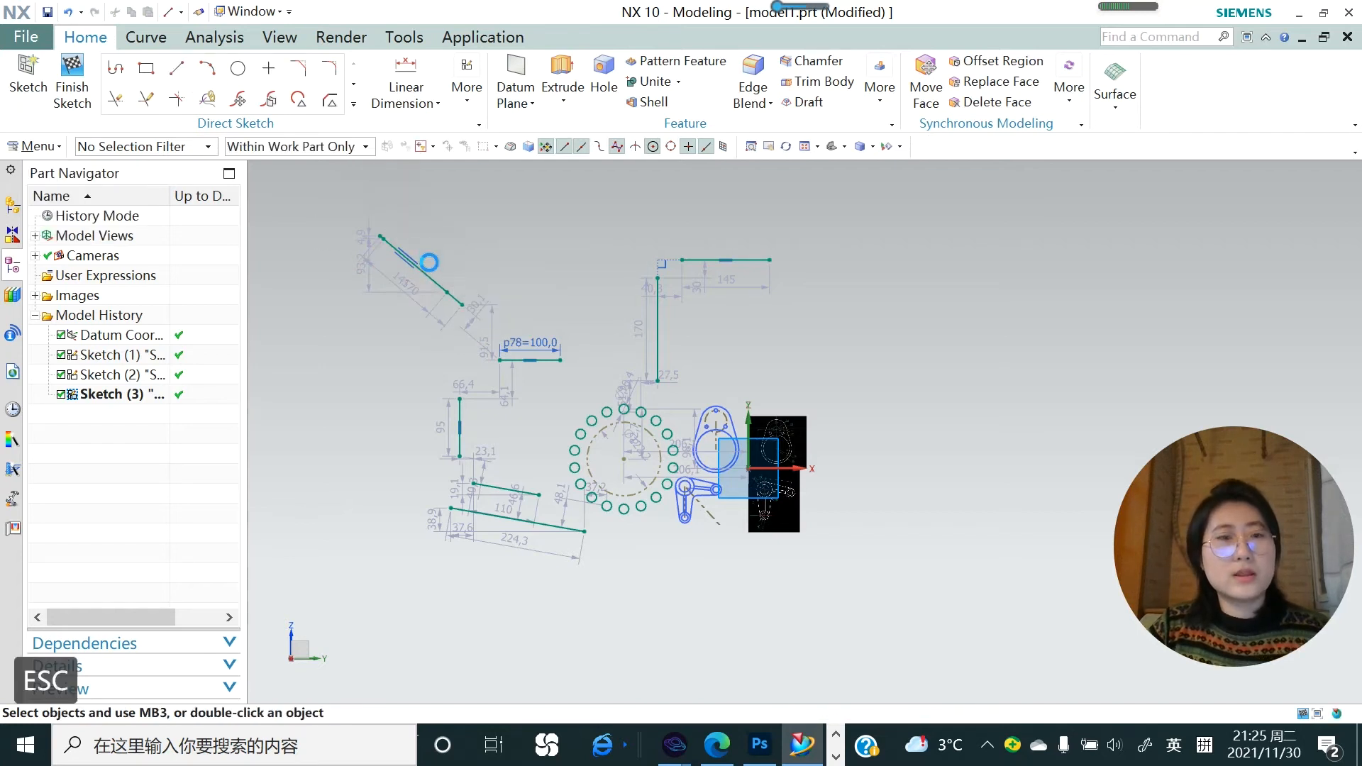
pyautogui.hotkey('ctrl', 'z')
# - Constrain the two slanted lines above the 100 mm line to equal length
pyautogui.click(440, 227)
pyautogui.click(426, 276)
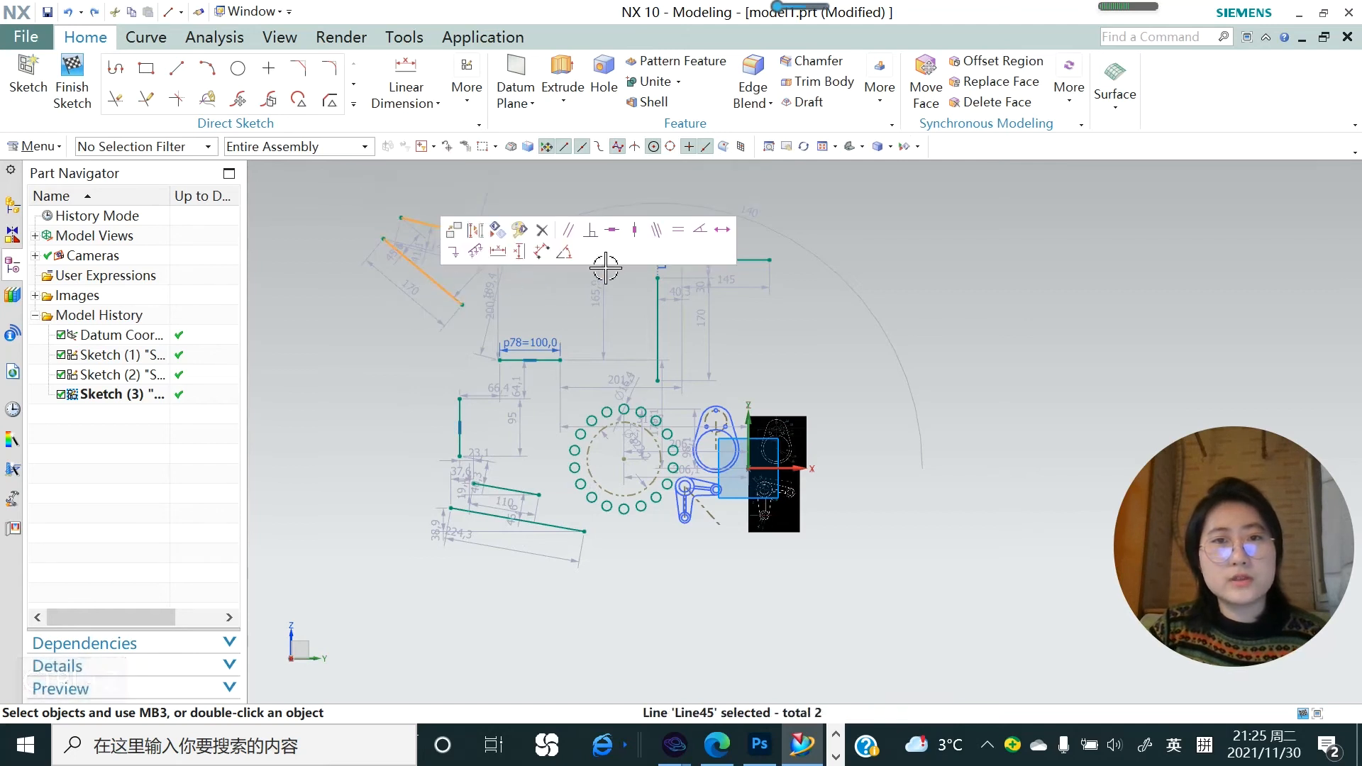
pyautogui.click(678, 230)
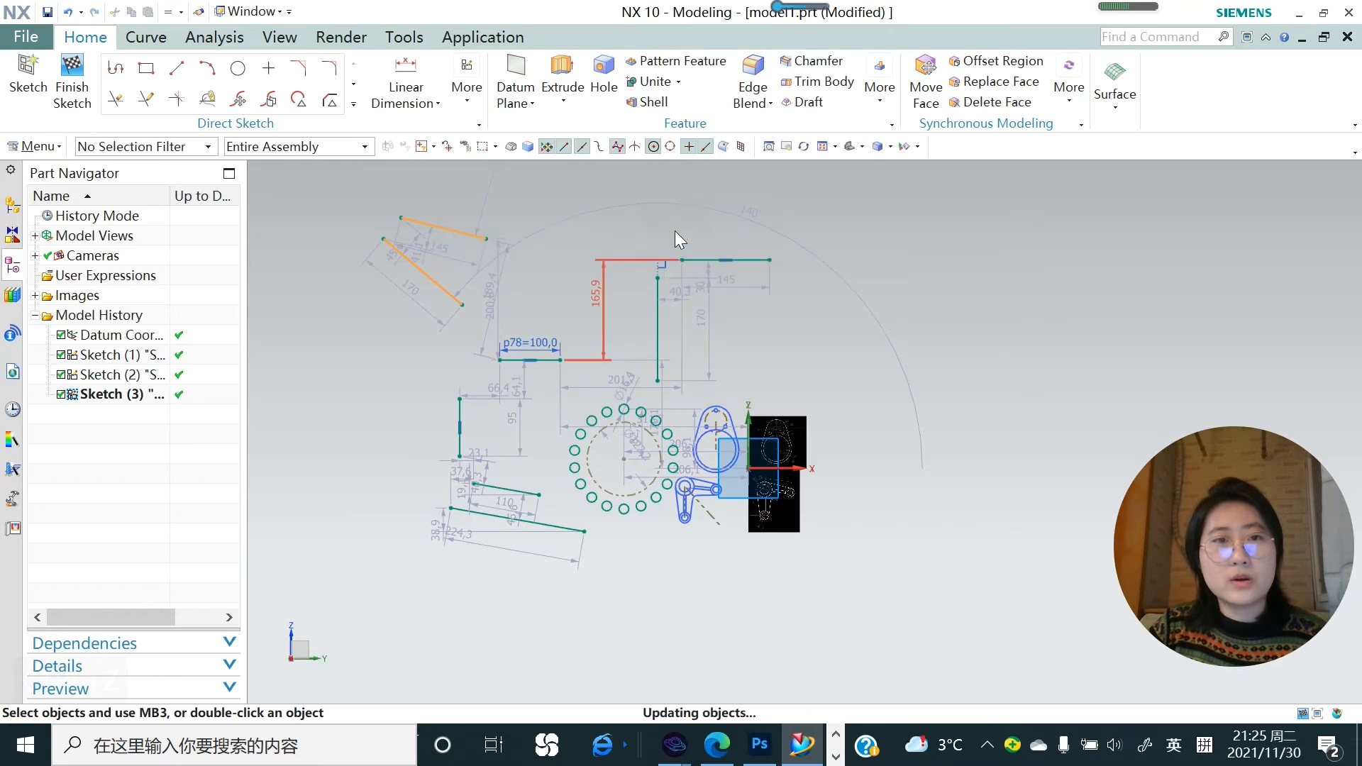
# - Constrain the two equal-length slanted lines parallel to each other
pyautogui.scroll(3, 374, 251)
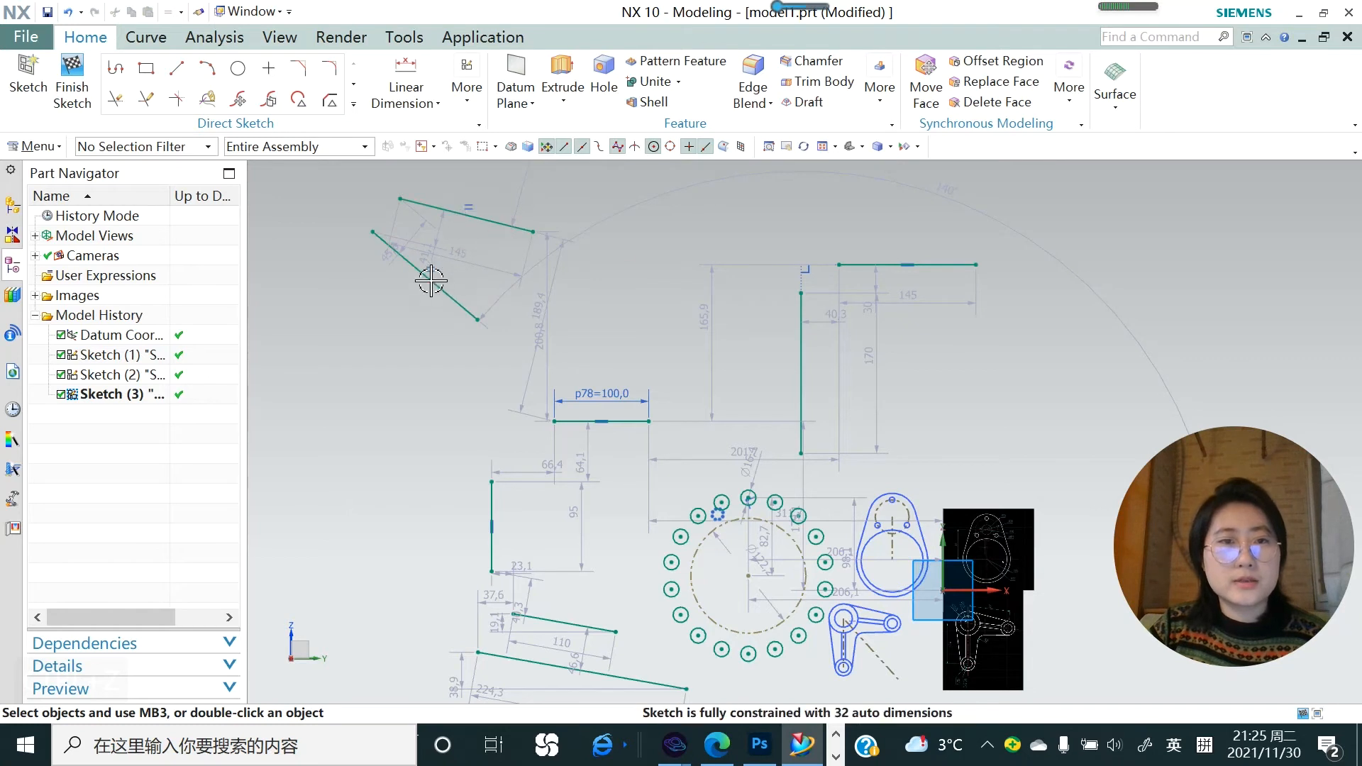
pyautogui.click(485, 220)
pyautogui.click(443, 286)
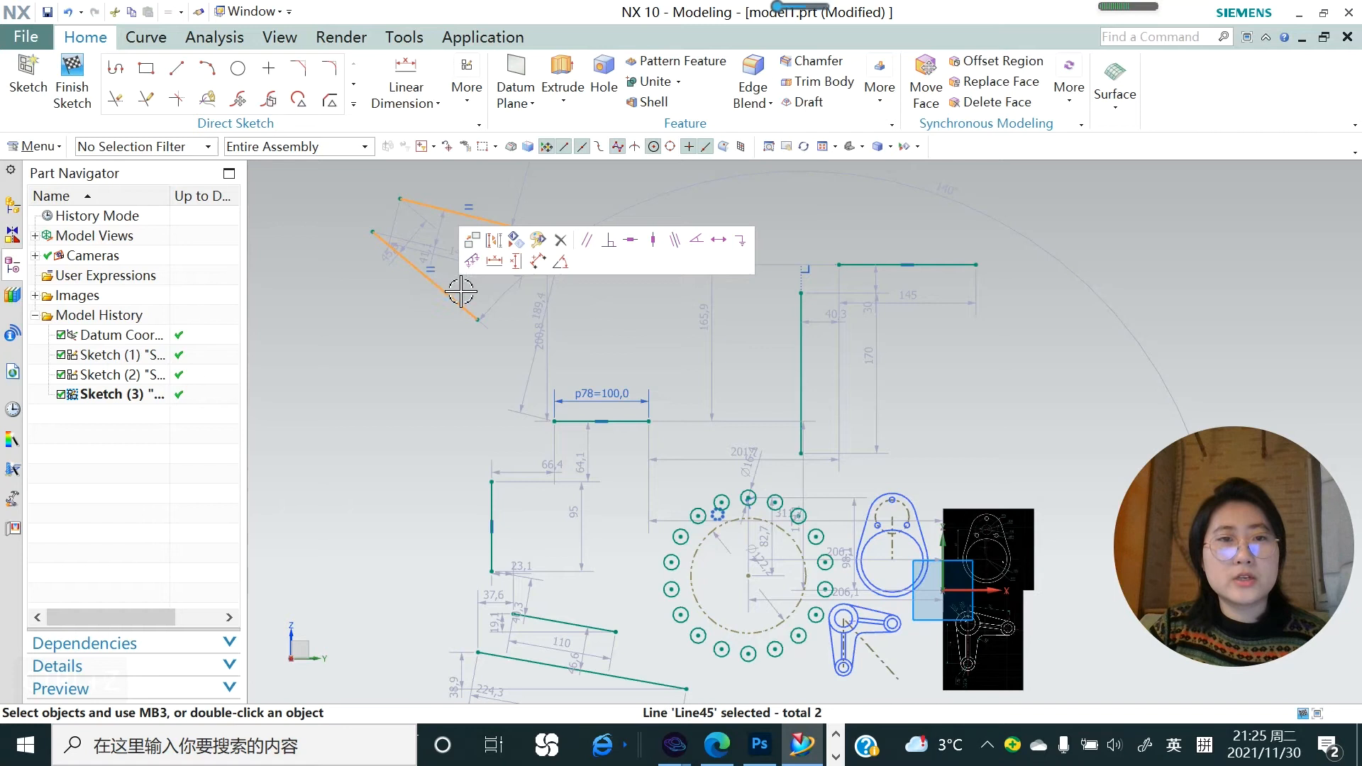
pyautogui.click(584, 242)
pyautogui.scroll(-1, 466, 339)
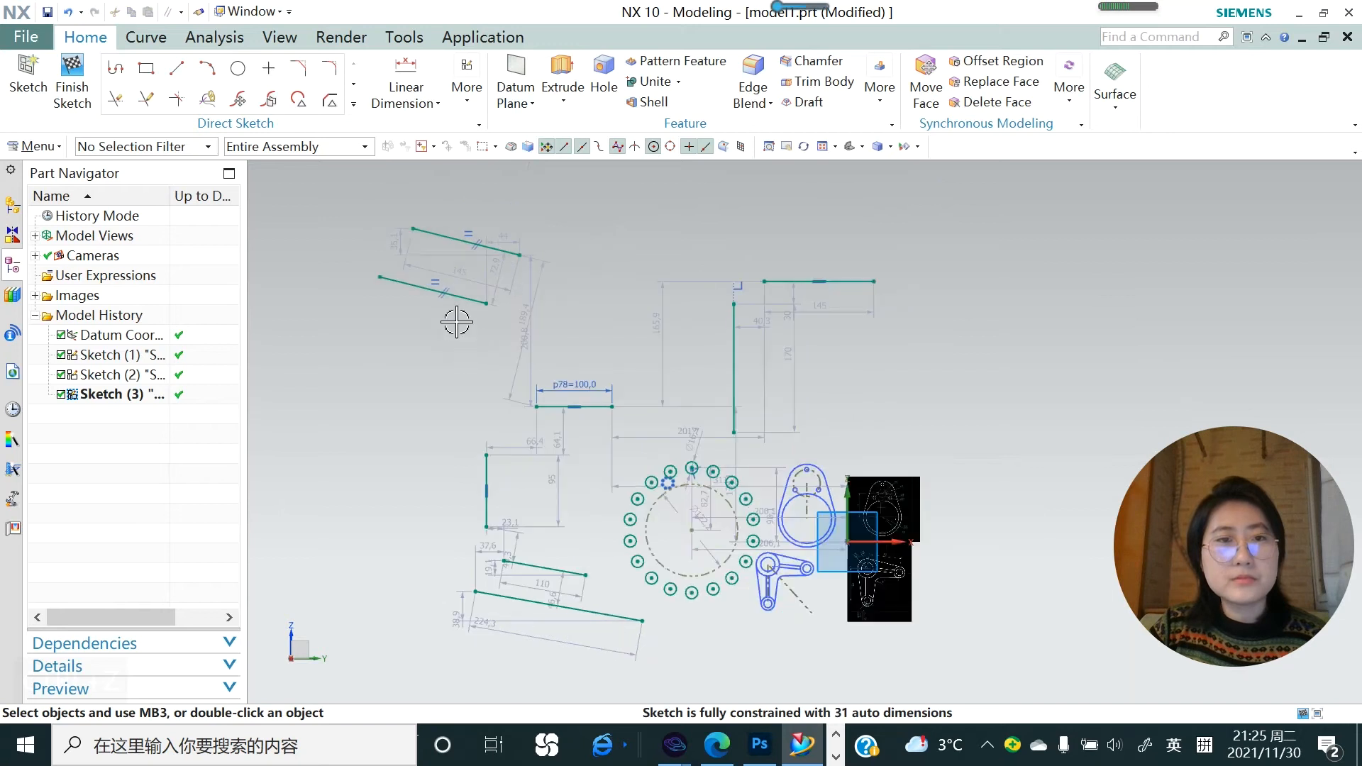
# - Move the lower of the two parallel, equal-length lines closer to the upper one
pyautogui.scroll(1, 415, 272)
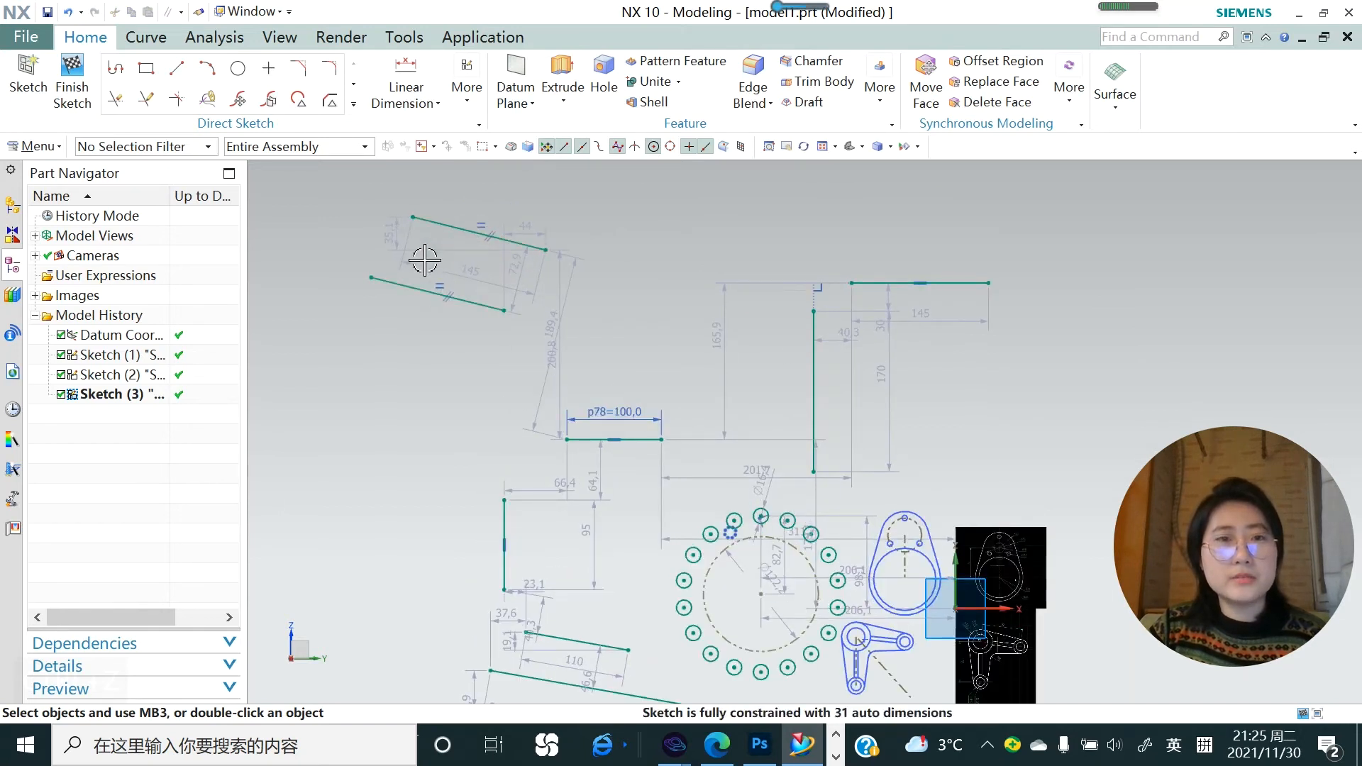
pyautogui.moveTo(374, 281)
pyautogui.mouseDown()
pyautogui.moveTo(334, 283)
pyautogui.moveTo(355, 334)
pyautogui.moveTo(411, 362)
pyautogui.moveTo(390, 352)
pyautogui.moveTo(373, 240)
pyautogui.moveTo(344, 254)
pyautogui.moveTo(380, 261)
pyautogui.moveTo(369, 242)
pyautogui.mouseUp()
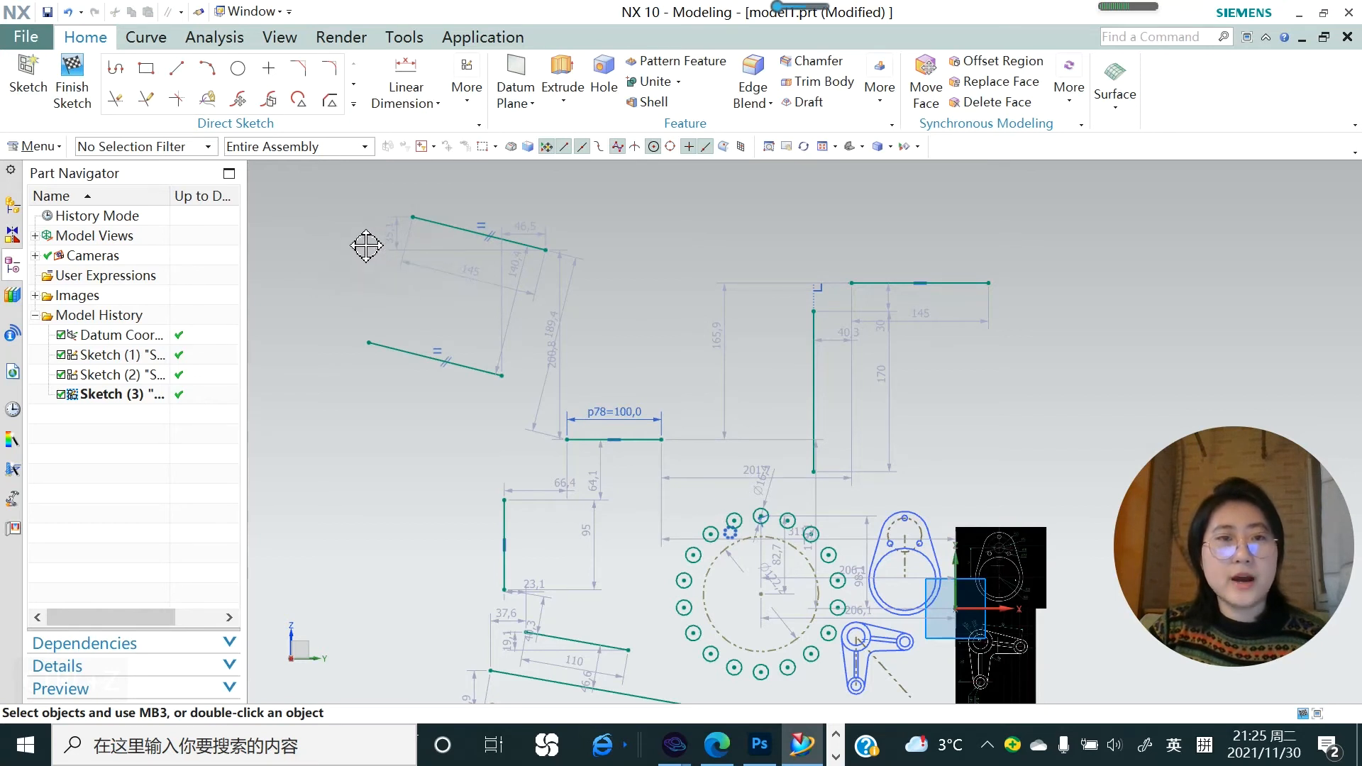
pyautogui.moveTo(385, 293)
pyautogui.mouseDown()
pyautogui.moveTo(350, 280)
pyautogui.moveTo(369, 244)
pyautogui.moveTo(373, 257)
pyautogui.mouseUp()
pyautogui.hotkey('ctrl', 'z')
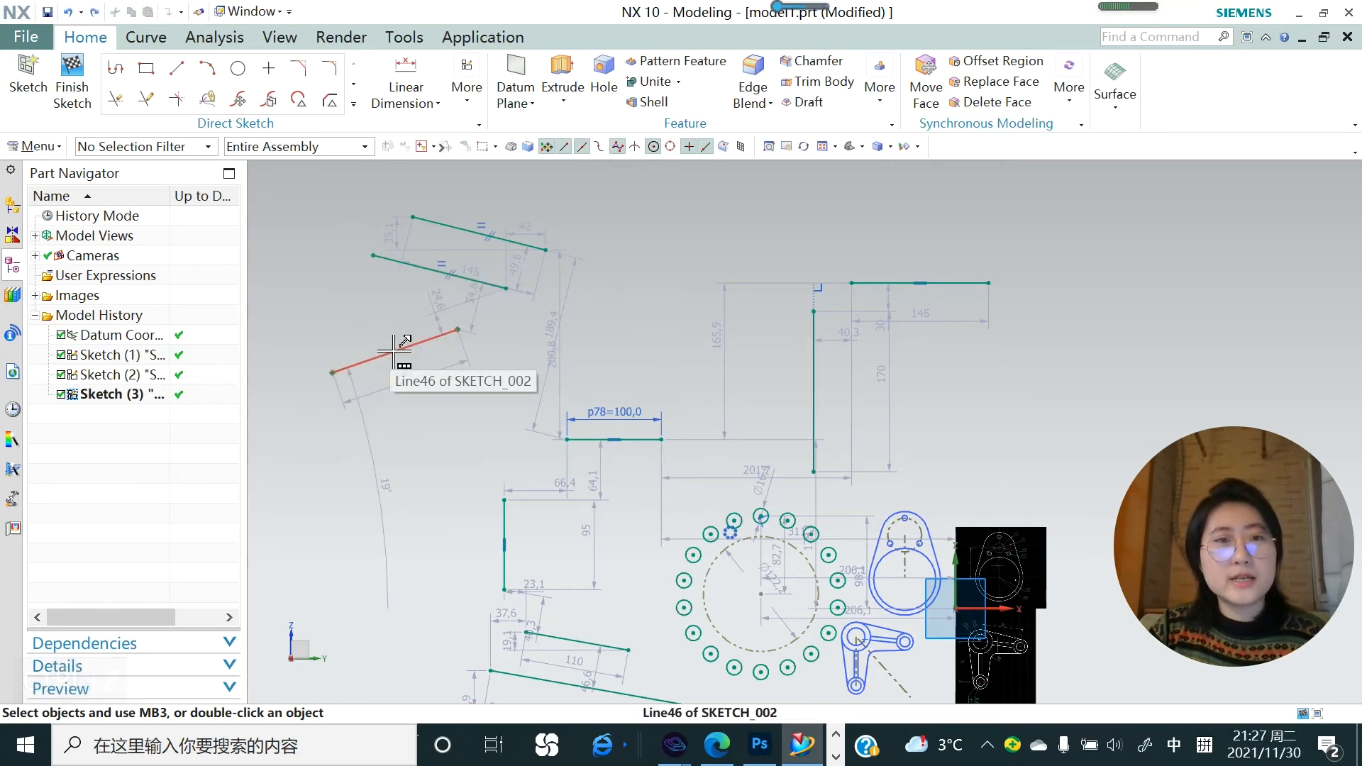
# - Try the Fully Fixed constraint on the single slanted line below the parallel pair and undo it
pyautogui.rightClick(395, 357)
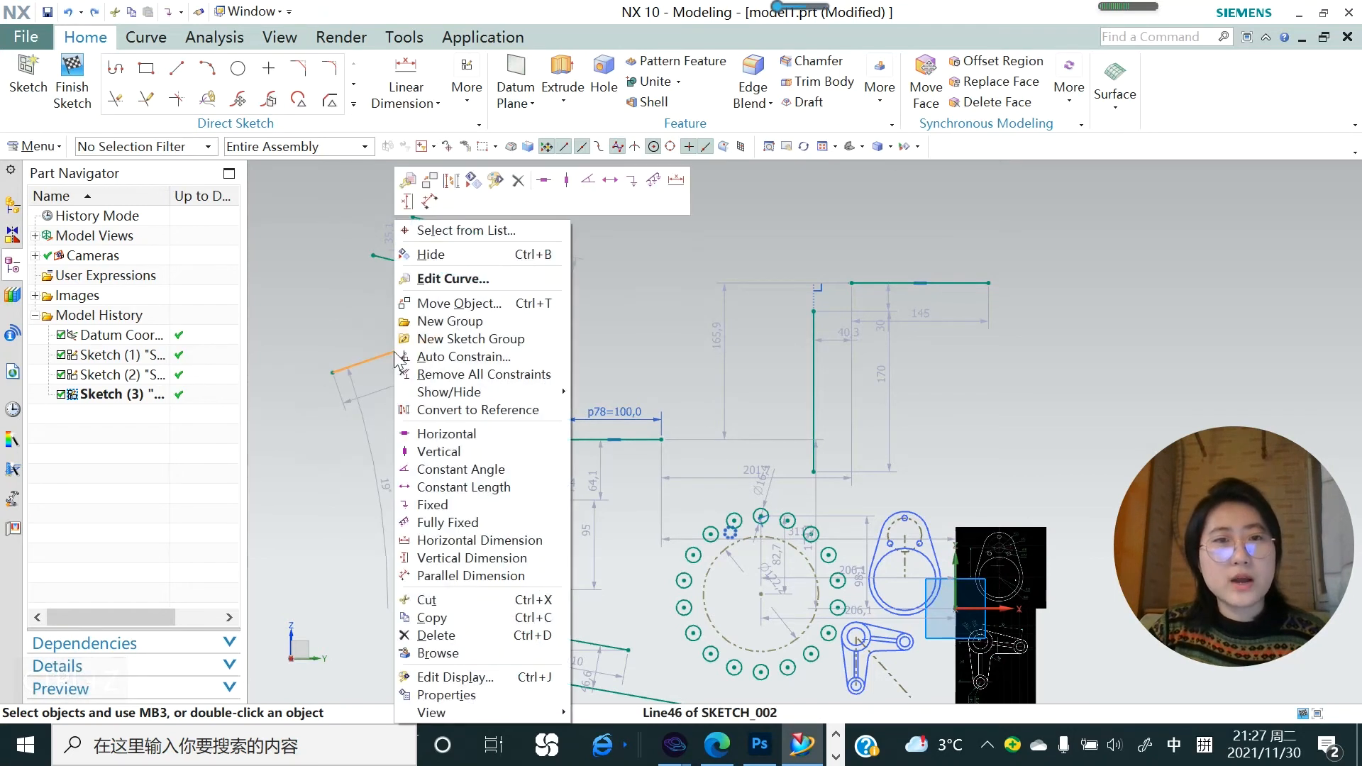
pyautogui.click(653, 181)
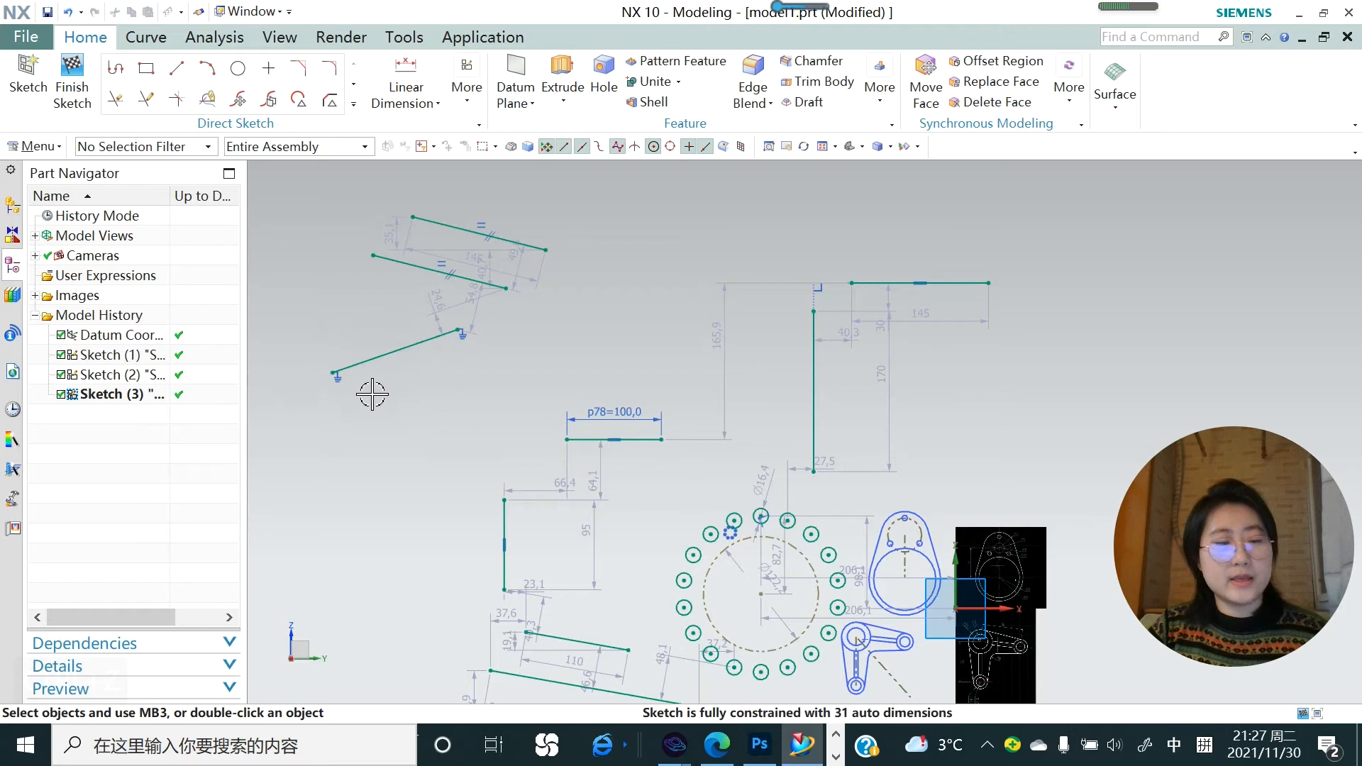
pyautogui.hotkey('ctrl', 'z')
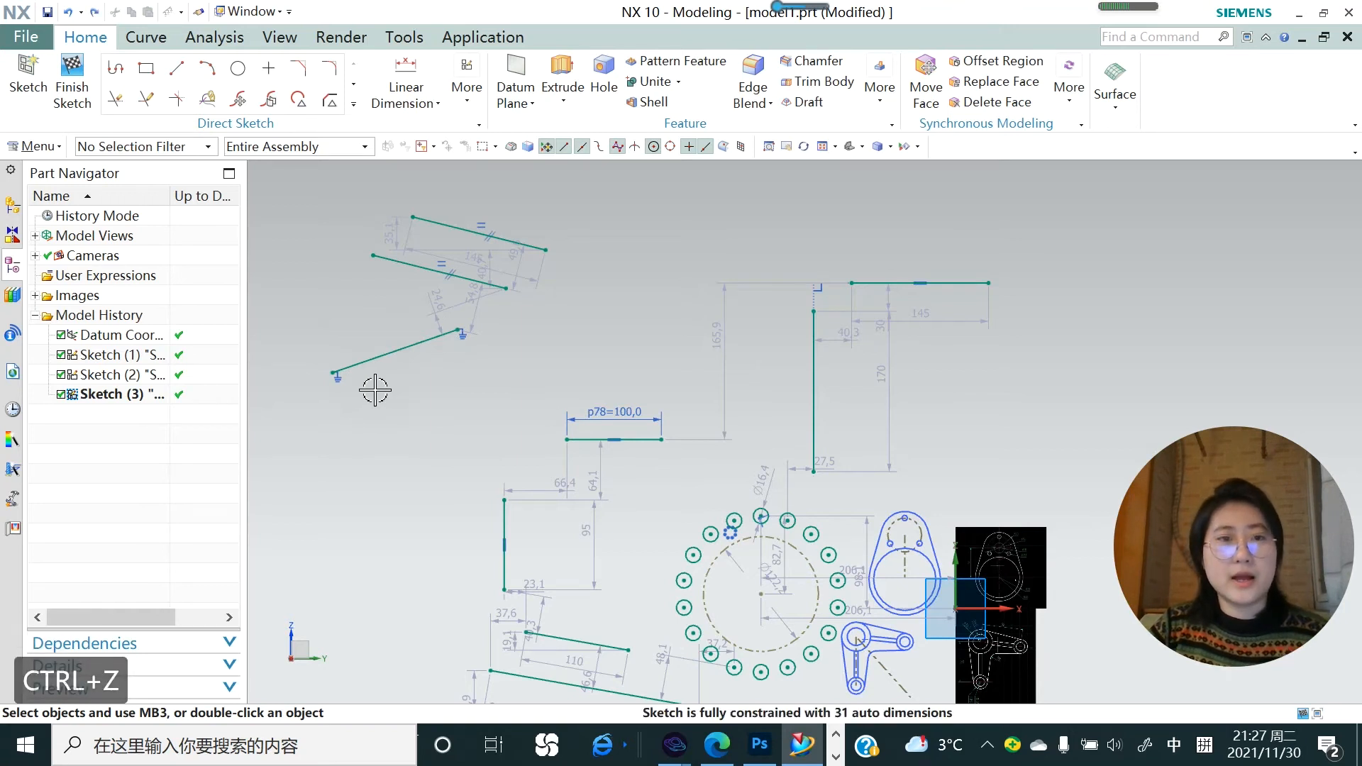
pyautogui.hotkey('ctrl', 'z')
# - Apply the Fixed constraint to the single slanted line below the parallel pair and test it by moving the line
pyautogui.rightClick(383, 354)
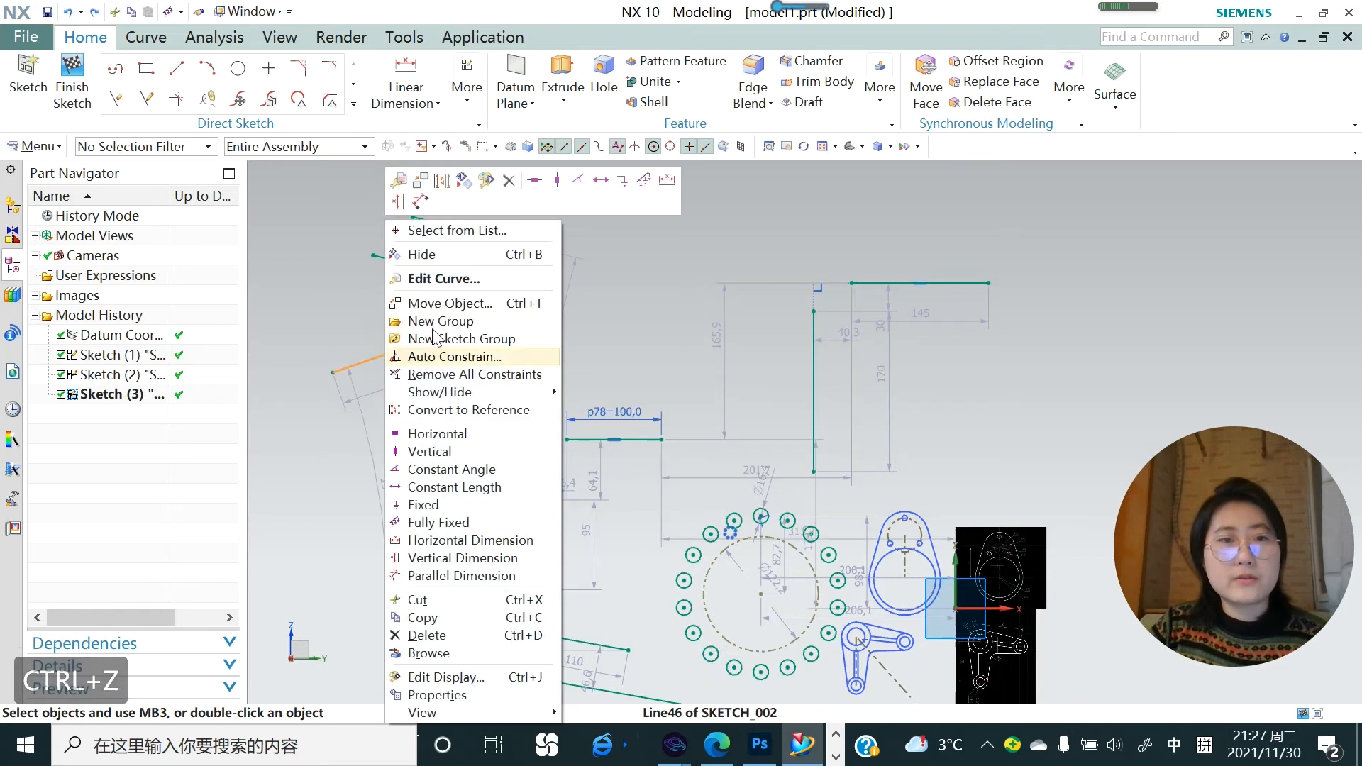
pyautogui.click(622, 185)
pyautogui.moveTo(377, 361); pyautogui.dragTo(432, 331)
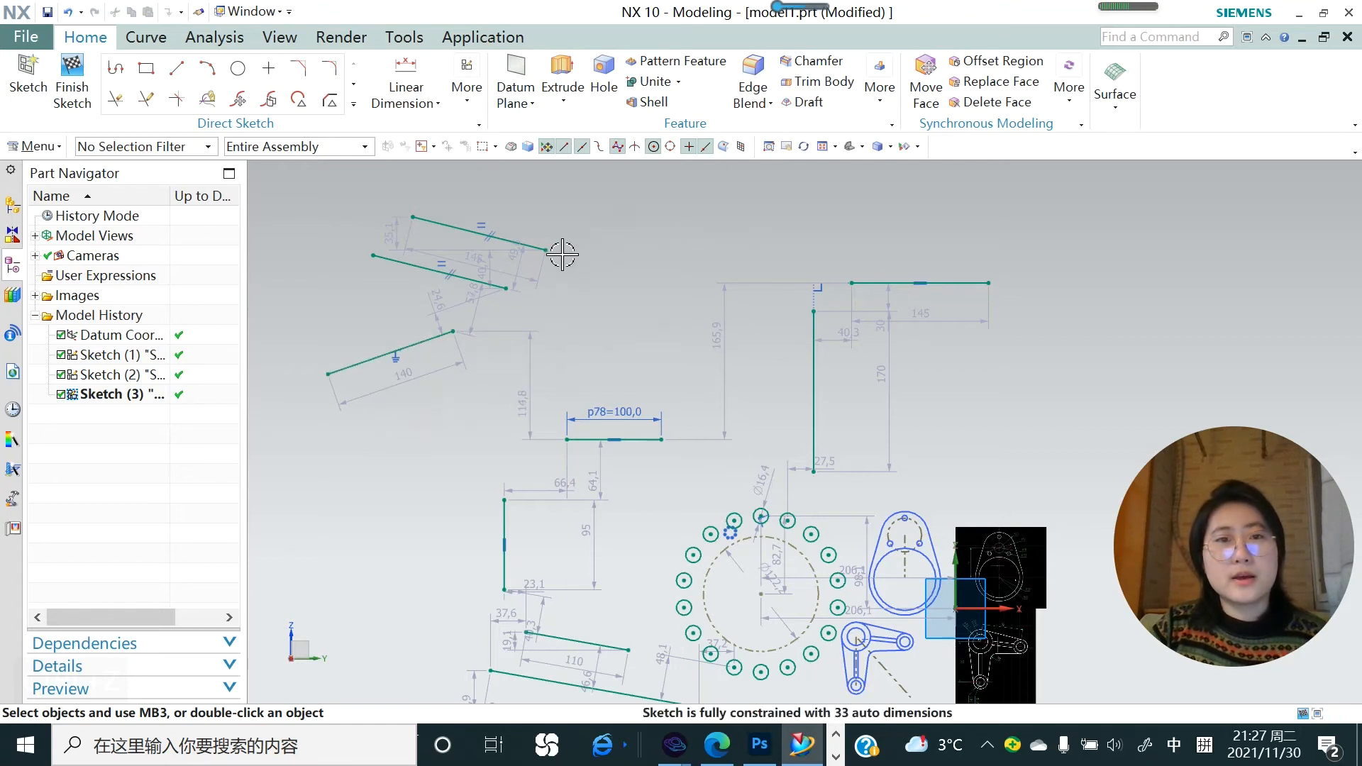
pyautogui.rightClick(406, 355)
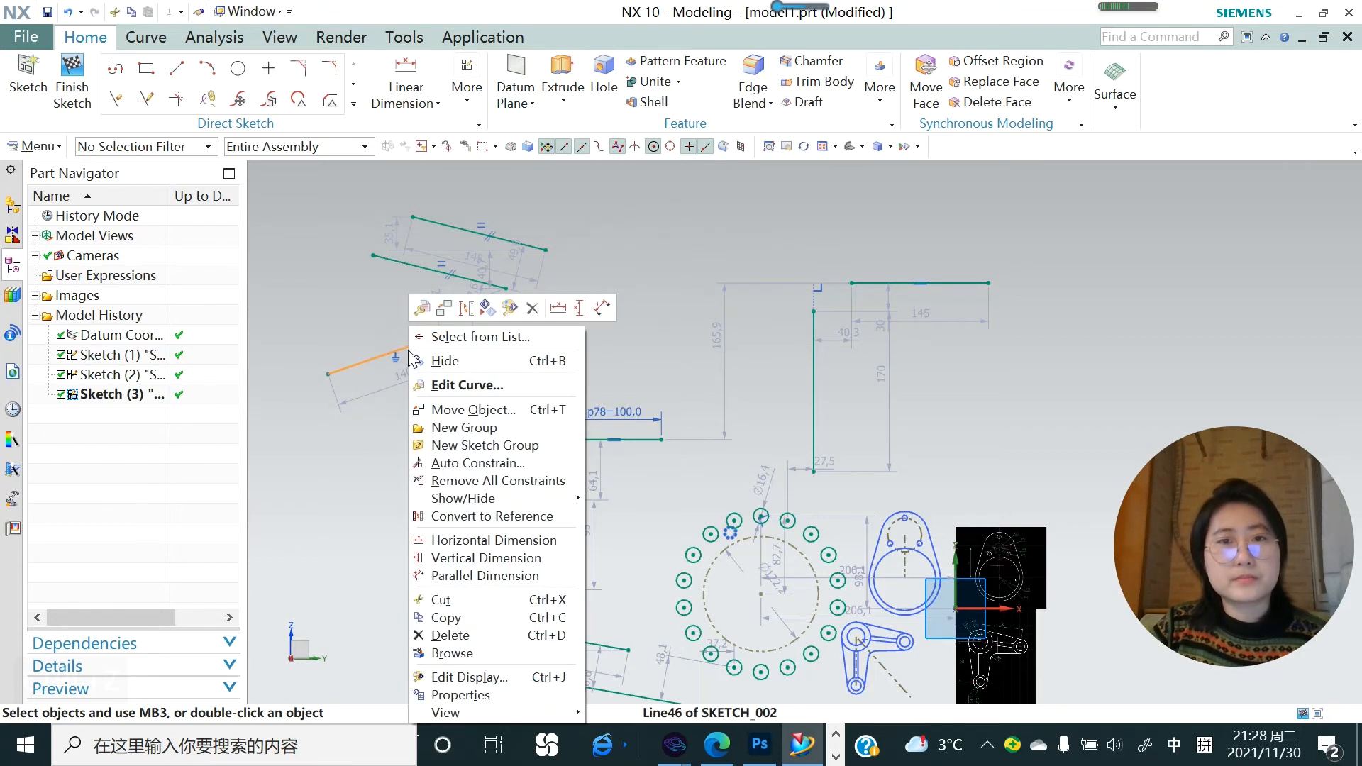
pyautogui.click(375, 411)
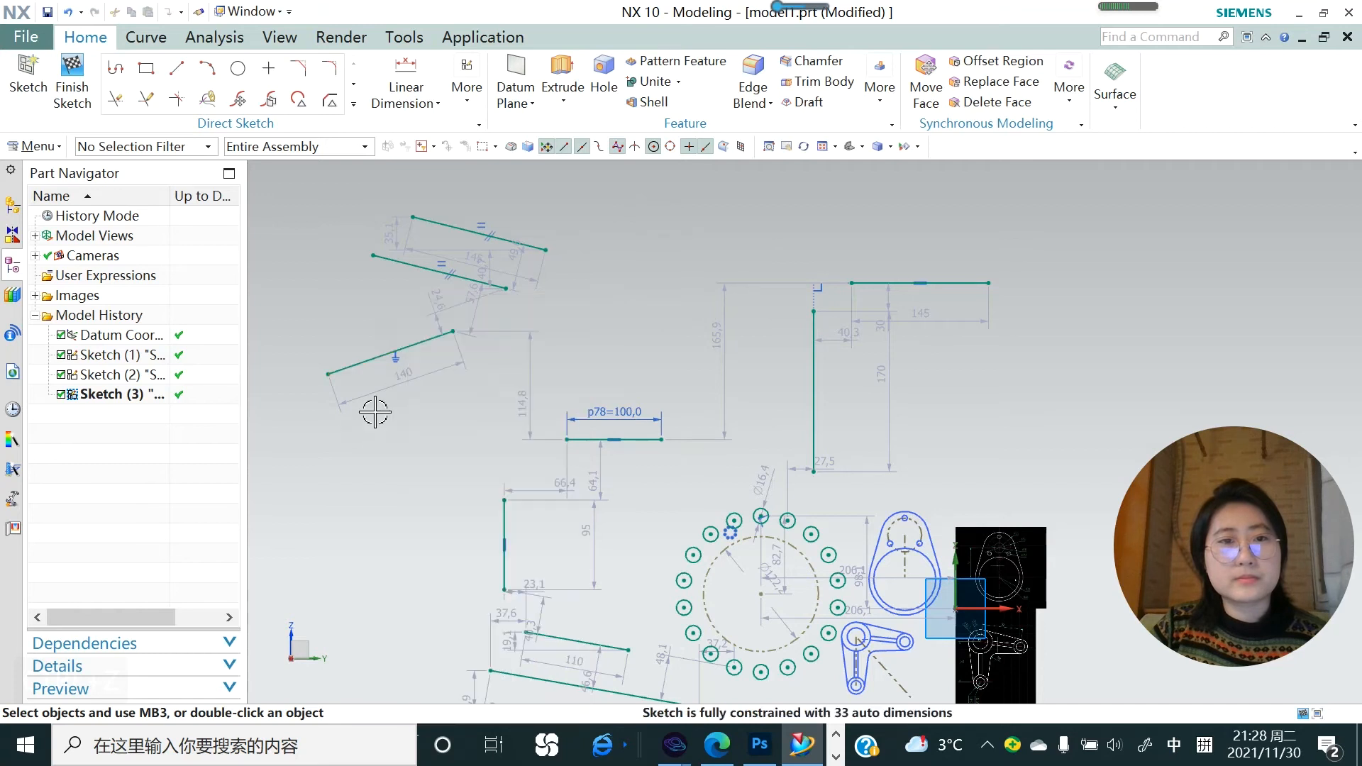
# - Draw two separate circles above and to the right of the slanted lines, about 54 mm and 32 mm in diameter
pyautogui.click(240, 72)
pyautogui.scroll(-2, 597, 364)
pyautogui.scroll(2, 638, 251)
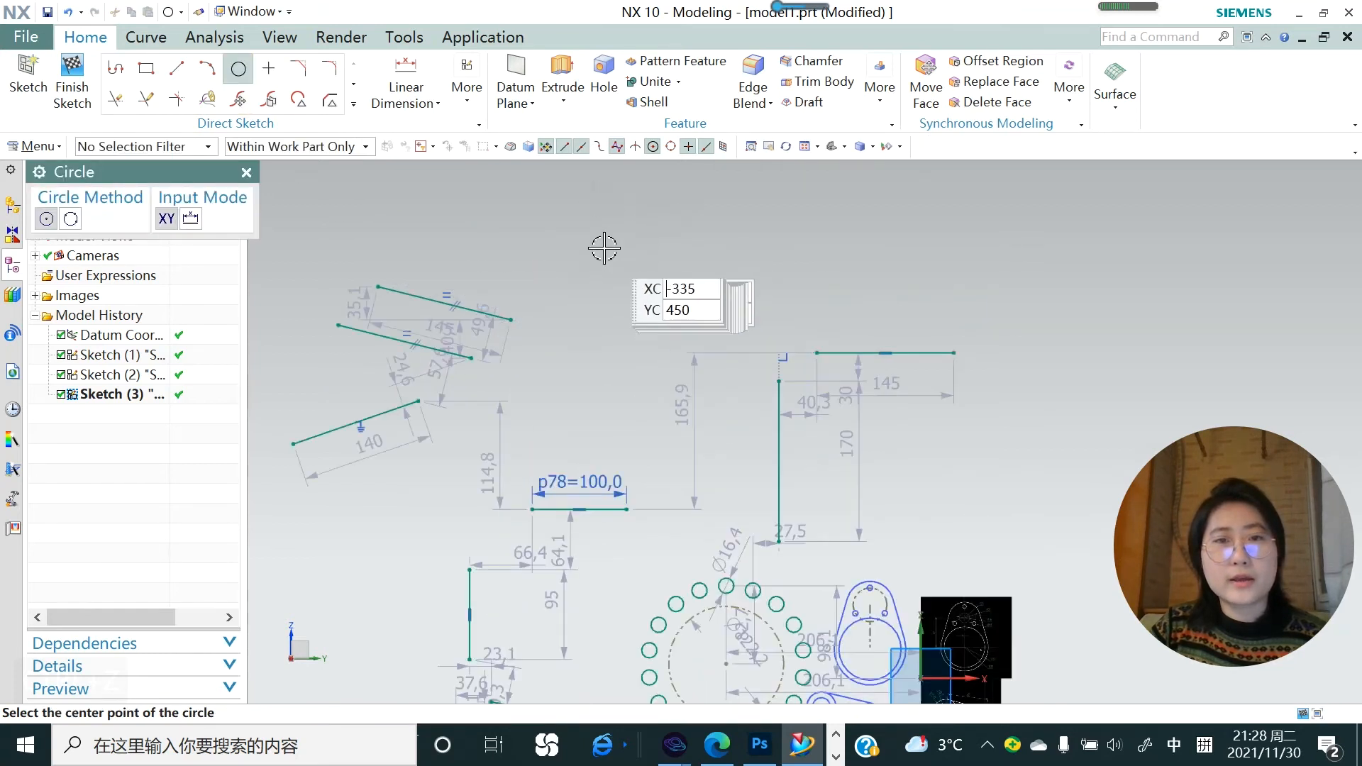
pyautogui.click(597, 238)
pyautogui.click(607, 261)
pyautogui.click(625, 290)
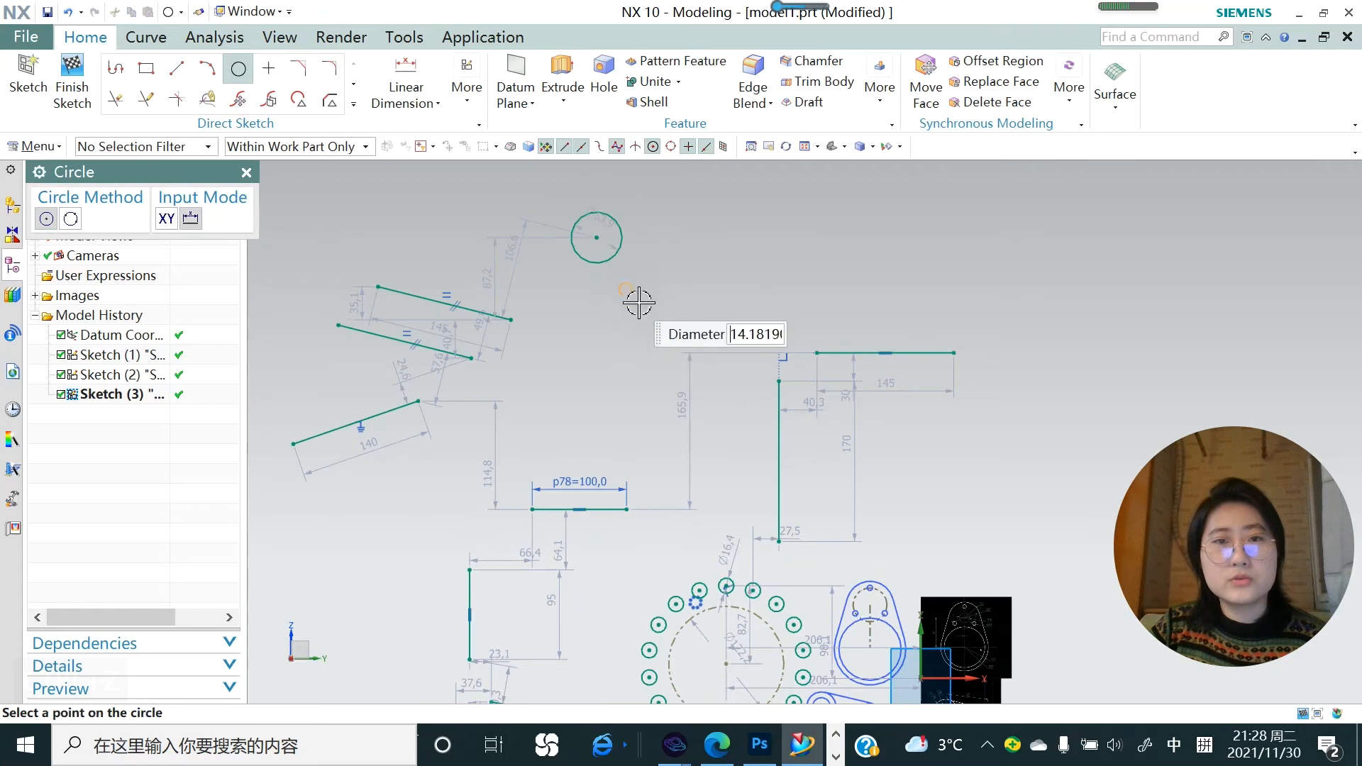
pyautogui.click(635, 301)
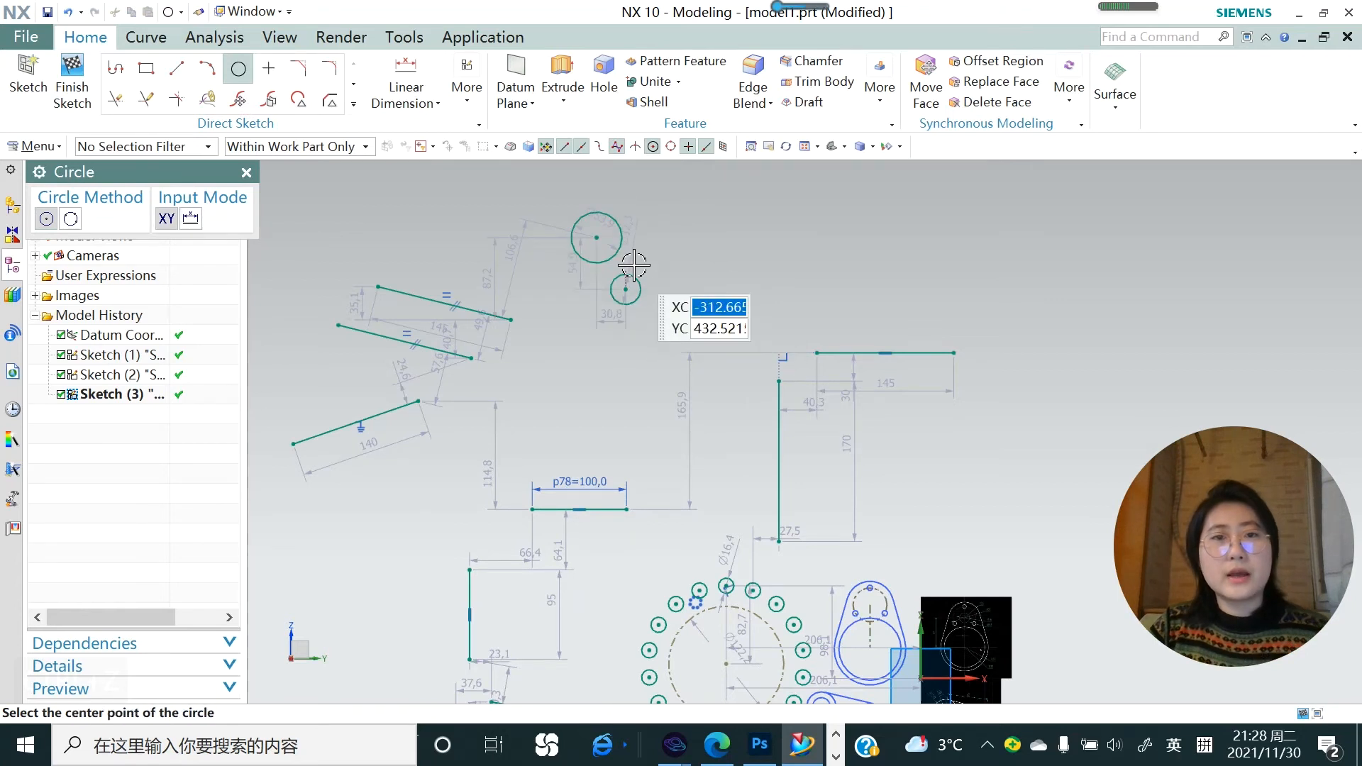
pyautogui.press('Escape')
# - Try the Tangent constraint between the large and the small circle and undo it
pyautogui.scroll(3, 616, 266)
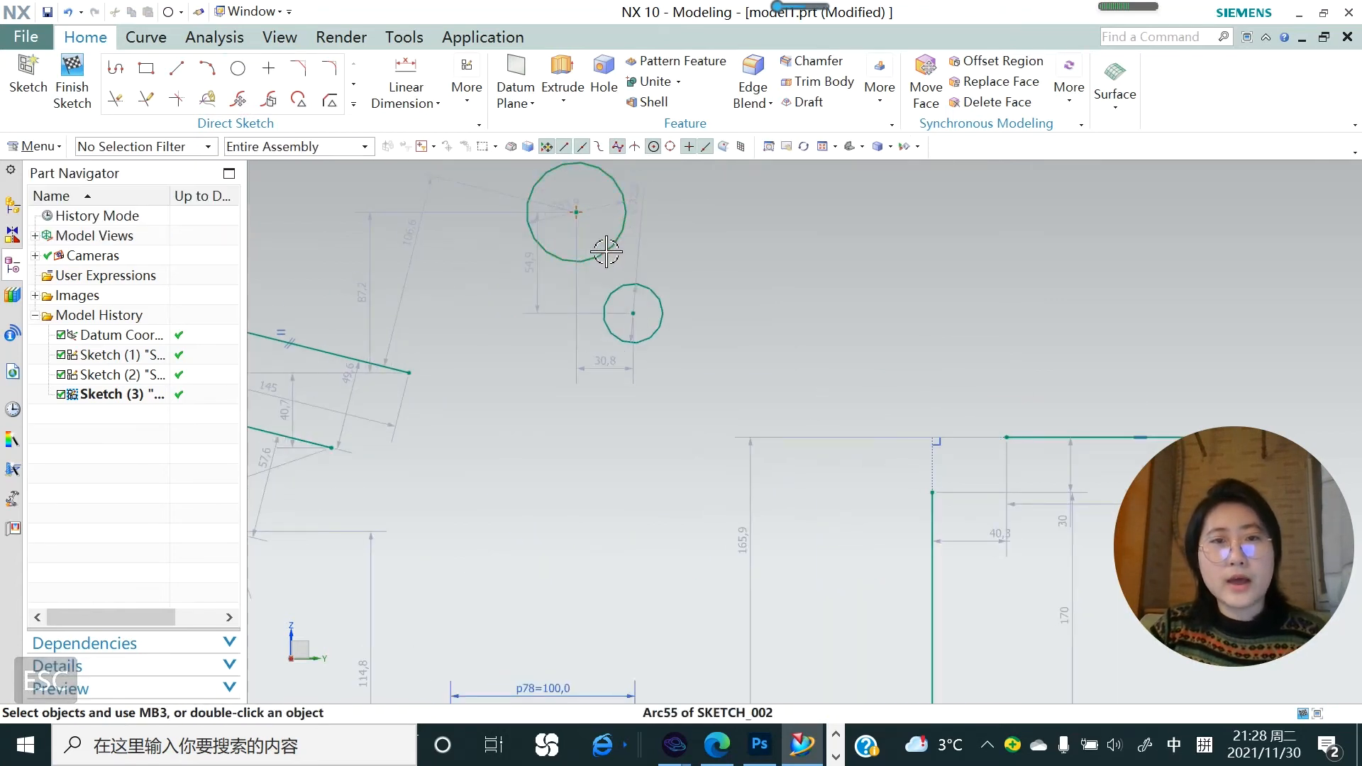
pyautogui.click(606, 252)
pyautogui.click(627, 283)
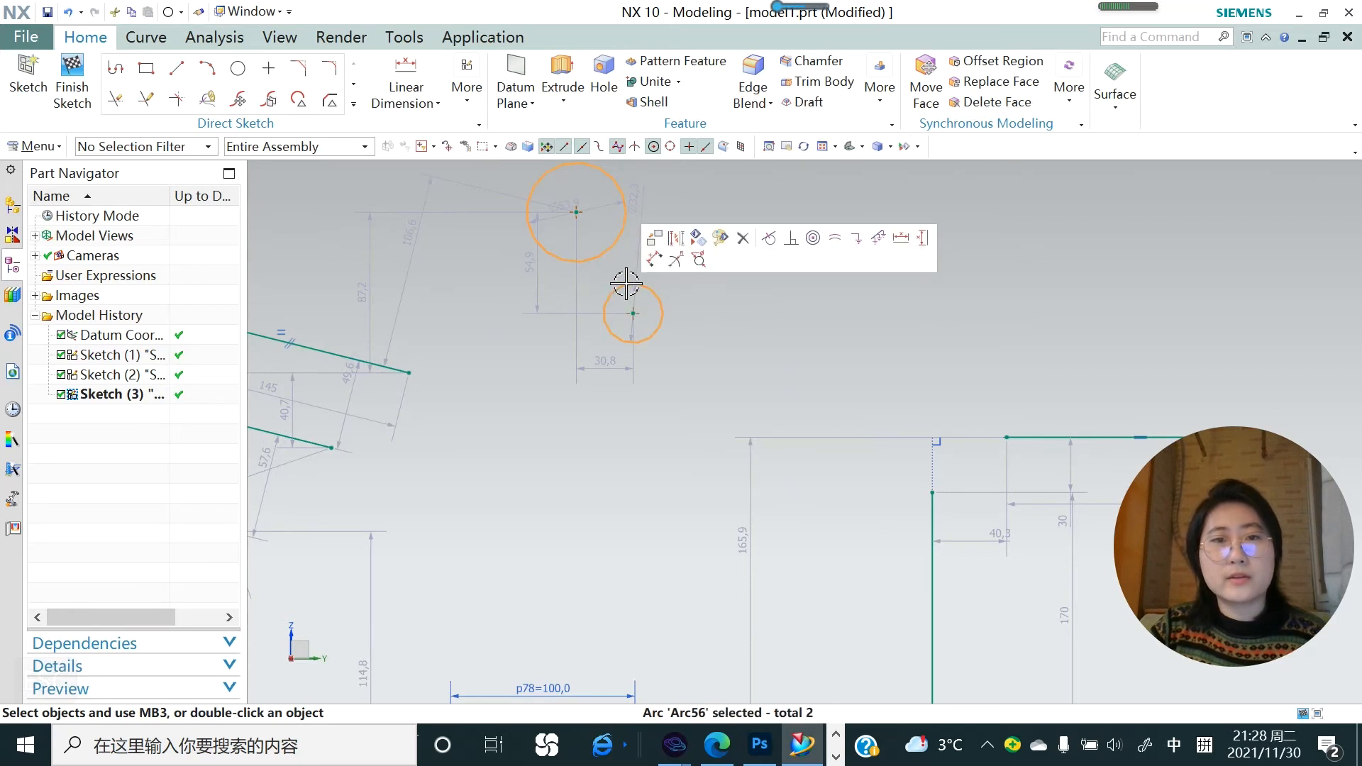
pyautogui.click(769, 240)
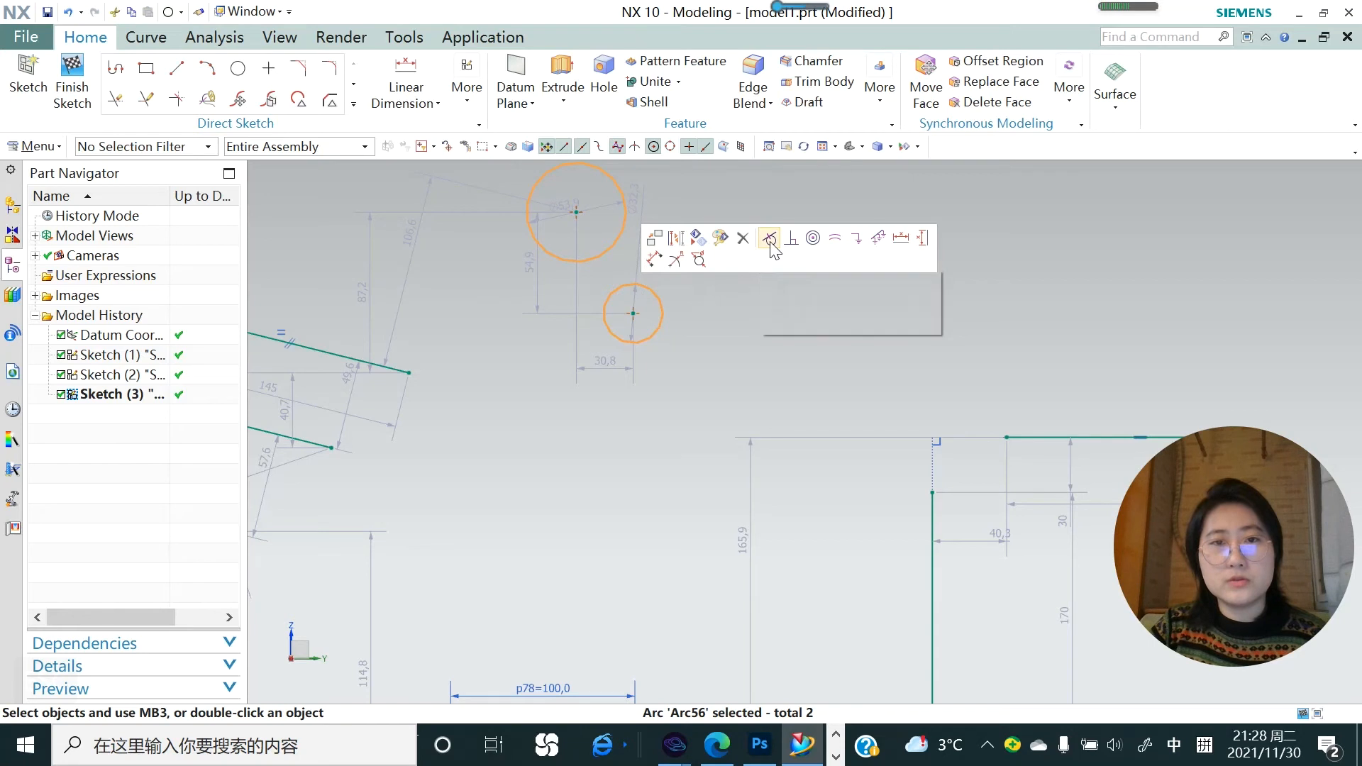
pyautogui.scroll(2, 606, 405)
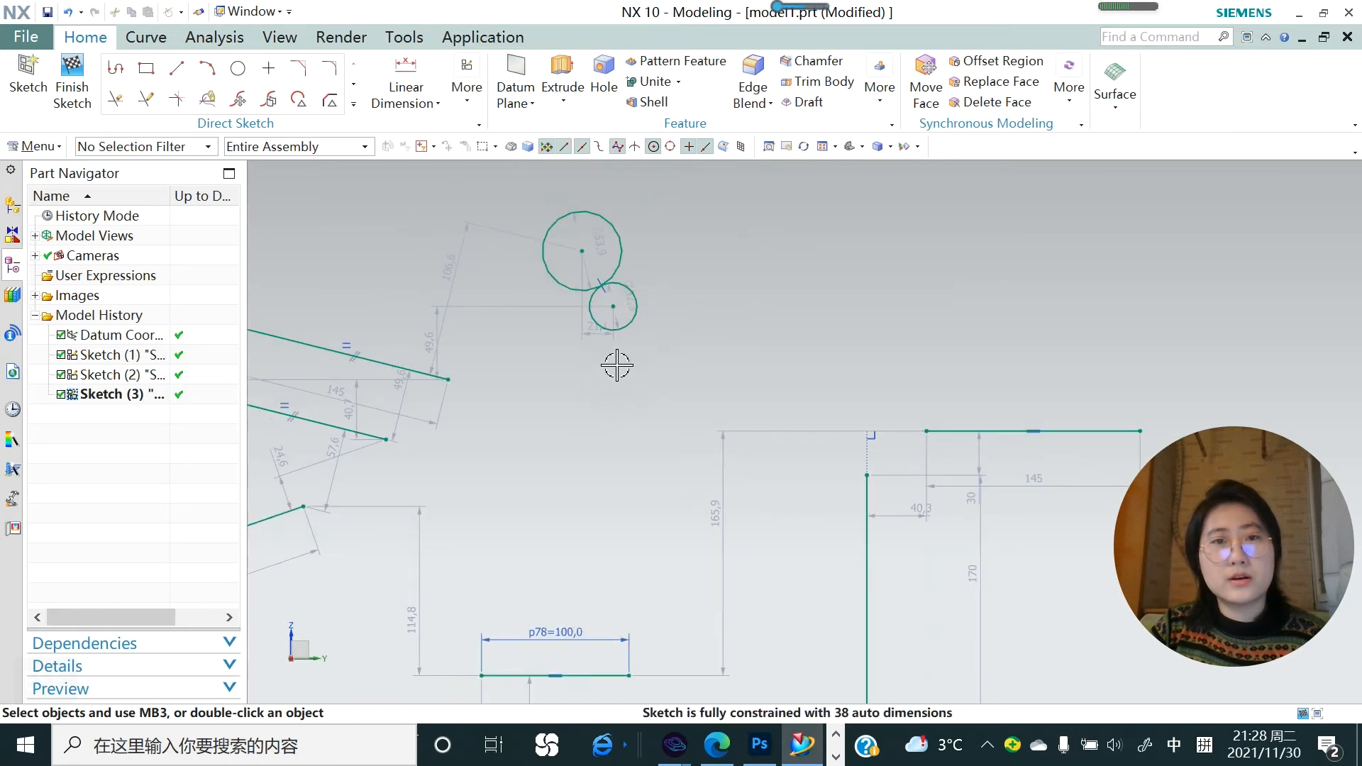
pyautogui.scroll(-1, 578, 294)
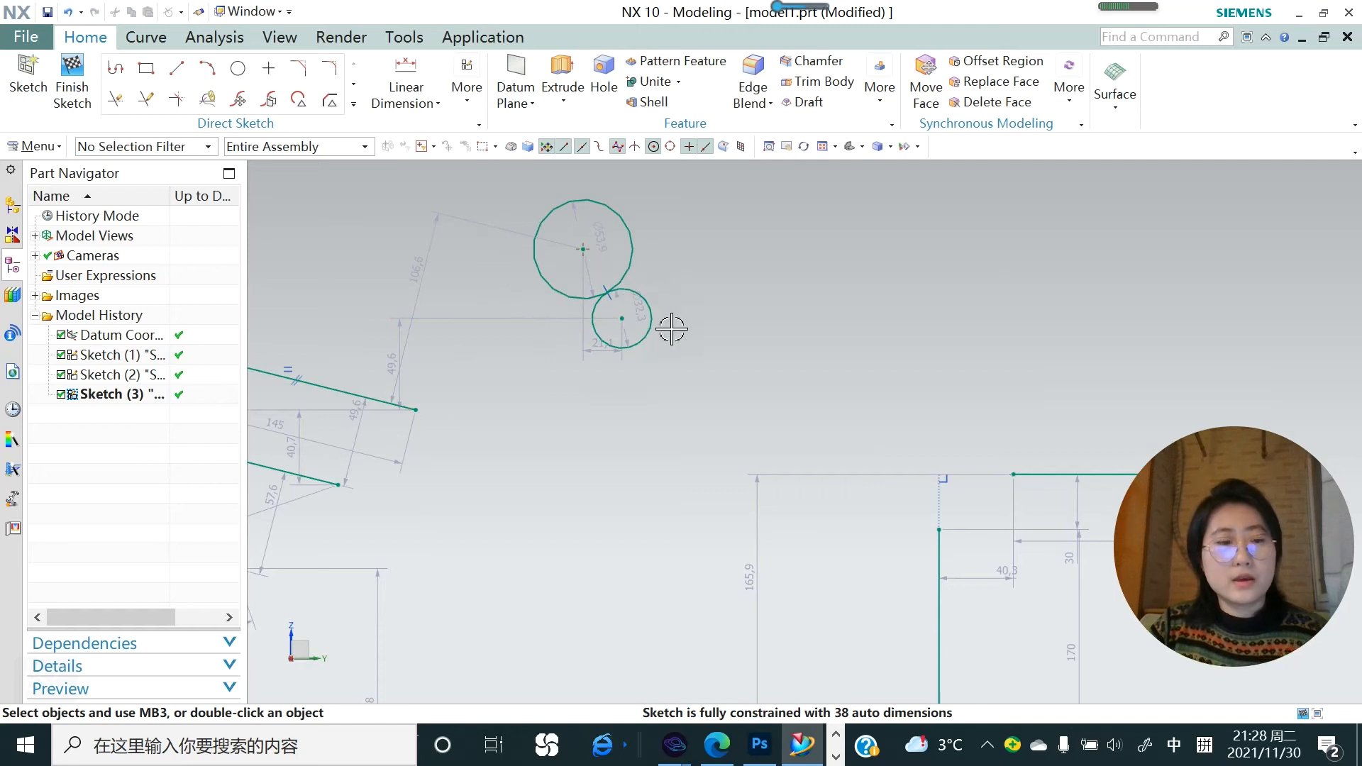
pyautogui.hotkey('ctrl', 'z')
# - Try the Concentric constraint on the large and the small circle and undo it
pyautogui.click(619, 285)
pyautogui.click(628, 320)
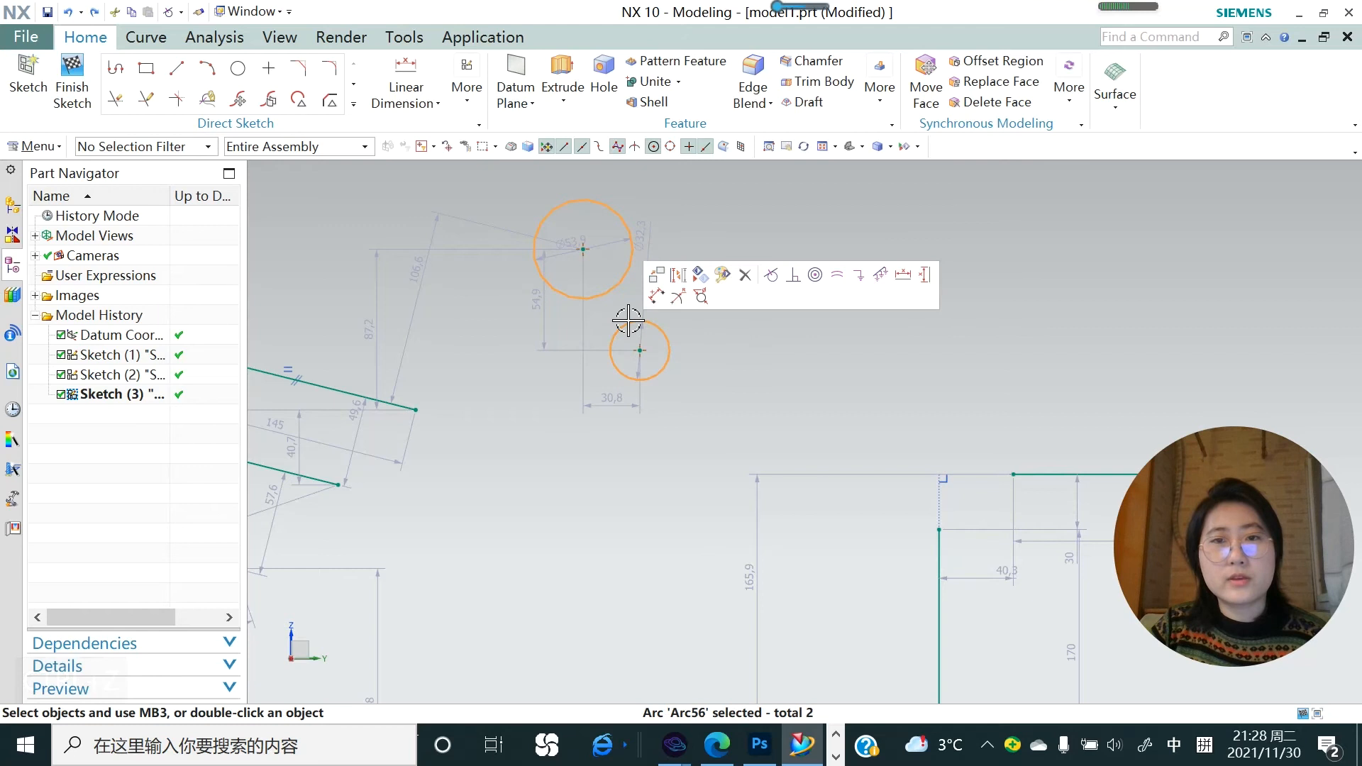
pyautogui.click(814, 279)
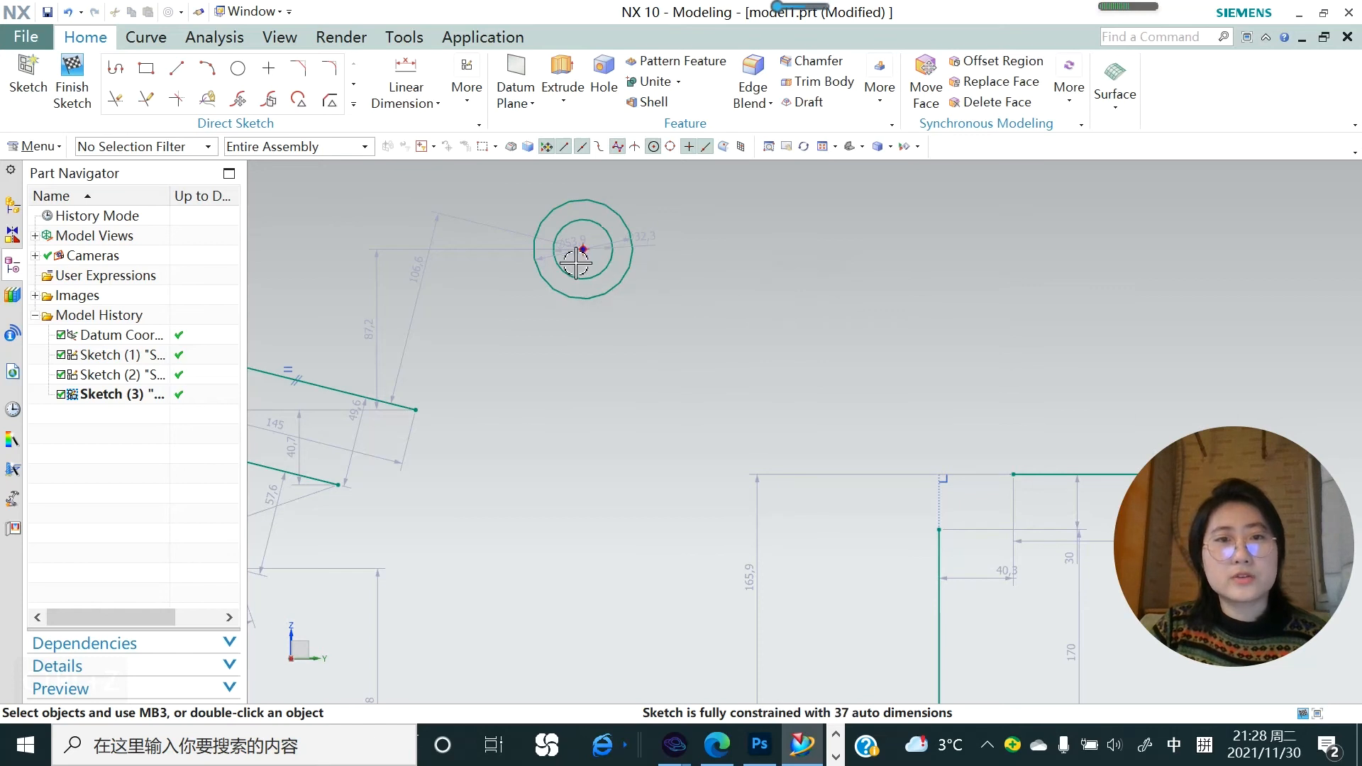
pyautogui.hotkey('ctrl', 'z')
# - Try the Equal Radius constraint on the large and the small circle and undo it
pyautogui.click(623, 282)
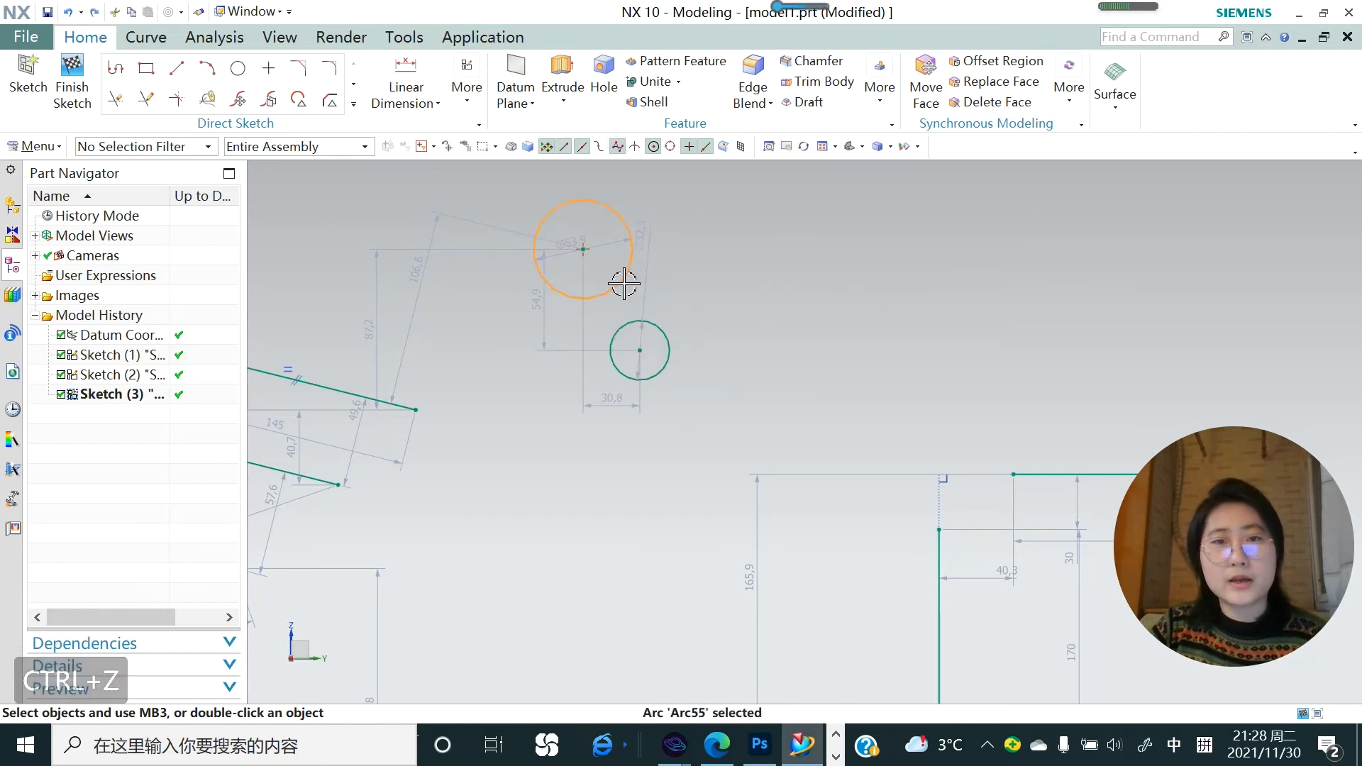
pyautogui.click(669, 330)
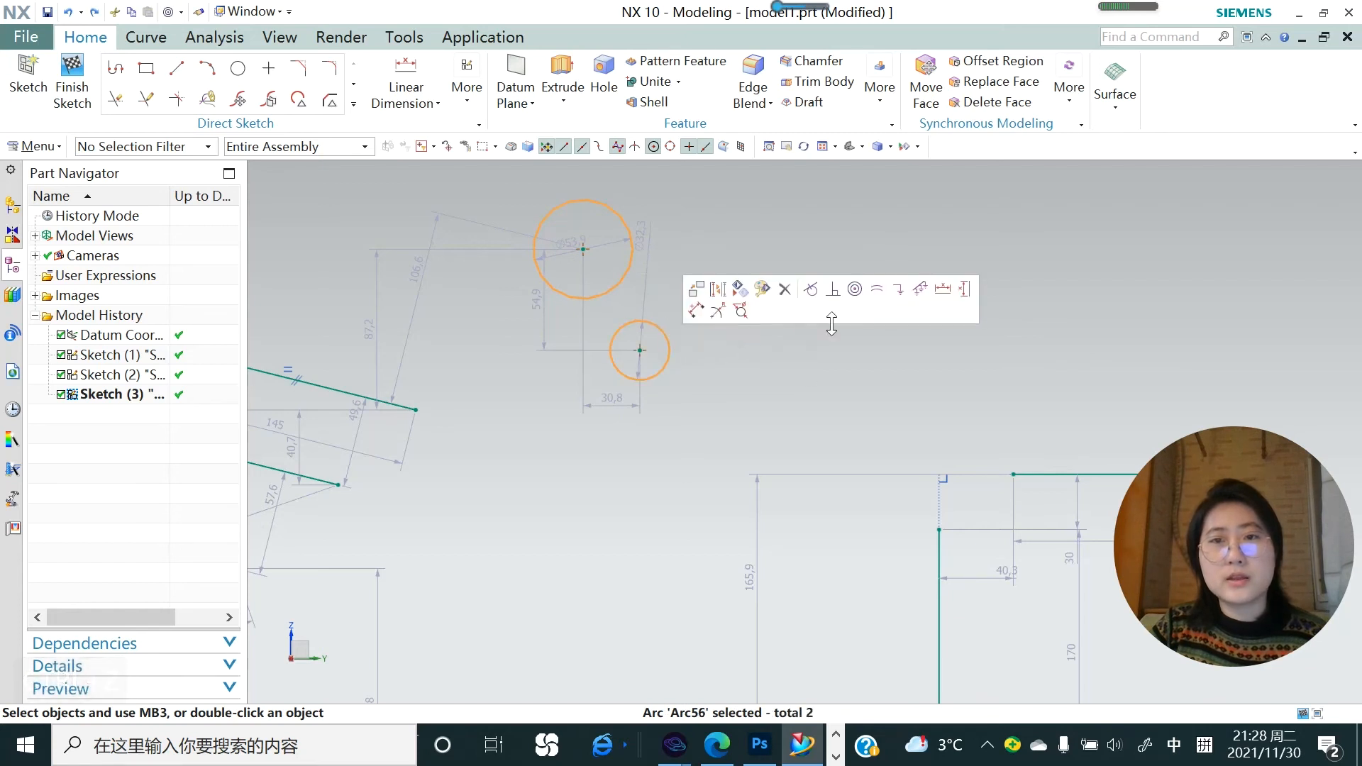
pyautogui.click(880, 294)
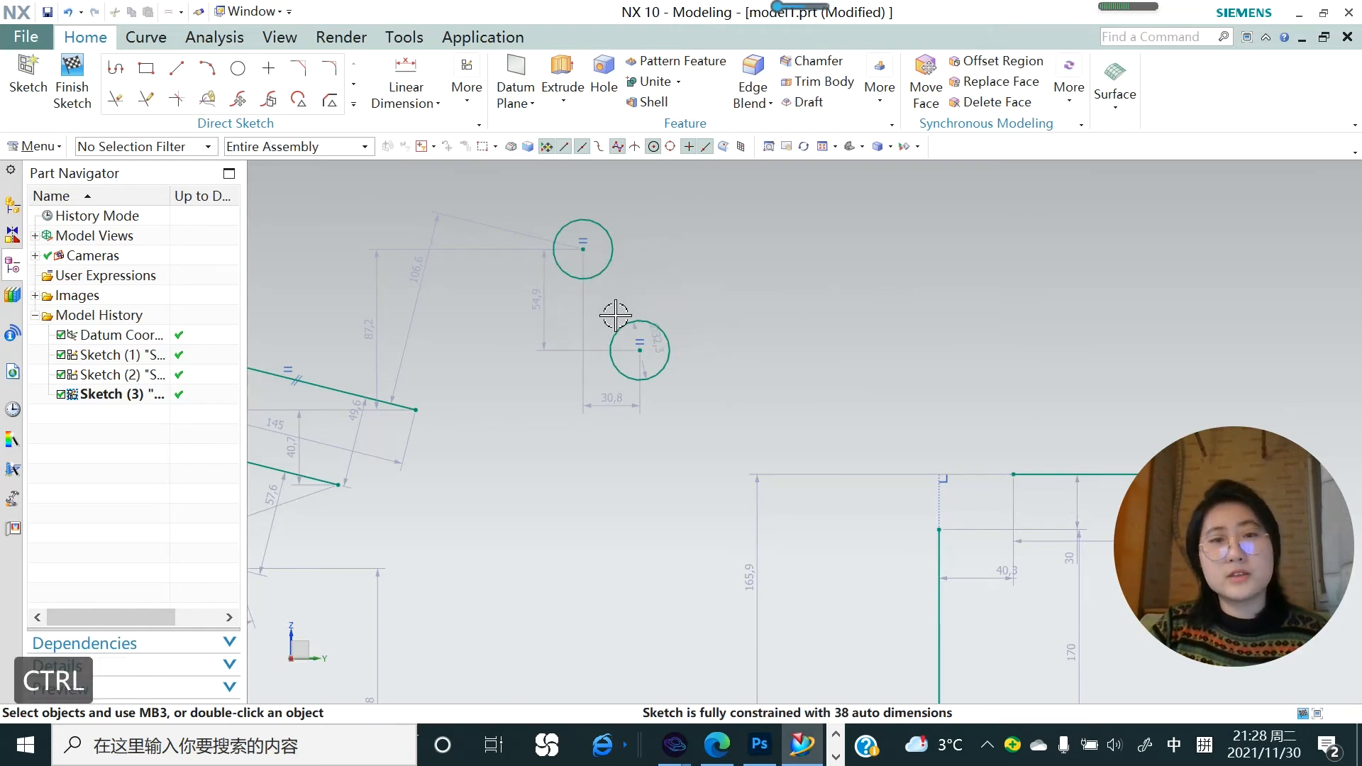
pyautogui.hotkey('ctrl', 'z')
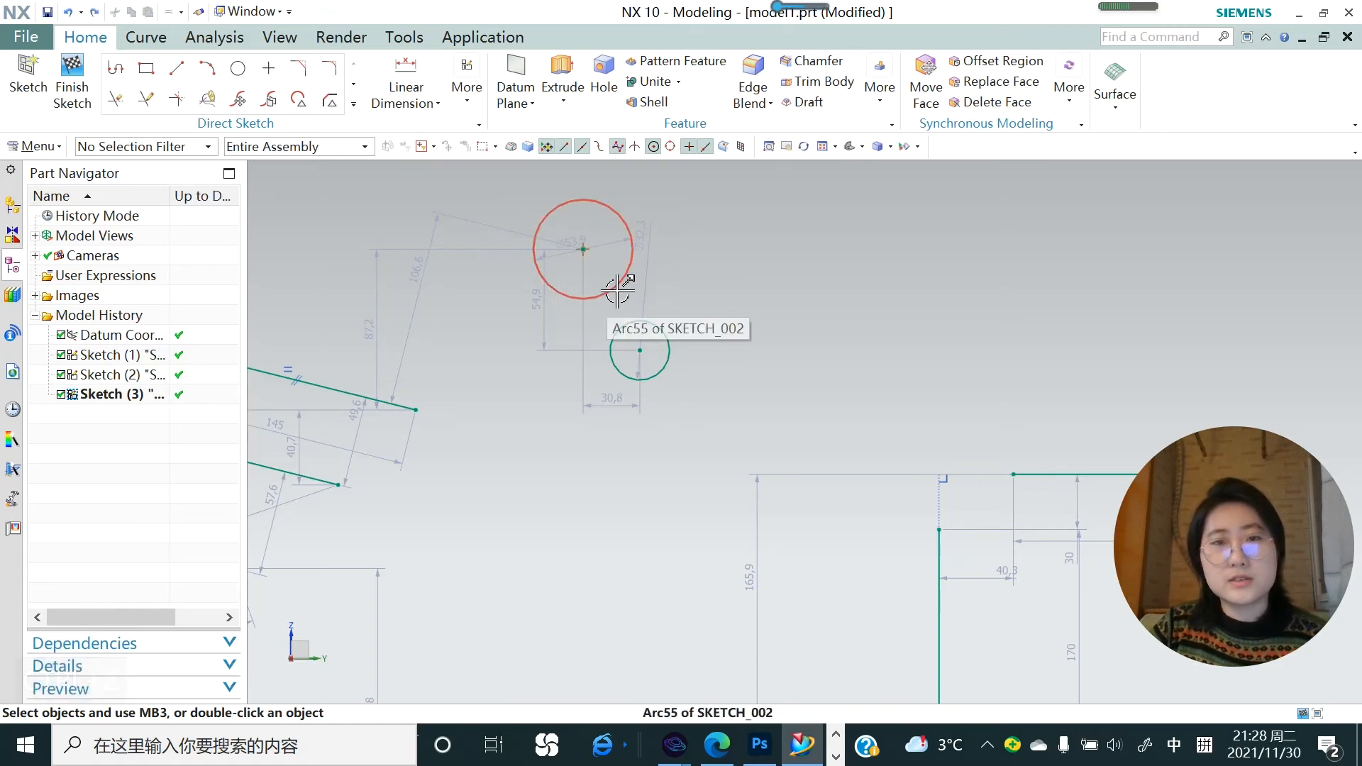
pyautogui.click(617, 291)
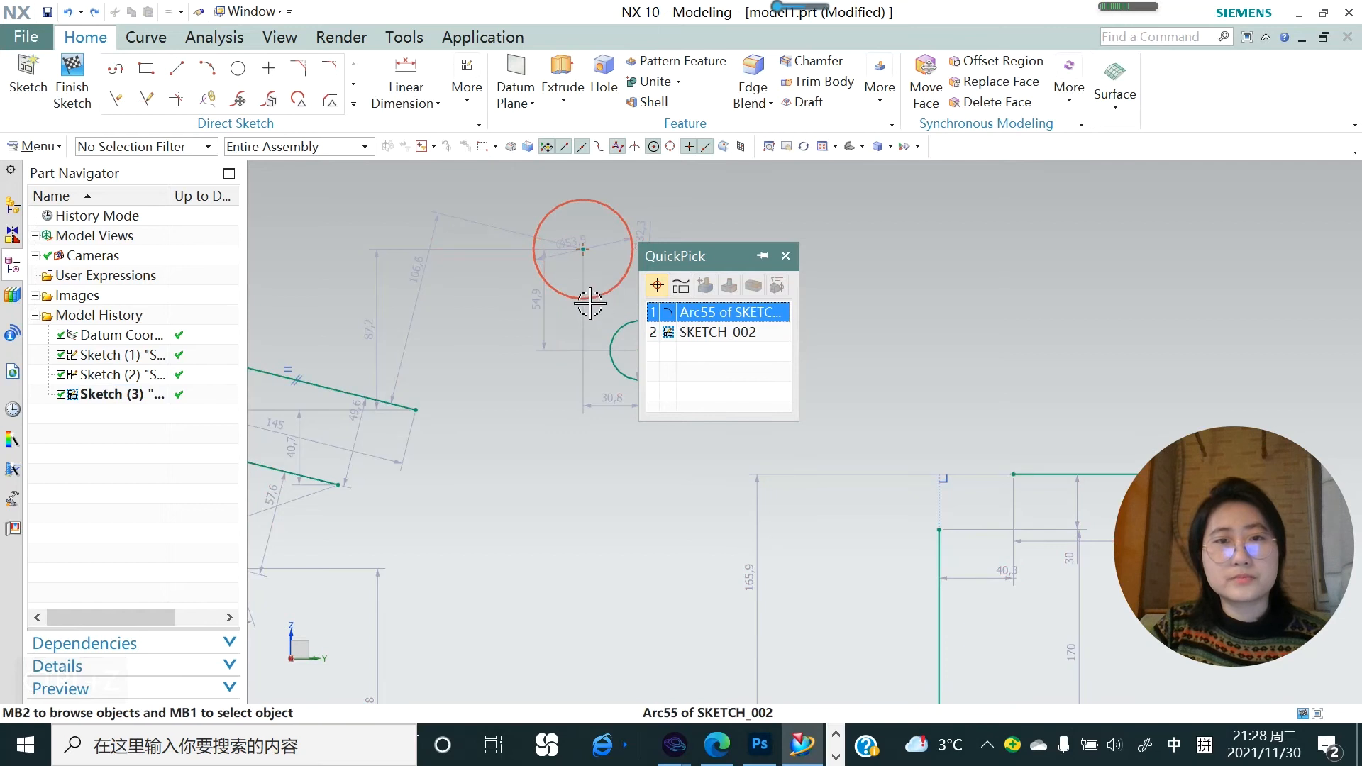
pyautogui.click(687, 316)
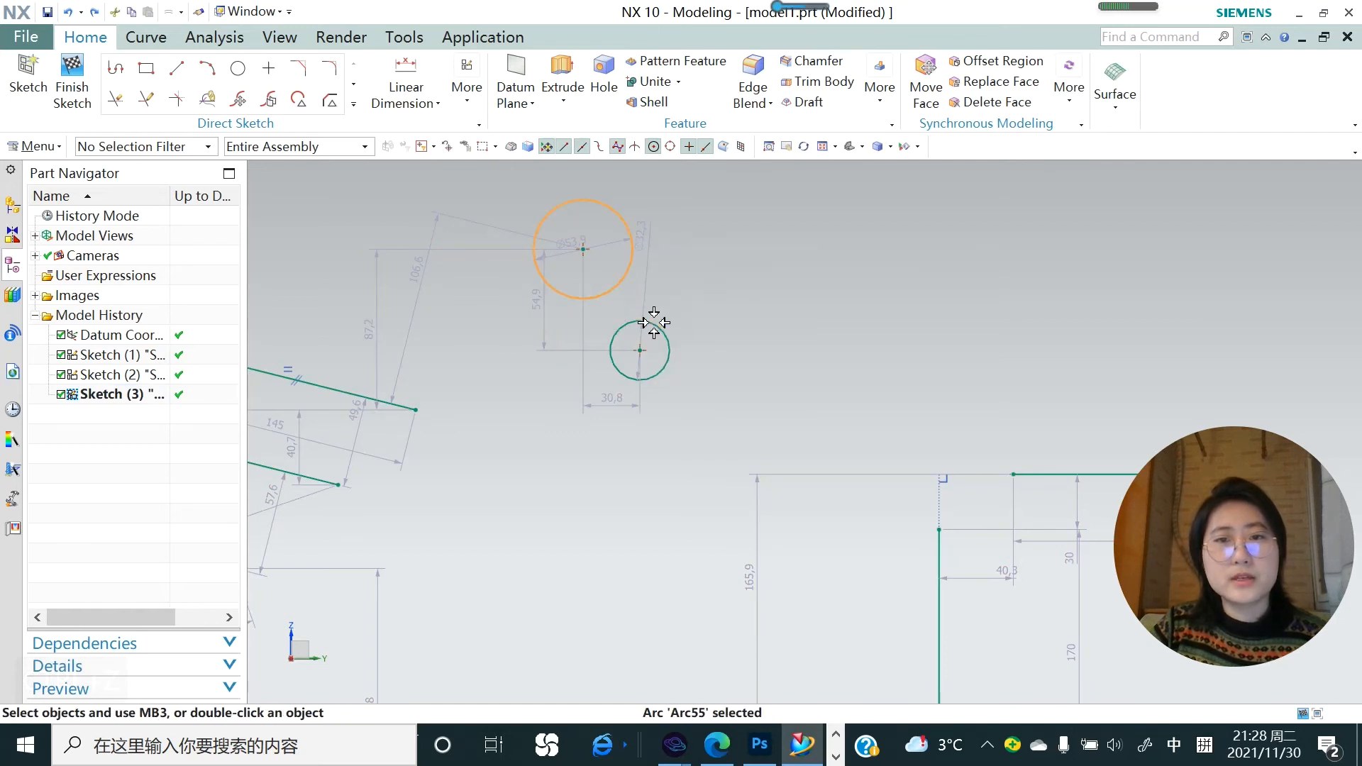
pyautogui.click(656, 323)
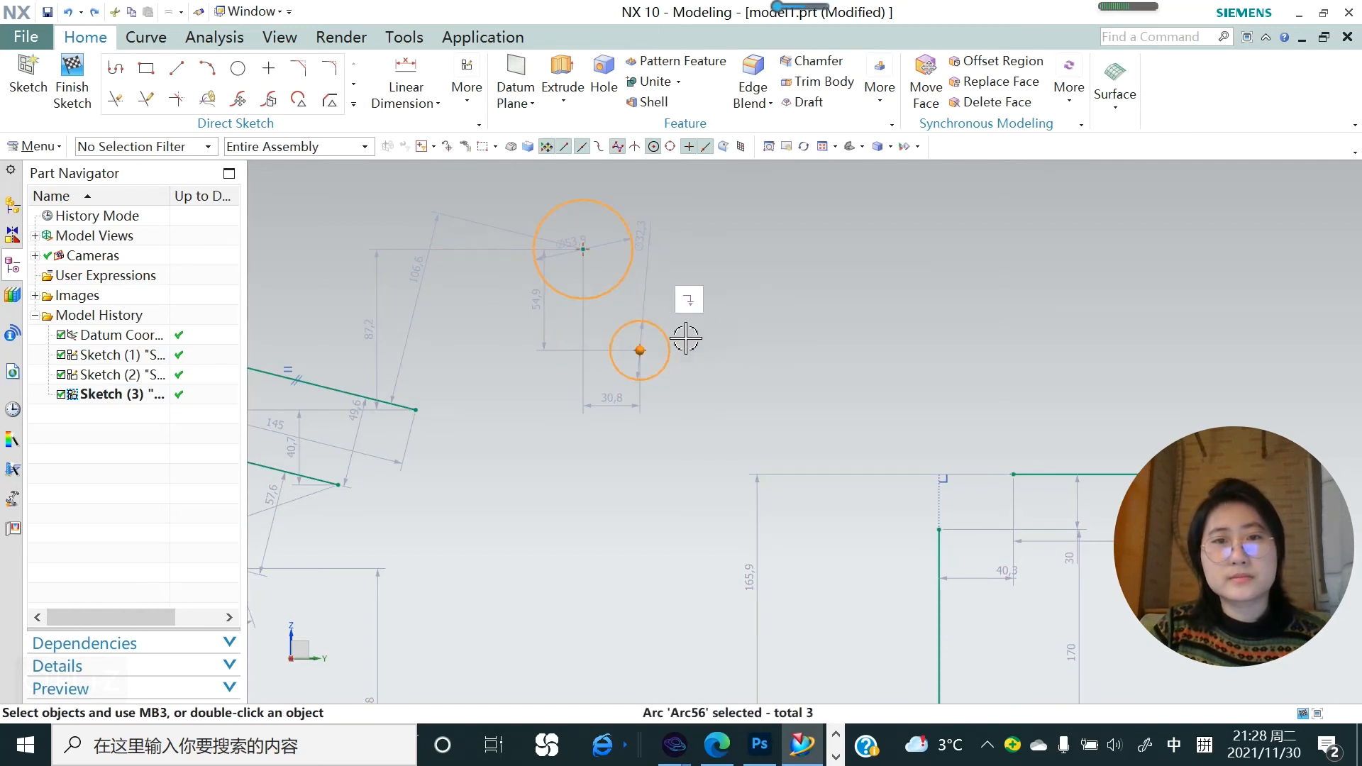
pyautogui.press('Escape')
# - Try the Fully Fixed constraint on the large and the small circle and undo it
pyautogui.click(631, 264)
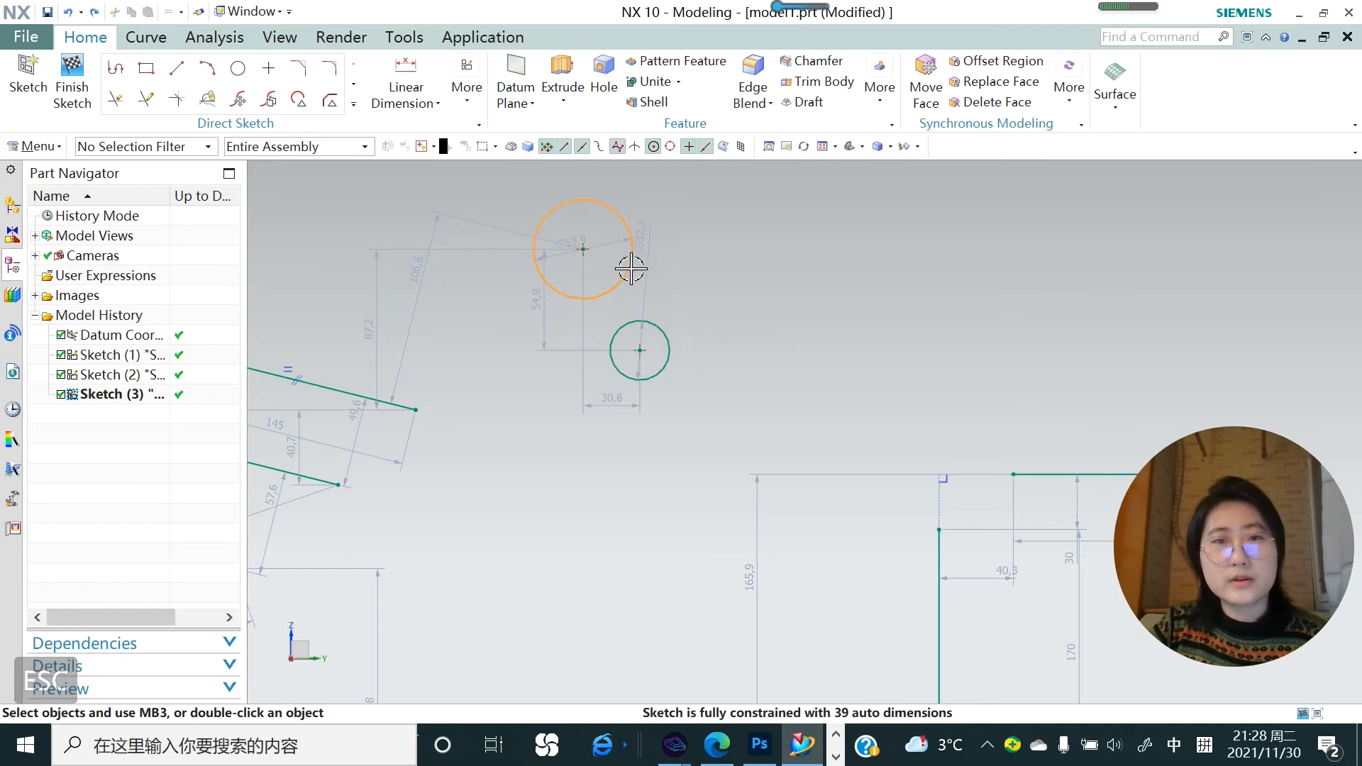
pyautogui.click(660, 327)
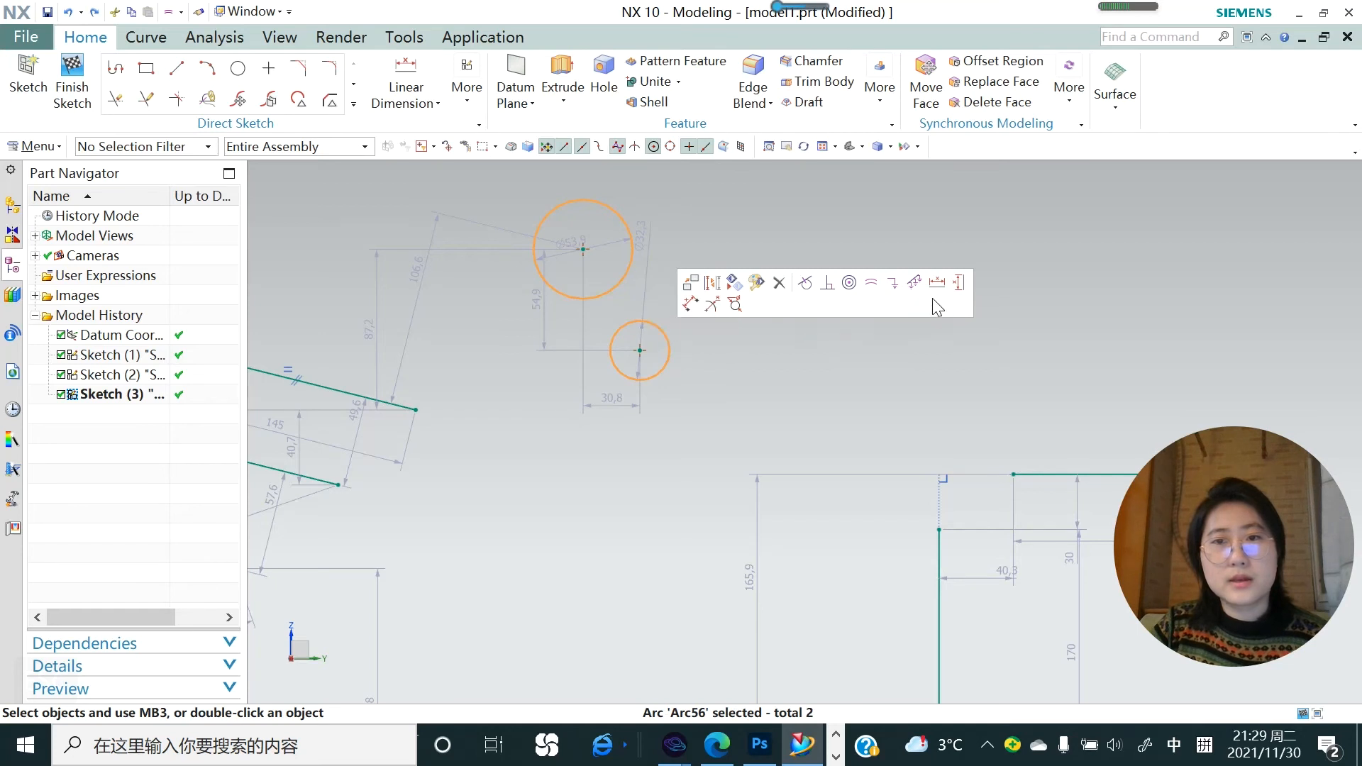
pyautogui.click(915, 283)
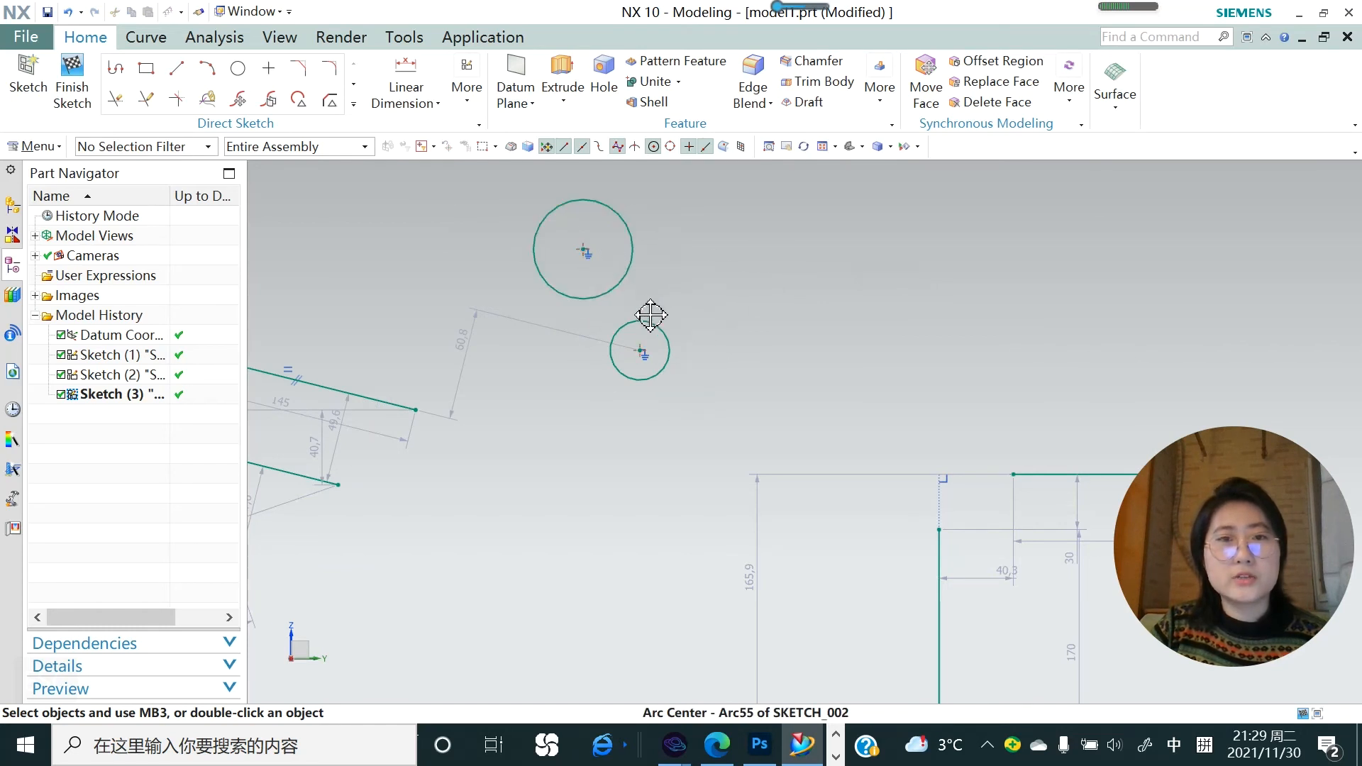
pyautogui.hotkey('ctrl', 'z')
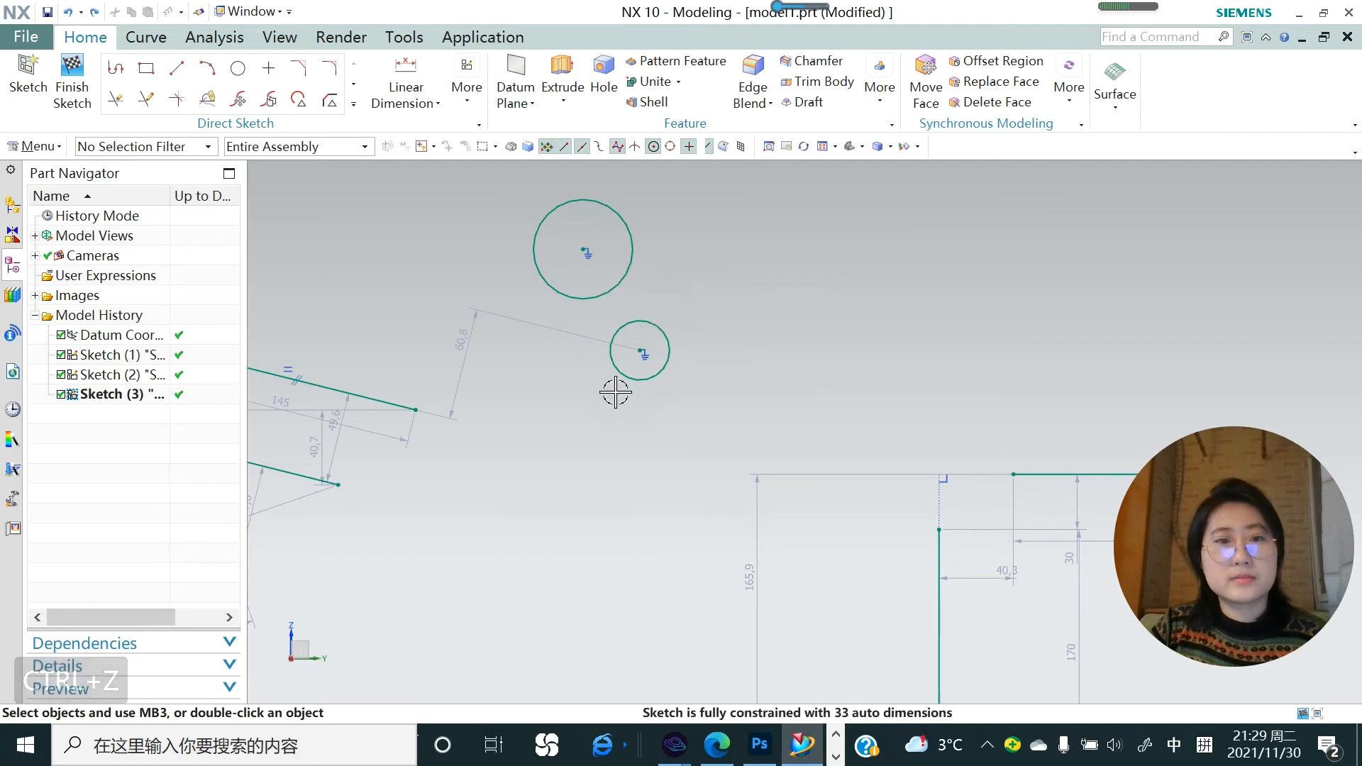
pyautogui.hotkey('ctrl', 'z')
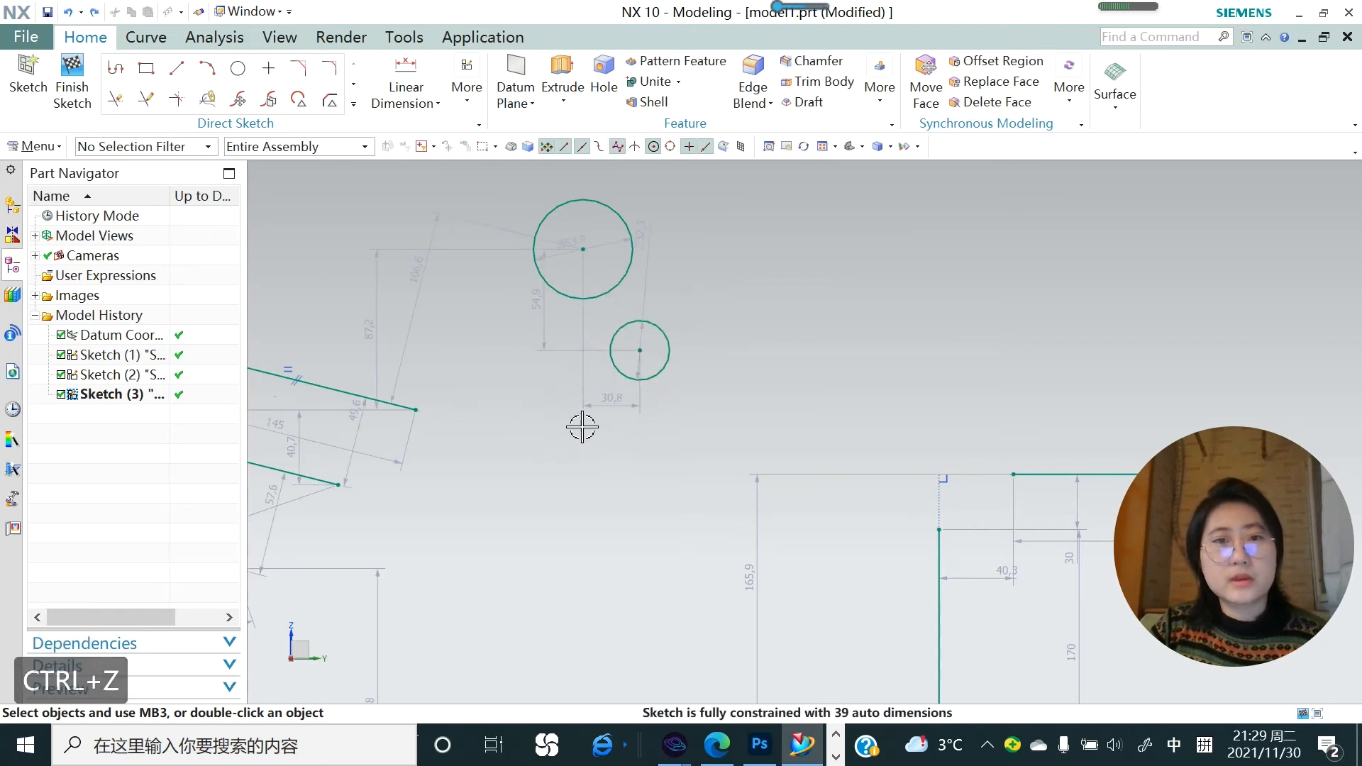
# - Add a horizontal linear dimension between the centres of the two circles and set it to 30 mm
pyautogui.click(584, 250)
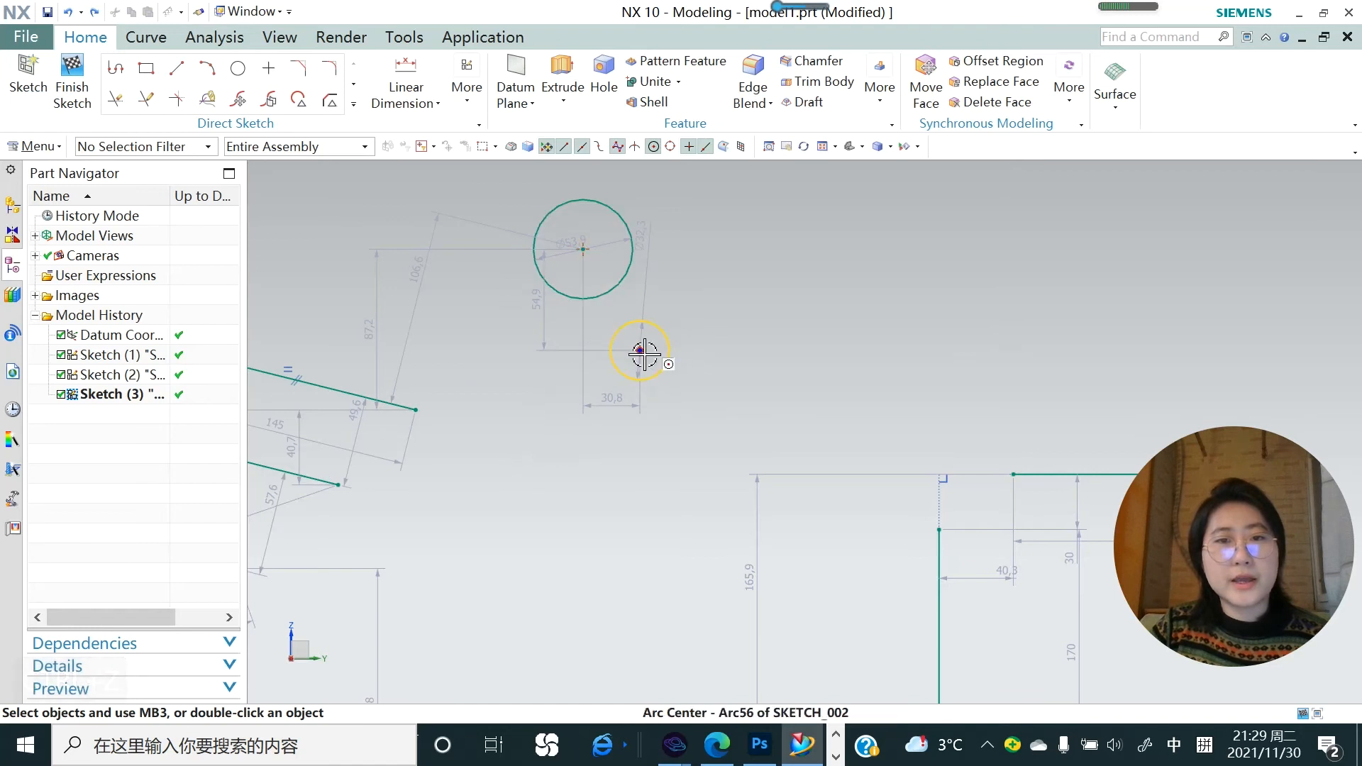
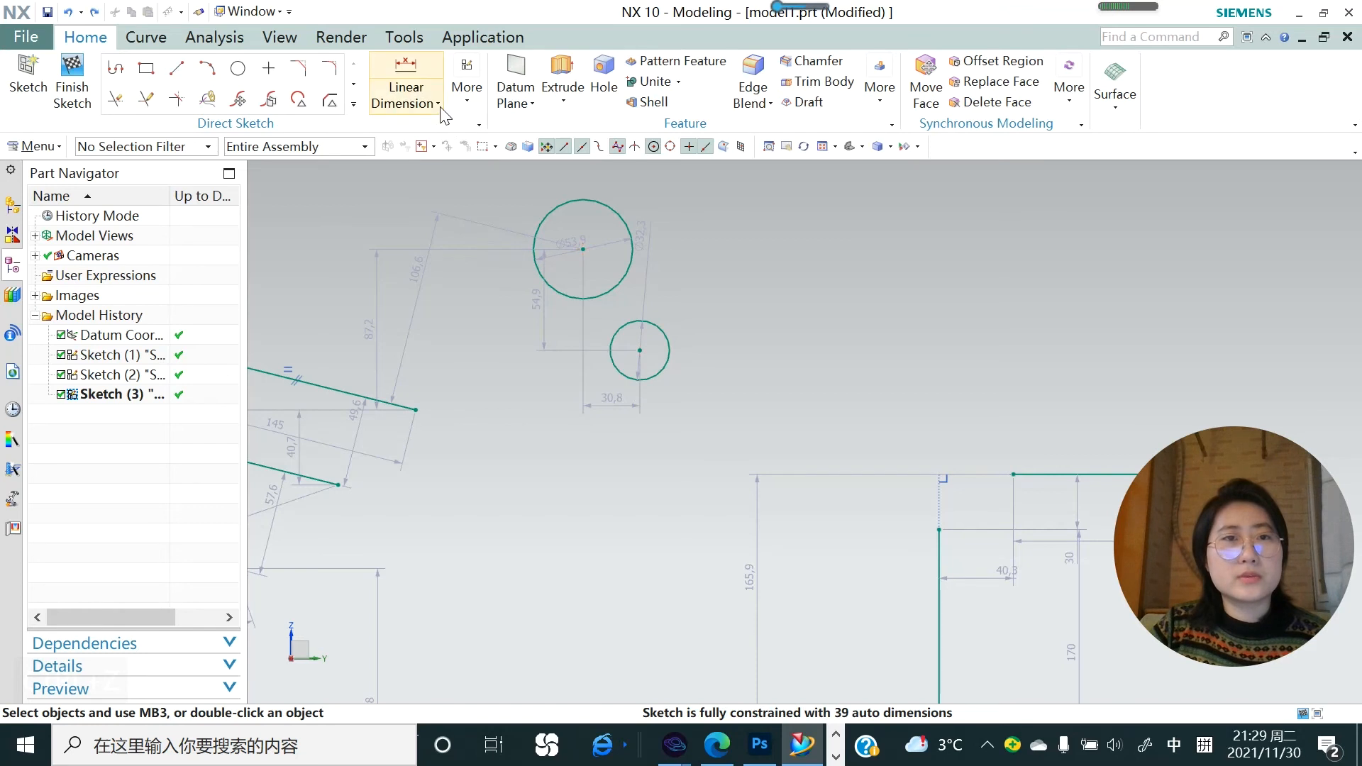
pyautogui.click(583, 249)
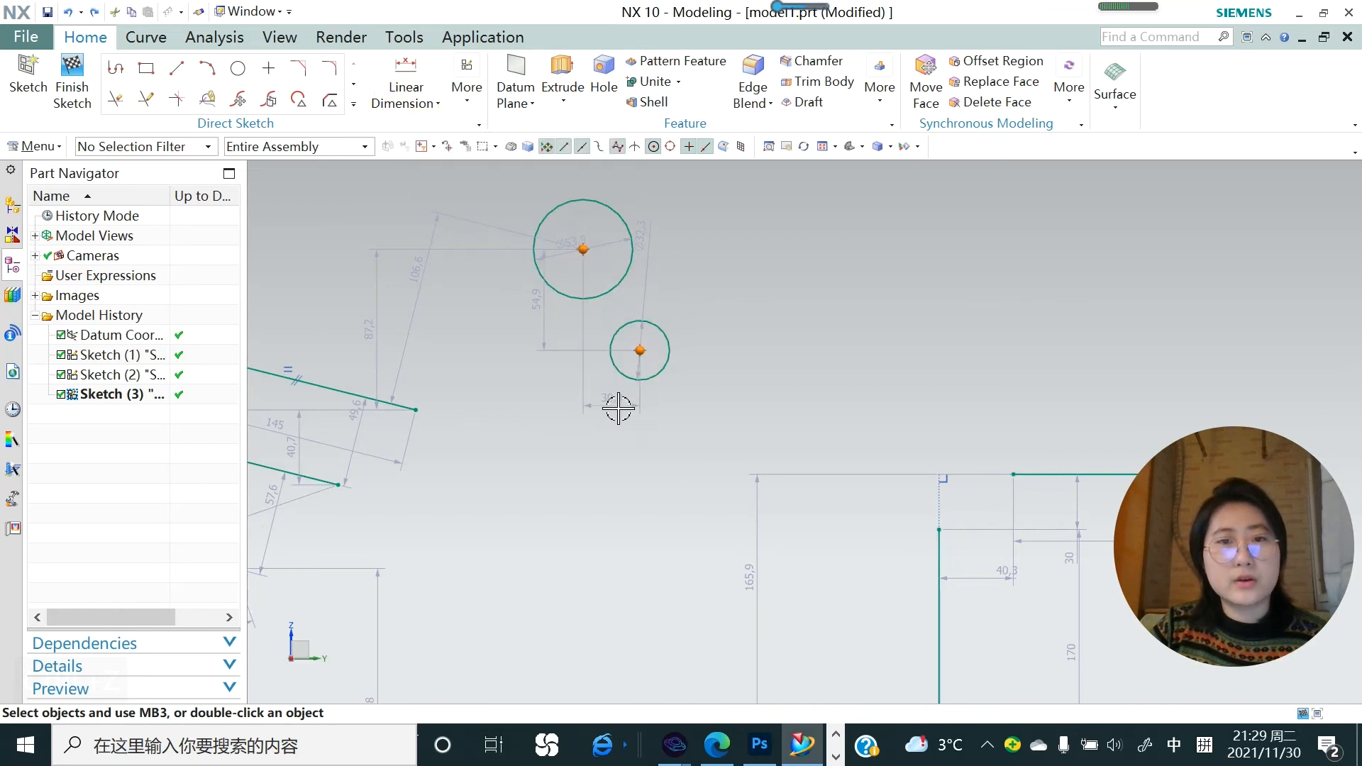
pyautogui.click(413, 105)
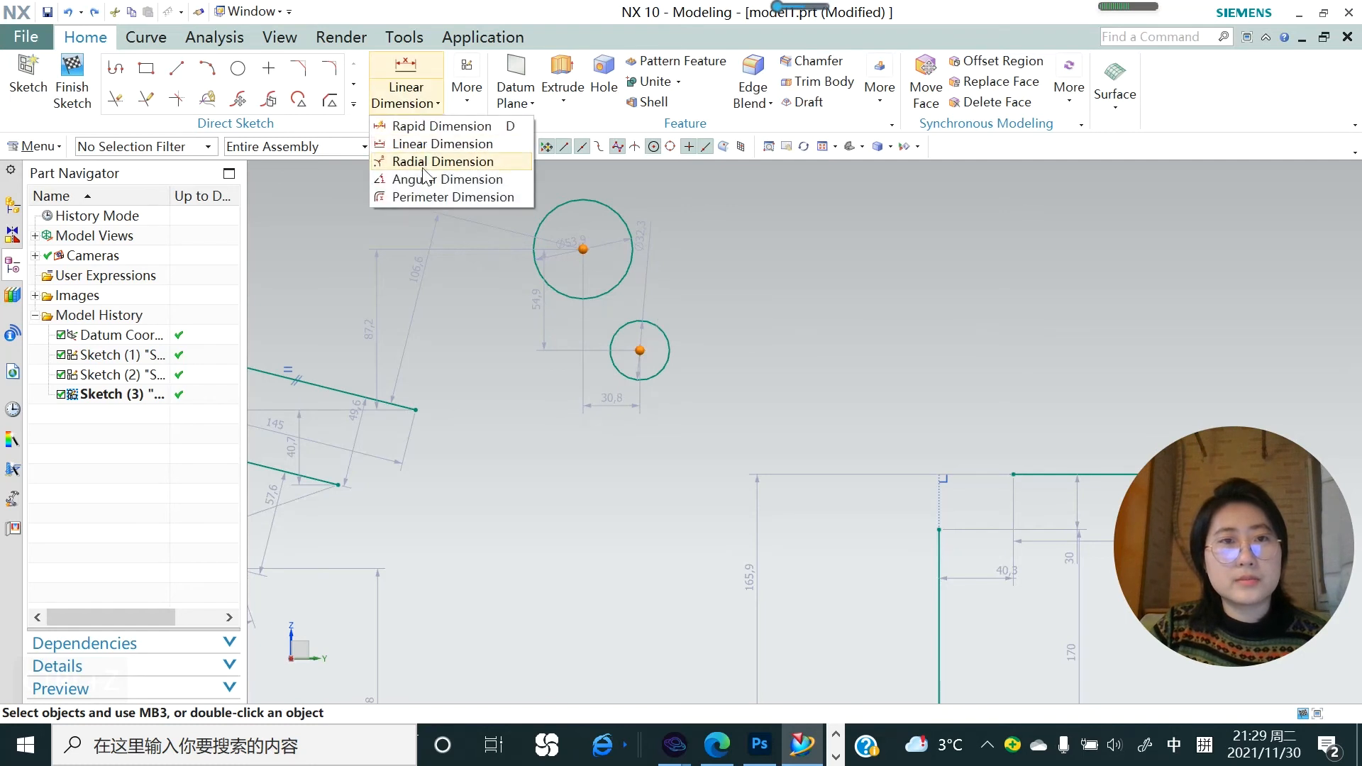
pyautogui.click(426, 143)
pyautogui.click(583, 249)
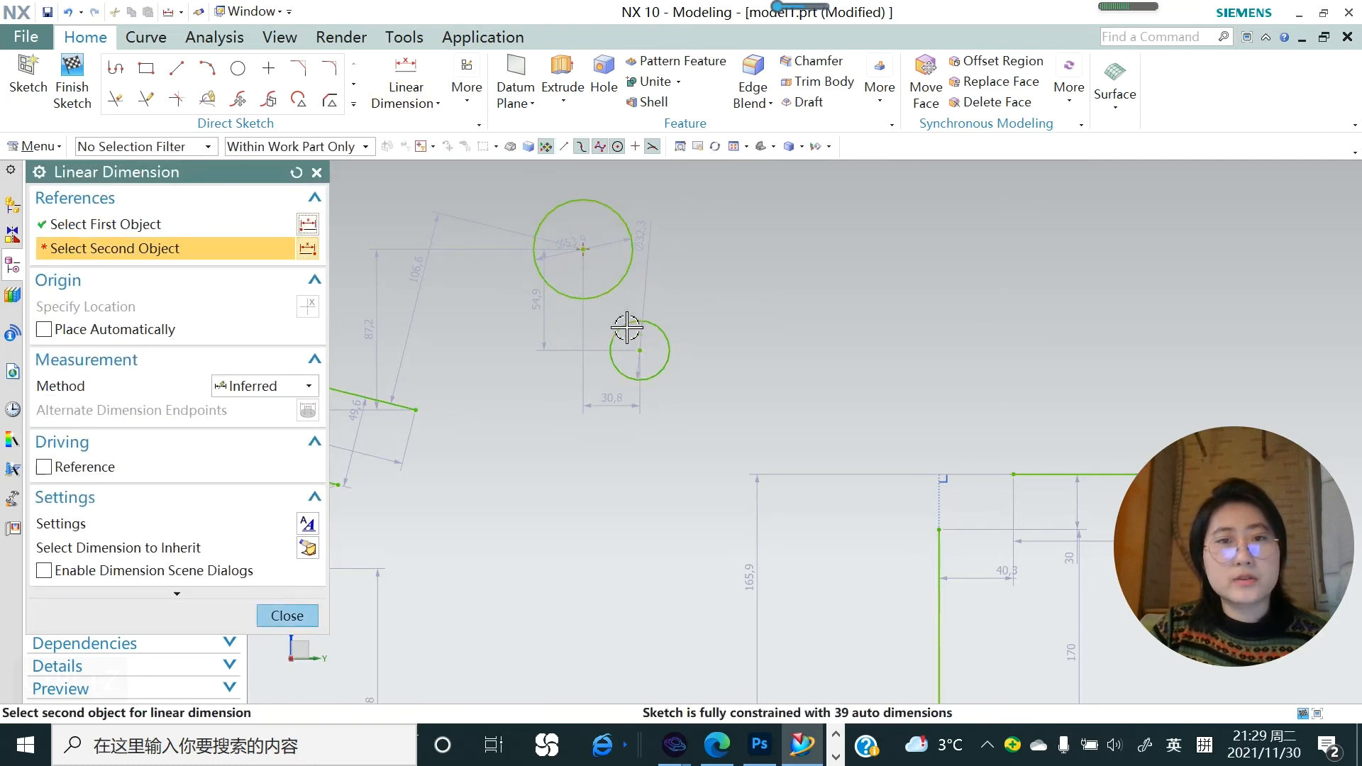
pyautogui.click(641, 351)
pyautogui.click(609, 419)
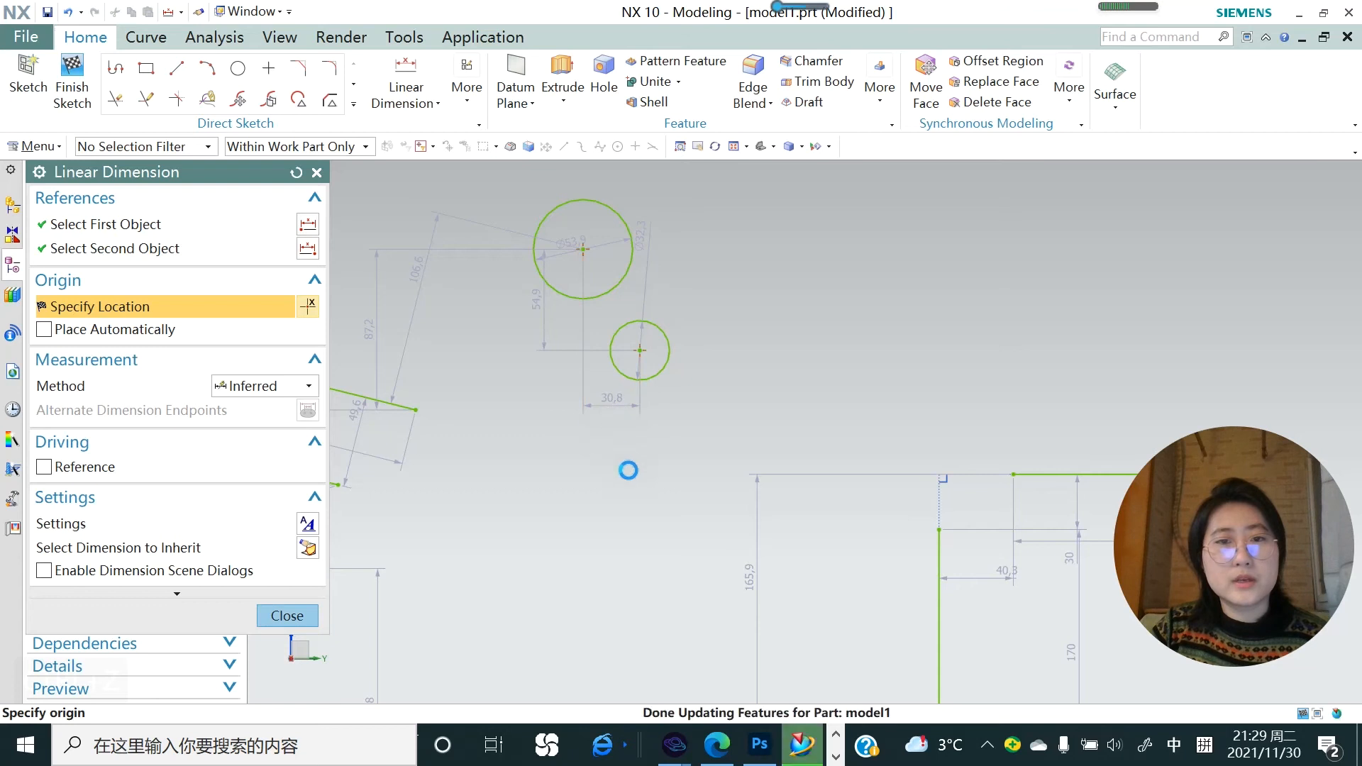
pyautogui.write('30')
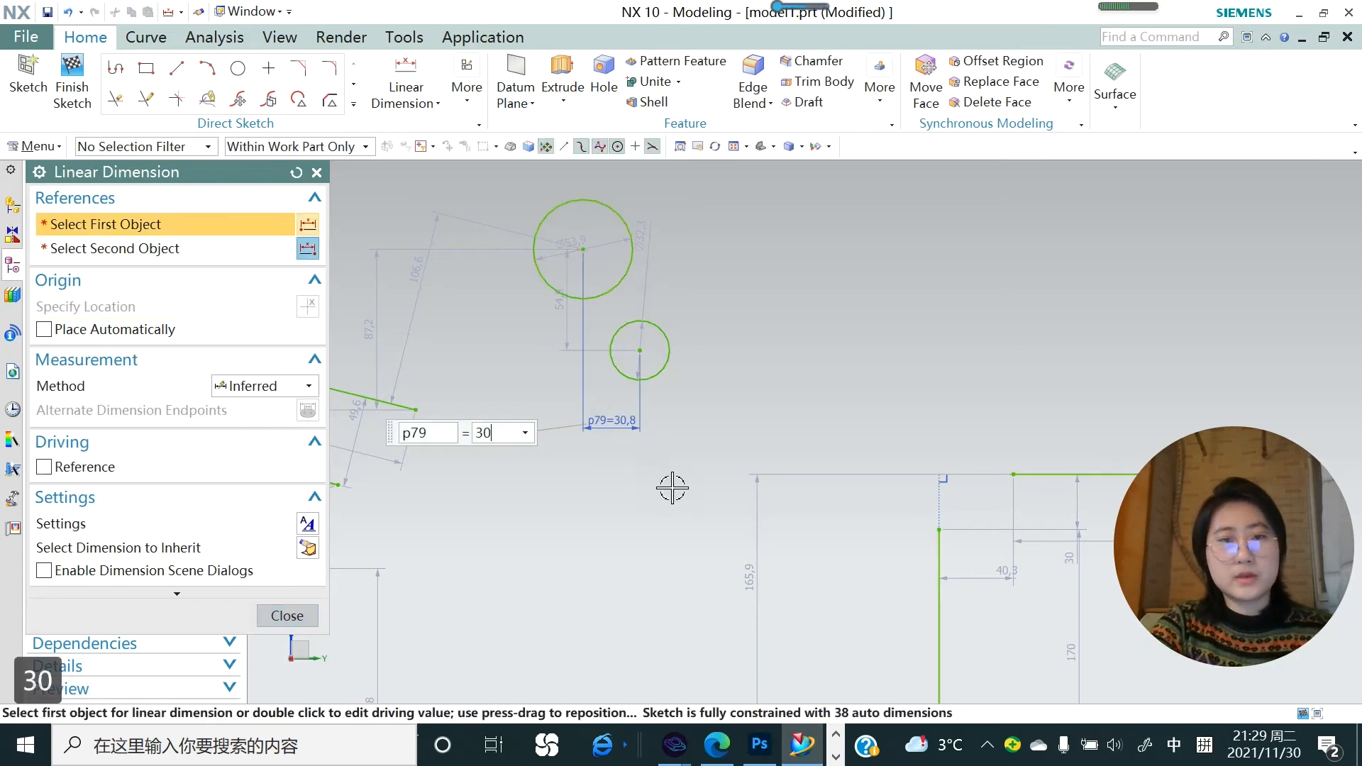
pyautogui.press('Return')
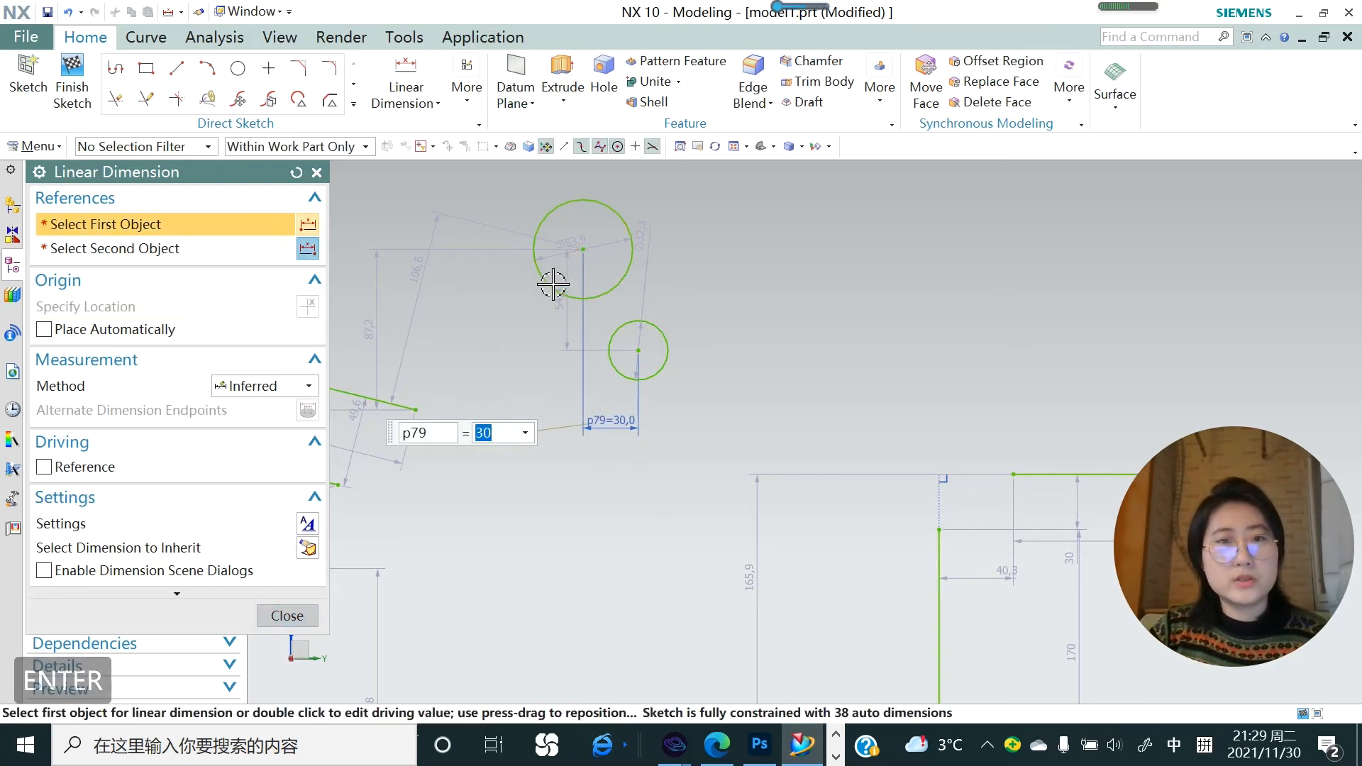
# - Try a vertical linear dimension of 10 mm between the centres of the two circles and undo it
pyautogui.click(583, 248)
pyautogui.click(639, 351)
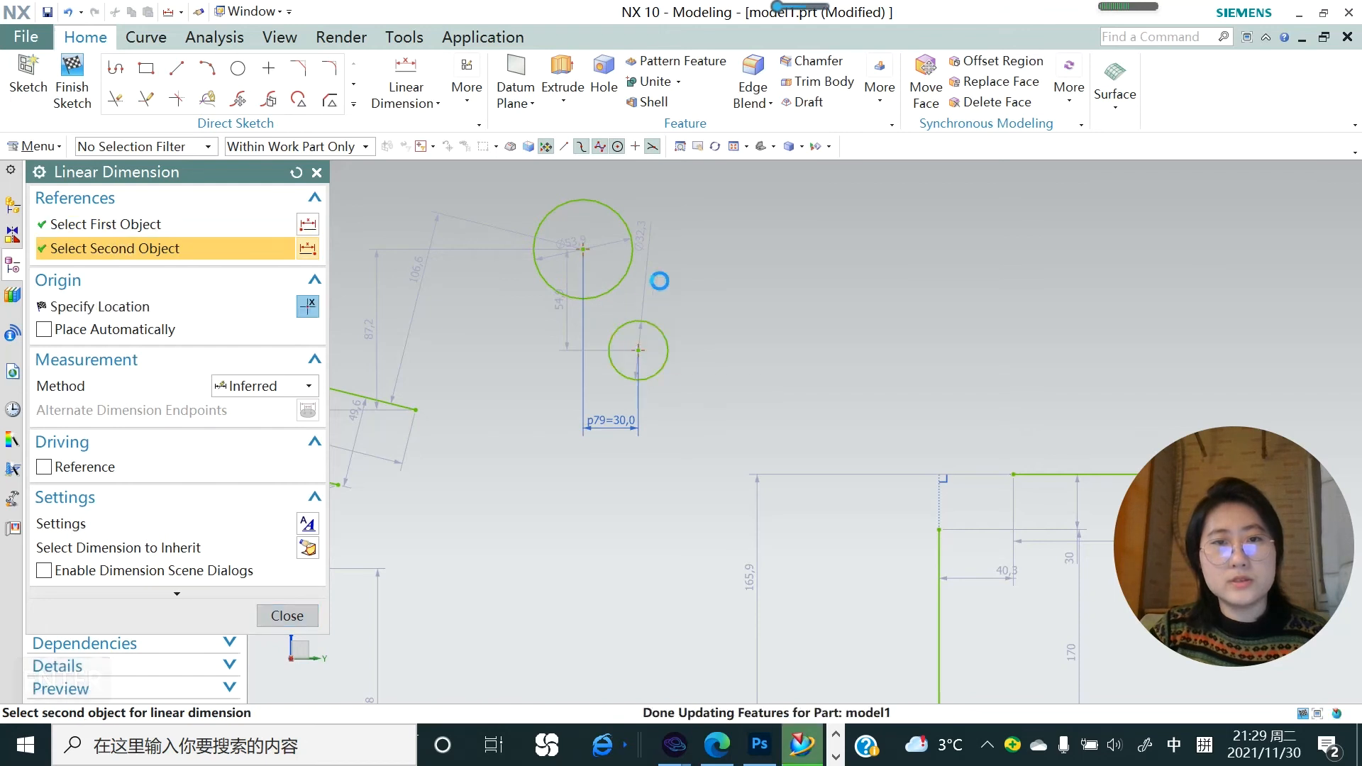
pyautogui.click(715, 273)
pyautogui.write('10')
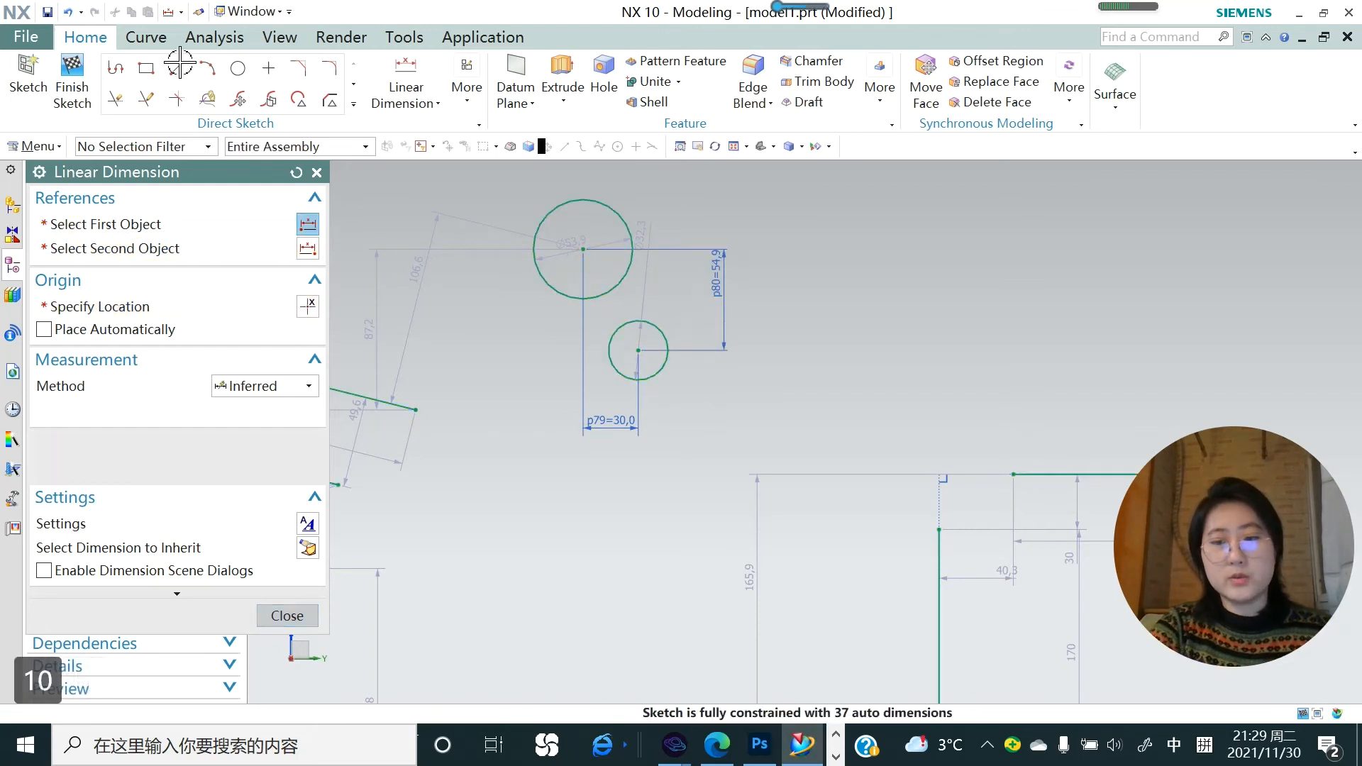
pyautogui.press('Return')
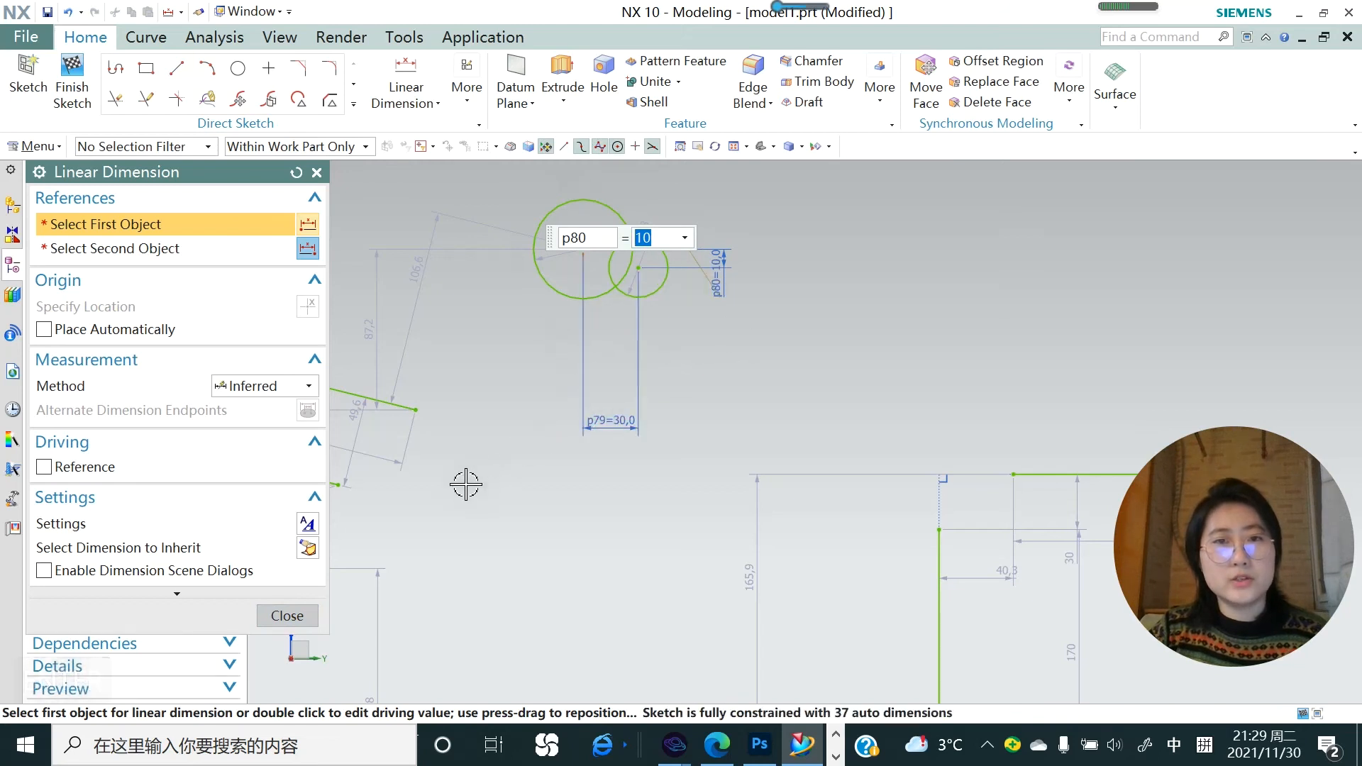
pyautogui.hotkey('ctrl', 'q')
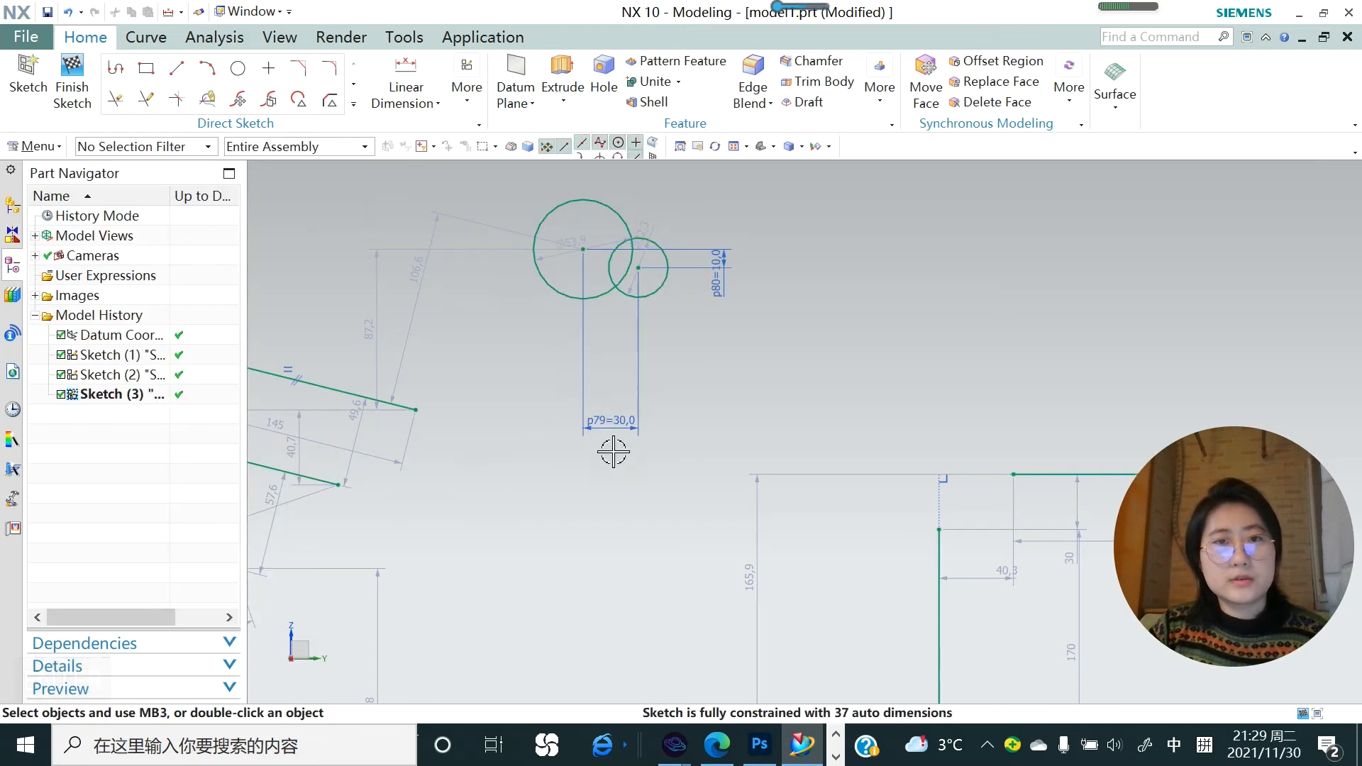
pyautogui.hotkey('ctrl', 'z')
pyautogui.hotkey('ctrl', 'z')
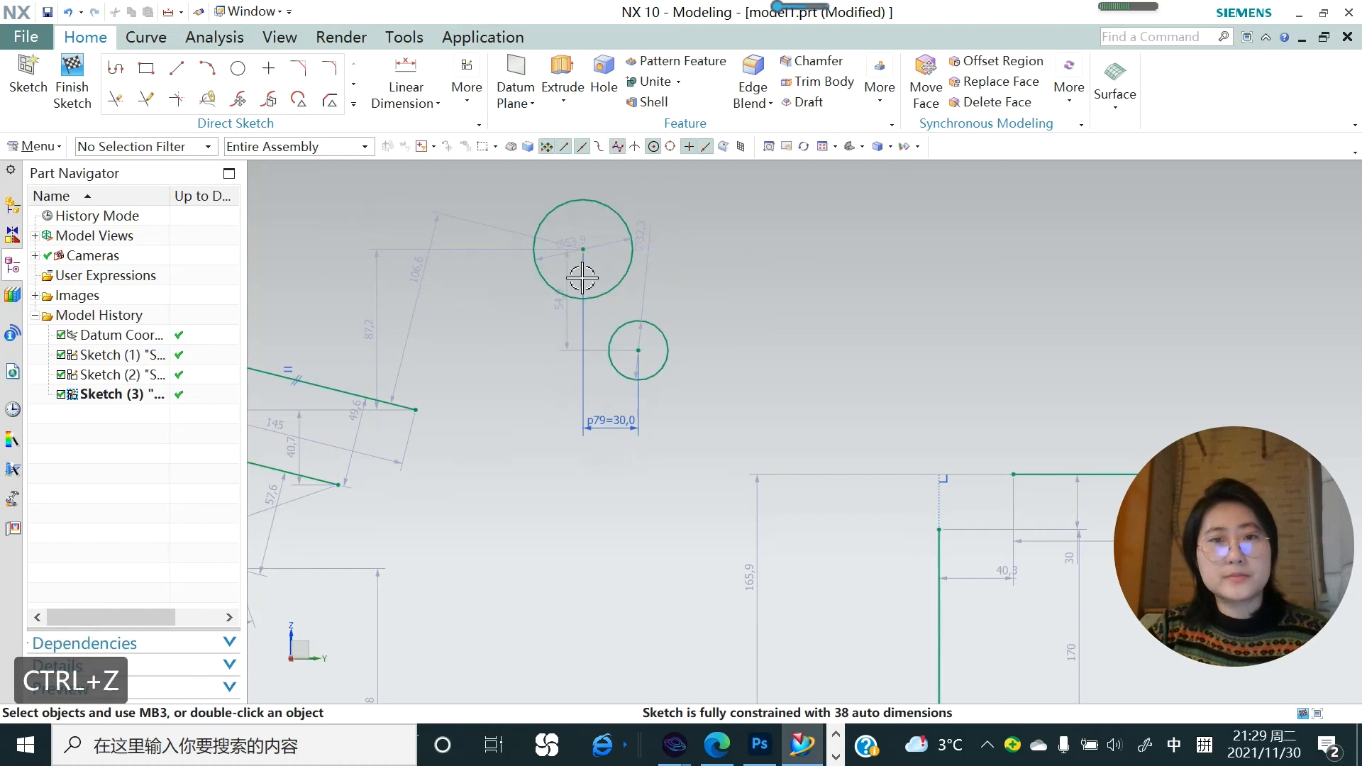
# - Undo the 30 mm horizontal dimension, and try the Coincident constraint on the two circle centres before undoing it
pyautogui.hotkey('ctrl', 'z')
pyautogui.click(583, 250)
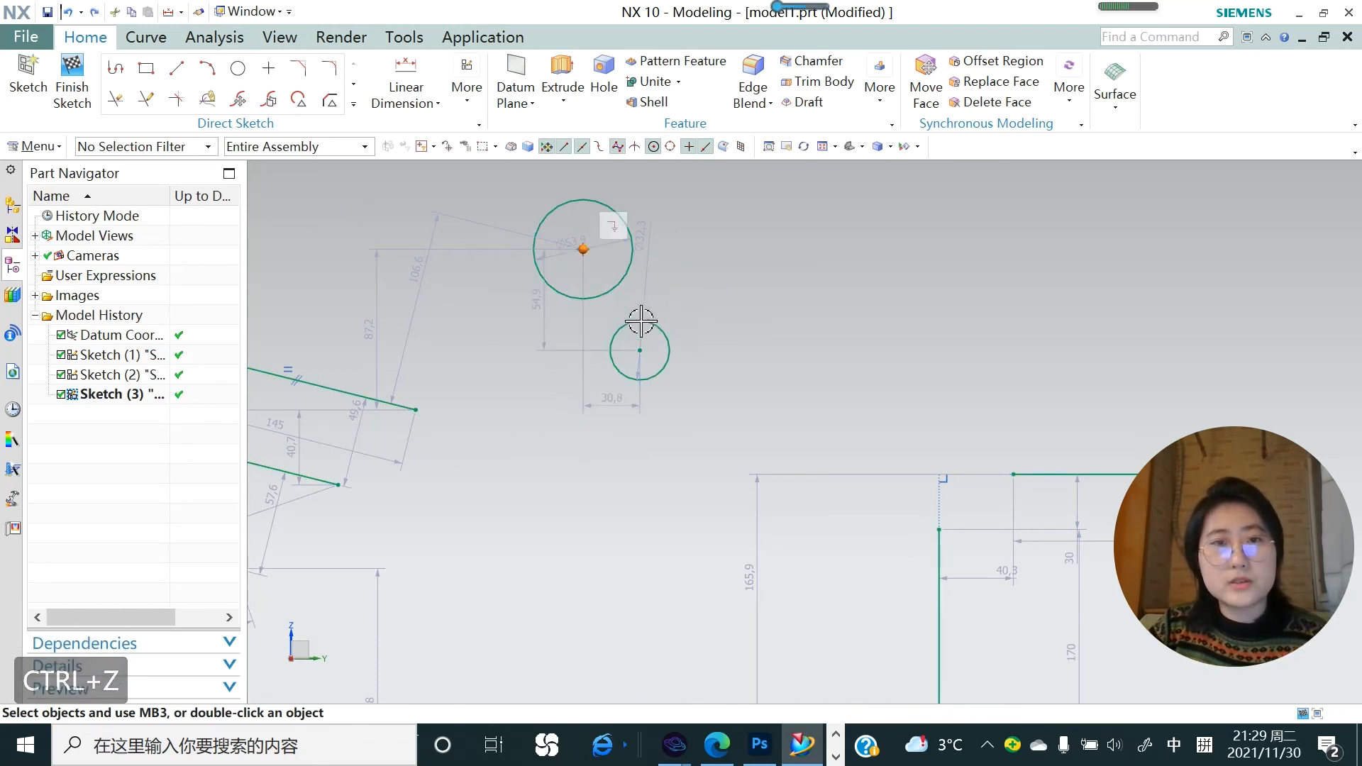
pyautogui.click(642, 349)
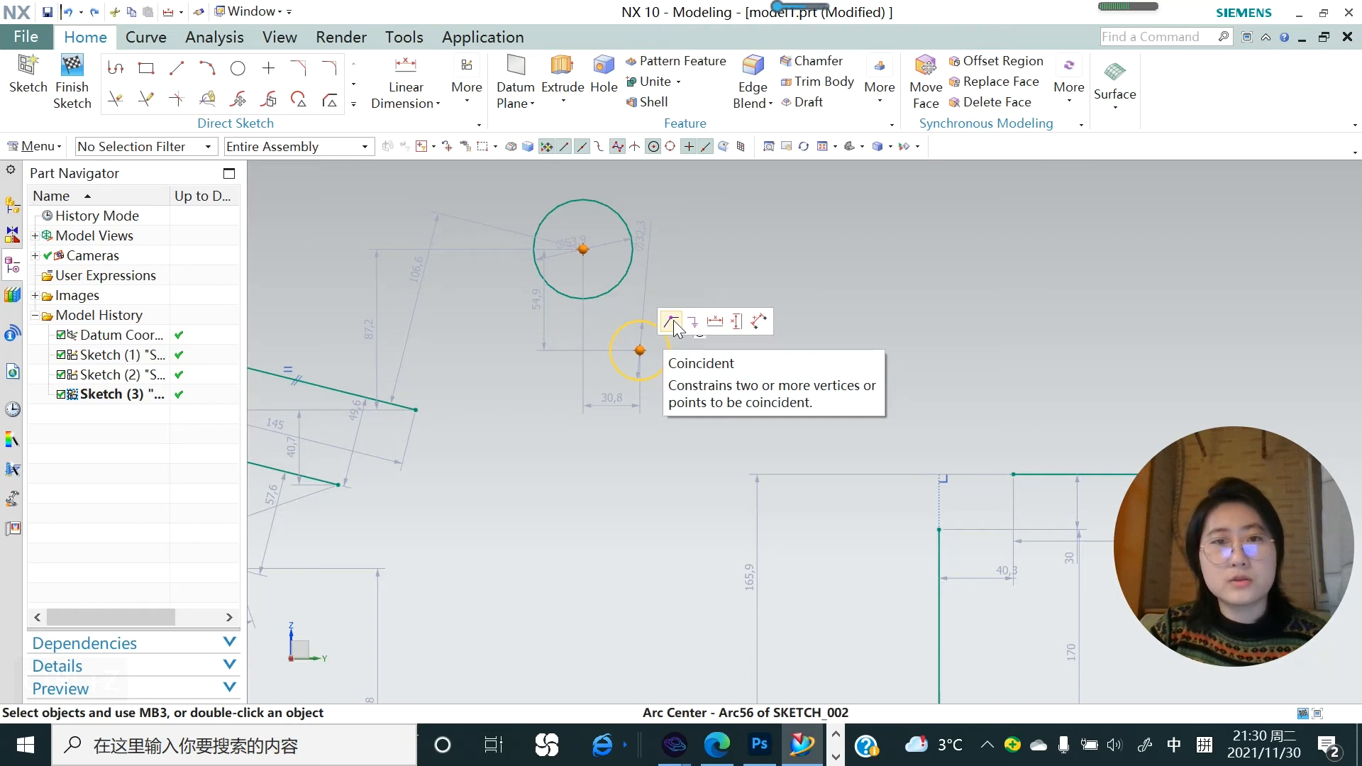
pyautogui.click(673, 322)
pyautogui.hotkey('ctrl', 'z')
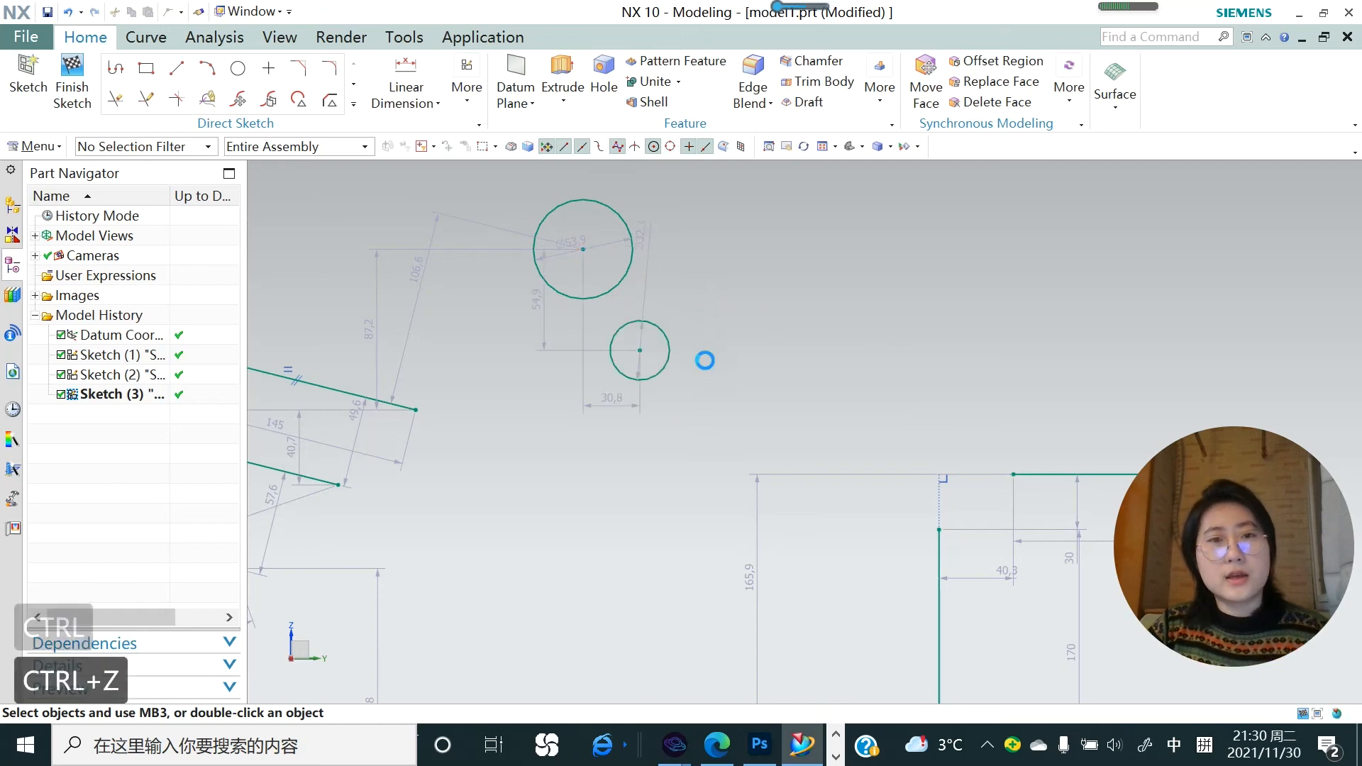
# - Add a horizontal dimension between the centres of the large and the small circle and set it to 20 mm
pyautogui.click(583, 249)
pyautogui.click(640, 350)
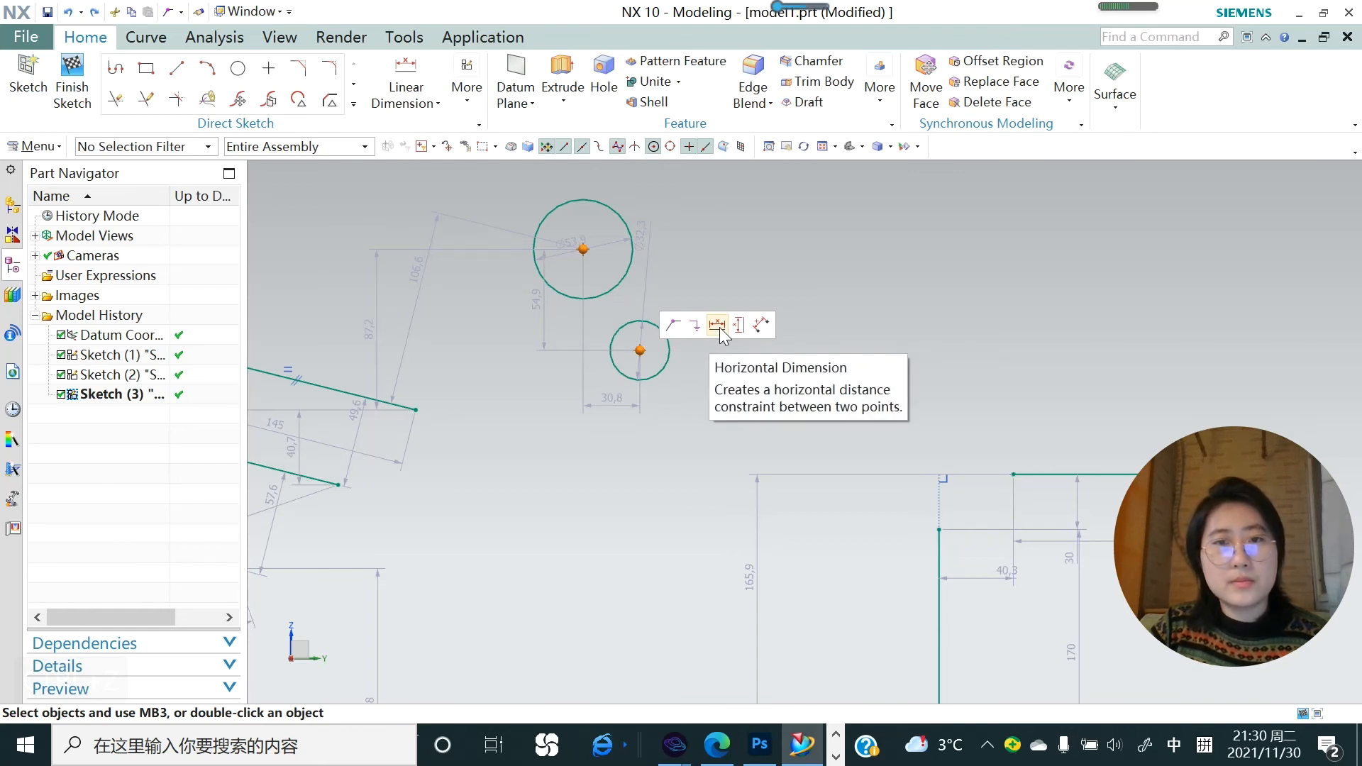
pyautogui.click(720, 329)
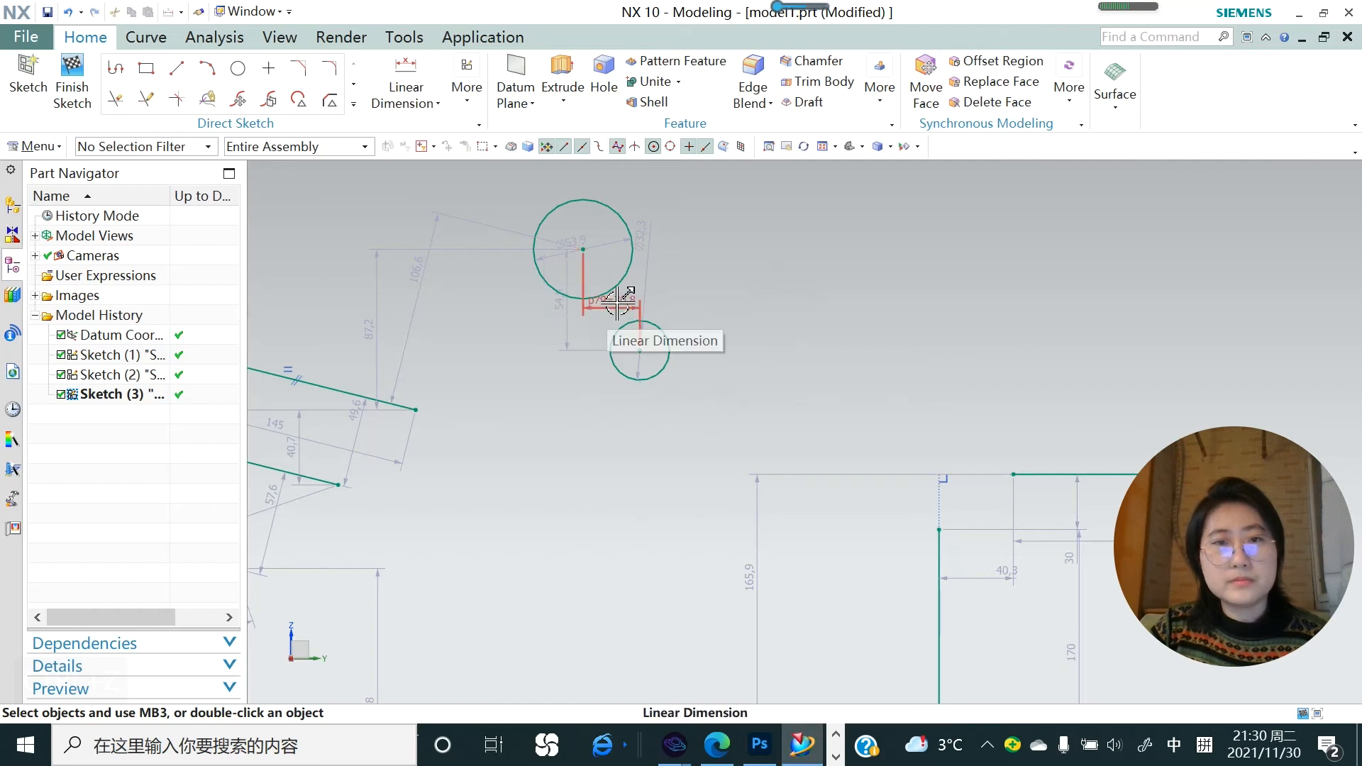
pyautogui.doubleClick(617, 301)
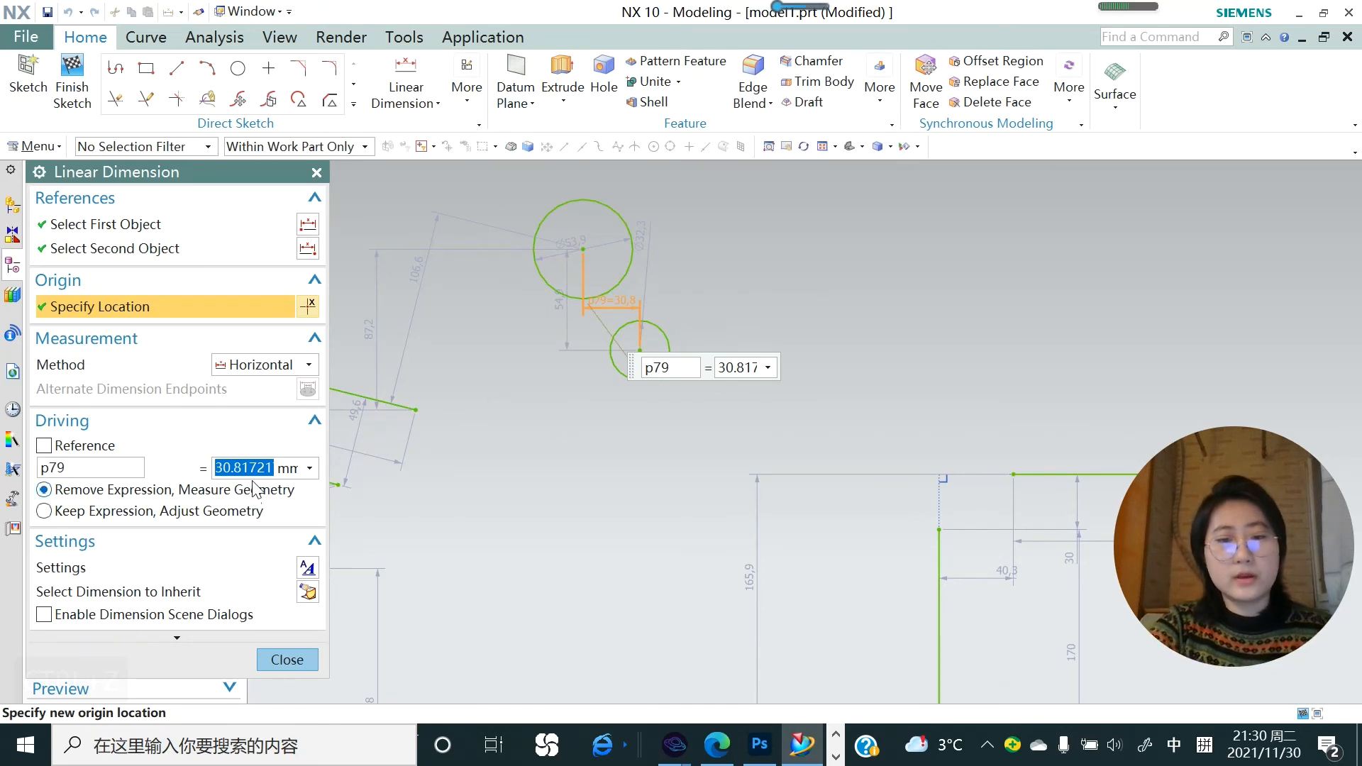
pyautogui.write('20')
pyautogui.press('Return')
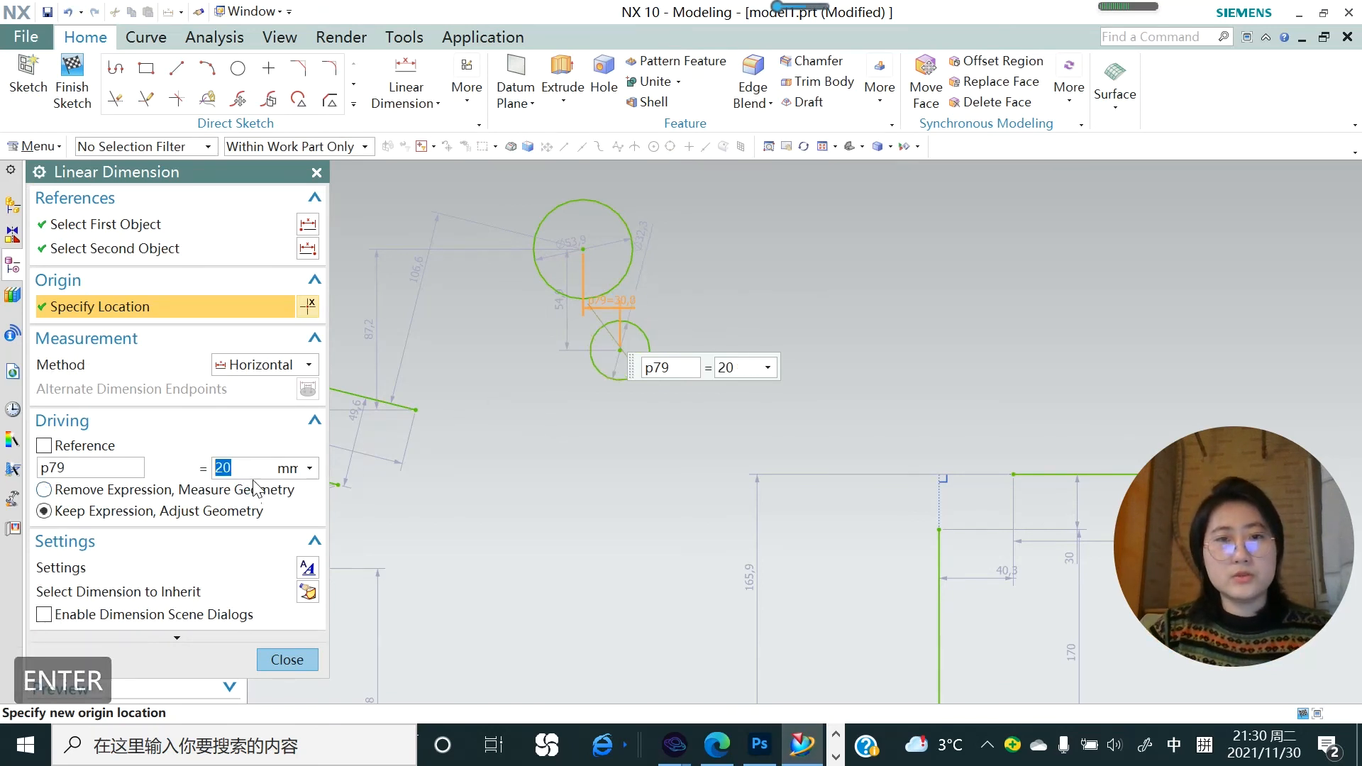
pyautogui.click(286, 657)
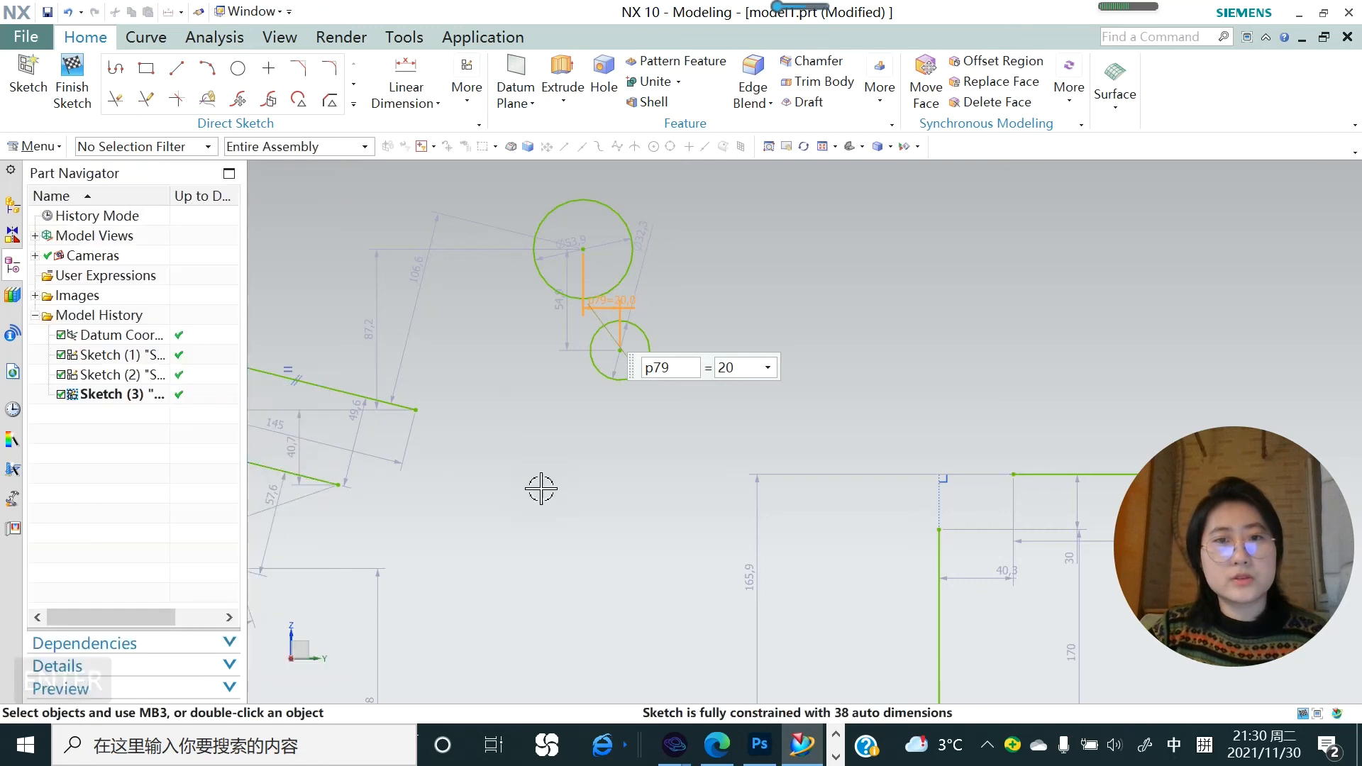
# - Change the horizontal dimension between the two circle centres to 80 mm
pyautogui.doubleClick(612, 301)
pyautogui.write('80')
pyautogui.click(286, 660)
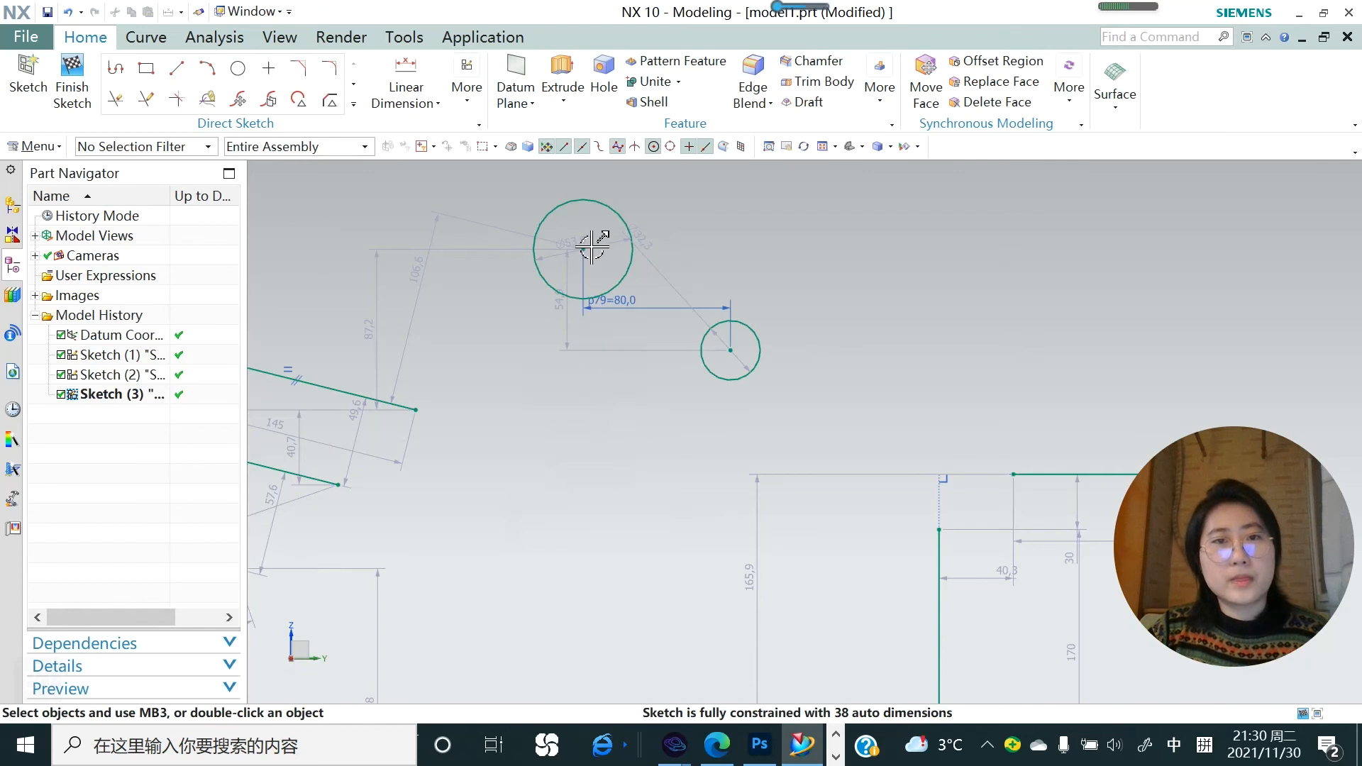
# - Add a vertical dimension between the centres of the two circles and set it to 100 mm
pyautogui.click(731, 350)
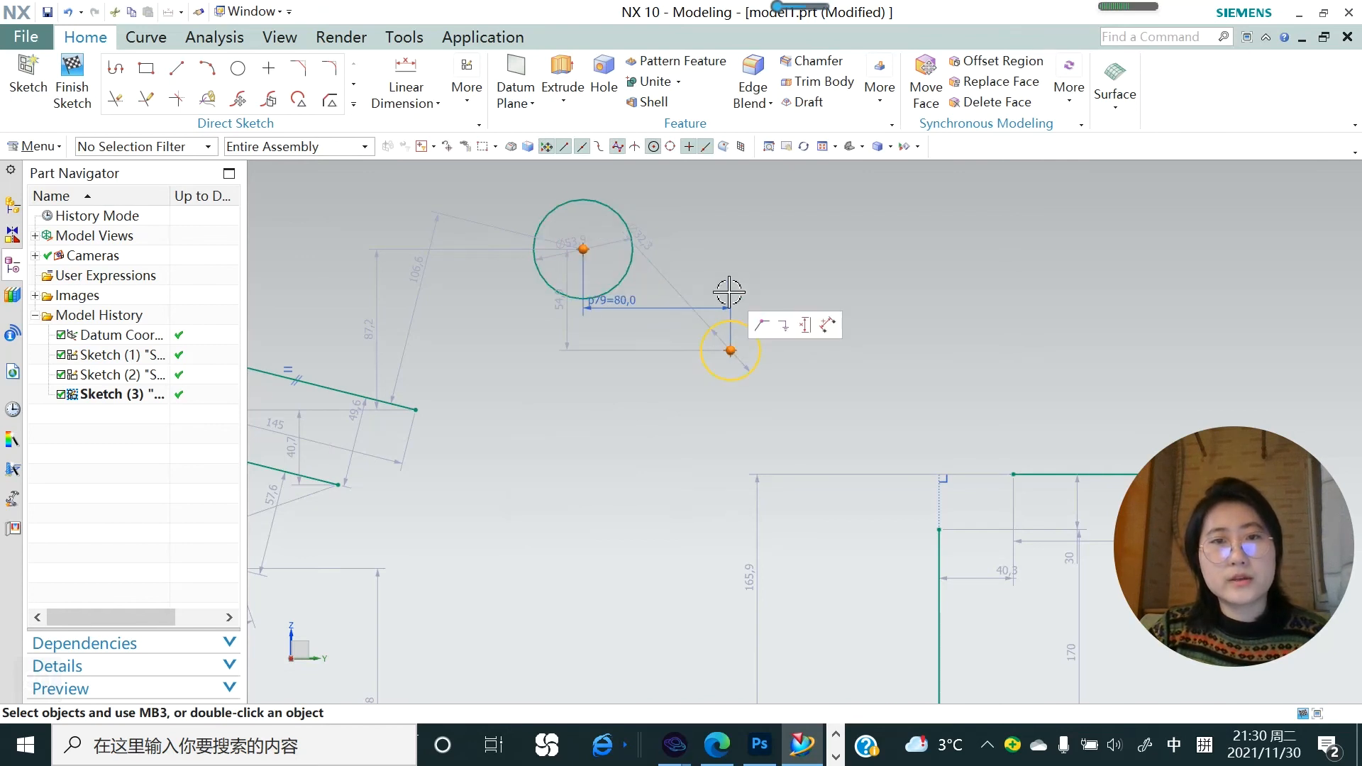
pyautogui.click(805, 325)
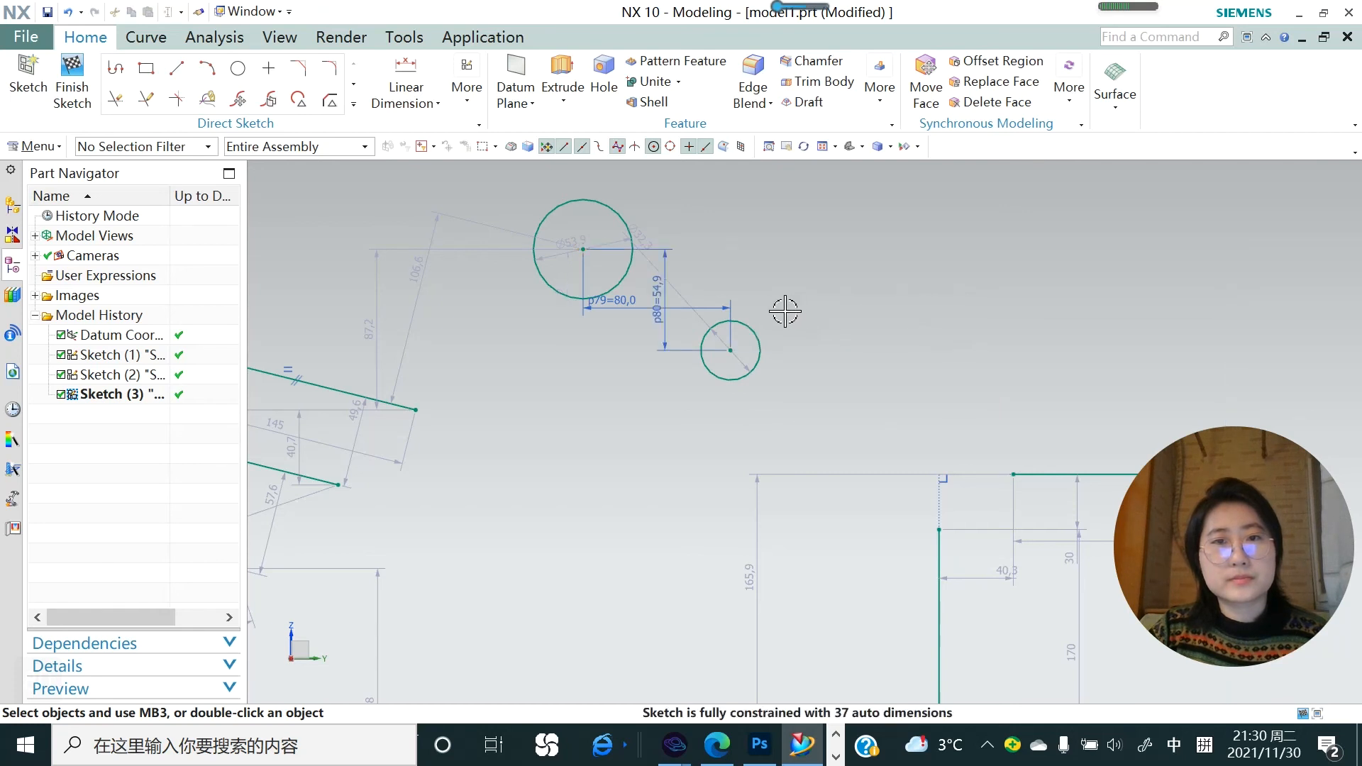
pyautogui.doubleClick(710, 317)
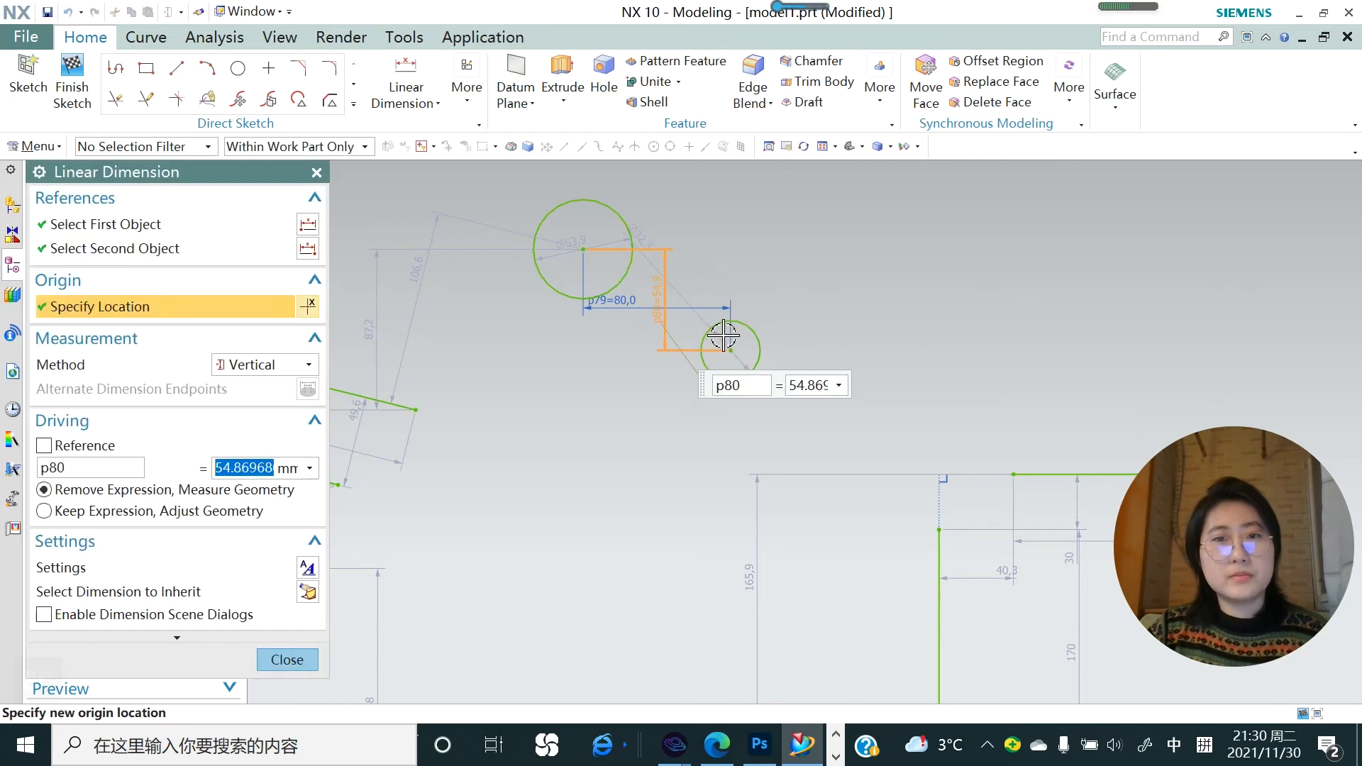
pyautogui.write('100')
pyautogui.press('Return')
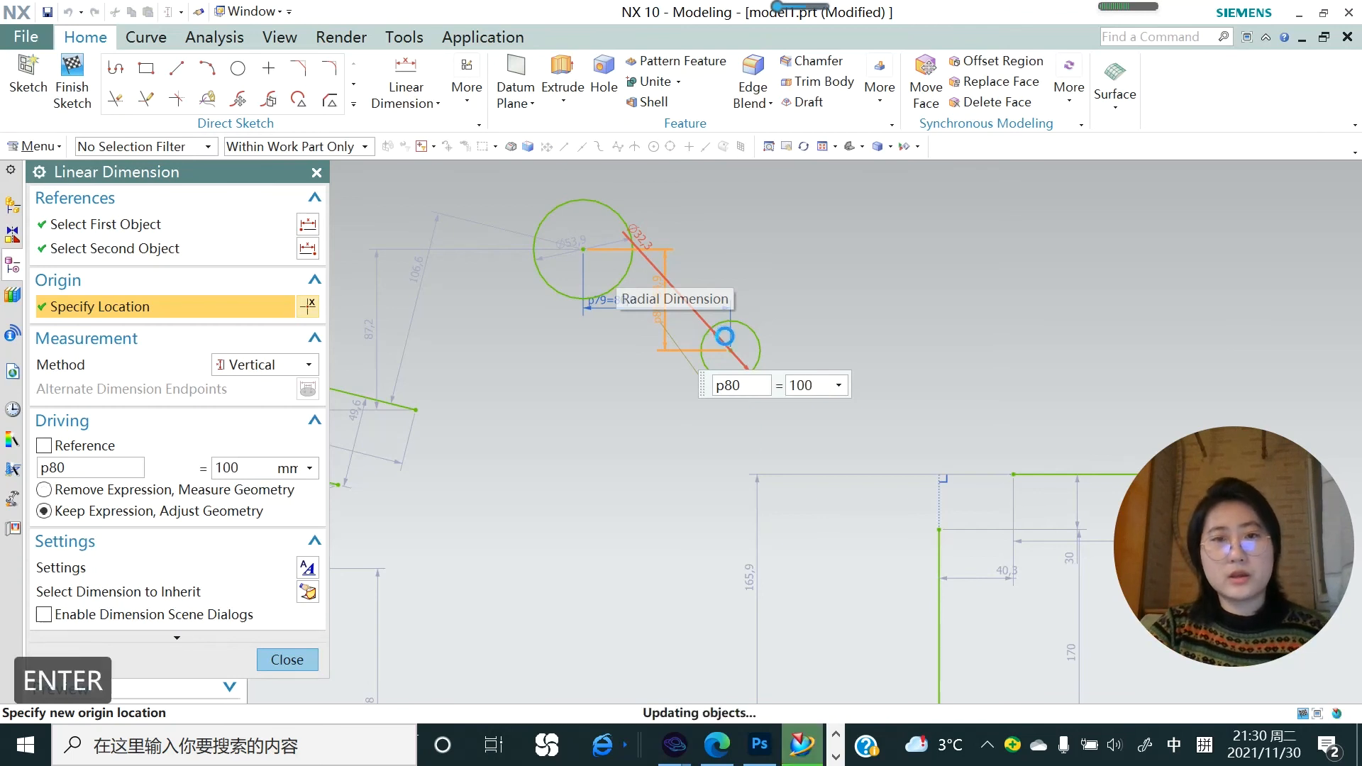
pyautogui.click(287, 659)
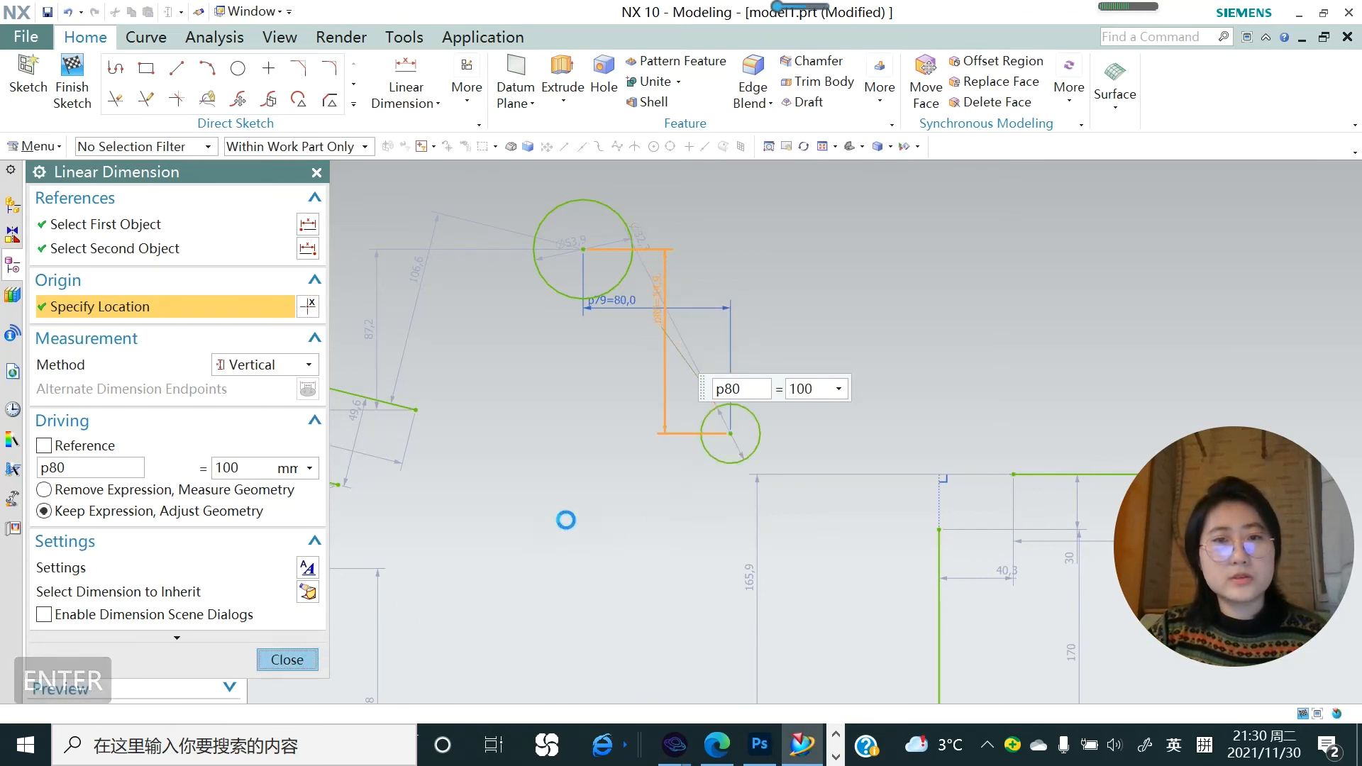
# - Sketch a slanted and a vertical line, each about 97 mm long, meeting at a common lower endpoint below the large circle
pyautogui.click(173, 77)
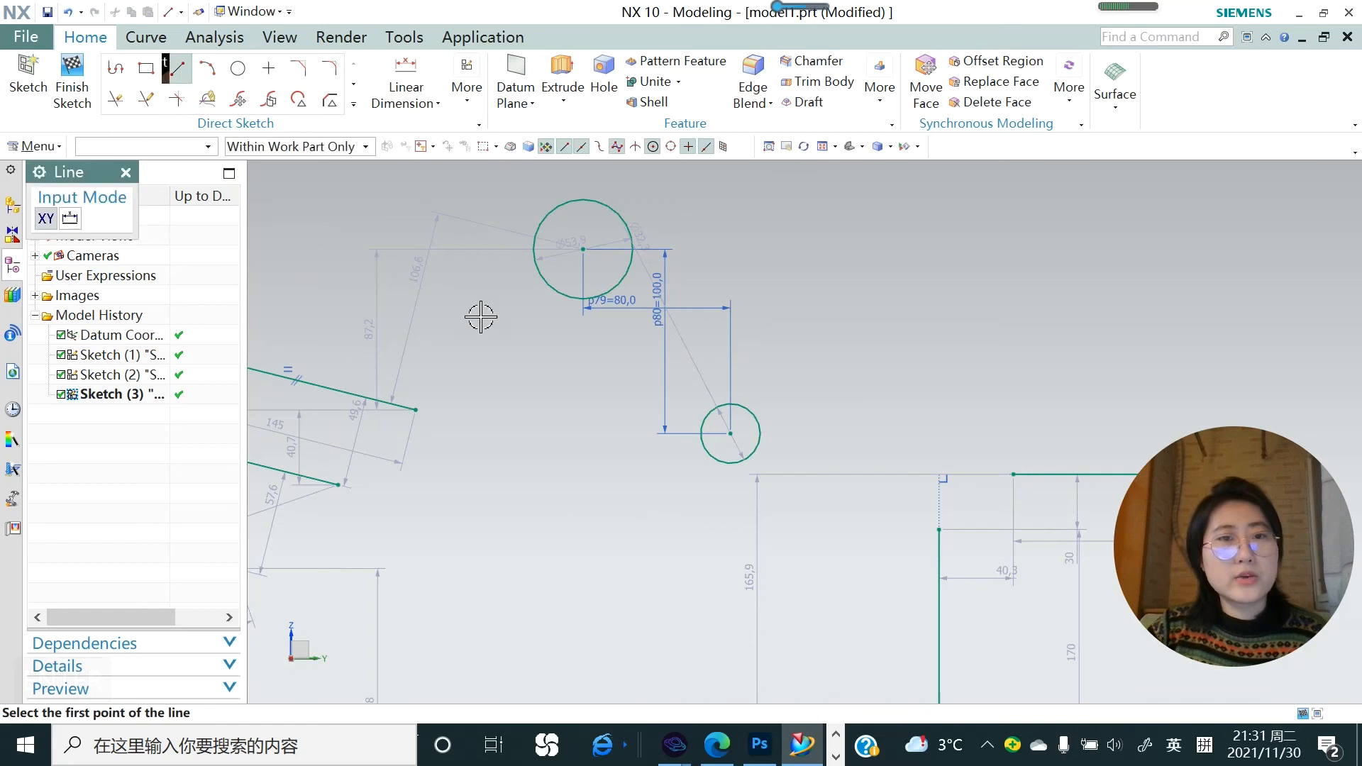
pyautogui.click(514, 389)
pyautogui.click(603, 544)
pyautogui.click(603, 365)
pyautogui.click(603, 544)
pyautogui.press('Escape')
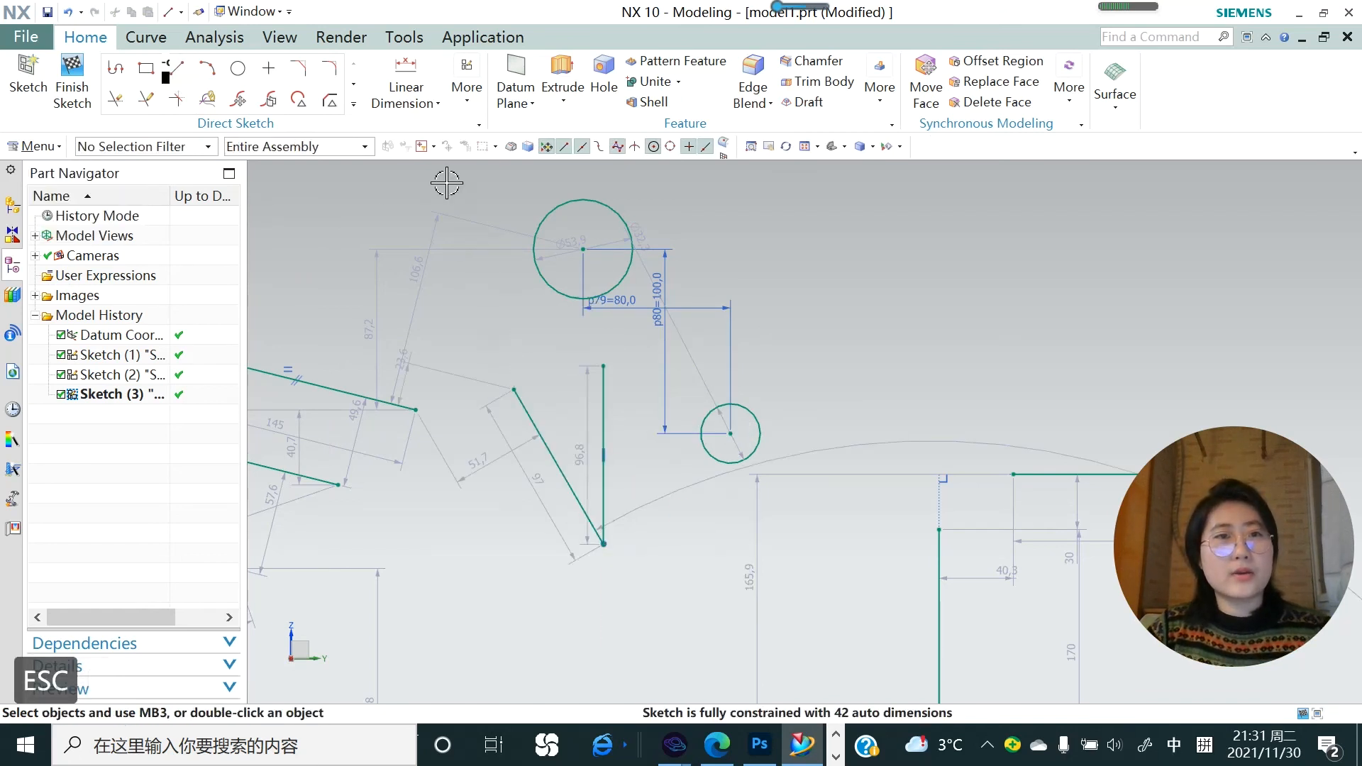
# - Apply the Fully Fixed constraint to the slanted line and add an angular dimension between it and the vertical line
pyautogui.rightClick(543, 439)
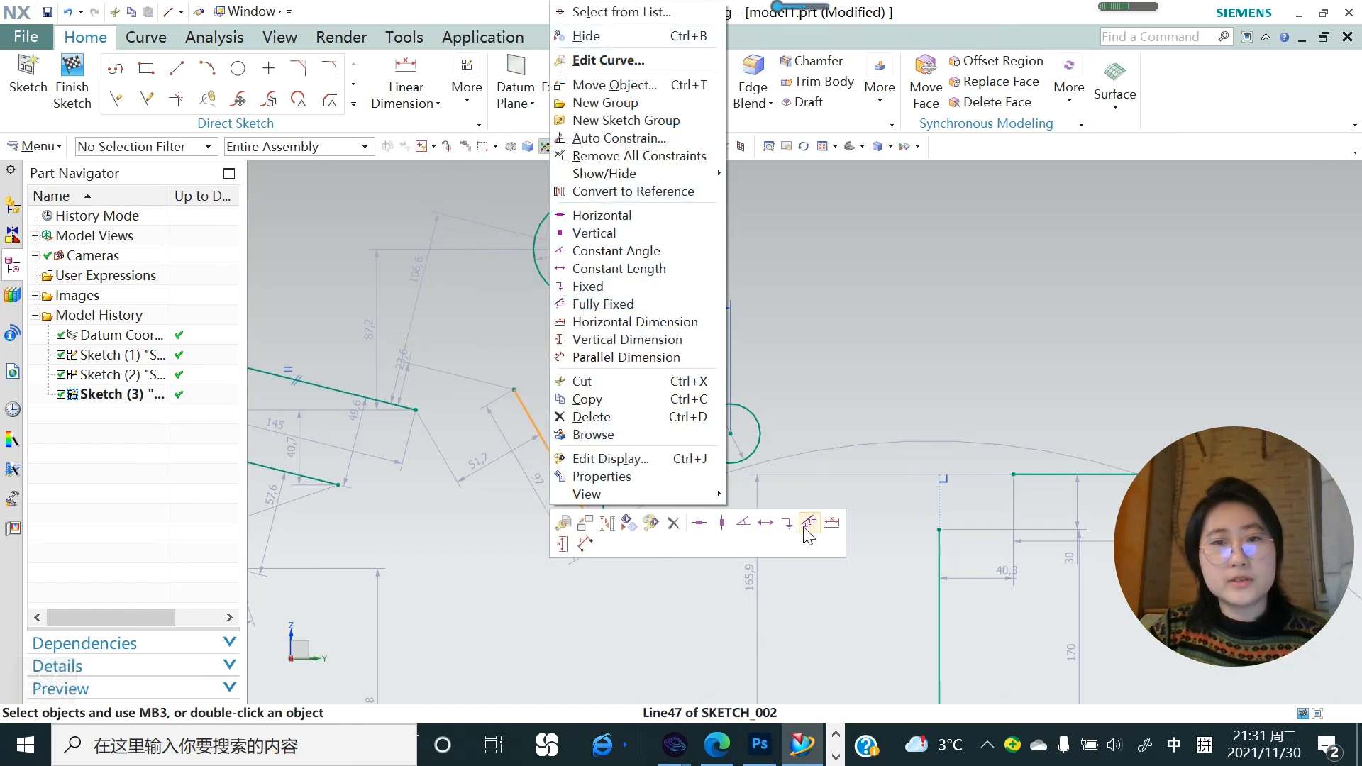
pyautogui.click(805, 530)
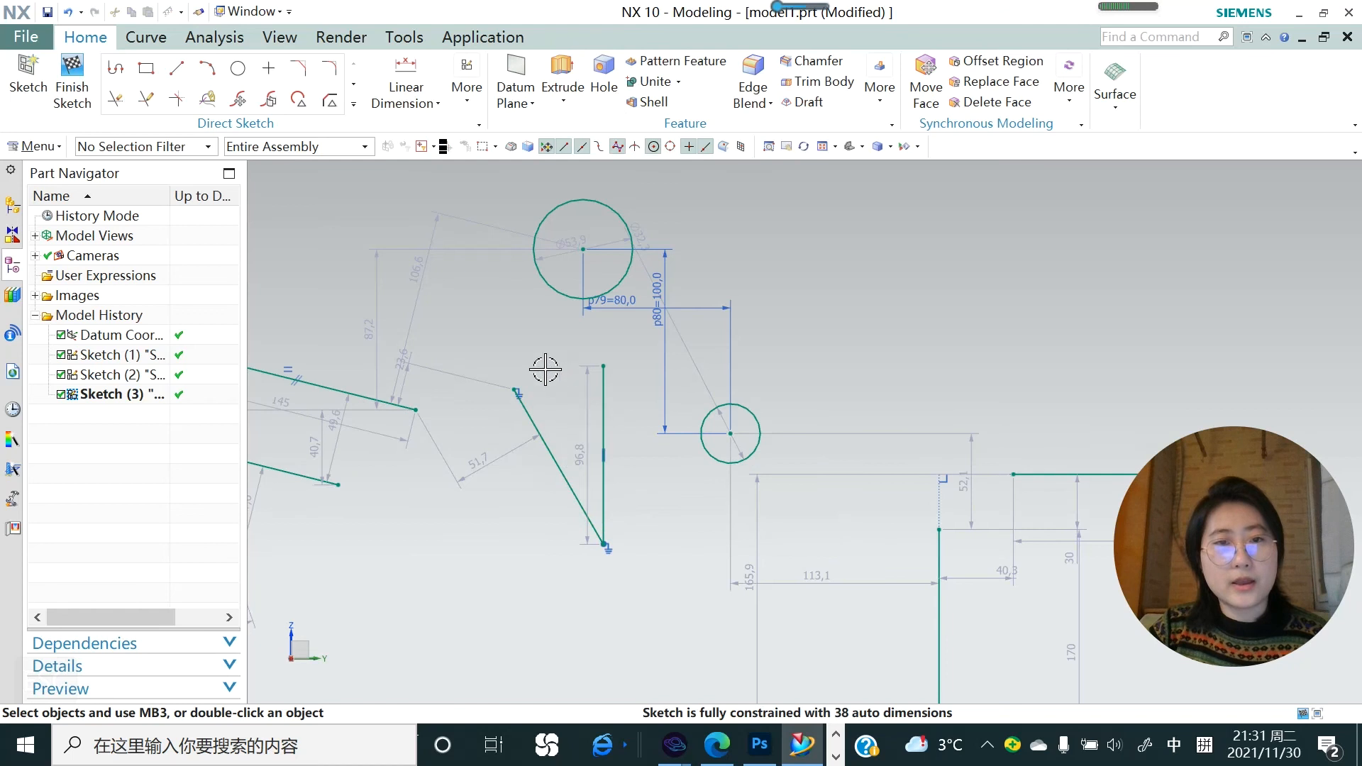
pyautogui.click(434, 103)
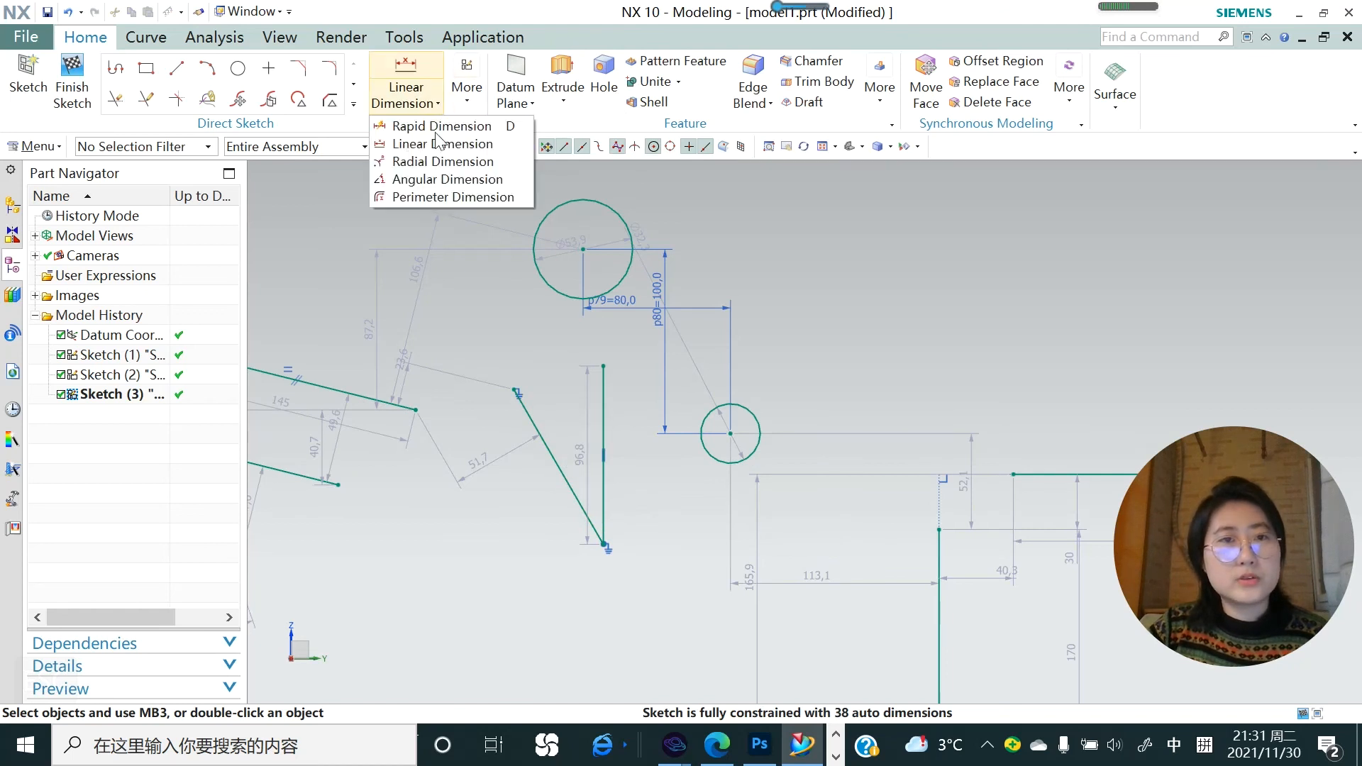
pyautogui.click(434, 180)
pyautogui.click(563, 440)
pyautogui.click(603, 430)
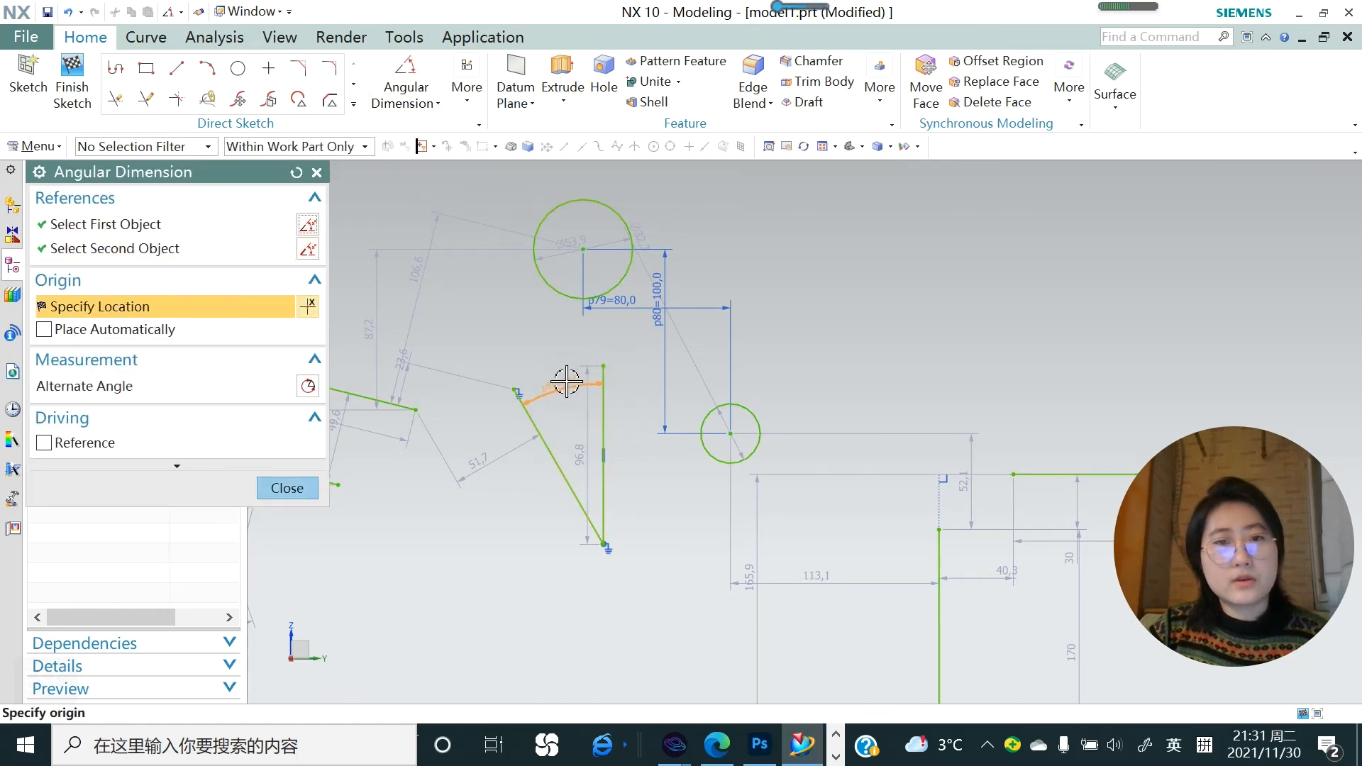
pyautogui.click(661, 438)
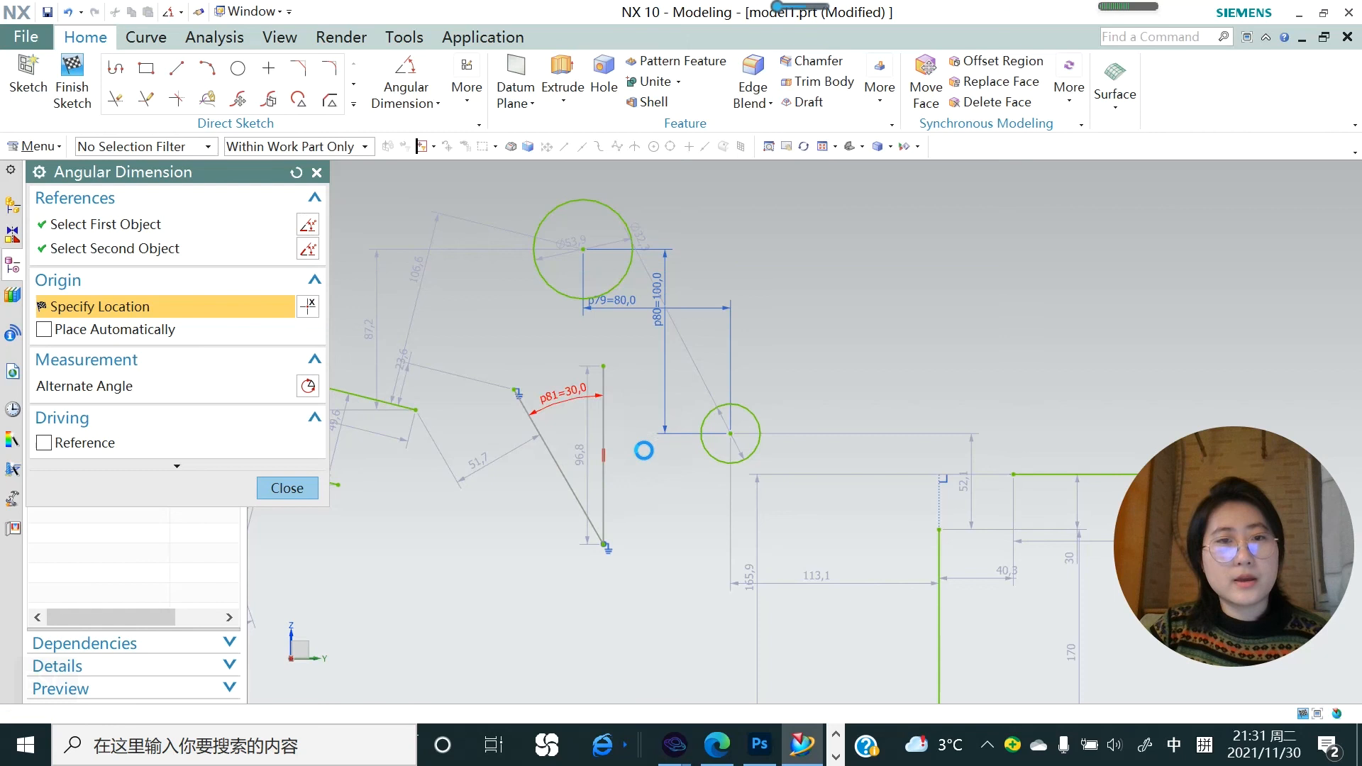
pyautogui.press('Escape')
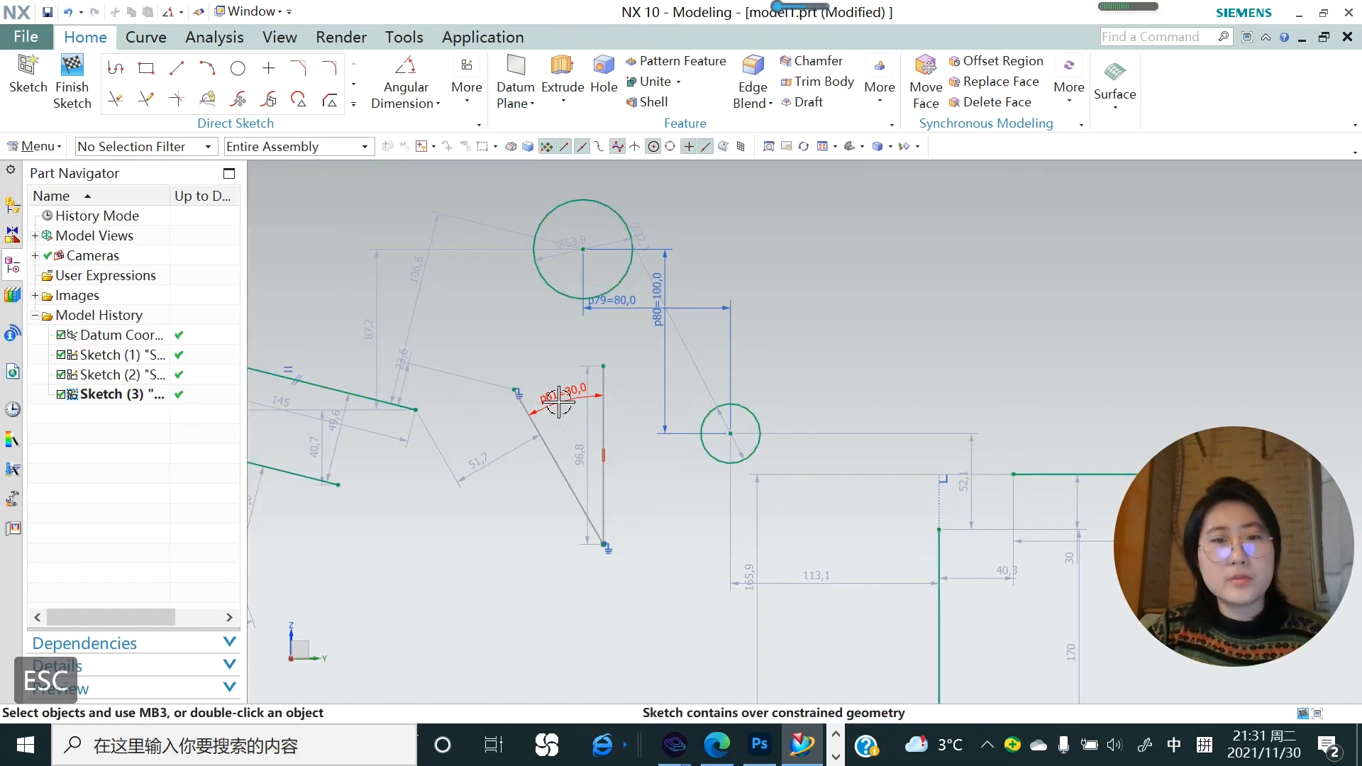
# - Delete the overconstrained Vertical constraint on the second line and set the angular dimension to 80 degrees
pyautogui.rightClick(603, 460)
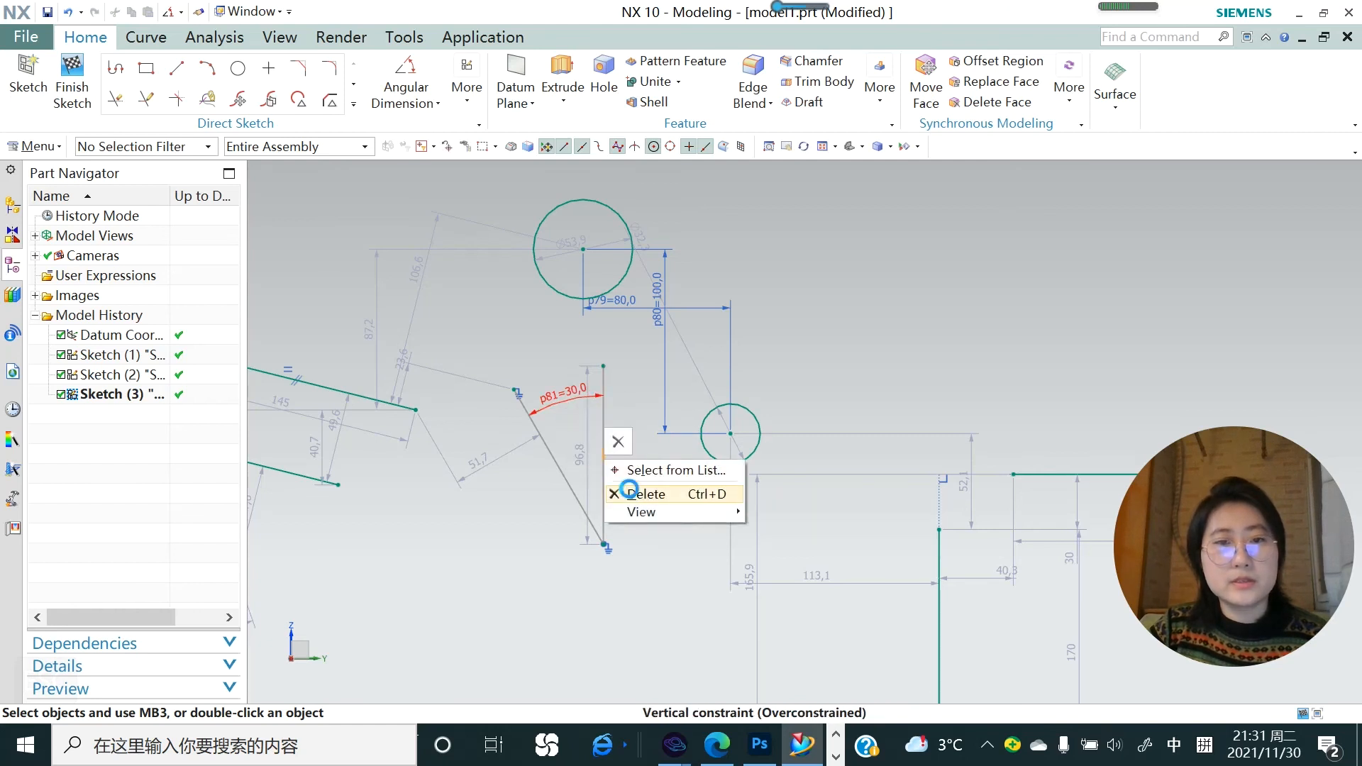
pyautogui.click(633, 494)
pyautogui.doubleClick(575, 399)
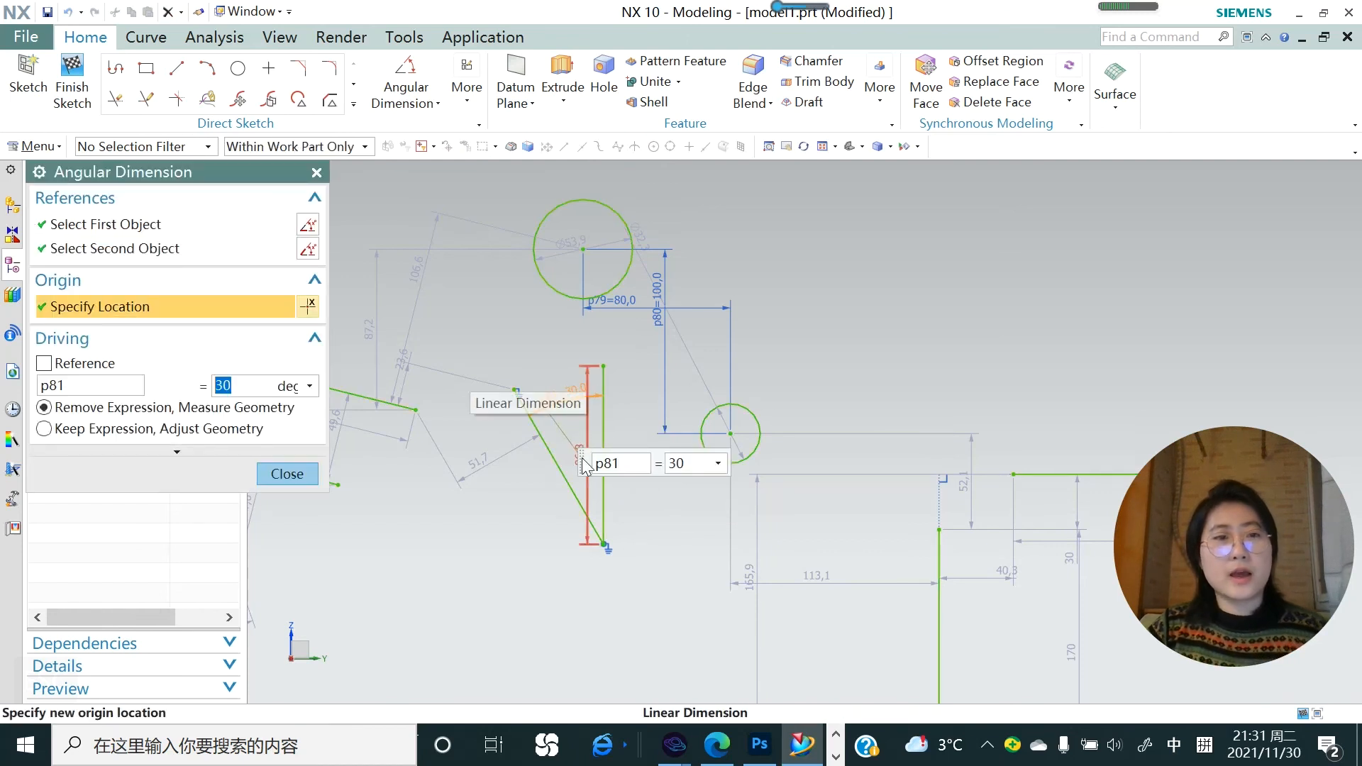
pyautogui.write('80')
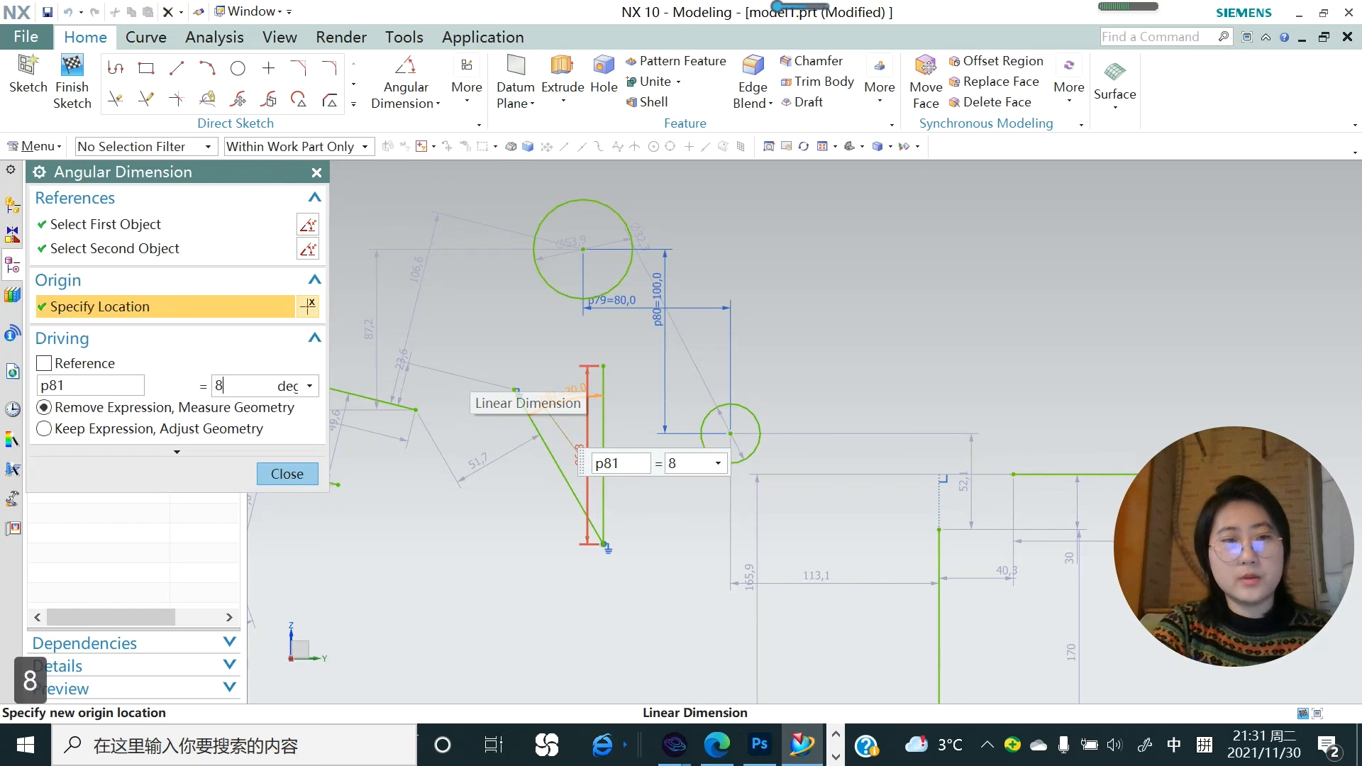
pyautogui.press('Return')
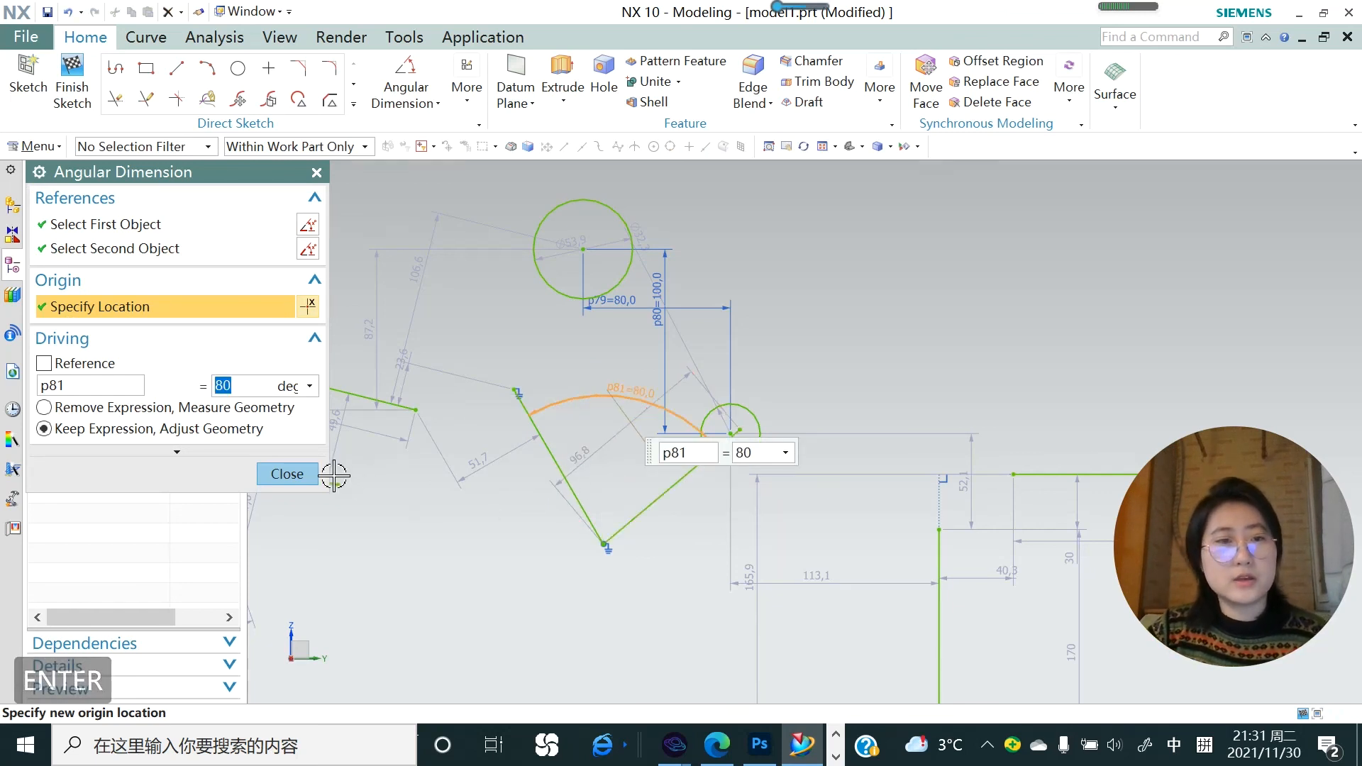
pyautogui.click(309, 475)
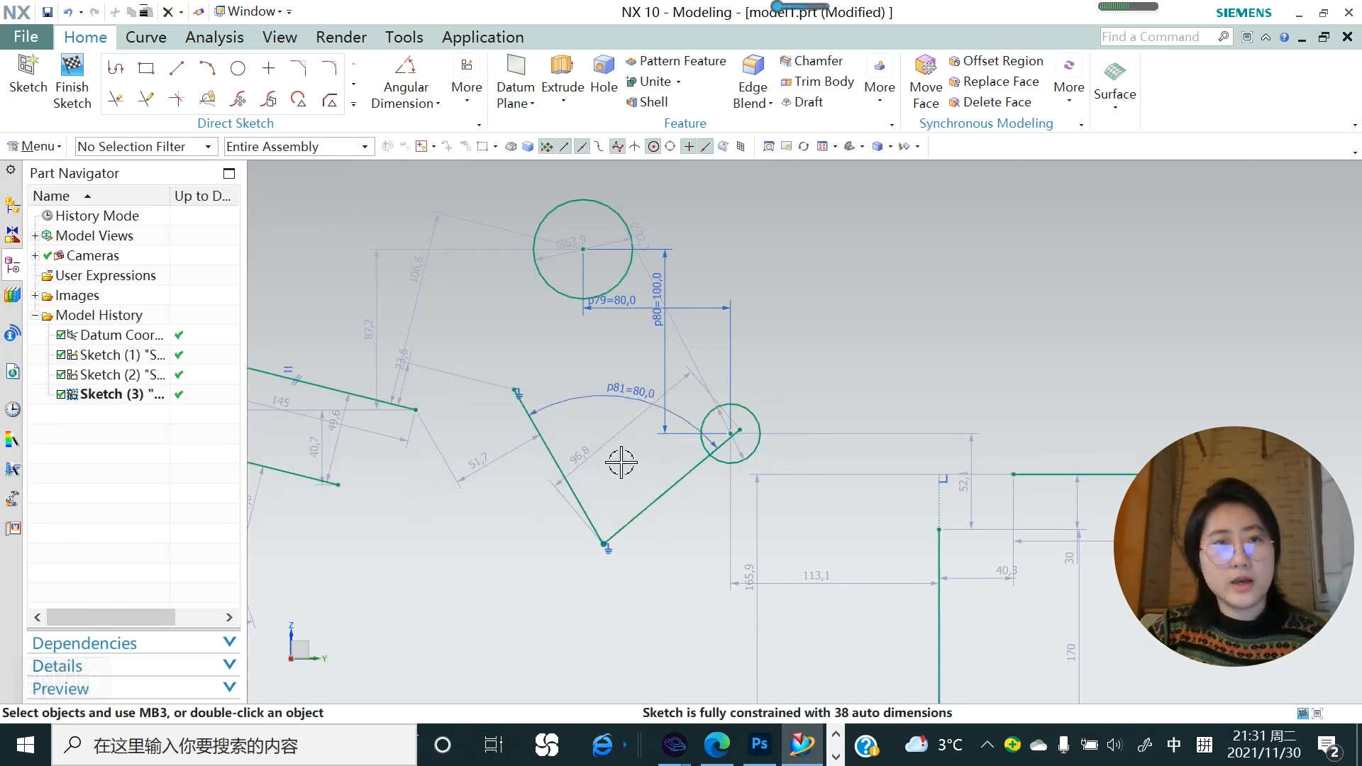
# - Add a radial dimension to the large circle and place it outside the circle, towards its upper right
pyautogui.click(439, 104)
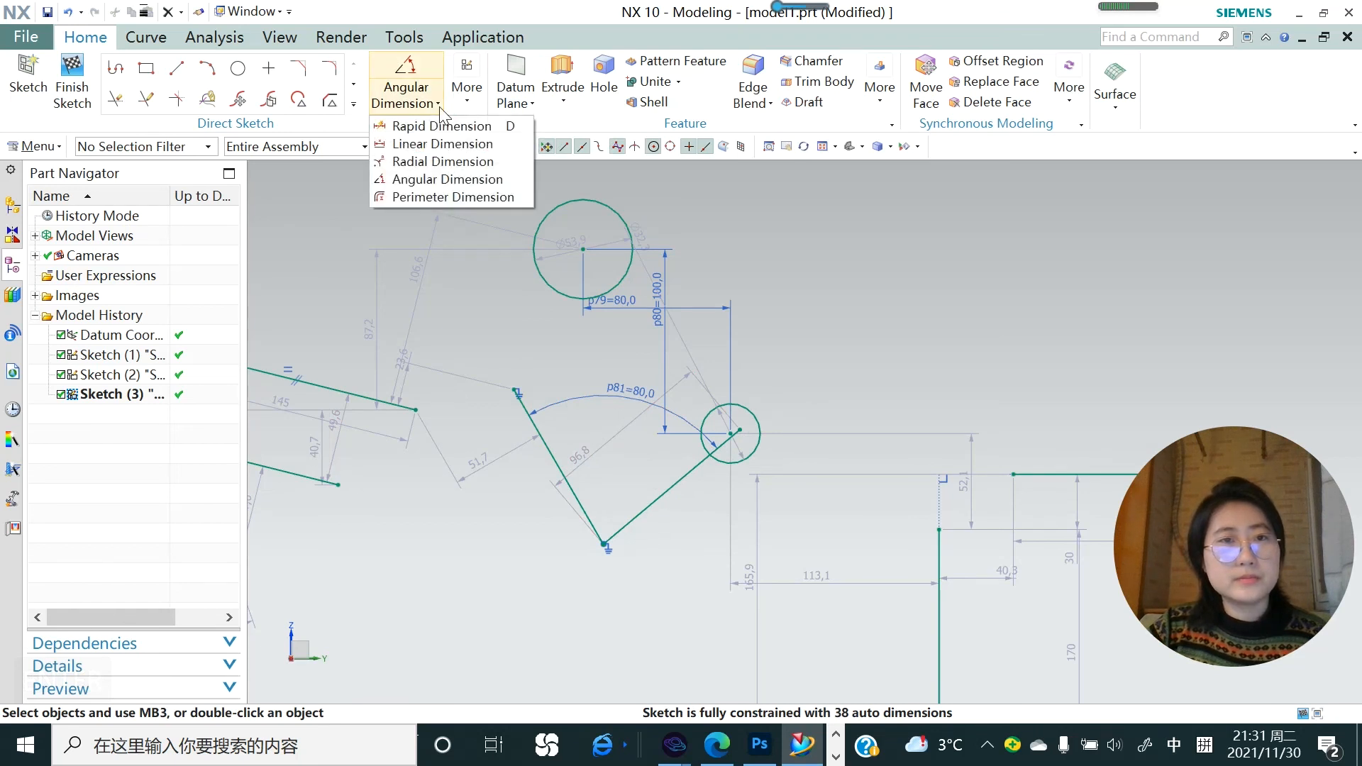
pyautogui.click(442, 162)
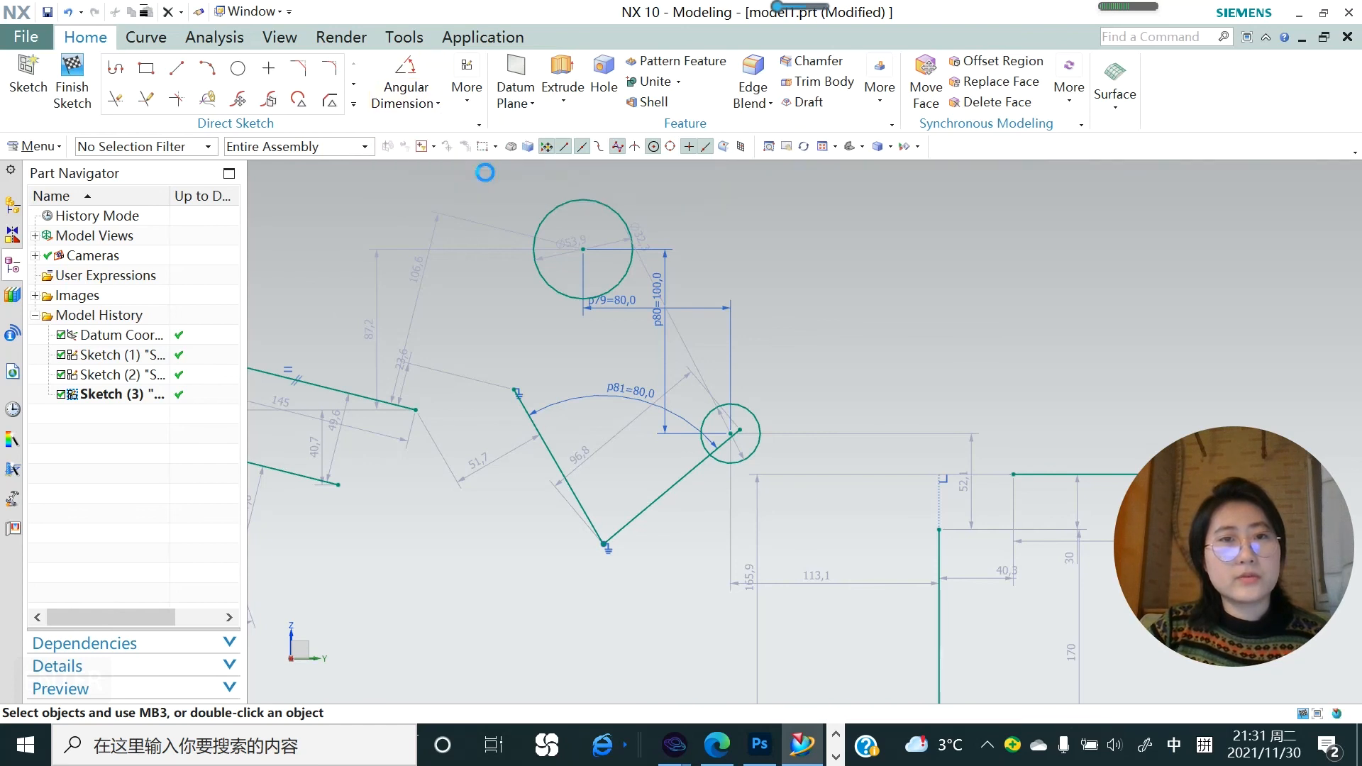
pyautogui.click(629, 232)
pyautogui.click(736, 207)
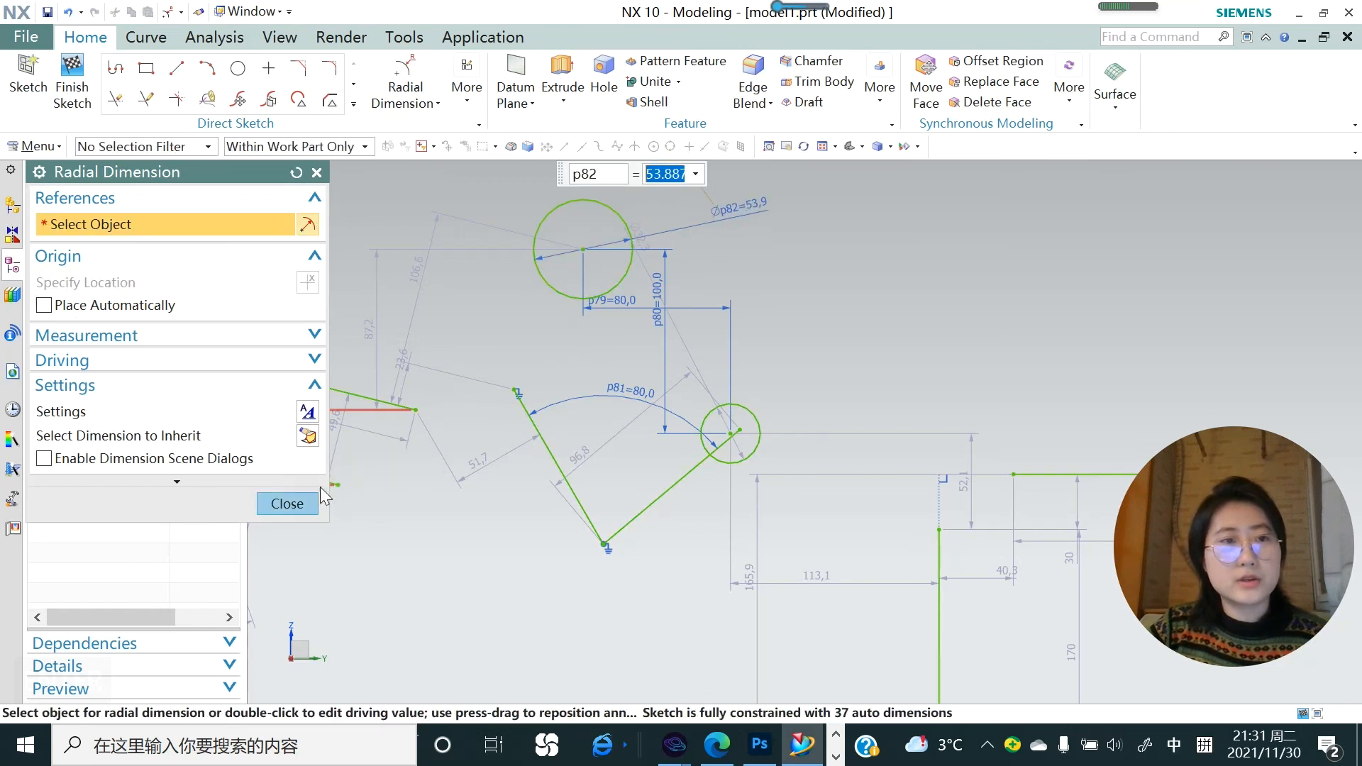
pyautogui.click(287, 503)
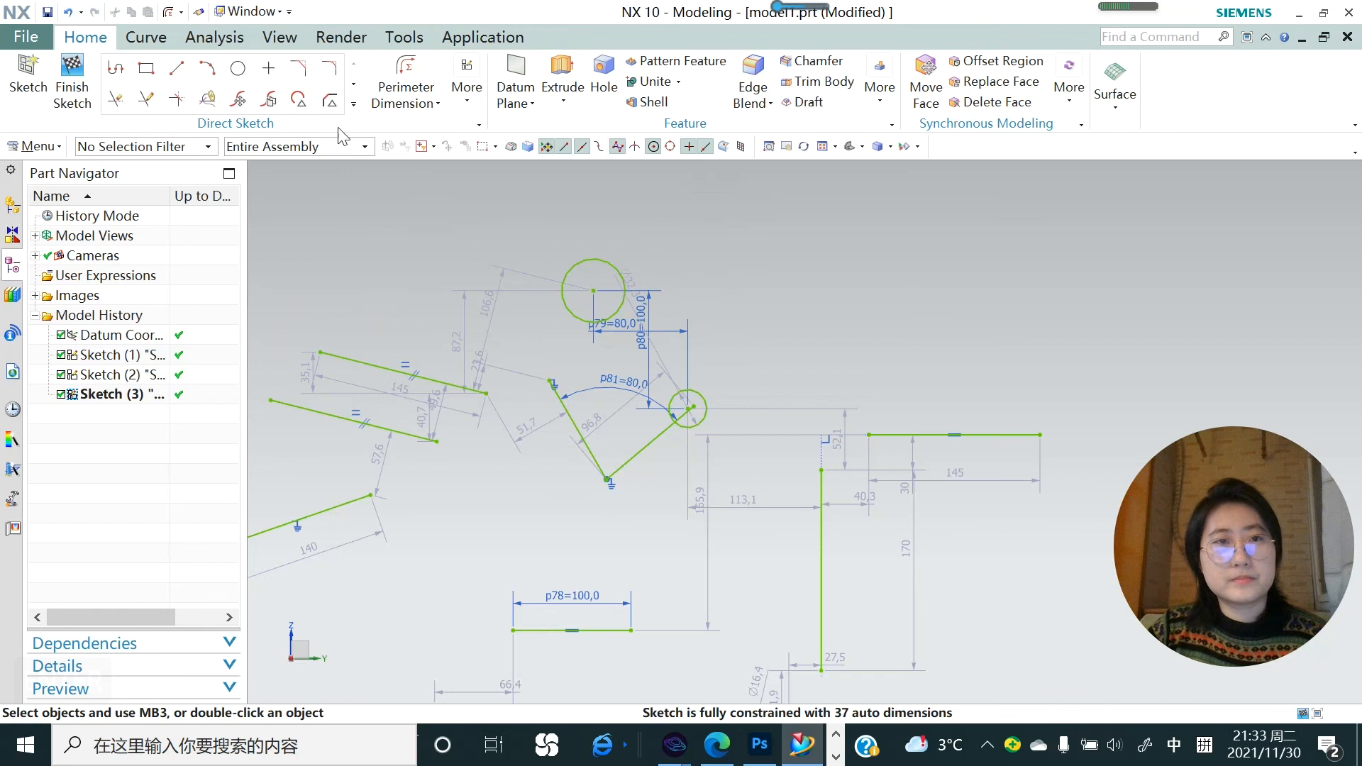
# - Sketch two separate circles in the empty area above the 145 mm horizontal line, the first about 47 mm in diameter
pyautogui.click(237, 68)
pyautogui.click(769, 252)
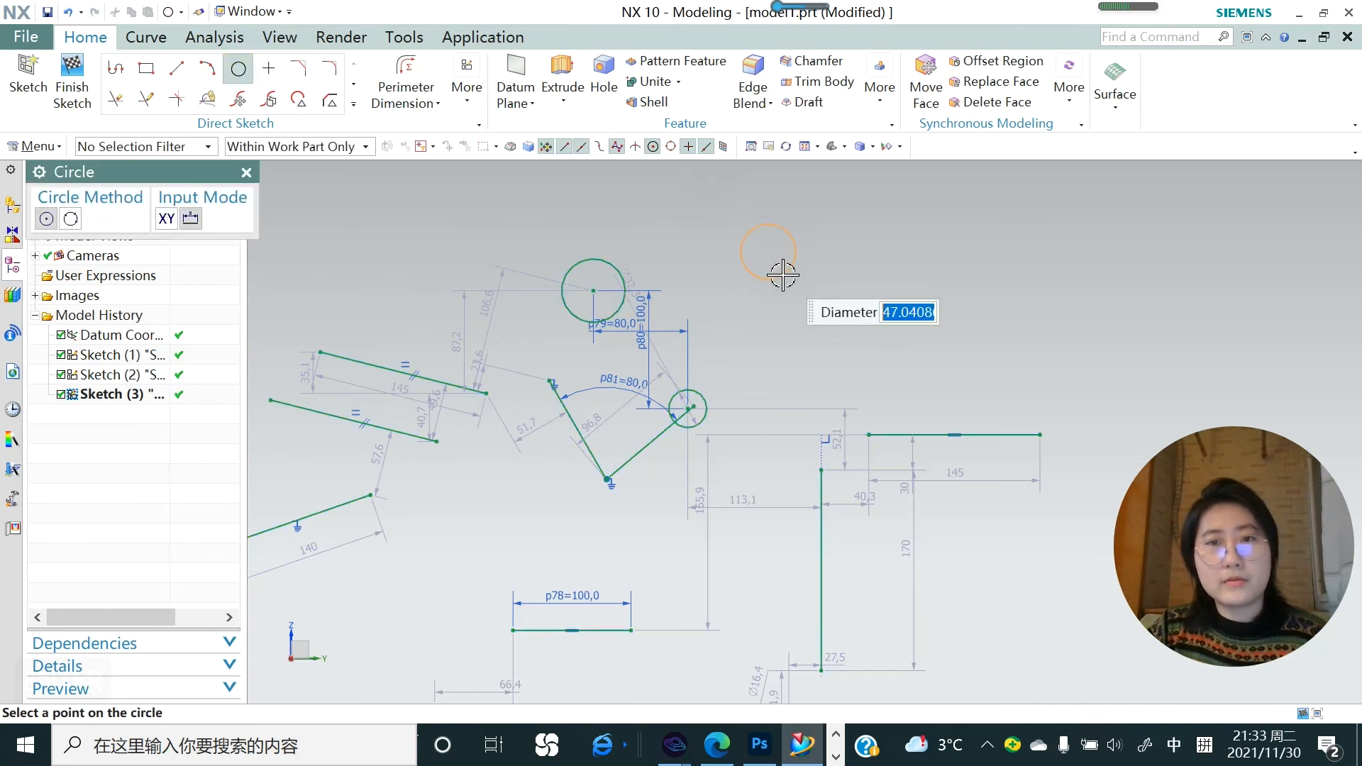
pyautogui.press('Escape')
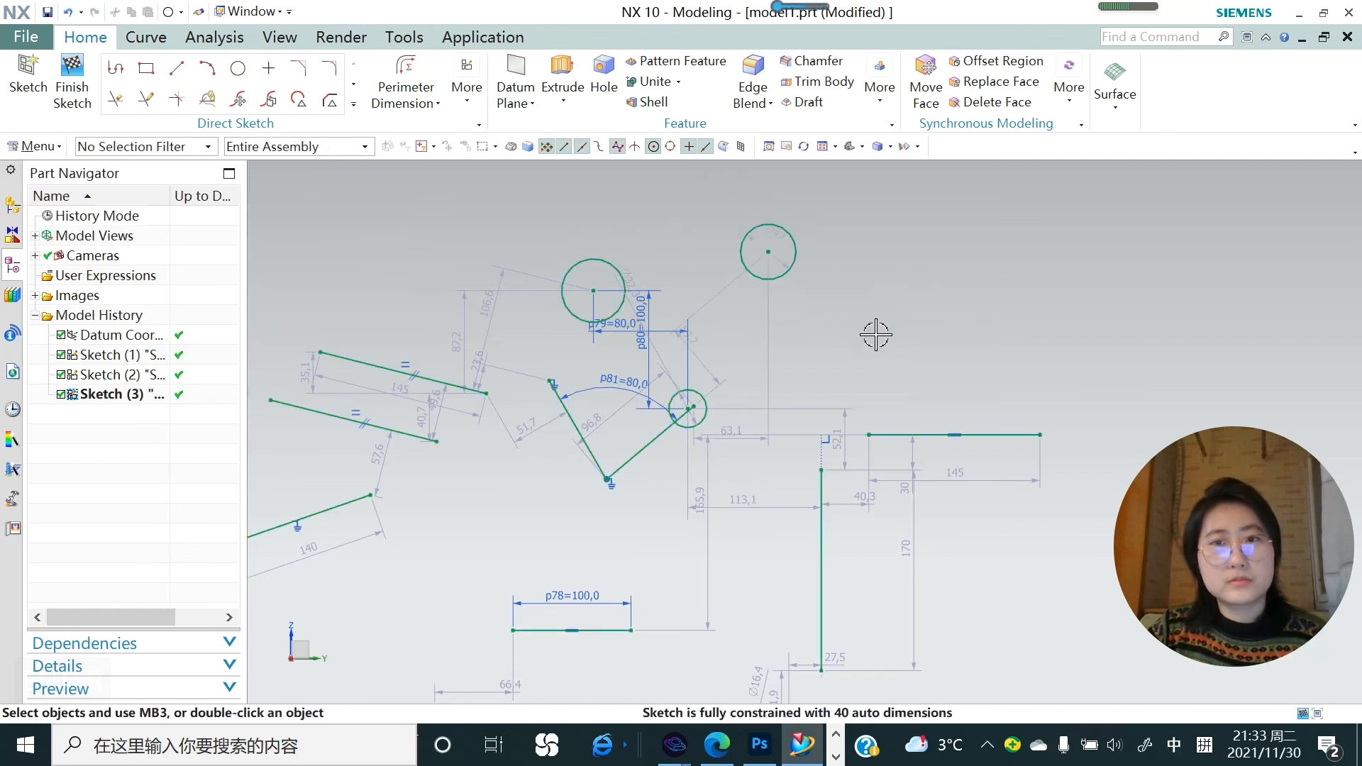
pyautogui.click(238, 68)
pyautogui.click(874, 334)
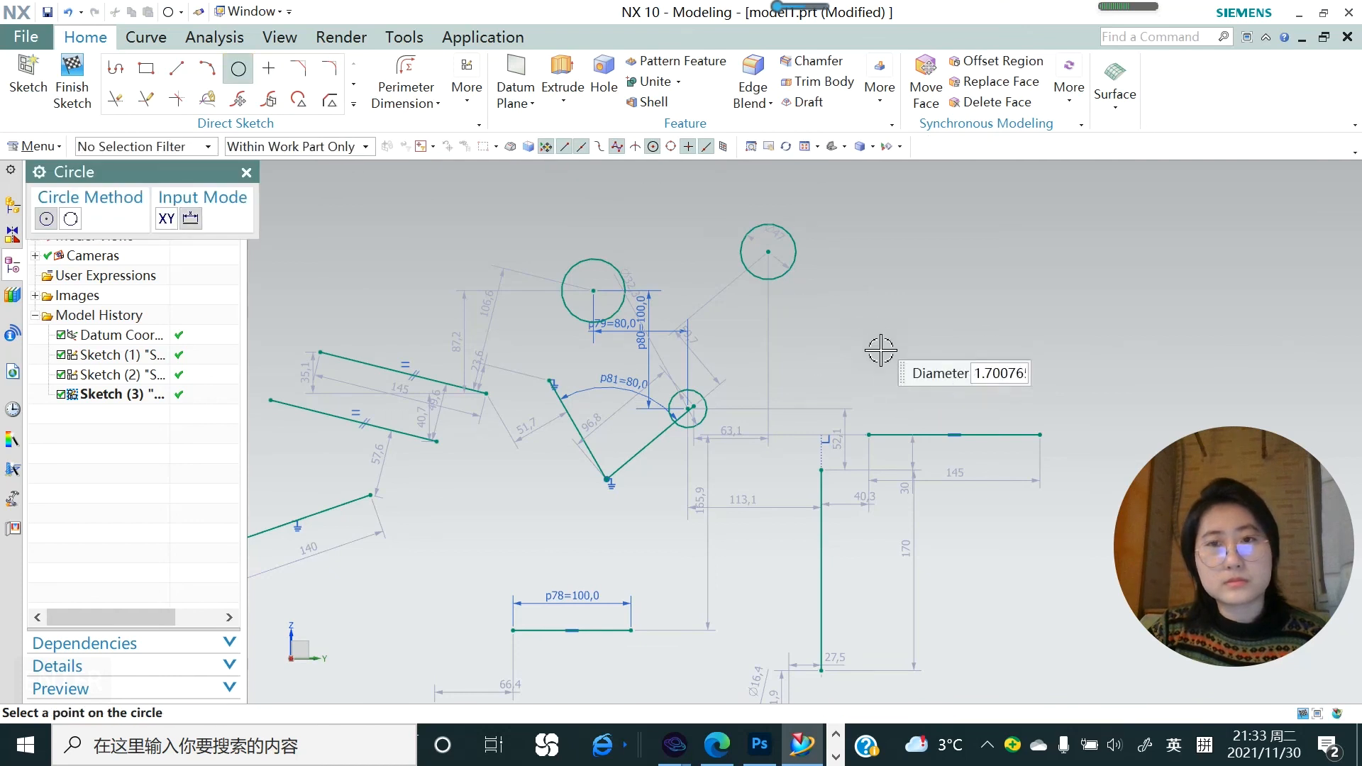
pyautogui.press('Escape')
pyautogui.press('Escape')
# - Draw a line joining the centres of the two circles above the 145 mm horizontal line and convert it to reference
pyautogui.click(177, 68)
pyautogui.click(768, 251)
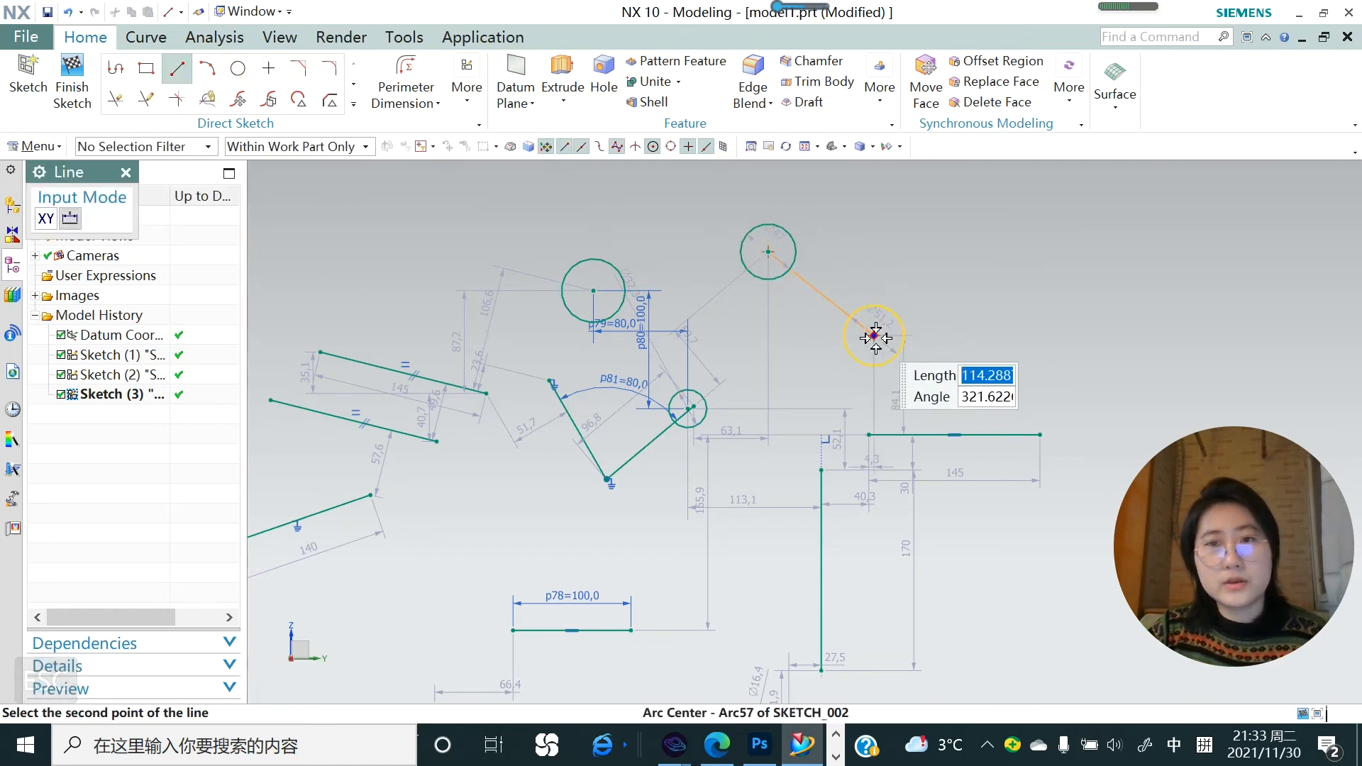
pyautogui.click(818, 322)
pyautogui.press('Escape')
pyautogui.rightClick(805, 283)
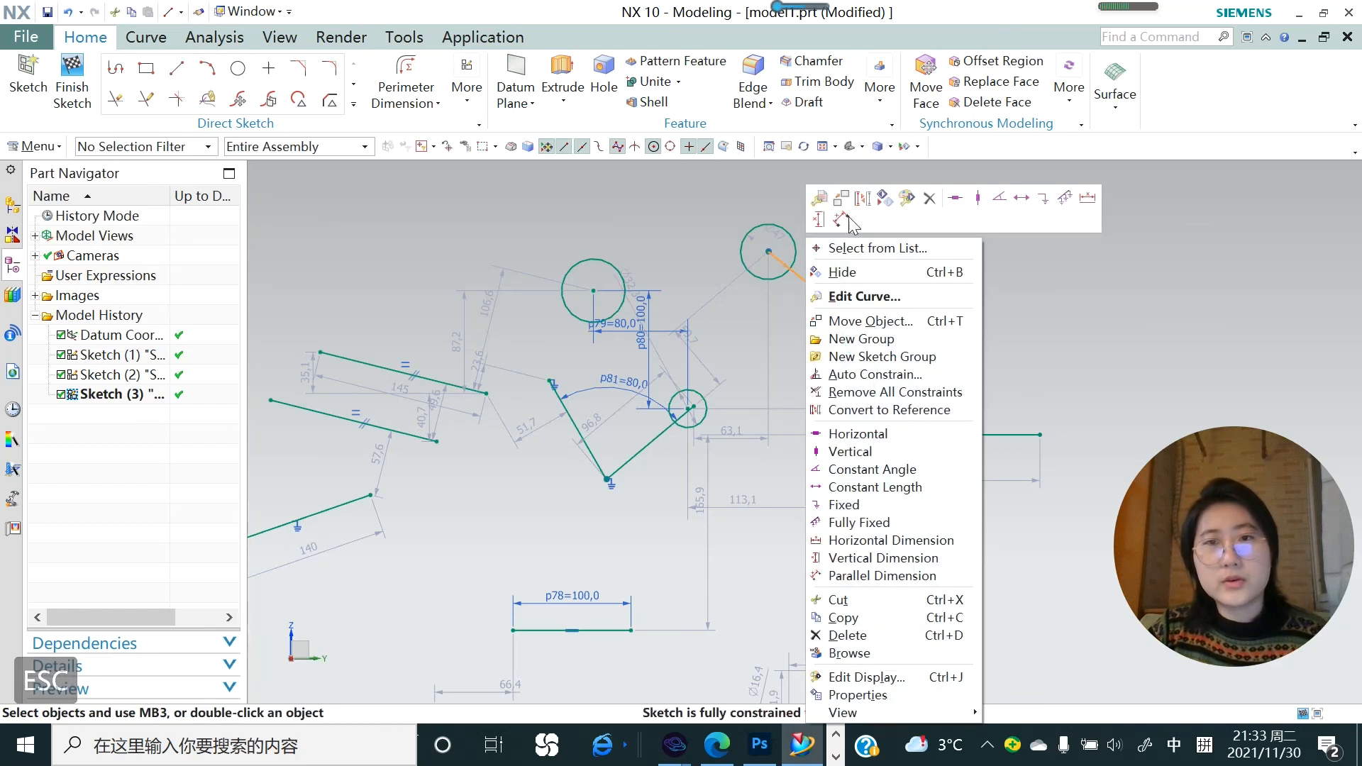
pyautogui.click(864, 200)
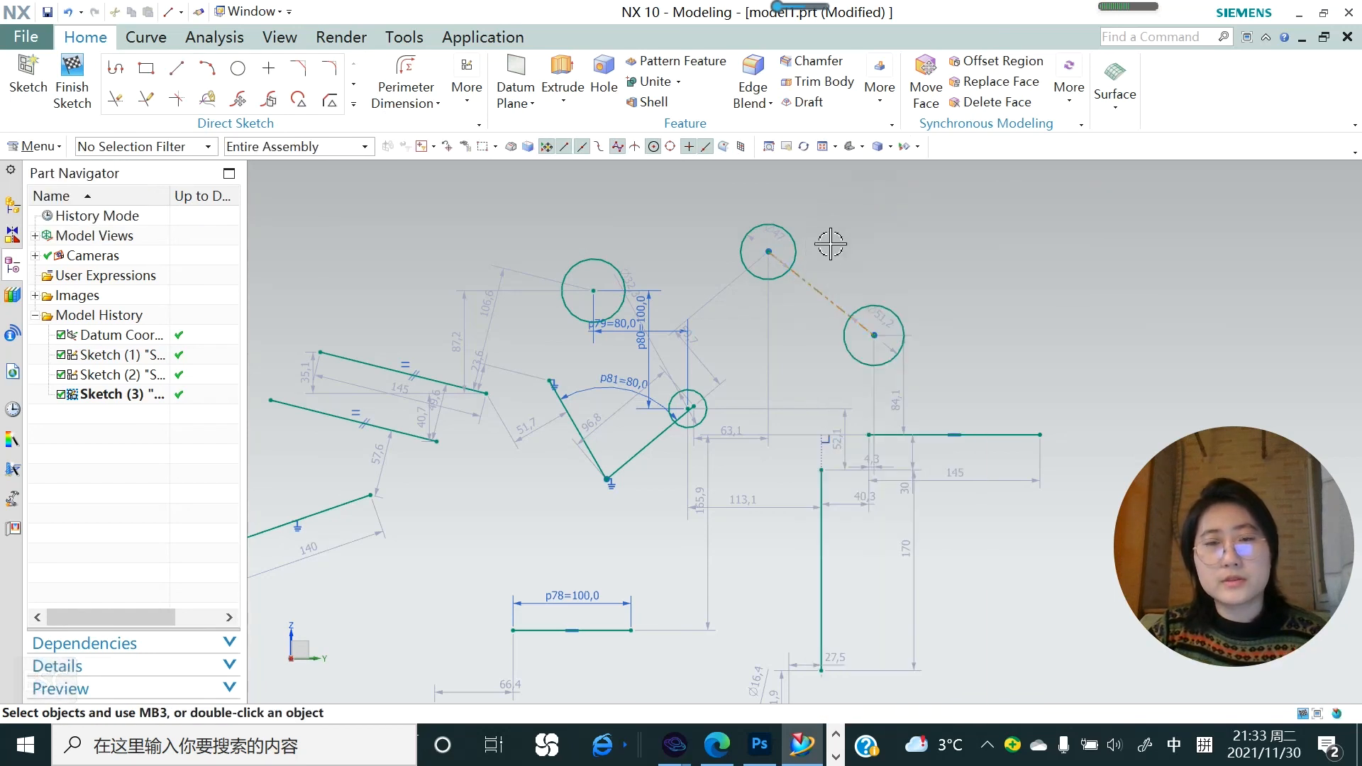
# - Add a parallel dimension between the centres of the two circles joined by the reference line
pyautogui.click(769, 251)
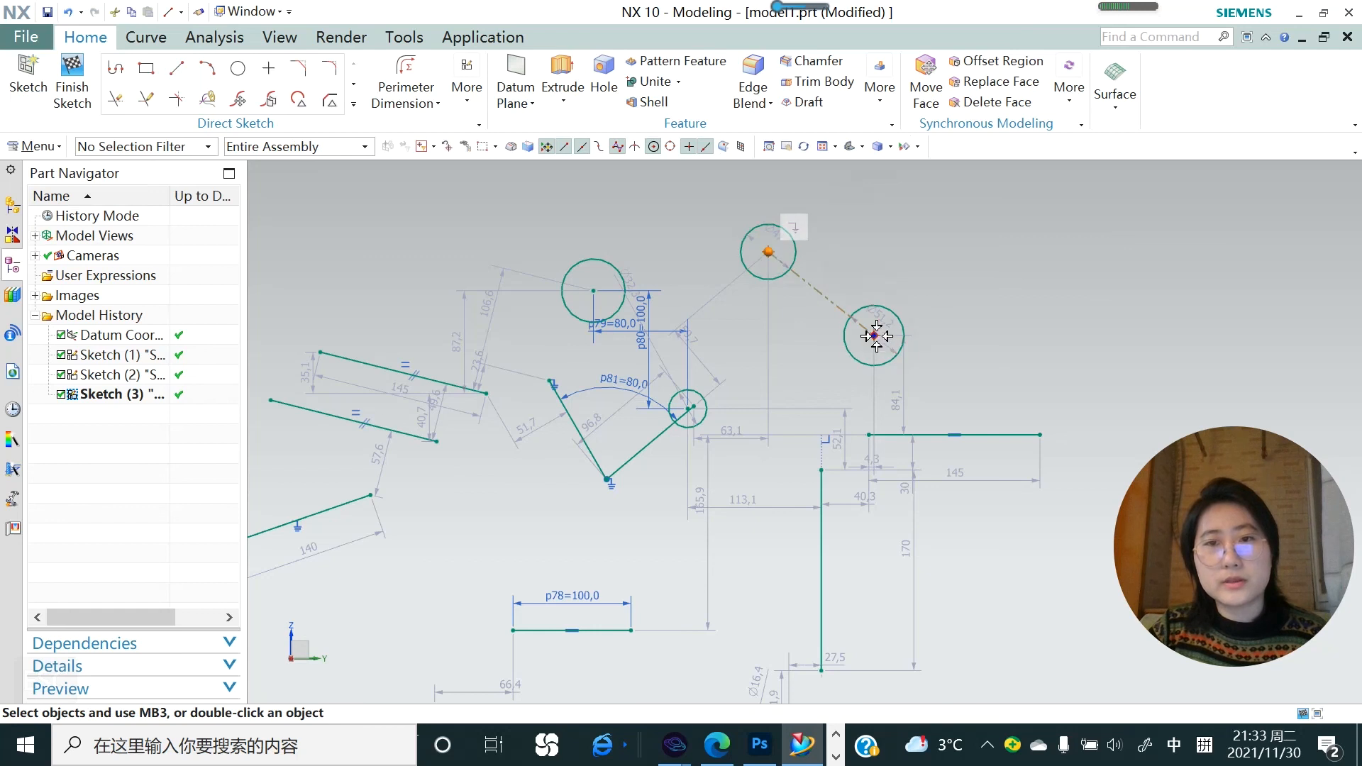
pyautogui.click(876, 335)
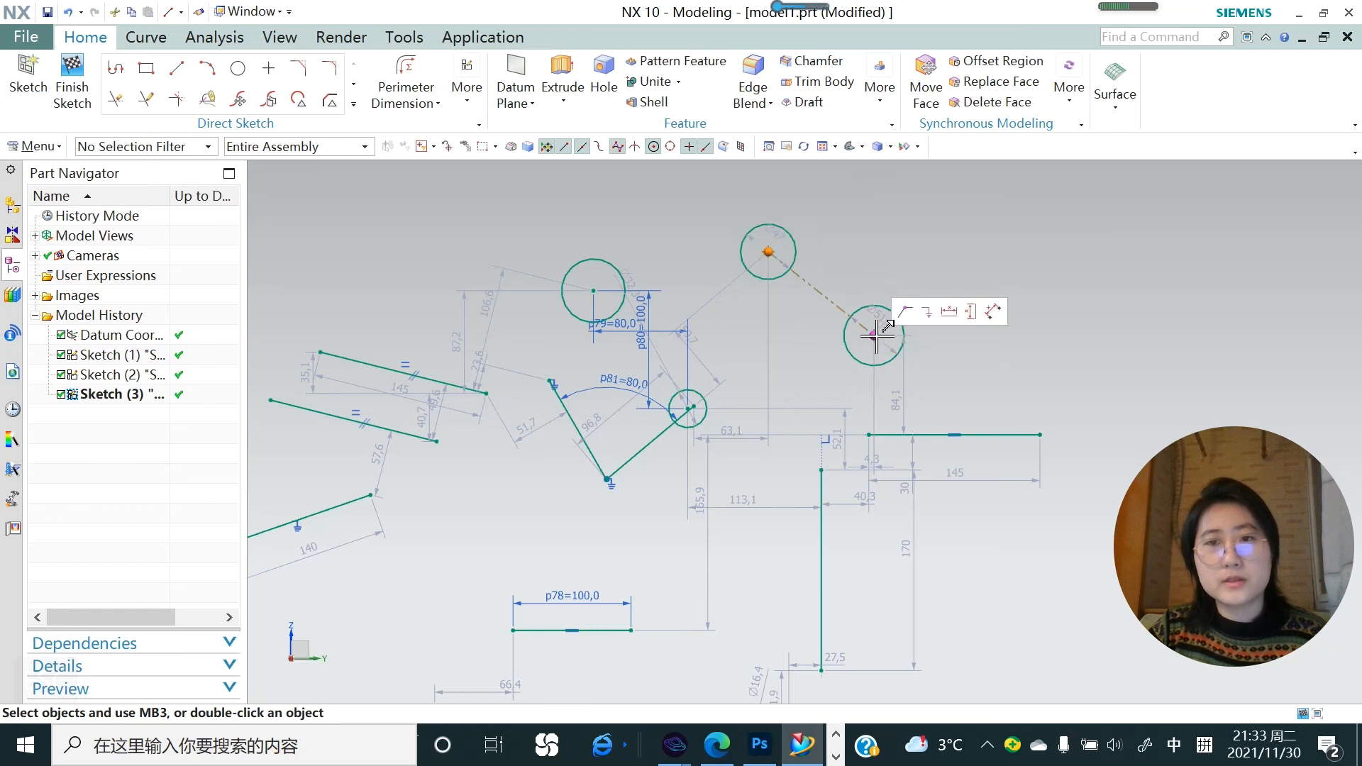
pyautogui.click(993, 312)
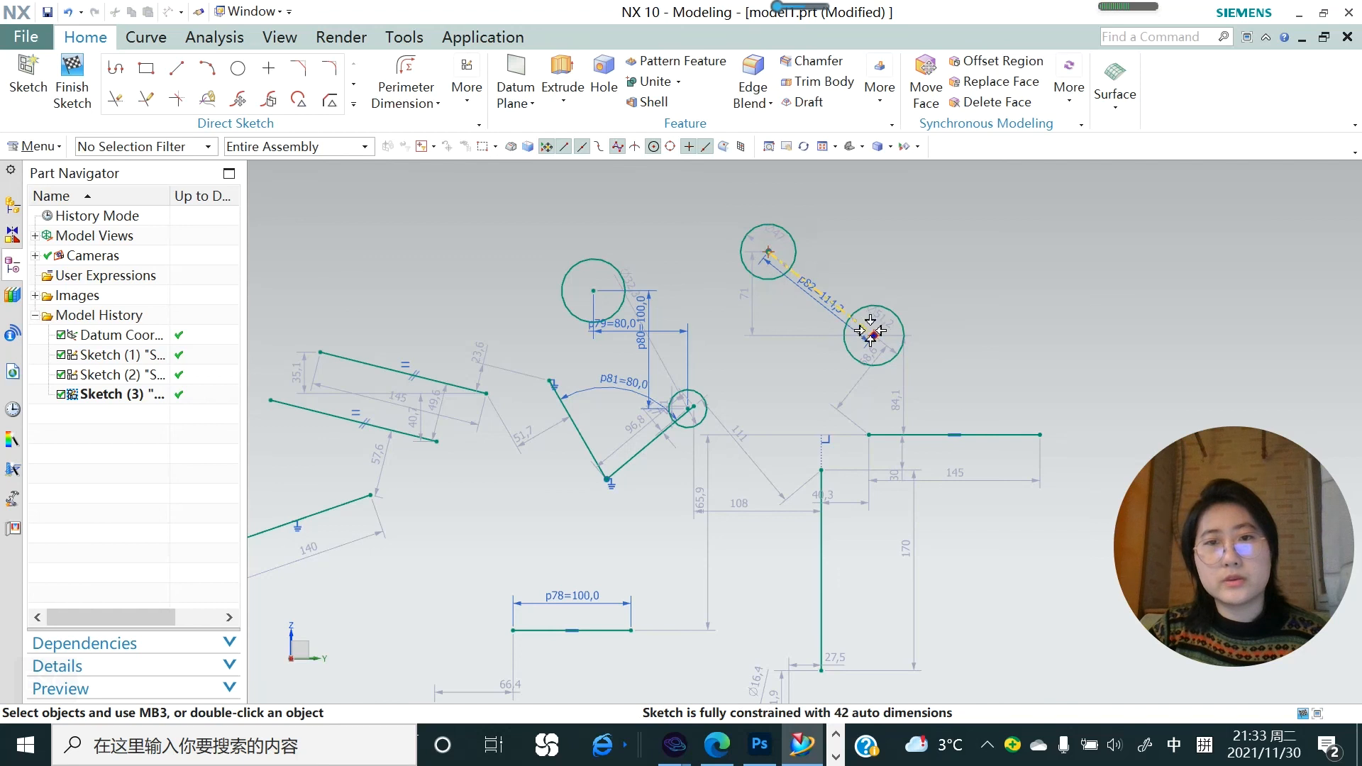
# - Try setting the distance between the two joined circle centres to 200 mm, and undo the change
pyautogui.doubleClick(825, 301)
pyautogui.write('200')
pyautogui.press('Return')
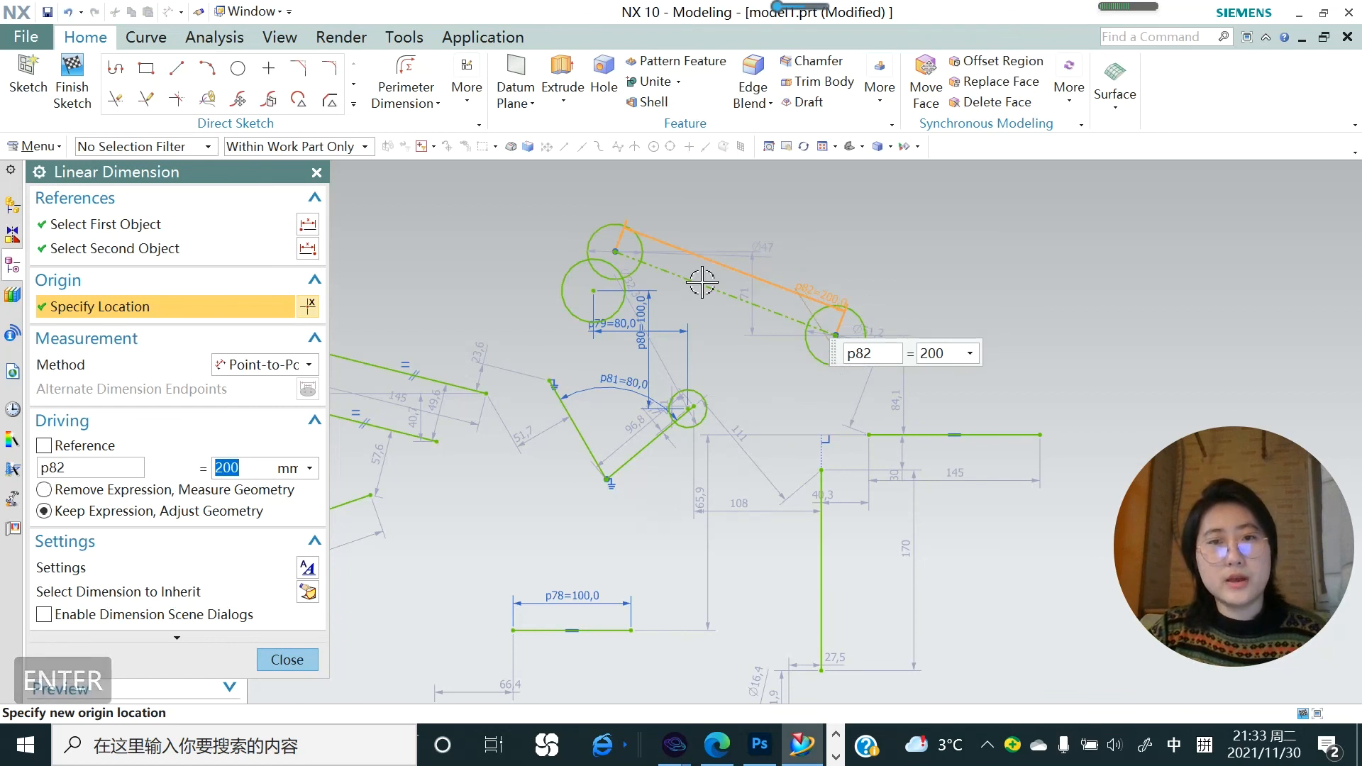
pyautogui.hotkey('ctrl', 'z')
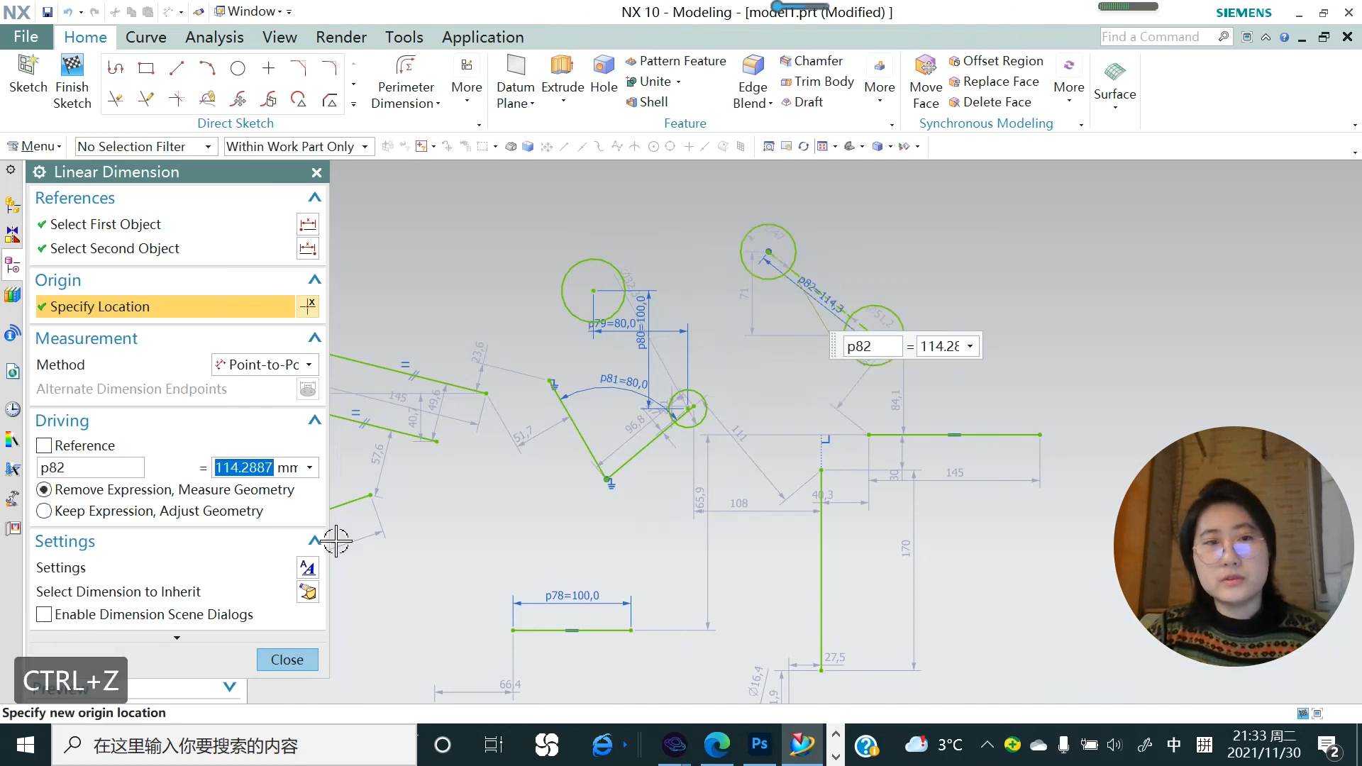
pyautogui.click(284, 659)
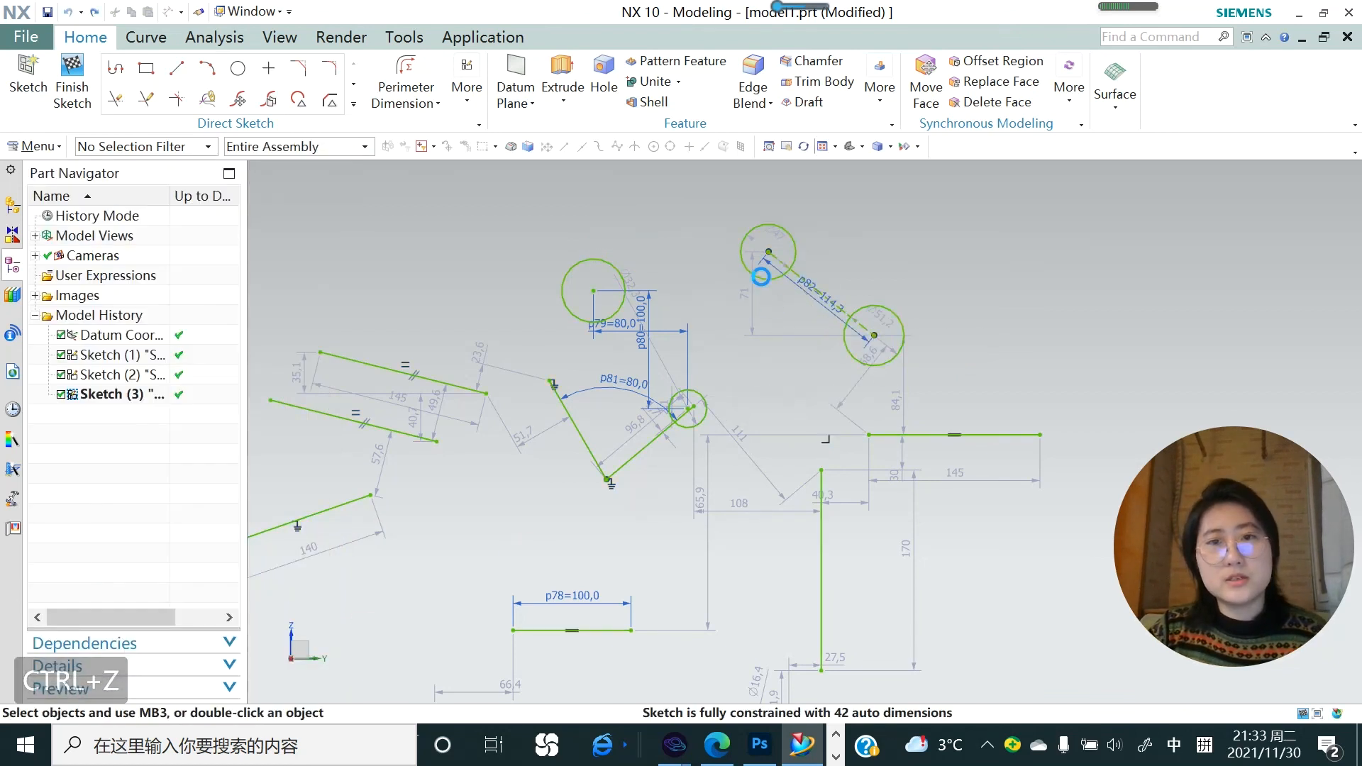
# - Apply the Fully Fixed constraint to the upper of the two circles joined by the reference line
pyautogui.rightClick(783, 237)
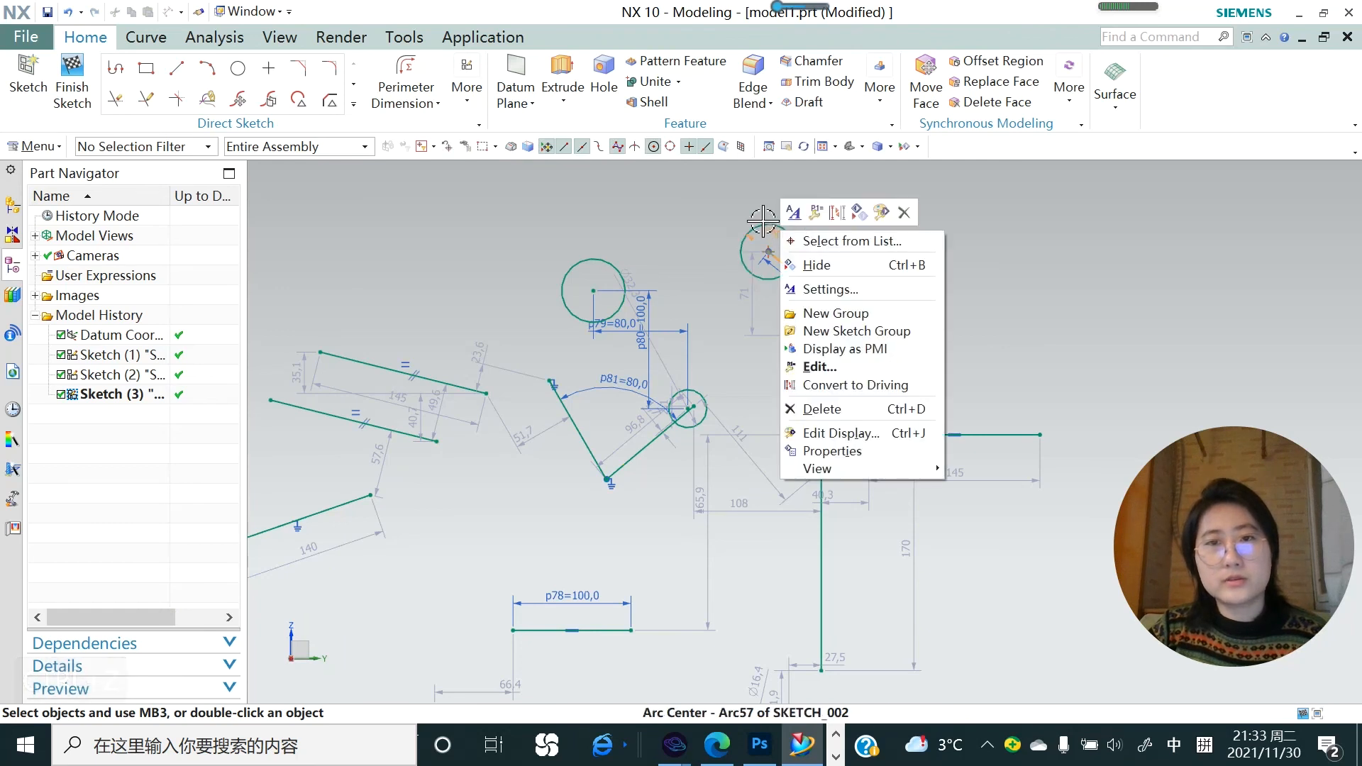
pyautogui.press('Escape')
pyautogui.rightClick(791, 232)
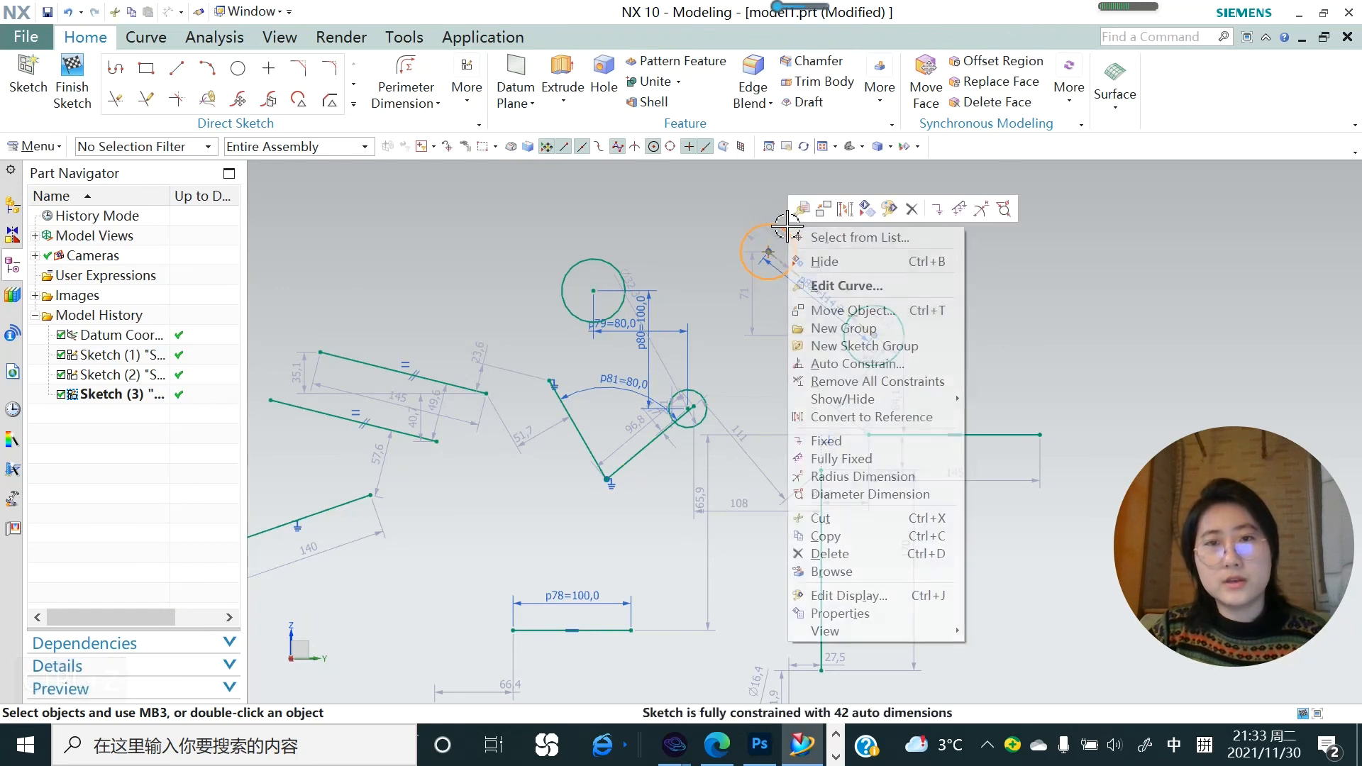
pyautogui.click(959, 210)
# - Set the parallel dimension between the two joined circle centres to 200 mm
pyautogui.doubleClick(821, 305)
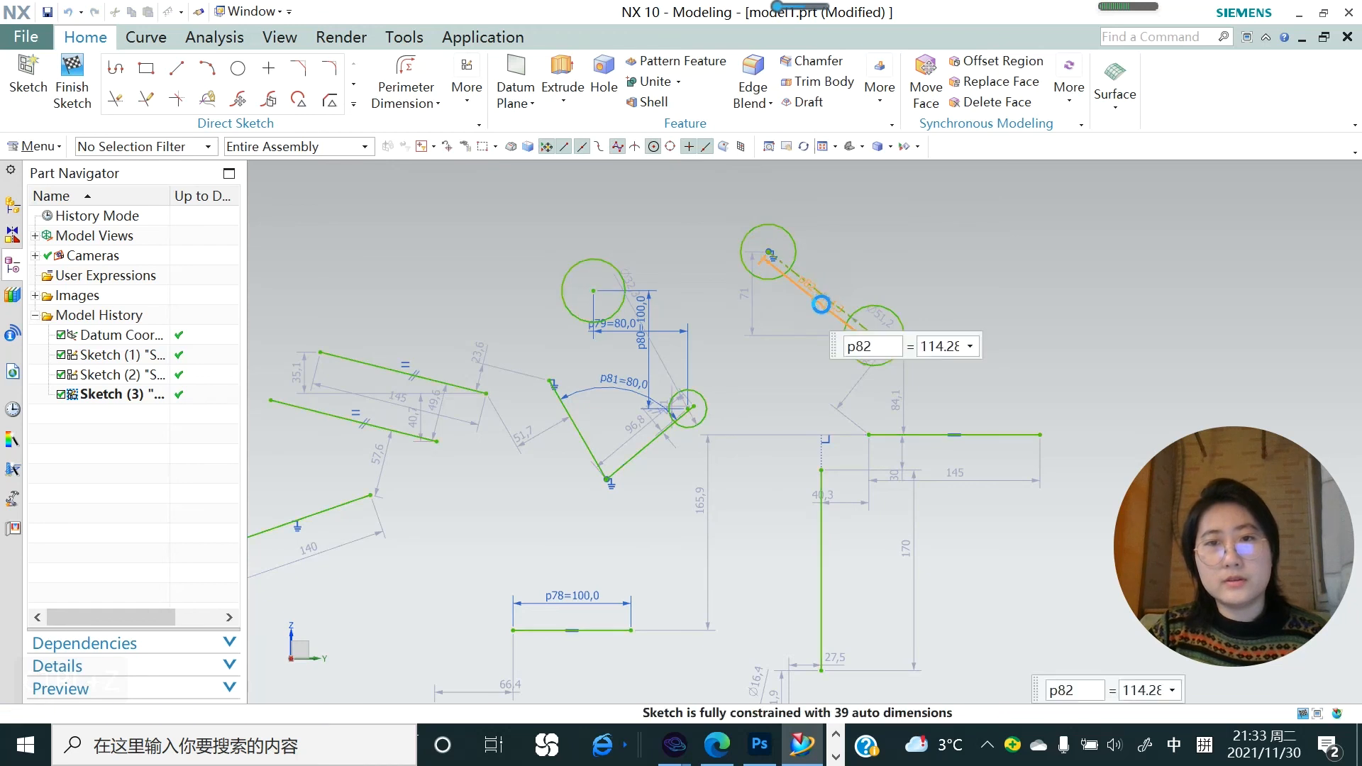
pyautogui.write('200')
pyautogui.press('Return')
pyautogui.click(285, 659)
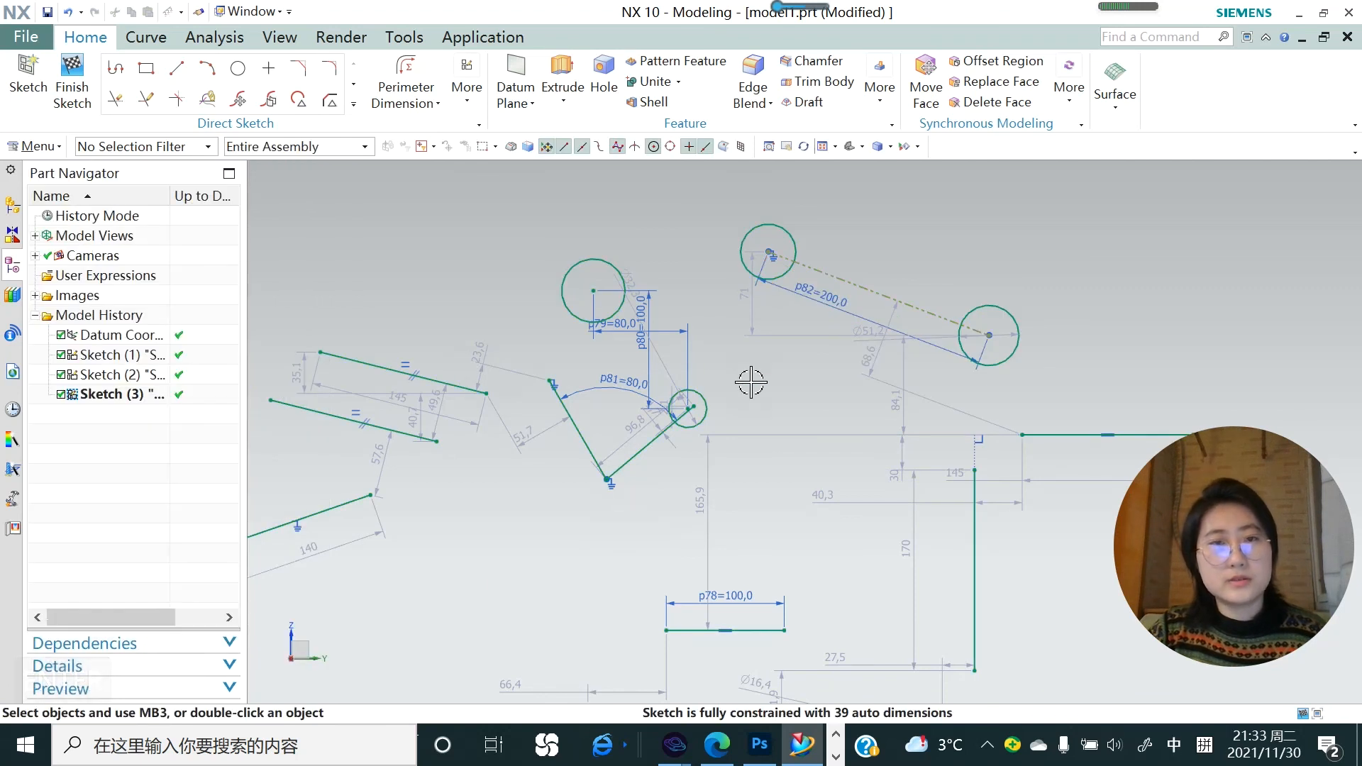
# - Sketch two circles above the parallel slanted lines, about 42 mm and 63 mm in diameter
pyautogui.scroll(-1, 750, 383)
pyautogui.press('o')
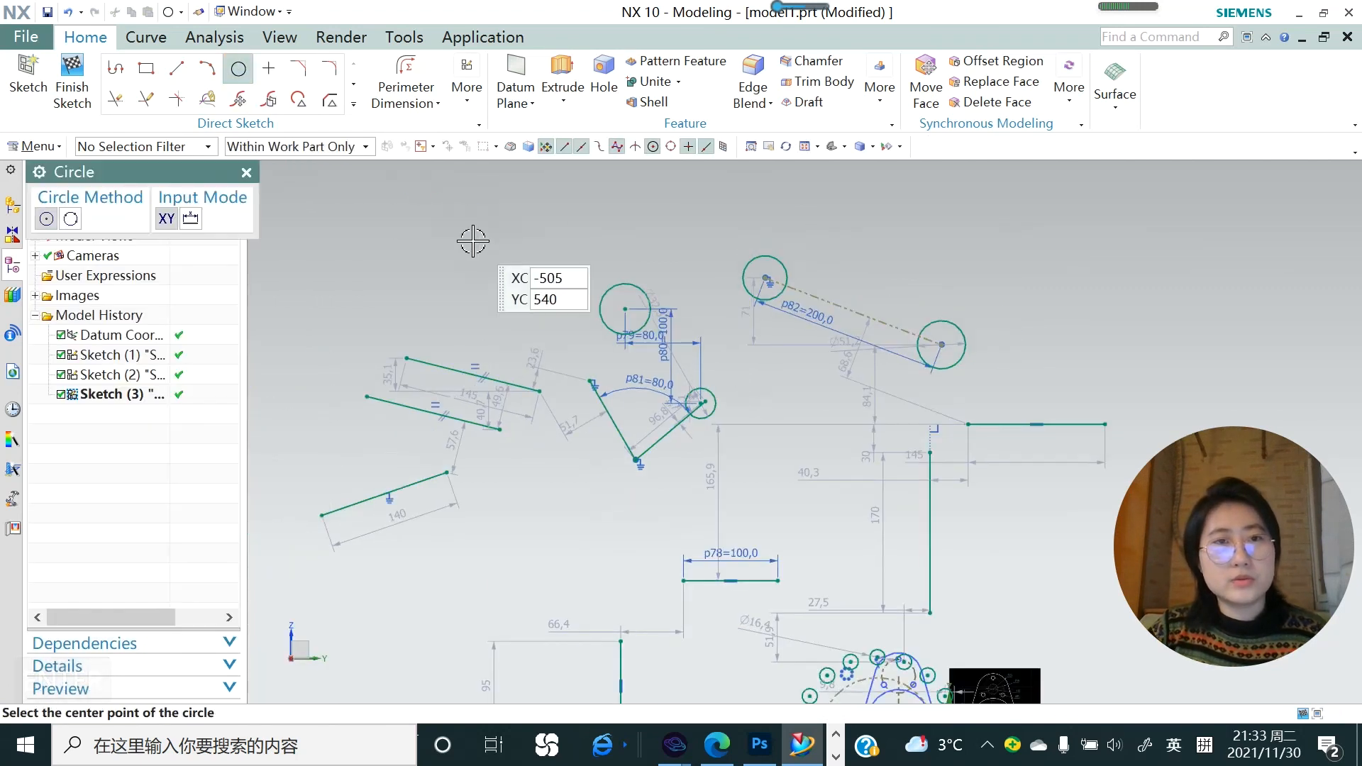
pyautogui.click(470, 239)
pyautogui.click(491, 234)
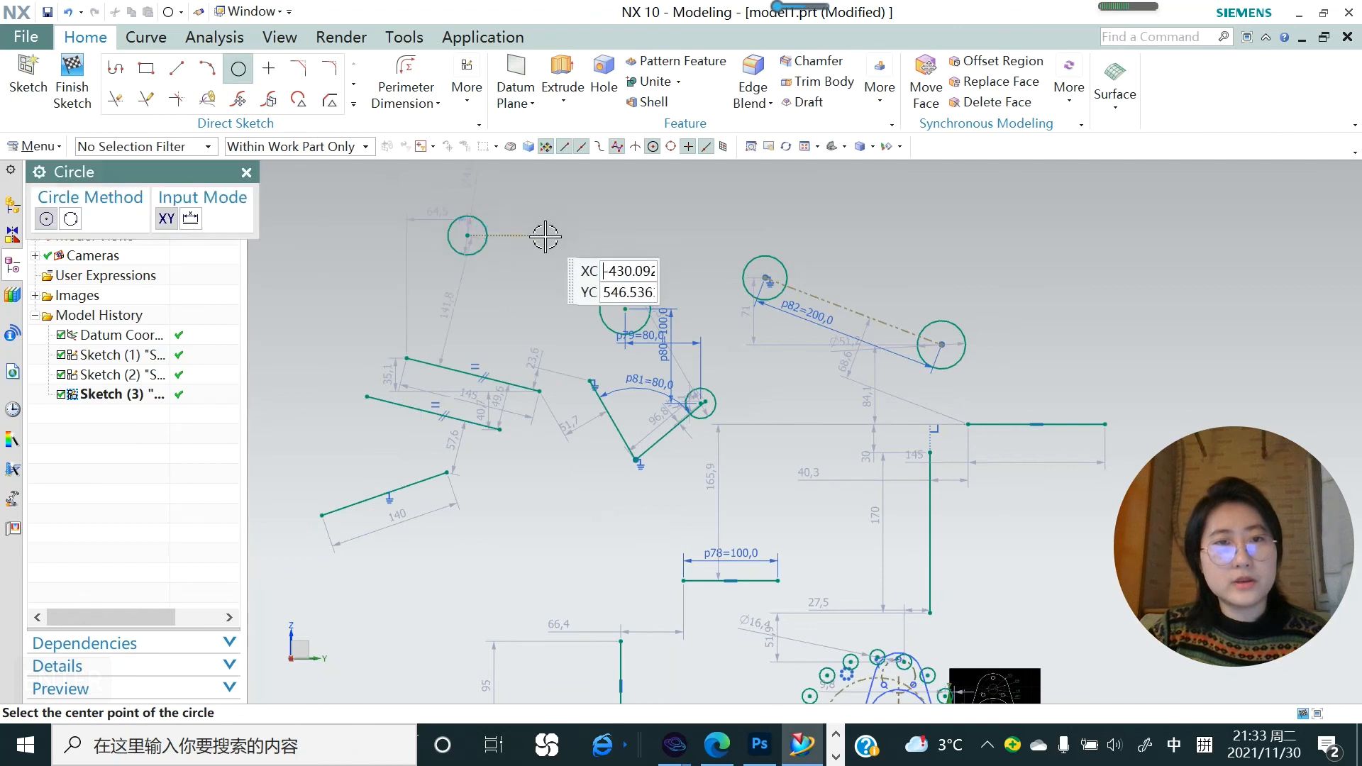
pyautogui.click(559, 256)
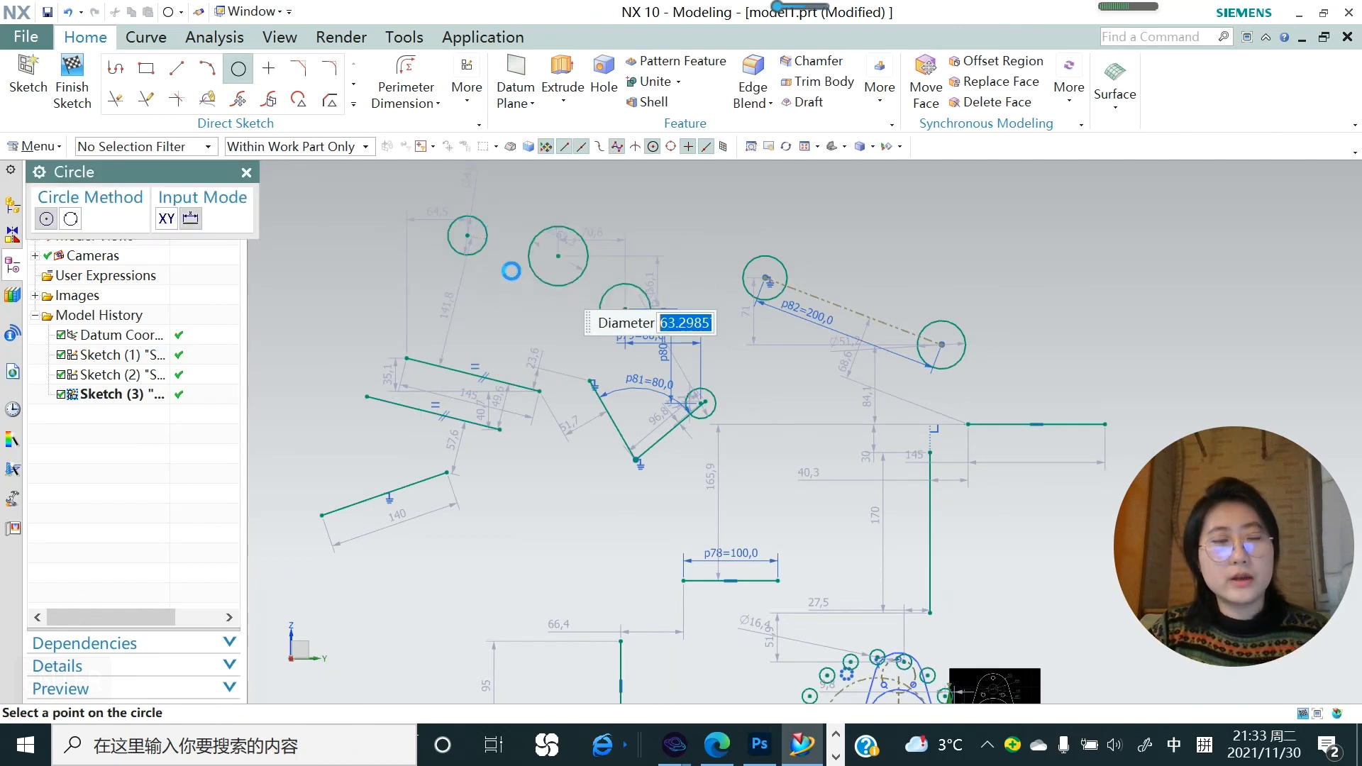
pyautogui.press('Escape')
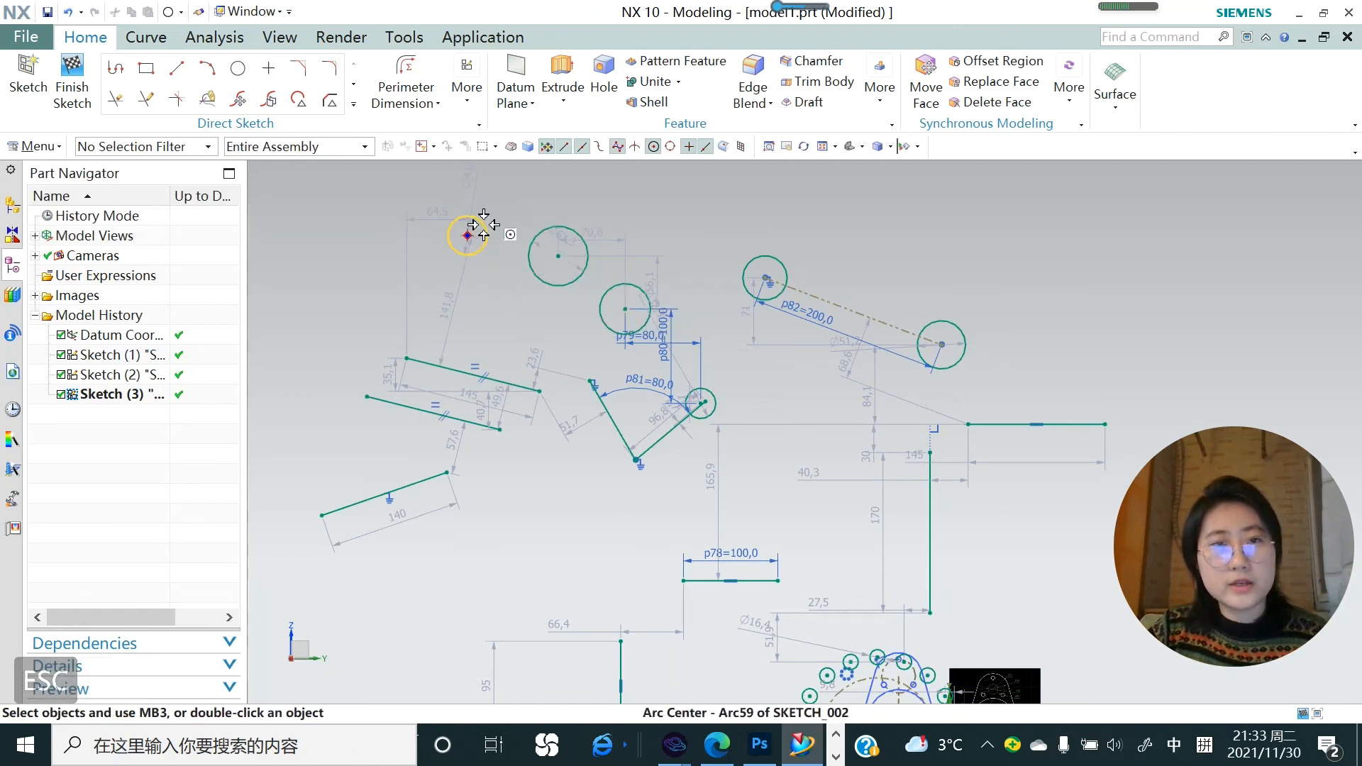
# - Apply an Equal Radius constraint to the two circles above the parallel slanted lines, selecting the smaller one first
pyautogui.scroll(3, 483, 224)
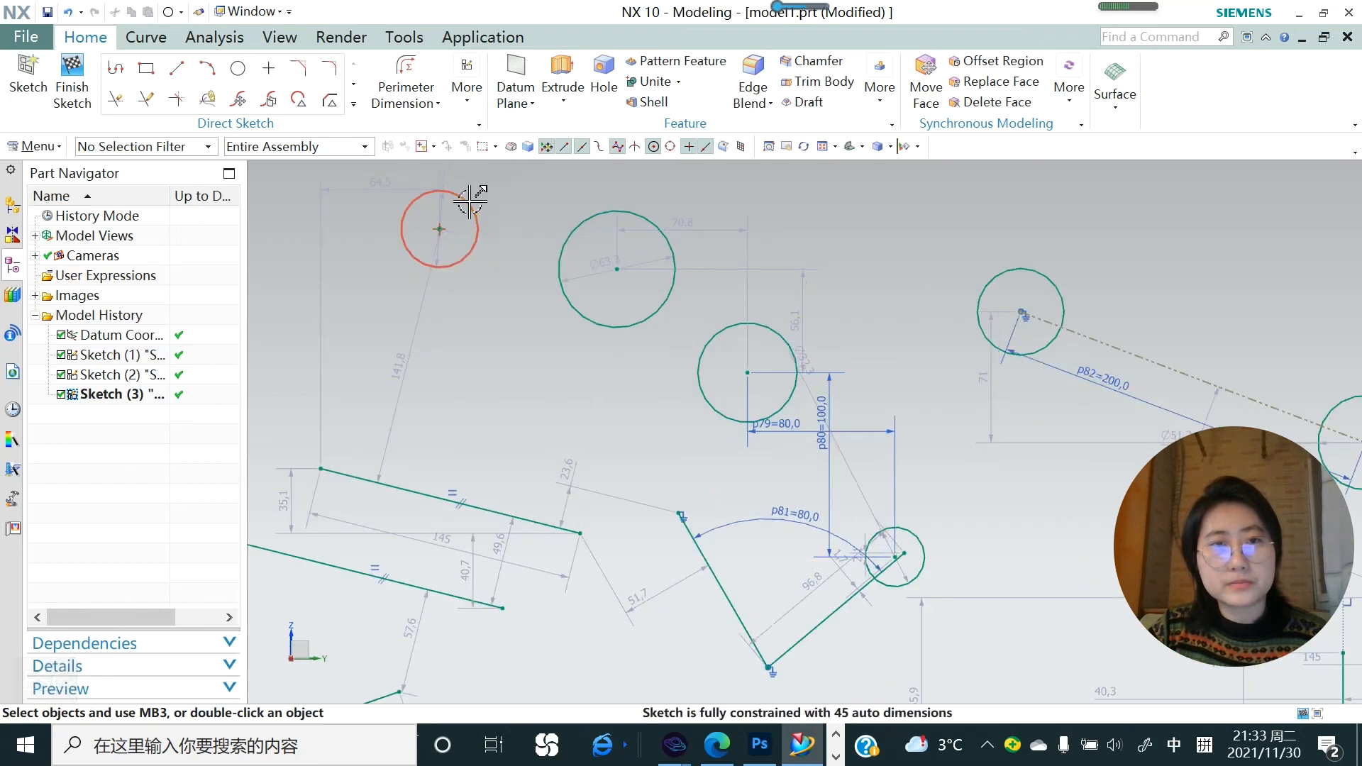
pyautogui.click(469, 201)
pyautogui.click(653, 223)
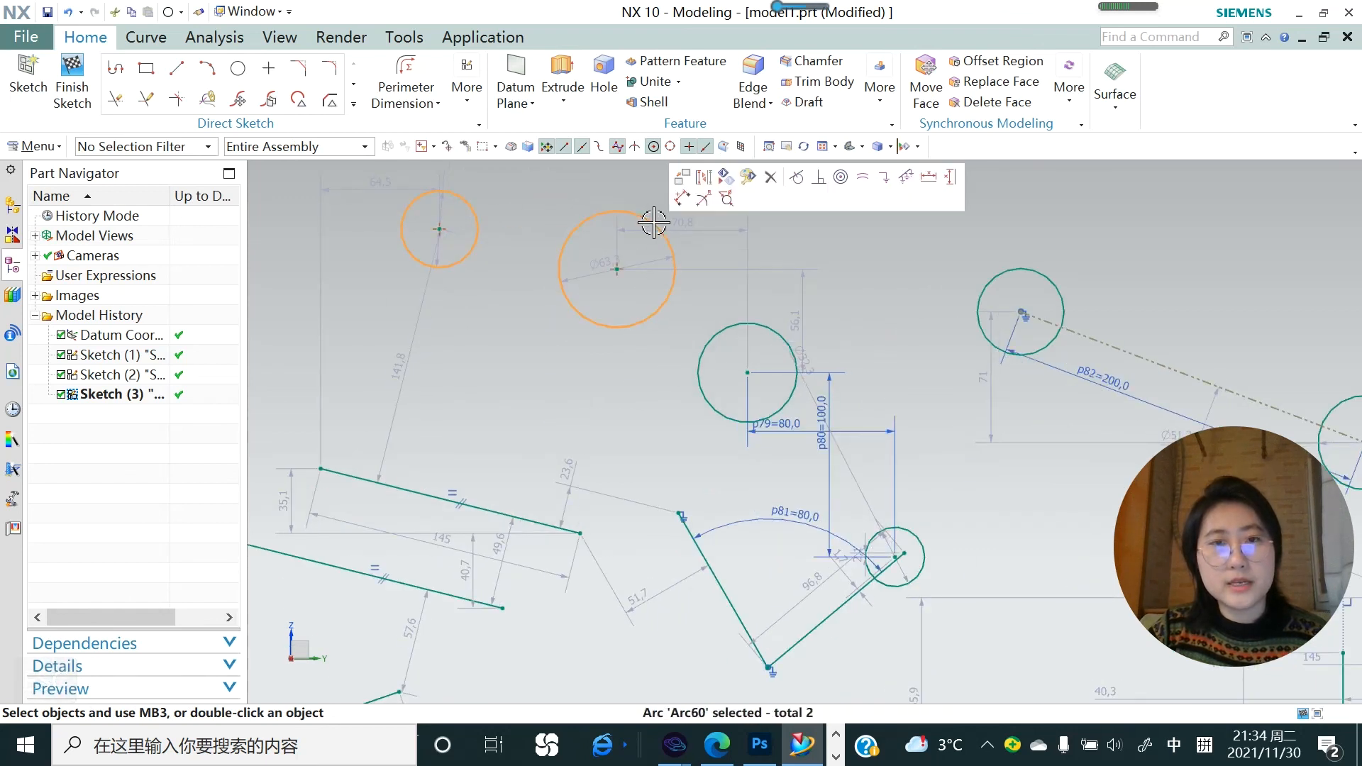
pyautogui.click(860, 181)
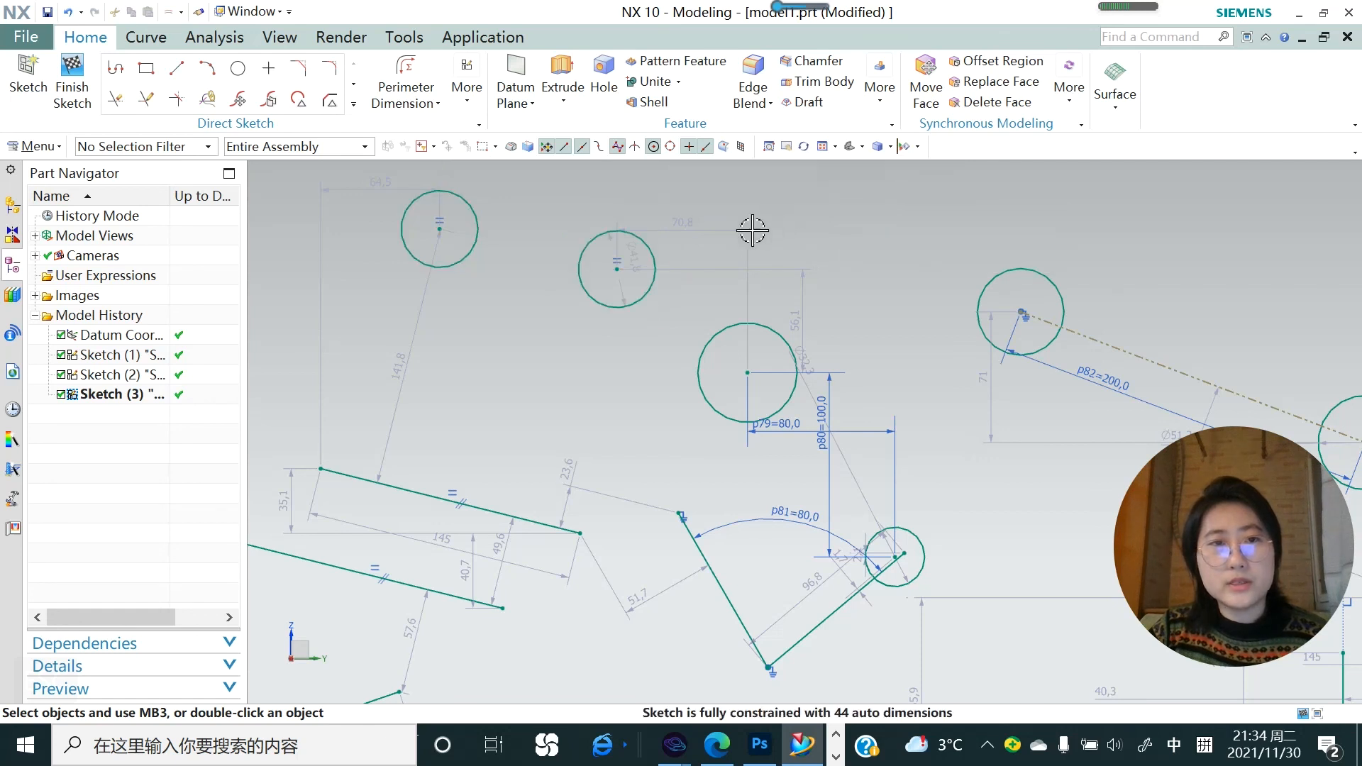
pyautogui.scroll(-2, 681, 340)
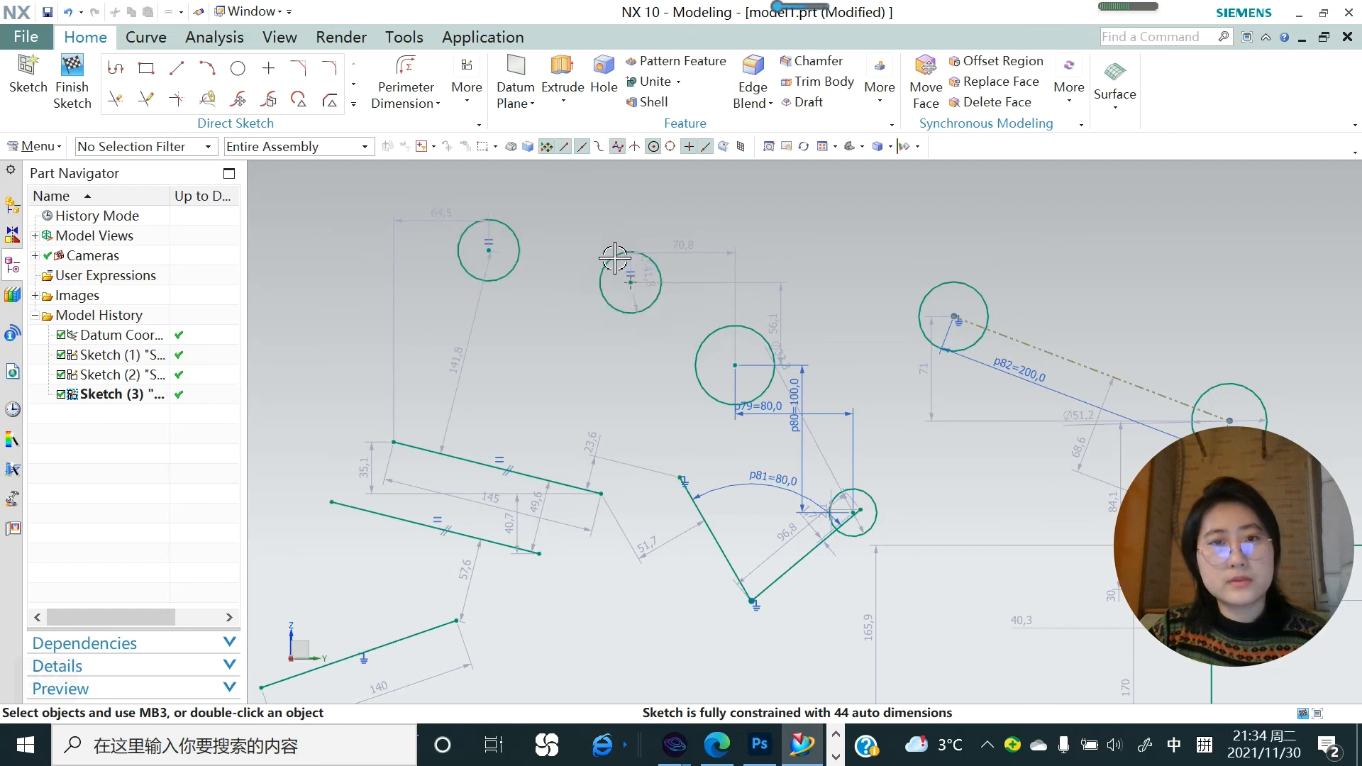
pyautogui.click(502, 231)
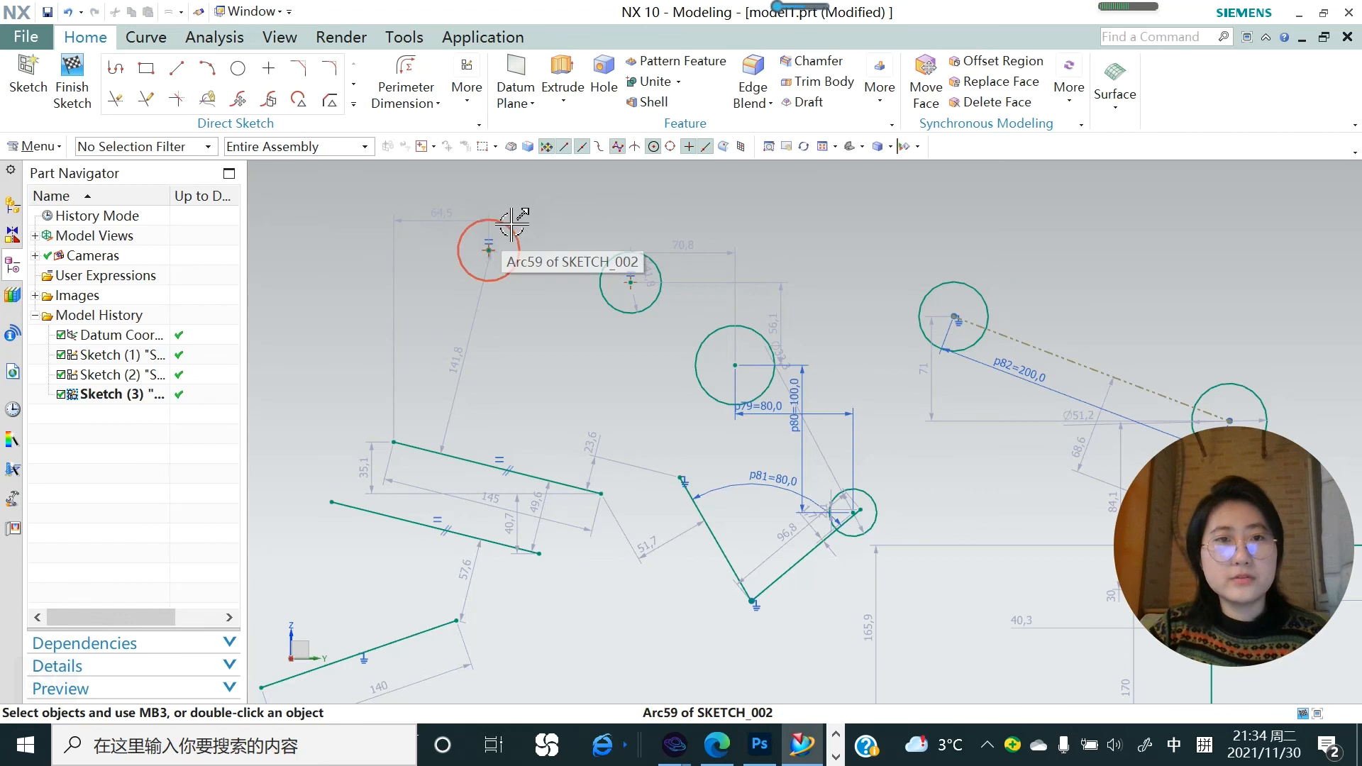
pyautogui.press('Escape')
pyautogui.click(524, 252)
pyautogui.press('Escape')
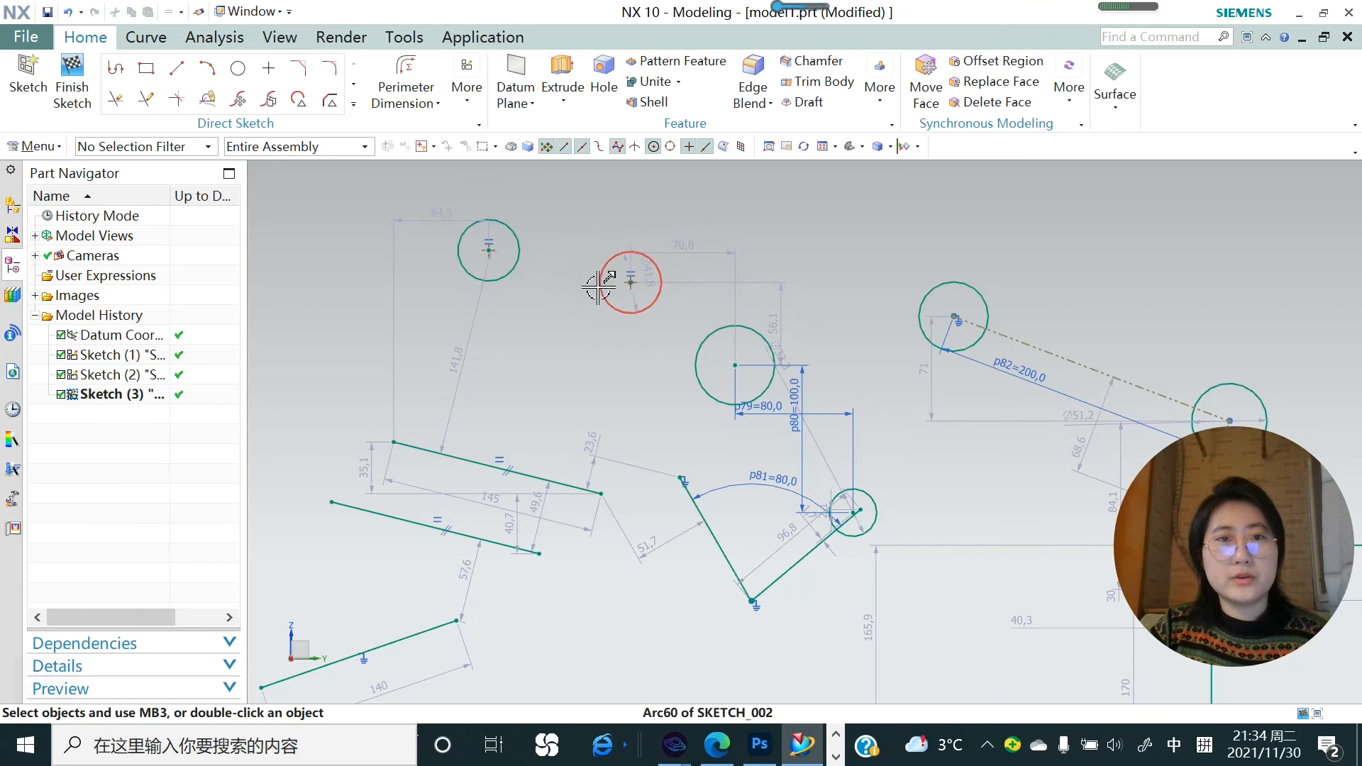
pyautogui.scroll(-6, 594, 295)
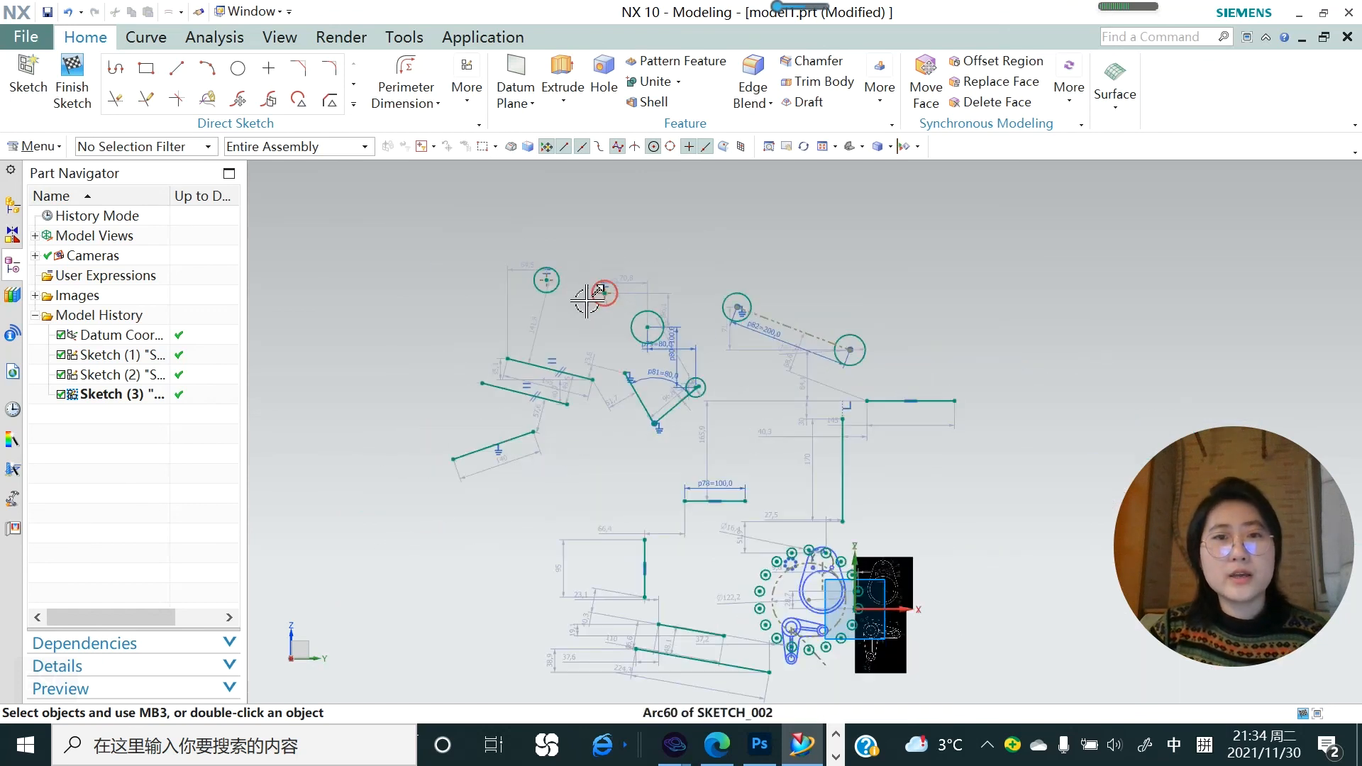
pyautogui.scroll(-1, 597, 327)
pyautogui.scroll(1, 710, 481)
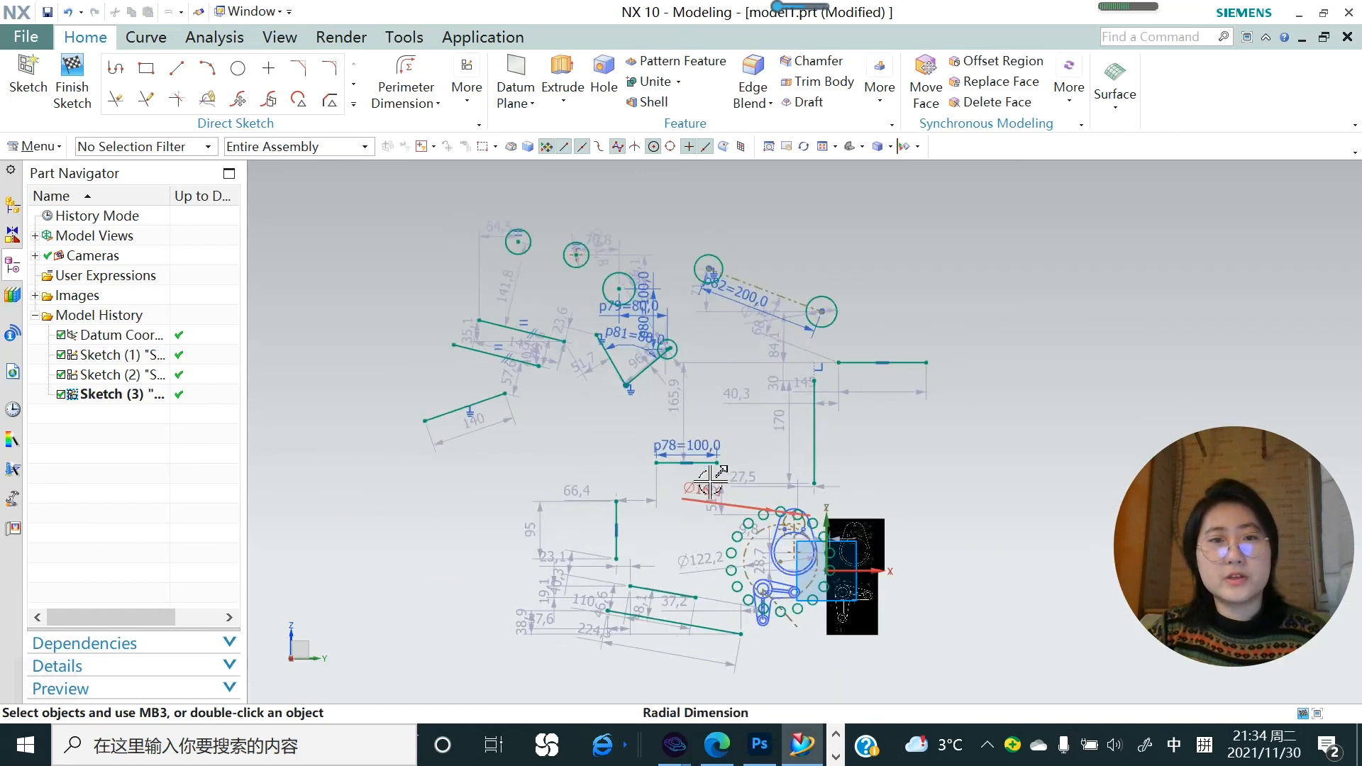